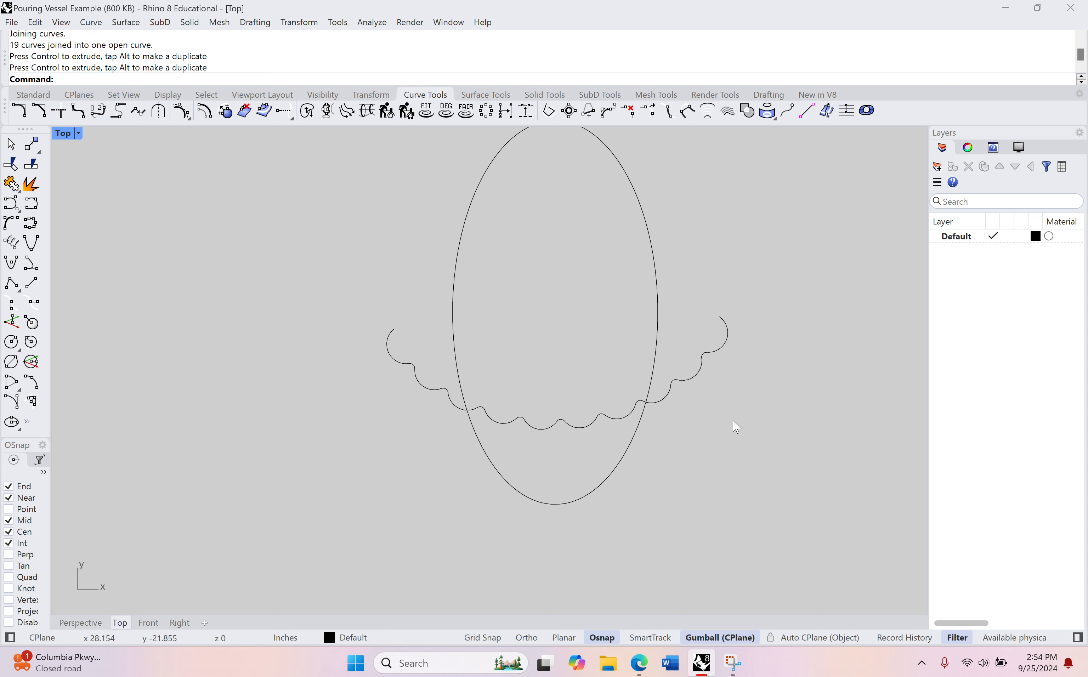
Step: Trim away the lower part of the ellipse below the scalloped curve, using that curve as the cutting object
{"action": "type", "text": "rim"}
{"action": "key", "text": "Return"}
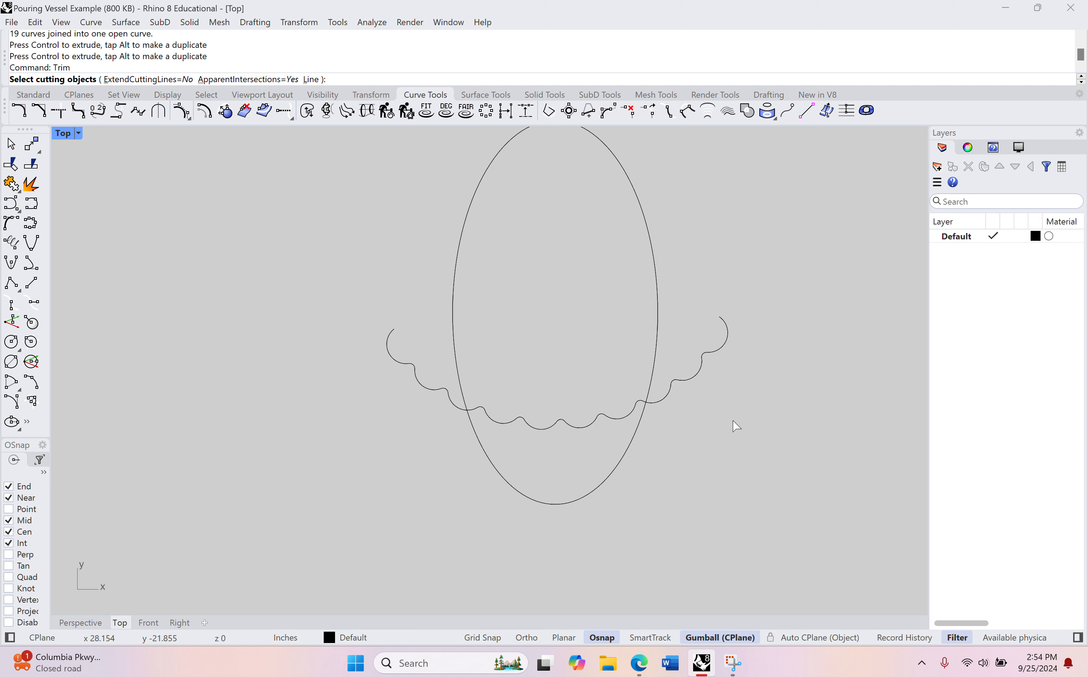
{"action": "left_click", "coordinate": [565, 426]}
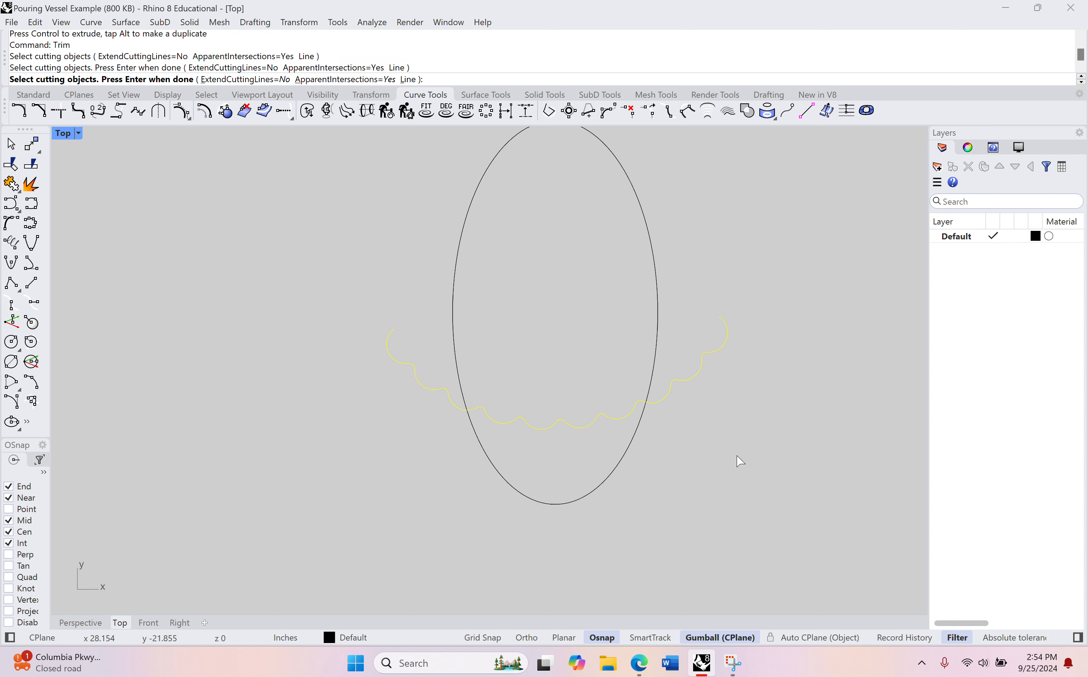
{"action": "key", "text": "Return"}
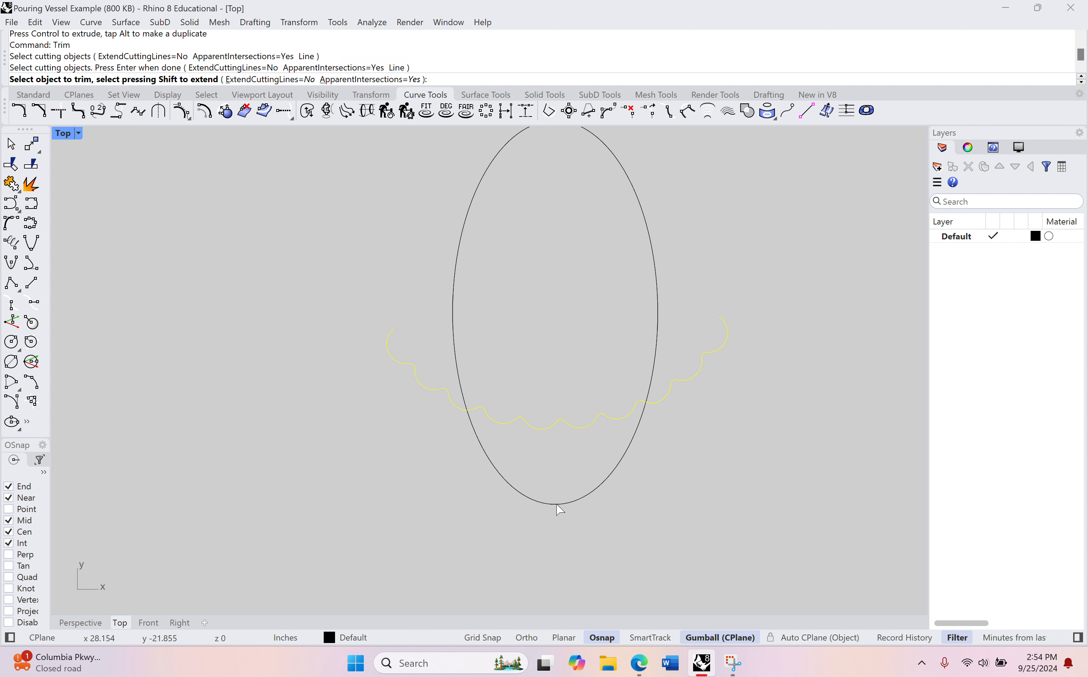
{"action": "left_click", "coordinate": [557, 504]}
{"action": "key", "text": "Return"}
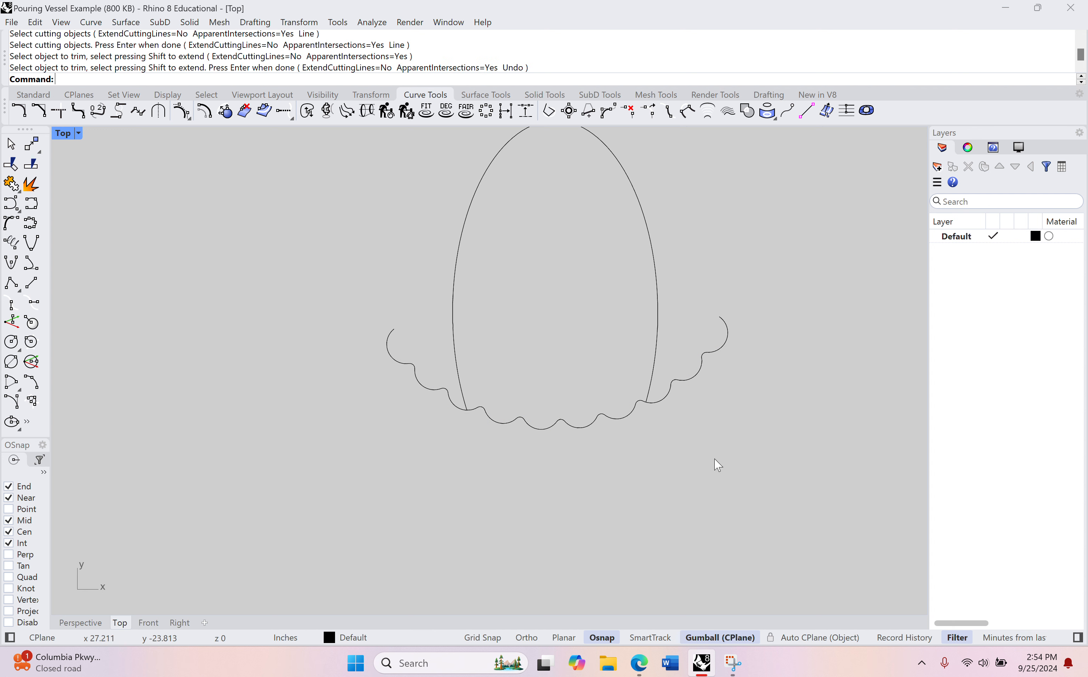
Step: Trim off both ends of the scalloped curve outside the ellipse, using the ellipse as the cutting object
{"action": "key", "text": "Return"}
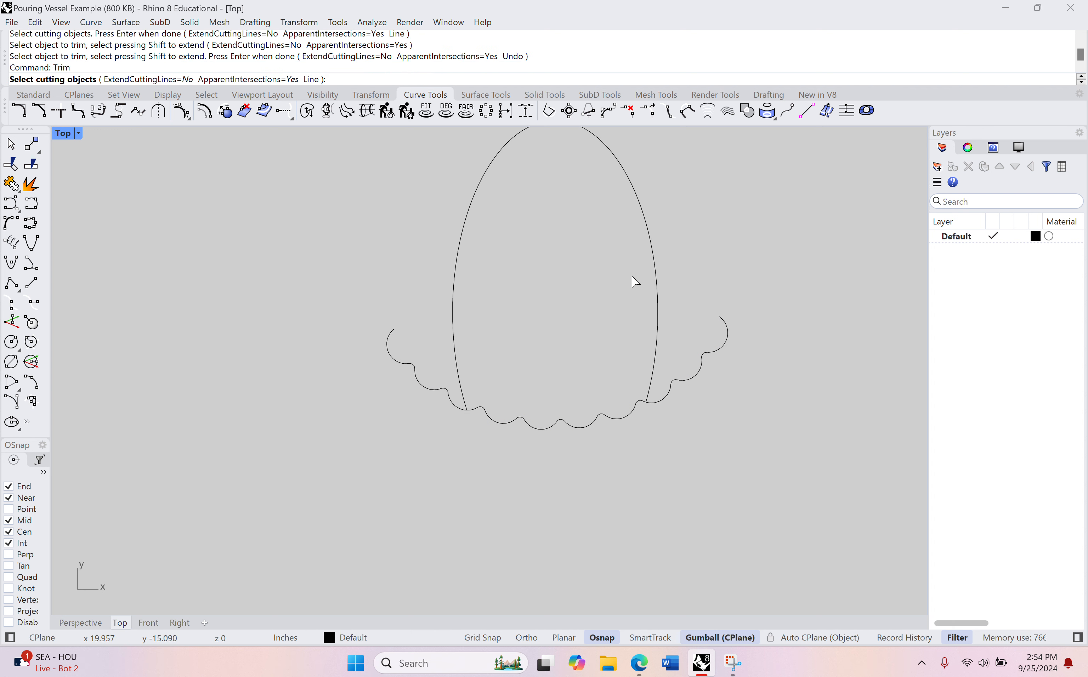
{"action": "left_click", "coordinate": [658, 274]}
{"action": "key", "text": "Return"}
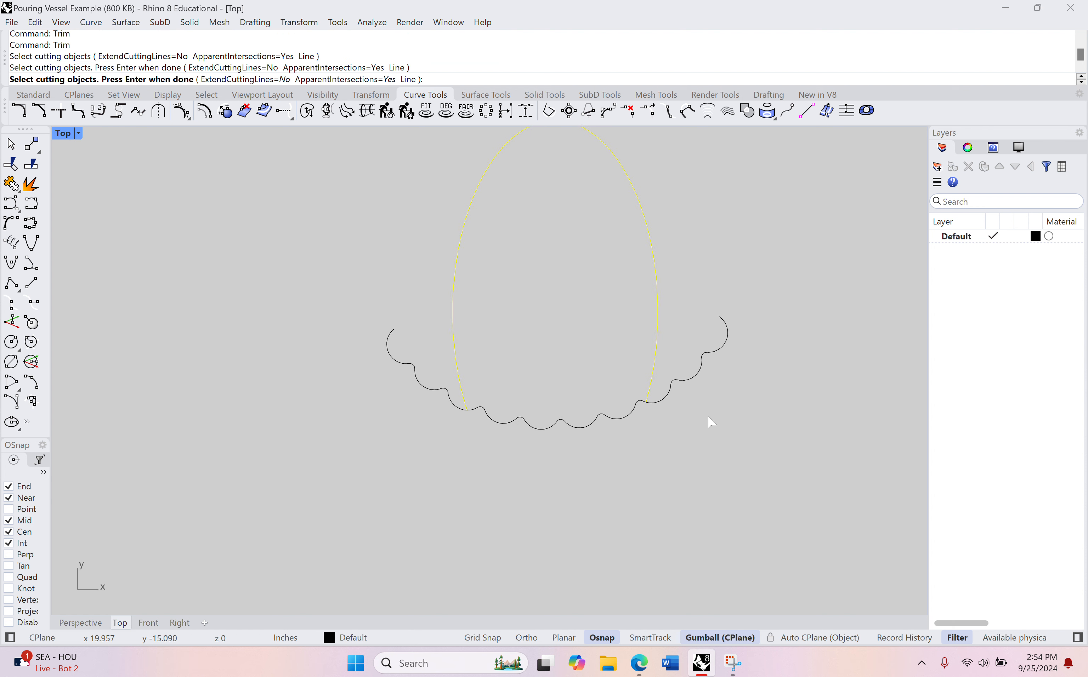
{"action": "left_click", "coordinate": [696, 372]}
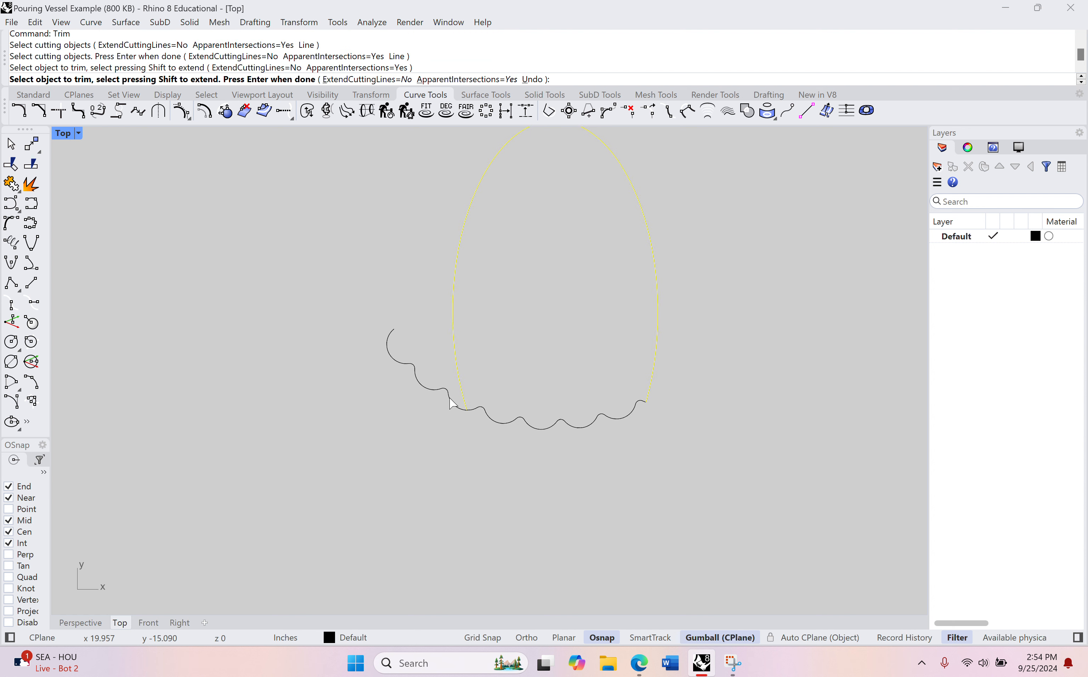
{"action": "left_click", "coordinate": [410, 369]}
{"action": "key", "text": "Return"}
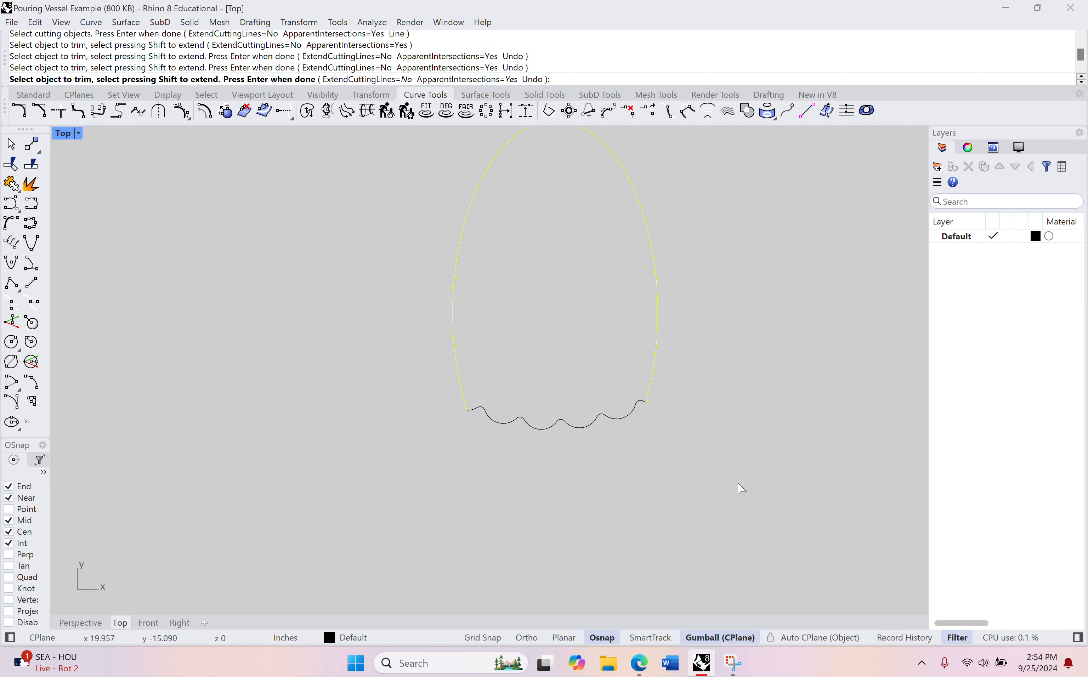
Step: Fillet the right corner between the scalloped curve and the ellipse with a radius of 0.25
{"action": "scroll", "coordinate": [668, 452], "scroll_direction": "up", "scroll_amount": 5}
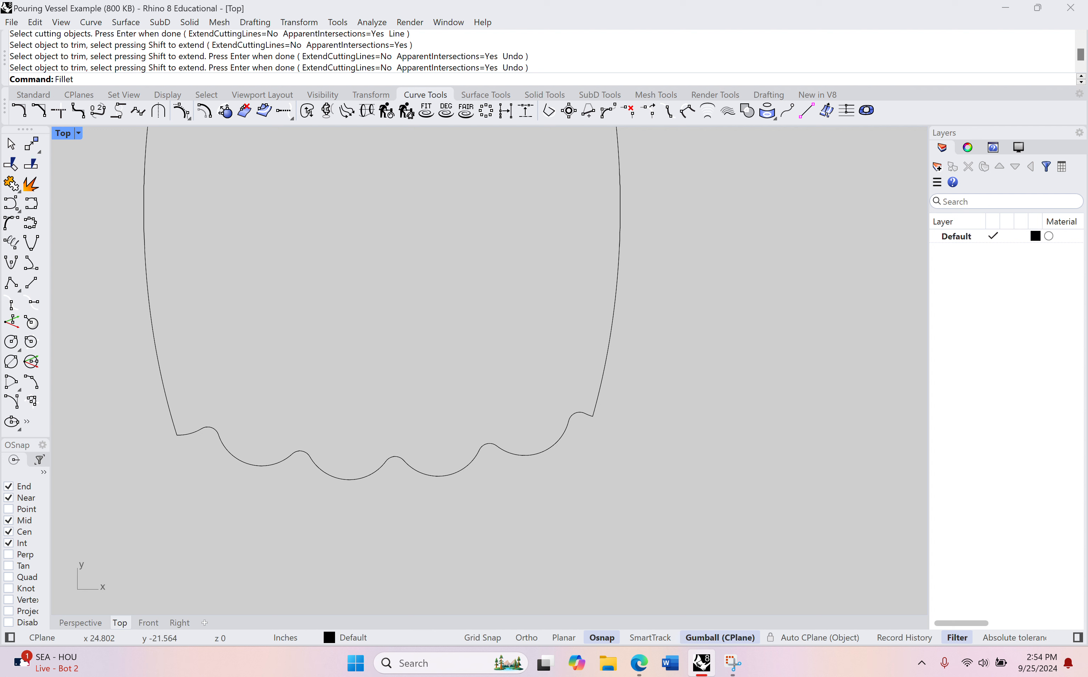
{"action": "key", "text": "Return"}
{"action": "scroll", "coordinate": [614, 425], "scroll_direction": "up", "scroll_amount": 4}
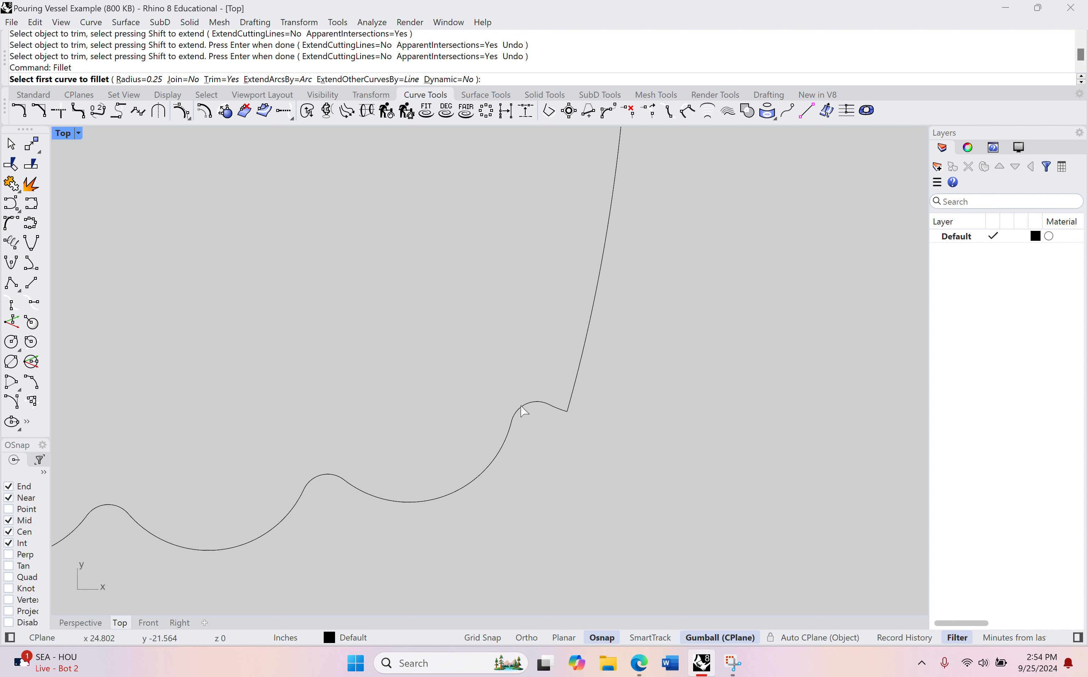
{"action": "left_click", "coordinate": [539, 404]}
{"action": "left_click", "coordinate": [578, 371]}
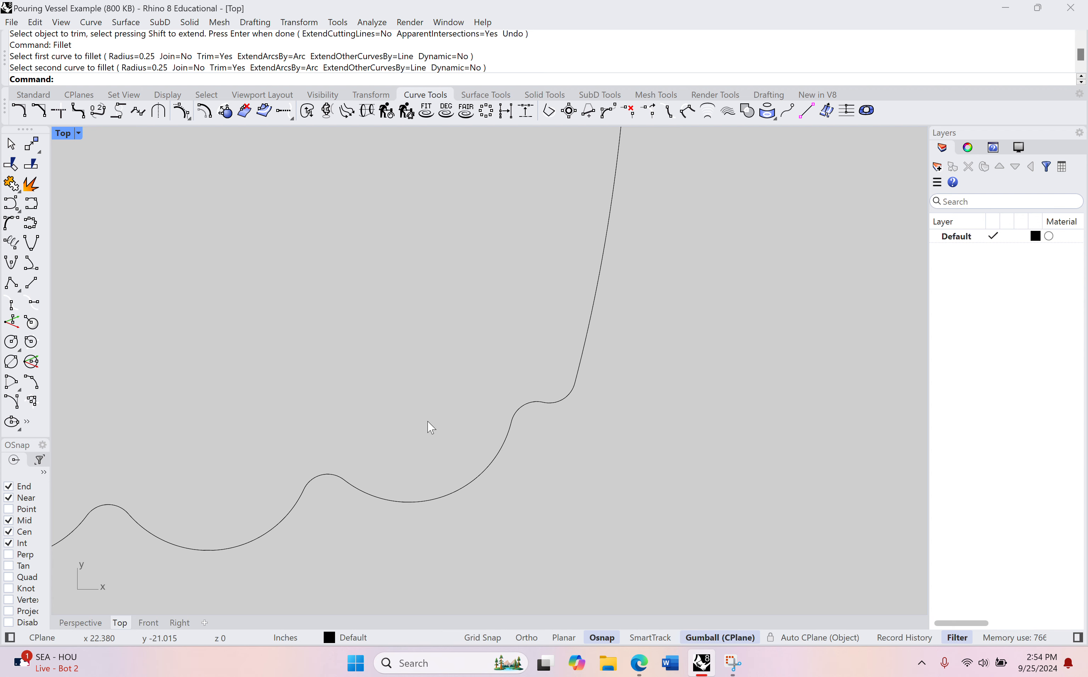
Step: Fillet the left corner between the scalloped curve and the ellipse with a radius of 0.25
{"action": "mouse_move", "coordinate": [373, 425]}
{"action": "right_mouse_down"}
{"action": "mouse_move", "coordinate": [686, 393]}
{"action": "mouse_move", "coordinate": [712, 414]}
{"action": "right_mouse_up"}
{"action": "mouse_move", "coordinate": [413, 394]}
{"action": "right_mouse_down"}
{"action": "mouse_move", "coordinate": [502, 408]}
{"action": "mouse_move", "coordinate": [411, 437]}
{"action": "right_mouse_up"}
{"action": "key", "text": "Return"}
{"action": "left_click", "coordinate": [361, 433]}
{"action": "left_click", "coordinate": [329, 393]}
{"action": "scroll", "coordinate": [401, 428], "scroll_direction": "down", "scroll_amount": 5}
Step: Join the trimmed ellipse, the scalloped curve and the two fillet arcs into one closed outline
{"action": "key", "text": "Return"}
{"action": "scroll", "coordinate": [578, 377], "scroll_direction": "down", "scroll_amount": 6}
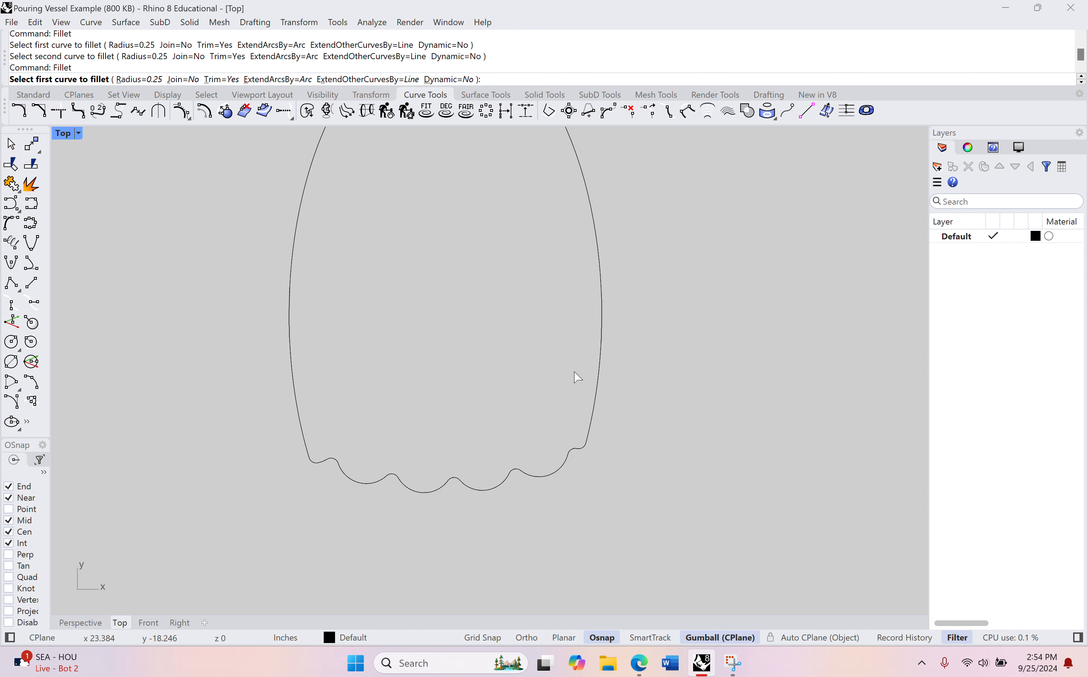
{"action": "left_click_drag", "start_coordinate": [649, 237], "coordinate": [418, 496]}
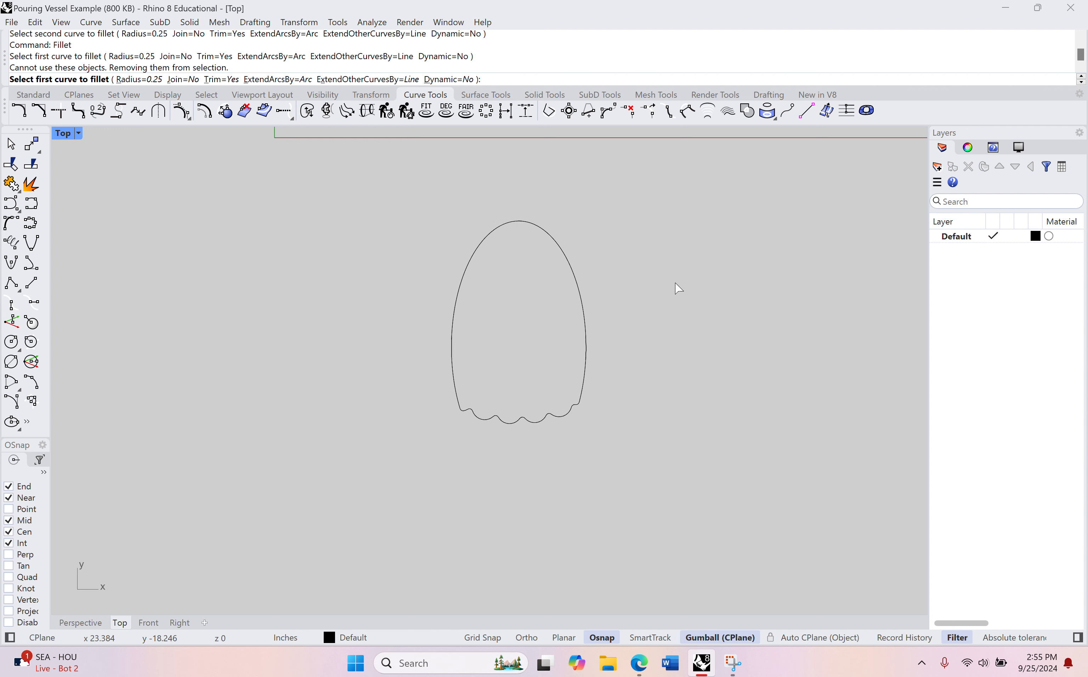
{"action": "key", "text": "Escape"}
{"action": "left_click_drag", "start_coordinate": [675, 283], "coordinate": [437, 409]}
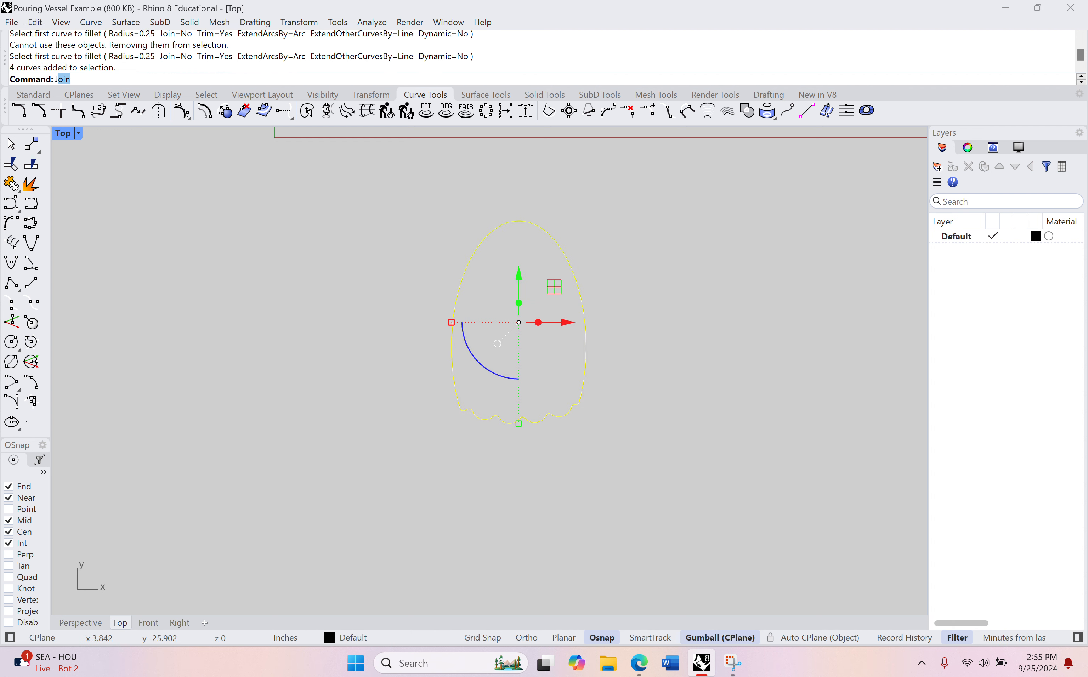
{"action": "key", "text": "Return"}
{"action": "key", "text": "Escape"}
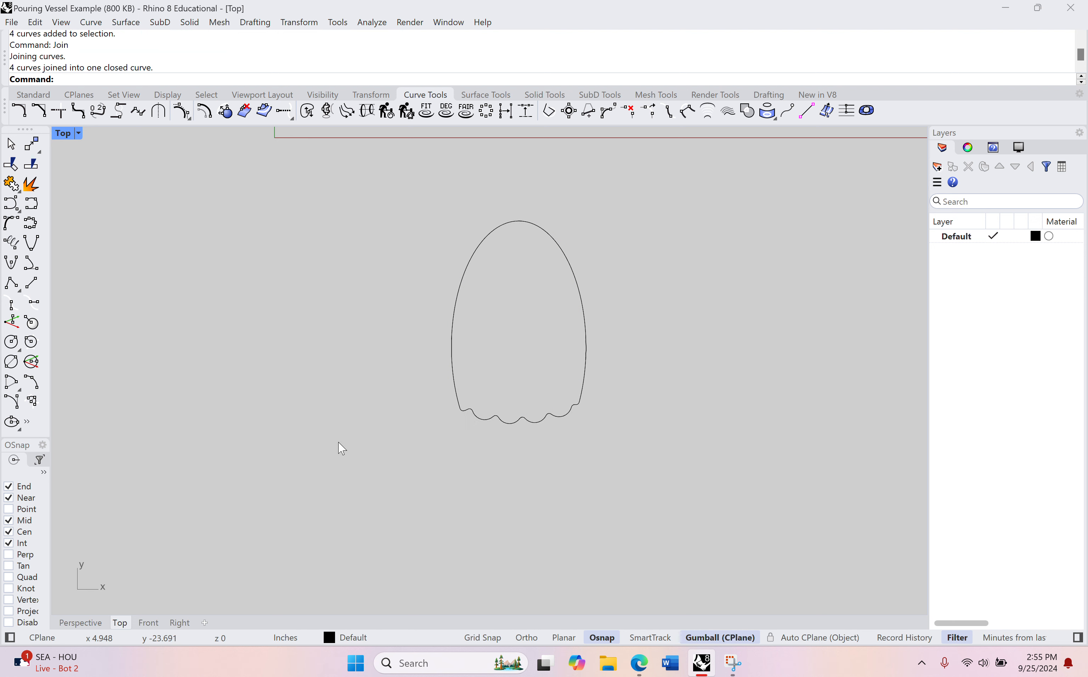
Step: Move the closed scalloped outline along the x axis into the empty area below the example vessels
{"action": "scroll", "coordinate": [515, 420], "scroll_direction": "down", "scroll_amount": 5}
{"action": "right_click_drag", "start_coordinate": [624, 426], "coordinate": [463, 441]}
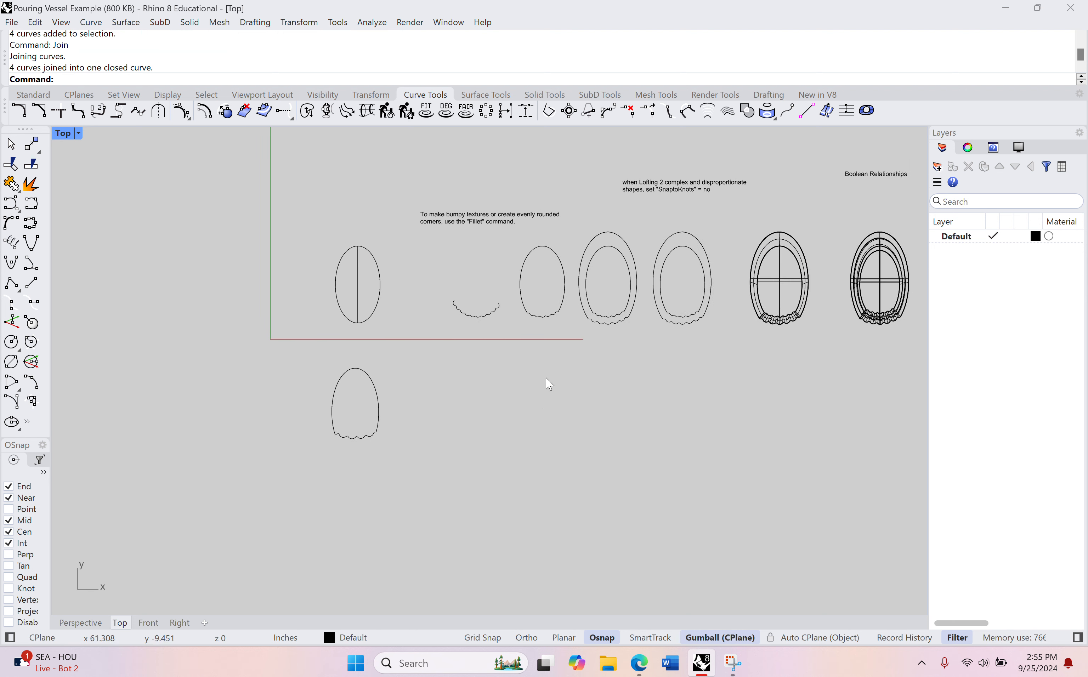
{"action": "scroll", "coordinate": [627, 357], "scroll_direction": "up", "scroll_amount": 4}
{"action": "left_click", "coordinate": [123, 426]}
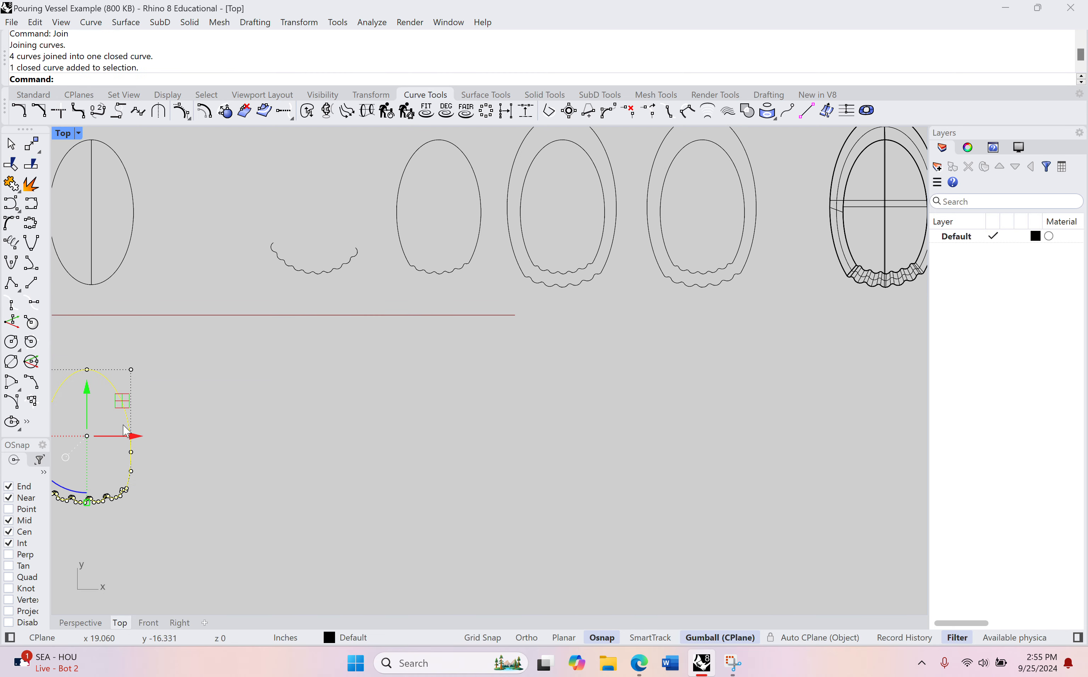
{"action": "left_click_drag", "start_coordinate": [138, 436], "coordinate": [733, 401]}
{"action": "right_click_drag", "start_coordinate": [803, 448], "coordinate": [650, 376]}
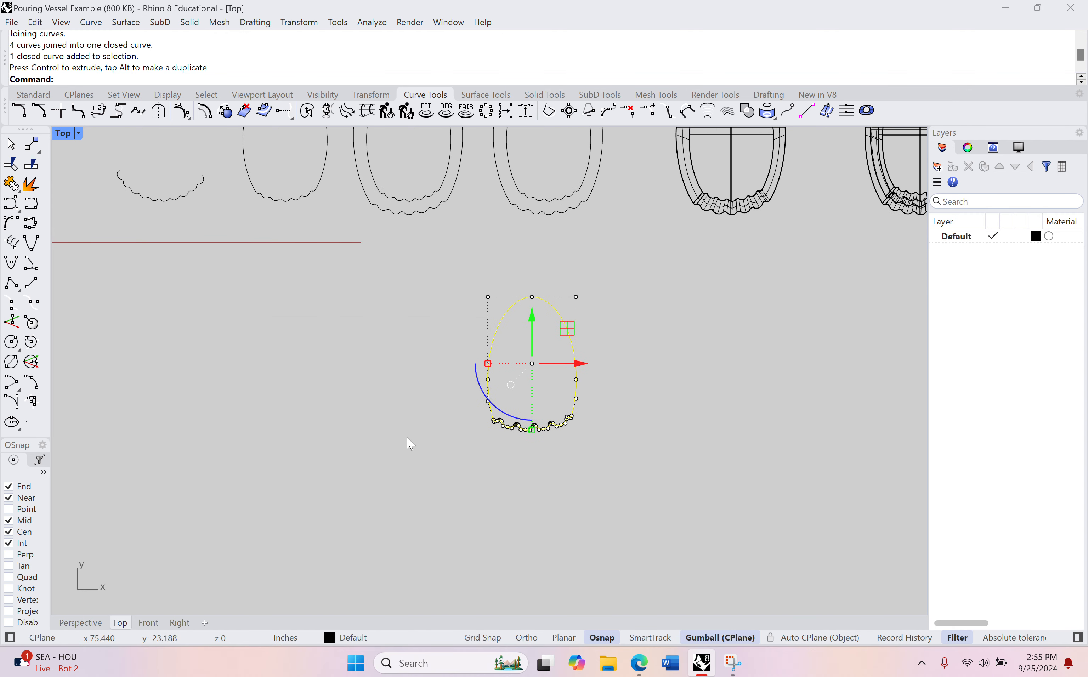
{"action": "right_click_drag", "start_coordinate": [486, 425], "coordinate": [416, 464]}
Step: Examine the finished watering can and the example vessels in the Perspective view, ending at the flat scalloped outline
{"action": "left_click", "coordinate": [80, 623]}
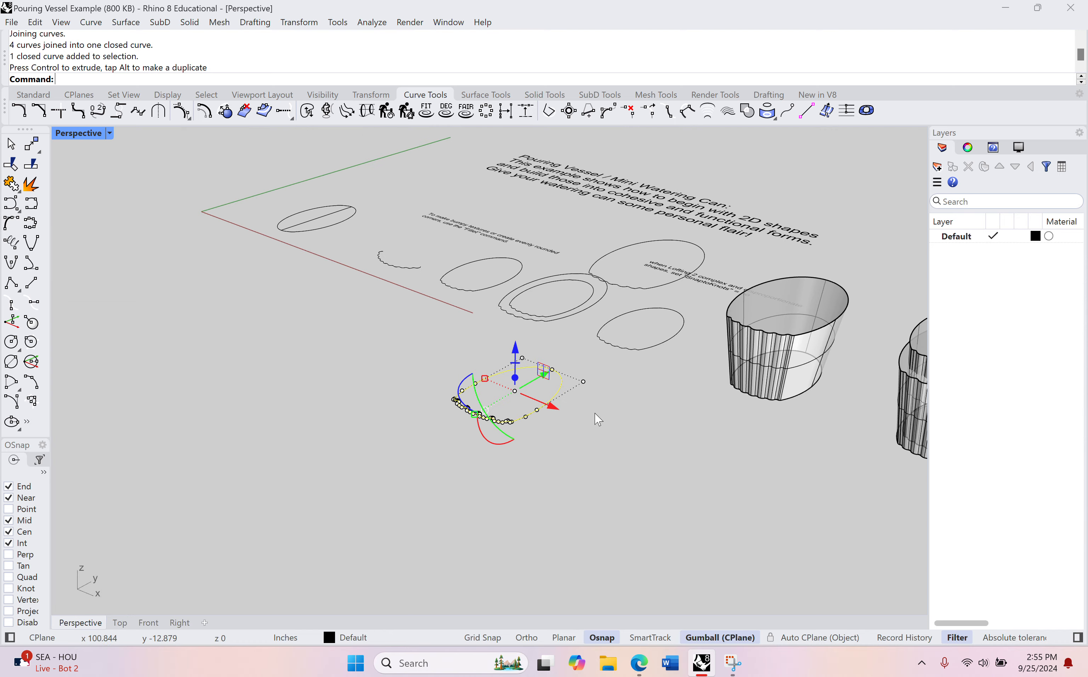
{"action": "right_click_drag", "start_coordinate": [595, 418], "coordinate": [422, 425]}
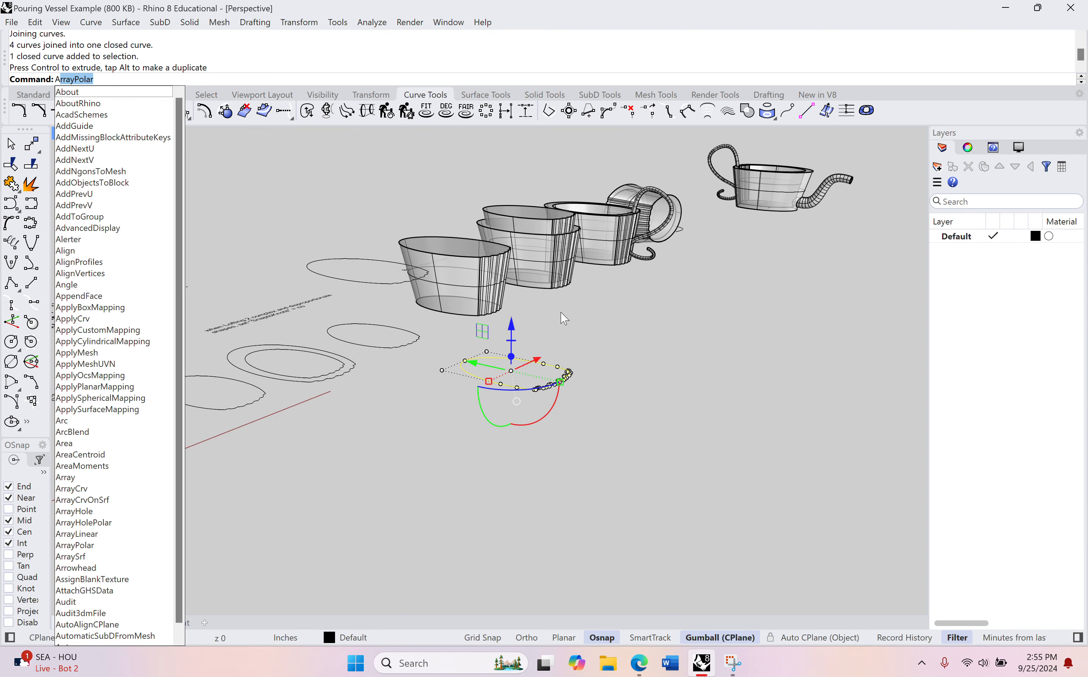
{"action": "right_click_drag", "start_coordinate": [562, 314], "coordinate": [503, 377], "text": "shift"}
{"action": "scroll", "coordinate": [722, 288], "scroll_direction": "up", "scroll_amount": 6}
{"action": "scroll", "coordinate": [762, 239], "scroll_direction": "up", "scroll_amount": 3}
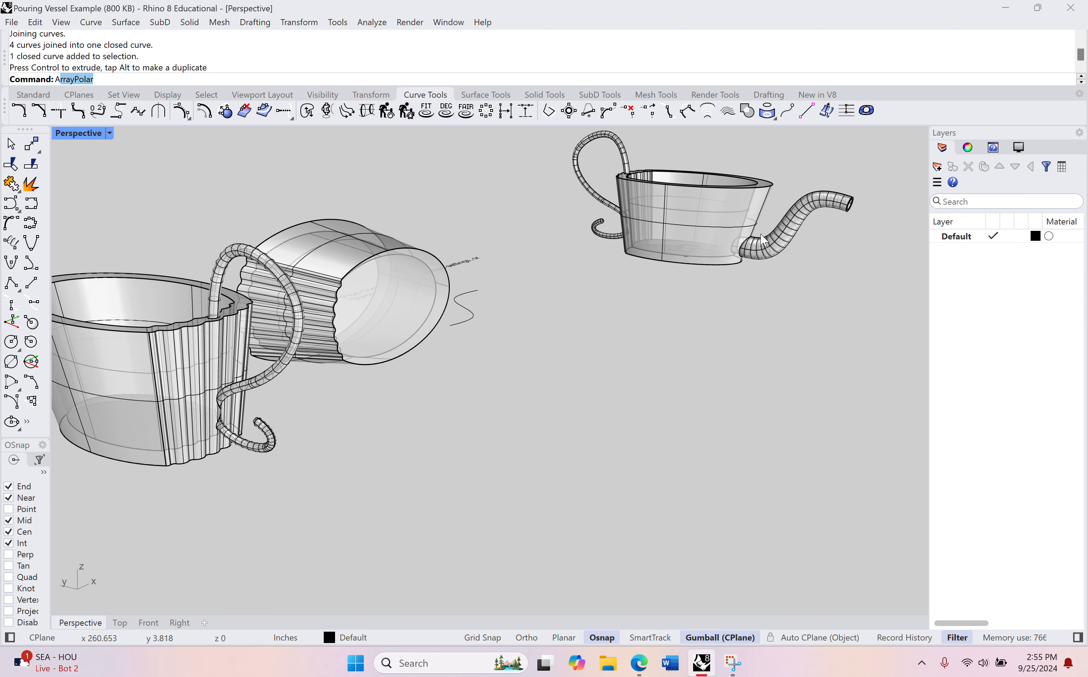
{"action": "right_click_drag", "start_coordinate": [743, 266], "coordinate": [581, 491], "text": "shift"}
{"action": "scroll", "coordinate": [694, 318], "scroll_direction": "down", "scroll_amount": 4}
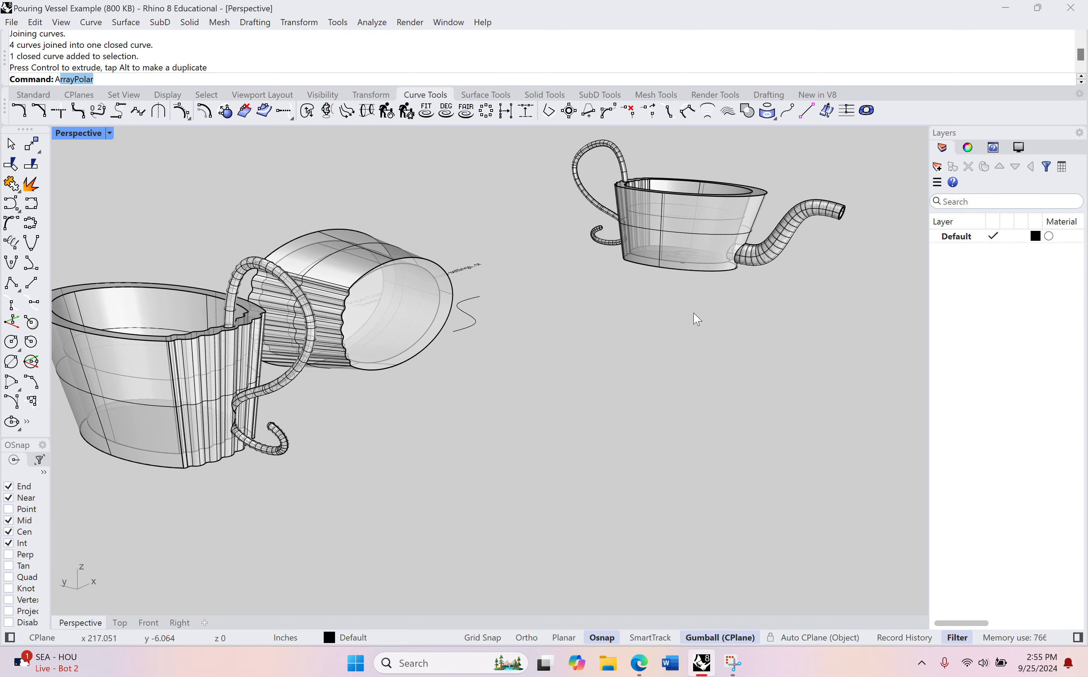
{"action": "scroll", "coordinate": [462, 476], "scroll_direction": "down", "scroll_amount": 3}
{"action": "scroll", "coordinate": [578, 354], "scroll_direction": "up", "scroll_amount": 8}
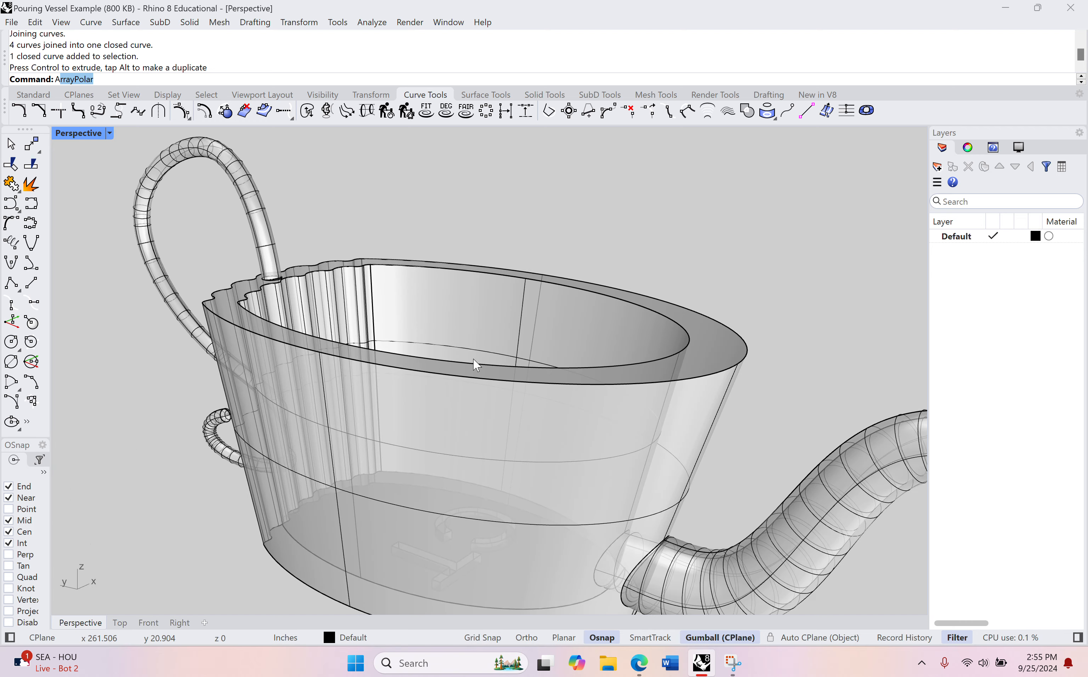
{"action": "mouse_move", "coordinate": [476, 364]}
{"action": "right_mouse_down", "text": "shift"}
{"action": "mouse_move", "coordinate": [486, 377]}
{"action": "mouse_move", "coordinate": [481, 432]}
{"action": "mouse_move", "coordinate": [641, 343]}
{"action": "mouse_move", "coordinate": [699, 354]}
{"action": "mouse_move", "coordinate": [539, 364]}
{"action": "mouse_move", "coordinate": [470, 401]}
{"action": "right_mouse_up", "text": "shift"}
{"action": "scroll", "coordinate": [631, 352], "scroll_direction": "down", "scroll_amount": 5}
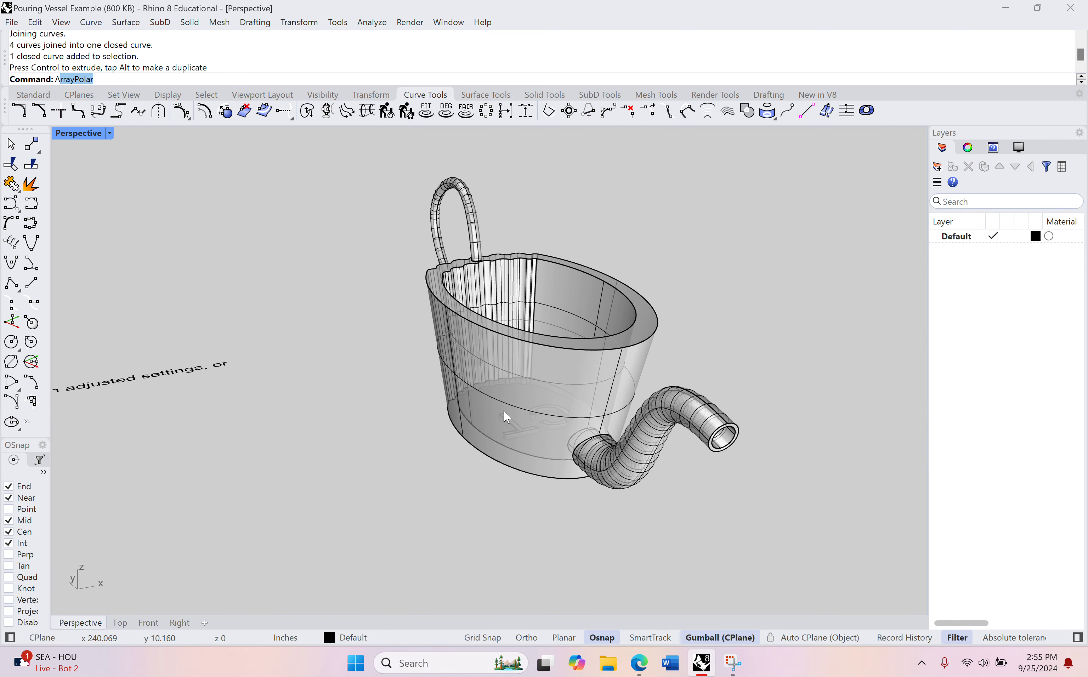
{"action": "scroll", "coordinate": [484, 287], "scroll_direction": "down", "scroll_amount": 5}
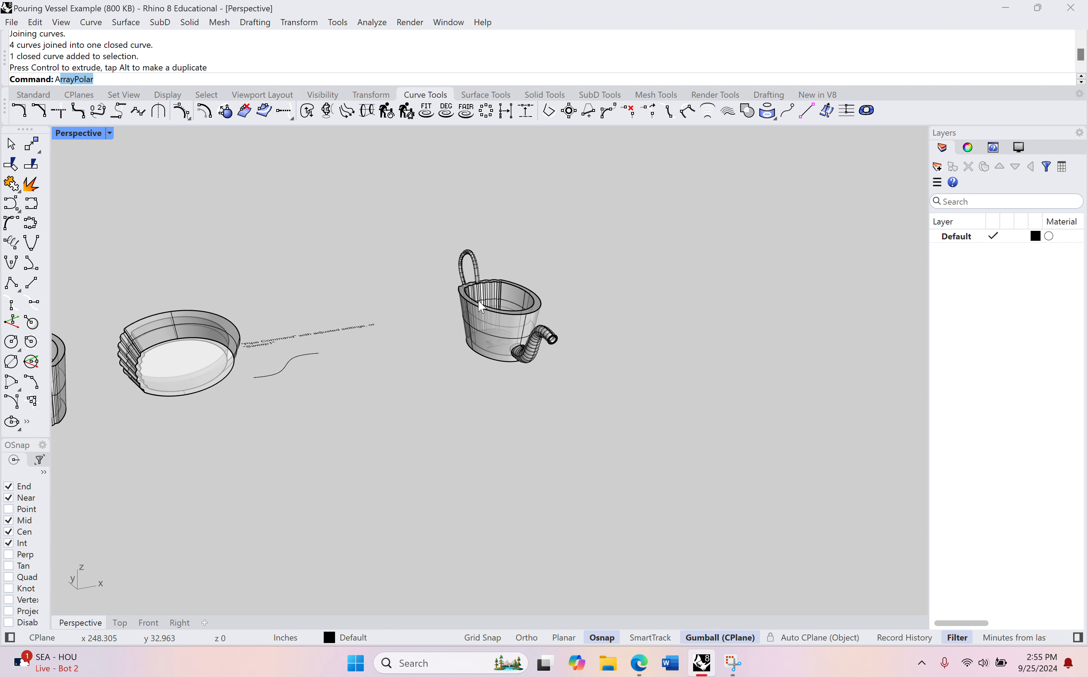
{"action": "right_click_drag", "start_coordinate": [450, 338], "coordinate": [668, 285], "text": "shift"}
{"action": "right_click_drag", "start_coordinate": [371, 332], "coordinate": [549, 401], "text": "shift"}
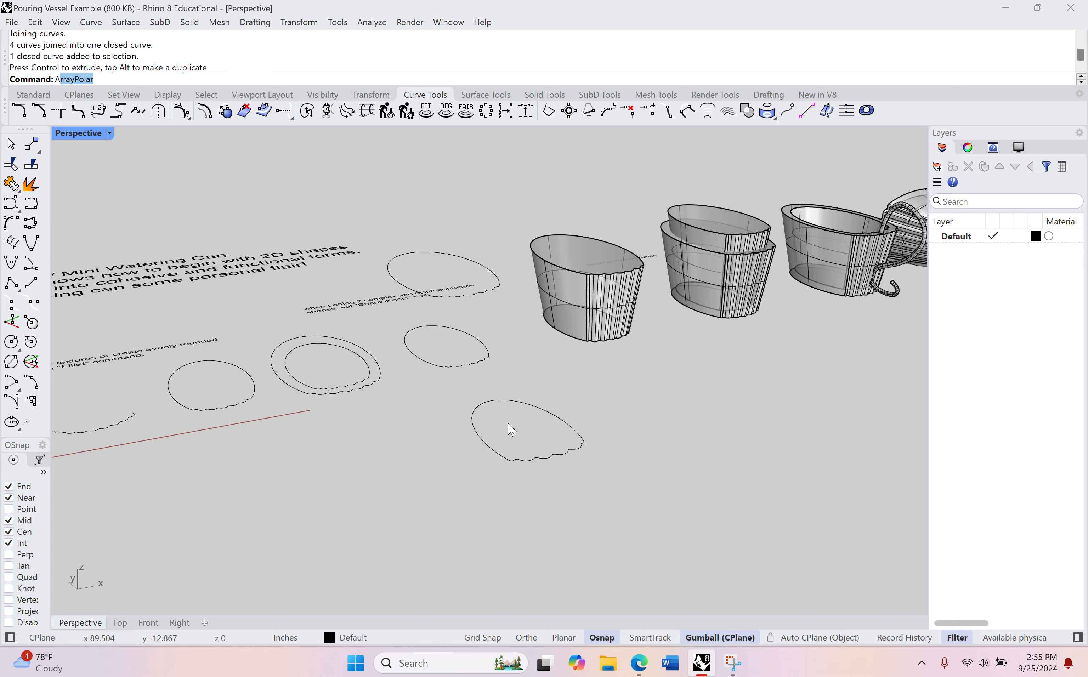
{"action": "scroll", "coordinate": [519, 436], "scroll_direction": "up", "scroll_amount": 5}
{"action": "scroll", "coordinate": [531, 440], "scroll_direction": "down", "scroll_amount": 5}
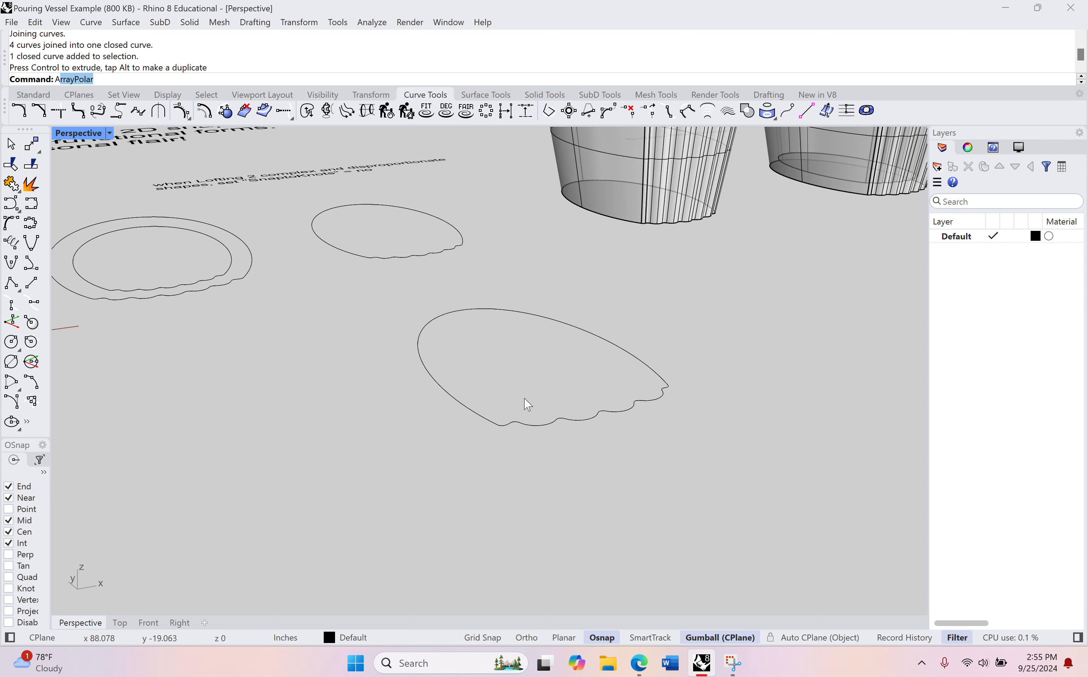
Step: Try to extrude the scalloped outline as a solid with ExtrudeCrvTapered, using a draft angle of -10 and Solid set to Yes
{"action": "key", "text": "Delete"}
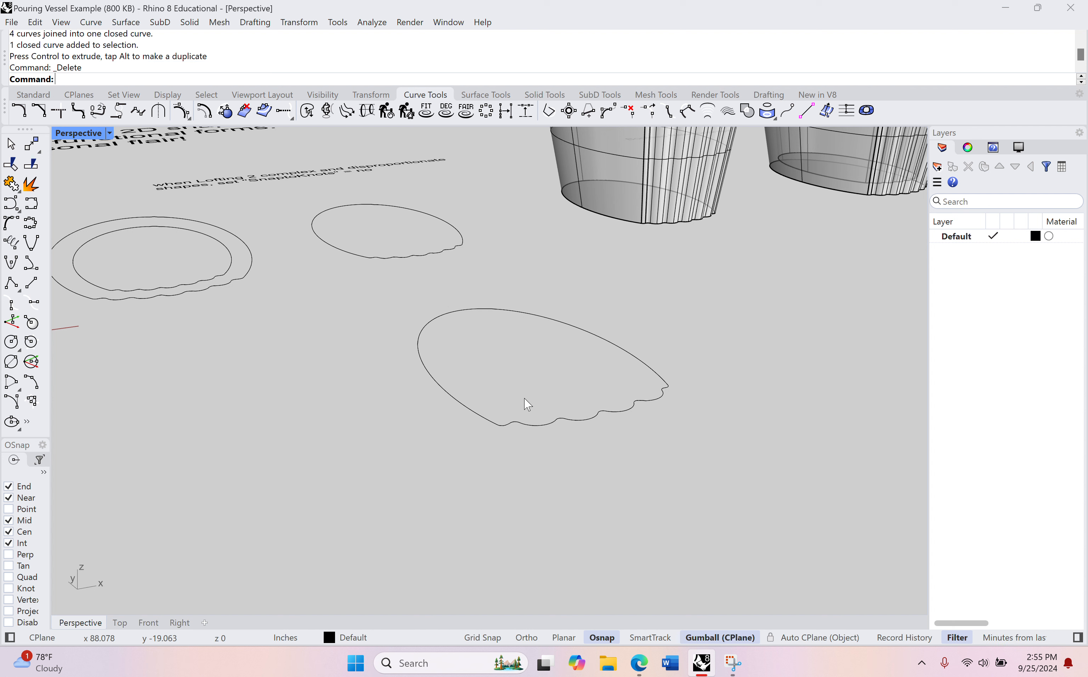
{"action": "type", "text": "extrudeCrvT"}
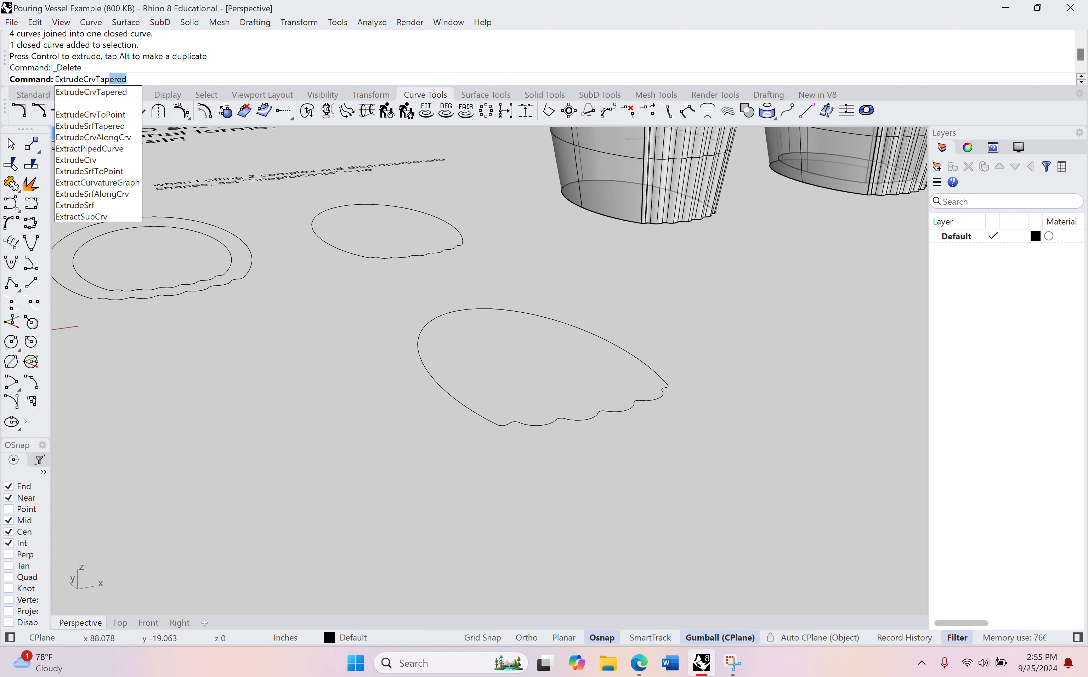
{"action": "key", "text": "Return"}
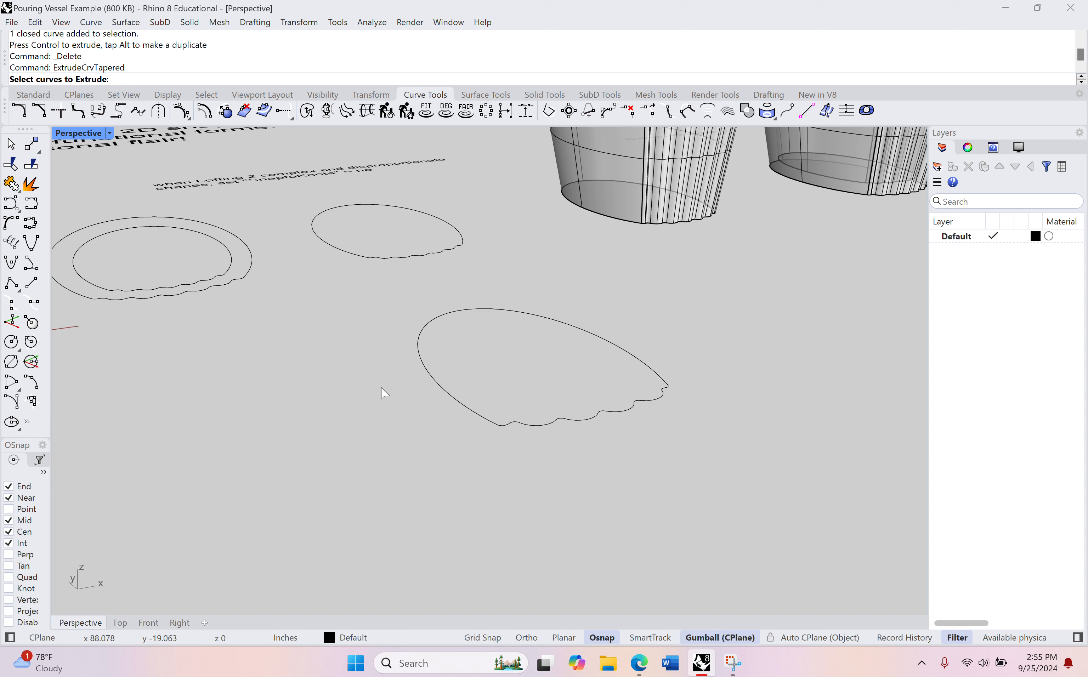
{"action": "left_click", "coordinate": [453, 397]}
{"action": "key", "text": "Return"}
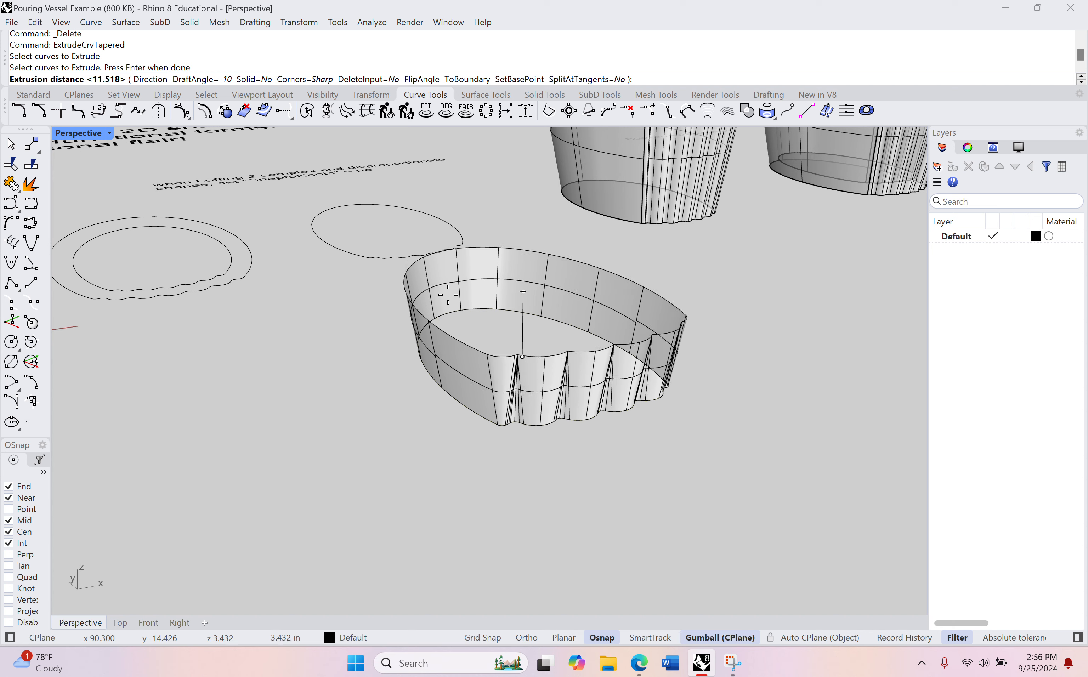
{"action": "left_click", "coordinate": [254, 80]}
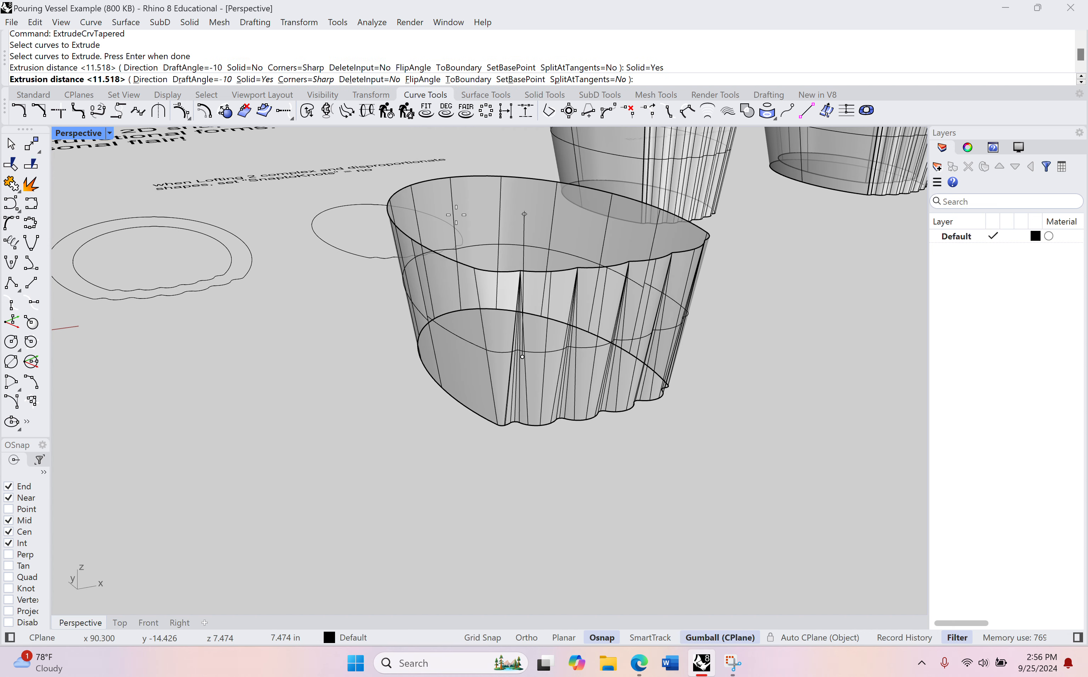
{"action": "left_click", "coordinate": [523, 293]}
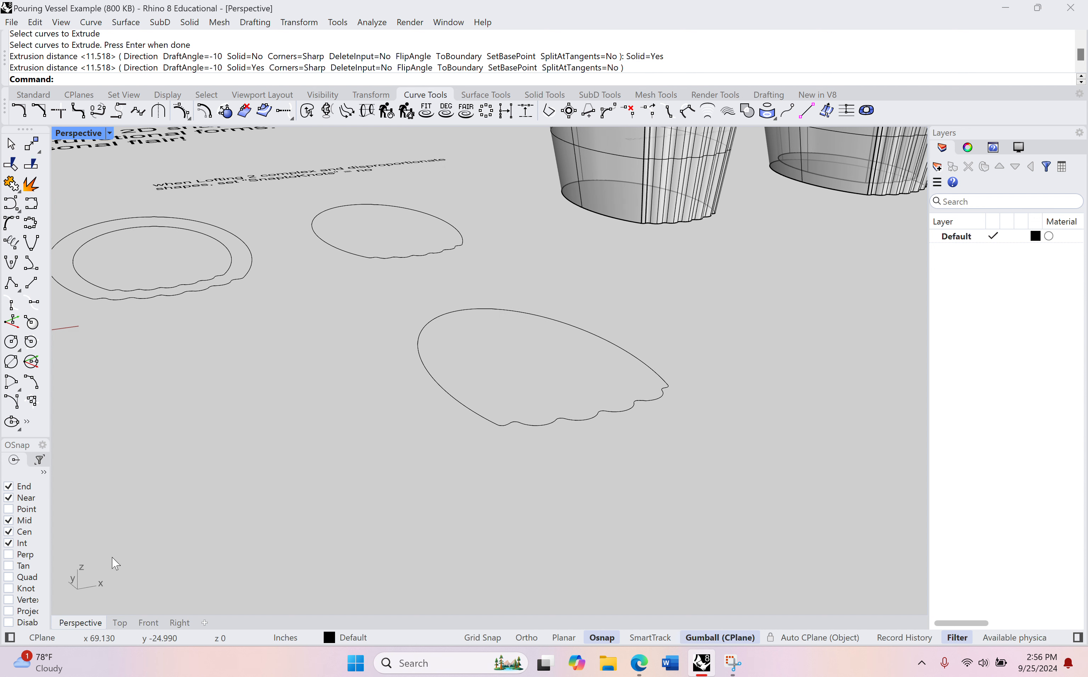
Step: Copy the closed scalloped outline and paste a duplicate in place in the Top view
{"action": "left_click", "coordinate": [120, 623]}
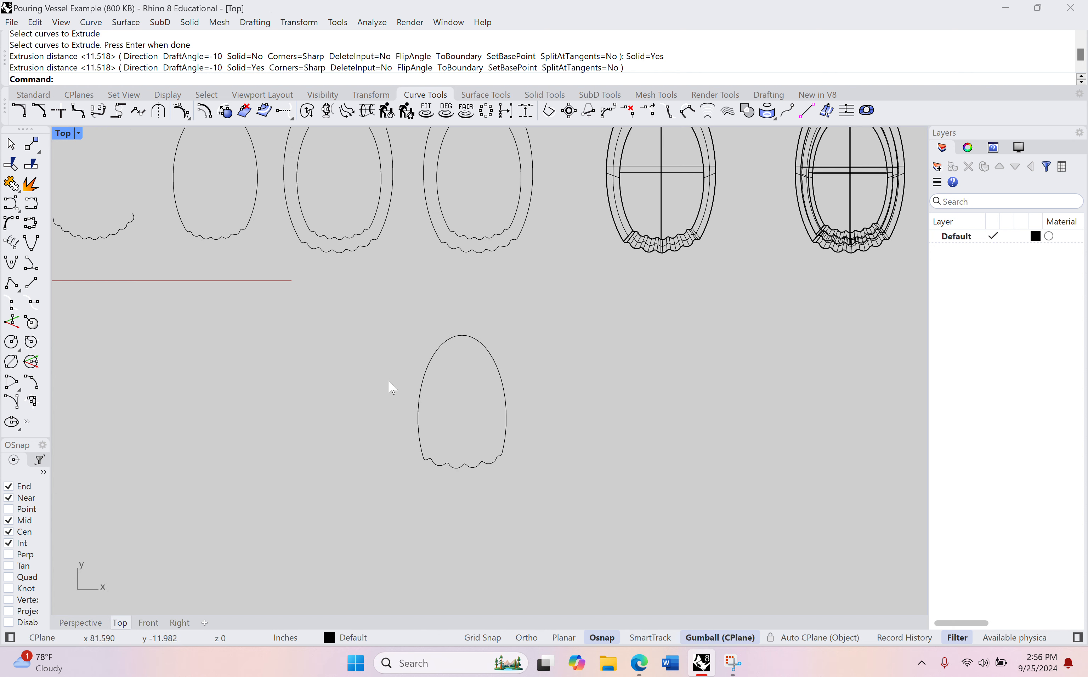
{"action": "right_click_drag", "start_coordinate": [392, 388], "coordinate": [312, 285]}
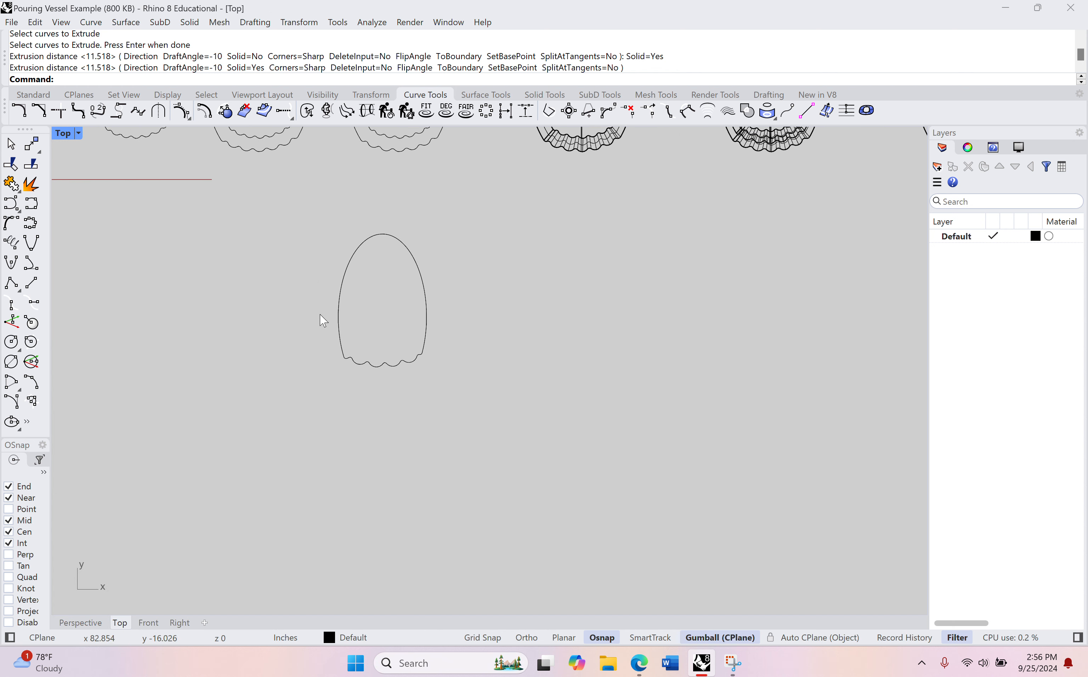
{"action": "left_click", "coordinate": [427, 317]}
{"action": "key", "text": "ctrl+c"}
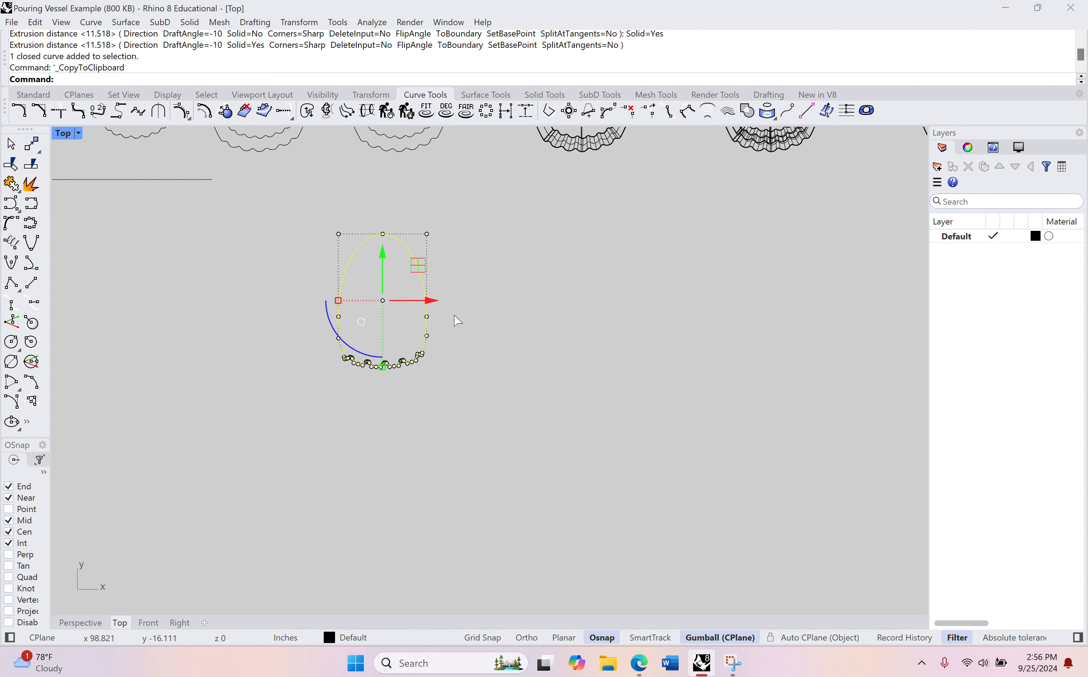
{"action": "key", "text": "ctrl+v"}
{"action": "left_click_drag", "start_coordinate": [434, 301], "coordinate": [533, 300]}
{"action": "key", "text": "ctrl+z"}
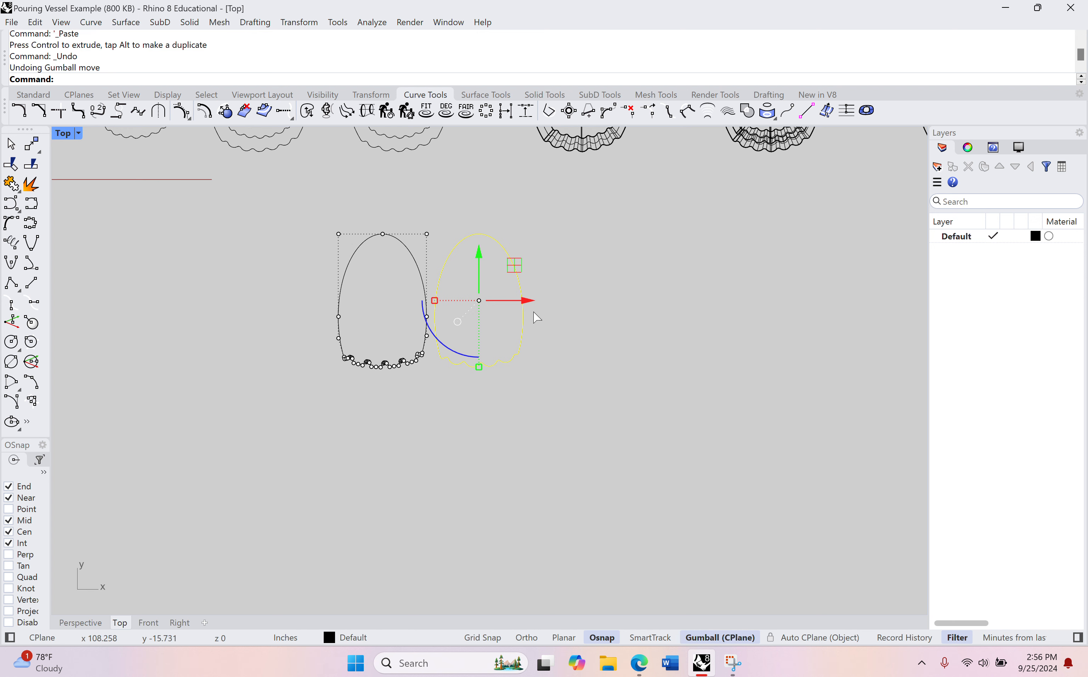
Step: Scale the pasted outline up from the oval's centre, from the oval's rounded end to a reference point about 12.8 in from the centre
{"action": "scroll", "coordinate": [393, 292], "scroll_direction": "up", "scroll_amount": 3}
{"action": "right_click_drag", "start_coordinate": [382, 290], "coordinate": [479, 251]}
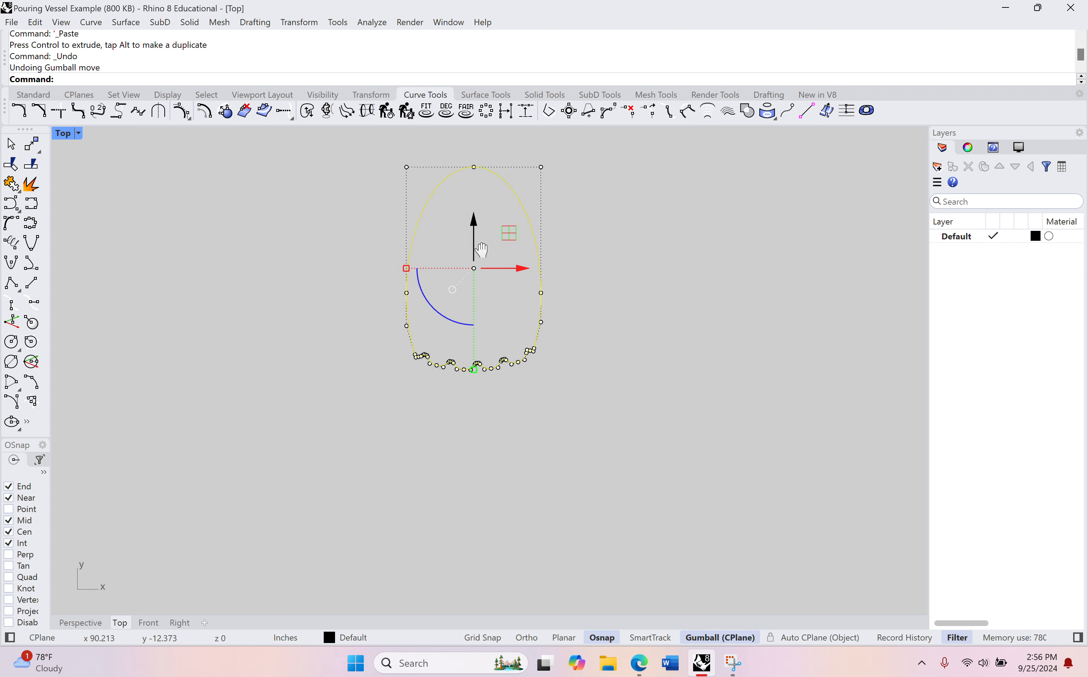
{"action": "scroll", "coordinate": [427, 345], "scroll_direction": "up", "scroll_amount": 4}
{"action": "scroll", "coordinate": [443, 335], "scroll_direction": "down", "scroll_amount": 4}
{"action": "right_click_drag", "start_coordinate": [453, 328], "coordinate": [385, 364]}
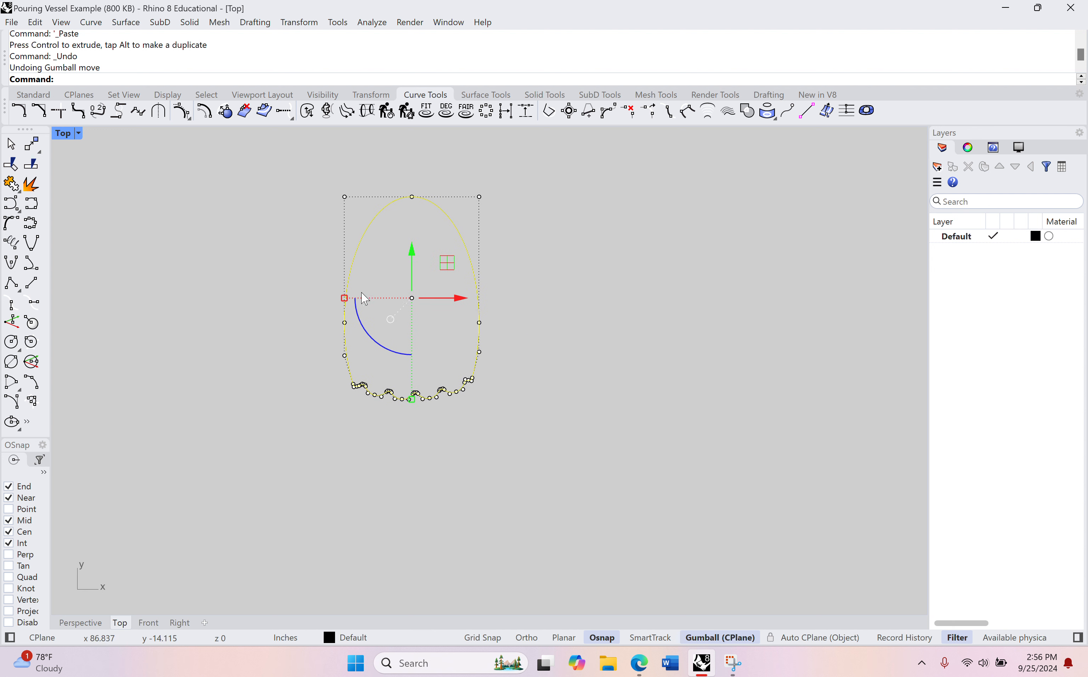
{"action": "right_click_drag", "start_coordinate": [323, 275], "coordinate": [374, 298]}
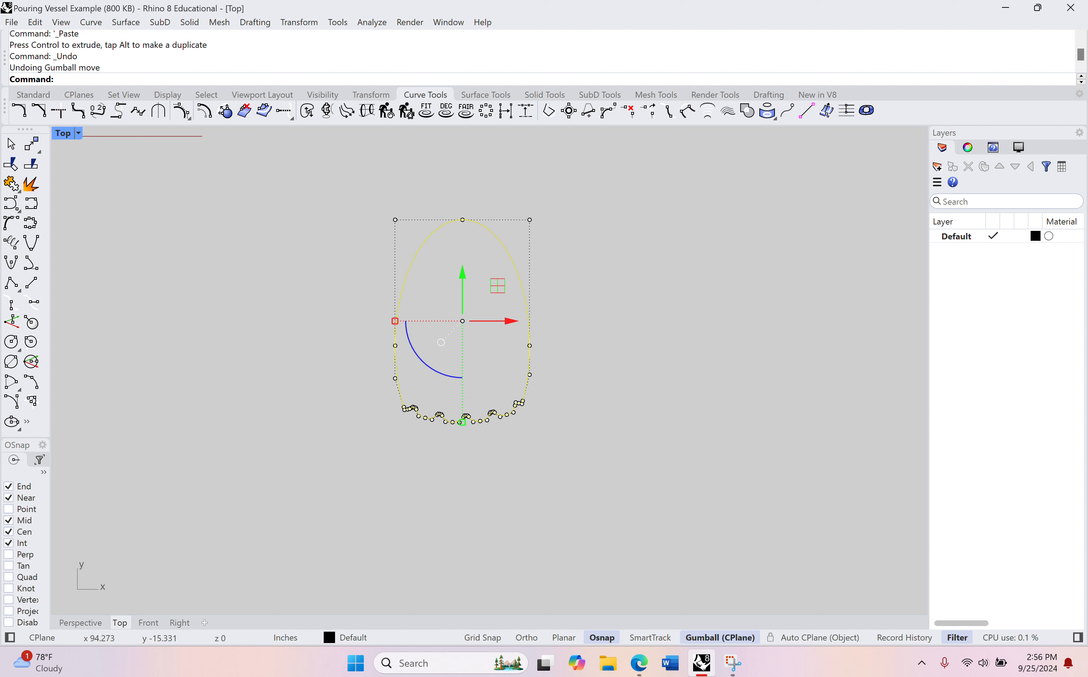
{"action": "type", "text": "Scale"}
{"action": "key", "text": "Return"}
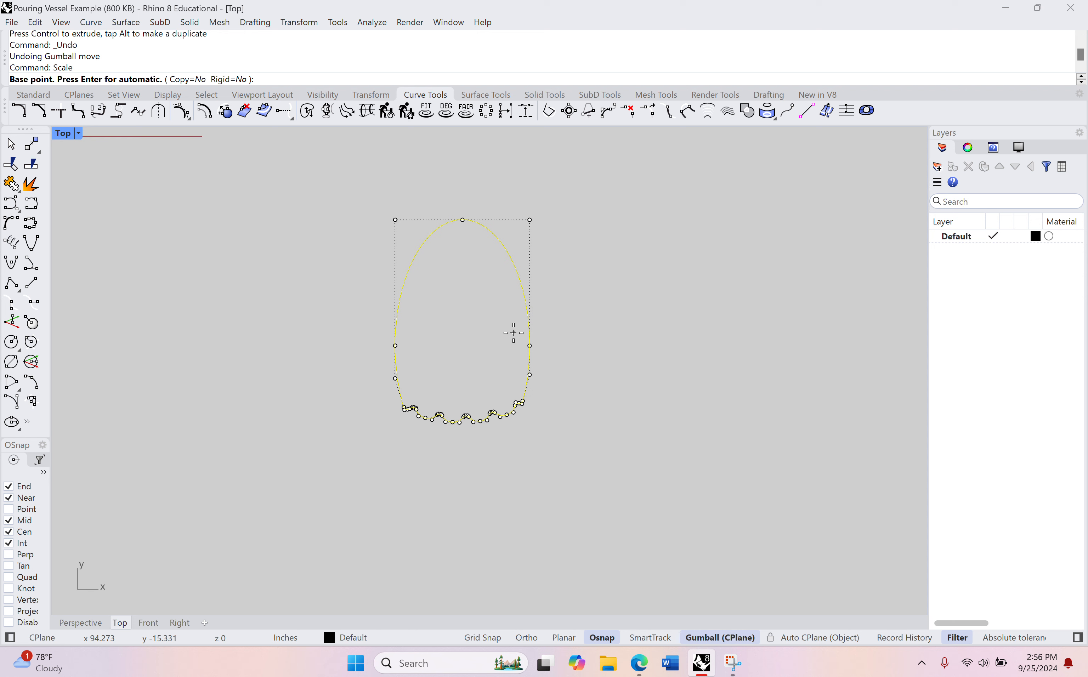
{"action": "scroll", "coordinate": [476, 388], "scroll_direction": "up", "scroll_amount": 5}
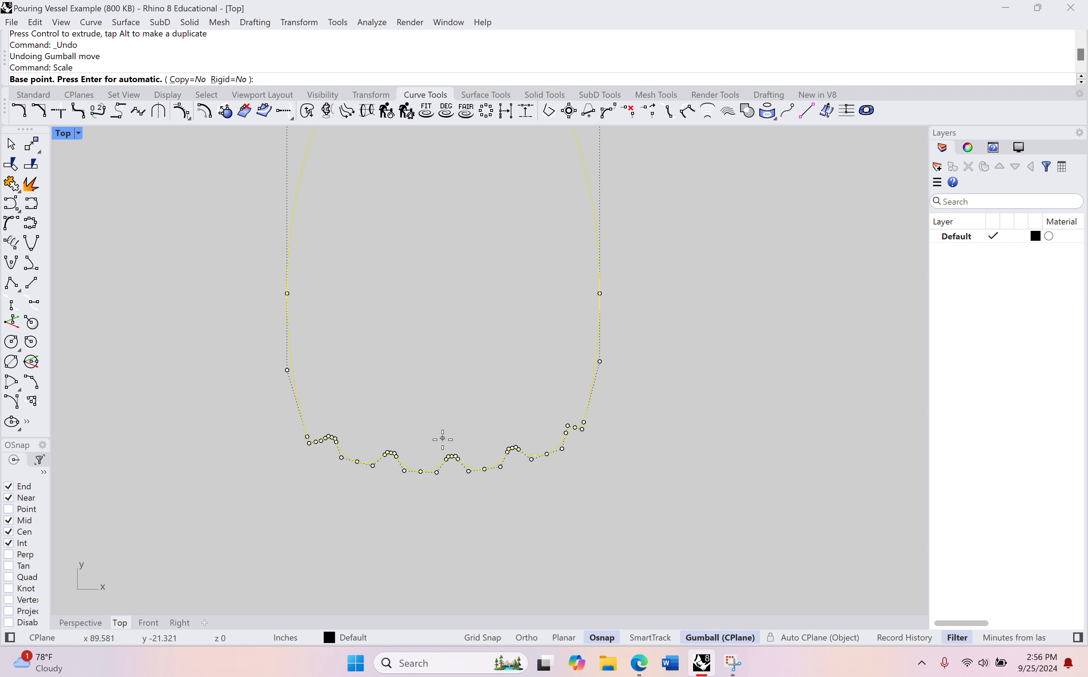
{"action": "scroll", "coordinate": [451, 367], "scroll_direction": "down", "scroll_amount": 3}
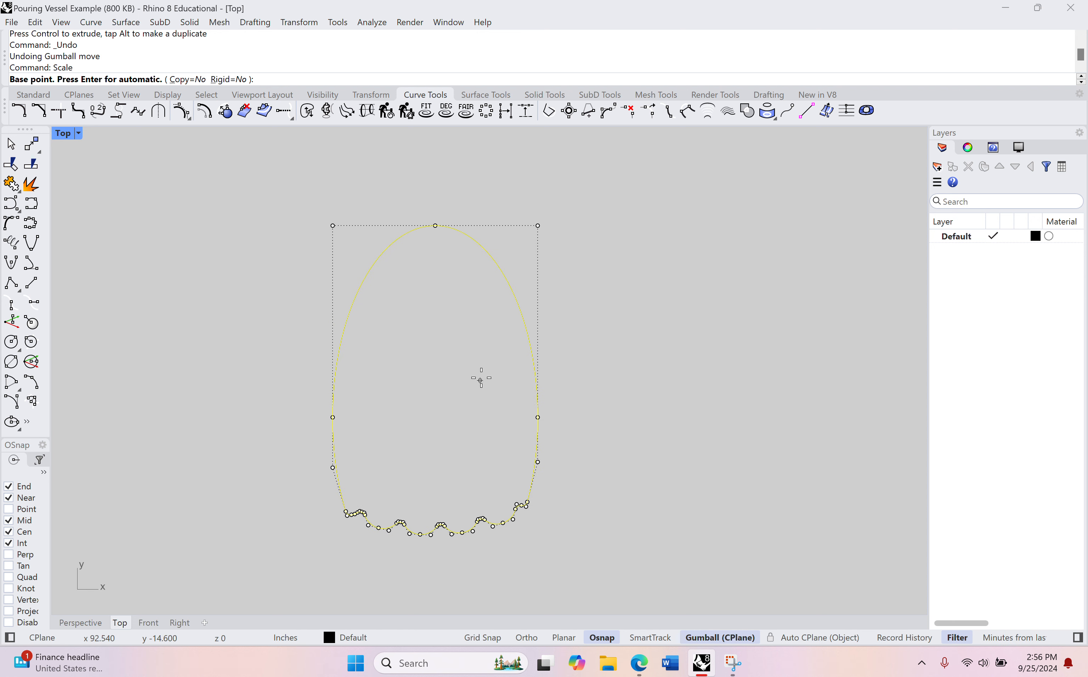
{"action": "left_click", "coordinate": [531, 352]}
{"action": "left_click", "coordinate": [532, 353]}
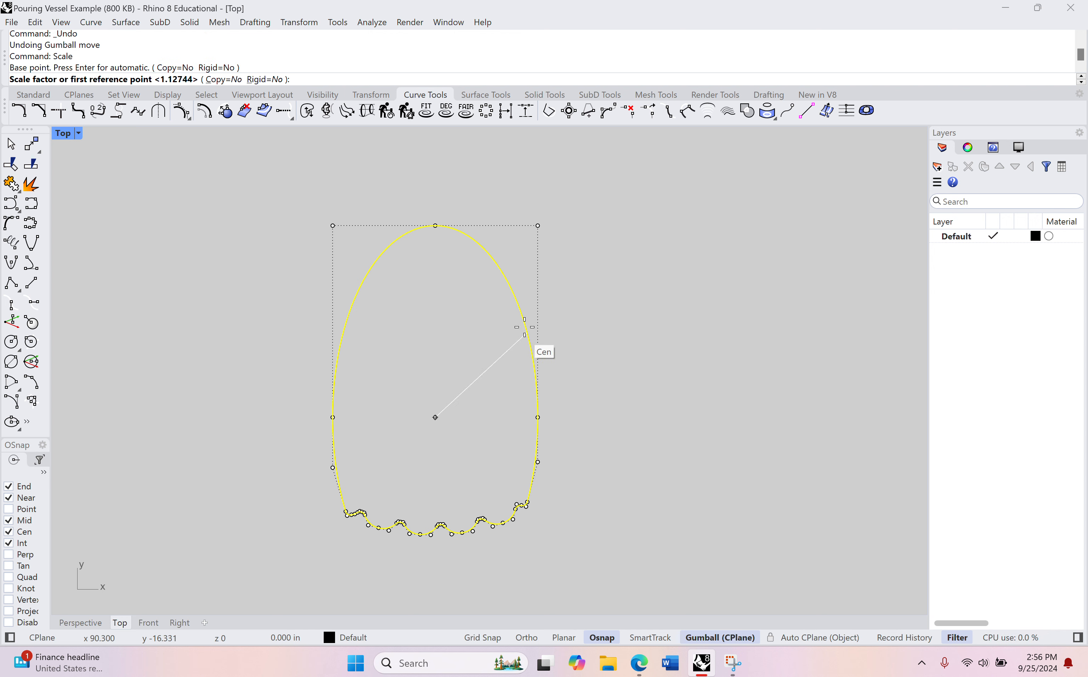
{"action": "left_click", "coordinate": [435, 225]}
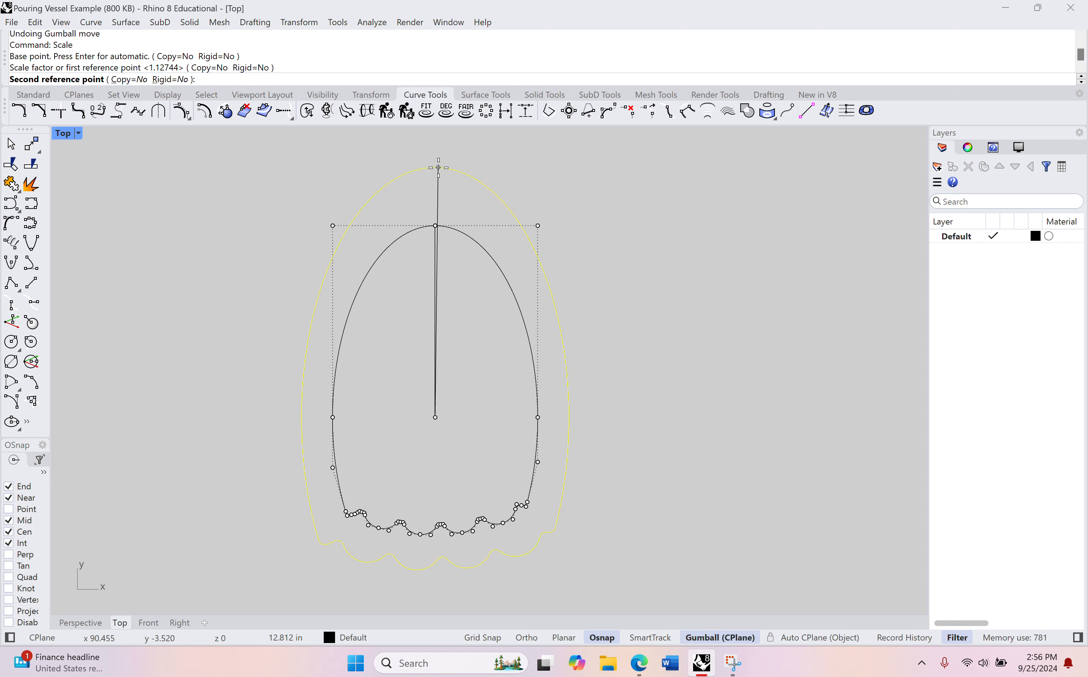
{"action": "left_click", "coordinate": [439, 168]}
Step: Raise the enlarged outline vertically above the original one in the Perspective view to serve as the vessel's rim, and deselect it
{"action": "right_click_drag", "start_coordinate": [433, 442], "coordinate": [509, 349]}
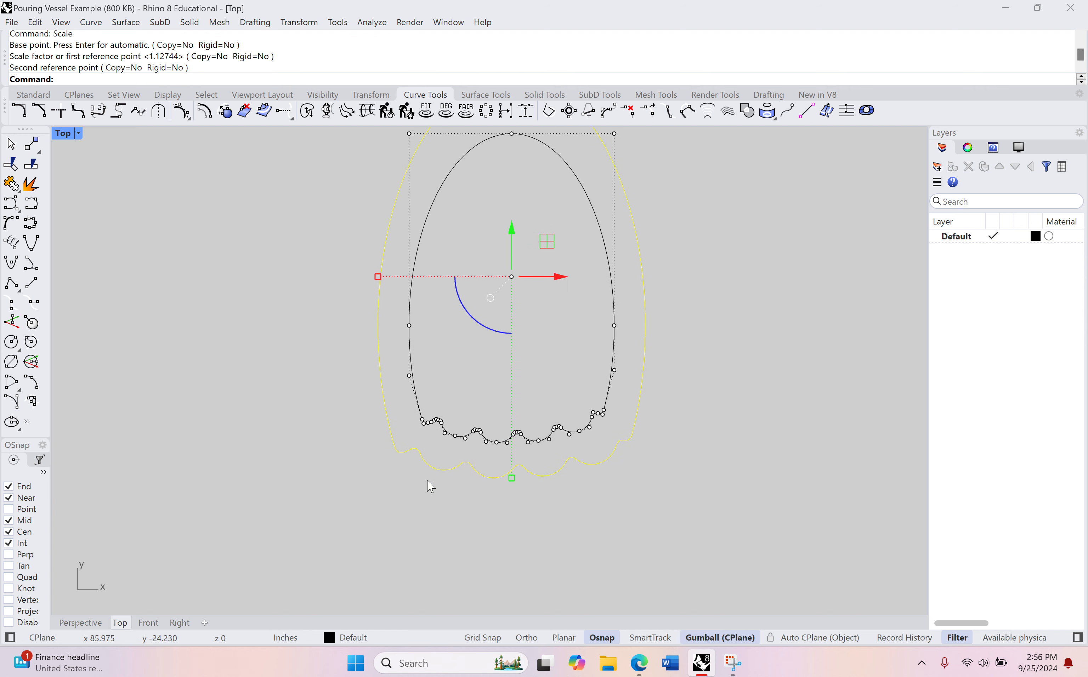
{"action": "left_click", "coordinate": [82, 622]}
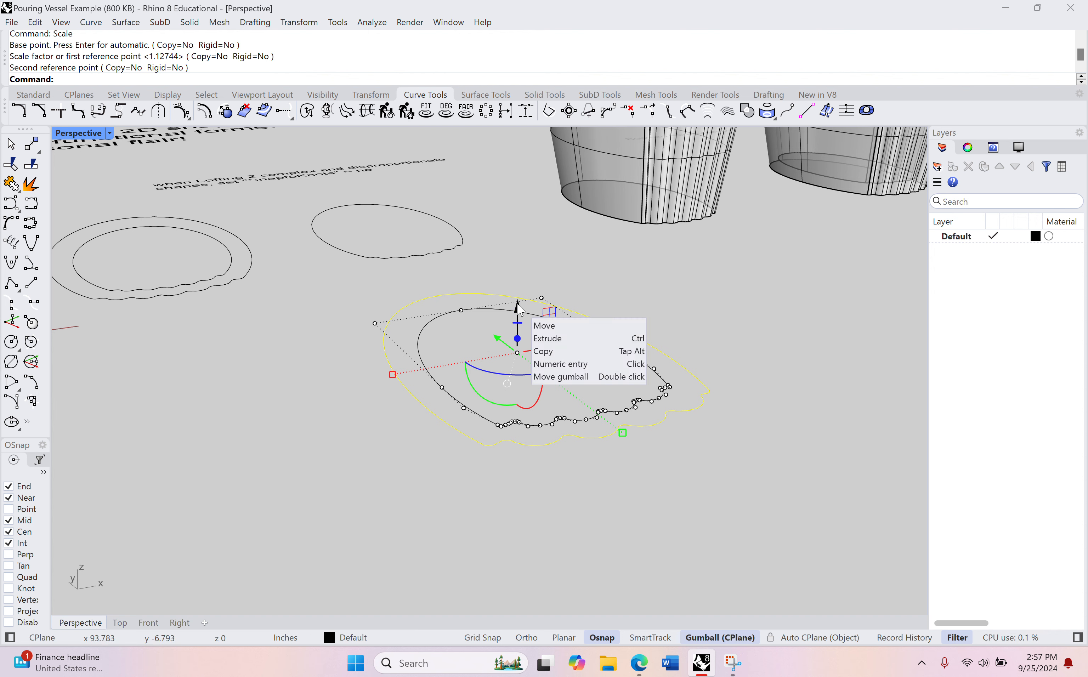
{"action": "left_click_drag", "start_coordinate": [518, 307], "coordinate": [534, 134]}
{"action": "right_click_drag", "start_coordinate": [566, 215], "coordinate": [577, 285], "text": "shift"}
{"action": "left_click_drag", "start_coordinate": [510, 265], "coordinate": [511, 260]}
{"action": "left_click", "coordinate": [360, 521]}
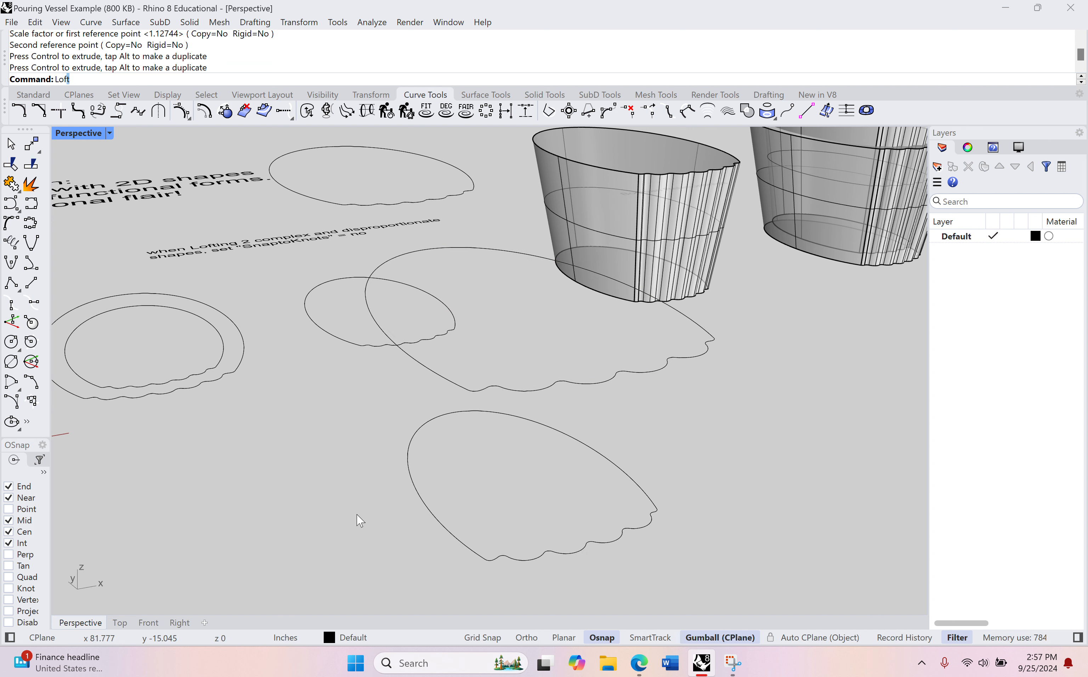
Step: Try to loft the two scalloped outlines with the default seam points, Normal style and Do not simplify
{"action": "key", "text": "Return"}
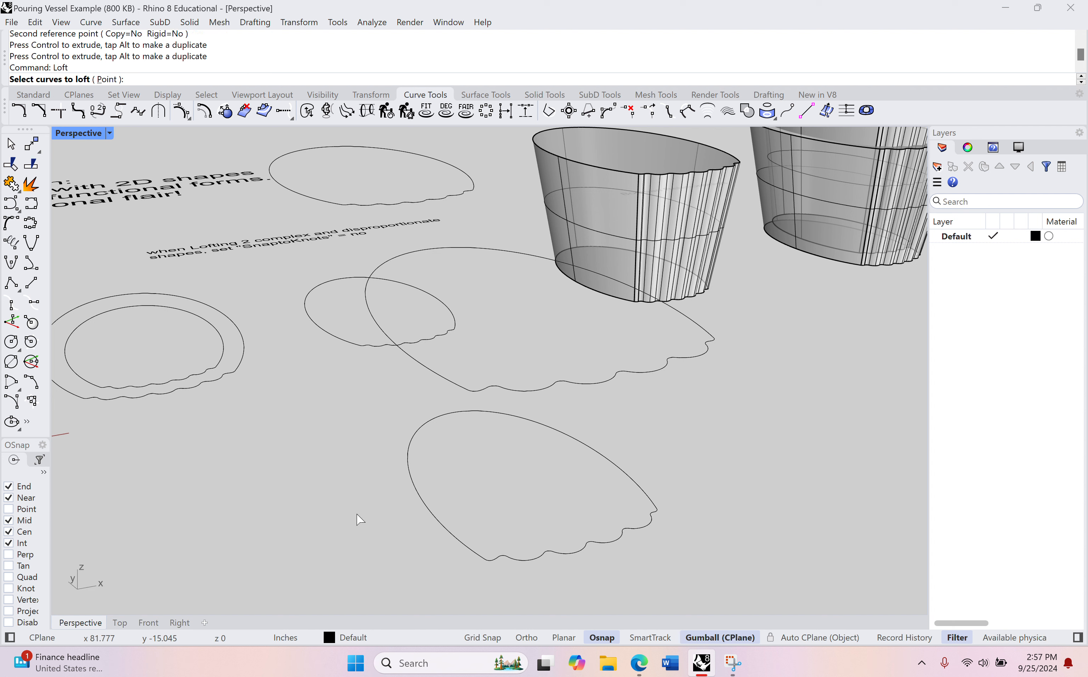
{"action": "left_click", "coordinate": [417, 496]}
{"action": "left_click", "coordinate": [456, 384]}
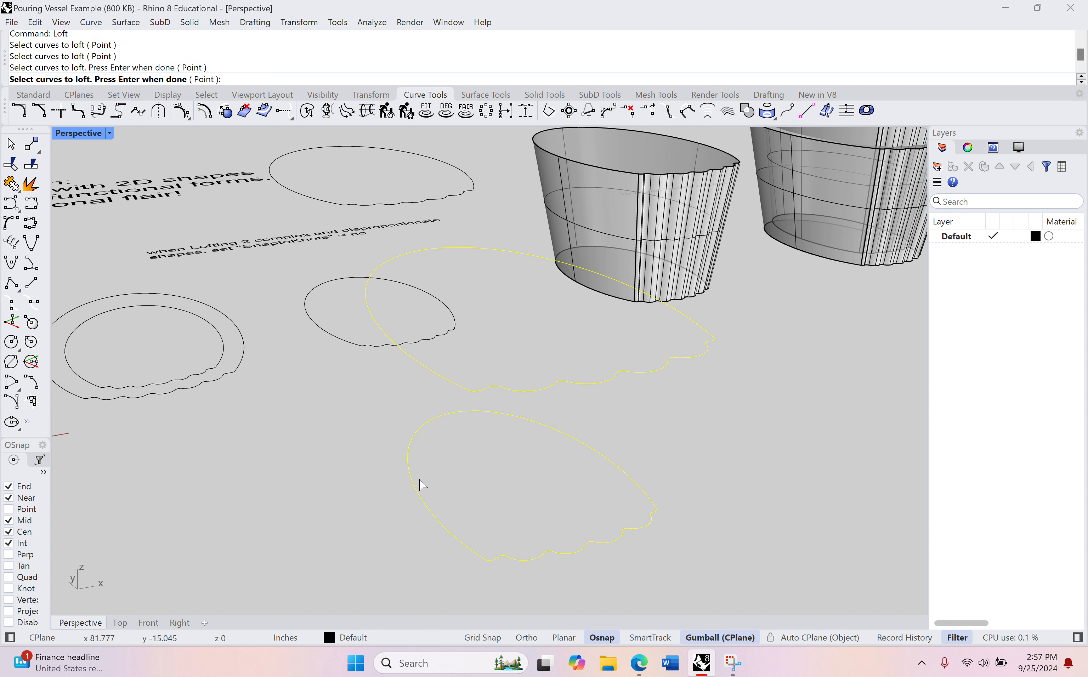
{"action": "key", "text": "Return"}
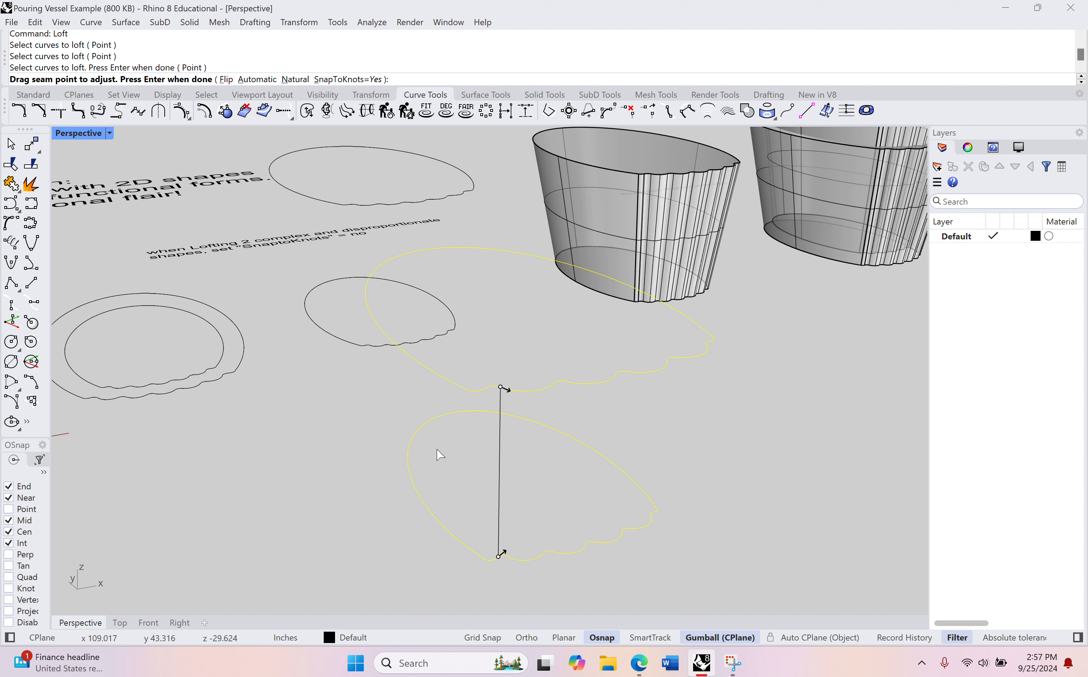
{"action": "key", "text": "Return"}
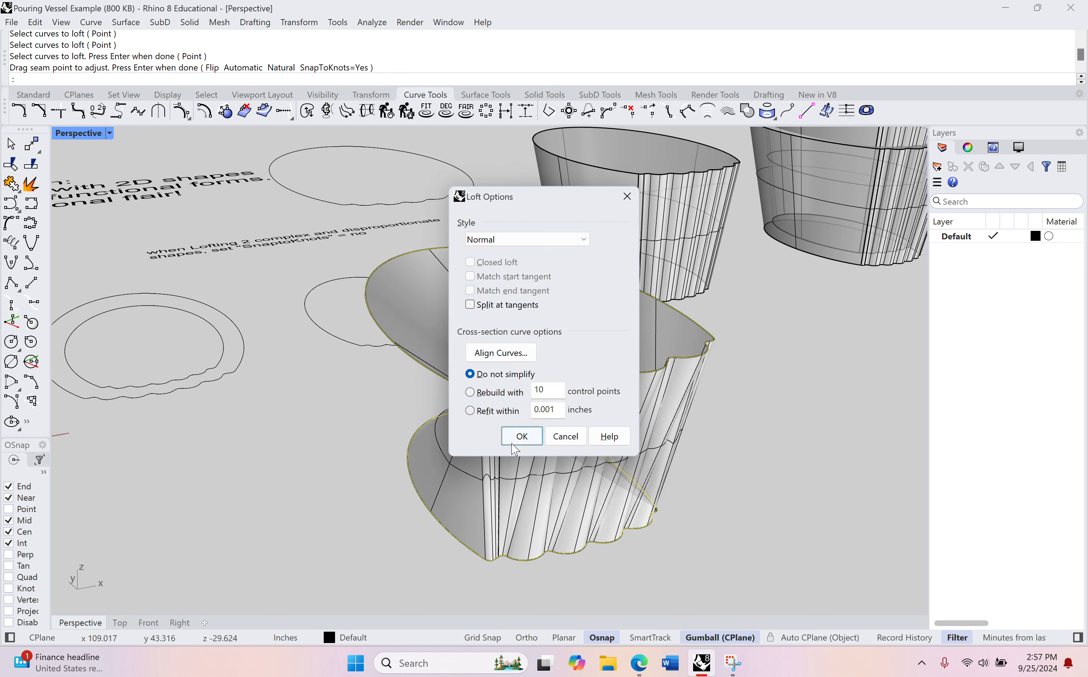
{"action": "left_click", "coordinate": [520, 438]}
Step: Inspect the lofted surface from several sides and undo the loft
{"action": "scroll", "coordinate": [563, 442], "scroll_direction": "down", "scroll_amount": 10}
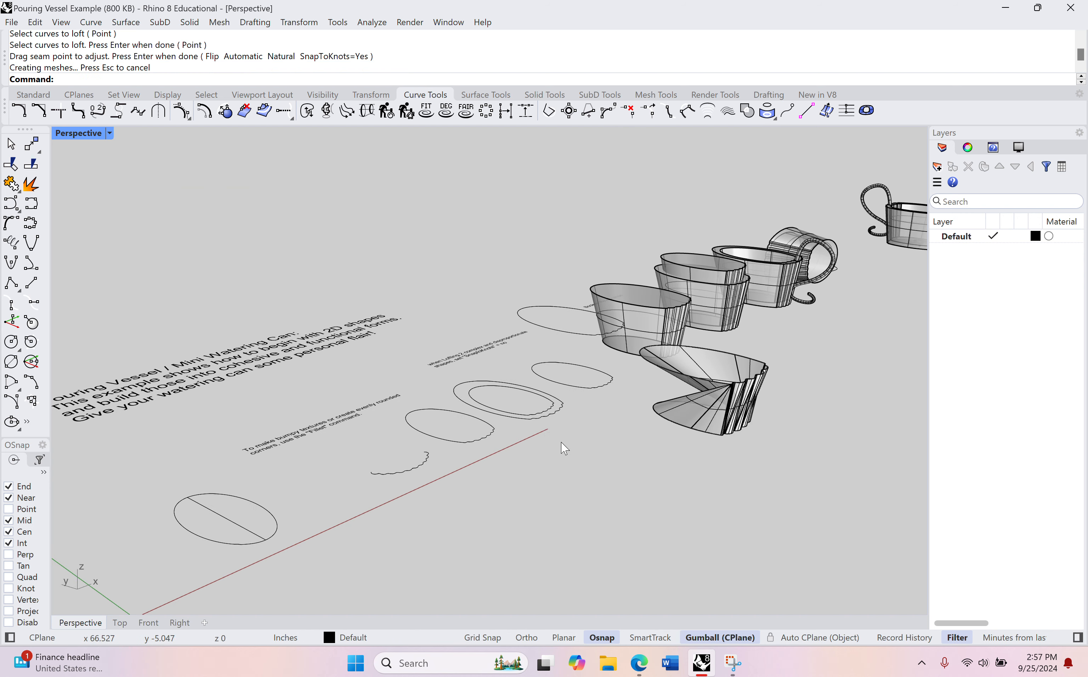
{"action": "scroll", "coordinate": [538, 439], "scroll_direction": "up", "scroll_amount": 3}
{"action": "left_click", "coordinate": [510, 429]}
{"action": "scroll", "coordinate": [493, 417], "scroll_direction": "up", "scroll_amount": 5}
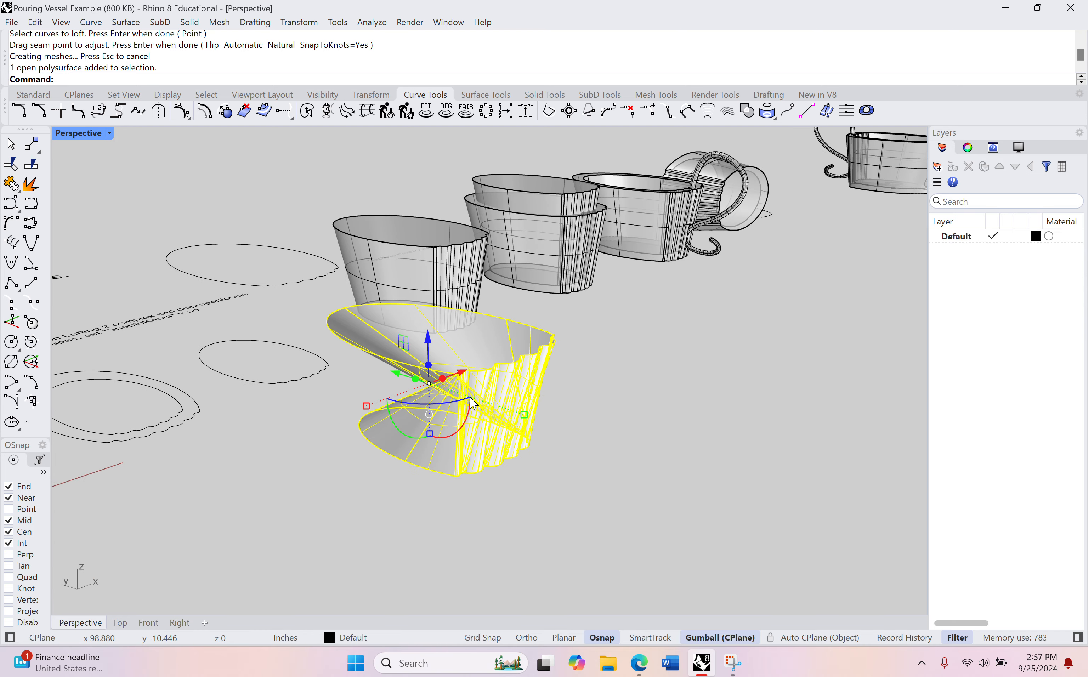
{"action": "scroll", "coordinate": [472, 403], "scroll_direction": "up", "scroll_amount": 8}
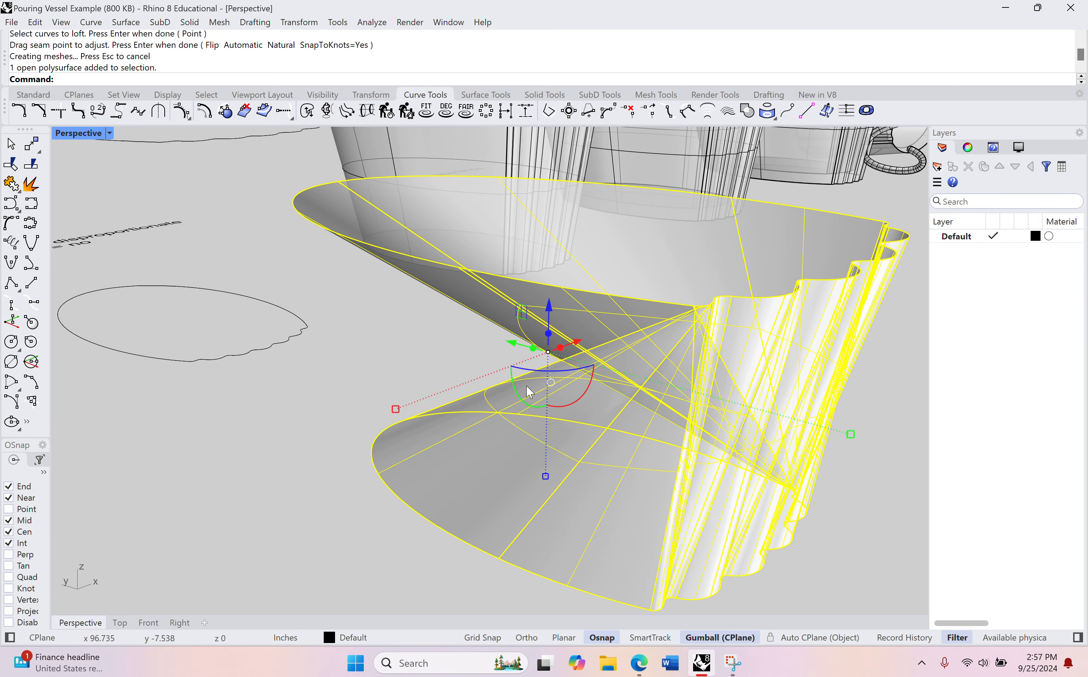
{"action": "scroll", "coordinate": [528, 392], "scroll_direction": "down", "scroll_amount": 8}
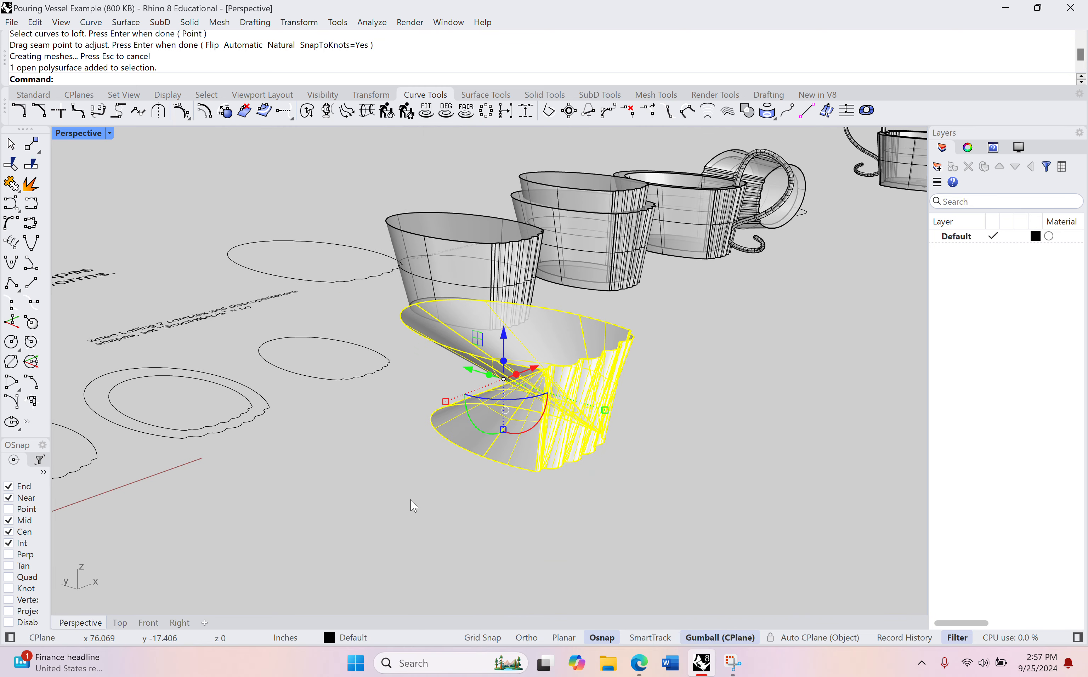
{"action": "key", "text": "Escape"}
{"action": "right_click_drag", "start_coordinate": [756, 433], "coordinate": [522, 352]}
{"action": "scroll", "coordinate": [522, 352], "scroll_direction": "up", "scroll_amount": 3}
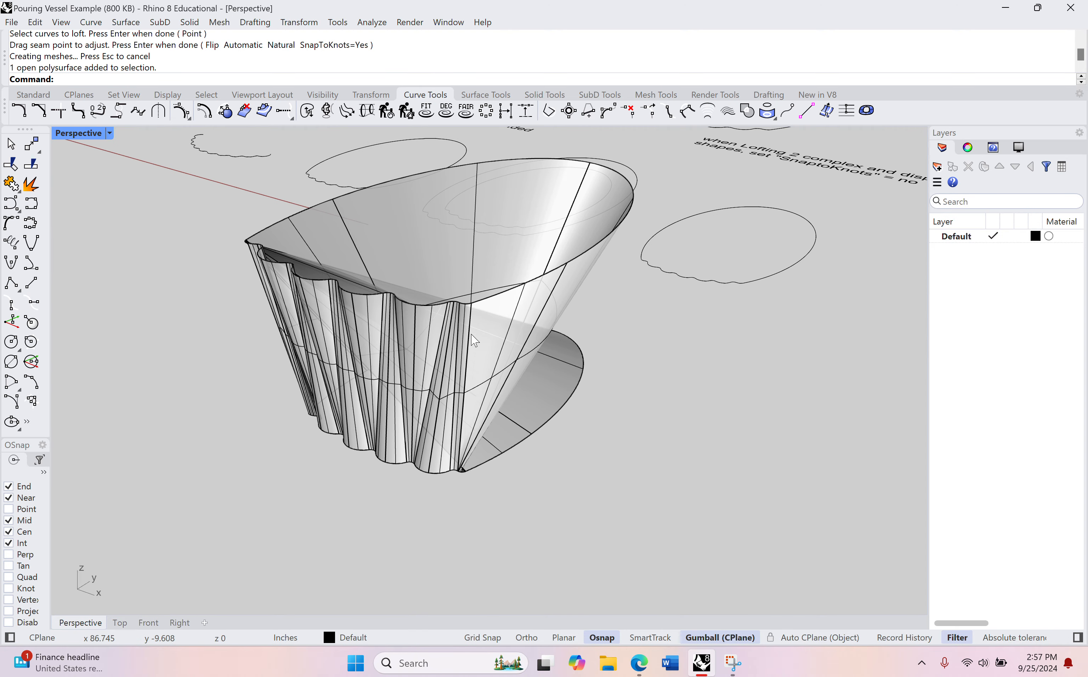
{"action": "key", "text": "ctrl+z"}
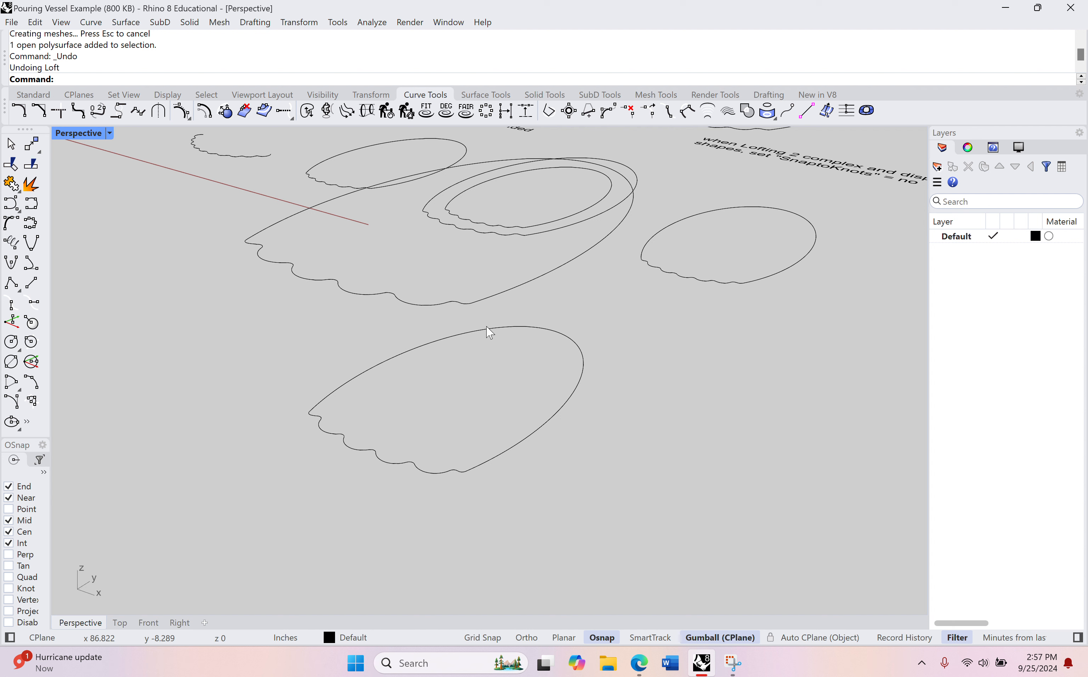
Step: Loft the two outlines with both seam points aligned at the matching end of the scallops, using Normal style and Do not simplify
{"action": "type", "text": "oft"}
{"action": "key", "text": "Return"}
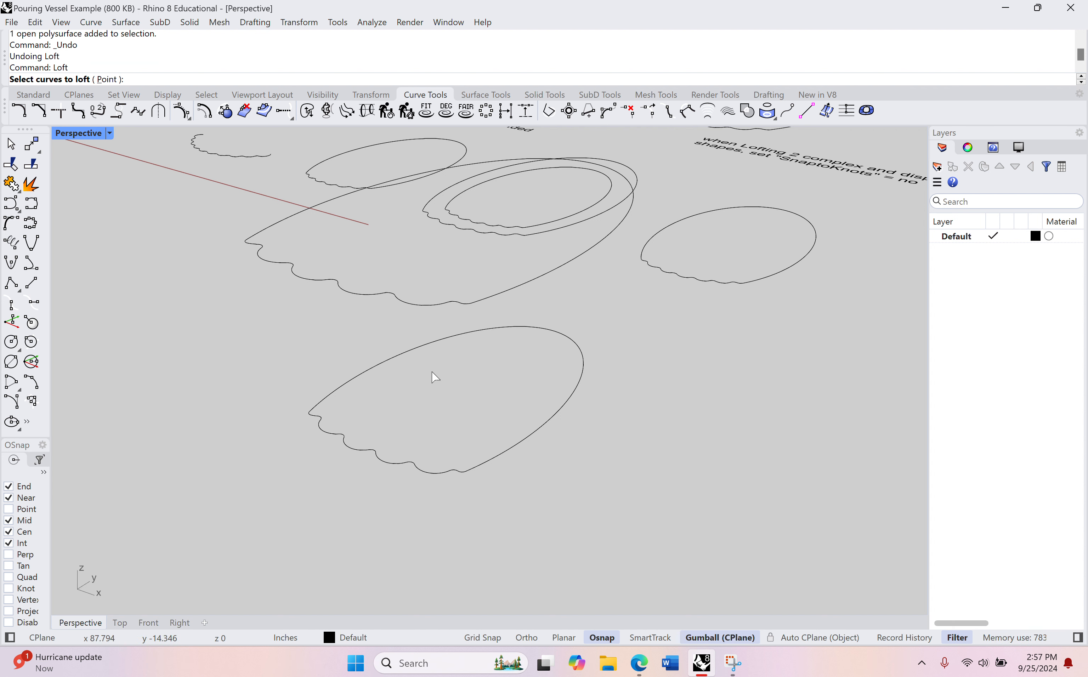
{"action": "left_click", "coordinate": [557, 416]}
{"action": "left_click", "coordinate": [467, 303]}
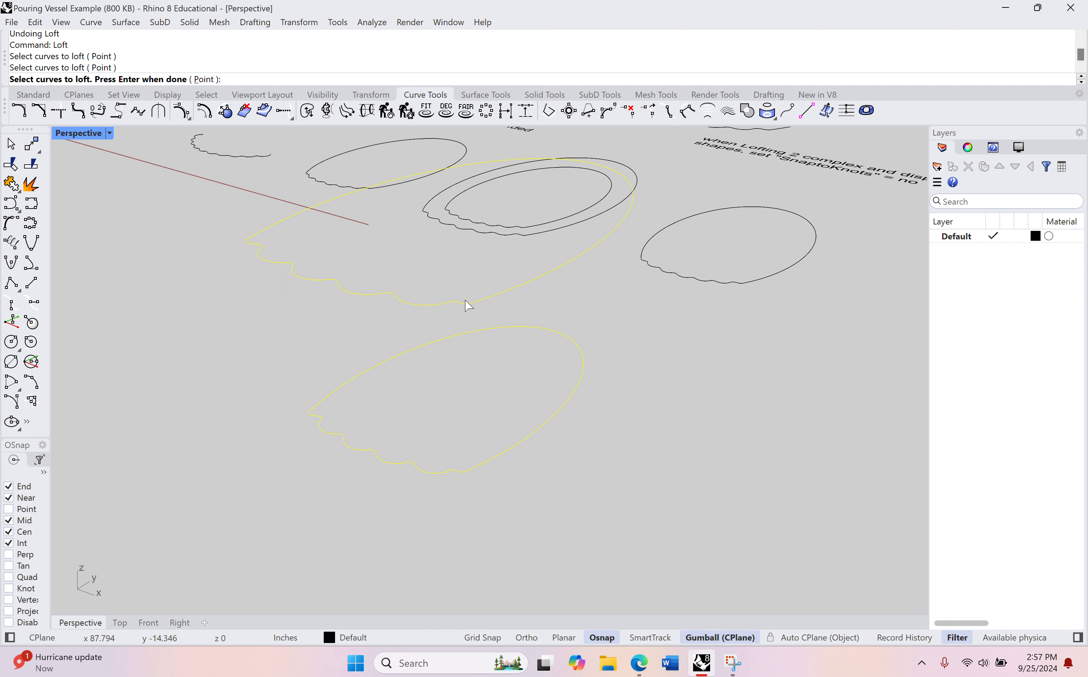
{"action": "key", "text": "Return"}
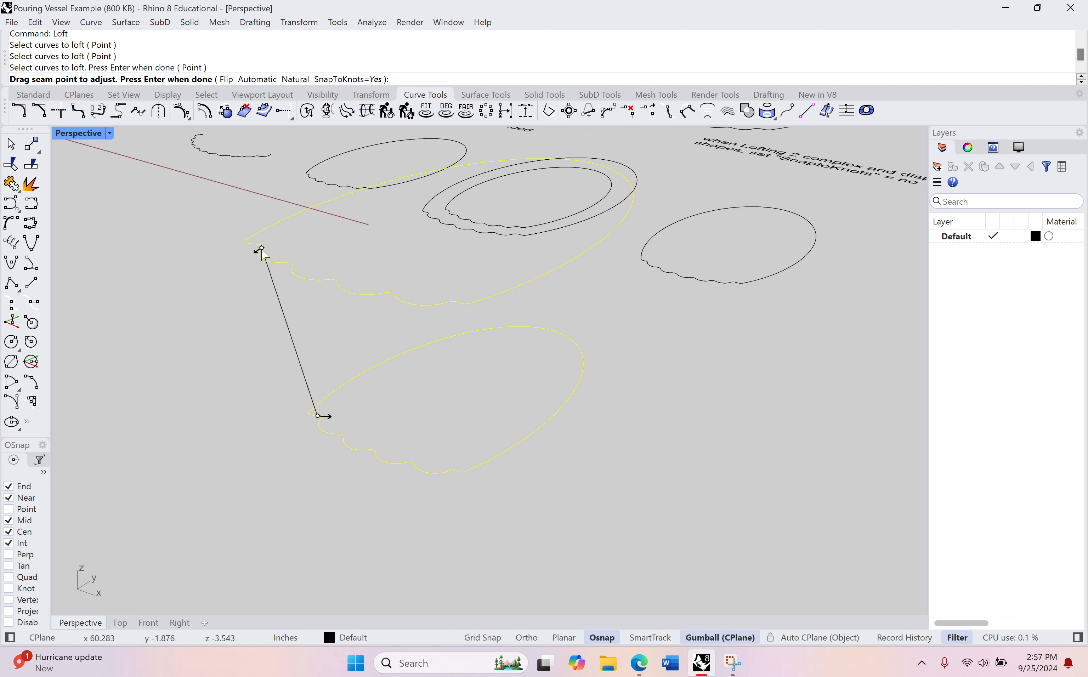
{"action": "left_click_drag", "start_coordinate": [263, 251], "coordinate": [472, 304]}
{"action": "left_click_drag", "start_coordinate": [318, 416], "coordinate": [476, 492]}
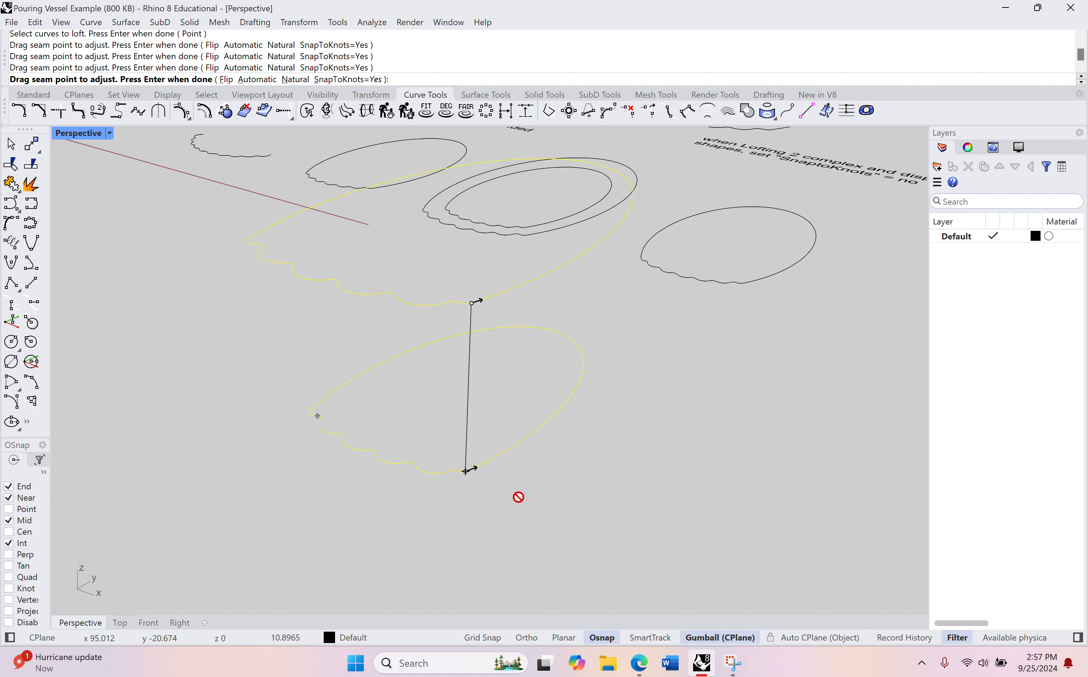
{"action": "key", "text": "Return"}
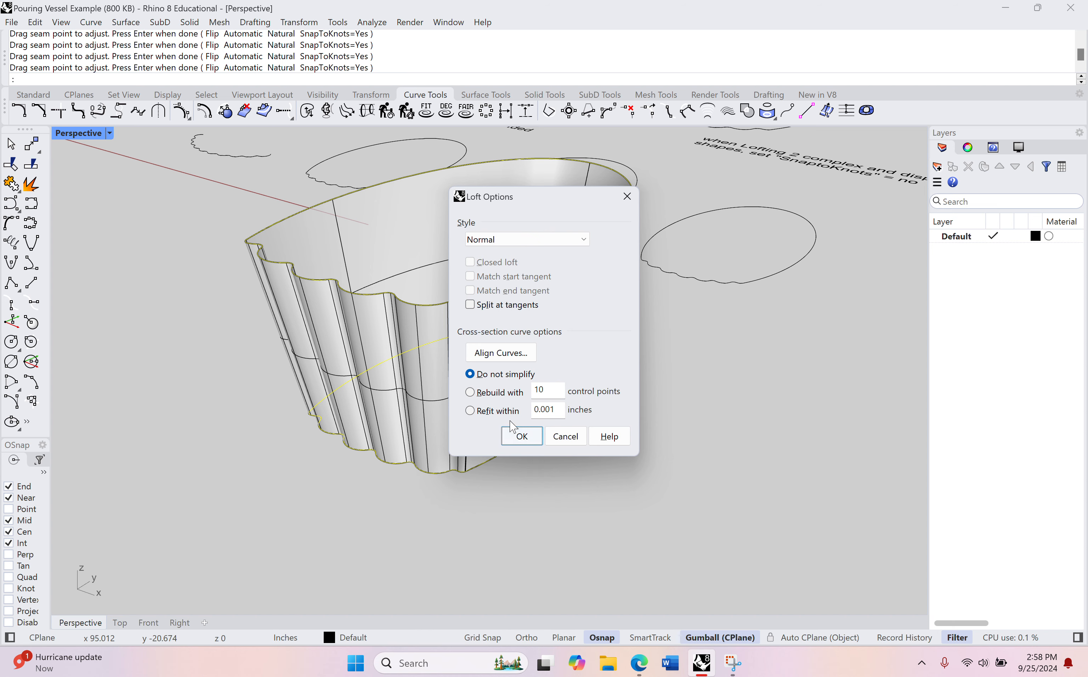
{"action": "left_click", "coordinate": [519, 435]}
Step: Accept the loft options to create the tapered, scalloped vessel wall between the two outlines
{"action": "right_click_drag", "start_coordinate": [510, 431], "coordinate": [501, 398]}
{"action": "right_click_drag", "start_coordinate": [799, 373], "coordinate": [403, 323], "text": "shift"}
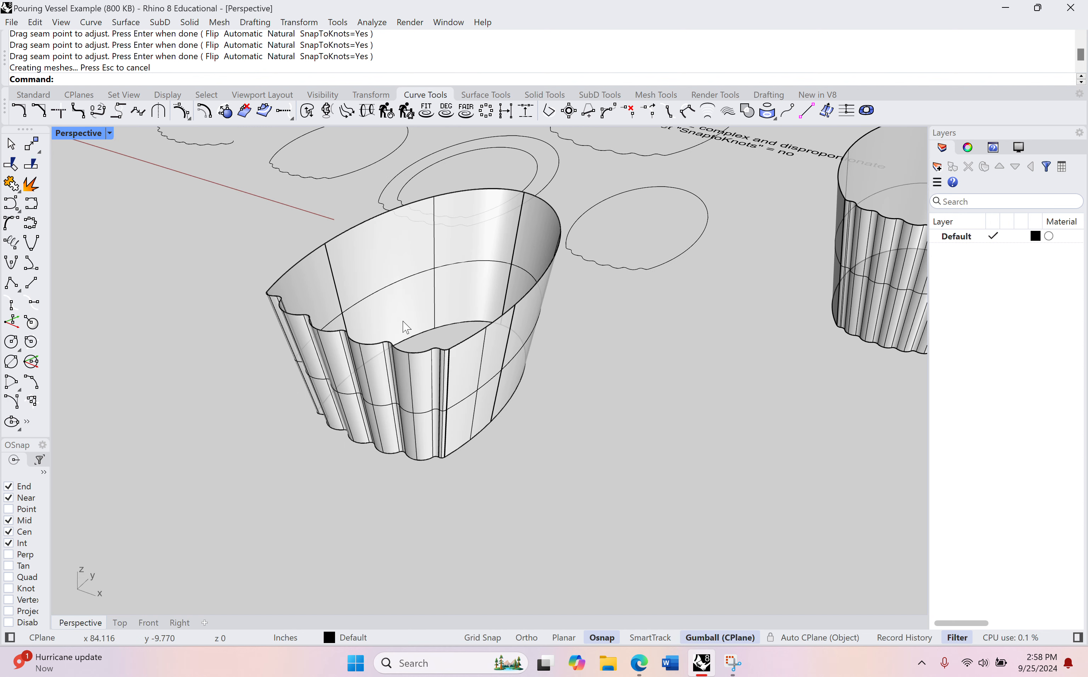
{"action": "scroll", "coordinate": [405, 329], "scroll_direction": "up", "scroll_amount": 3}
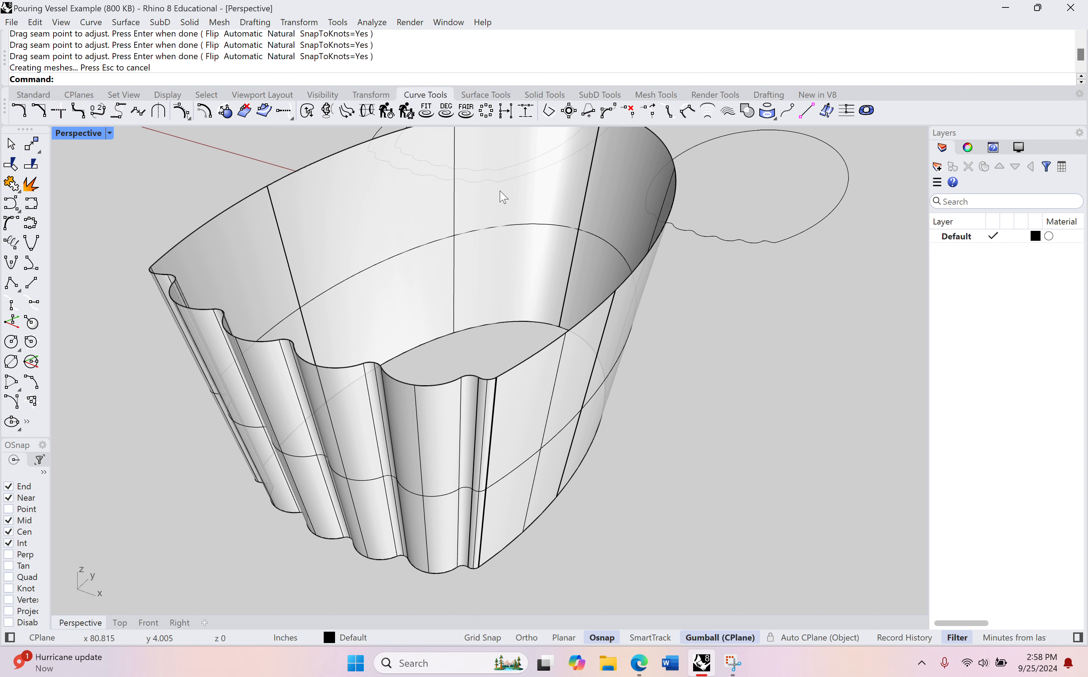
Step: Close the vessel's base with a planar surface built from the lower outline curve
{"action": "left_click", "coordinate": [488, 95]}
{"action": "right_click_drag", "start_coordinate": [408, 225], "coordinate": [418, 271]}
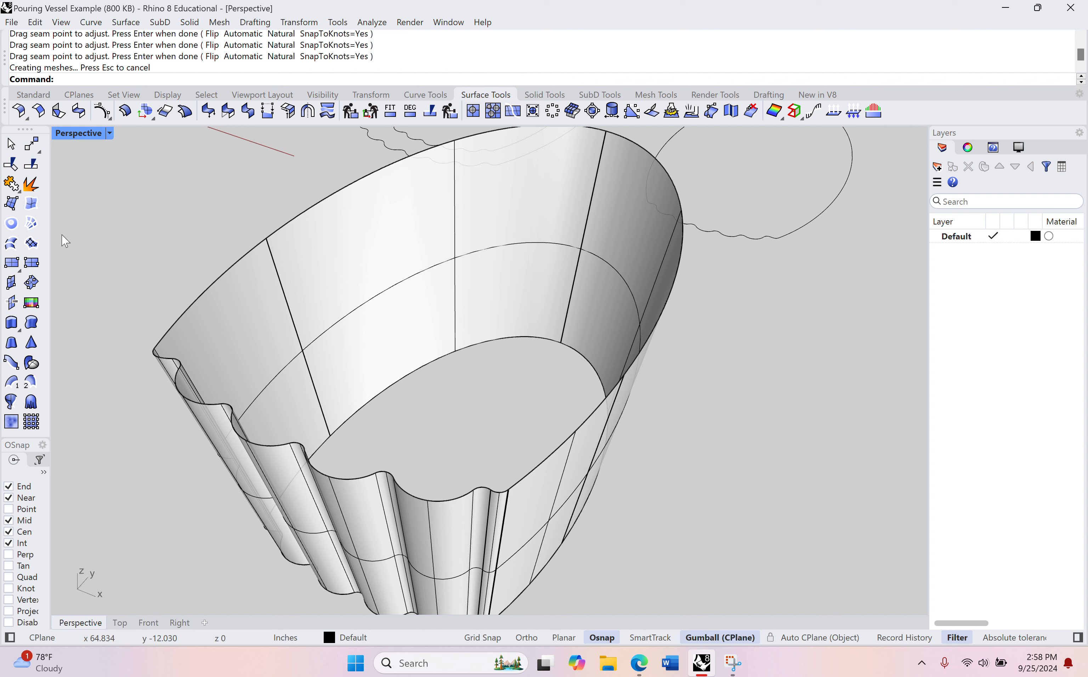
{"action": "left_click", "coordinate": [11, 223]}
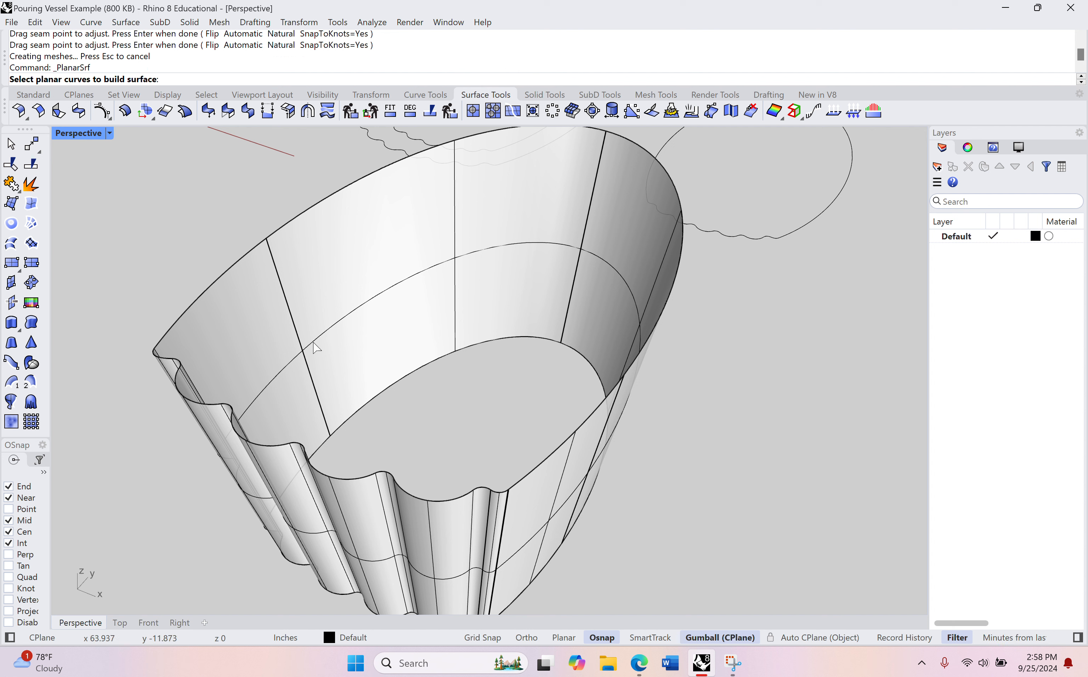
{"action": "left_click", "coordinate": [424, 368]}
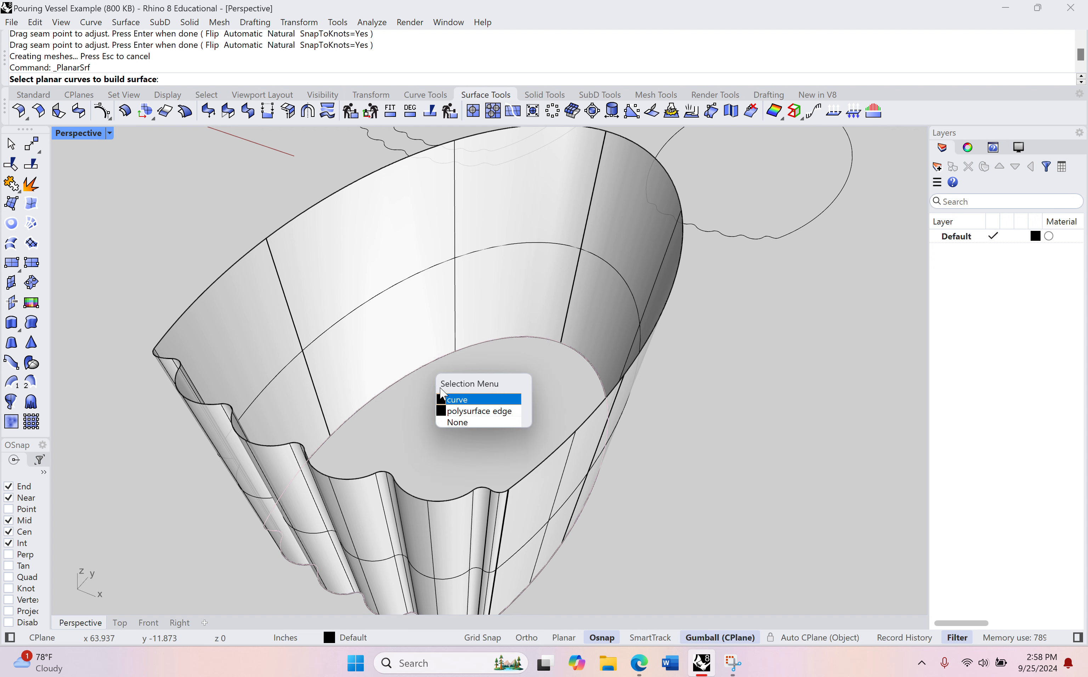
{"action": "left_click", "coordinate": [478, 400]}
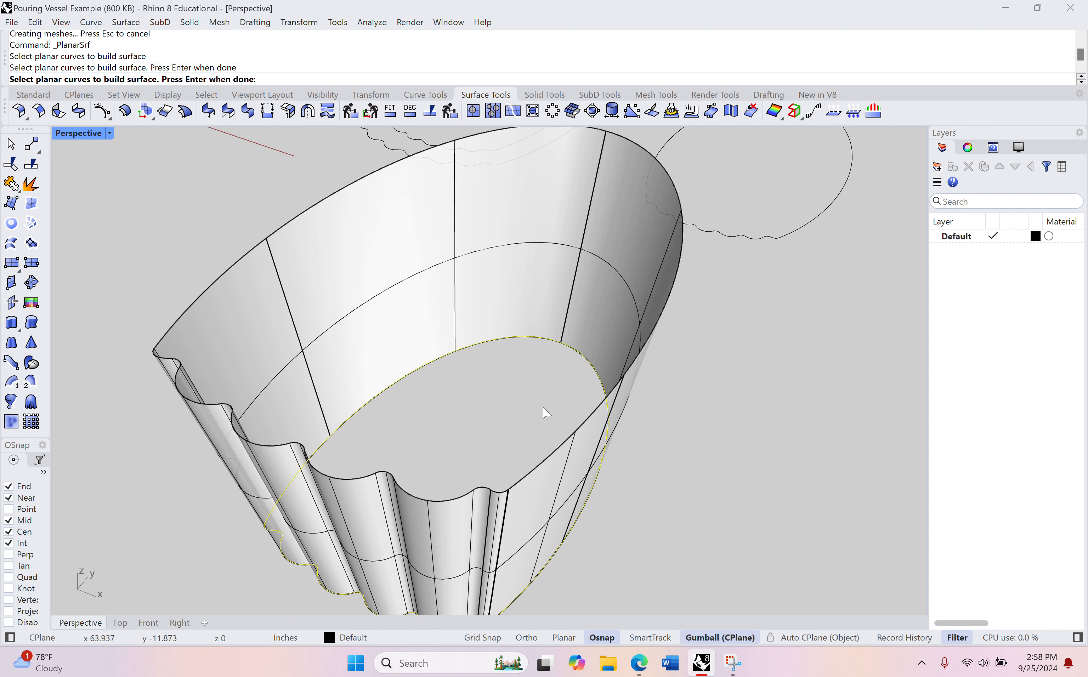
{"action": "key", "text": "Return"}
Step: Cap the vessel's open top with a planar surface built from the rim curve
{"action": "right_click_drag", "start_coordinate": [482, 377], "coordinate": [462, 382]}
{"action": "right_click_drag", "start_coordinate": [403, 332], "coordinate": [439, 325], "text": "shift"}
{"action": "key", "text": "Return"}
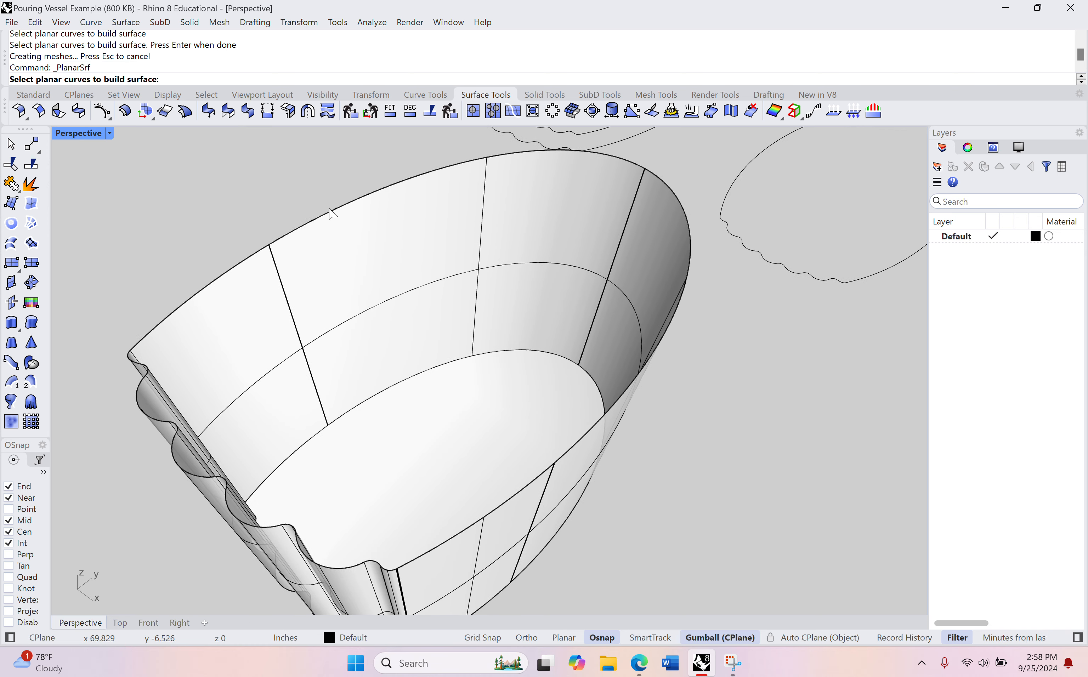
{"action": "left_click", "coordinate": [331, 214]}
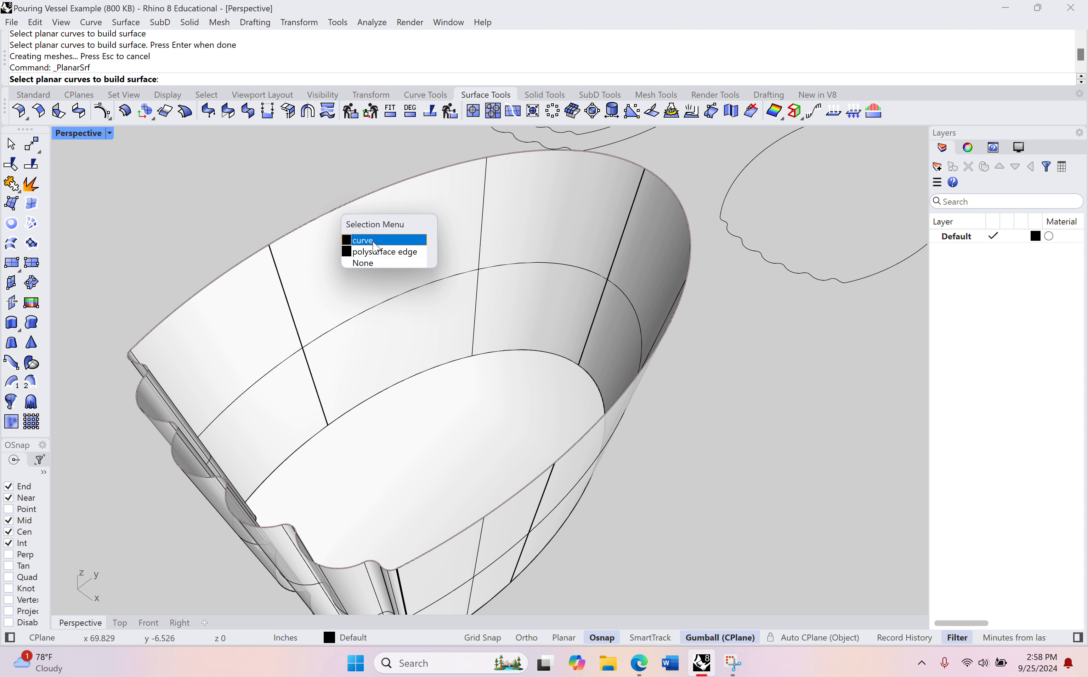
{"action": "left_click", "coordinate": [374, 246]}
{"action": "key", "text": "Return"}
{"action": "scroll", "coordinate": [276, 197], "scroll_direction": "down", "scroll_amount": 2}
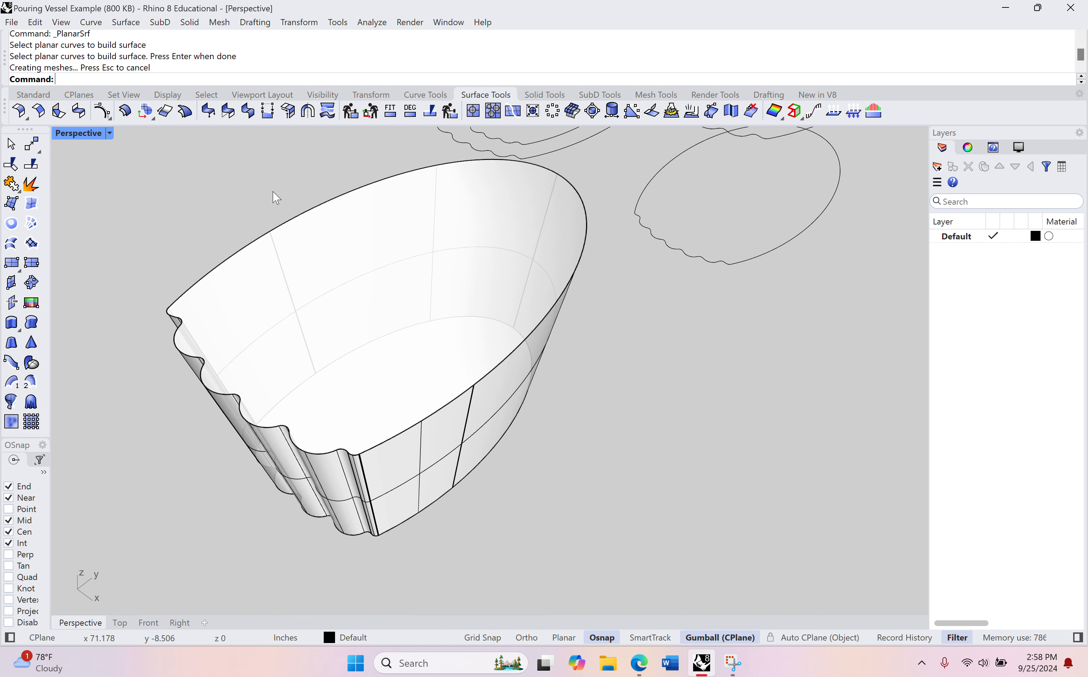
Step: Join the lofted wall with its base and top caps into one closed polysurface, and deselect it
{"action": "right_click_drag", "start_coordinate": [275, 197], "coordinate": [359, 250]}
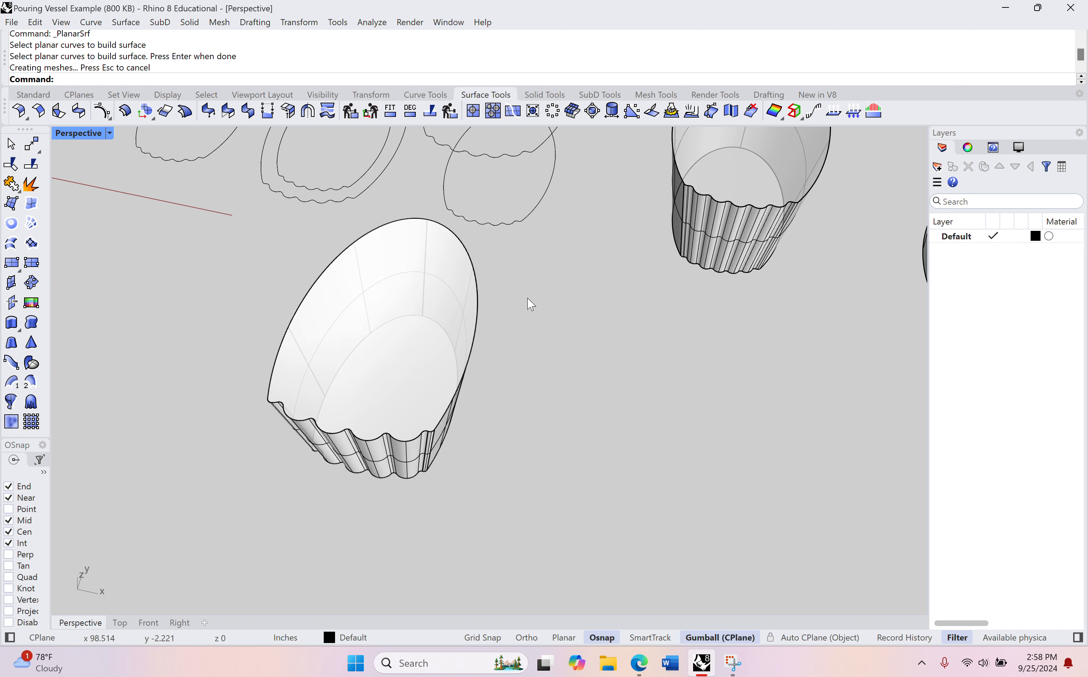
{"action": "left_click_drag", "start_coordinate": [529, 298], "coordinate": [240, 520]}
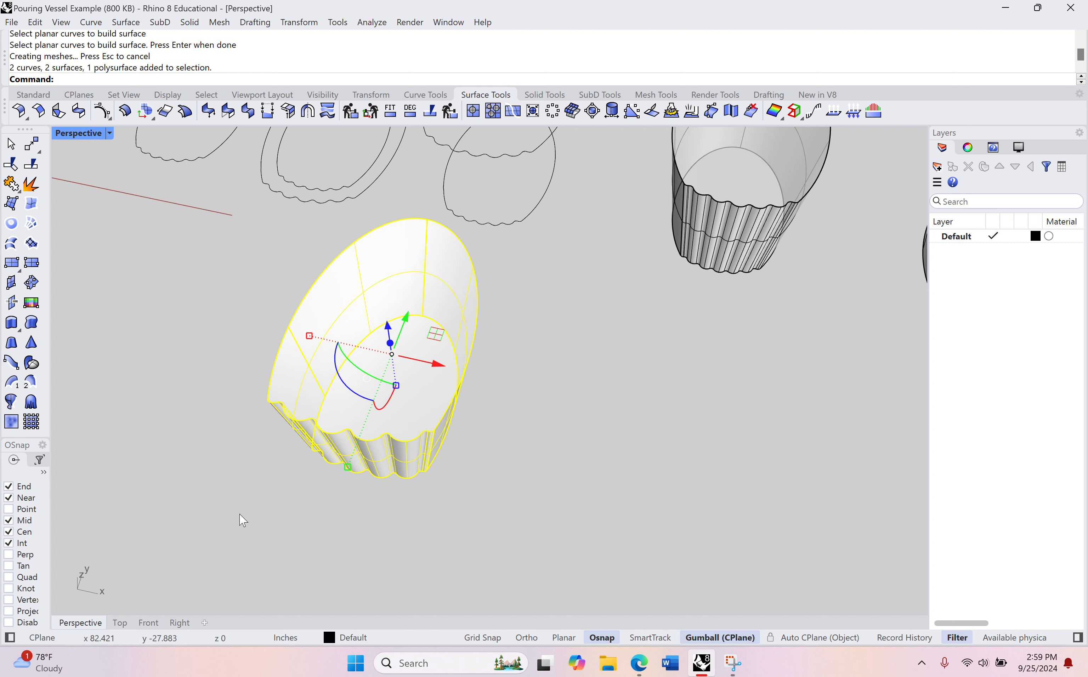
{"action": "key", "text": "Return"}
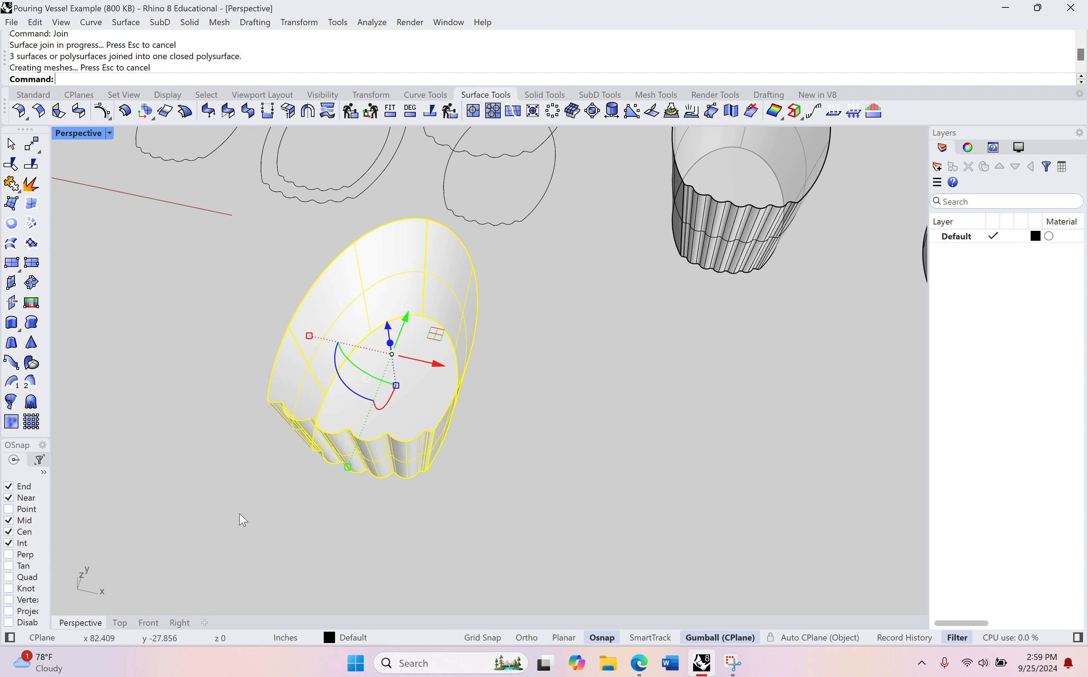
{"action": "right_click_drag", "start_coordinate": [238, 515], "coordinate": [259, 493]}
{"action": "left_click", "coordinate": [549, 423]}
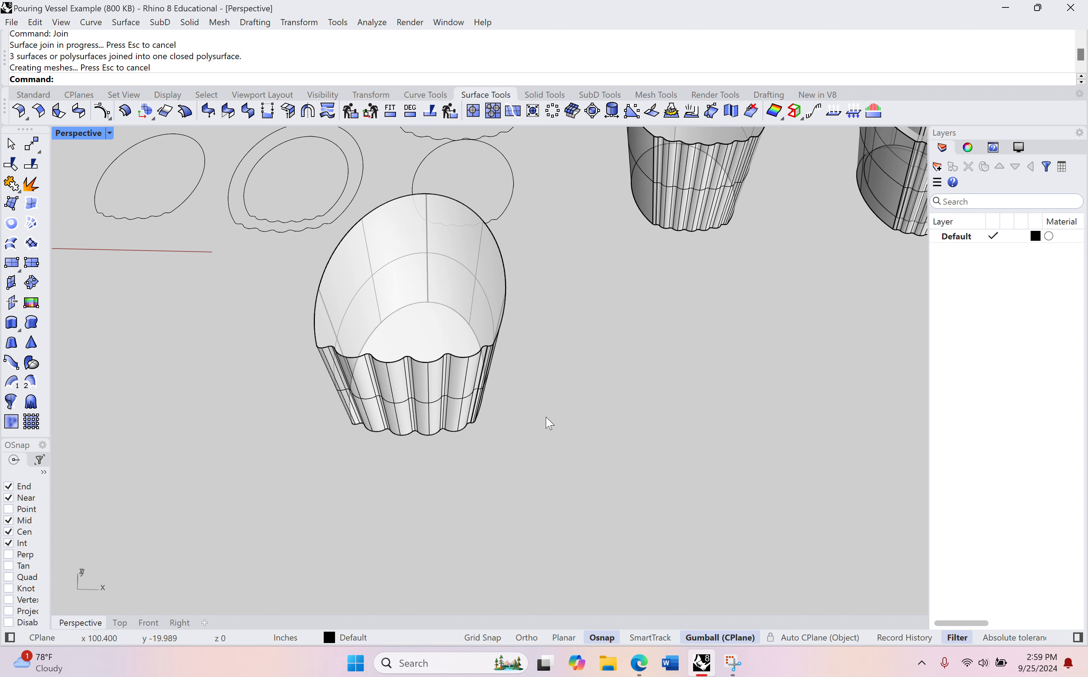
Step: Move the closed vessel body along X, clear of its outline curves, and deselect it
{"action": "left_click", "coordinate": [436, 300]}
{"action": "left_click_drag", "start_coordinate": [403, 403], "coordinate": [591, 434]}
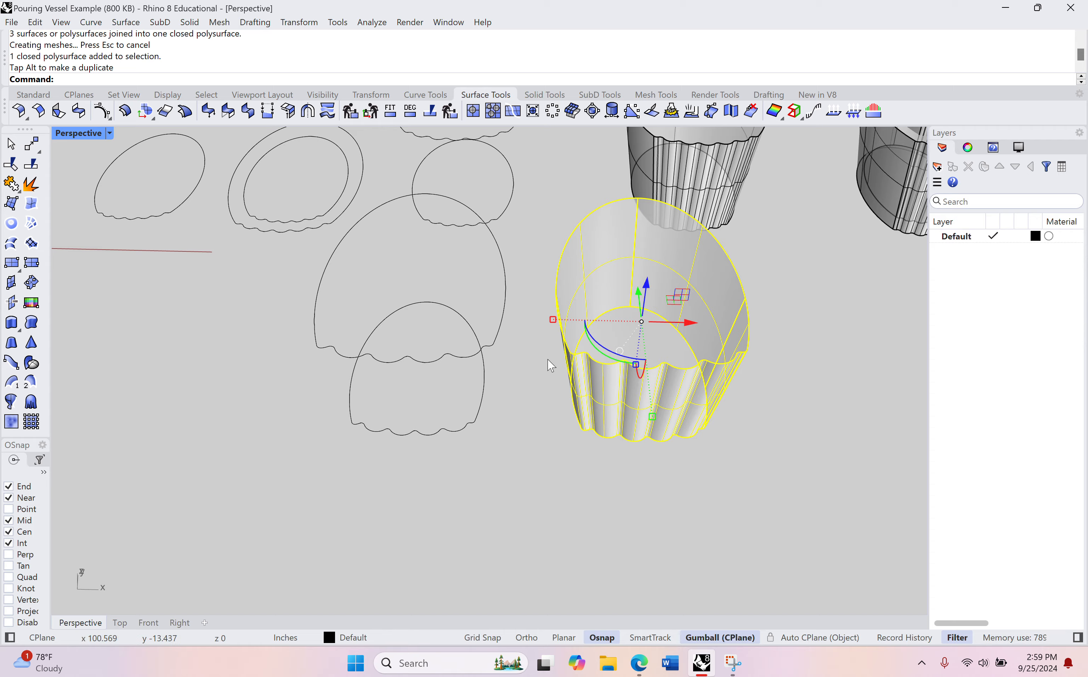
{"action": "right_click_drag", "start_coordinate": [549, 364], "coordinate": [563, 274]}
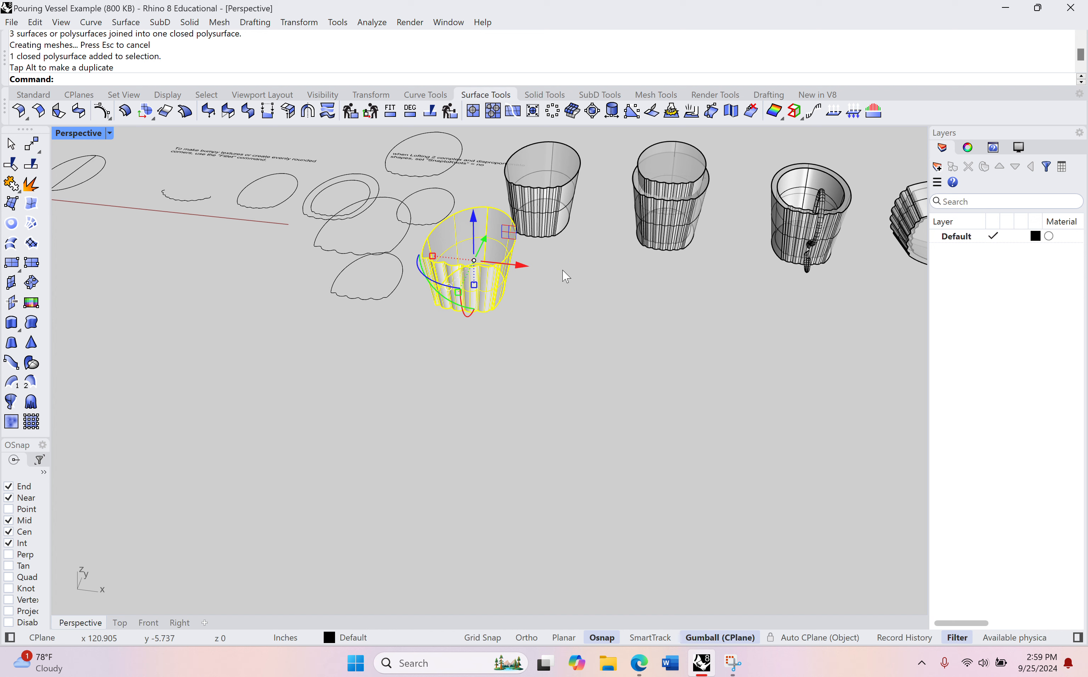
{"action": "left_click_drag", "start_coordinate": [516, 269], "coordinate": [578, 286]}
{"action": "right_click_drag", "start_coordinate": [595, 294], "coordinate": [547, 300]}
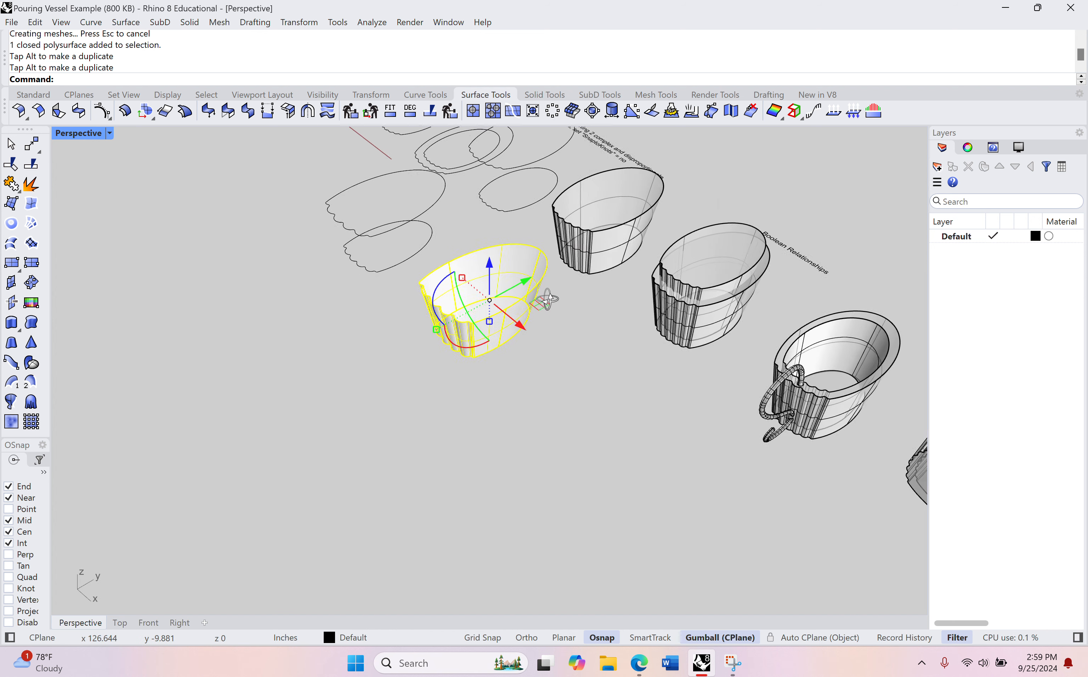
{"action": "scroll", "coordinate": [489, 317], "scroll_direction": "up", "scroll_amount": 4}
{"action": "left_click", "coordinate": [644, 393]}
Step: Examine the closed vessel body from several sides and compare it with the nested example vessels for the Boolean
{"action": "scroll", "coordinate": [469, 270], "scroll_direction": "up", "scroll_amount": 5}
{"action": "scroll", "coordinate": [470, 274], "scroll_direction": "up", "scroll_amount": 2}
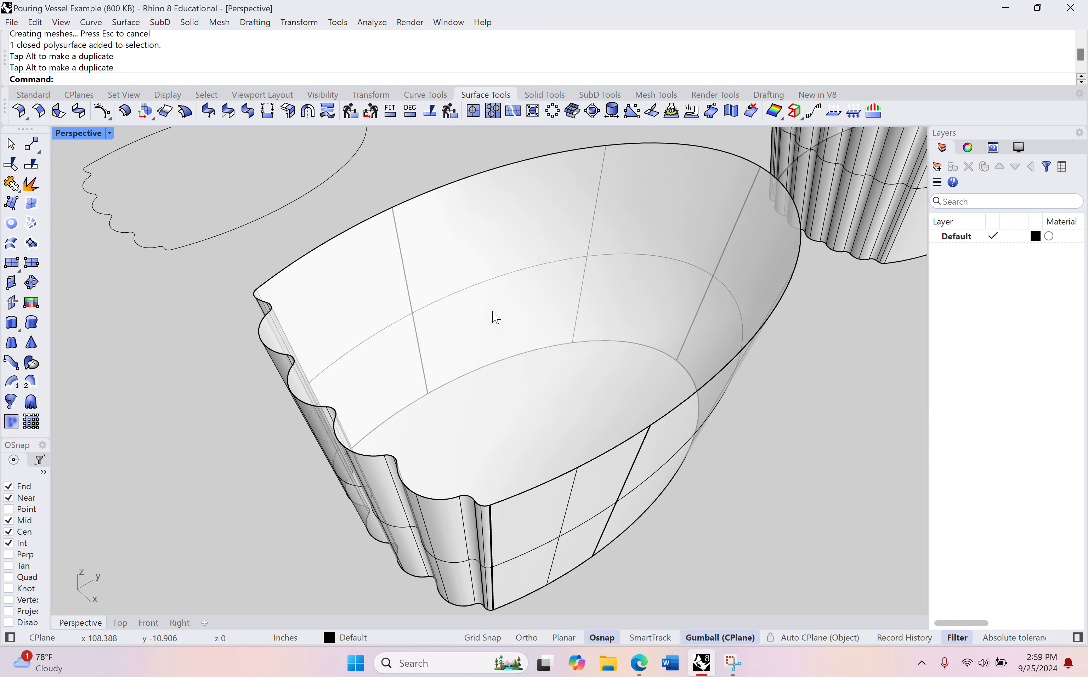
{"action": "scroll", "coordinate": [497, 328], "scroll_direction": "down", "scroll_amount": 6}
{"action": "right_click_drag", "start_coordinate": [533, 339], "coordinate": [614, 407]}
{"action": "scroll", "coordinate": [569, 325], "scroll_direction": "up", "scroll_amount": 8}
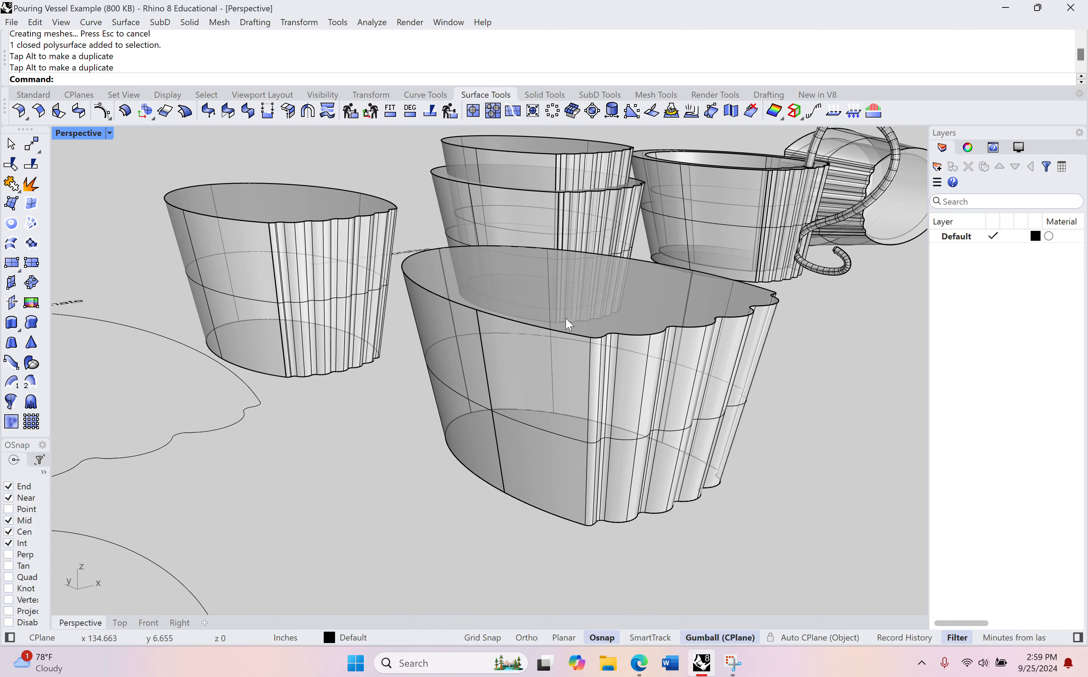
{"action": "right_click_drag", "start_coordinate": [570, 325], "coordinate": [529, 284]}
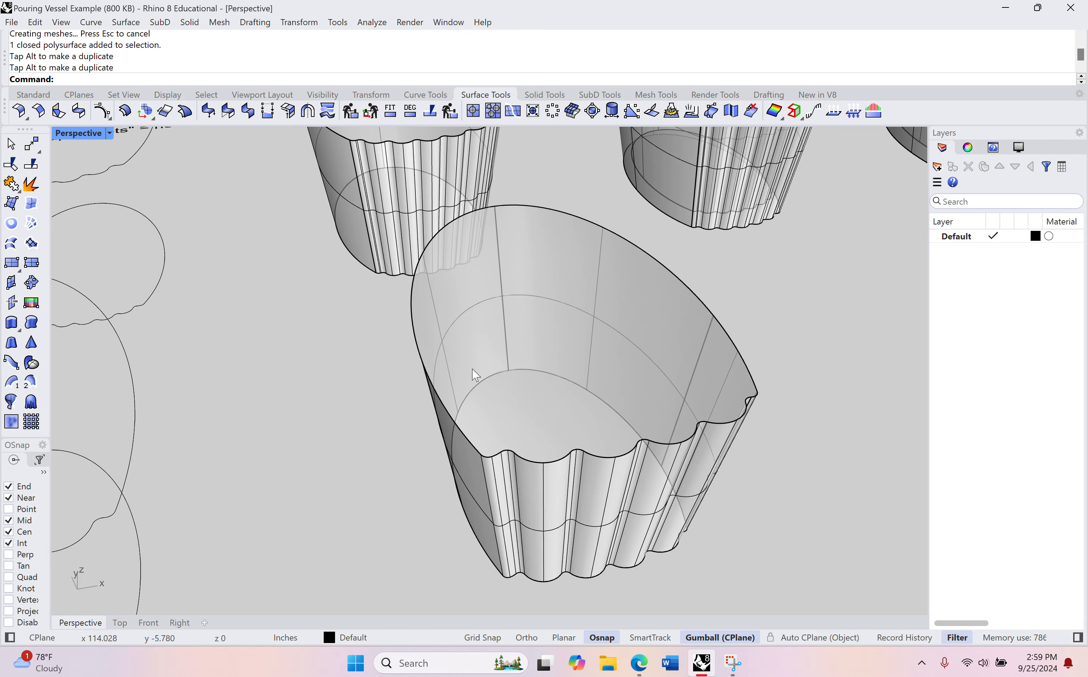
{"action": "scroll", "coordinate": [641, 380], "scroll_direction": "down", "scroll_amount": 4}
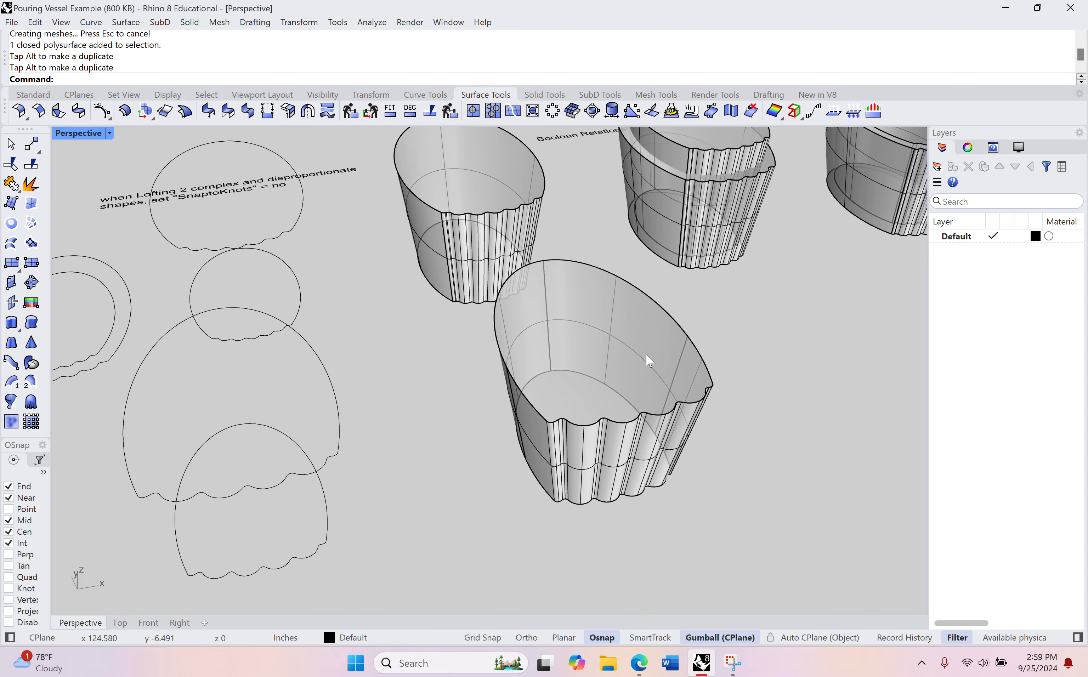
{"action": "right_click_drag", "start_coordinate": [654, 338], "coordinate": [542, 188]}
{"action": "scroll", "coordinate": [542, 187], "scroll_direction": "up", "scroll_amount": 3}
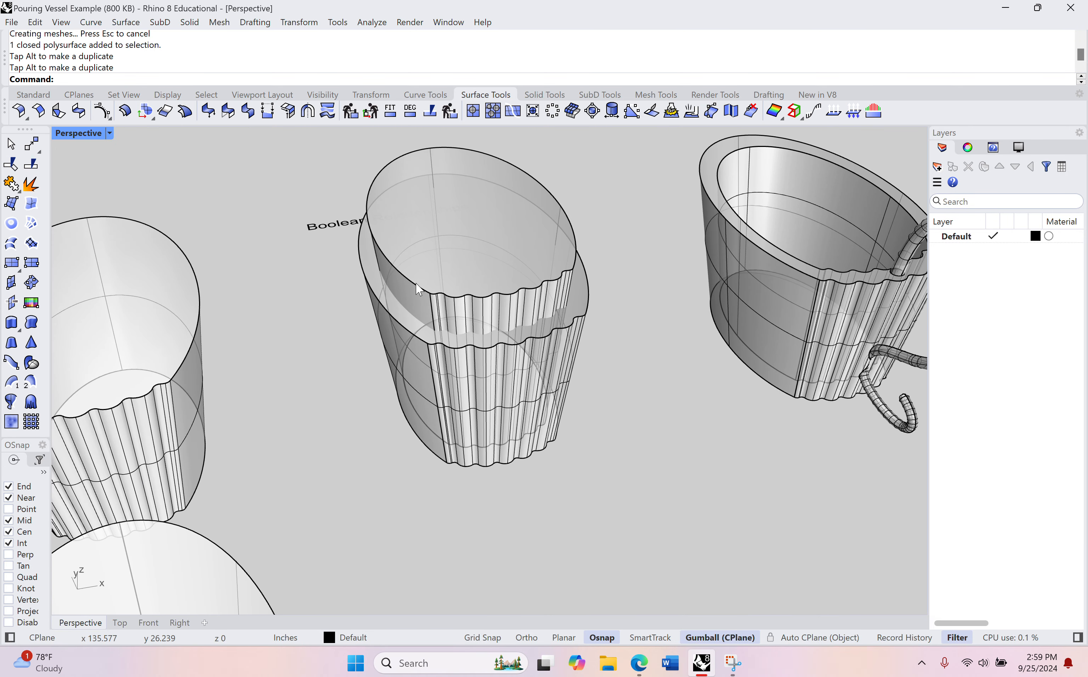
{"action": "scroll", "coordinate": [418, 341], "scroll_direction": "down", "scroll_amount": 4}
{"action": "right_click_drag", "start_coordinate": [389, 393], "coordinate": [330, 326], "text": "shift"}
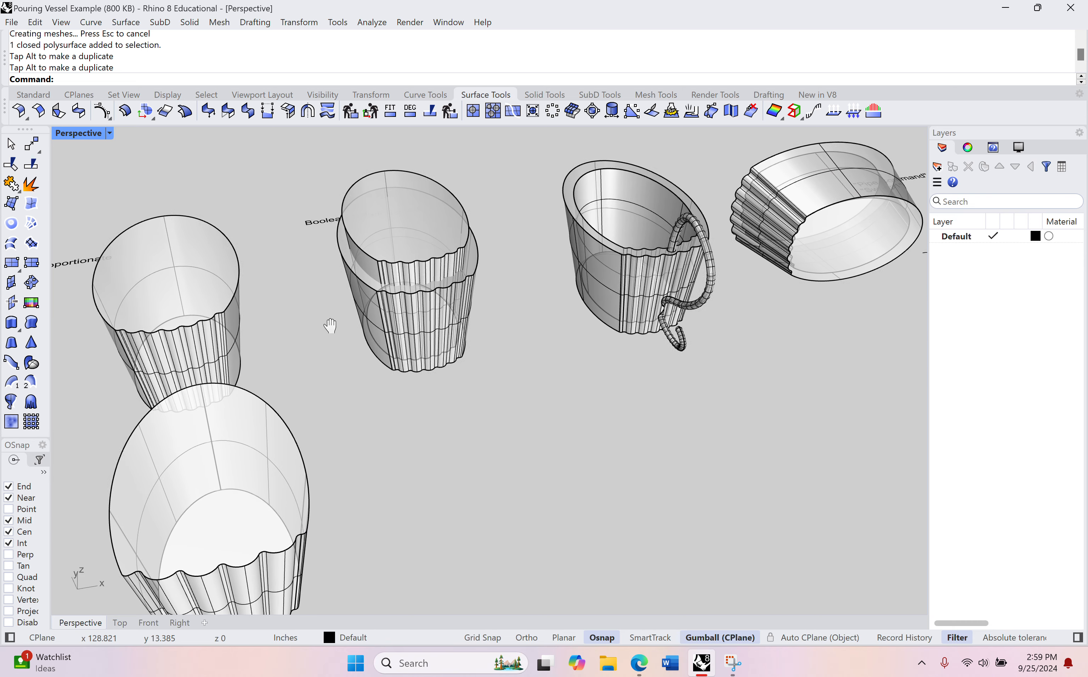
{"action": "scroll", "coordinate": [330, 325], "scroll_direction": "down", "scroll_amount": 2}
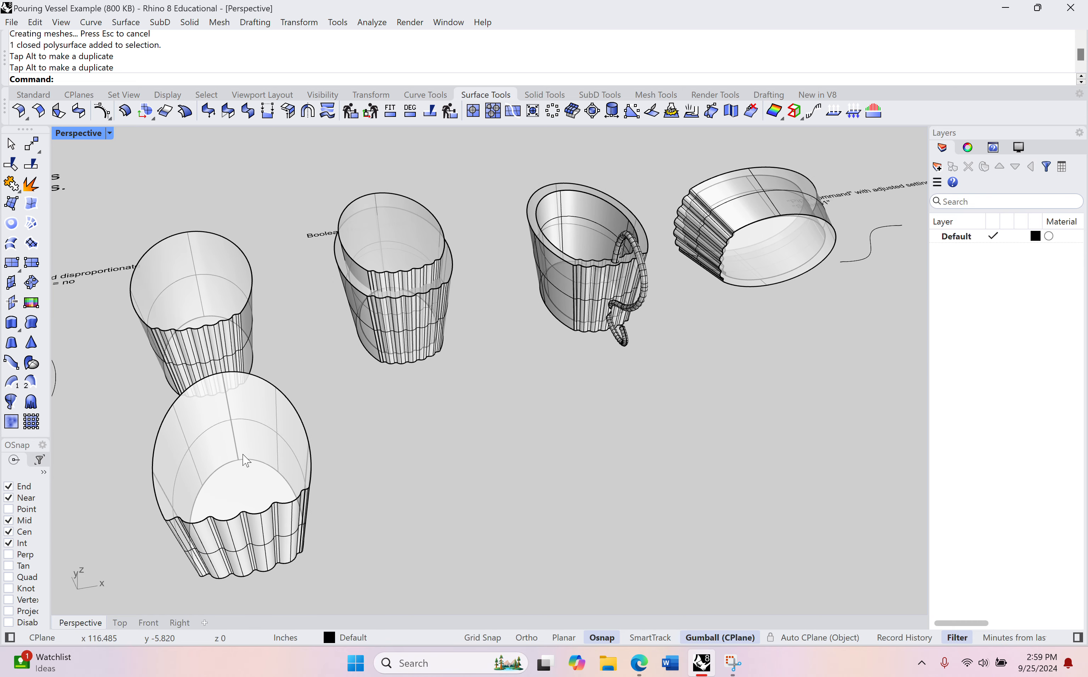
Step: Hide the two nested example vessels and the single example vessel behind the new body
{"action": "right_click_drag", "start_coordinate": [418, 308], "coordinate": [418, 330]}
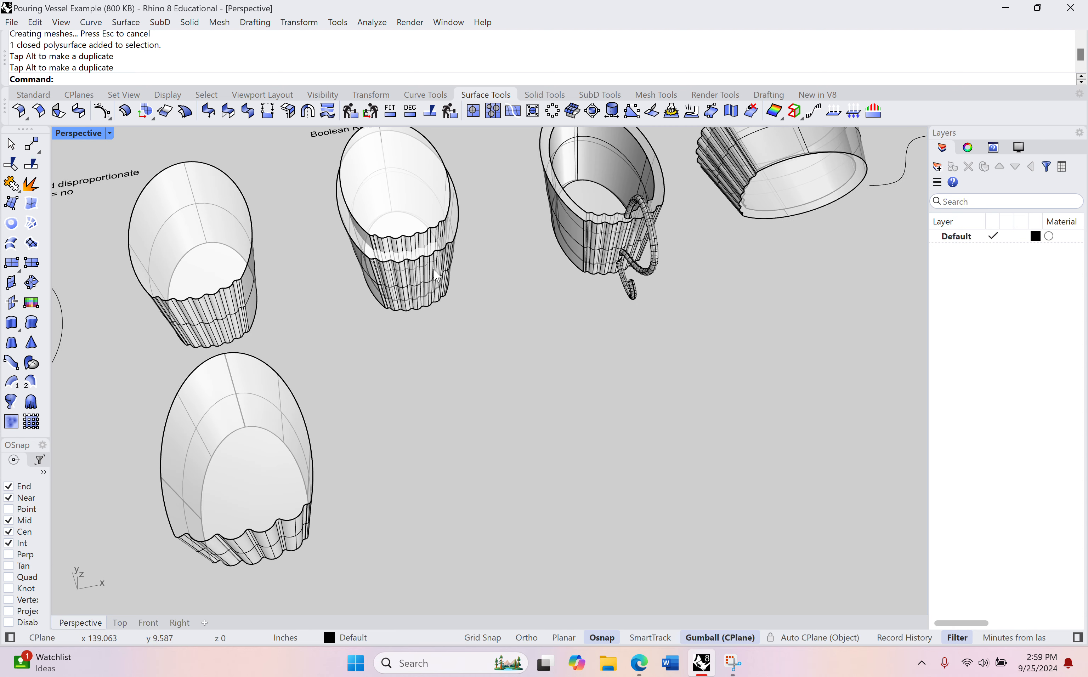
{"action": "left_click_drag", "start_coordinate": [482, 186], "coordinate": [358, 294]}
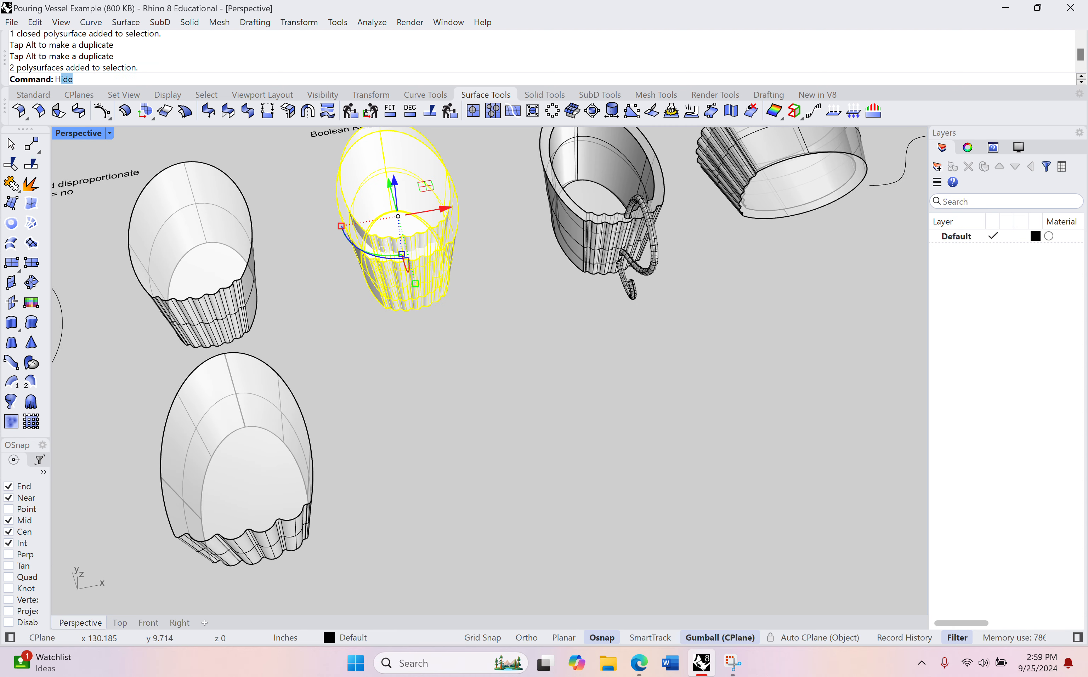
{"action": "type", "text": "H"}
{"action": "key", "text": "Return"}
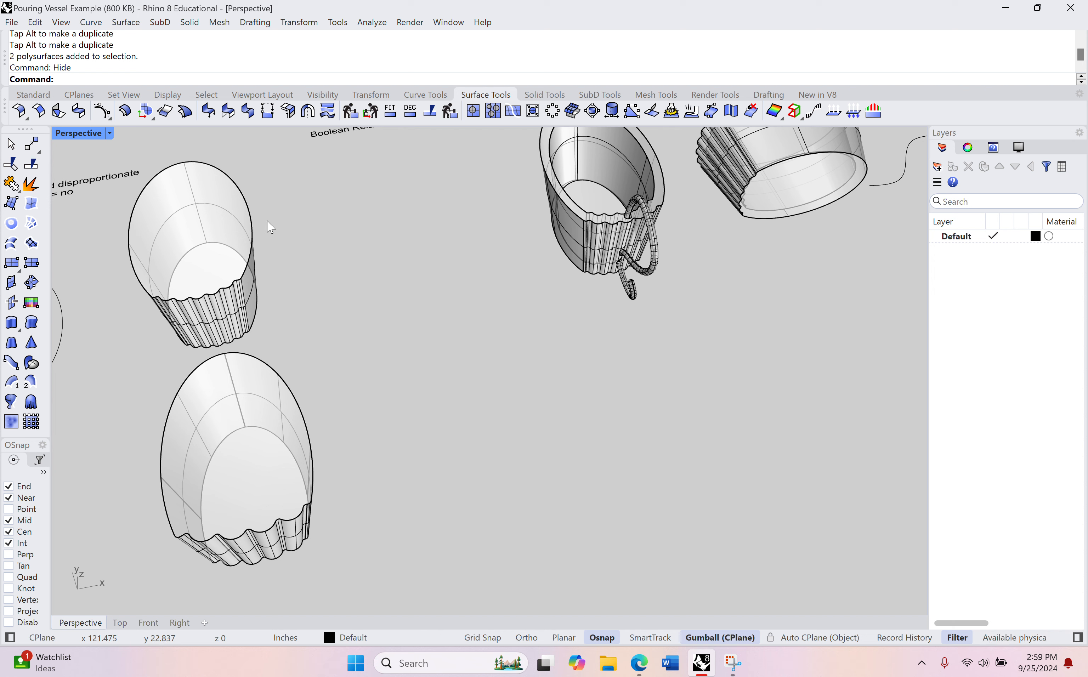
{"action": "left_click", "coordinate": [218, 250]}
{"action": "type", "text": "Hide"}
{"action": "key", "text": "Return"}
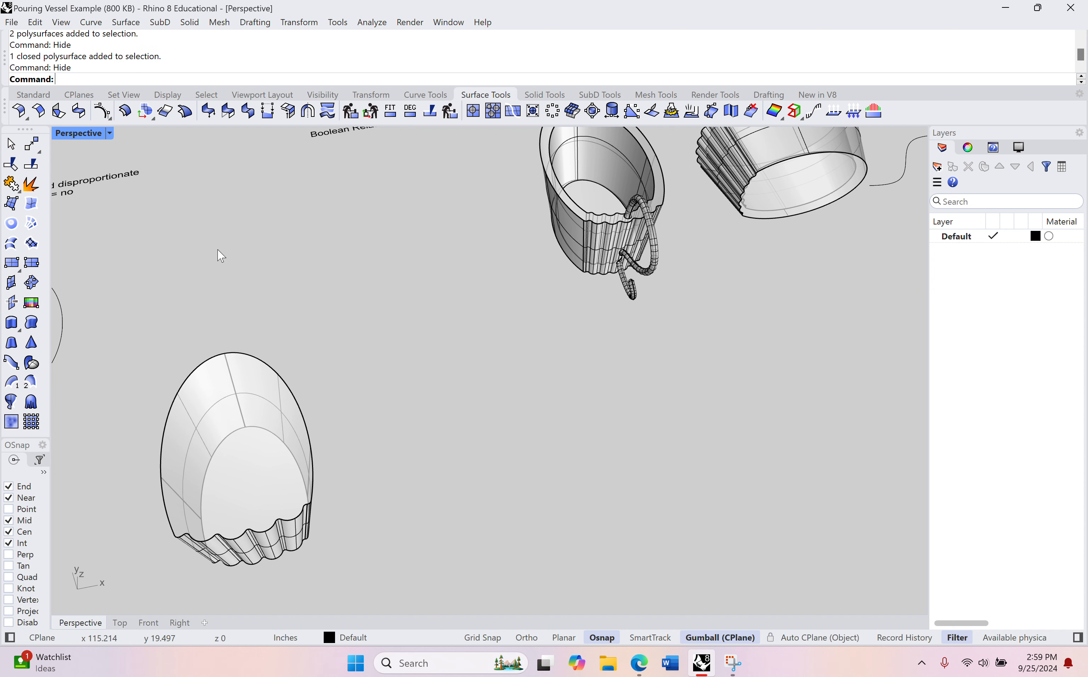
Step: Hide the lofting, rounding and Boolean notes together with the outline curves next to the new vessel body
{"action": "scroll", "coordinate": [310, 268], "scroll_direction": "down", "scroll_amount": 6}
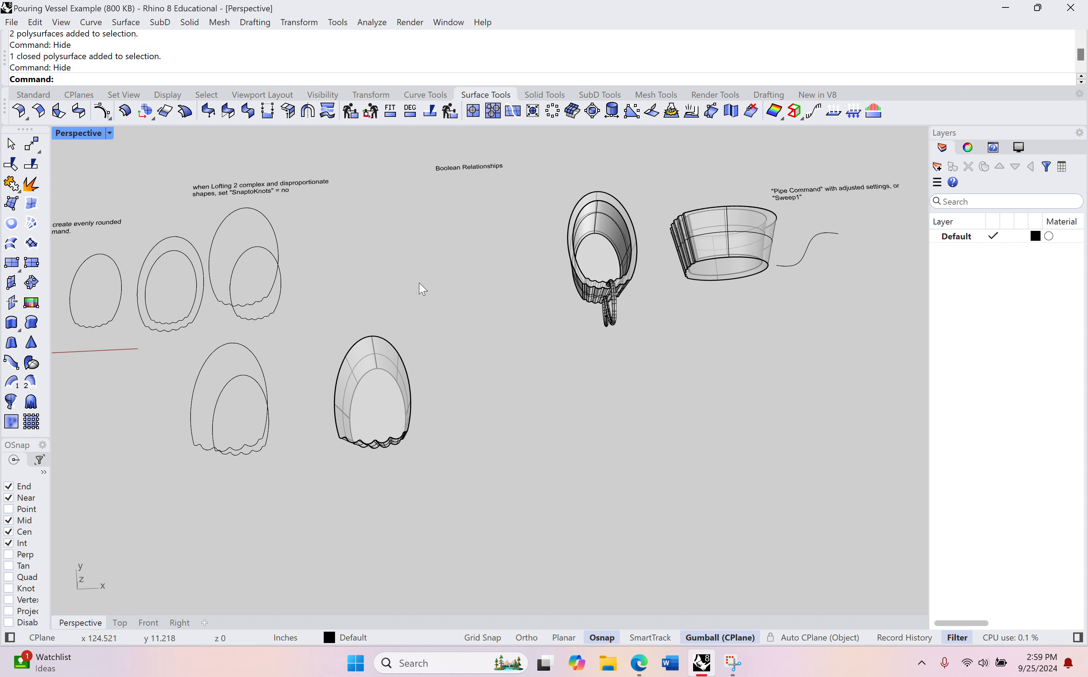
{"action": "left_click_drag", "start_coordinate": [475, 189], "coordinate": [245, 262]}
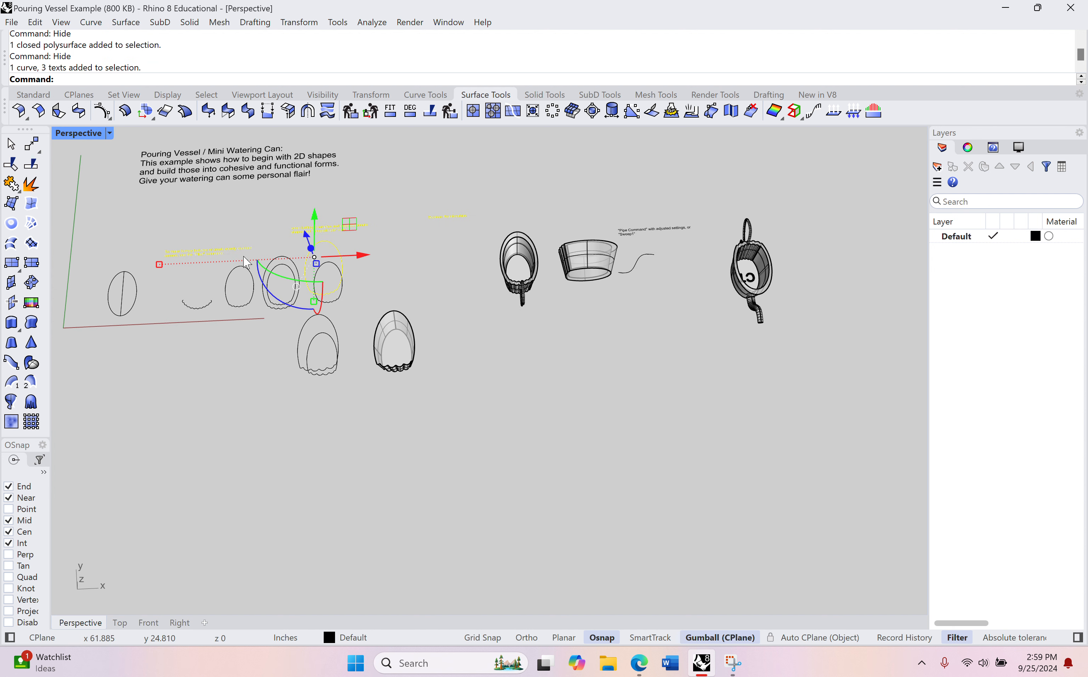
{"action": "key", "text": "Return"}
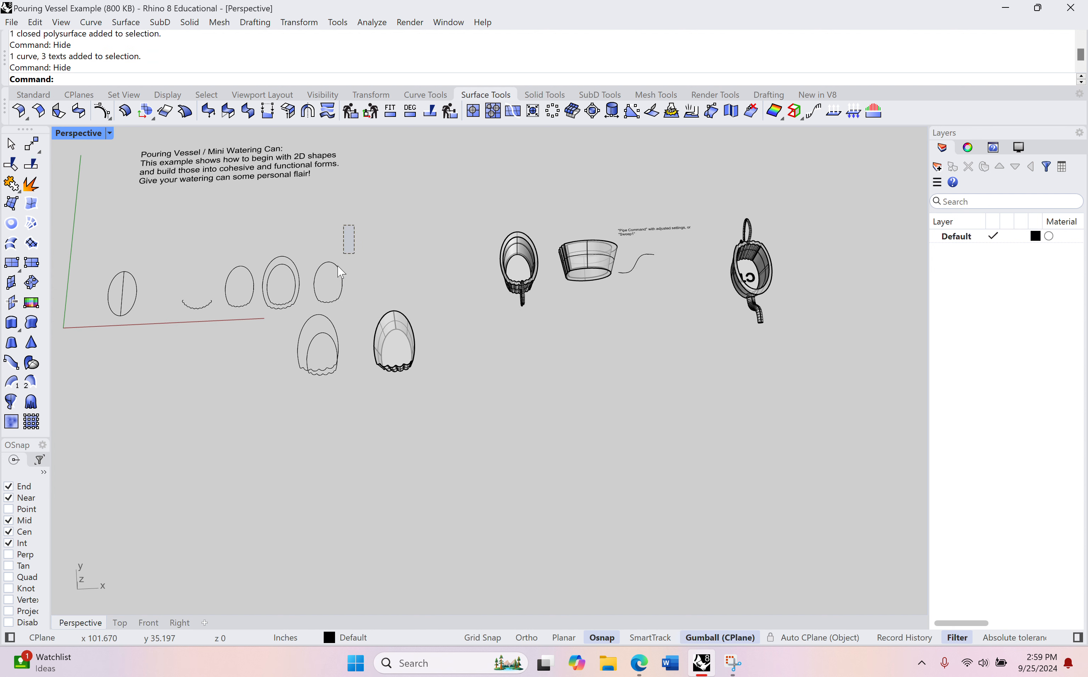
{"action": "left_click_drag", "start_coordinate": [341, 271], "coordinate": [271, 411]}
{"action": "key", "text": "Return"}
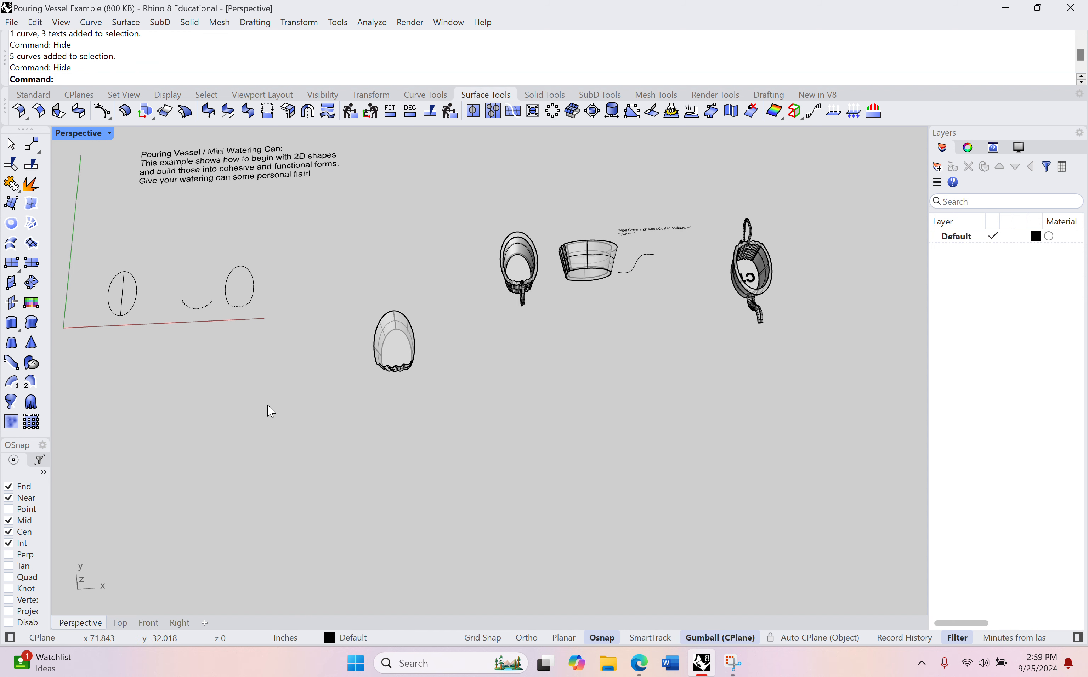
Step: Duplicate the closed vessel body in place and move the copy along X beside the original
{"action": "scroll", "coordinate": [376, 426], "scroll_direction": "up", "scroll_amount": 3}
{"action": "right_click_drag", "start_coordinate": [374, 357], "coordinate": [388, 307]}
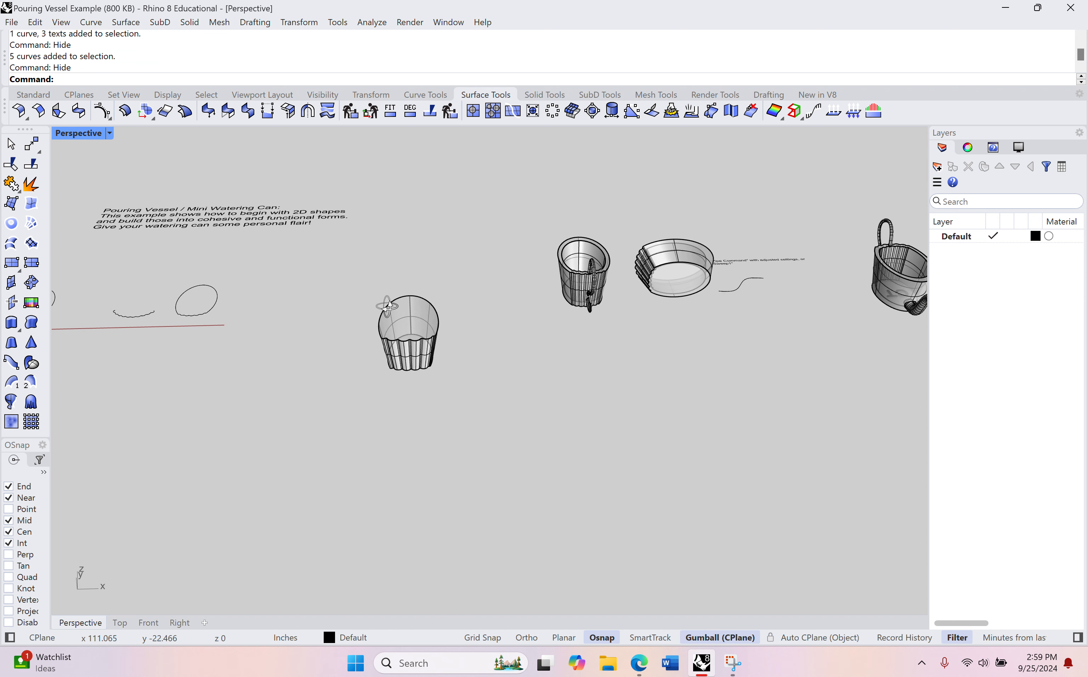
{"action": "scroll", "coordinate": [397, 324], "scroll_direction": "up", "scroll_amount": 6}
{"action": "left_click", "coordinate": [408, 336]}
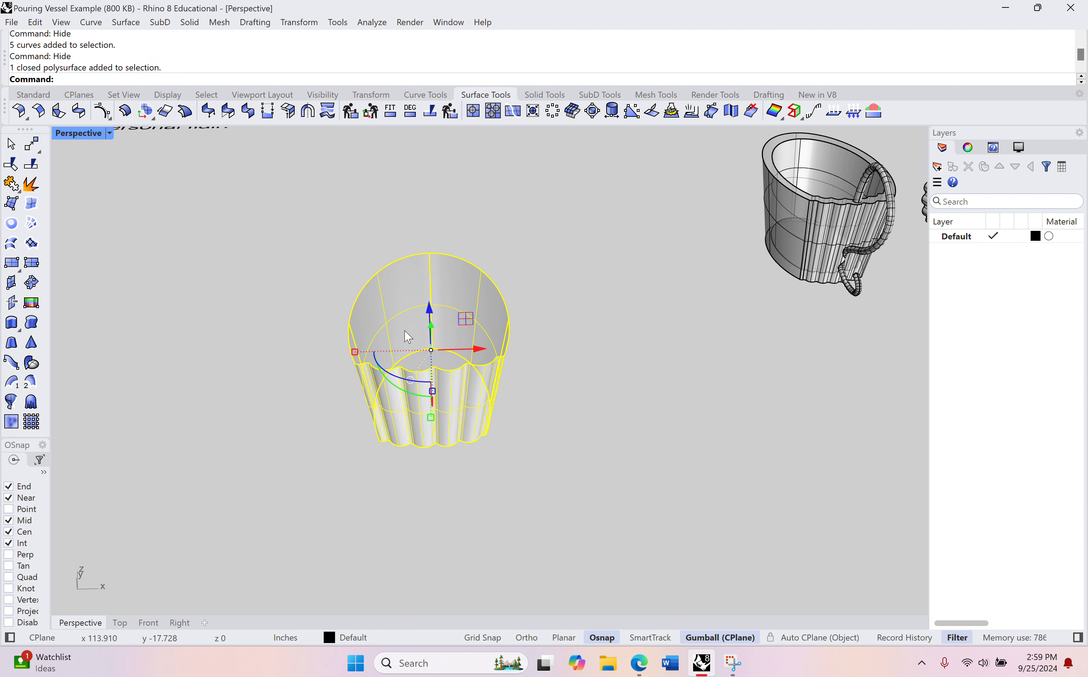
{"action": "key", "text": "ctrl+c"}
{"action": "key", "text": "ctrl+v"}
{"action": "left_click_drag", "start_coordinate": [478, 348], "coordinate": [667, 349]}
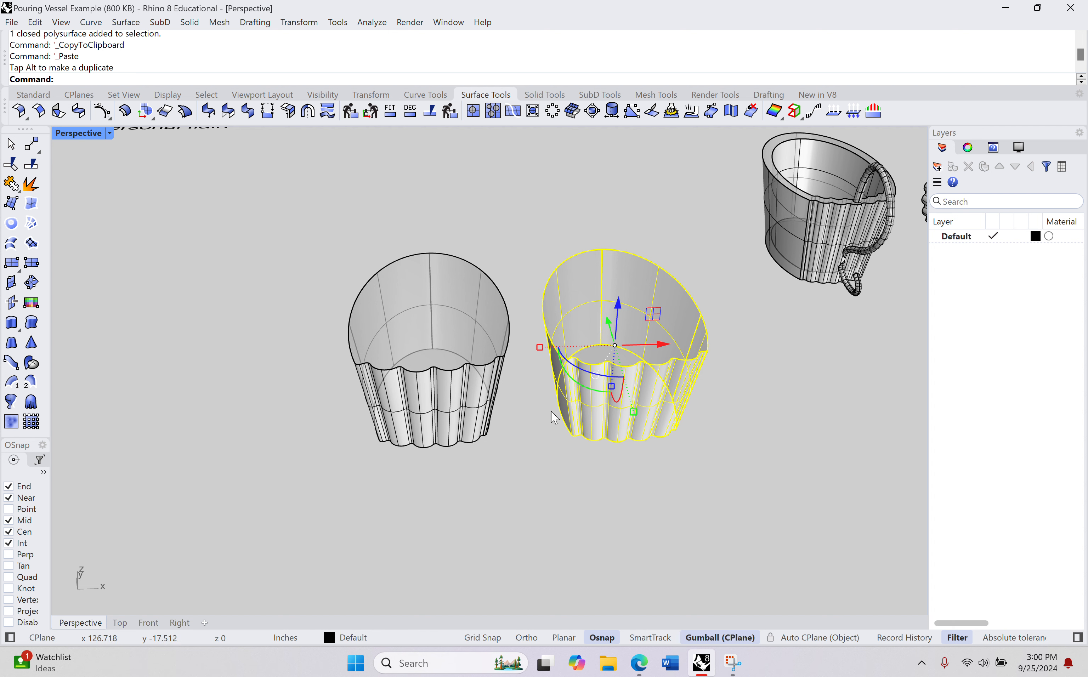
Step: Try to stretch the copied vessel body vertically with Scale1D, from its base midpoint through its top rim, in the front view
{"action": "left_click", "coordinate": [149, 623]}
{"action": "scroll", "coordinate": [293, 407], "scroll_direction": "down", "scroll_amount": 8}
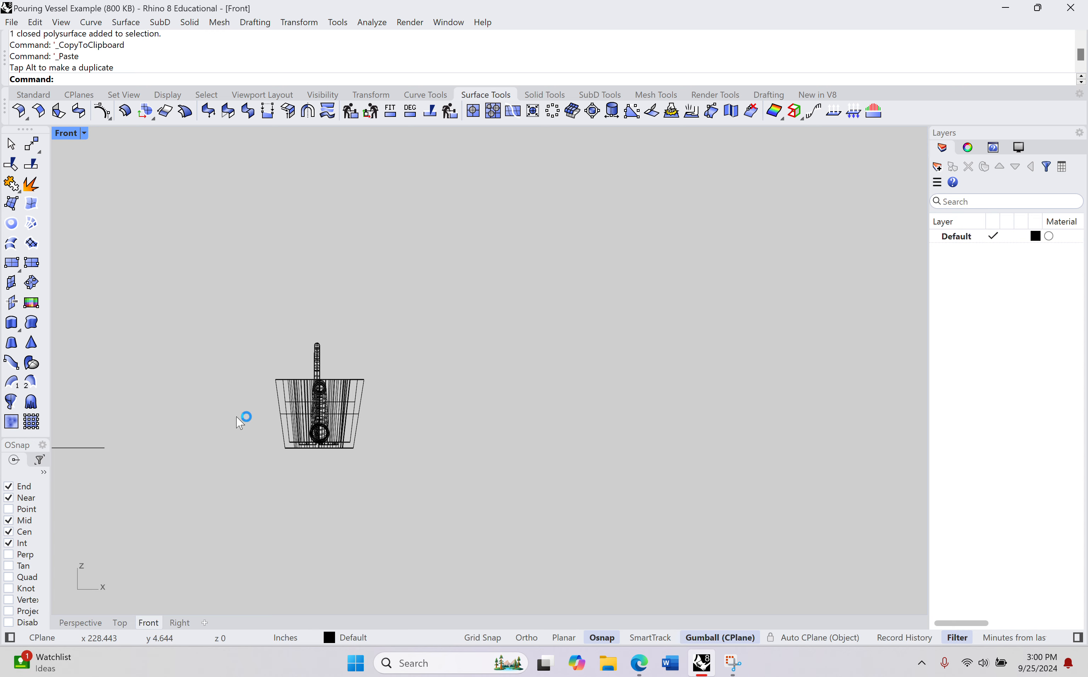
{"action": "right_click_drag", "start_coordinate": [238, 417], "coordinate": [772, 365]}
{"action": "right_click_drag", "start_coordinate": [263, 375], "coordinate": [604, 397]}
{"action": "scroll", "coordinate": [436, 349], "scroll_direction": "up", "scroll_amount": 8}
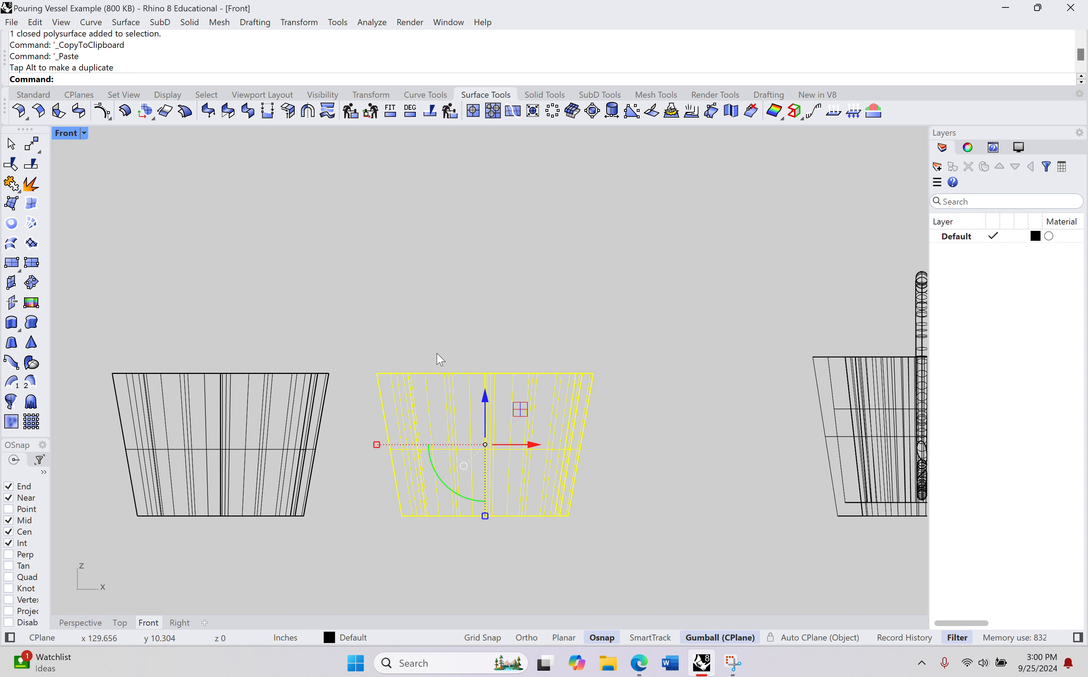
{"action": "scroll", "coordinate": [495, 550], "scroll_direction": "up", "scroll_amount": 2}
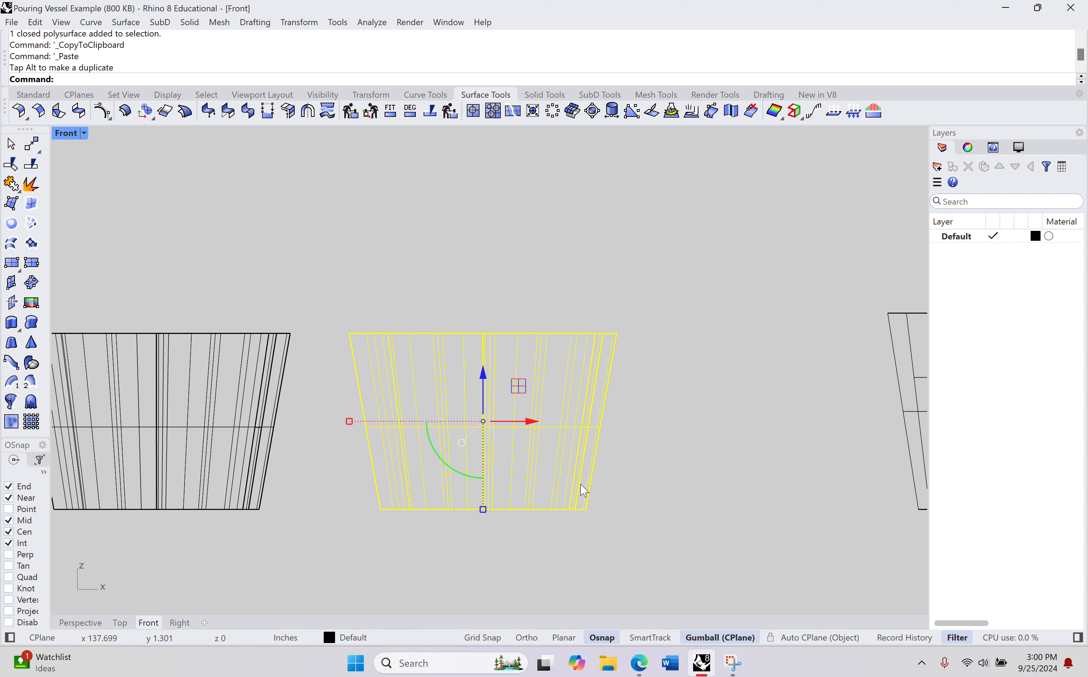
{"action": "type", "text": "Scale"}
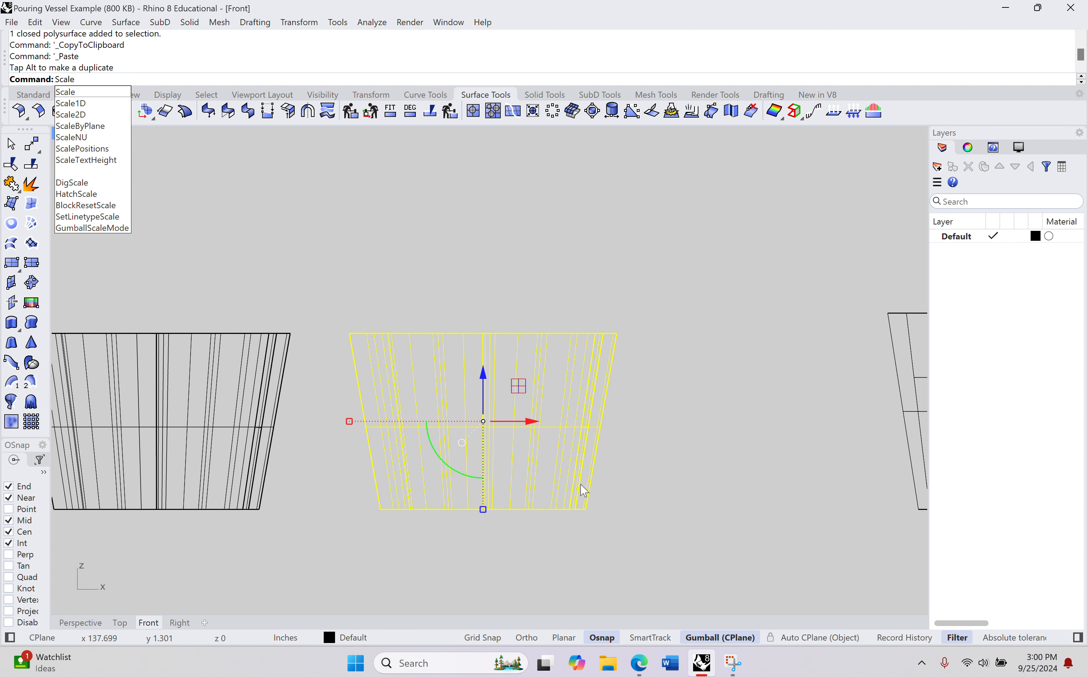
{"action": "type", "text": "1D"}
{"action": "key", "text": "Return"}
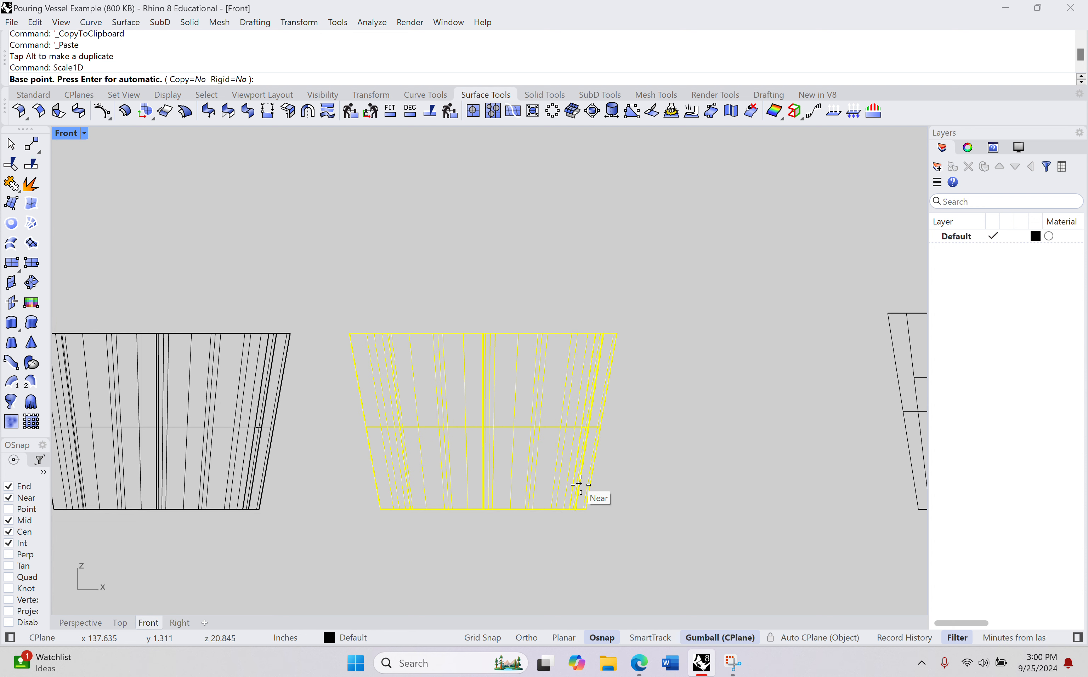
{"action": "left_click", "coordinate": [483, 509]}
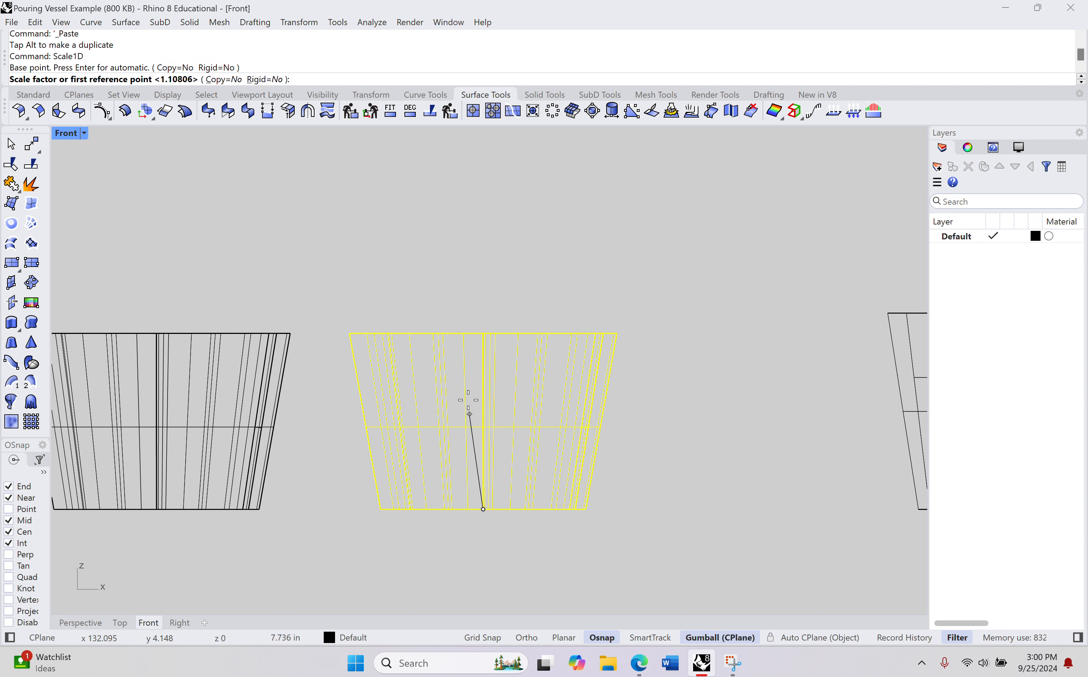
{"action": "left_click", "coordinate": [482, 334]}
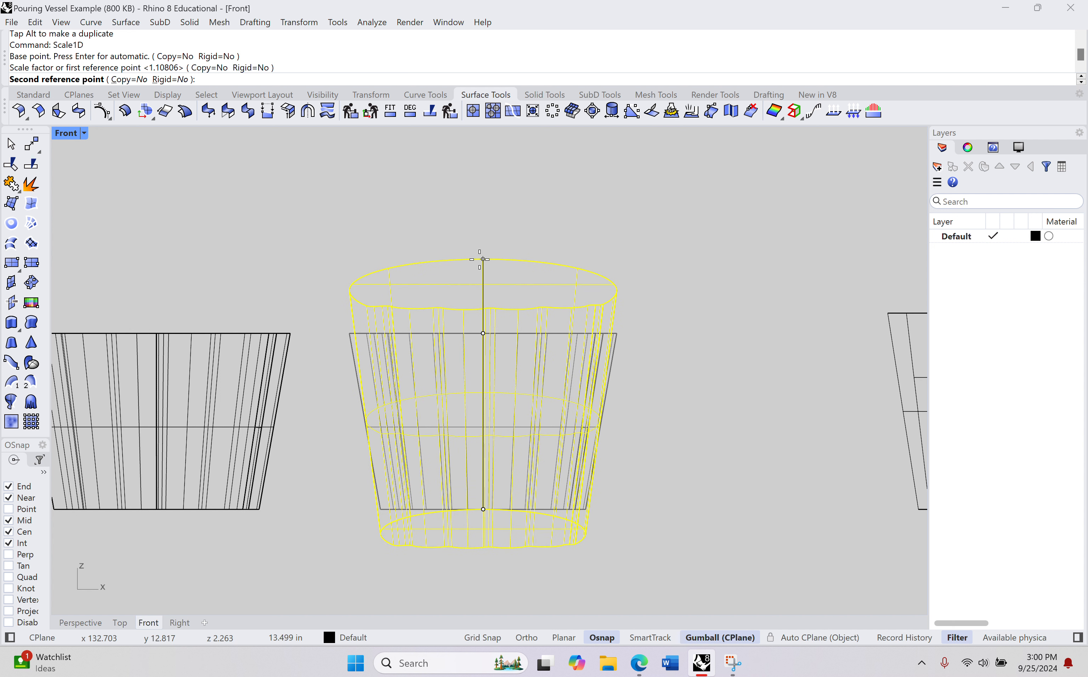
{"action": "left_click", "coordinate": [483, 258]}
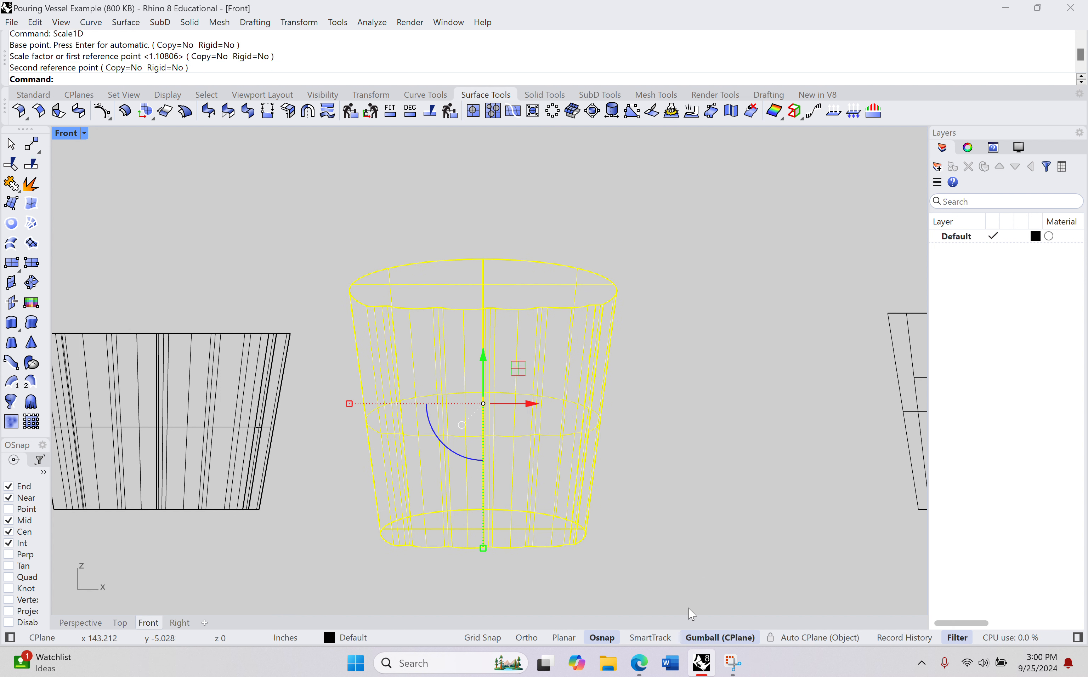
Step: Try moving the stretched vessel copy upward, and undo both the move and the Scale1D stretch
{"action": "left_click_drag", "start_coordinate": [488, 355], "coordinate": [491, 331]}
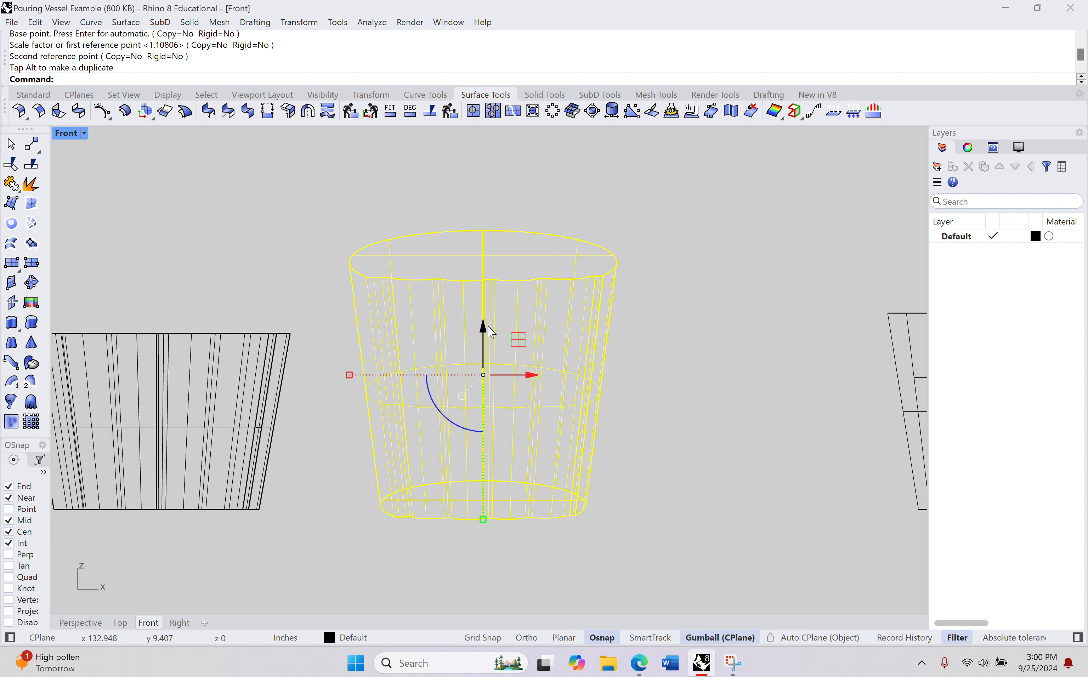
{"action": "key", "text": "ctrl+z"}
{"action": "key", "text": "ctrl+z"}
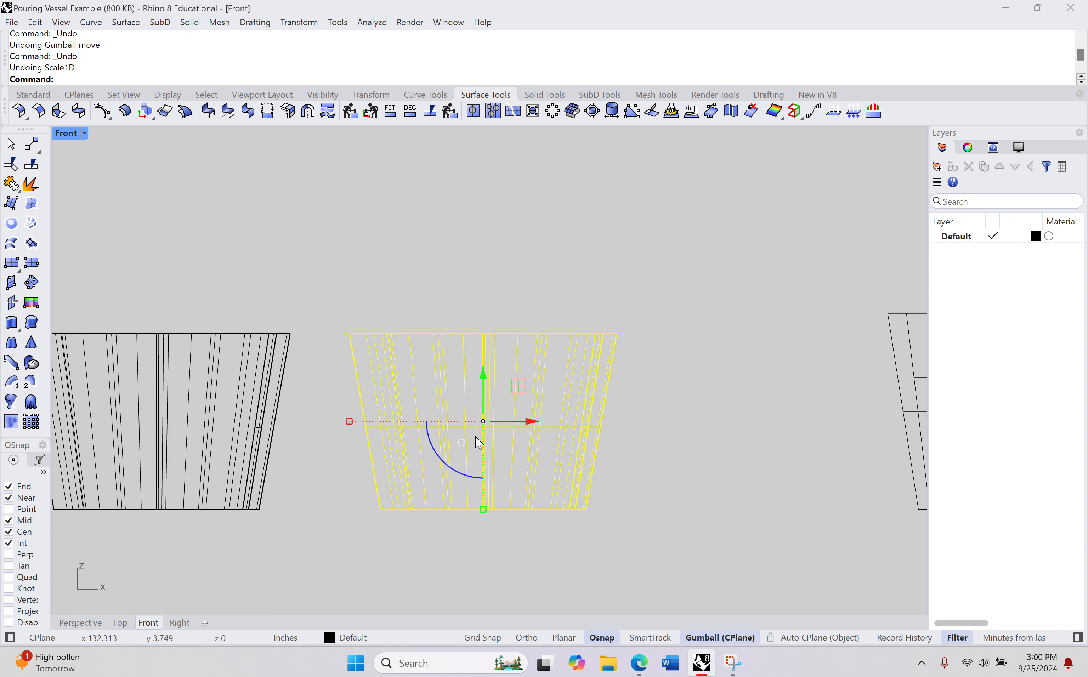
Step: Try a one-directional gumball scale on the height of the vessel copy and undo it
{"action": "scroll", "coordinate": [489, 517], "scroll_direction": "up", "scroll_amount": 4}
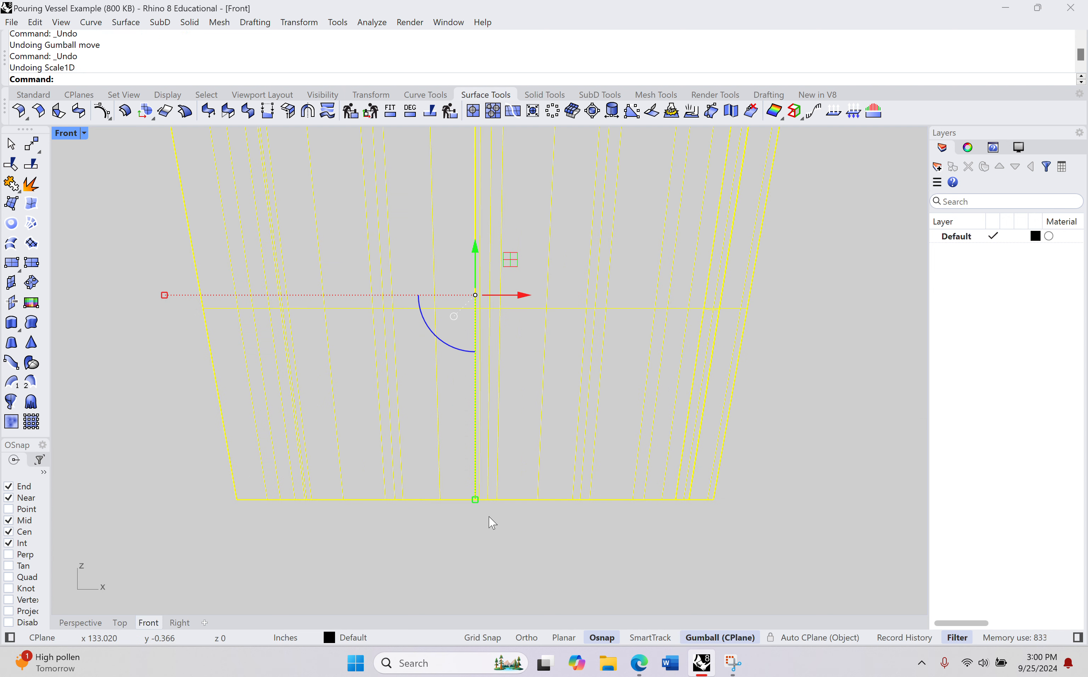
{"action": "scroll", "coordinate": [496, 507], "scroll_direction": "down", "scroll_amount": 3}
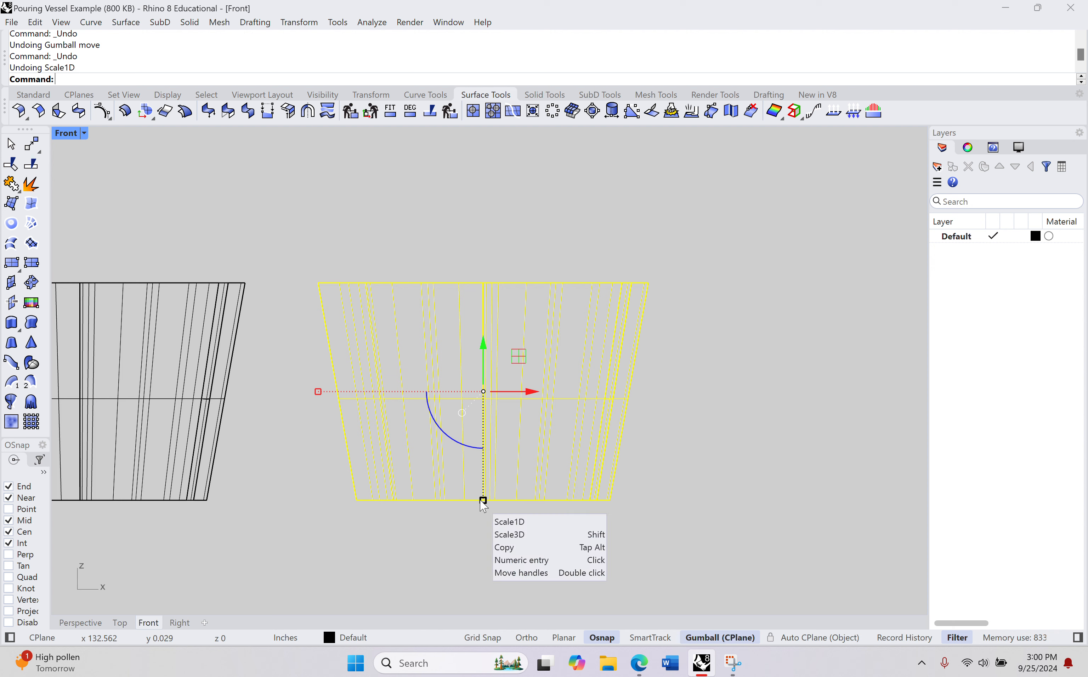
{"action": "mouse_move", "coordinate": [483, 501]}
{"action": "left_mouse_down"}
{"action": "mouse_move", "coordinate": [484, 543]}
{"action": "mouse_move", "coordinate": [483, 520]}
{"action": "left_mouse_up"}
{"action": "key", "text": "ctrl+z"}
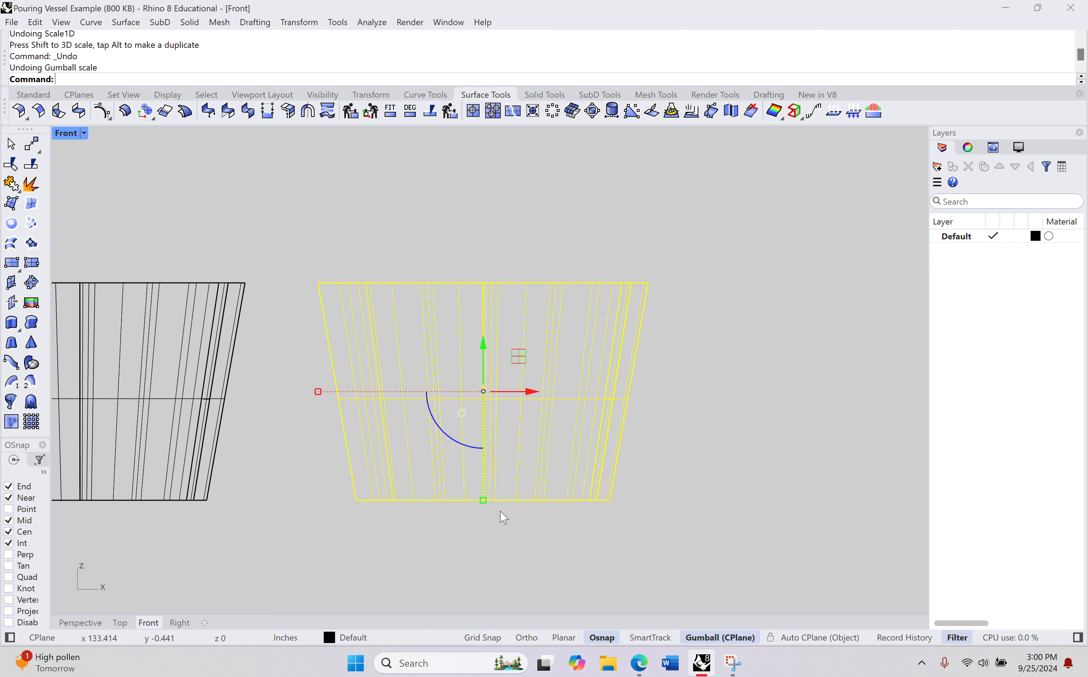
Step: Try Scale1D on the vessel copy again, snapping to the base and top-rim points and extending the second reference above the rim
{"action": "scroll", "coordinate": [504, 518], "scroll_direction": "up", "scroll_amount": 1}
{"action": "type", "text": "e"}
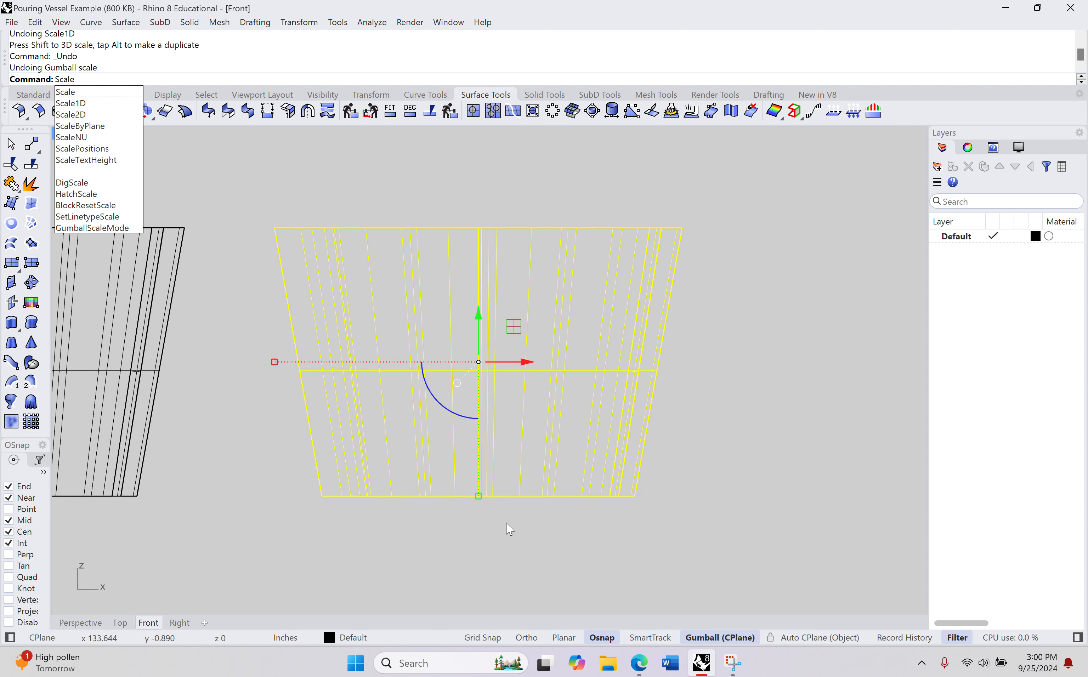
{"action": "key", "text": "Down"}
{"action": "key", "text": "Return"}
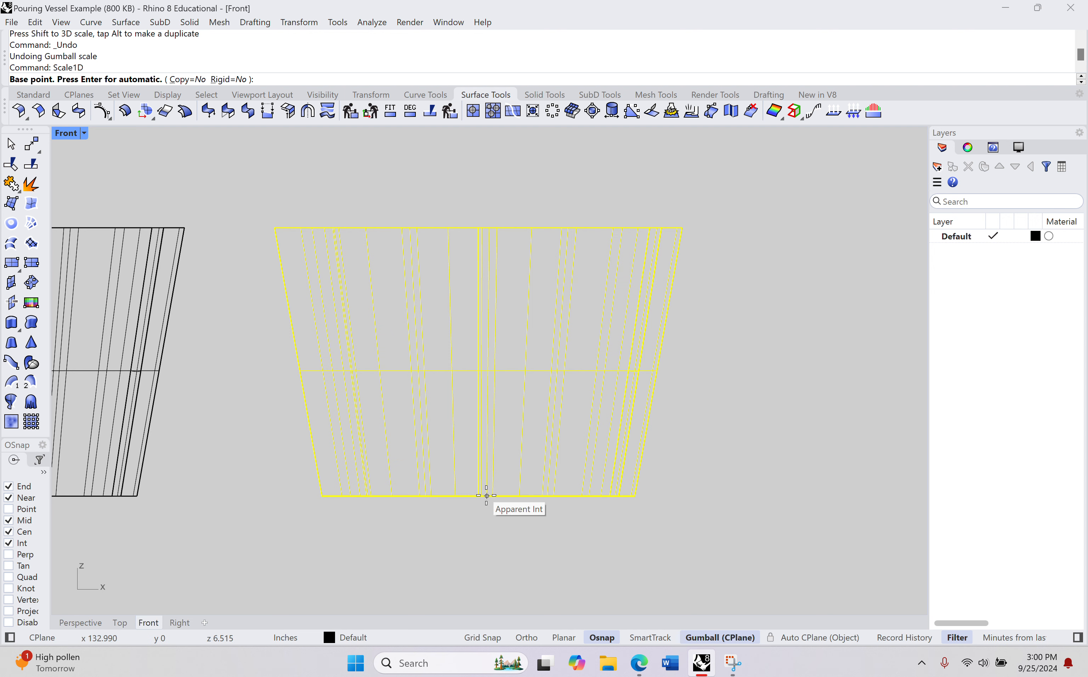
{"action": "scroll", "coordinate": [486, 496], "scroll_direction": "up", "scroll_amount": 5}
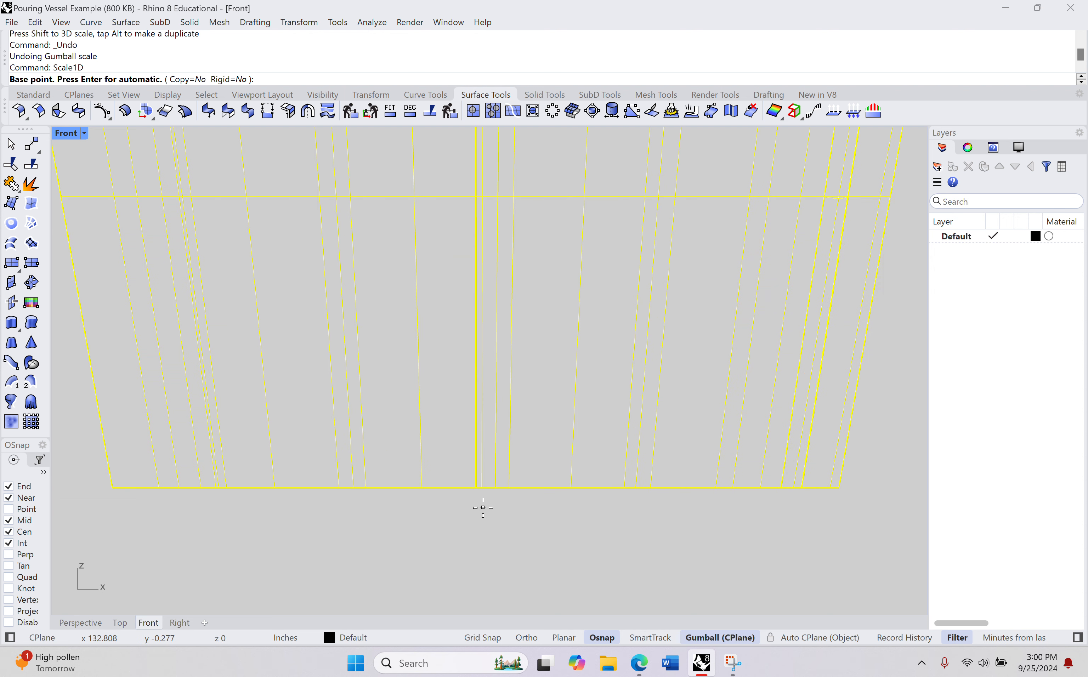
{"action": "left_click", "coordinate": [476, 488]}
{"action": "right_click_drag", "start_coordinate": [488, 338], "coordinate": [488, 535]}
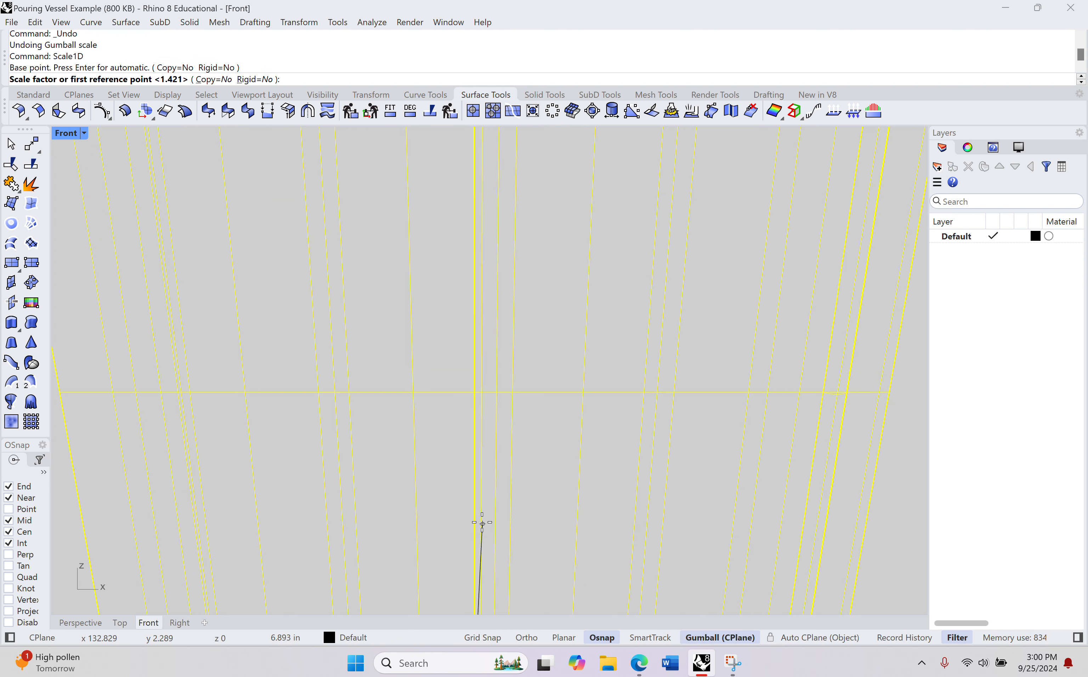
{"action": "scroll", "coordinate": [470, 345], "scroll_direction": "down", "scroll_amount": 8}
{"action": "right_click_drag", "start_coordinate": [469, 344], "coordinate": [456, 418]}
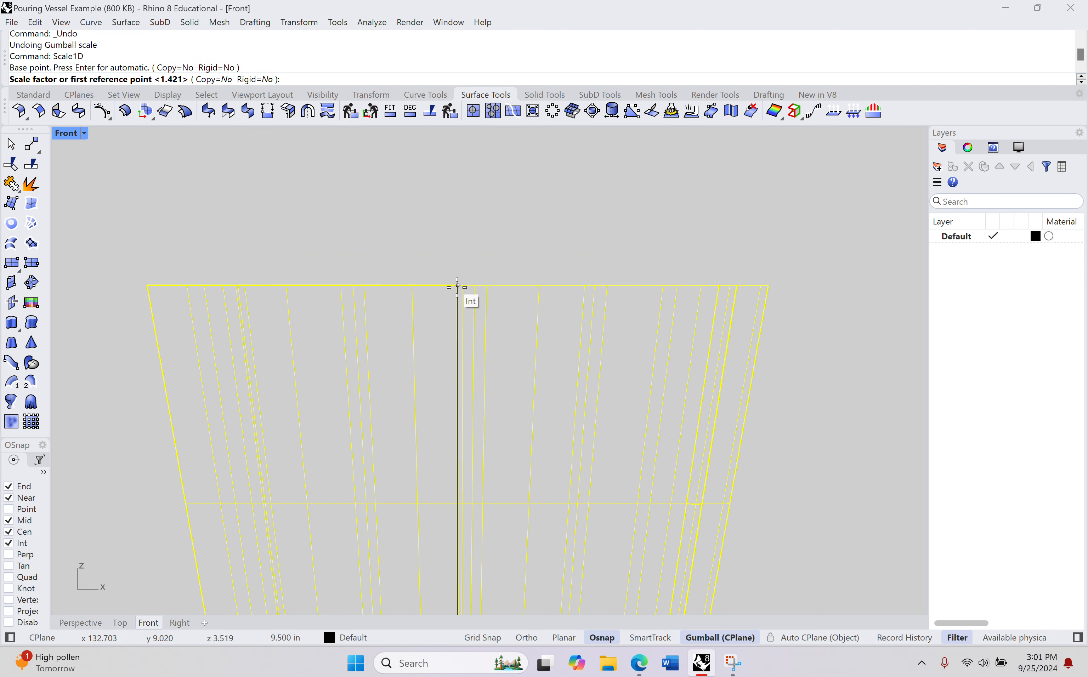
{"action": "left_click", "coordinate": [458, 284]}
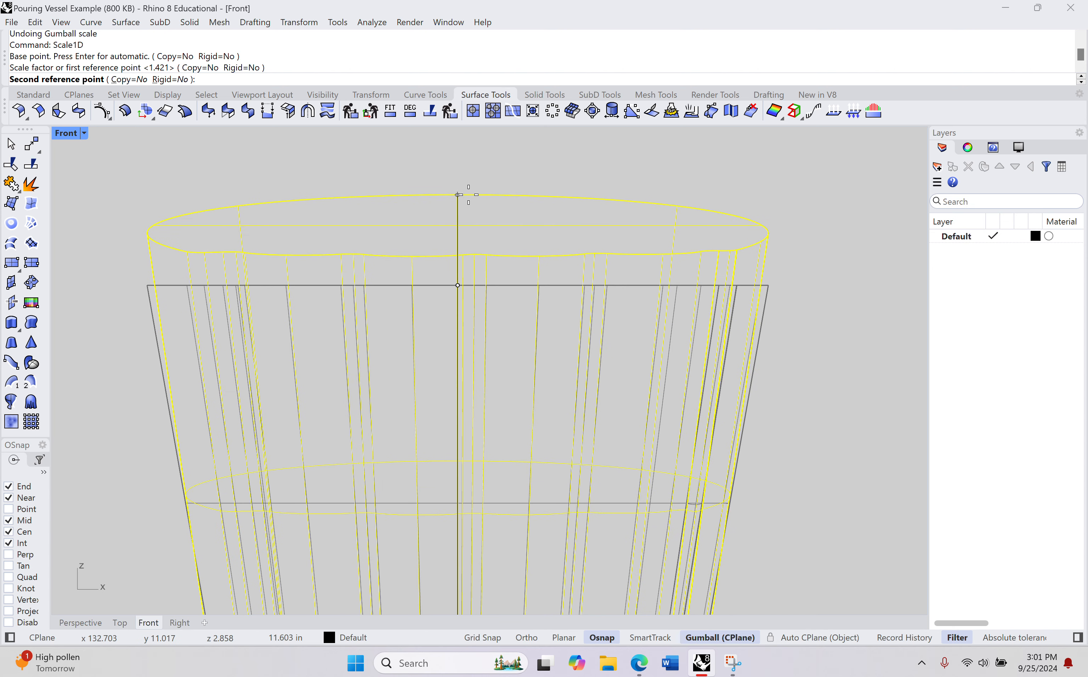
{"action": "left_click", "coordinate": [459, 168]}
{"action": "scroll", "coordinate": [330, 488], "scroll_direction": "down", "scroll_amount": 2}
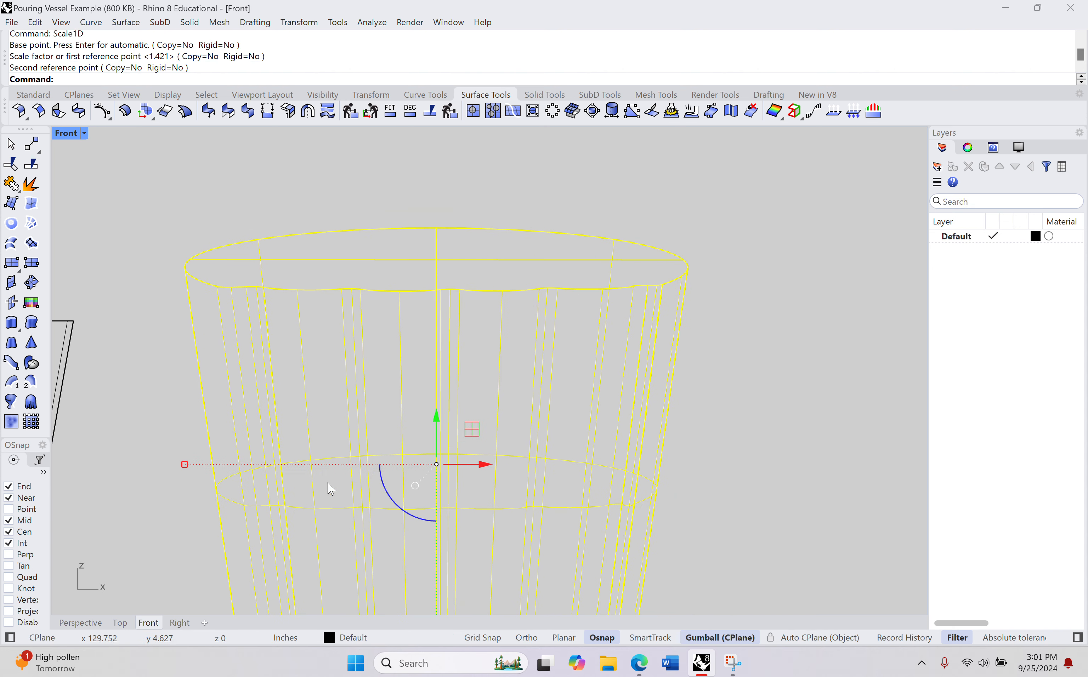
Step: Examine the stretched vessel copy from the side in the perspective view and undo its Scale1D stretch
{"action": "left_click", "coordinate": [89, 625]}
{"action": "right_click_drag", "start_coordinate": [439, 448], "coordinate": [775, 406]}
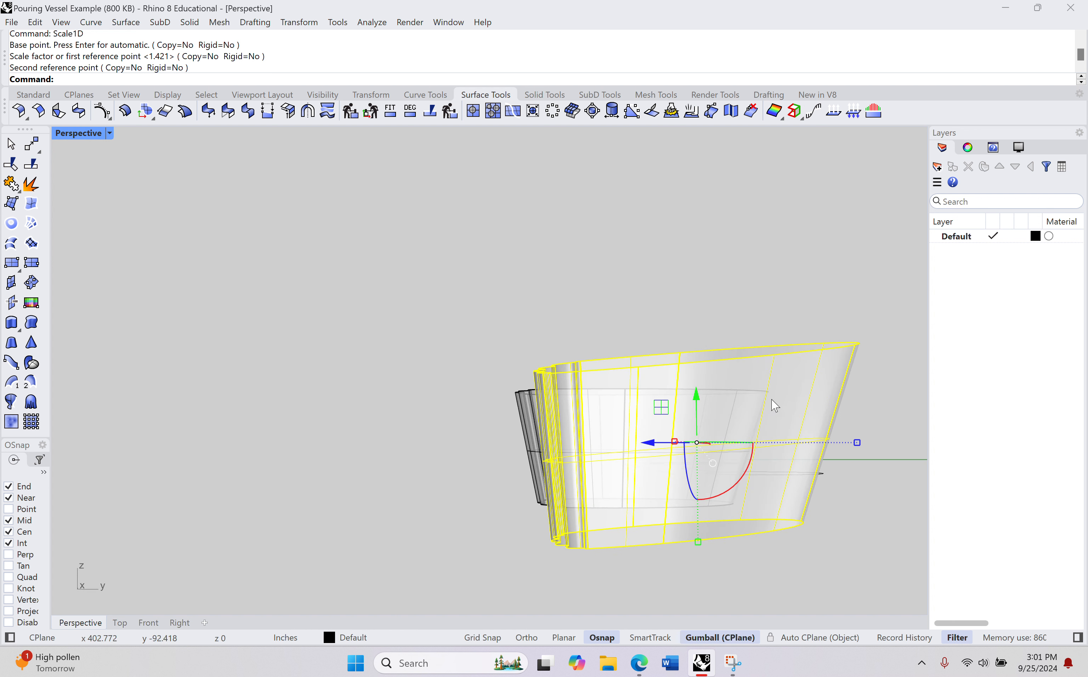
{"action": "right_click_drag", "start_coordinate": [828, 378], "coordinate": [741, 365], "text": "shift"}
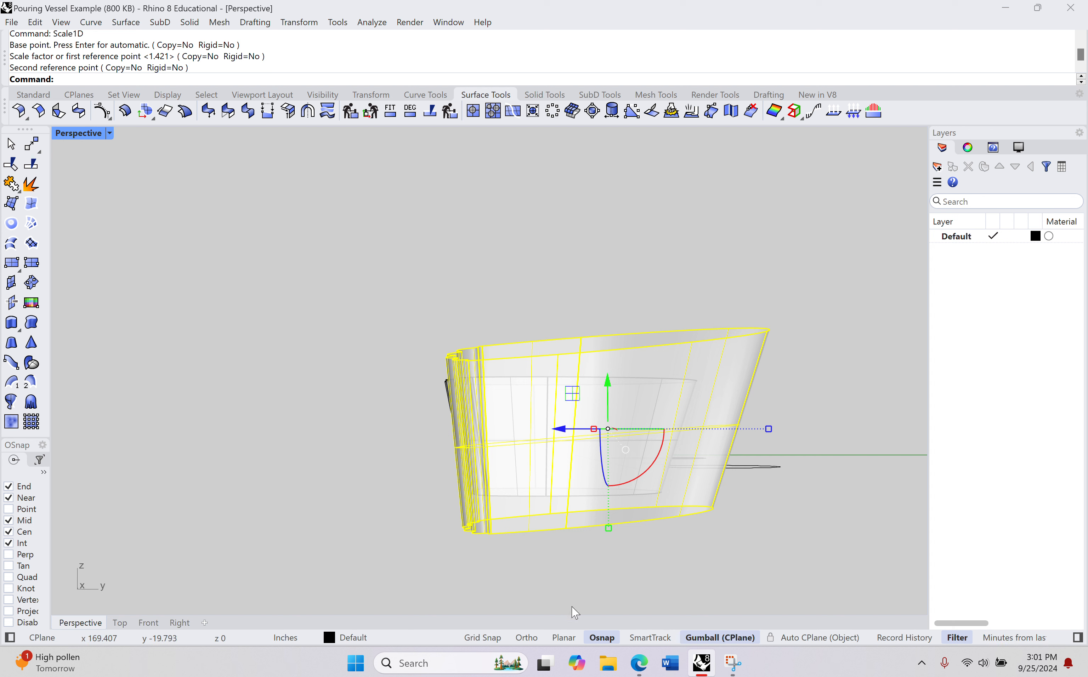
{"action": "key", "text": "ctrl+z"}
{"action": "right_click_drag", "start_coordinate": [583, 591], "coordinate": [675, 584]}
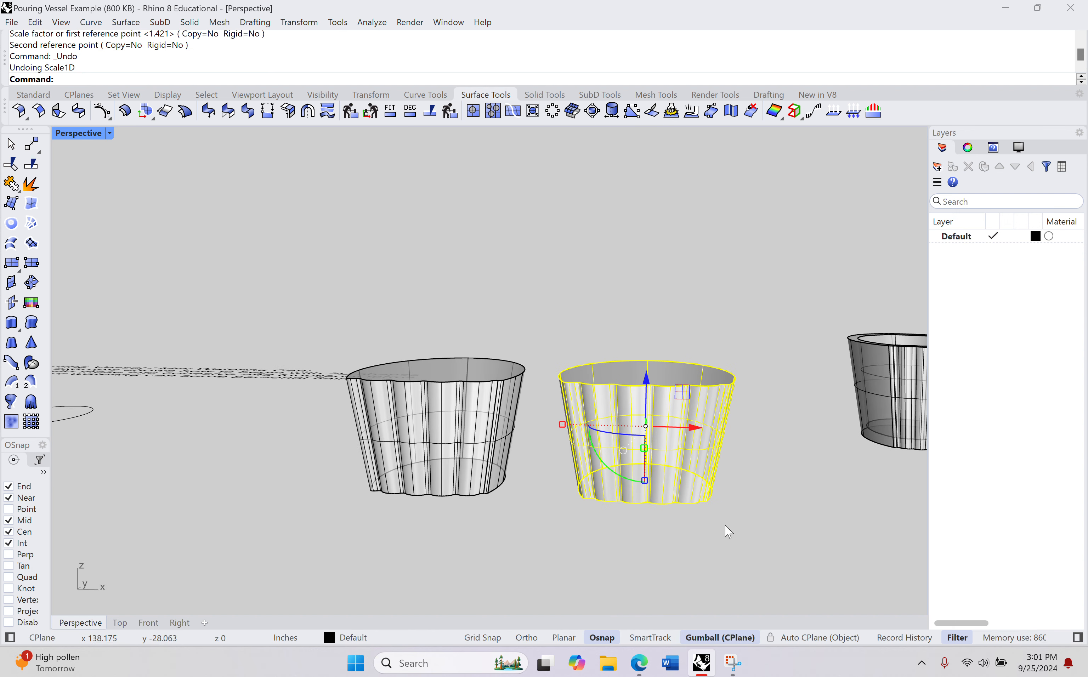
{"action": "right_click_drag", "start_coordinate": [767, 507], "coordinate": [552, 436]}
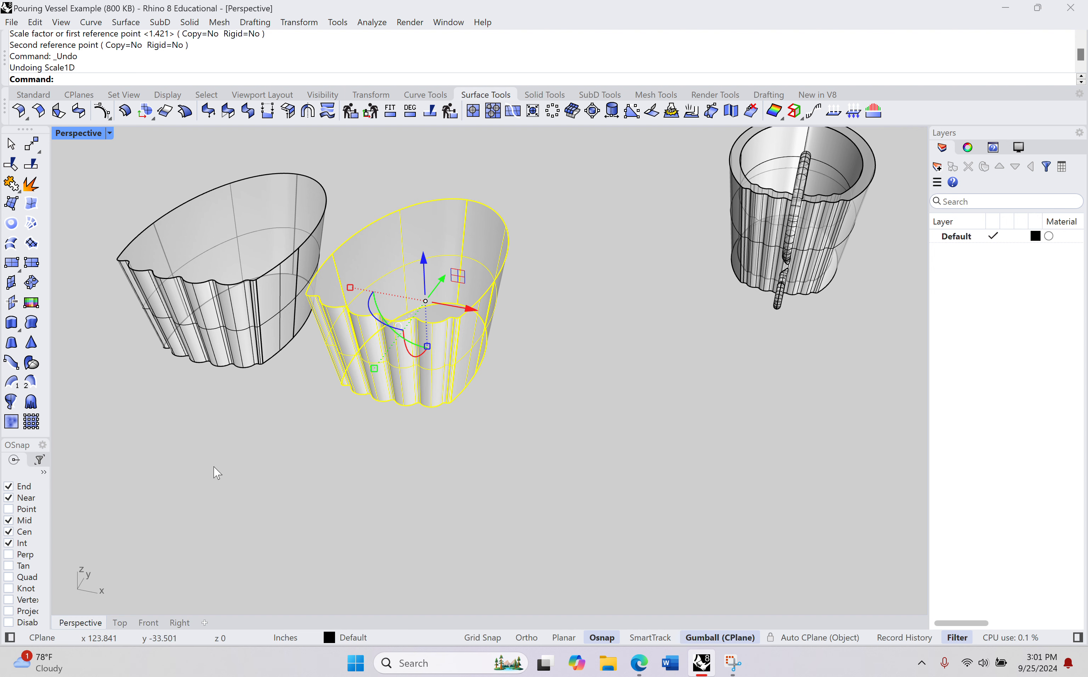
Step: Draw a straight line parallel to the Y axis beside the vessel copy in the top view
{"action": "left_click", "coordinate": [120, 623]}
{"action": "right_click_drag", "start_coordinate": [369, 410], "coordinate": [259, 315]}
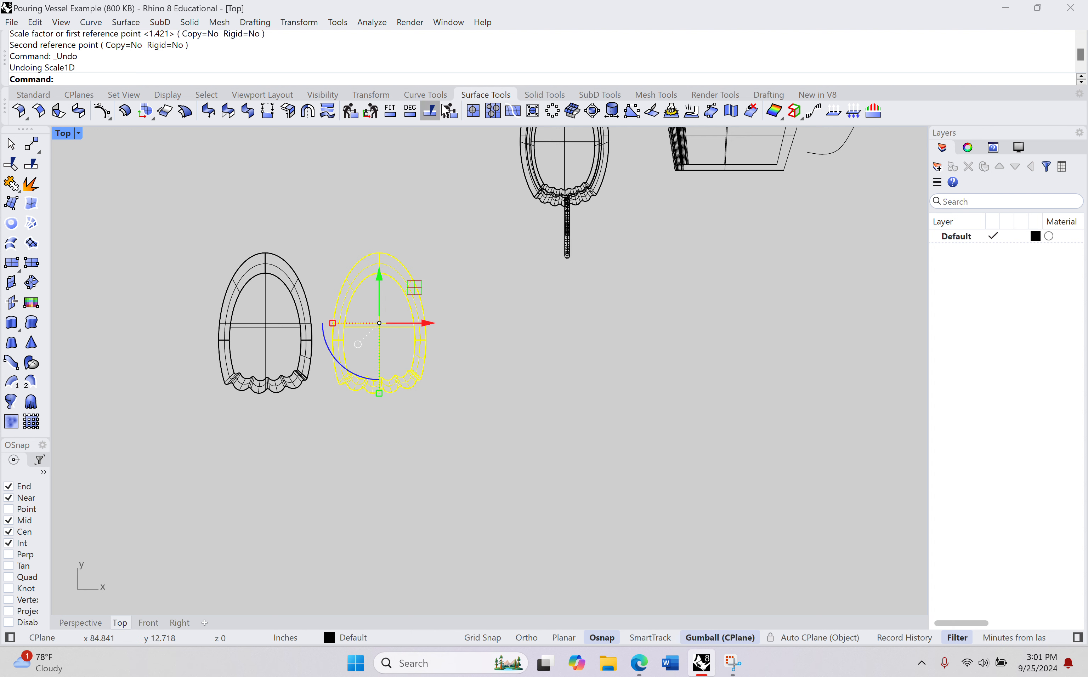
{"action": "left_click", "coordinate": [435, 95]}
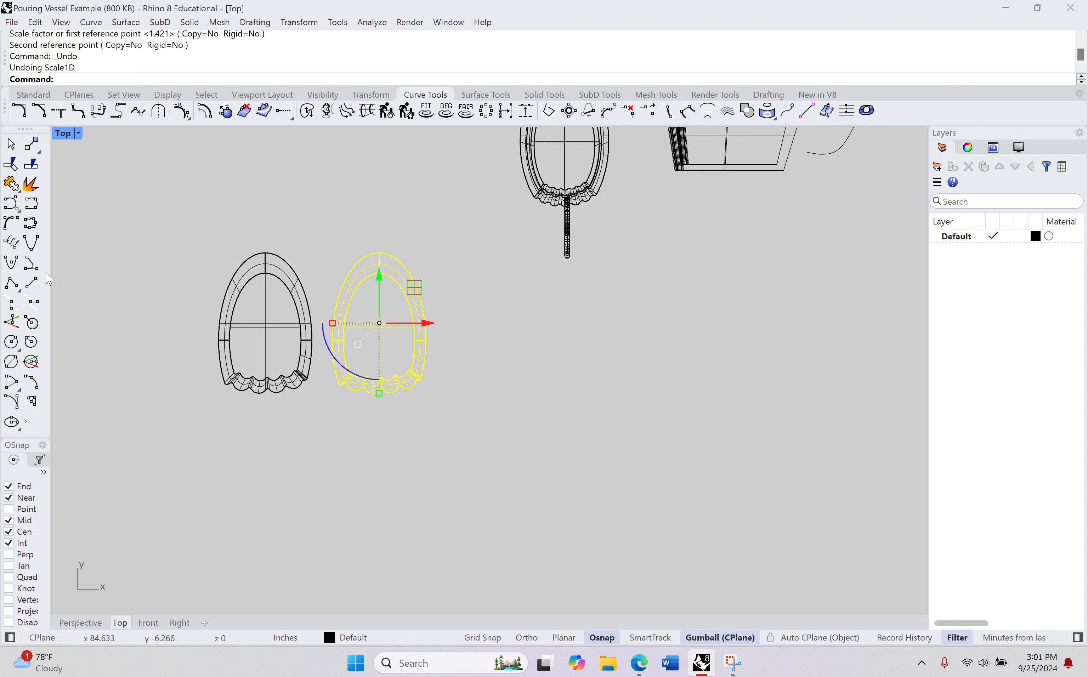
{"action": "left_click", "coordinate": [31, 282]}
{"action": "left_click", "coordinate": [478, 238]}
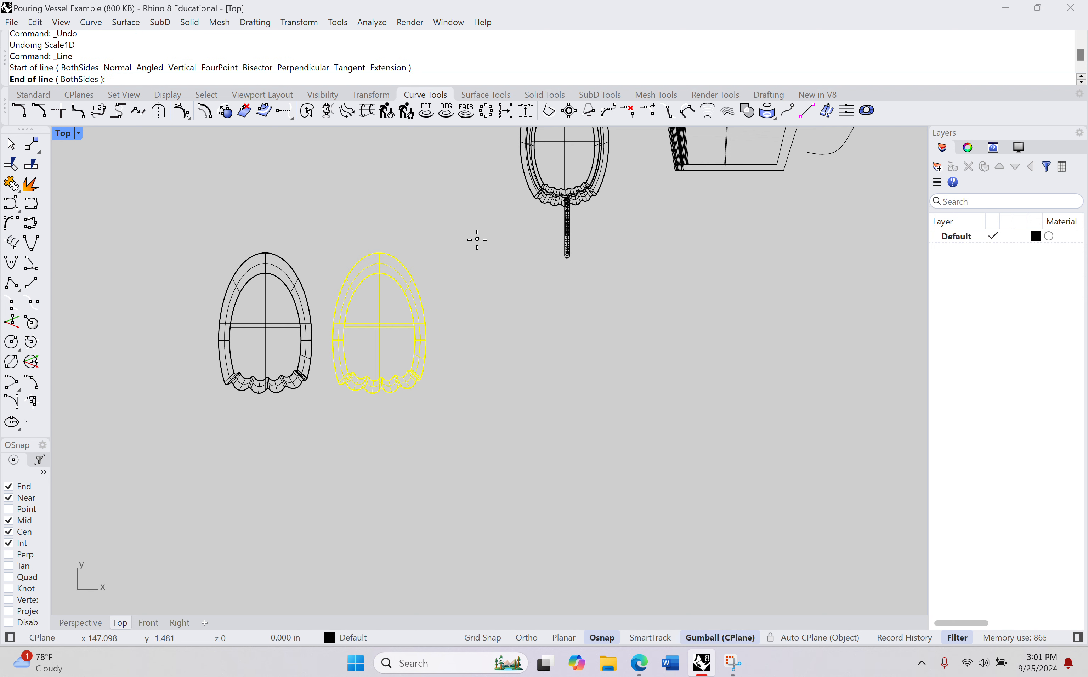
{"action": "key", "text": "shift"}
{"action": "left_click", "coordinate": [501, 457]}
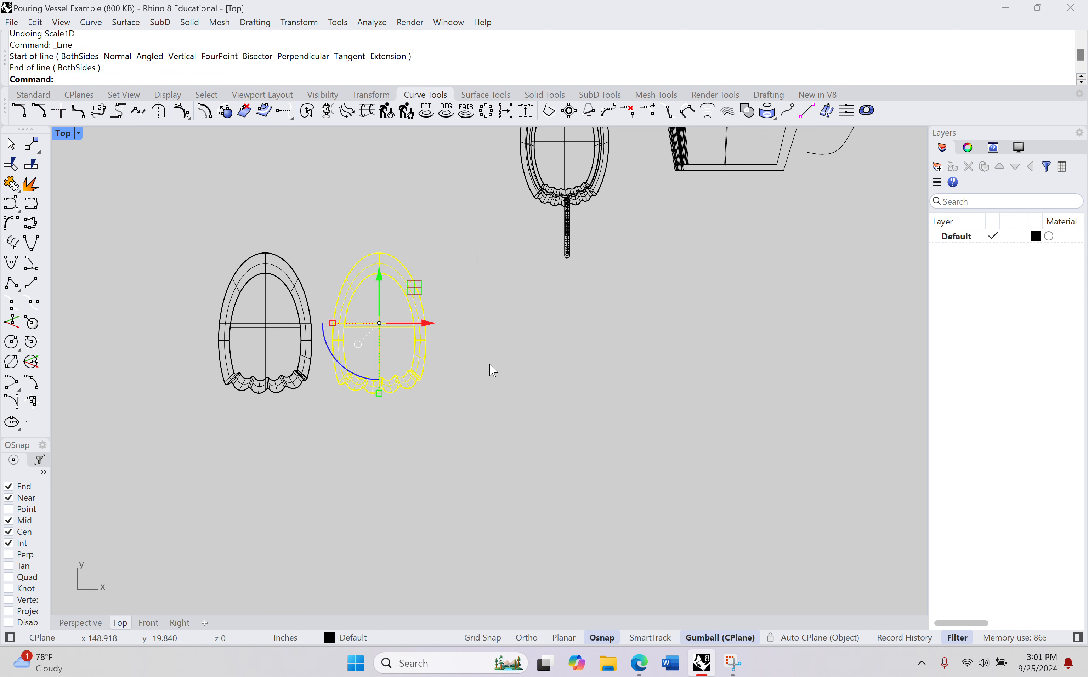
{"action": "right_click_drag", "start_coordinate": [481, 372], "coordinate": [494, 309]}
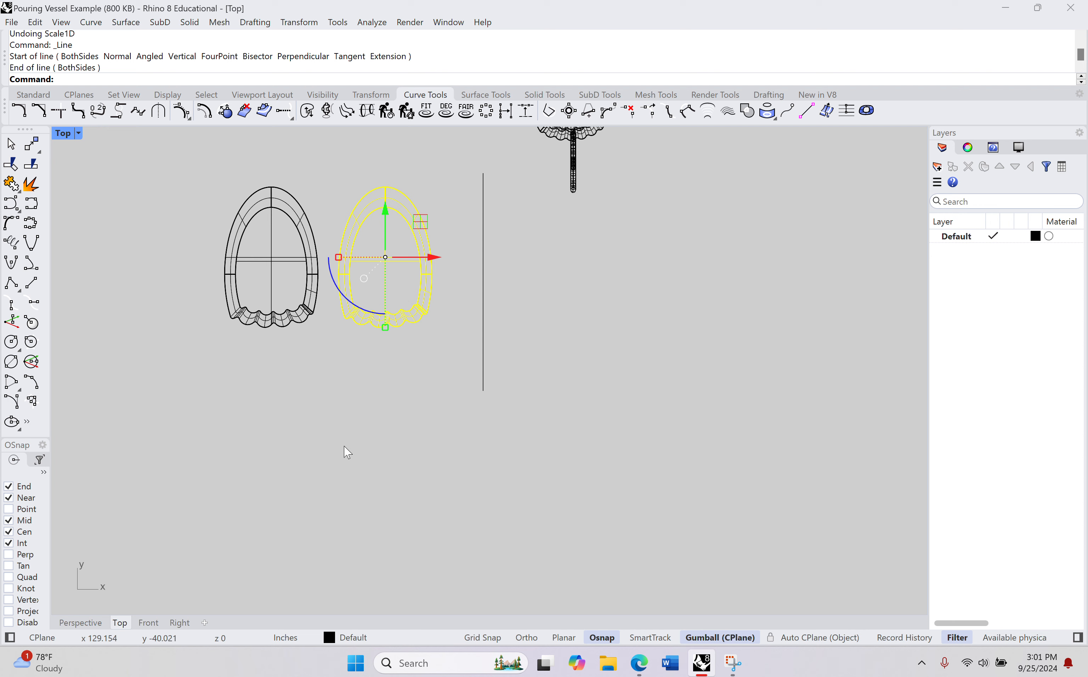
Step: Rotate the new line about its midpoint so that it stands upright along the Z axis
{"action": "left_click", "coordinate": [90, 623]}
{"action": "right_click_drag", "start_coordinate": [599, 455], "coordinate": [532, 309]}
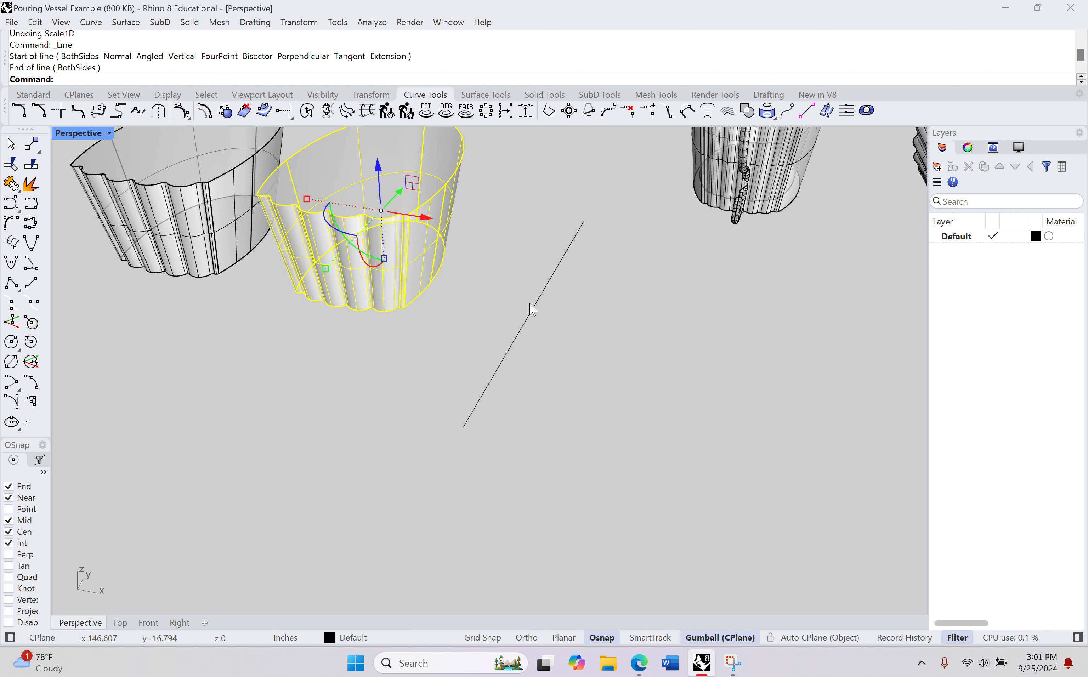
{"action": "left_click", "coordinate": [532, 308]}
{"action": "right_click_drag", "start_coordinate": [526, 352], "coordinate": [524, 381]}
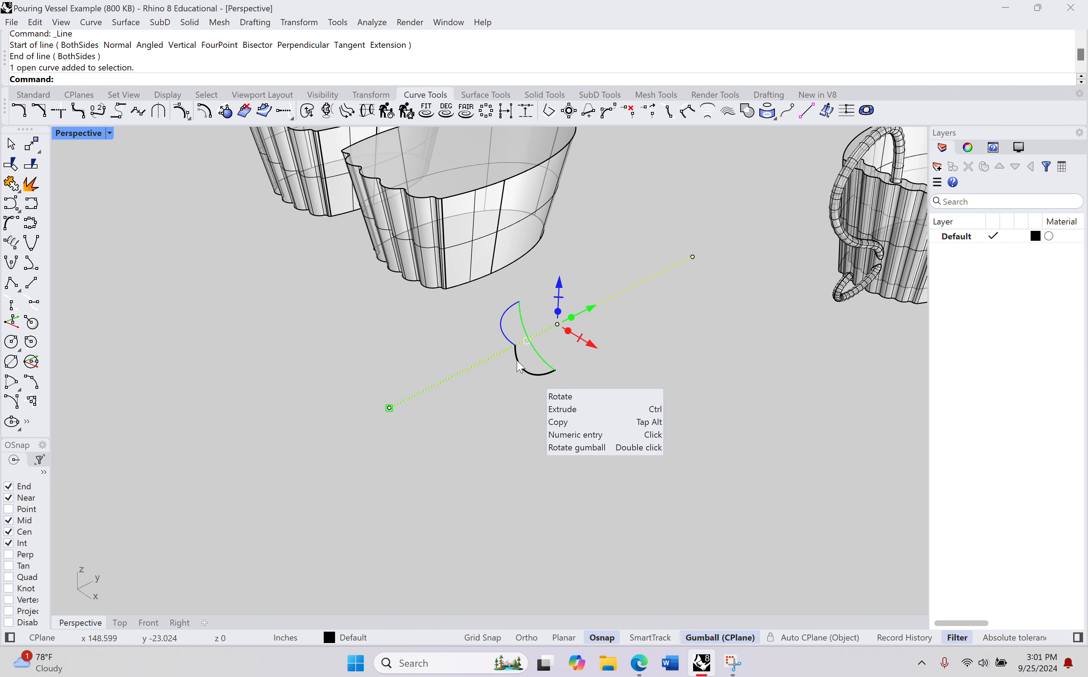
{"action": "left_click", "coordinate": [531, 374]}
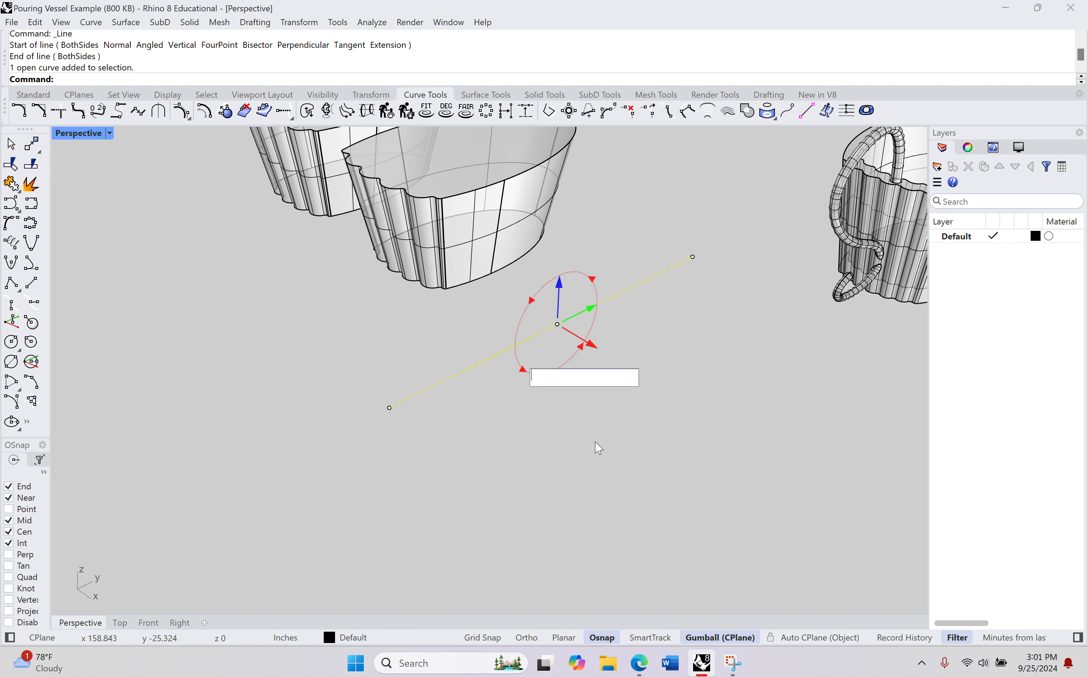
{"action": "key", "text": "Return"}
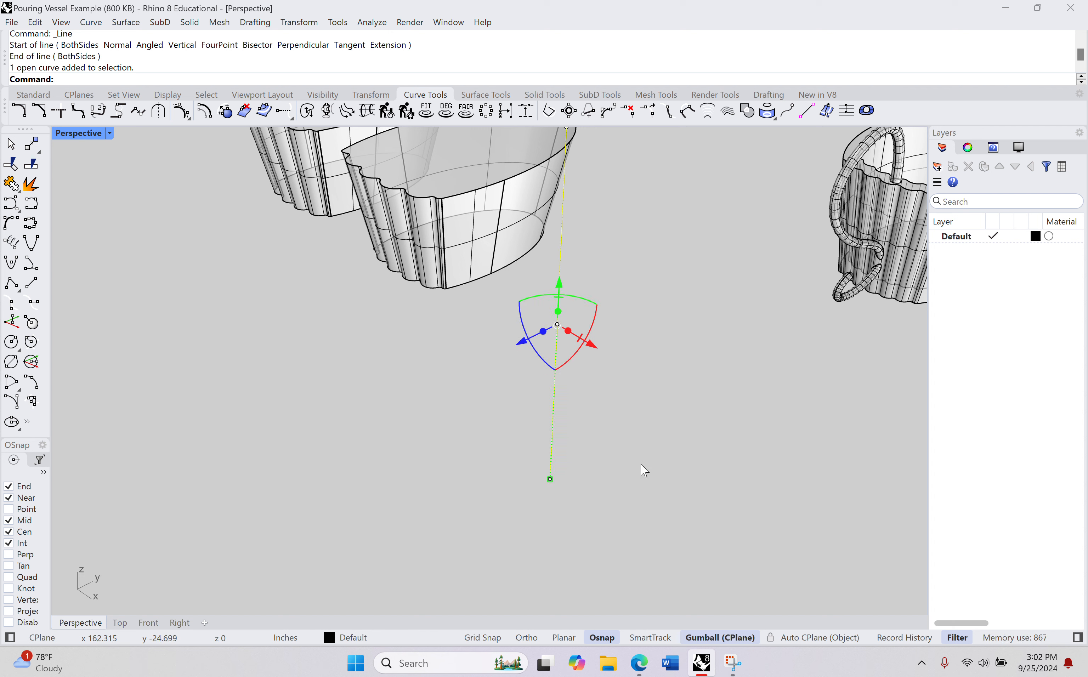
{"action": "right_click_drag", "start_coordinate": [635, 412], "coordinate": [699, 377]}
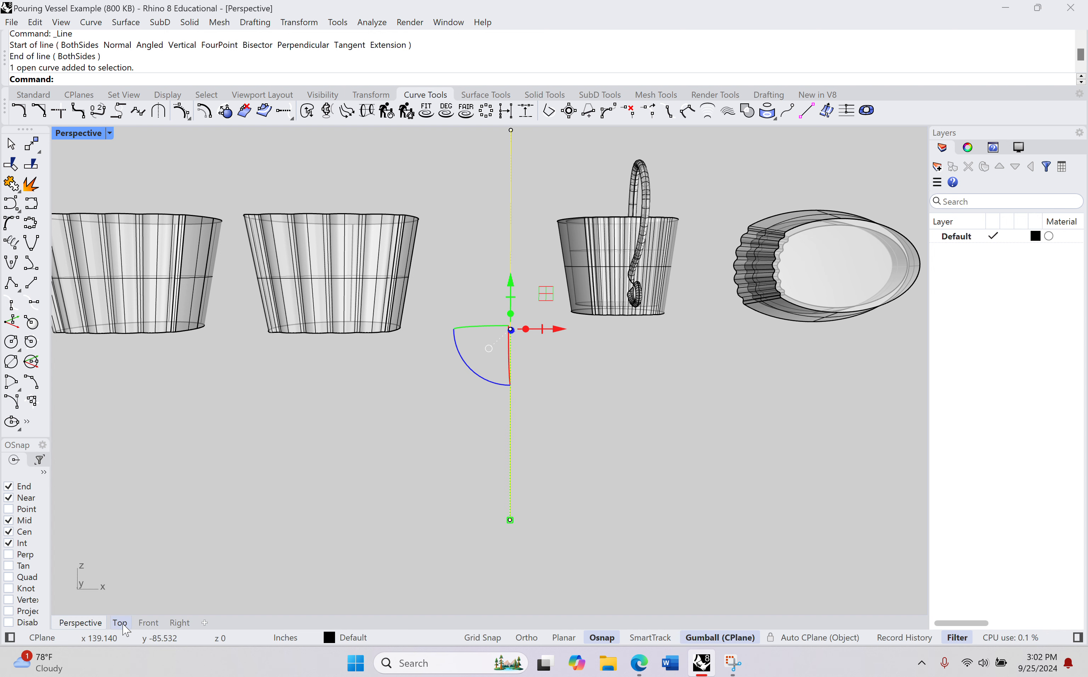
{"action": "left_click", "coordinate": [148, 623]}
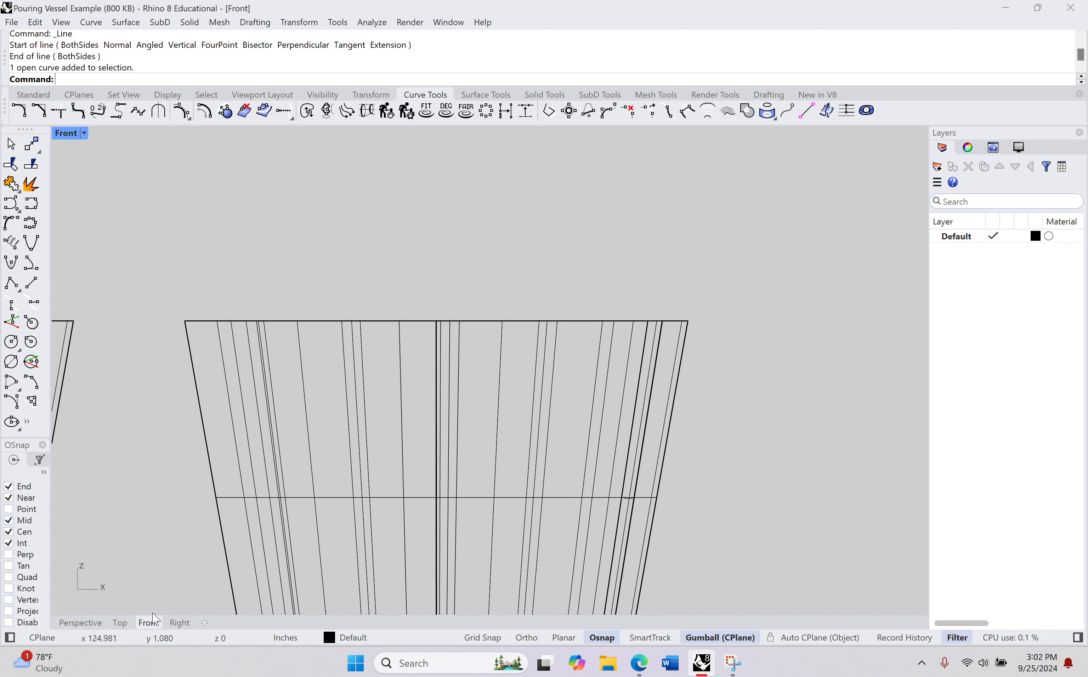
Step: Stretch the vessel copy vertically with Scale1D in the front view, referencing both guide line ends and a second reference point above its upper end
{"action": "scroll", "coordinate": [411, 459], "scroll_direction": "down", "scroll_amount": 4}
{"action": "scroll", "coordinate": [450, 340], "scroll_direction": "down", "scroll_amount": 4}
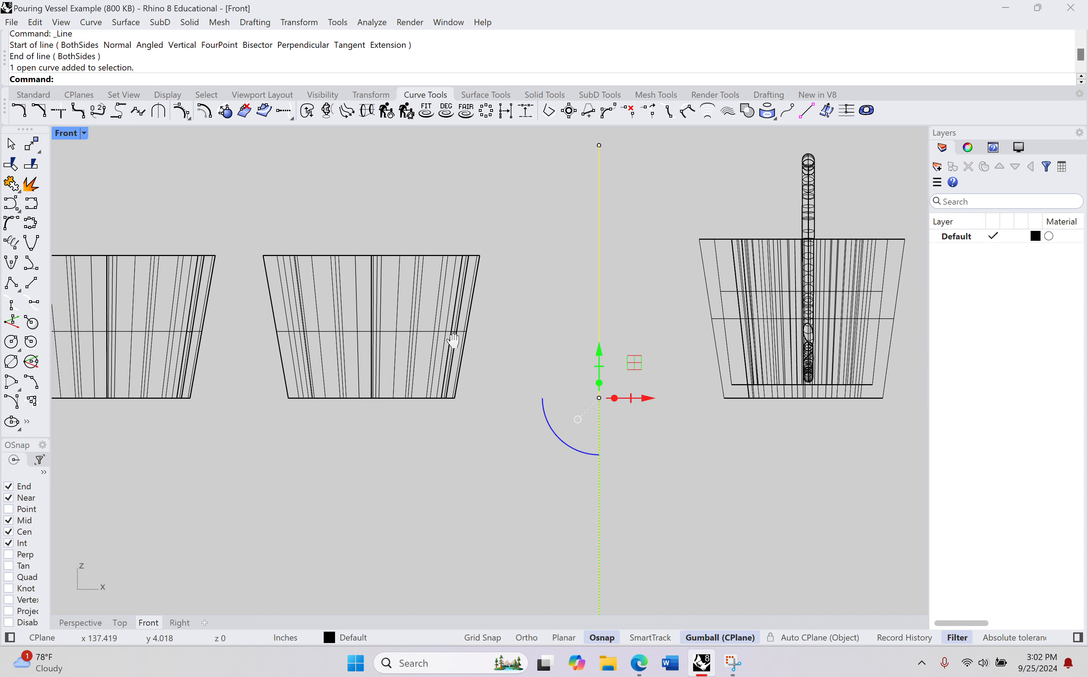
{"action": "right_click_drag", "start_coordinate": [444, 345], "coordinate": [432, 359]}
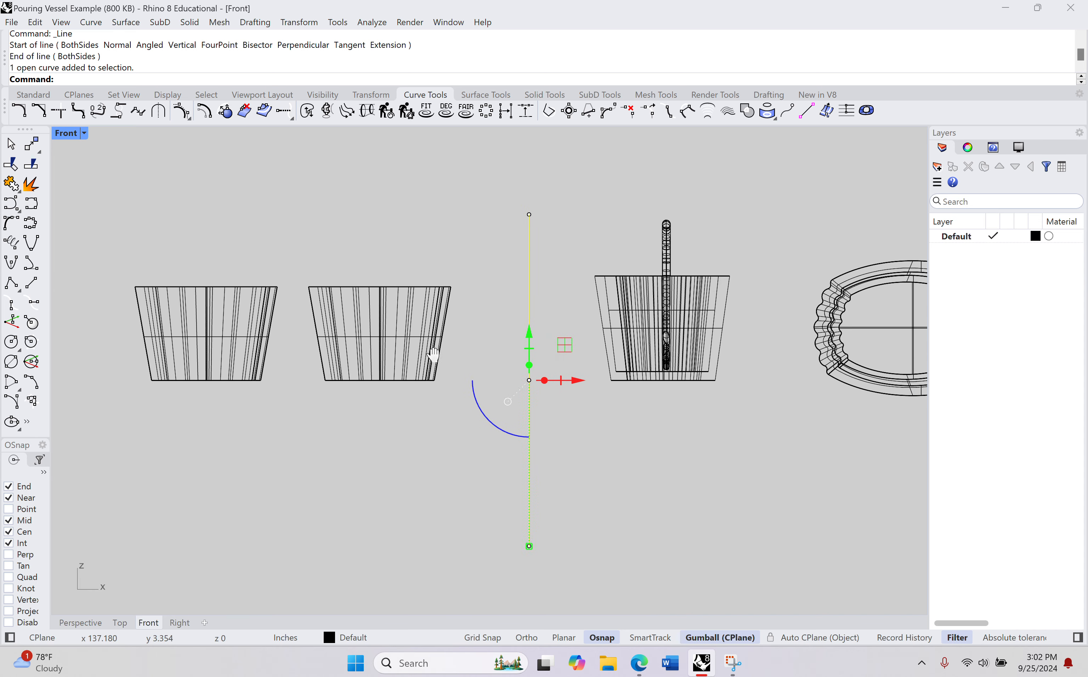
{"action": "left_click", "coordinate": [401, 325]}
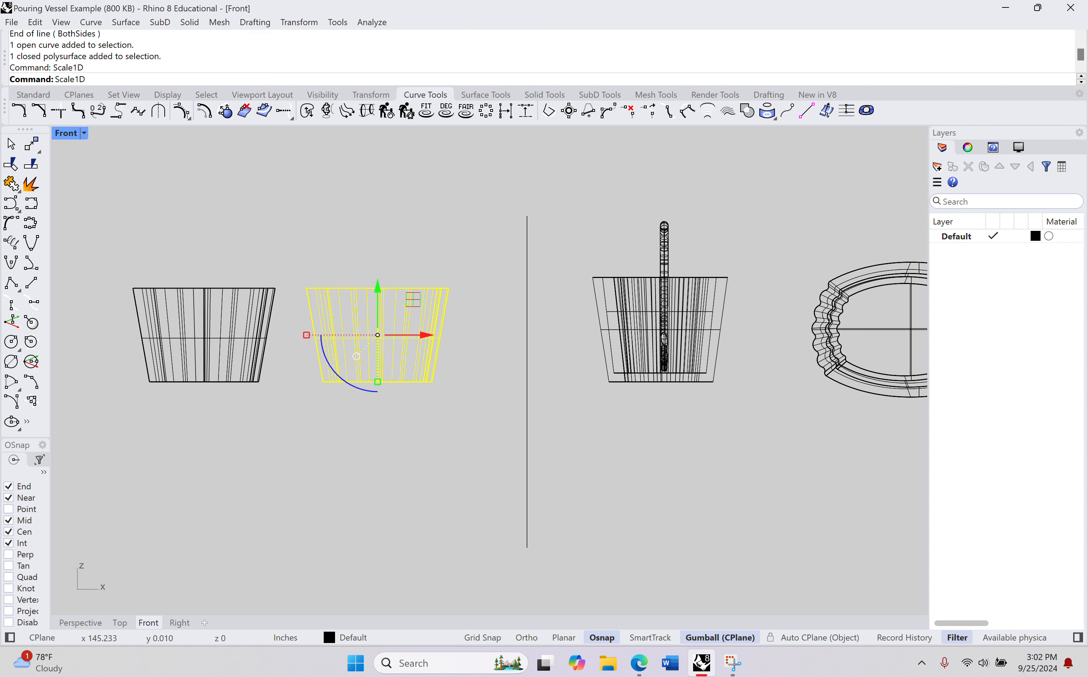
{"action": "key", "text": "Return"}
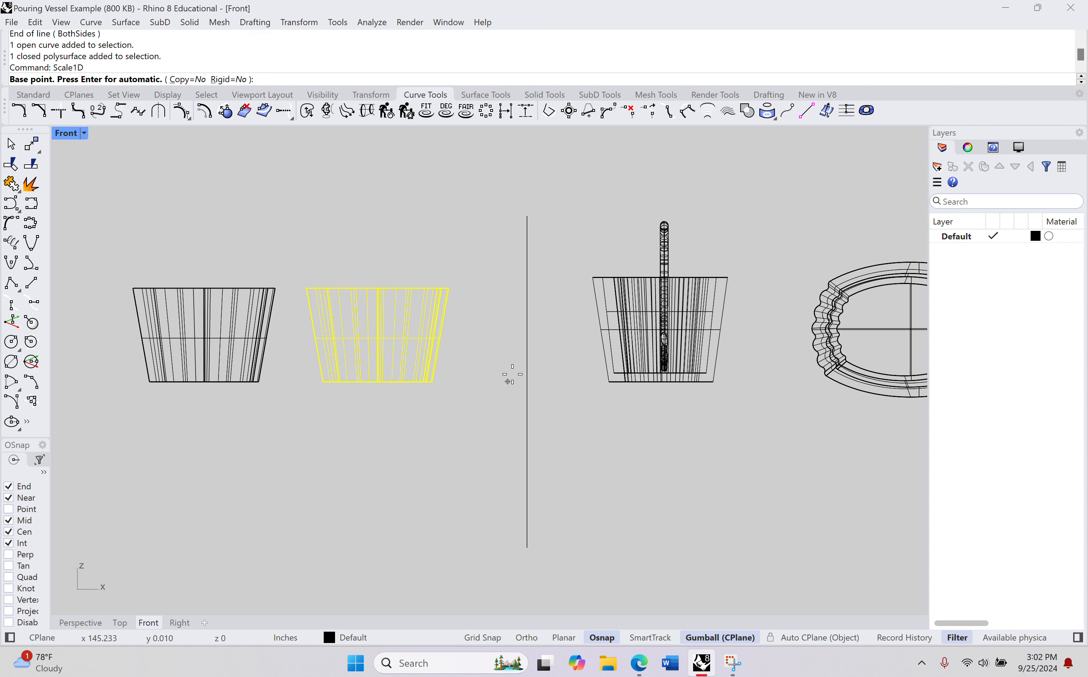
{"action": "left_click", "coordinate": [526, 547]}
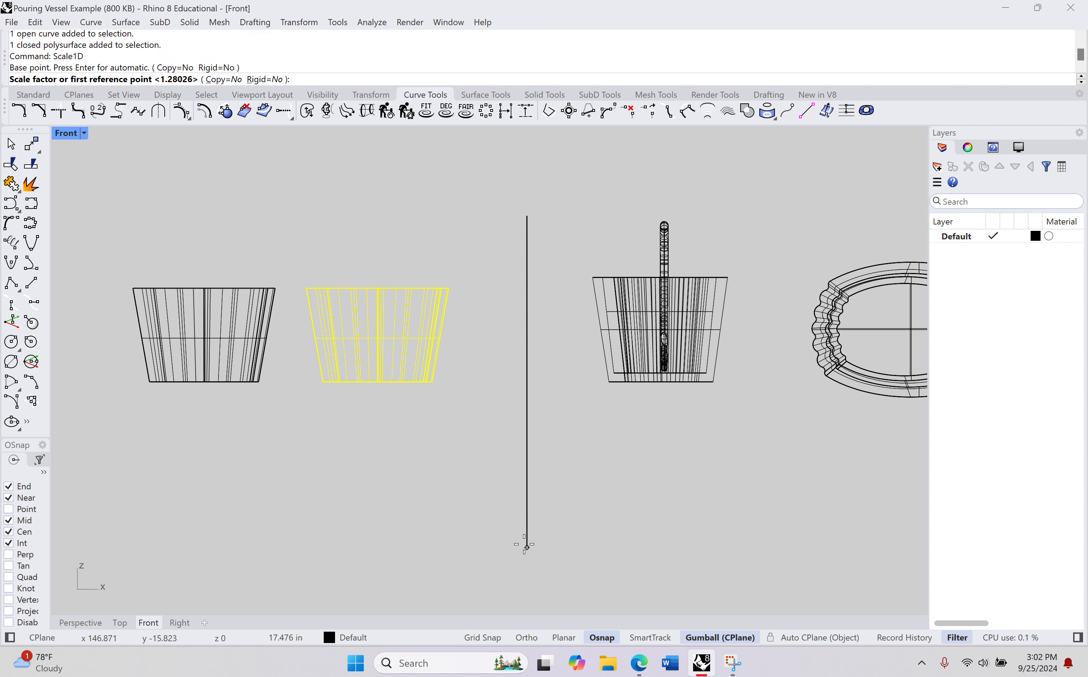
{"action": "left_click", "coordinate": [526, 216]}
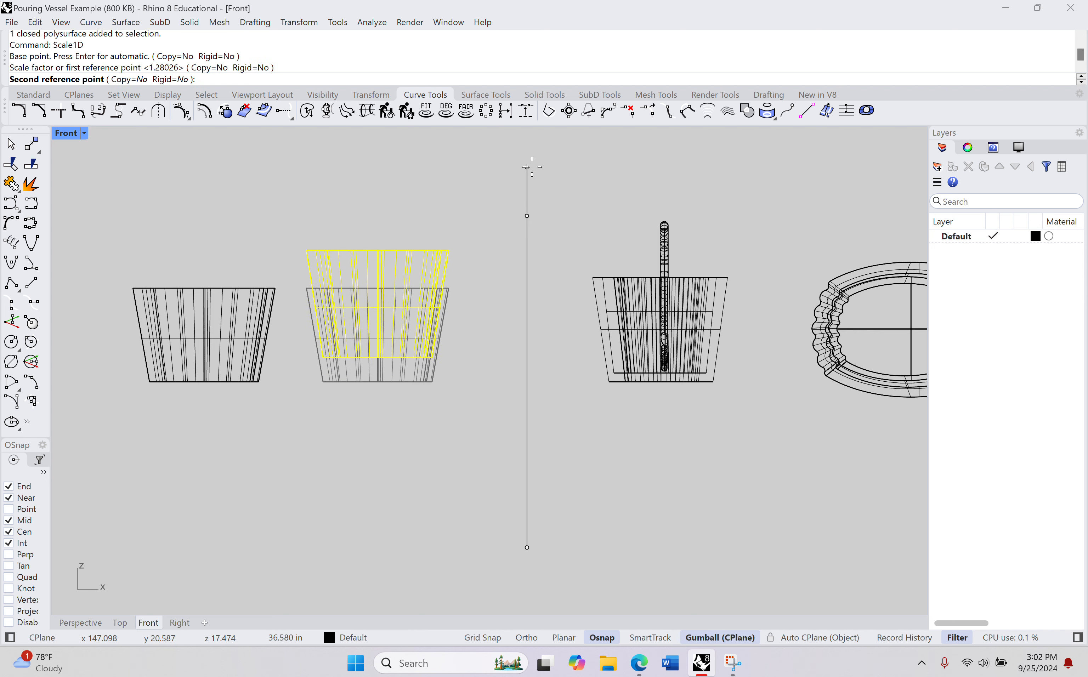
{"action": "left_click", "coordinate": [527, 139]}
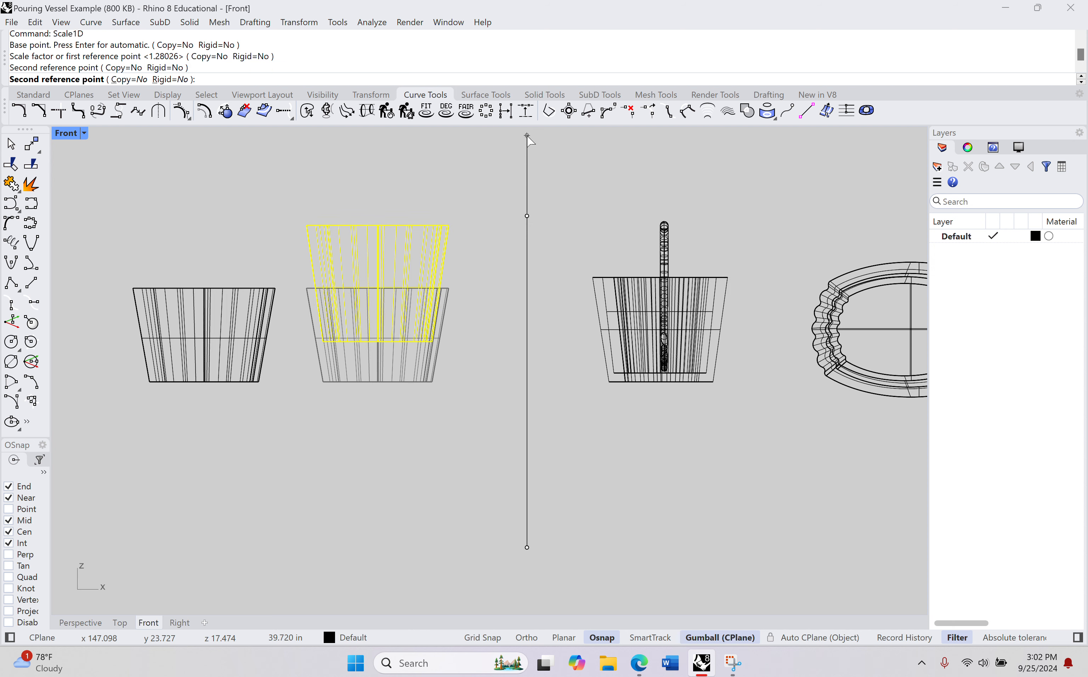
Step: Lower the stretched vessel copy along Z in the perspective view until its base is roughly level with the original vessel
{"action": "left_click", "coordinate": [79, 622]}
{"action": "right_click_drag", "start_coordinate": [340, 384], "coordinate": [410, 407]}
{"action": "scroll", "coordinate": [467, 351], "scroll_direction": "up", "scroll_amount": 6}
{"action": "right_click_drag", "start_coordinate": [540, 461], "coordinate": [549, 440]}
{"action": "left_click_drag", "start_coordinate": [546, 386], "coordinate": [548, 451]}
{"action": "right_click_drag", "start_coordinate": [563, 528], "coordinate": [586, 577]}
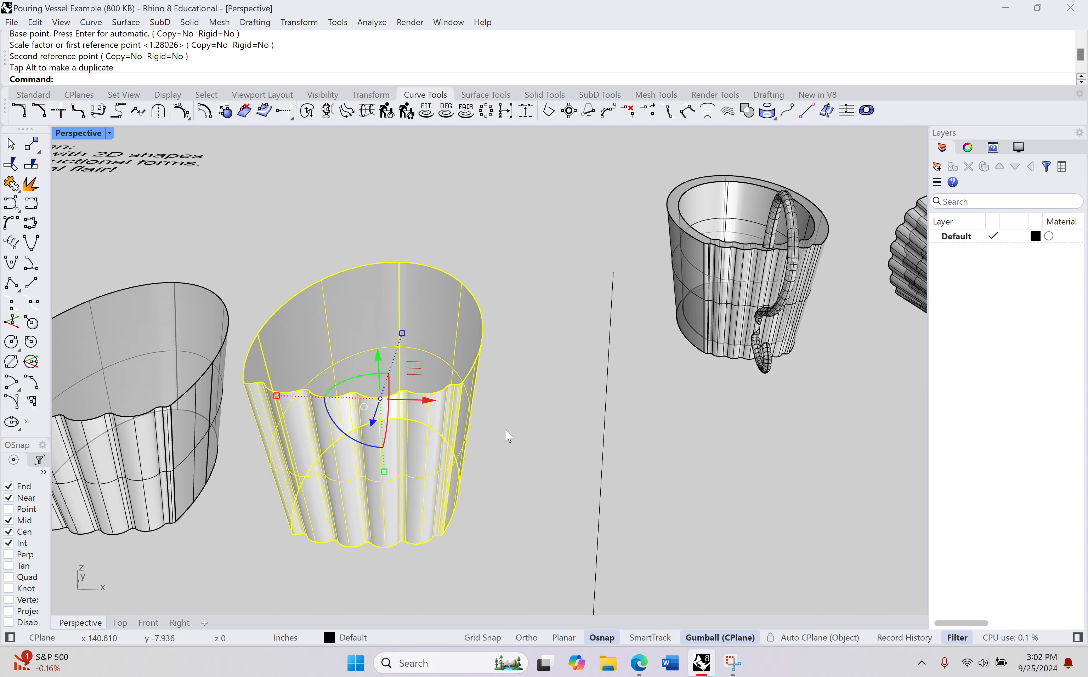
Step: Shrink the vessel copy uniformly with Scale, using the guide line's lower and upper ends and a second reference point slightly below the upper end
{"action": "right_click_drag", "start_coordinate": [485, 450], "coordinate": [434, 452]}
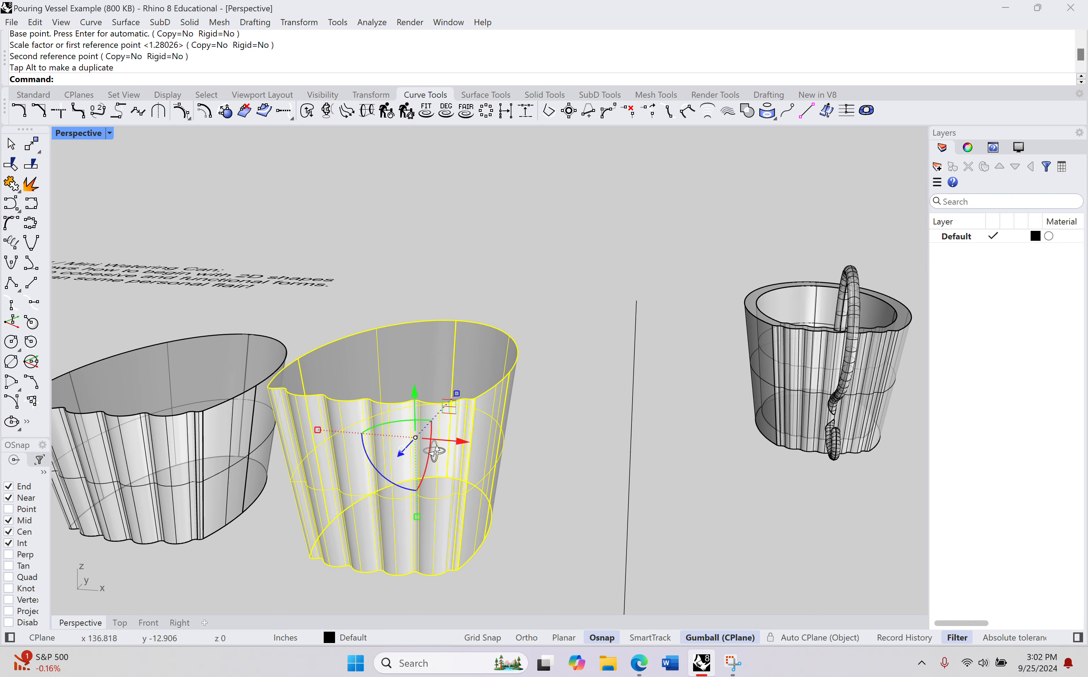
{"action": "scroll", "coordinate": [480, 544], "scroll_direction": "down", "scroll_amount": 4}
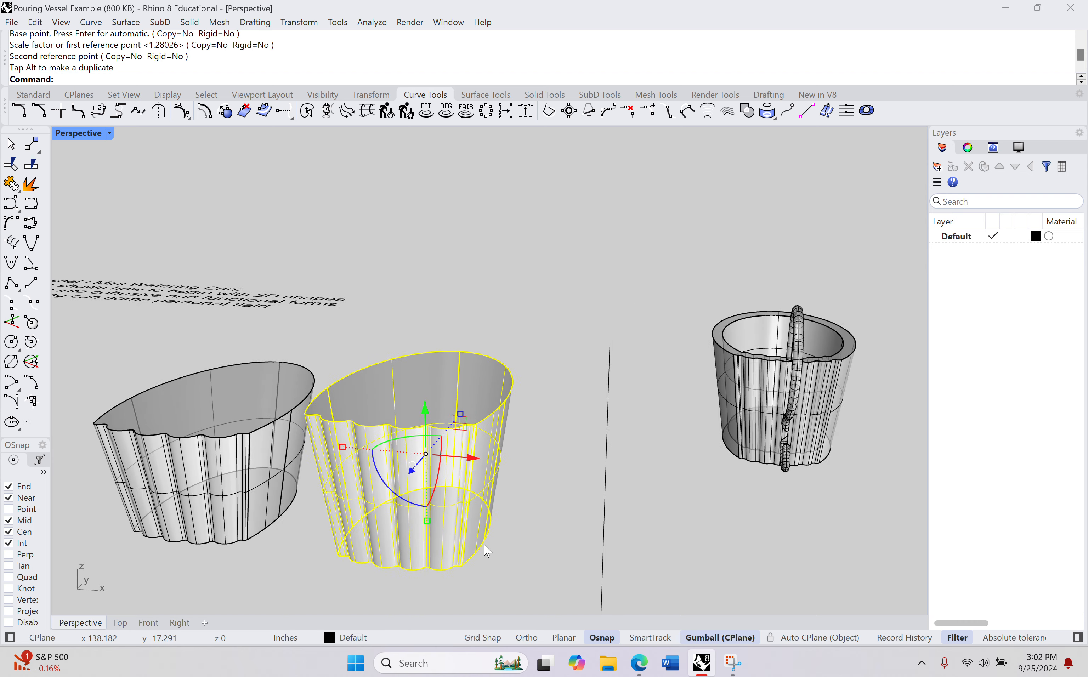
{"action": "right_click_drag", "start_coordinate": [480, 564], "coordinate": [458, 328], "text": "shift"}
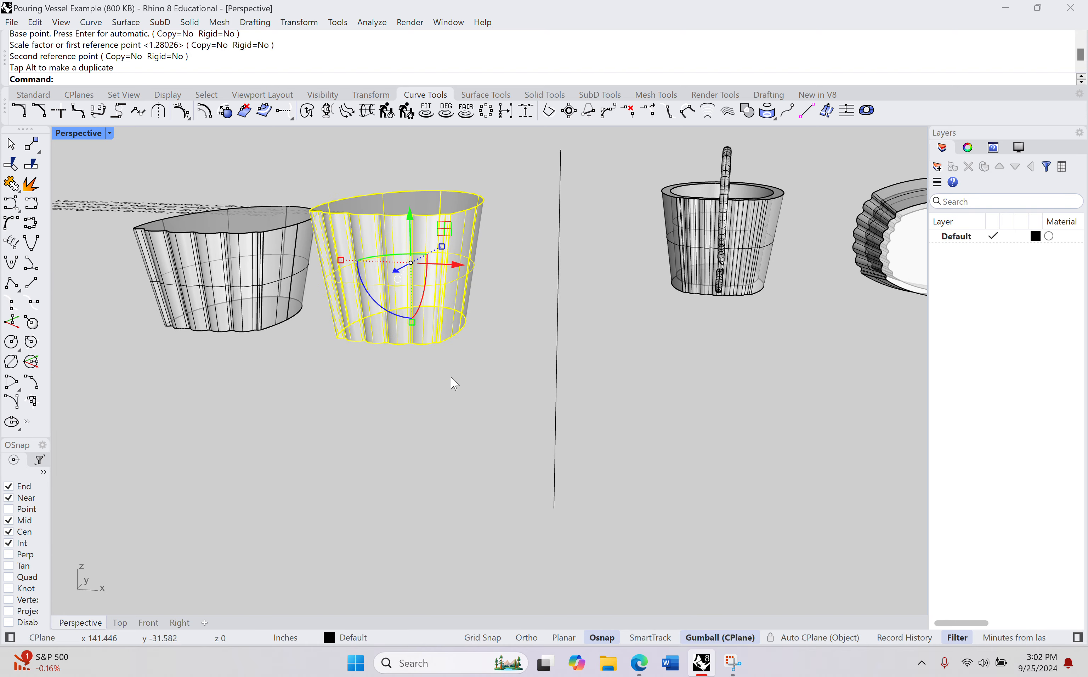
{"action": "right_click_drag", "start_coordinate": [452, 381], "coordinate": [463, 391]}
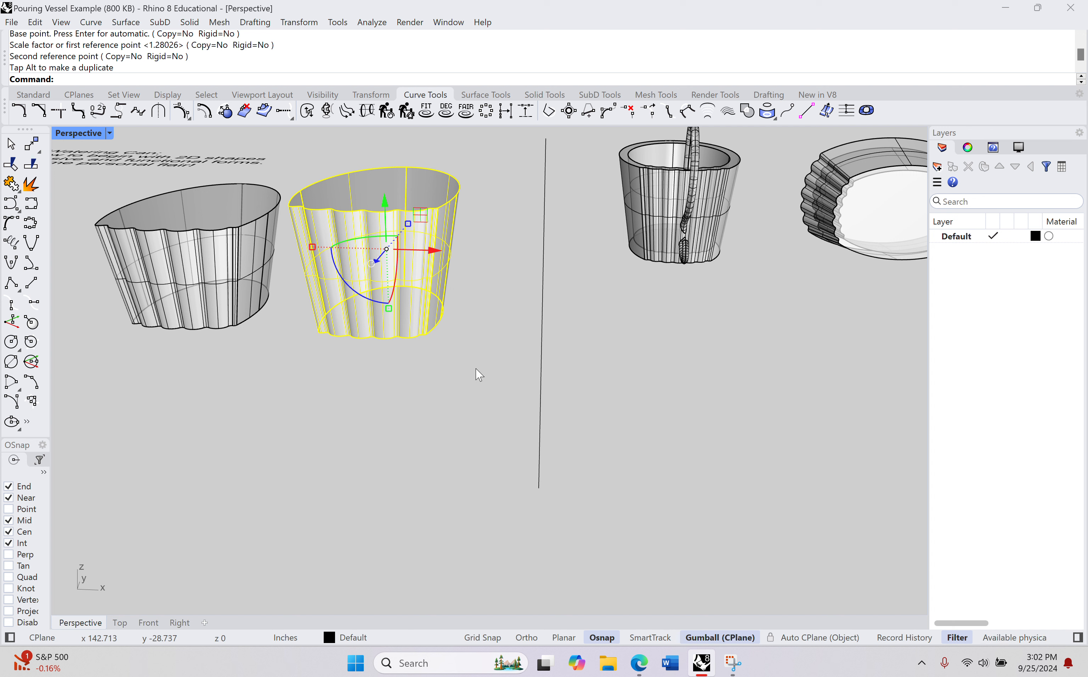
{"action": "type", "text": "ale"}
{"action": "key", "text": "Return"}
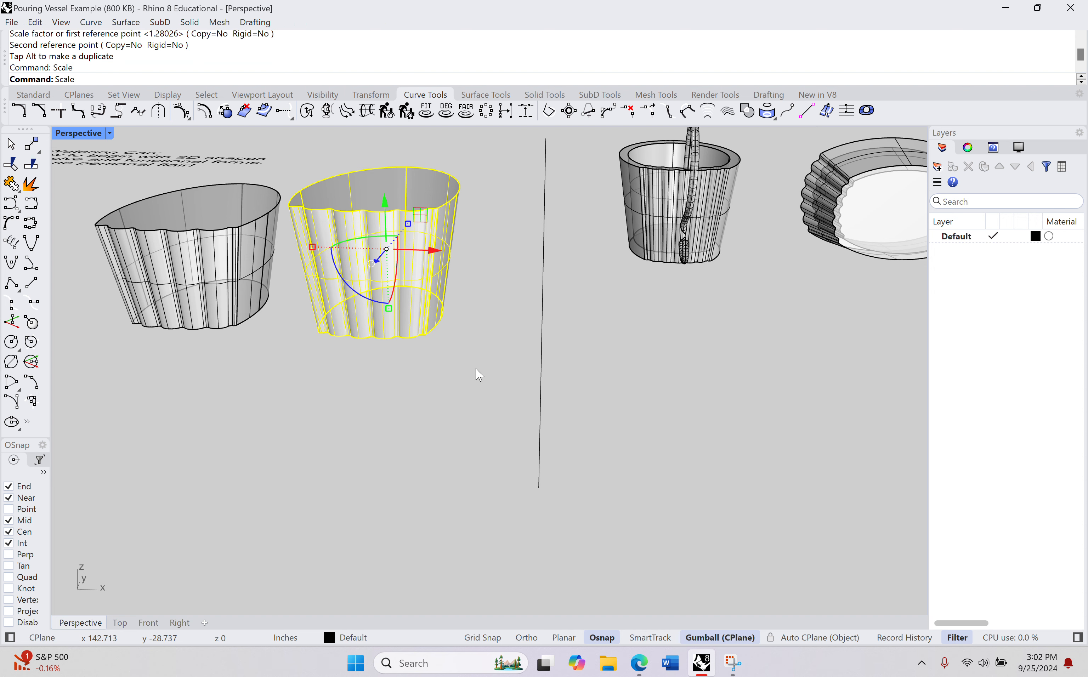
{"action": "left_click", "coordinate": [539, 488]}
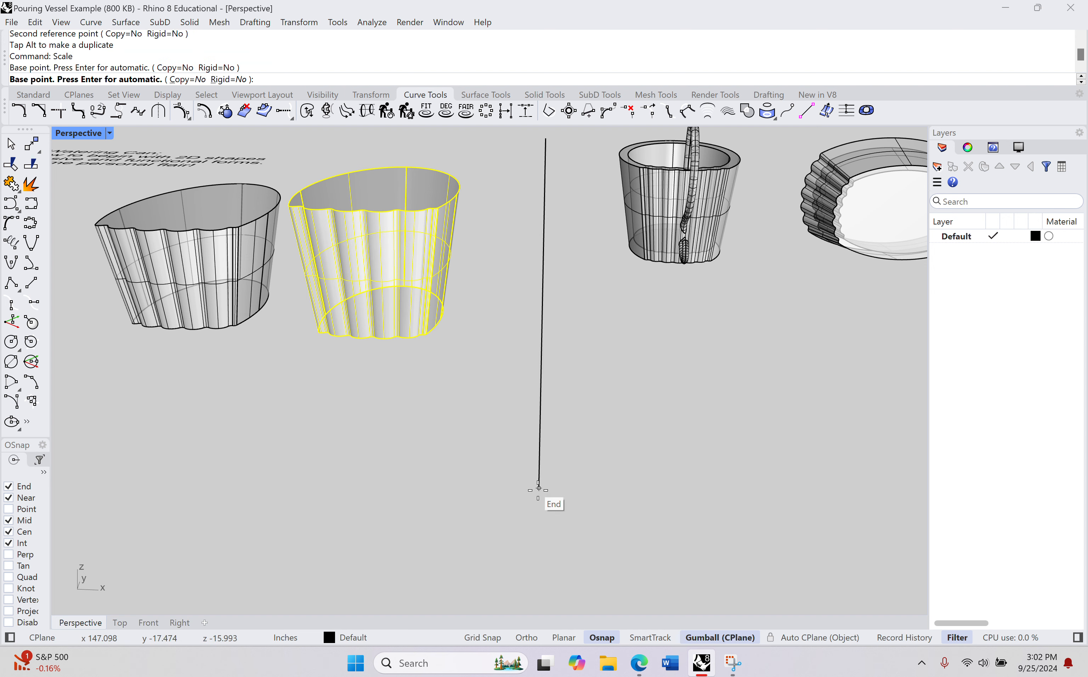
{"action": "left_click", "coordinate": [546, 138]}
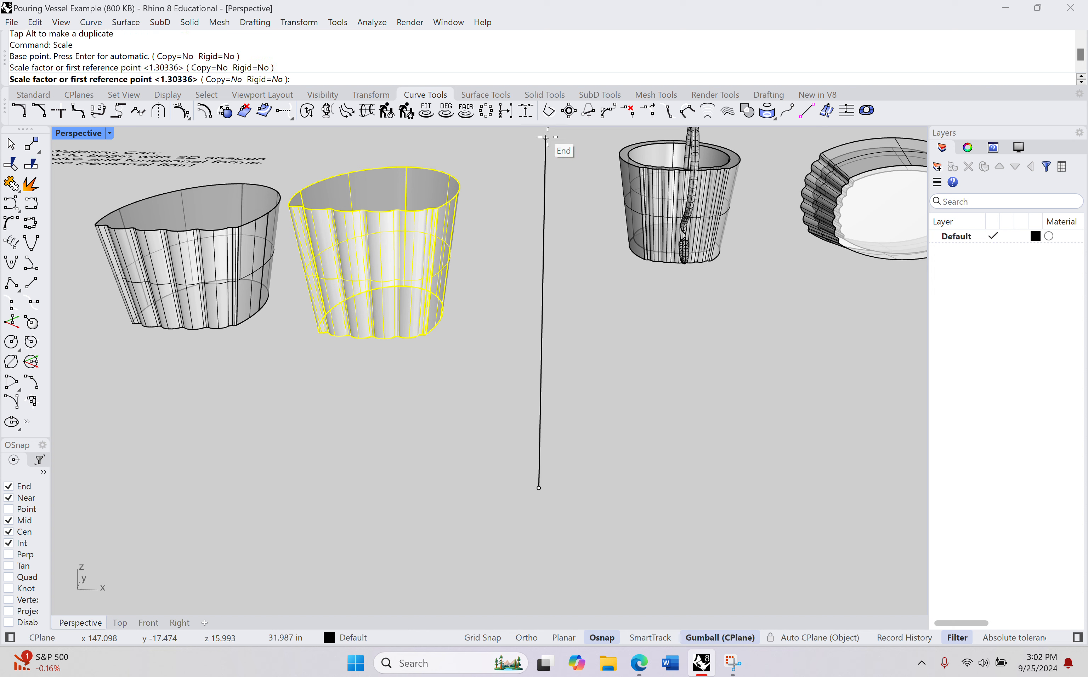
{"action": "left_click", "coordinate": [547, 181]}
{"action": "left_click", "coordinate": [546, 181]}
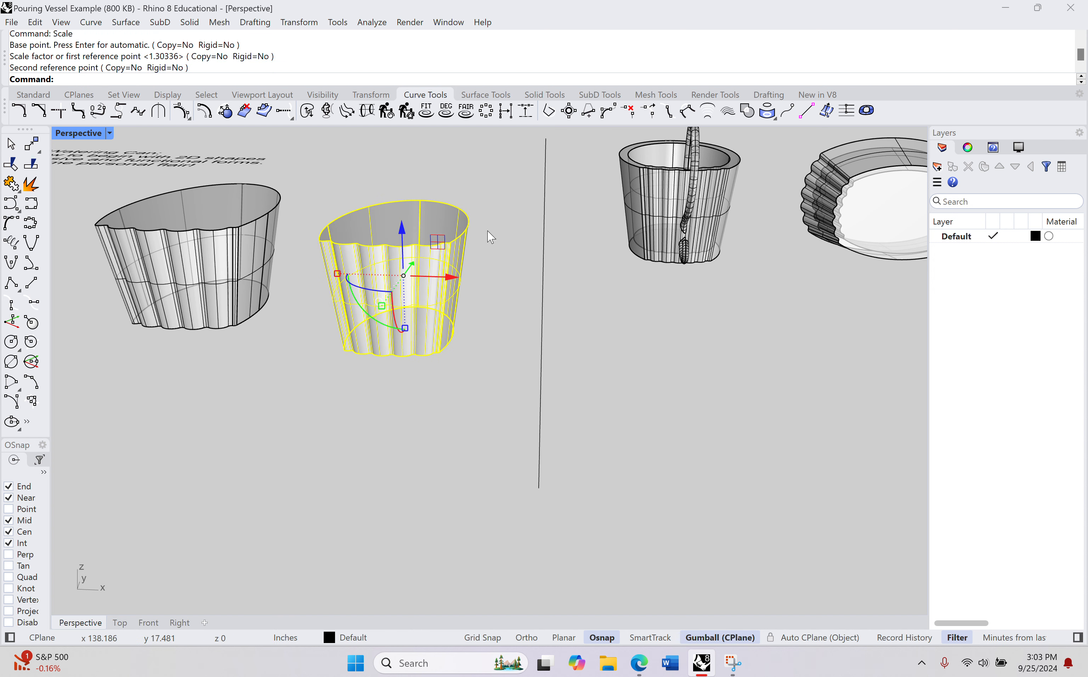
Step: Stretch the shrunken copy vertically with Scale1D, using the guide line's two ends and a second reference point above its upper end
{"action": "mouse_move", "coordinate": [488, 236]}
{"action": "right_mouse_down"}
{"action": "mouse_move", "coordinate": [487, 252]}
{"action": "mouse_move", "coordinate": [486, 233]}
{"action": "right_mouse_up"}
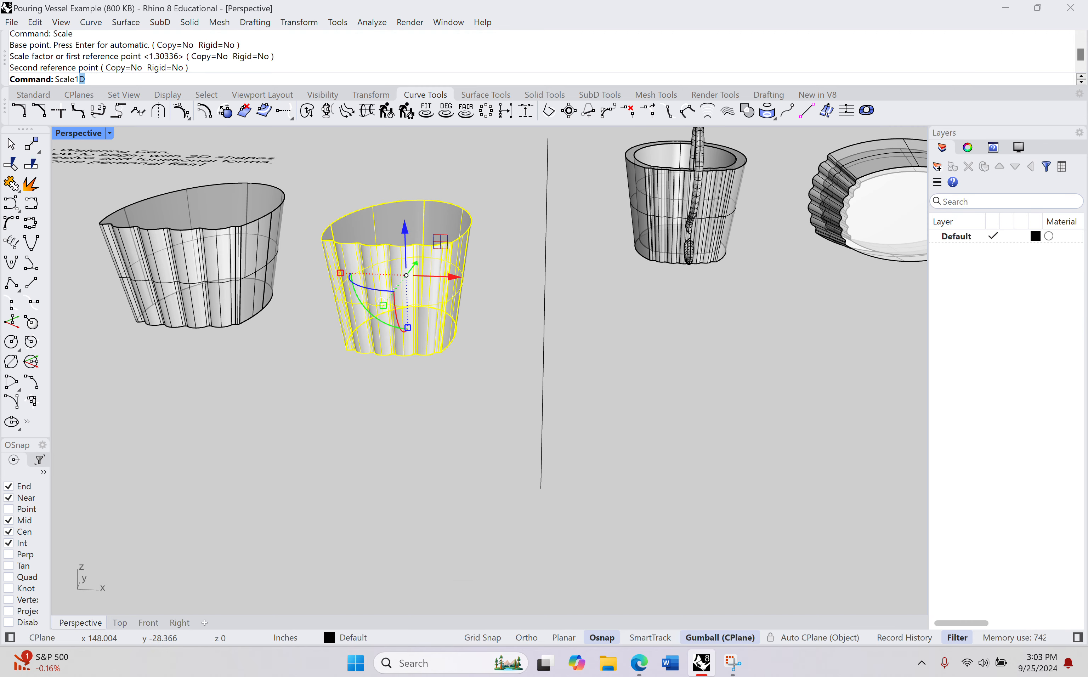
{"action": "type", "text": "Scale1"}
{"action": "key", "text": "Return"}
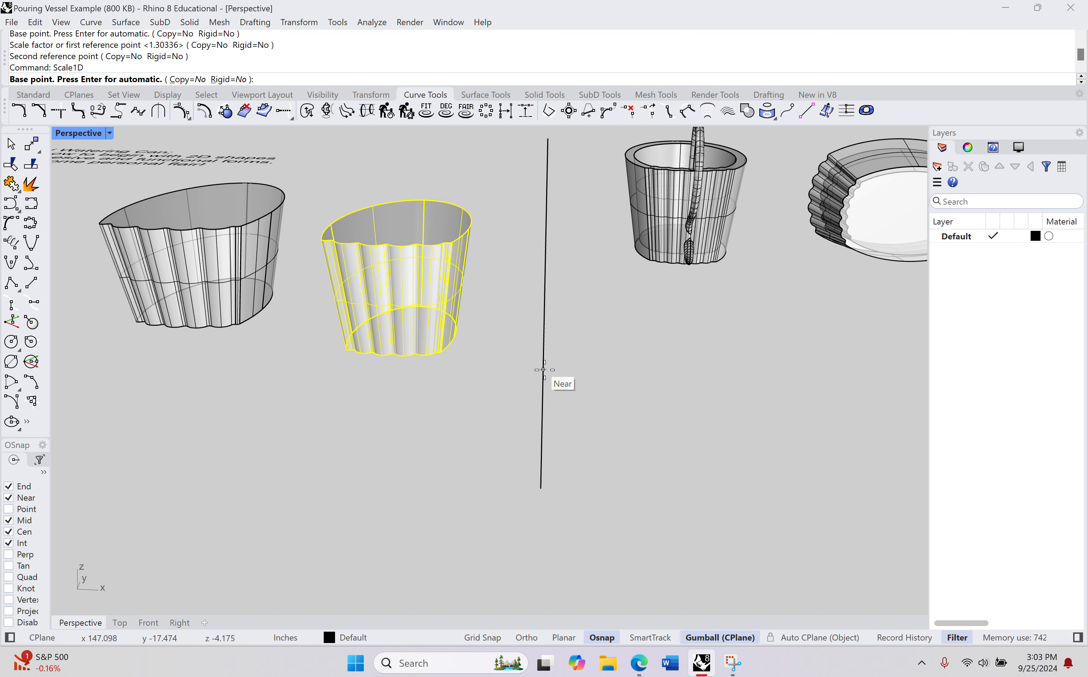
{"action": "left_click", "coordinate": [541, 490]}
{"action": "right_click_drag", "start_coordinate": [592, 279], "coordinate": [601, 276]}
{"action": "right_click_drag", "start_coordinate": [602, 276], "coordinate": [586, 338], "text": "shift"}
{"action": "left_click", "coordinate": [531, 192]}
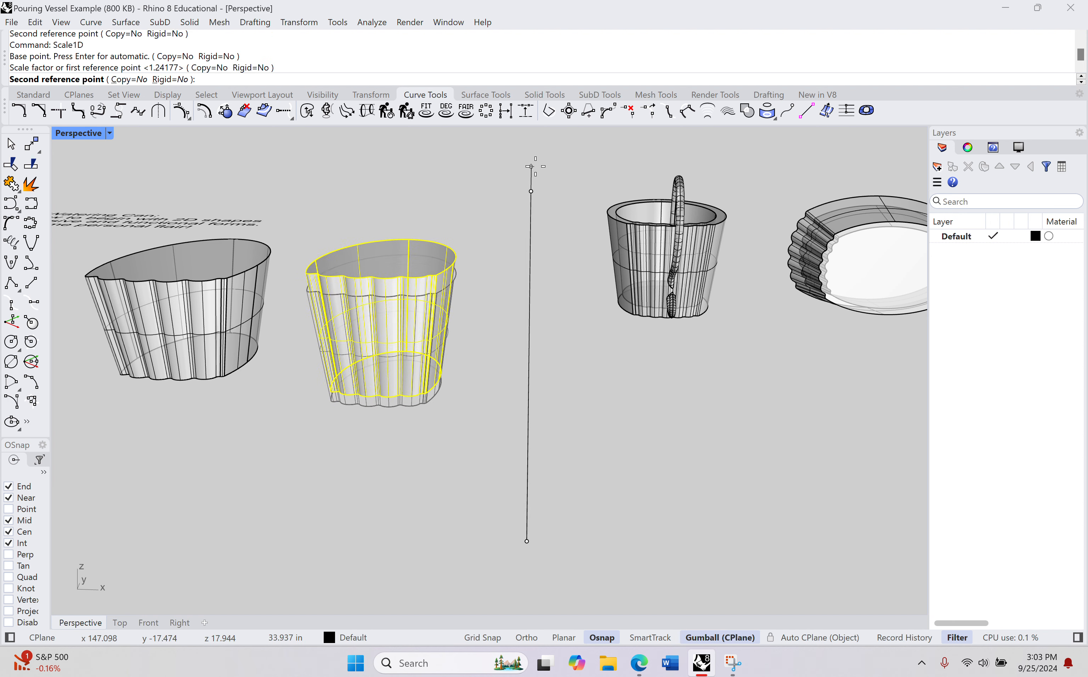
{"action": "left_click", "coordinate": [532, 146]}
Step: Move the stretched copy along X into the original vessel and fine-tune its position so that it sits inside the walls
{"action": "right_click_drag", "start_coordinate": [383, 418], "coordinate": [539, 452]}
{"action": "left_click_drag", "start_coordinate": [556, 324], "coordinate": [364, 335]}
{"action": "right_click_drag", "start_coordinate": [364, 335], "coordinate": [241, 366]}
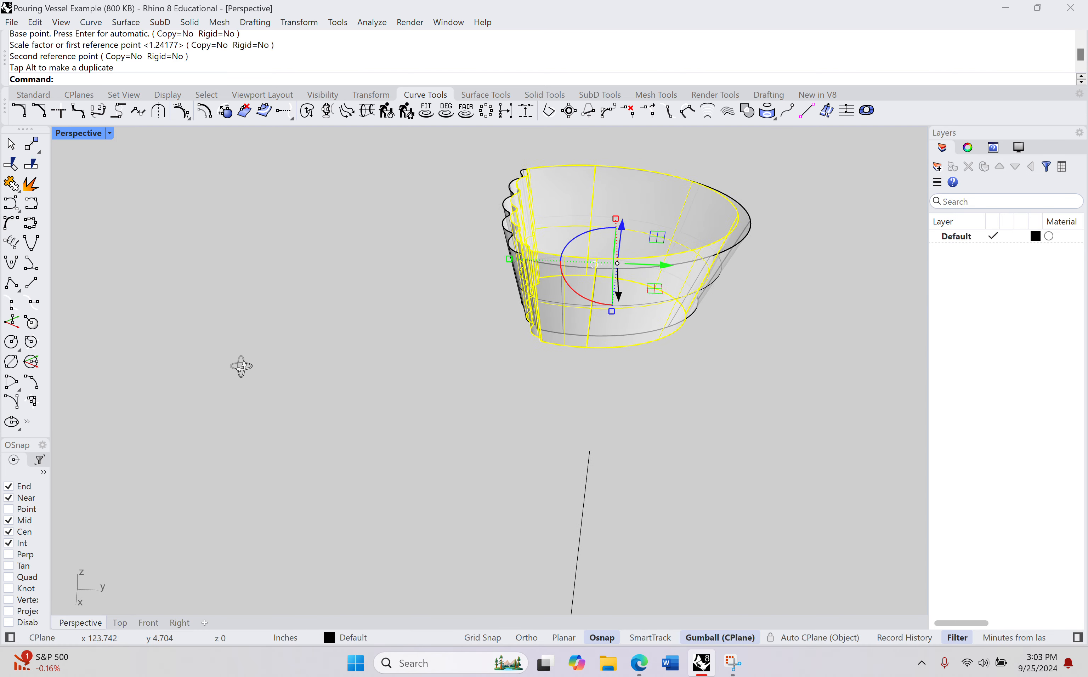
{"action": "right_click_drag", "start_coordinate": [431, 323], "coordinate": [563, 284]}
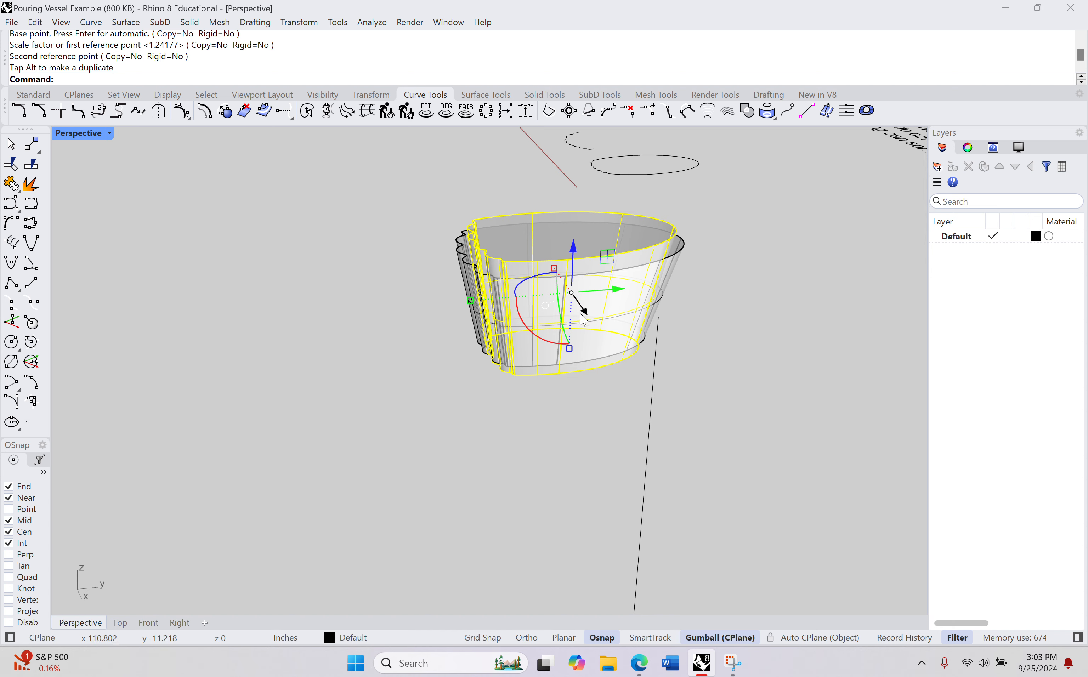
{"action": "left_click_drag", "start_coordinate": [581, 315], "coordinate": [575, 306]}
{"action": "right_click_drag", "start_coordinate": [554, 363], "coordinate": [603, 470]}
{"action": "scroll", "coordinate": [565, 351], "scroll_direction": "up", "scroll_amount": 7}
{"action": "left_click_drag", "start_coordinate": [550, 315], "coordinate": [558, 312]}
{"action": "right_click_drag", "start_coordinate": [557, 385], "coordinate": [614, 449]}
{"action": "right_click_drag", "start_coordinate": [497, 480], "coordinate": [858, 507], "text": "shift"}
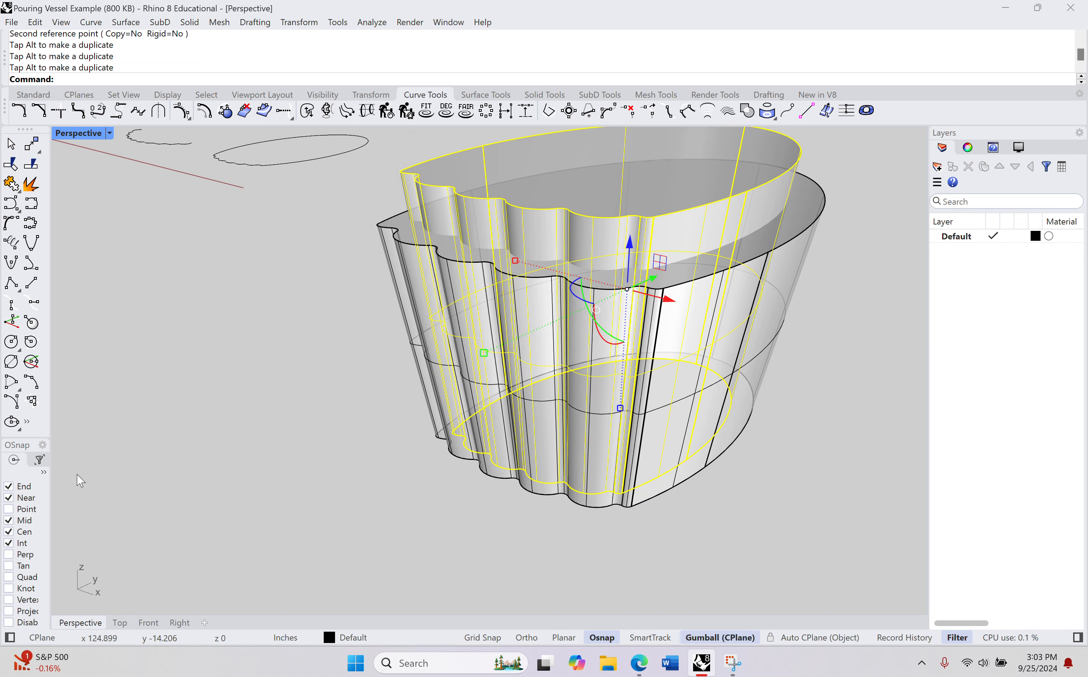
Step: Nudge the inner copy sideways and raise it slightly along Z to leave wall and floor thickness, then clear the selection
{"action": "right_click_drag", "start_coordinate": [449, 439], "coordinate": [647, 443]}
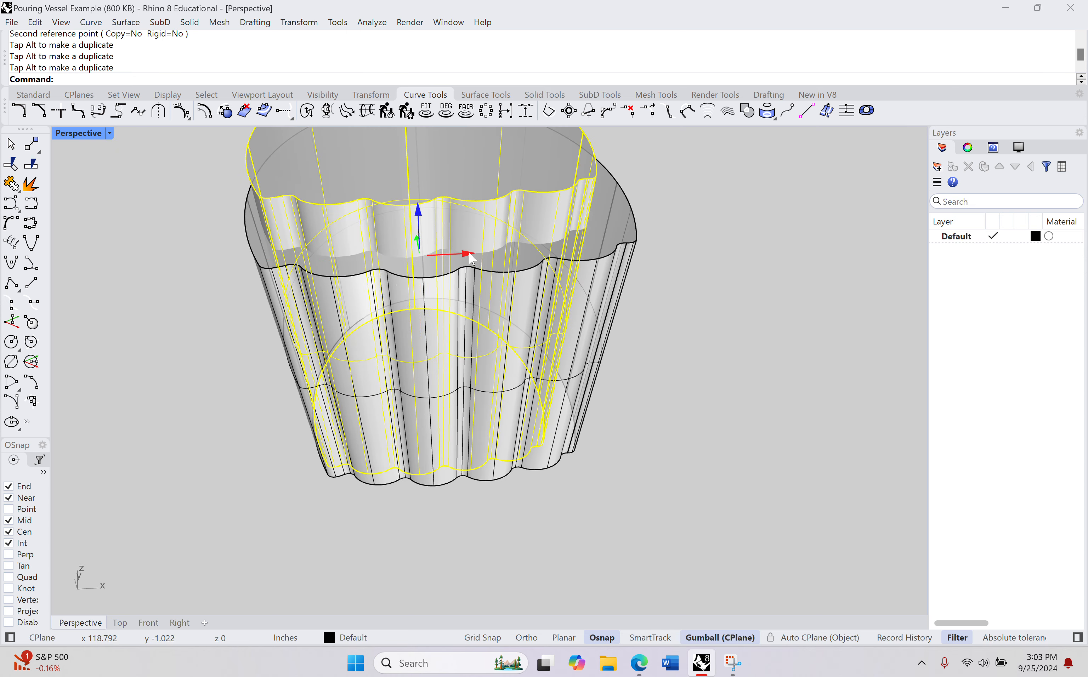
{"action": "left_click_drag", "start_coordinate": [469, 253], "coordinate": [478, 253]}
{"action": "right_click_drag", "start_coordinate": [393, 464], "coordinate": [422, 342]}
{"action": "left_click_drag", "start_coordinate": [425, 251], "coordinate": [424, 225]}
{"action": "mouse_move", "coordinate": [449, 384]}
{"action": "right_mouse_down"}
{"action": "mouse_move", "coordinate": [457, 357]}
{"action": "mouse_move", "coordinate": [413, 369]}
{"action": "mouse_move", "coordinate": [408, 386]}
{"action": "mouse_move", "coordinate": [414, 397]}
{"action": "mouse_move", "coordinate": [464, 390]}
{"action": "right_mouse_up"}
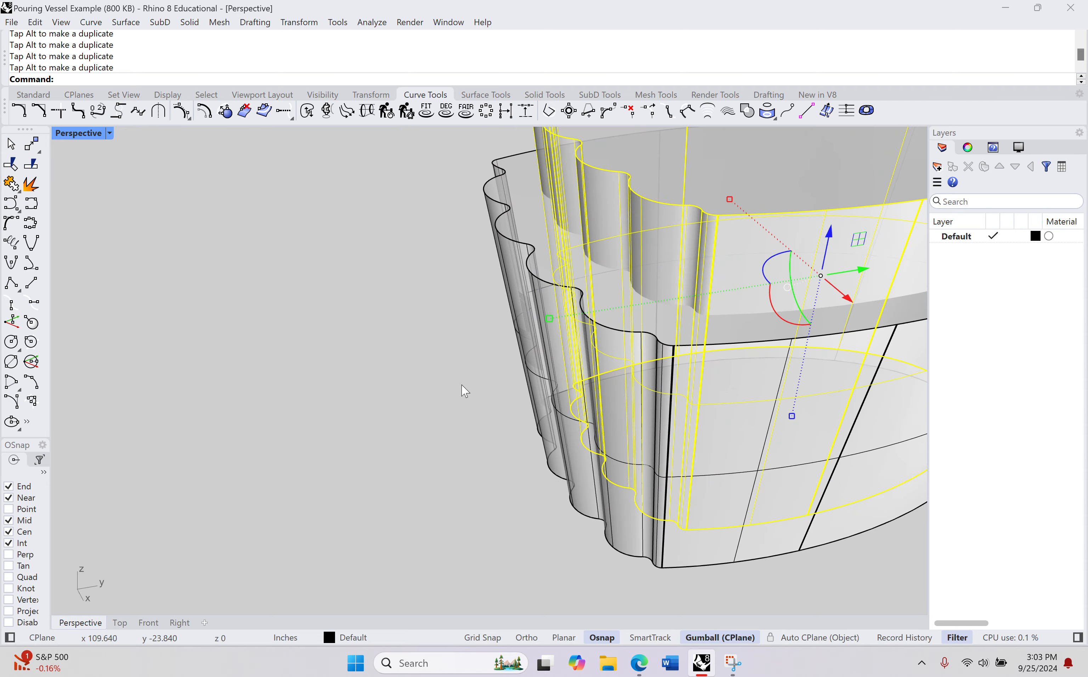
{"action": "scroll", "coordinate": [464, 389], "scroll_direction": "down", "scroll_amount": 4}
{"action": "right_click_drag", "start_coordinate": [642, 371], "coordinate": [428, 423], "text": "shift"}
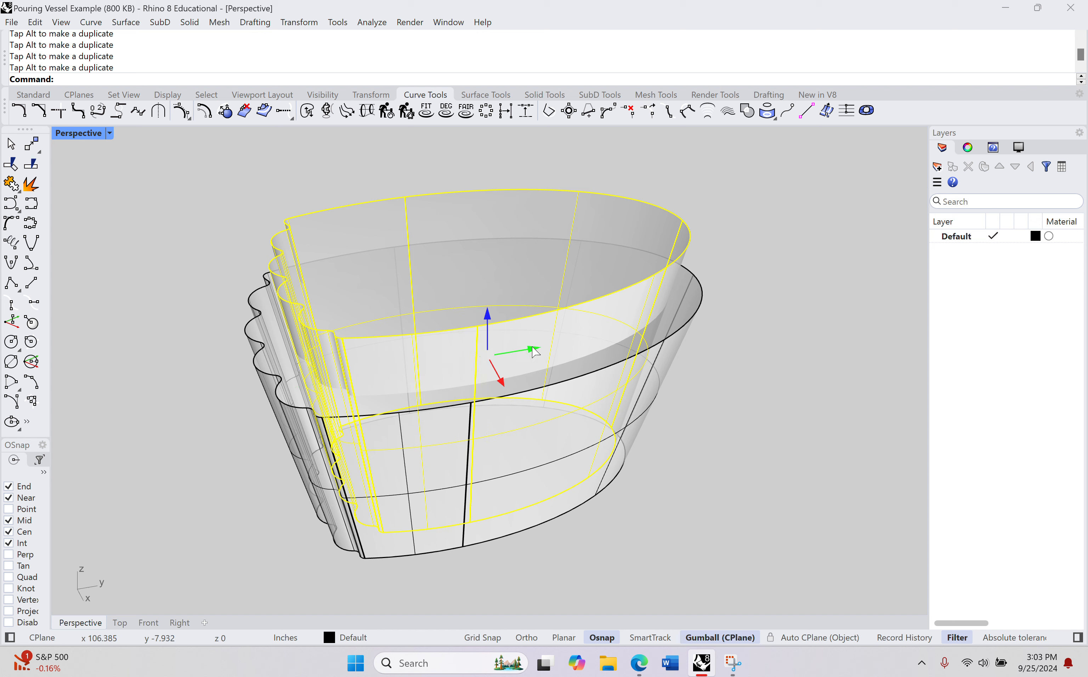
{"action": "left_click_drag", "start_coordinate": [535, 351], "coordinate": [536, 357]}
{"action": "right_click_drag", "start_coordinate": [517, 354], "coordinate": [344, 379]}
{"action": "right_click_drag", "start_coordinate": [391, 474], "coordinate": [391, 273], "text": "shift"}
{"action": "right_click_drag", "start_coordinate": [554, 418], "coordinate": [717, 413]}
{"action": "left_click", "coordinate": [716, 414]}
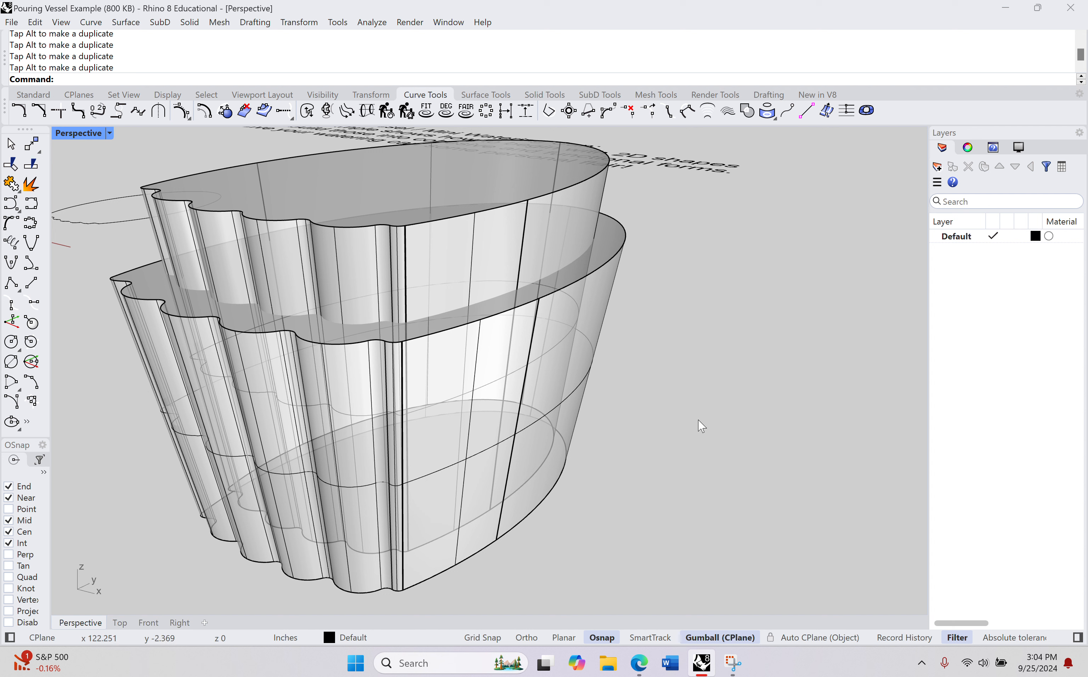
Step: Hollow the original vessel by running Boolean2Objects on the inner copy and the outer body, accepting the B minus A result
{"action": "type", "text": "Boo"}
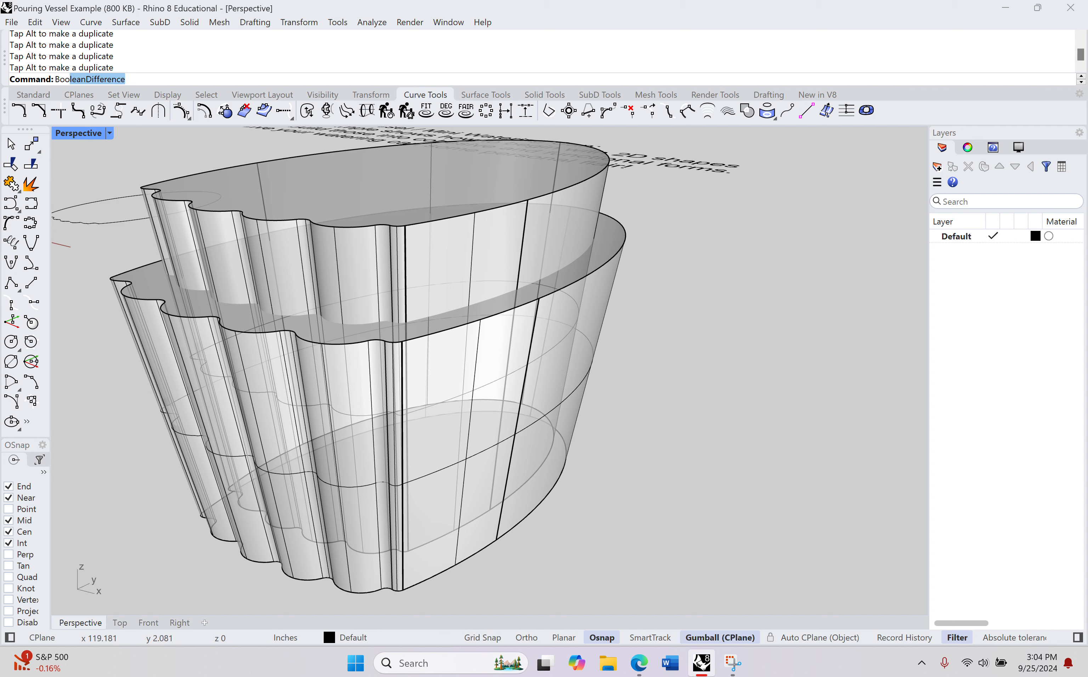
{"action": "type", "text": "lean2"}
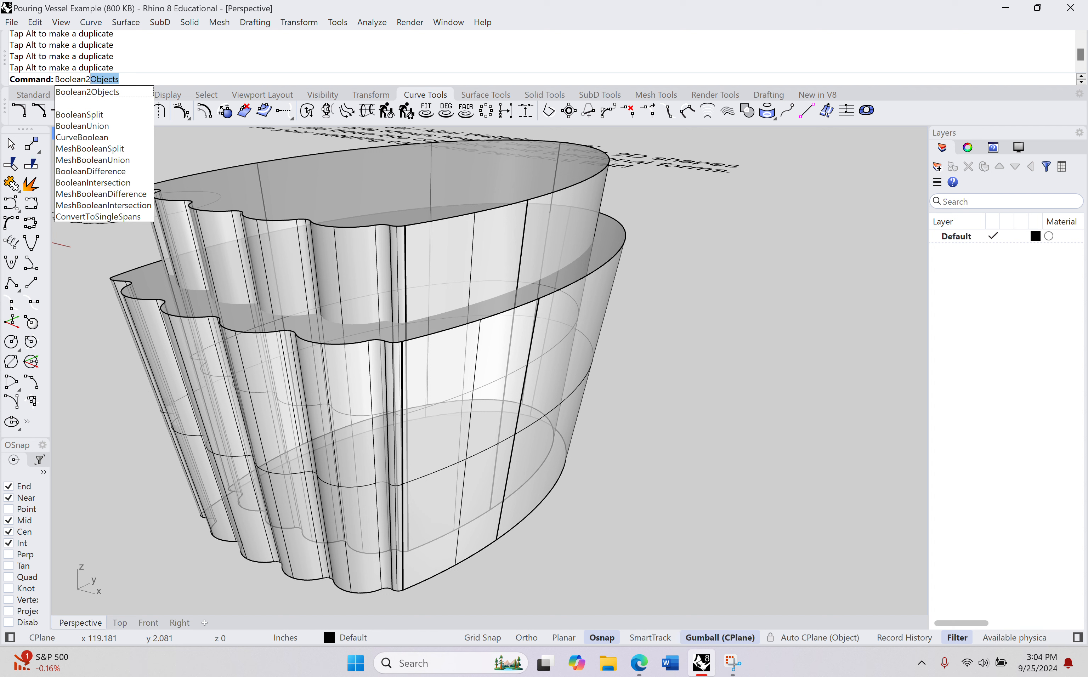
{"action": "key", "text": "Return"}
{"action": "right_click_drag", "start_coordinate": [641, 225], "coordinate": [680, 248]}
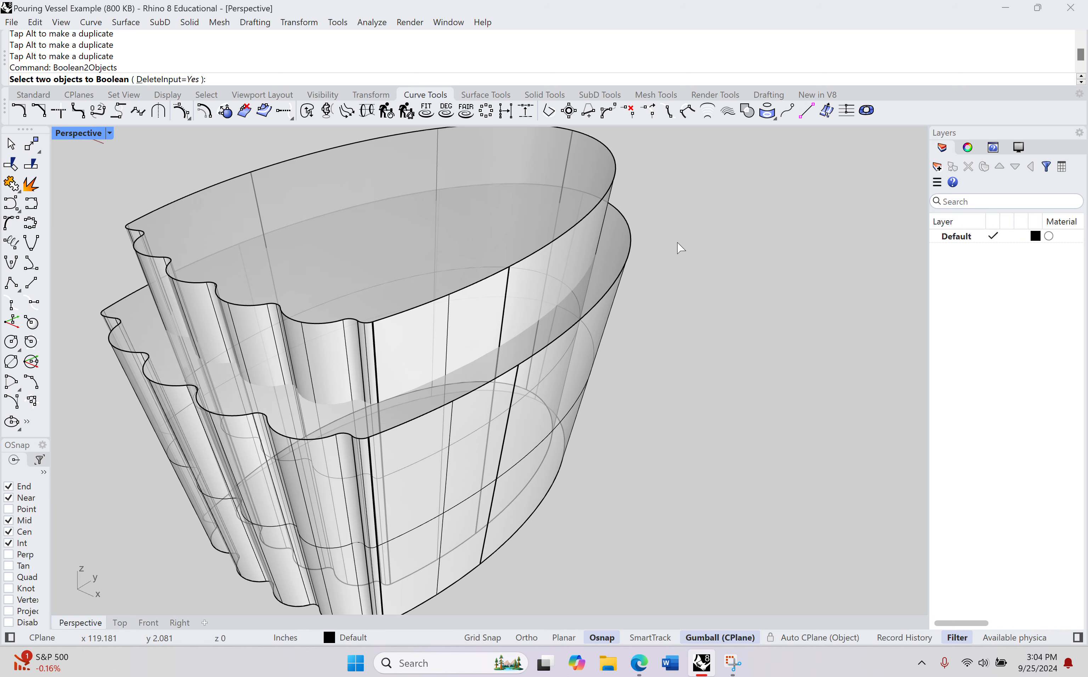
{"action": "left_click", "coordinate": [591, 159]}
{"action": "left_click", "coordinate": [622, 240]}
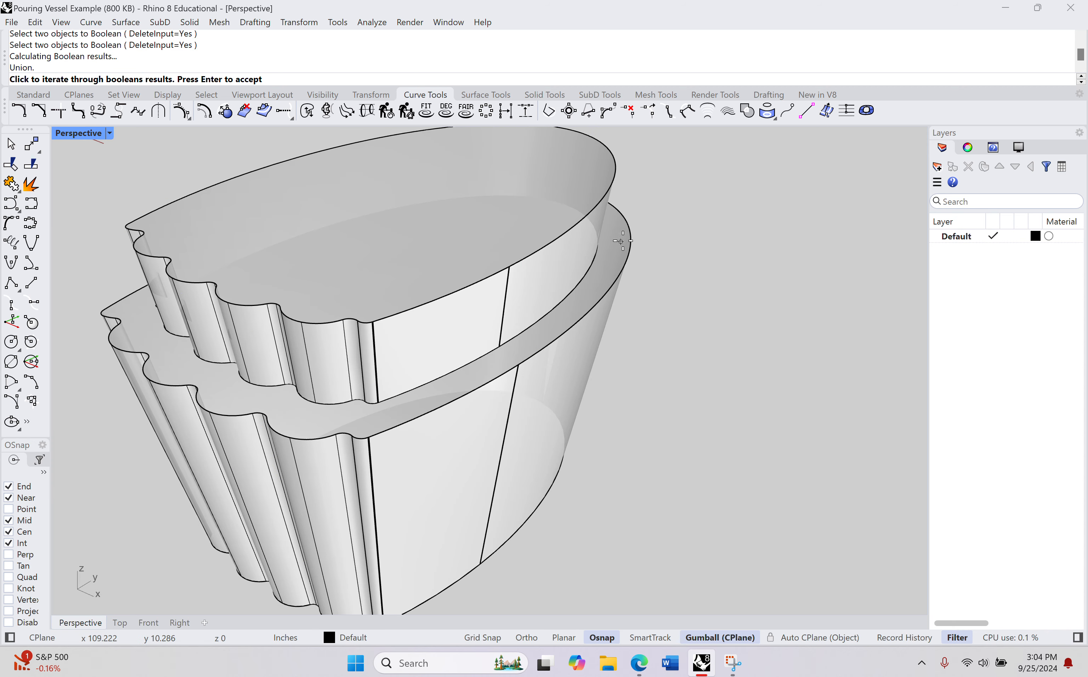
{"action": "left_click", "coordinate": [778, 322]}
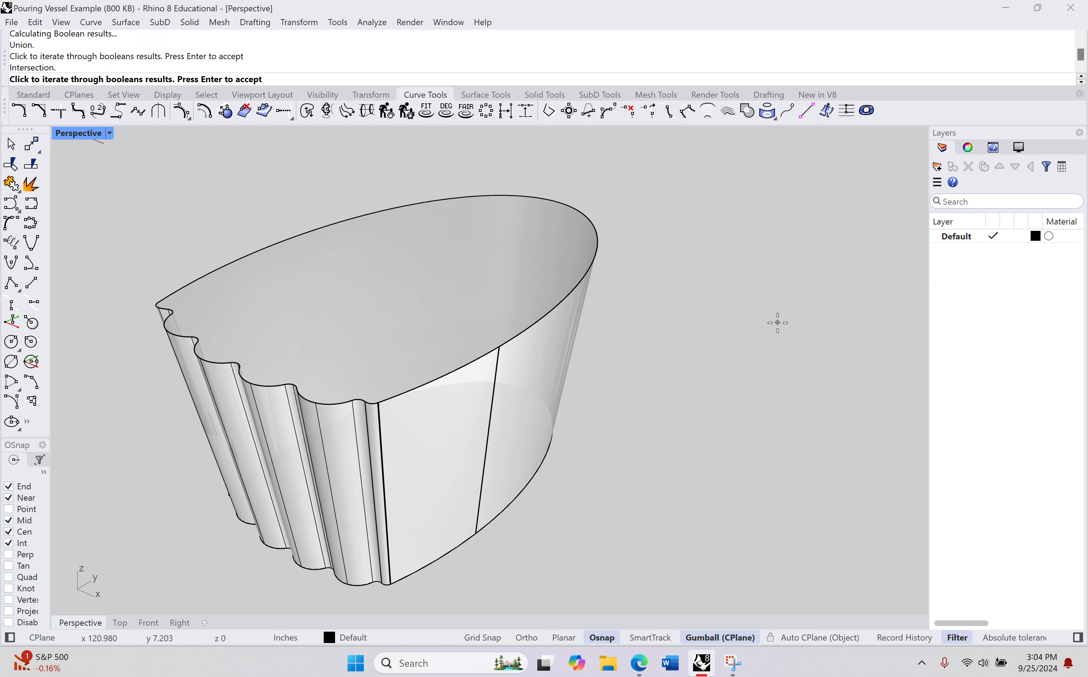
{"action": "left_click", "coordinate": [778, 323]}
{"action": "left_click", "coordinate": [778, 322]}
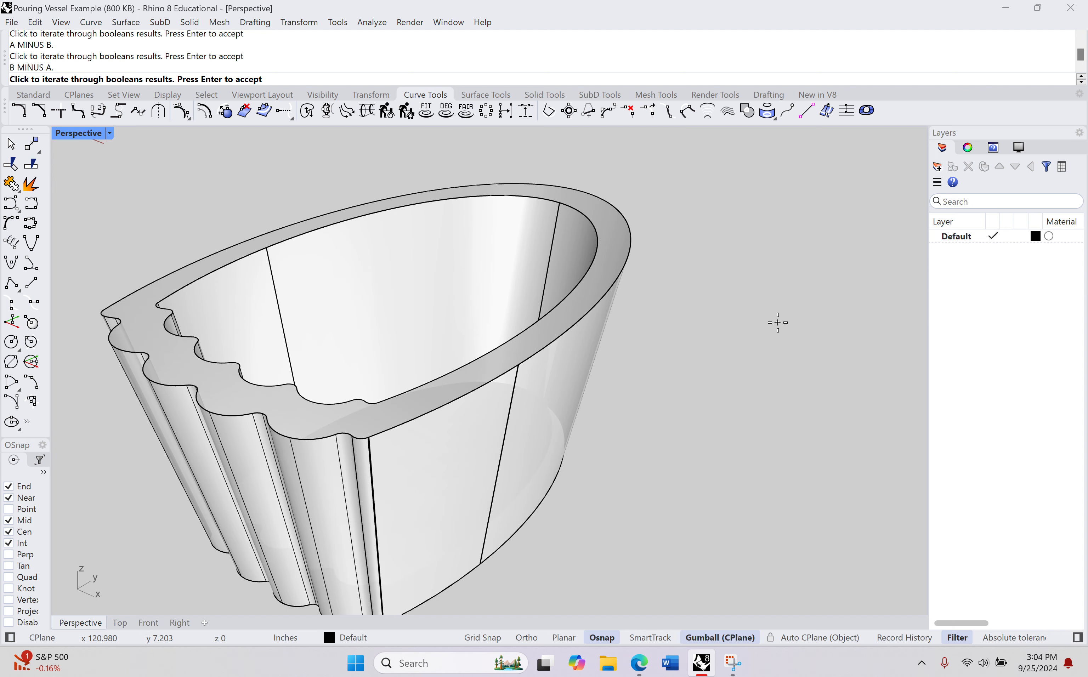
{"action": "right_click_drag", "start_coordinate": [778, 322], "coordinate": [715, 299]}
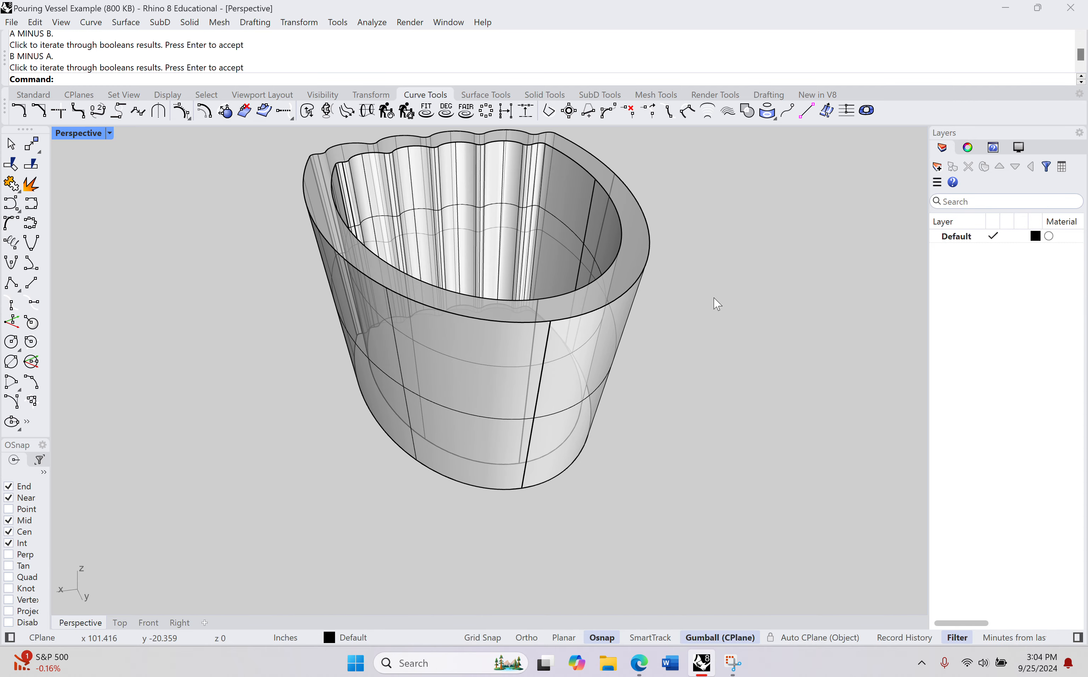
Step: Inspect the hollowed vessel's interior and select it to check its object type in the command history
{"action": "right_click_drag", "start_coordinate": [717, 304], "coordinate": [627, 318]}
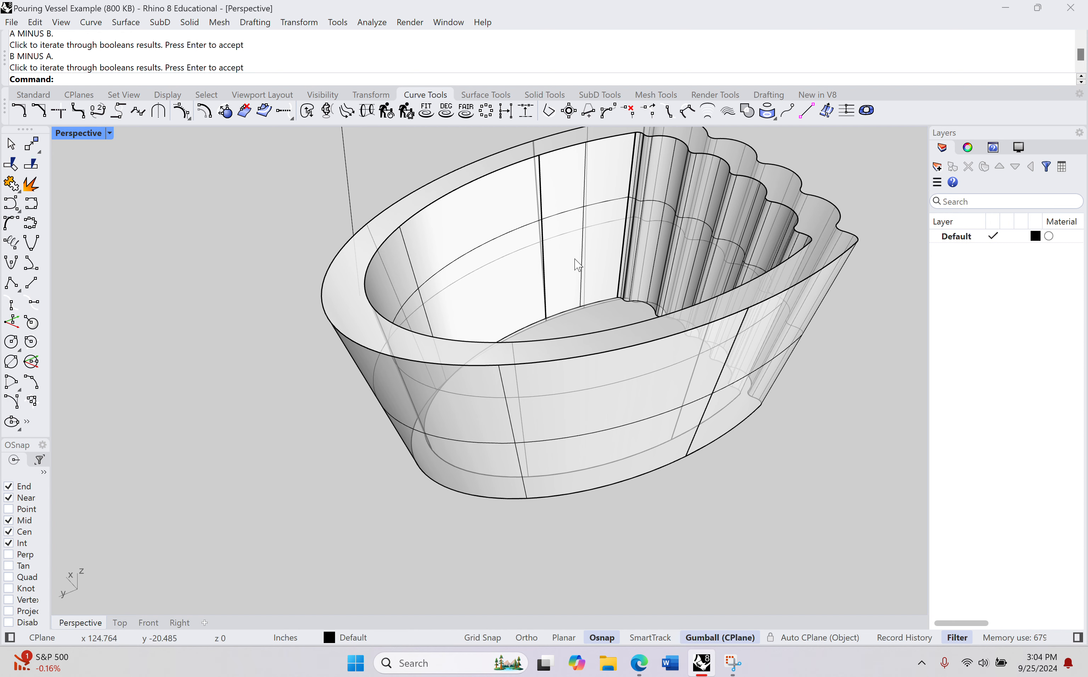
{"action": "scroll", "coordinate": [596, 269], "scroll_direction": "down", "scroll_amount": 5}
{"action": "left_click", "coordinate": [563, 304]}
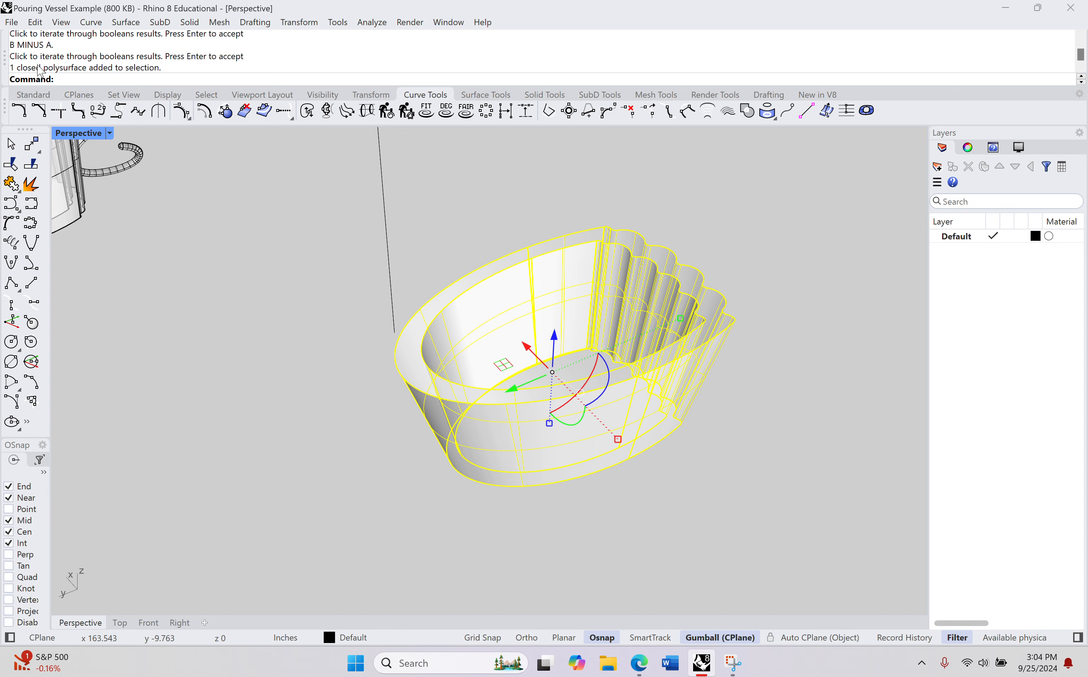
Step: Deselect the hollowed vessel and delete the leftover straight line standing beside it
{"action": "right_click_drag", "start_coordinate": [522, 286], "coordinate": [382, 277]}
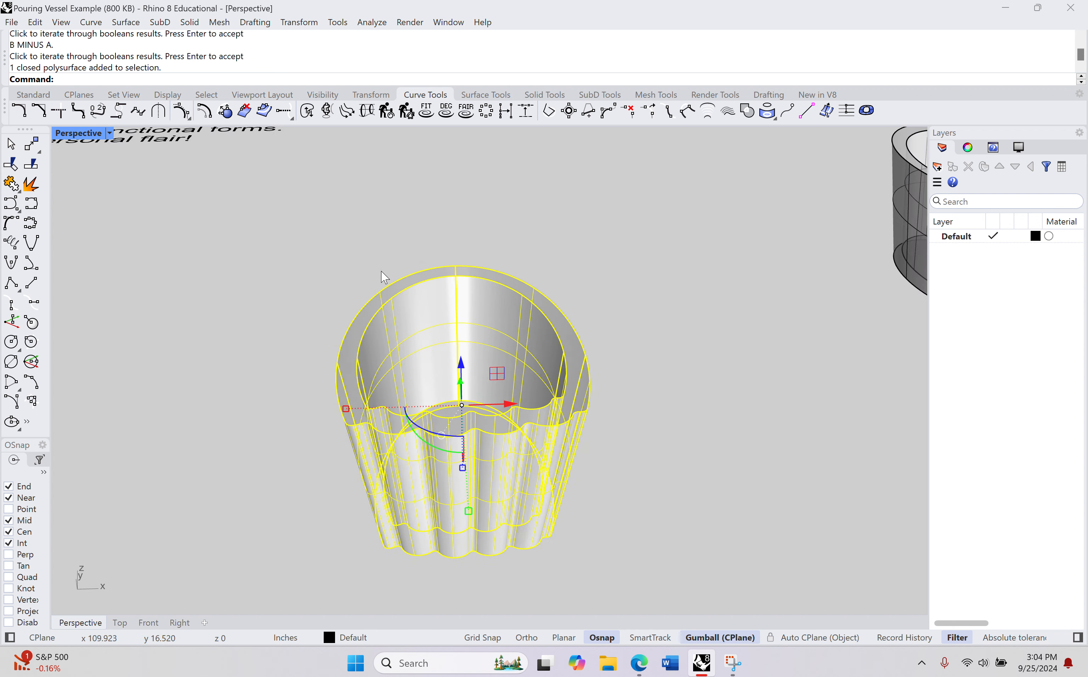
{"action": "left_click", "coordinate": [675, 366]}
{"action": "right_click_drag", "start_coordinate": [668, 389], "coordinate": [377, 345]}
{"action": "scroll", "coordinate": [663, 378], "scroll_direction": "down", "scroll_amount": 10}
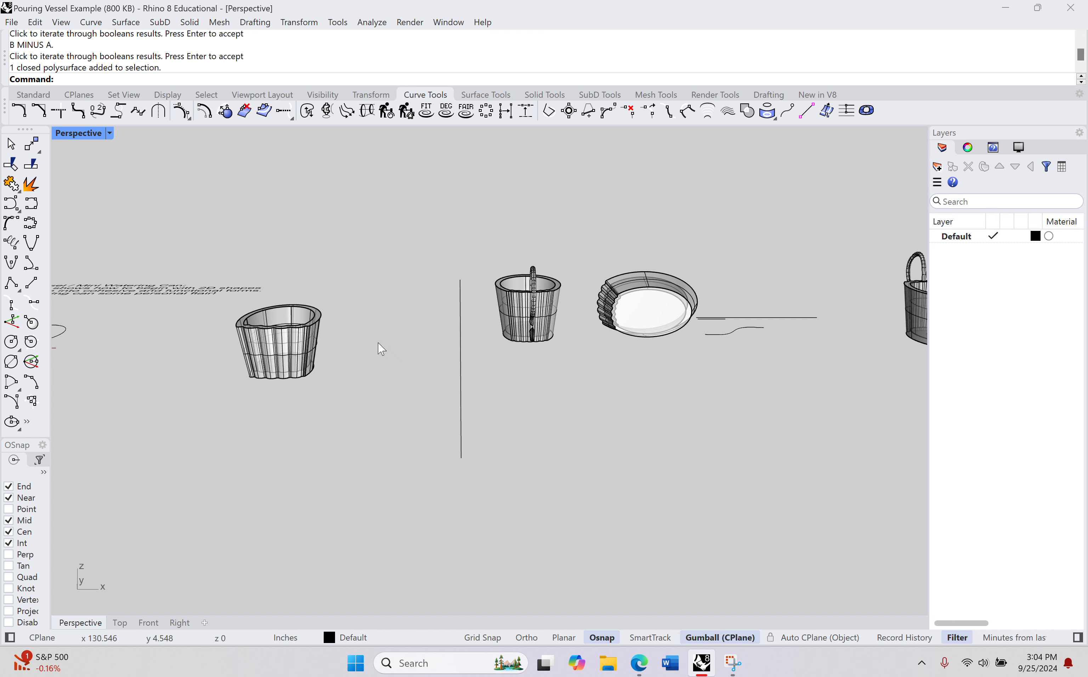
{"action": "left_click", "coordinate": [461, 382]}
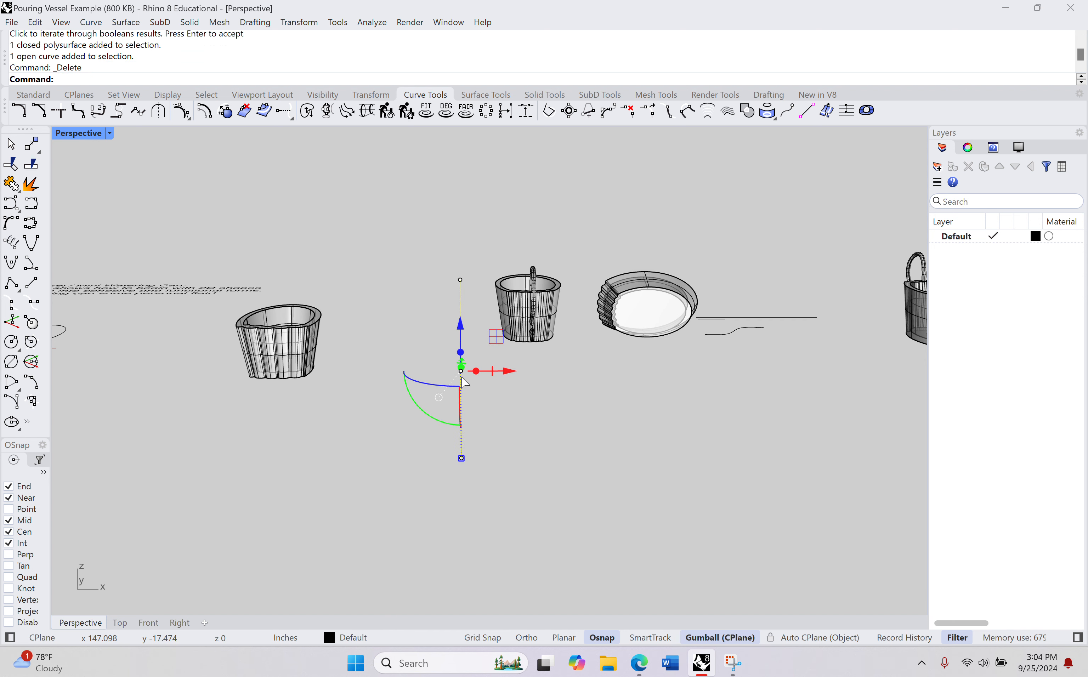
{"action": "key", "text": "Delete"}
Step: Move the hollowed vessel across to sit just in front of the example vessel with the handle, then deselect it
{"action": "mouse_move", "coordinate": [464, 381]}
{"action": "right_mouse_down"}
{"action": "mouse_move", "coordinate": [488, 364]}
{"action": "mouse_move", "coordinate": [483, 391]}
{"action": "mouse_move", "coordinate": [433, 355]}
{"action": "mouse_move", "coordinate": [437, 365]}
{"action": "mouse_move", "coordinate": [498, 364]}
{"action": "right_mouse_up"}
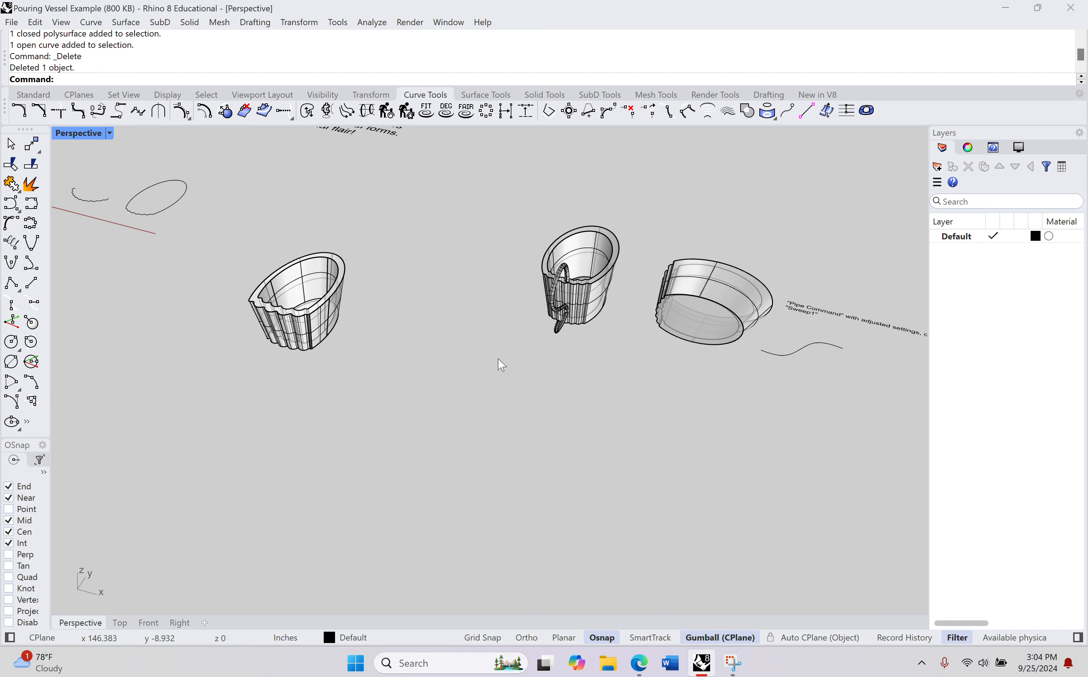
{"action": "left_click", "coordinate": [348, 309]}
{"action": "left_click_drag", "start_coordinate": [348, 316], "coordinate": [645, 425]}
{"action": "right_click_drag", "start_coordinate": [645, 425], "coordinate": [654, 393], "text": "shift"}
{"action": "scroll", "coordinate": [575, 376], "scroll_direction": "down", "scroll_amount": 4}
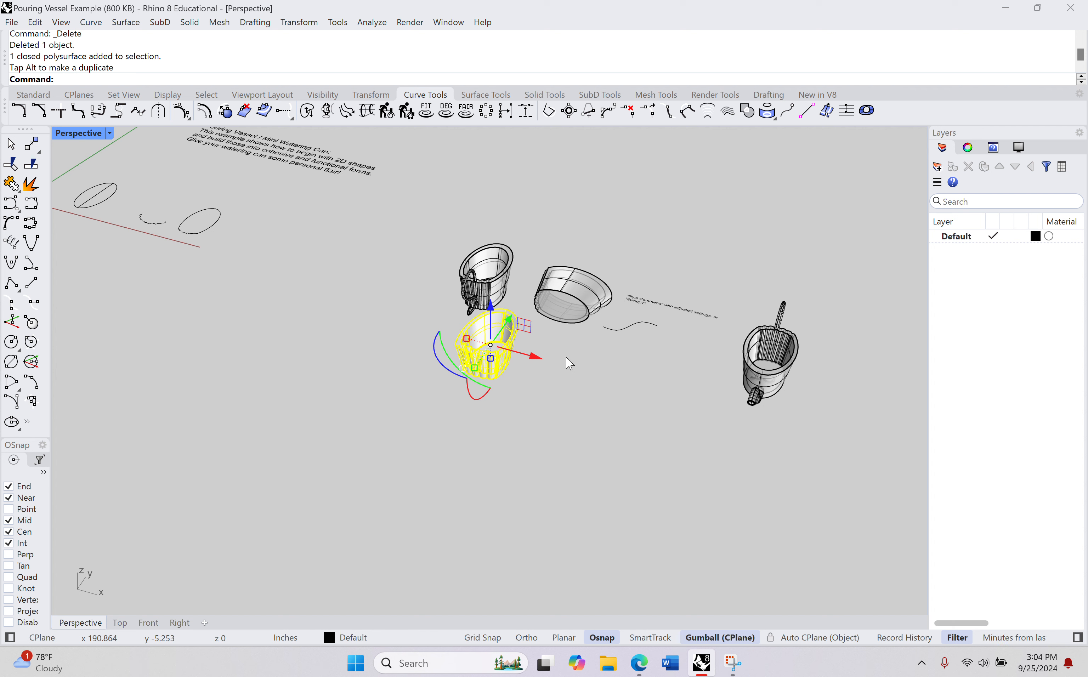
{"action": "key", "text": "Escape"}
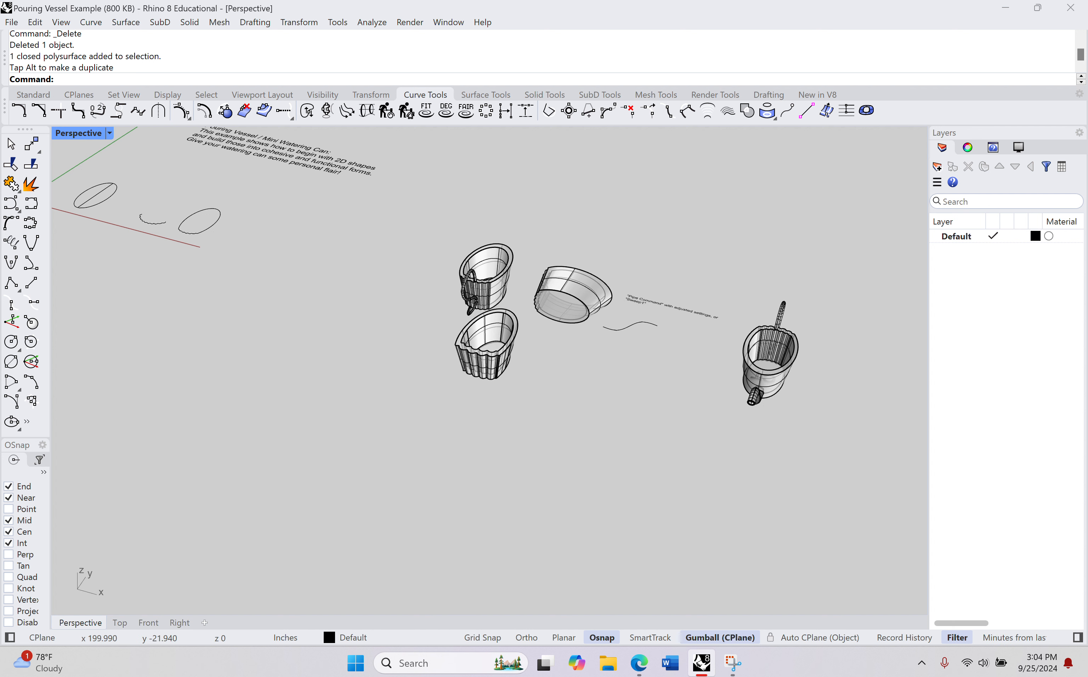
Step: Show all hidden objects and move the hollowed vessel forward into the open area clear of the other models
{"action": "key", "text": "Return"}
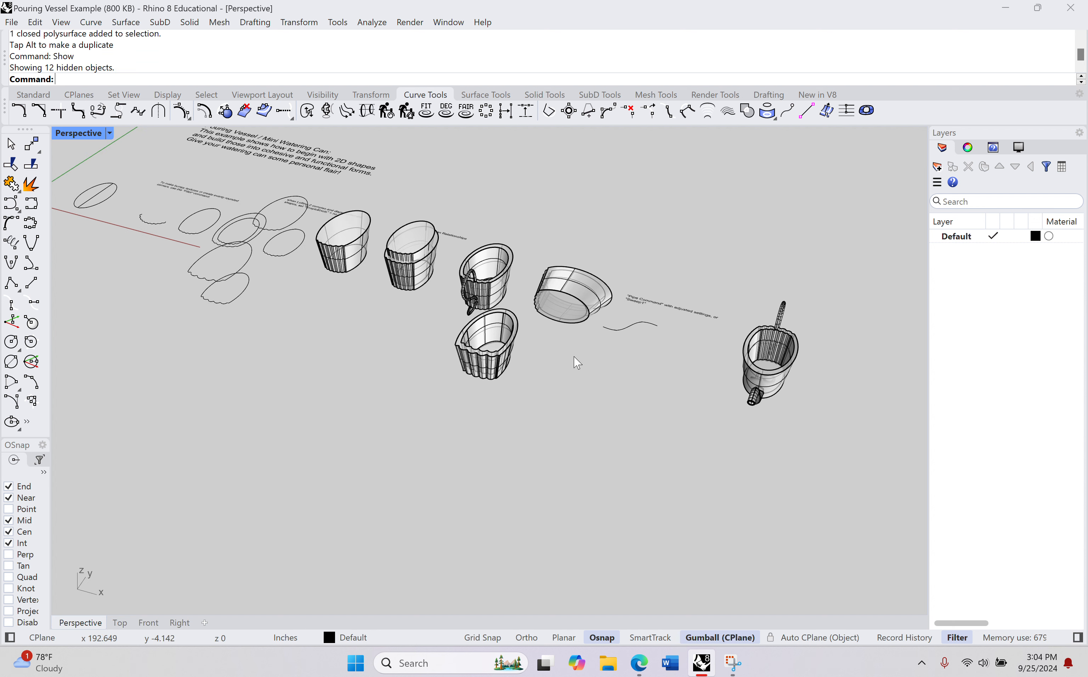
{"action": "right_click_drag", "start_coordinate": [573, 362], "coordinate": [469, 308], "text": "shift"}
{"action": "left_click", "coordinate": [396, 291]}
{"action": "left_click_drag", "start_coordinate": [414, 289], "coordinate": [412, 374]}
{"action": "scroll", "coordinate": [344, 342], "scroll_direction": "up", "scroll_amount": 4}
{"action": "scroll", "coordinate": [347, 347], "scroll_direction": "up", "scroll_amount": 3}
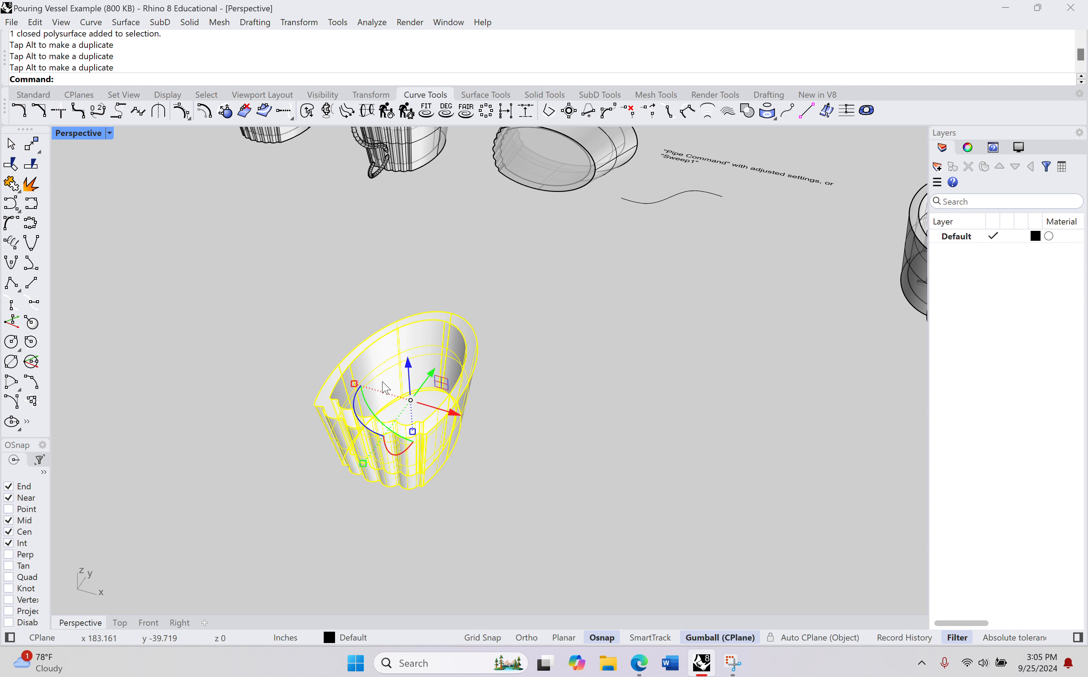
Step: Copy and paste the hollowed vessel in place, and move the duplicate along X beside the original
{"action": "left_click", "coordinate": [119, 623]}
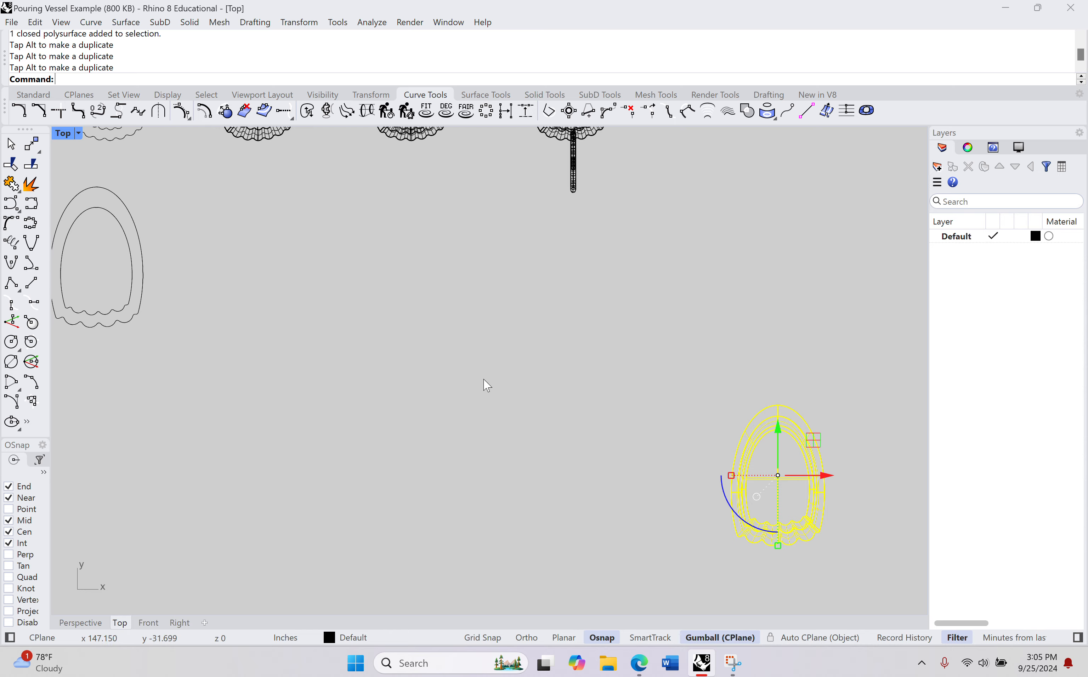
{"action": "scroll", "coordinate": [486, 384], "scroll_direction": "down", "scroll_amount": 3}
{"action": "right_click_drag", "start_coordinate": [539, 388], "coordinate": [287, 245]}
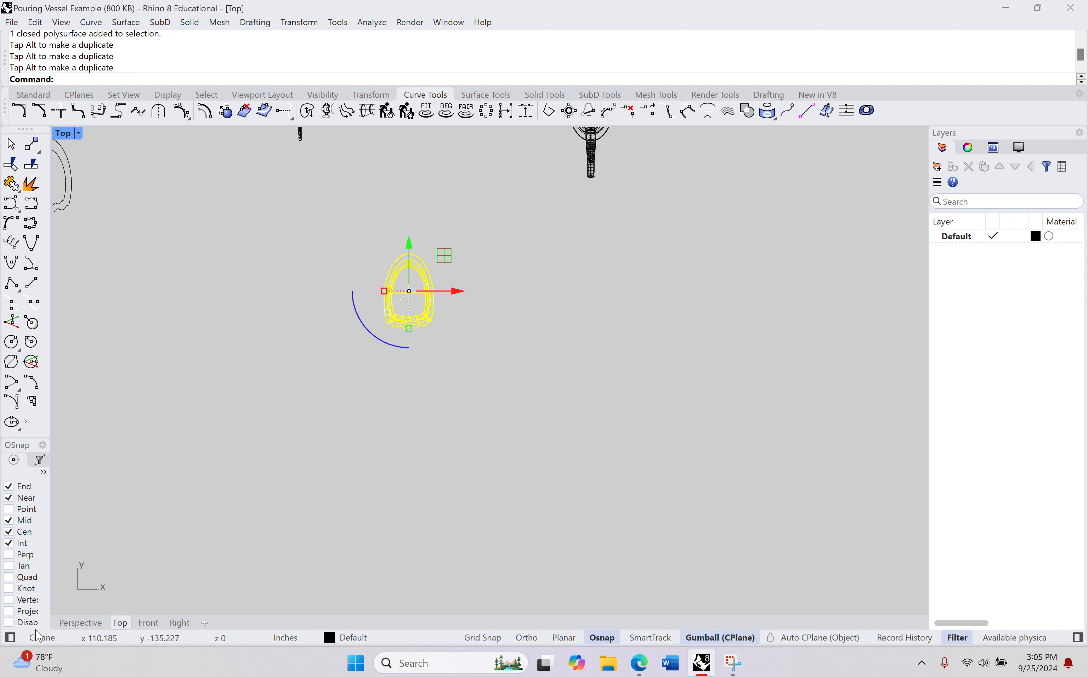
{"action": "left_click", "coordinate": [81, 623]}
{"action": "right_click_drag", "start_coordinate": [274, 464], "coordinate": [282, 432]}
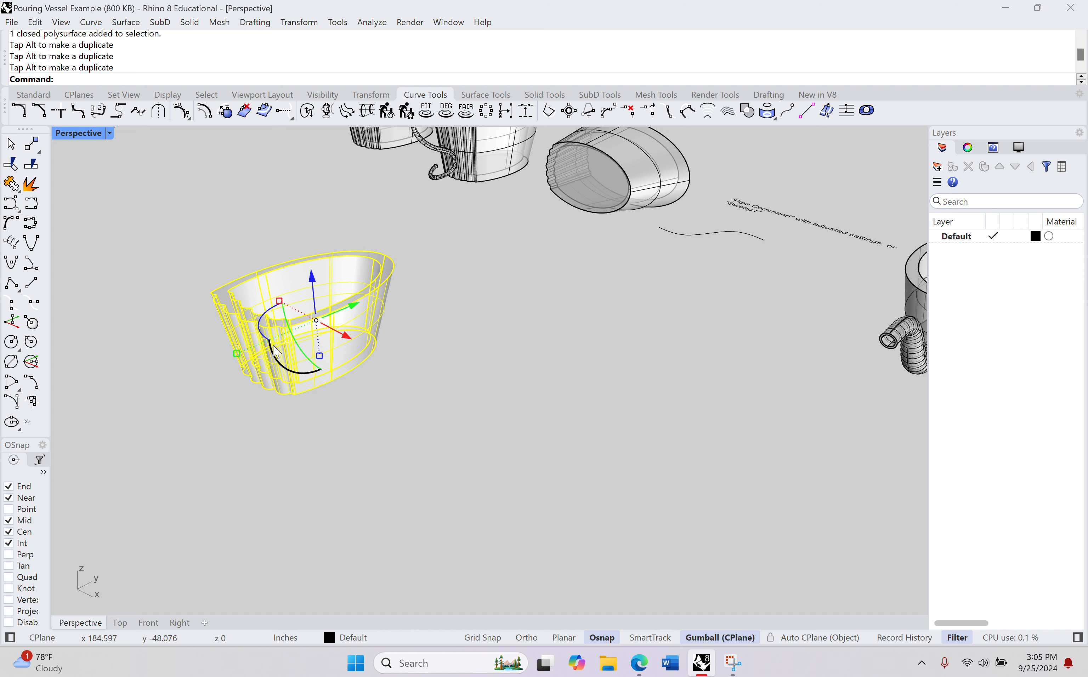
{"action": "right_click_drag", "start_coordinate": [269, 366], "coordinate": [272, 370]}
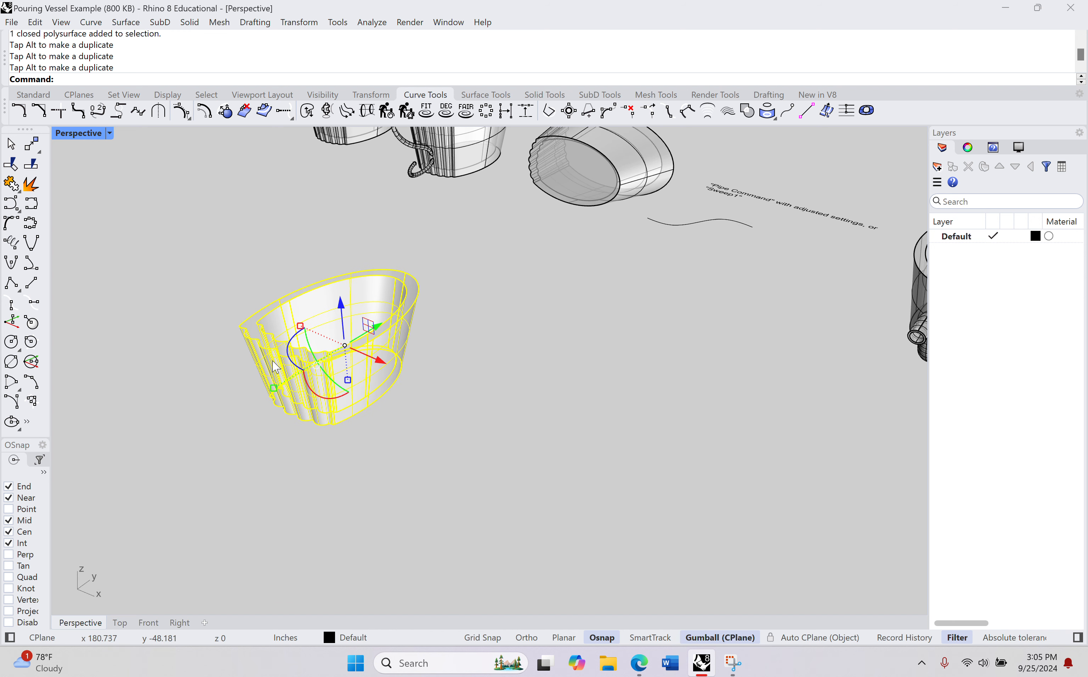
{"action": "key", "text": "ctrl+c"}
{"action": "key", "text": "ctrl+v"}
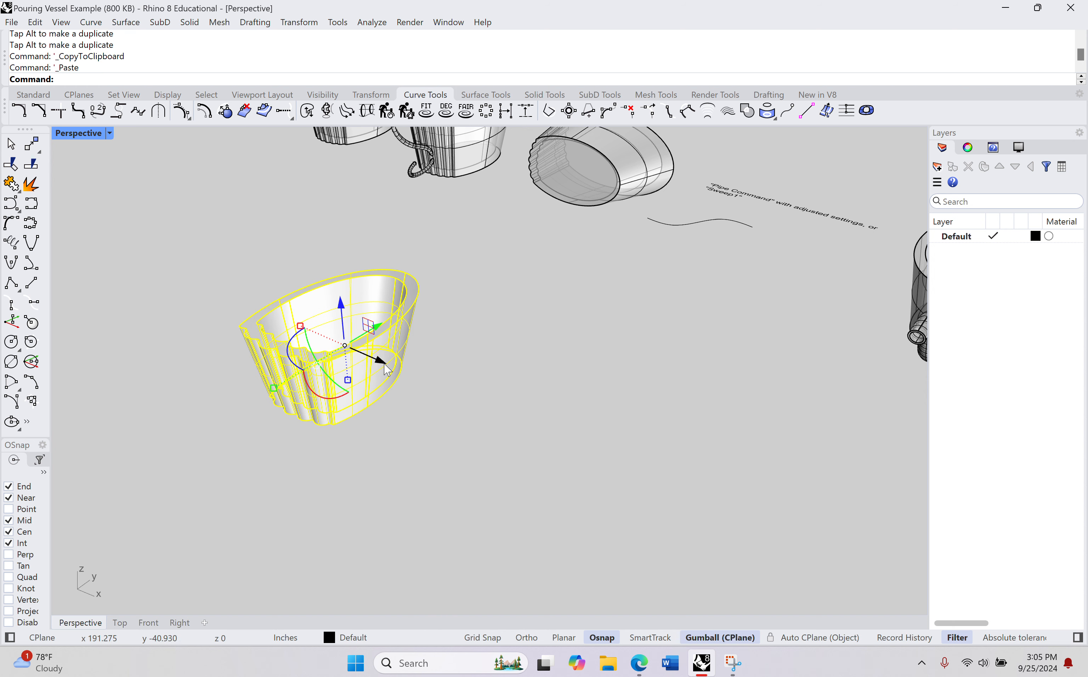
{"action": "left_click_drag", "start_coordinate": [388, 370], "coordinate": [530, 454]}
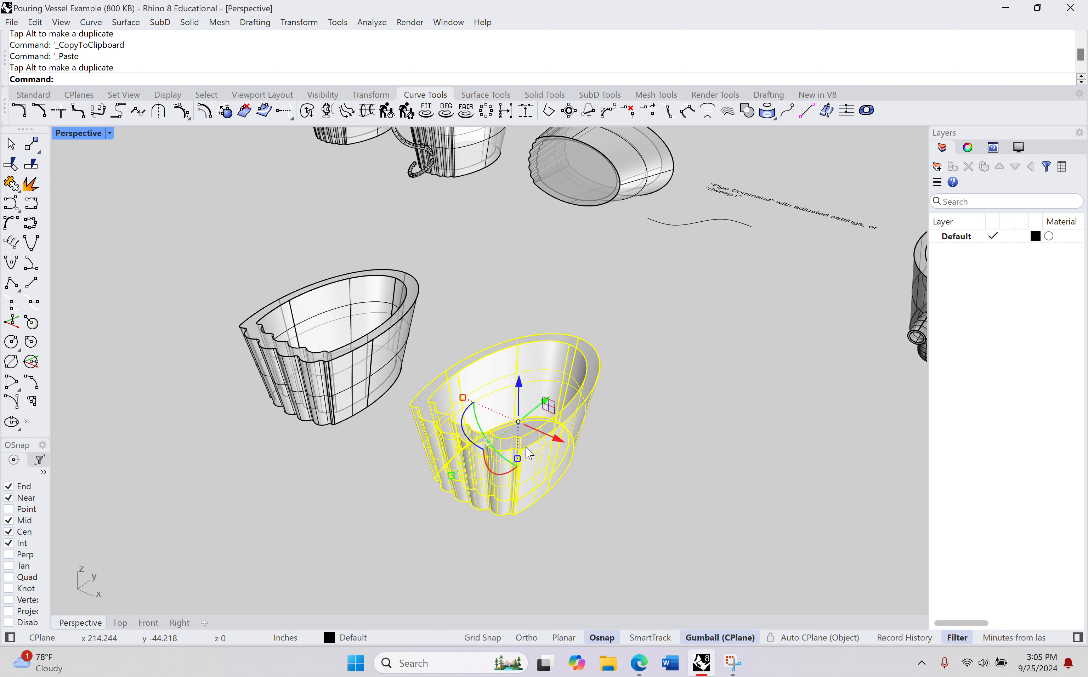
Step: Rotate the duplicate vessel 90 degrees about its vertical axis and deselect it
{"action": "mouse_move", "coordinate": [497, 461]}
{"action": "right_mouse_down"}
{"action": "mouse_move", "coordinate": [480, 462]}
{"action": "mouse_move", "coordinate": [488, 457]}
{"action": "right_mouse_up"}
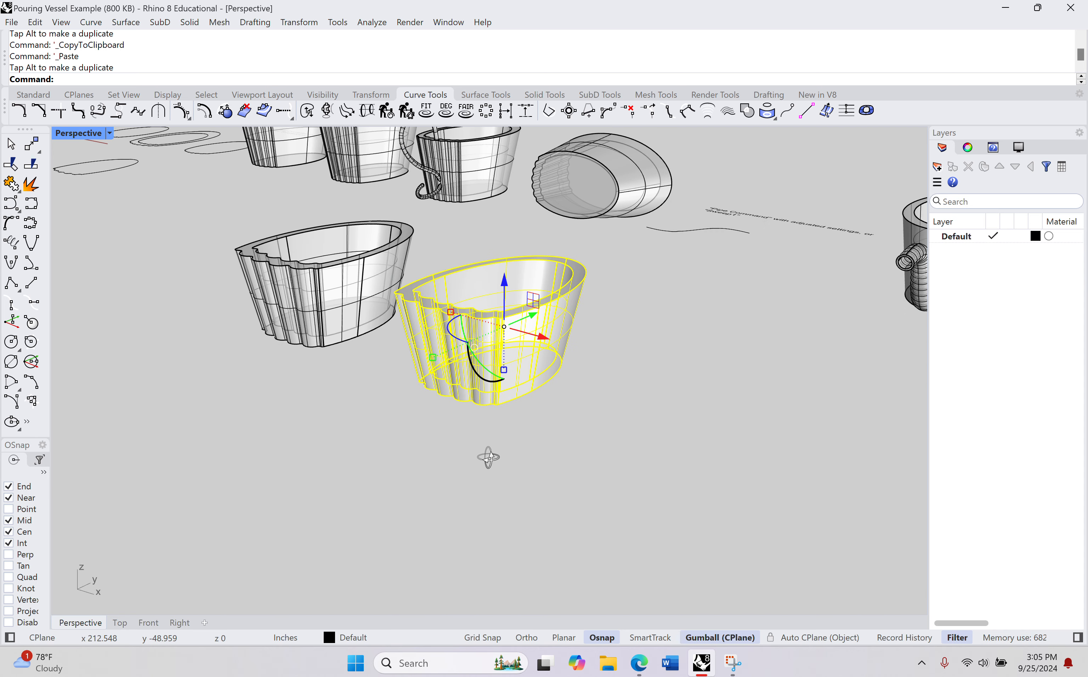
{"action": "left_click", "coordinate": [460, 337]}
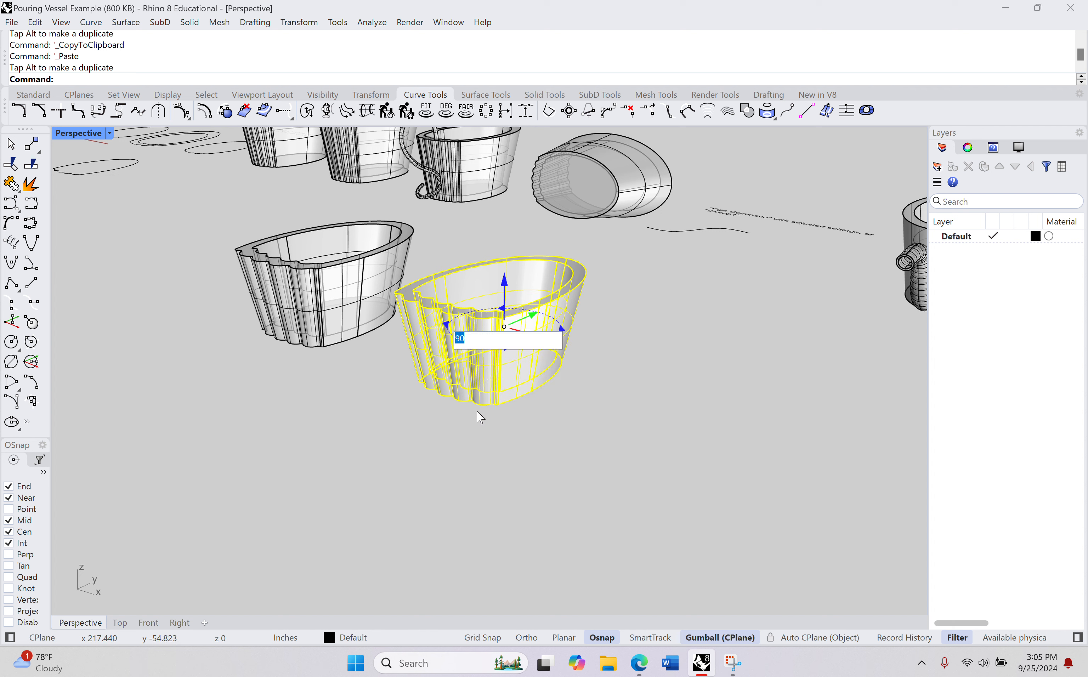
{"action": "key", "text": "Return"}
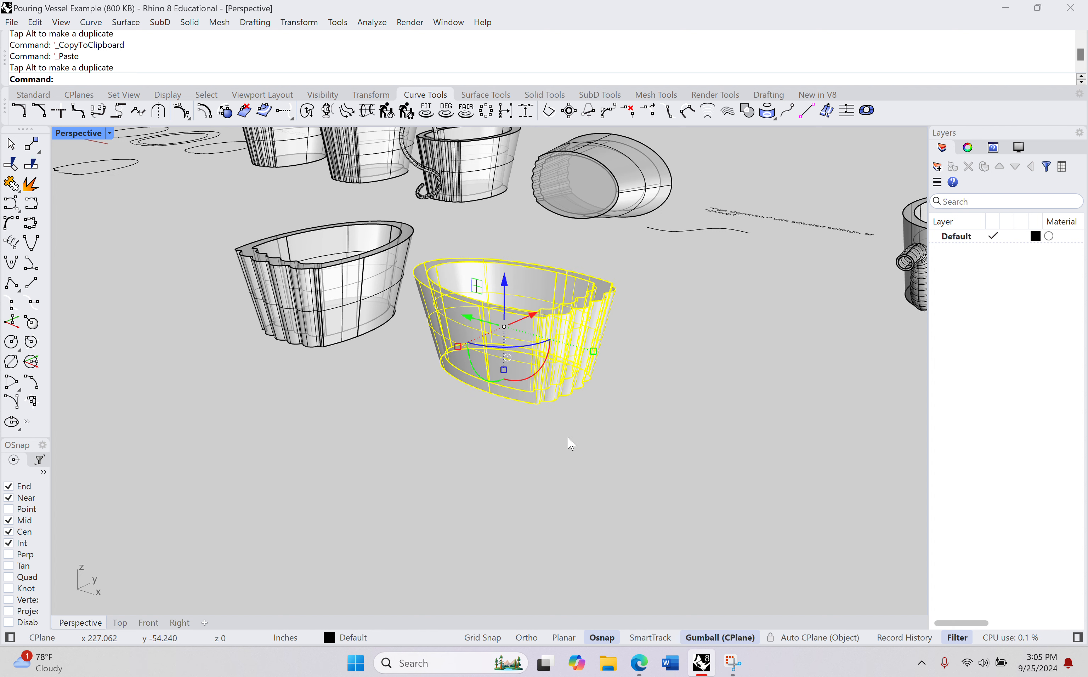
{"action": "left_click", "coordinate": [620, 395]}
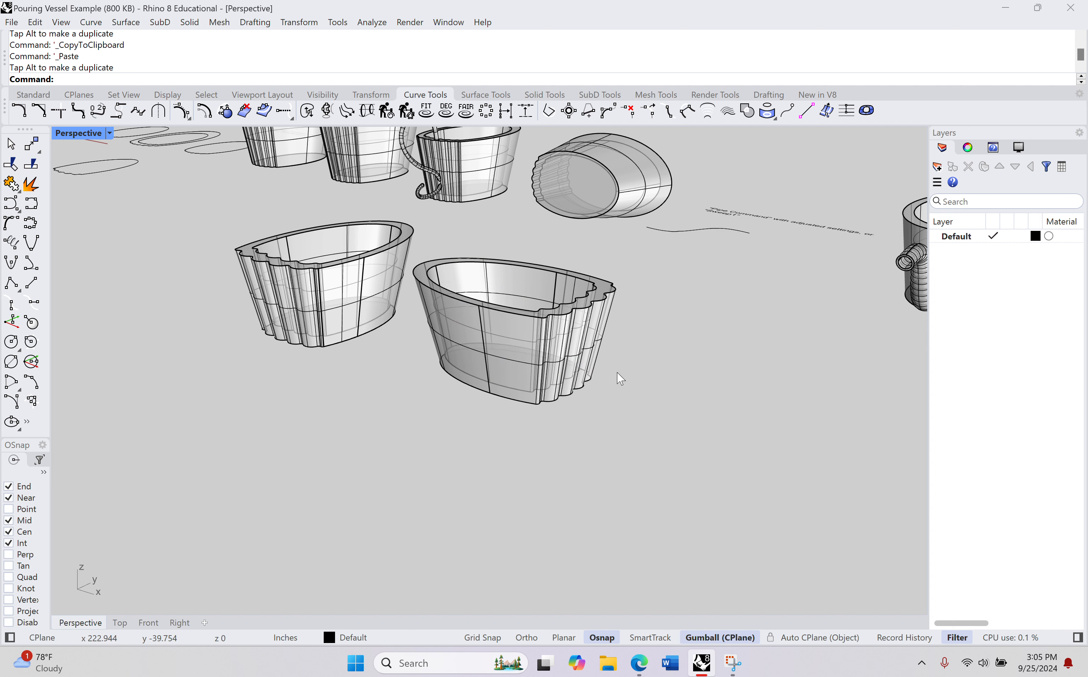
Step: Rotate the duplicate vessel -90 degrees about the X axis to lay it on its side, and check its profile in the Top view
{"action": "left_click", "coordinate": [583, 357]}
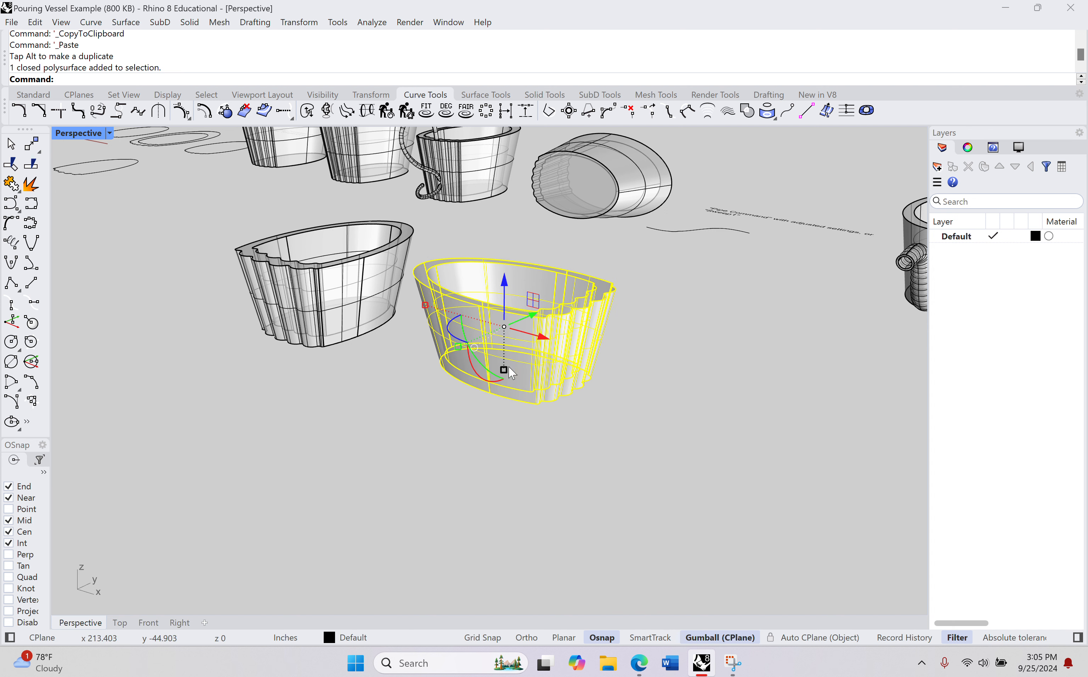
{"action": "left_click", "coordinate": [484, 383]}
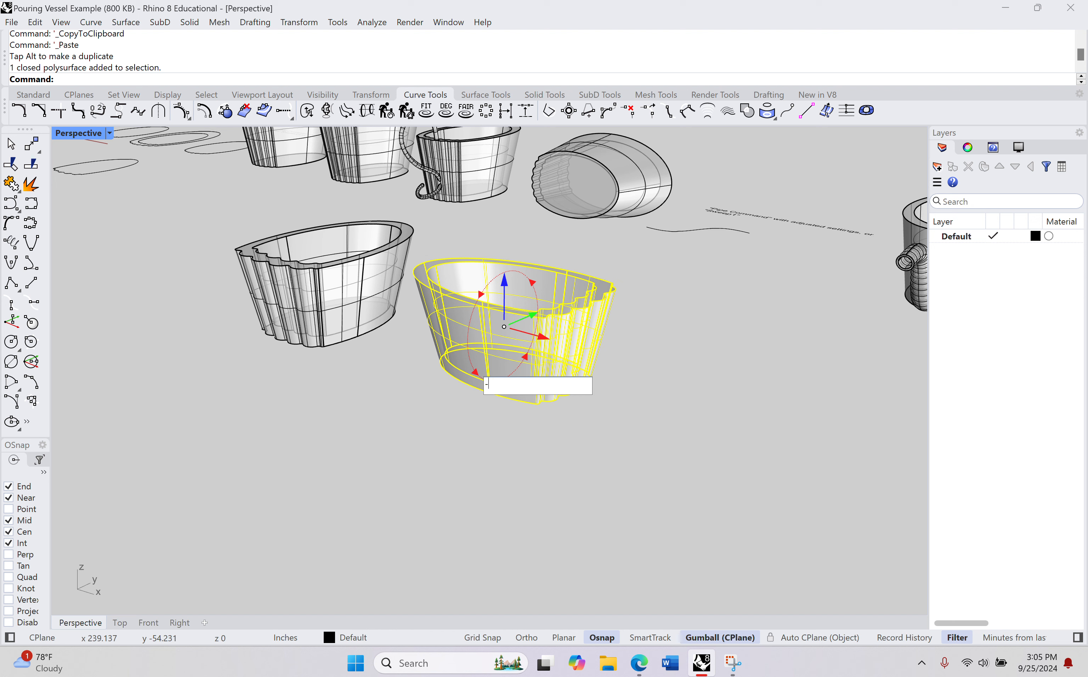
{"action": "type", "text": "-90"}
{"action": "key", "text": "Return"}
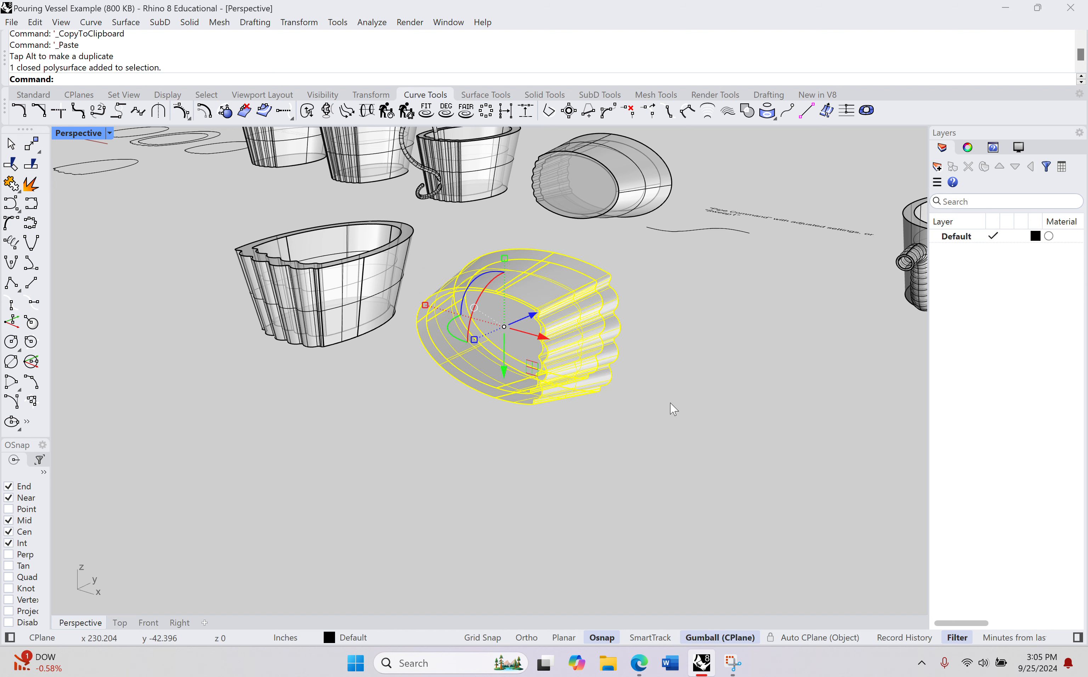
{"action": "right_click_drag", "start_coordinate": [657, 407], "coordinate": [636, 453]}
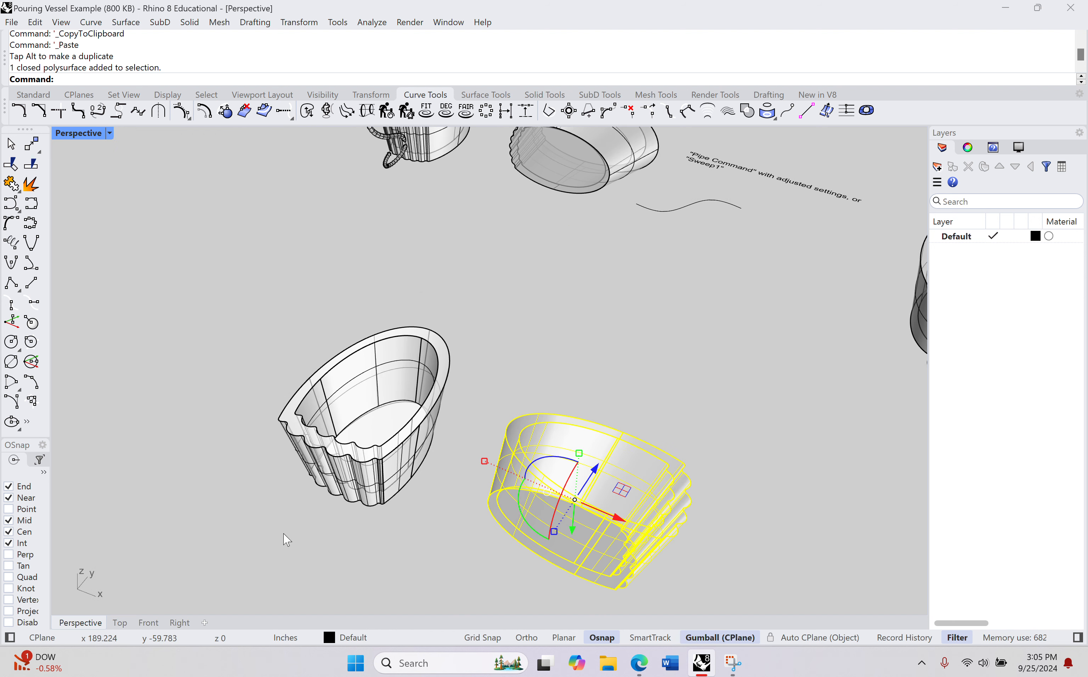
{"action": "left_click", "coordinate": [134, 621]}
{"action": "scroll", "coordinate": [542, 289], "scroll_direction": "up", "scroll_amount": 6}
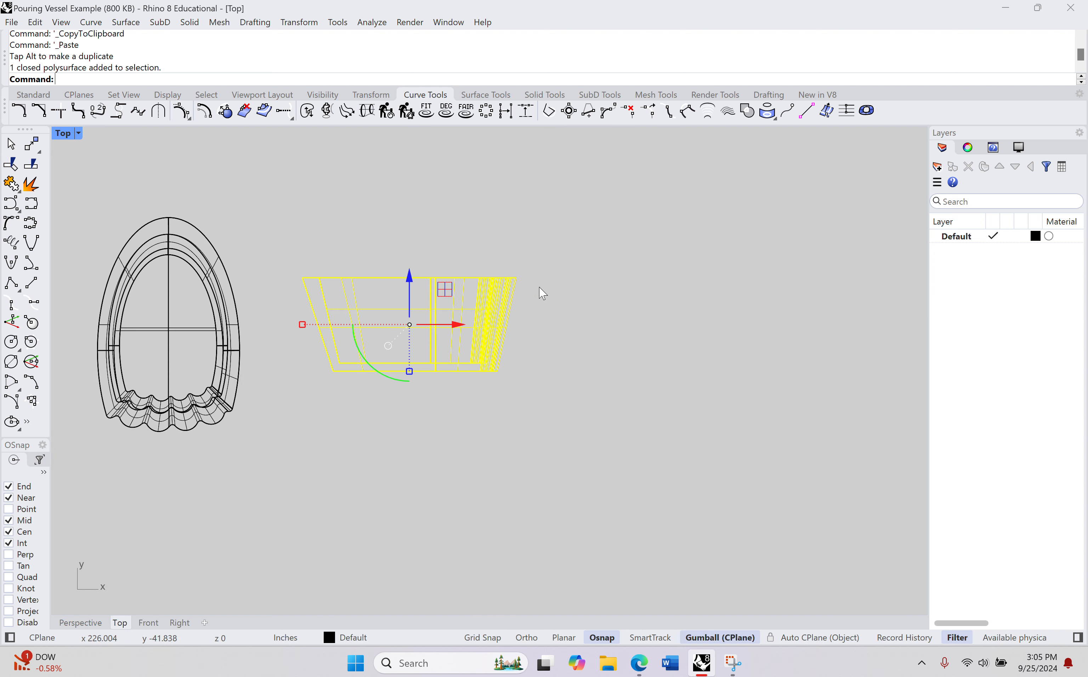
{"action": "left_click", "coordinate": [566, 330]}
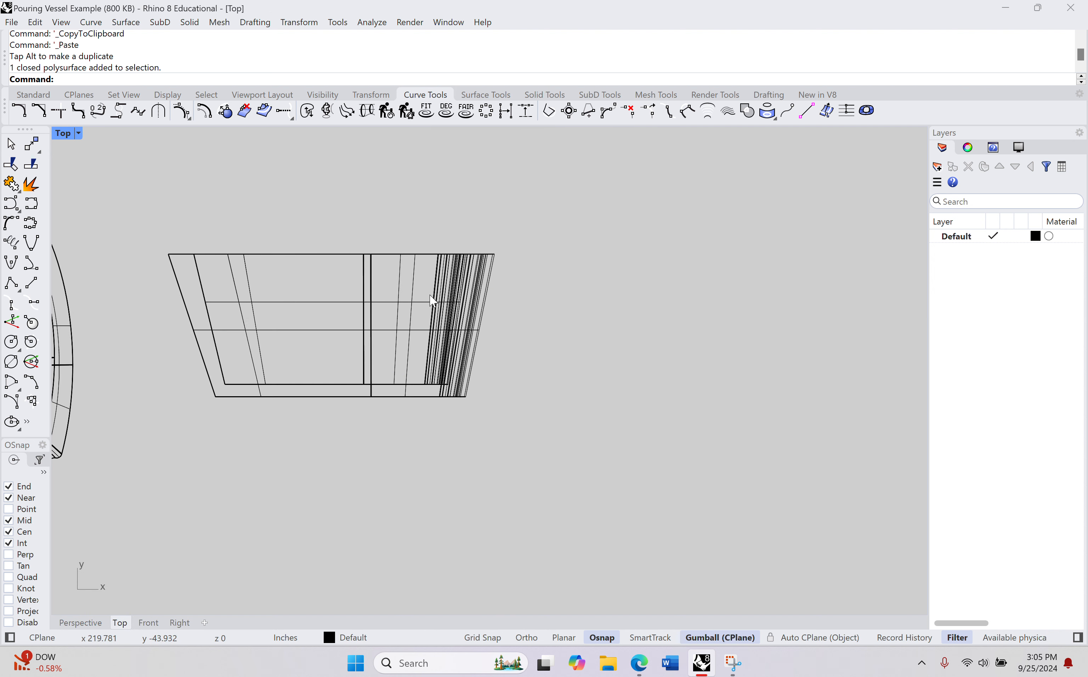
{"action": "right_click_drag", "start_coordinate": [413, 272], "coordinate": [516, 344]}
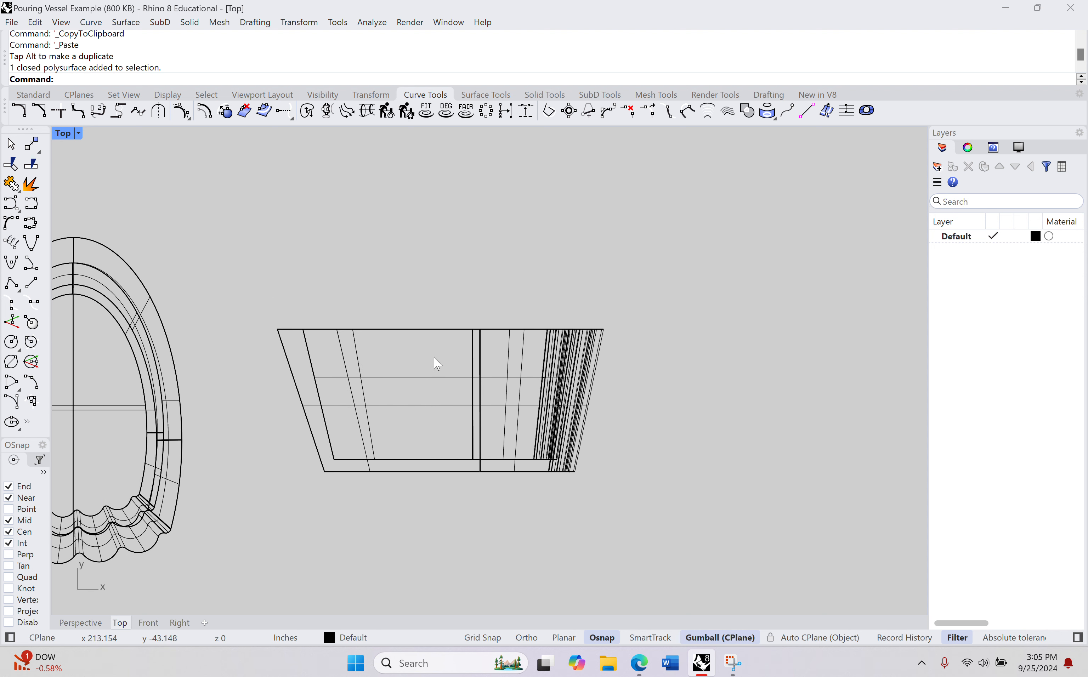
{"action": "scroll", "coordinate": [475, 296], "scroll_direction": "down", "scroll_amount": 3}
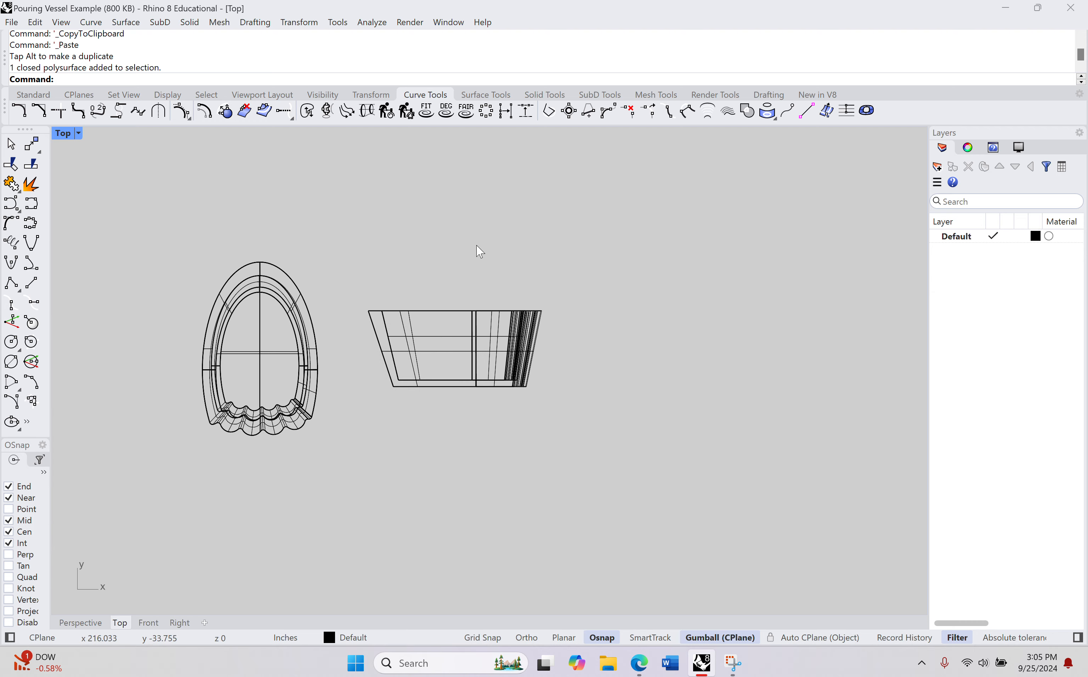
Step: Examine the finished example watering can's curled handle and how it meets the scalloped wall
{"action": "left_click", "coordinate": [80, 622]}
{"action": "right_click_drag", "start_coordinate": [461, 333], "coordinate": [393, 291]}
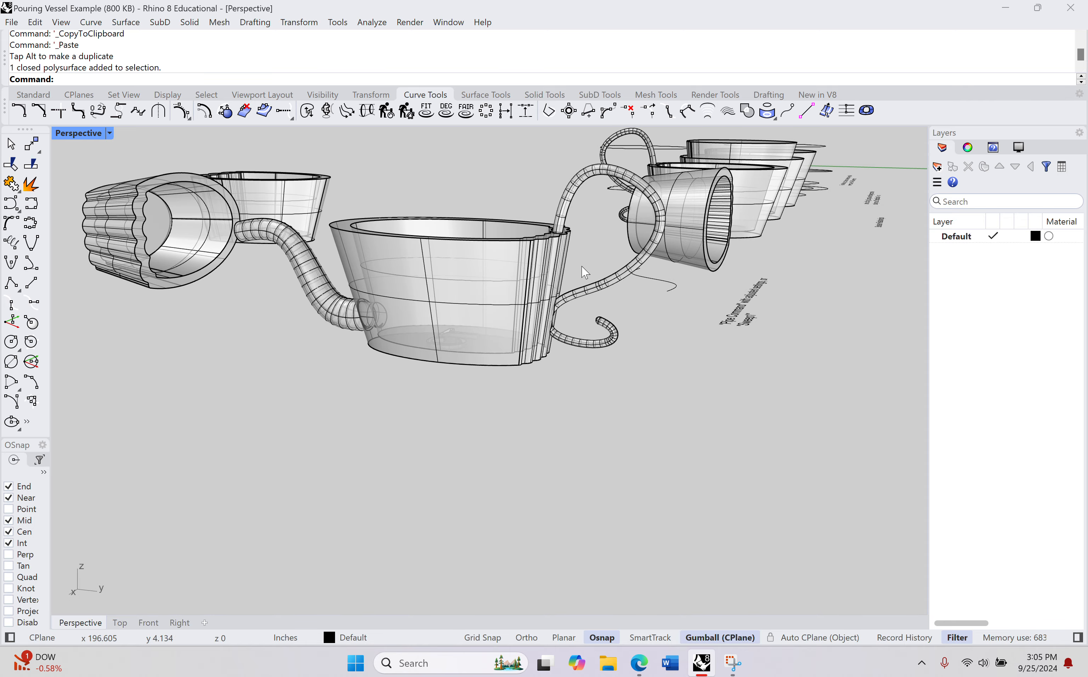
{"action": "right_click_drag", "start_coordinate": [583, 267], "coordinate": [528, 308]}
{"action": "scroll", "coordinate": [491, 309], "scroll_direction": "up", "scroll_amount": 3}
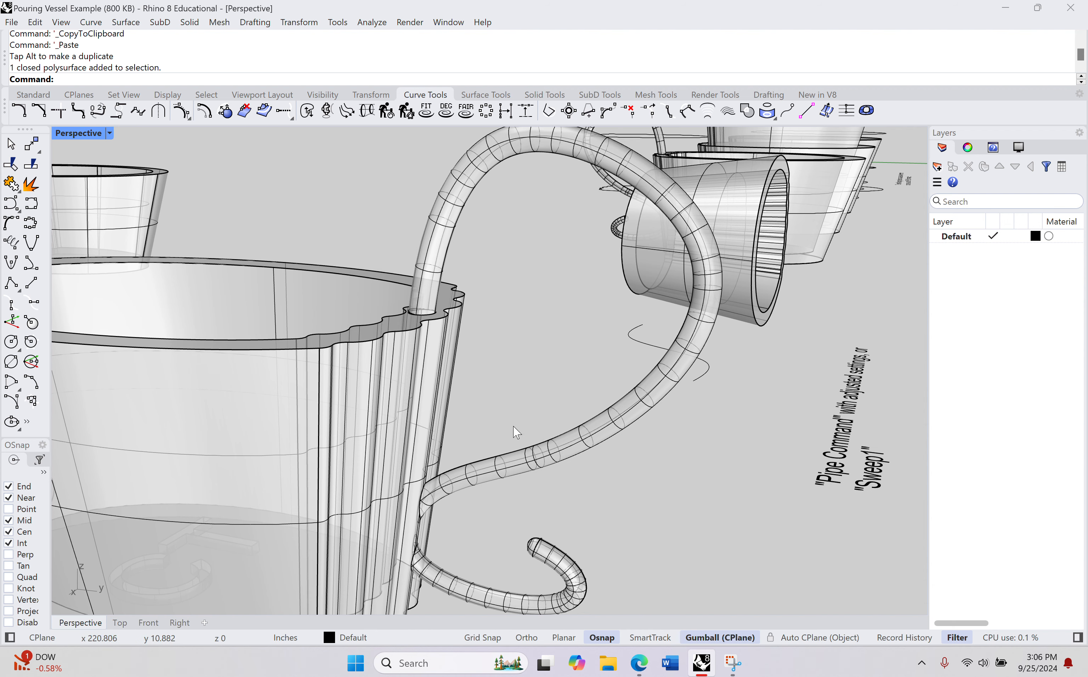
{"action": "right_click_drag", "start_coordinate": [509, 431], "coordinate": [510, 439]}
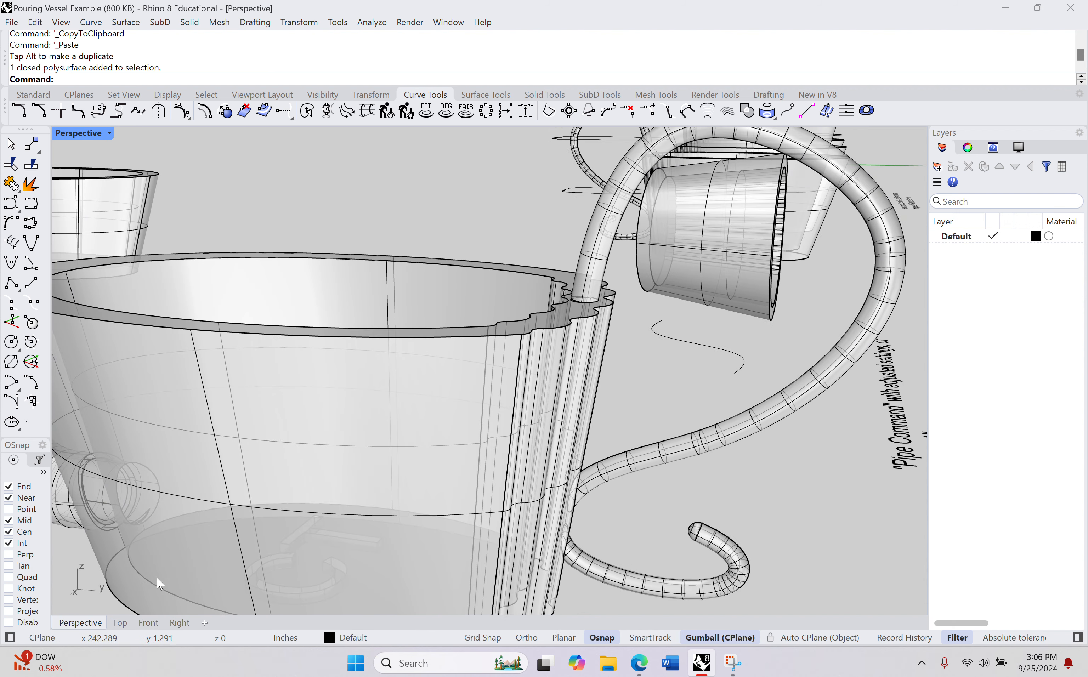
Step: Draw a circle of about 10.95 in radius in the Top view, centred just above the scalloped end of the laid-down vessel
{"action": "left_click", "coordinate": [120, 623]}
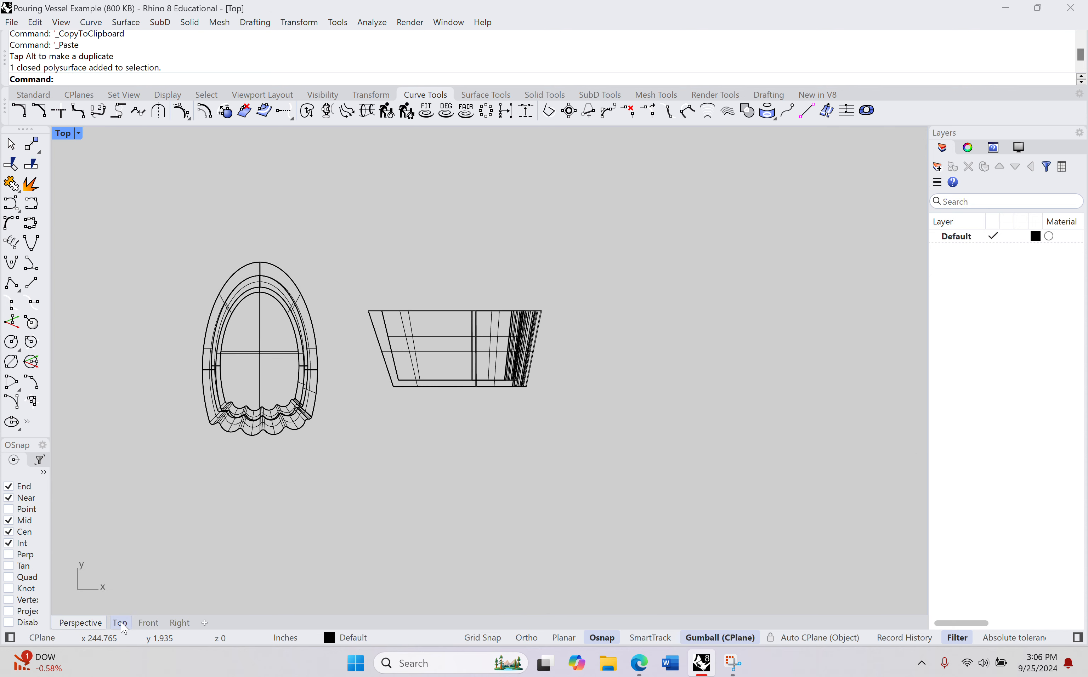
{"action": "right_click_drag", "start_coordinate": [498, 379], "coordinate": [461, 441]}
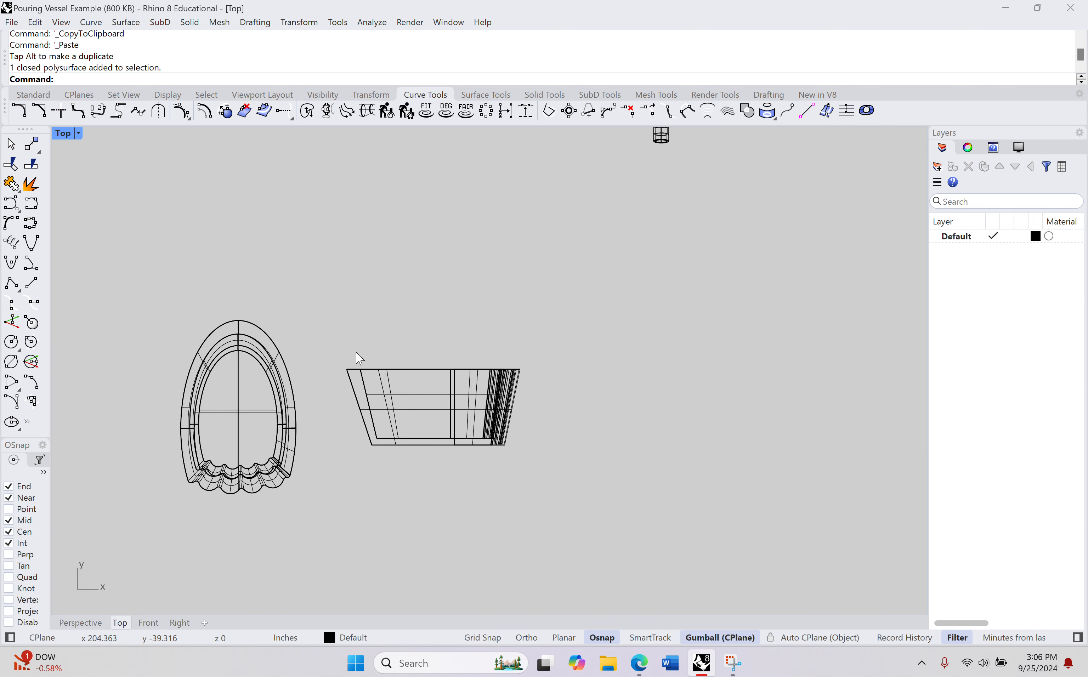
{"action": "scroll", "coordinate": [354, 359], "scroll_direction": "up", "scroll_amount": 8}
{"action": "right_click_drag", "start_coordinate": [368, 383], "coordinate": [343, 345]}
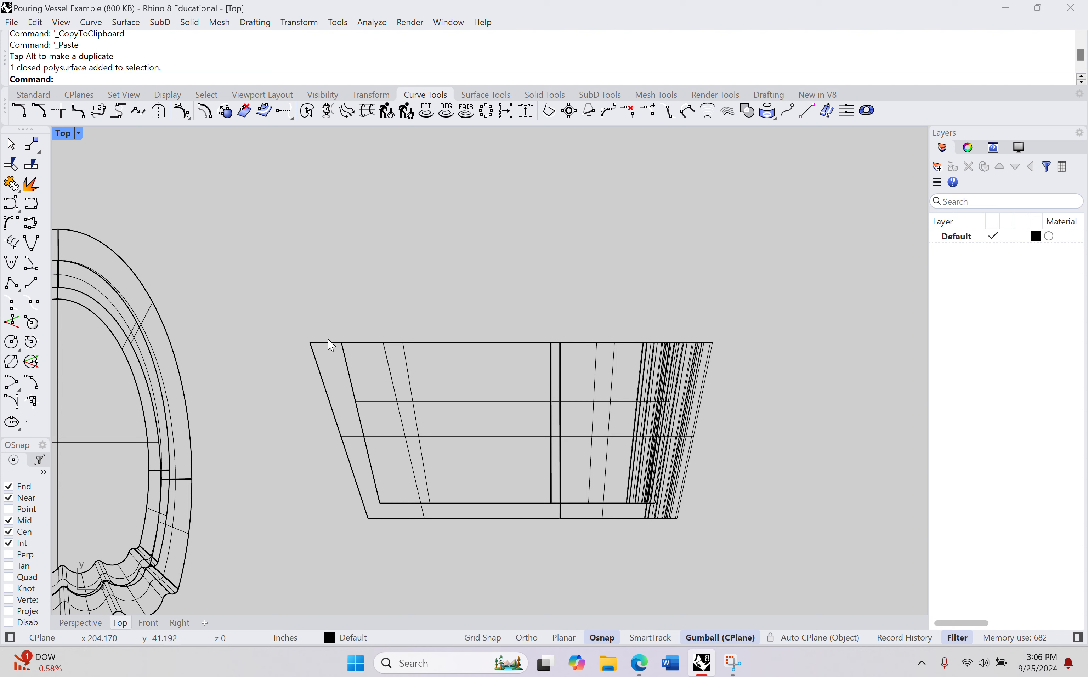
{"action": "right_click_drag", "start_coordinate": [364, 267], "coordinate": [339, 333]}
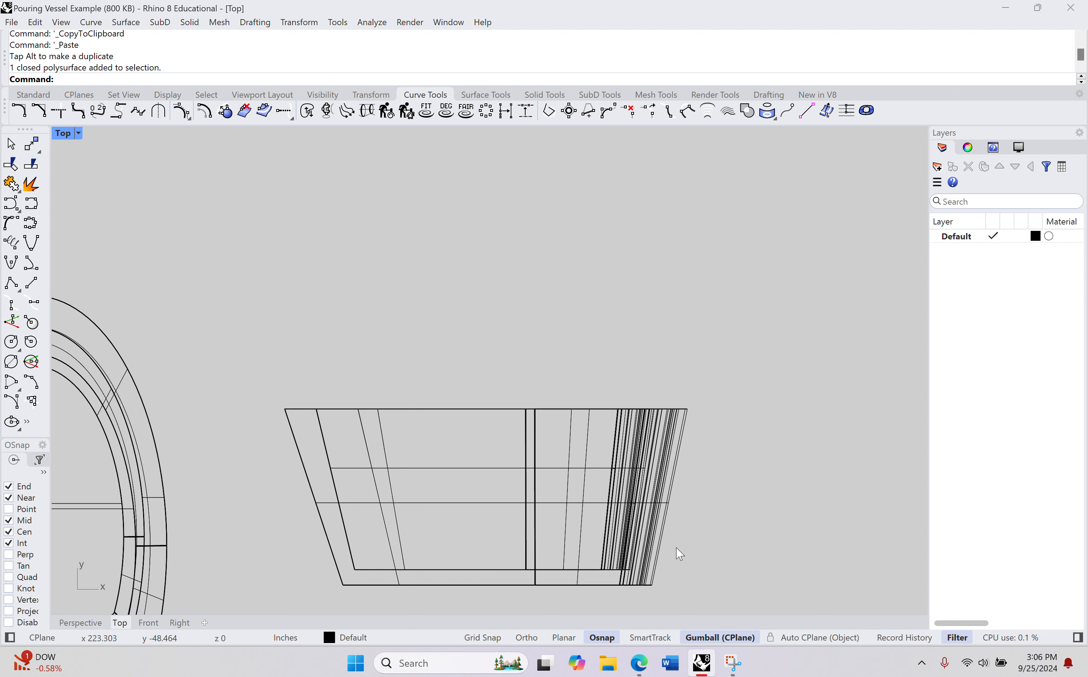
{"action": "right_click_drag", "start_coordinate": [725, 466], "coordinate": [694, 418]}
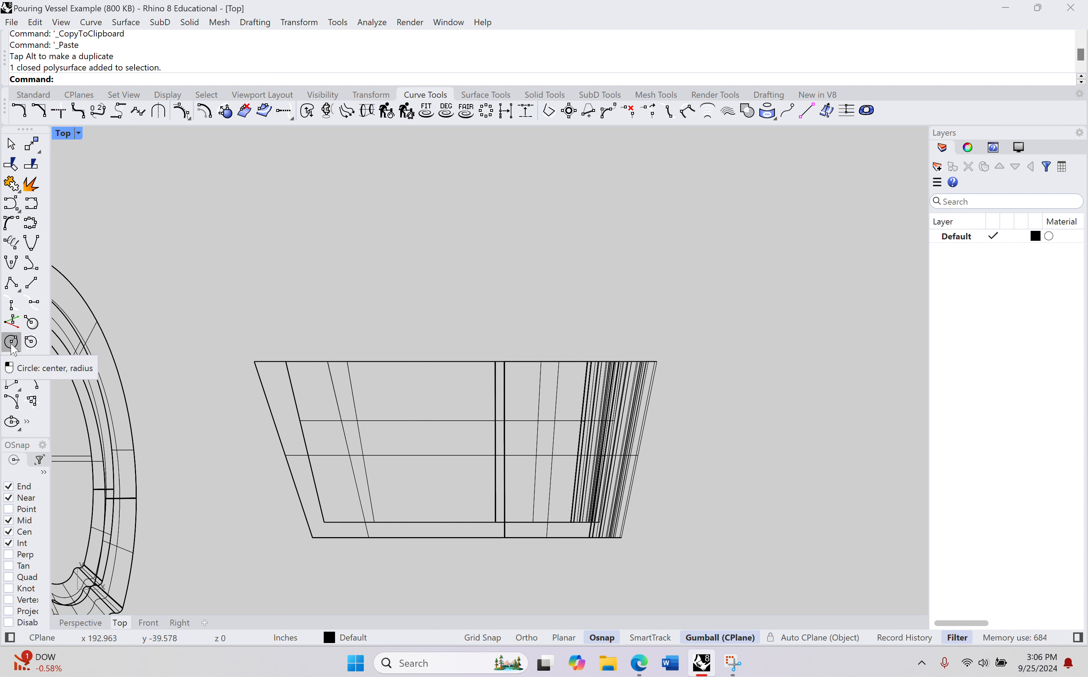
{"action": "left_click", "coordinate": [12, 347]}
{"action": "right_click_drag", "start_coordinate": [615, 313], "coordinate": [547, 288]}
{"action": "scroll", "coordinate": [548, 287], "scroll_direction": "down", "scroll_amount": 2}
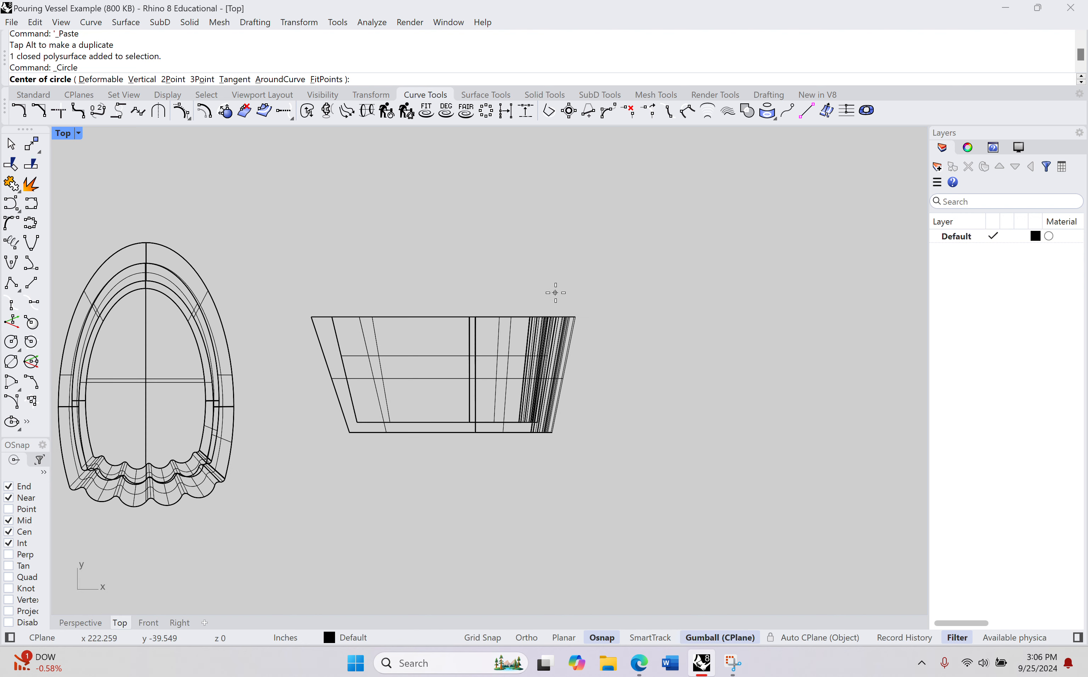
{"action": "left_click", "coordinate": [564, 276]}
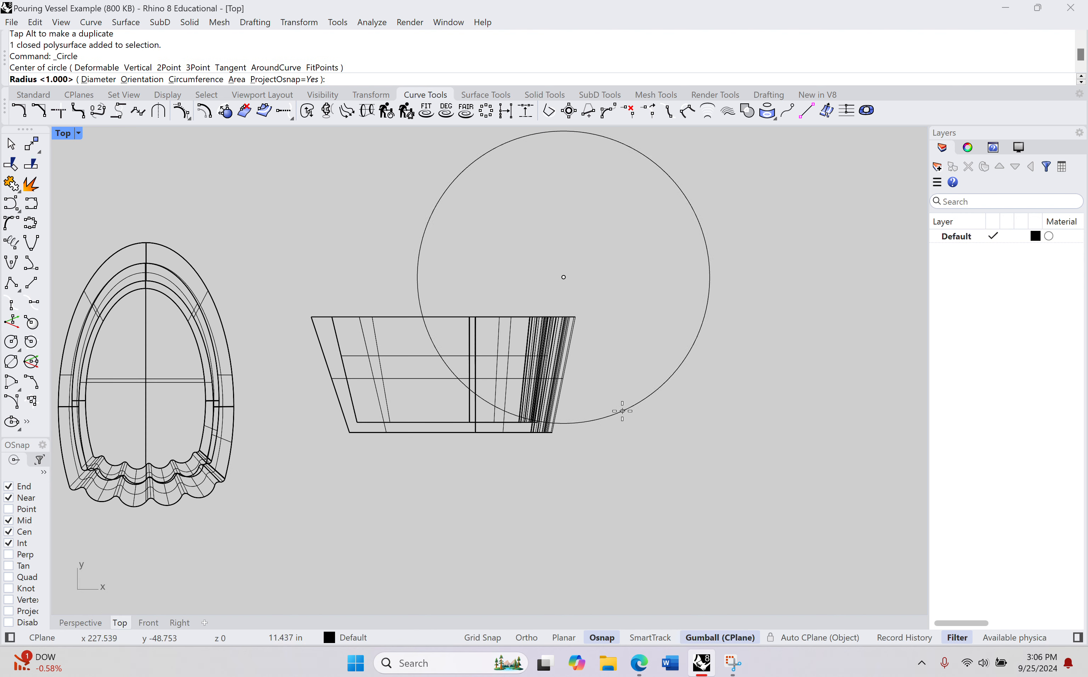
{"action": "left_click", "coordinate": [618, 406]}
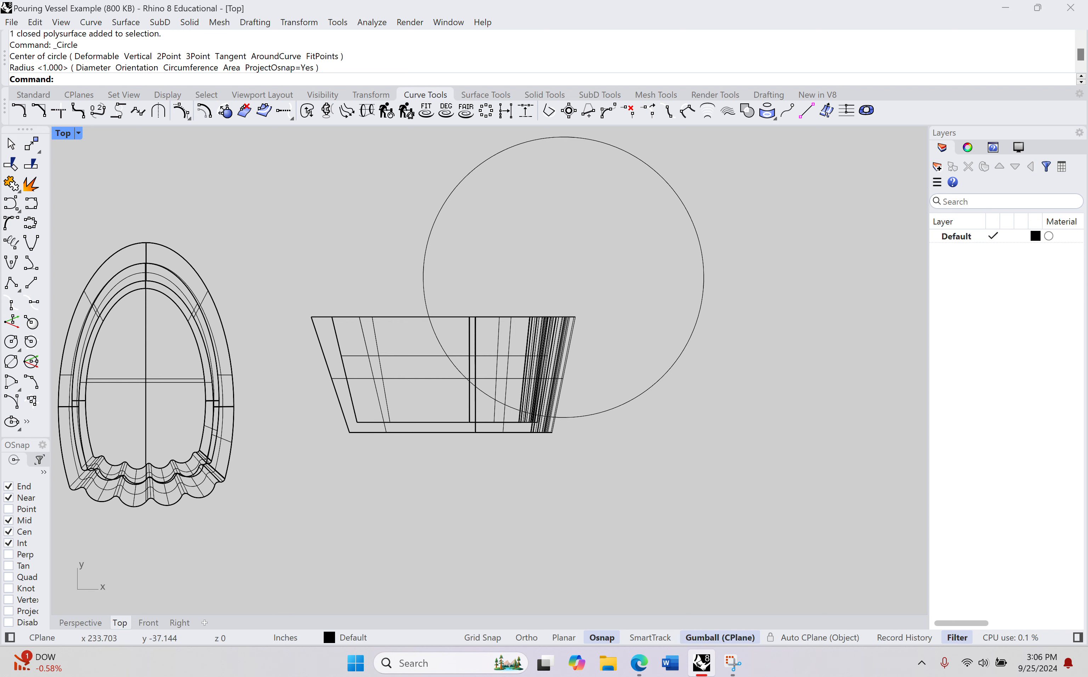
Step: Move the circle along X and down in Y so it is roughly centred over the laid-down vessel's rim
{"action": "left_click", "coordinate": [704, 268]}
{"action": "left_click_drag", "start_coordinate": [613, 279], "coordinate": [513, 284]}
{"action": "left_click_drag", "start_coordinate": [470, 230], "coordinate": [470, 262]}
{"action": "left_click_drag", "start_coordinate": [515, 318], "coordinate": [513, 312]}
{"action": "left_click", "coordinate": [720, 449]}
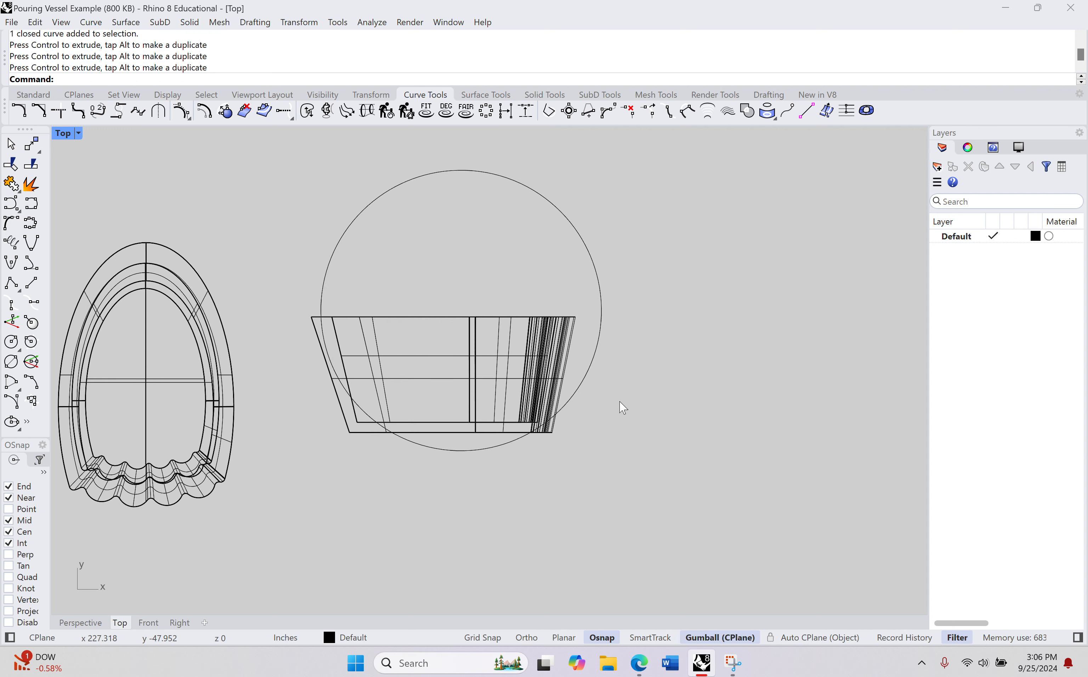
Step: Scale the circle down slightly from a base point below the vessel, picking the reference points horizontally with Ortho
{"action": "type", "text": "cale"}
{"action": "key", "text": "Return"}
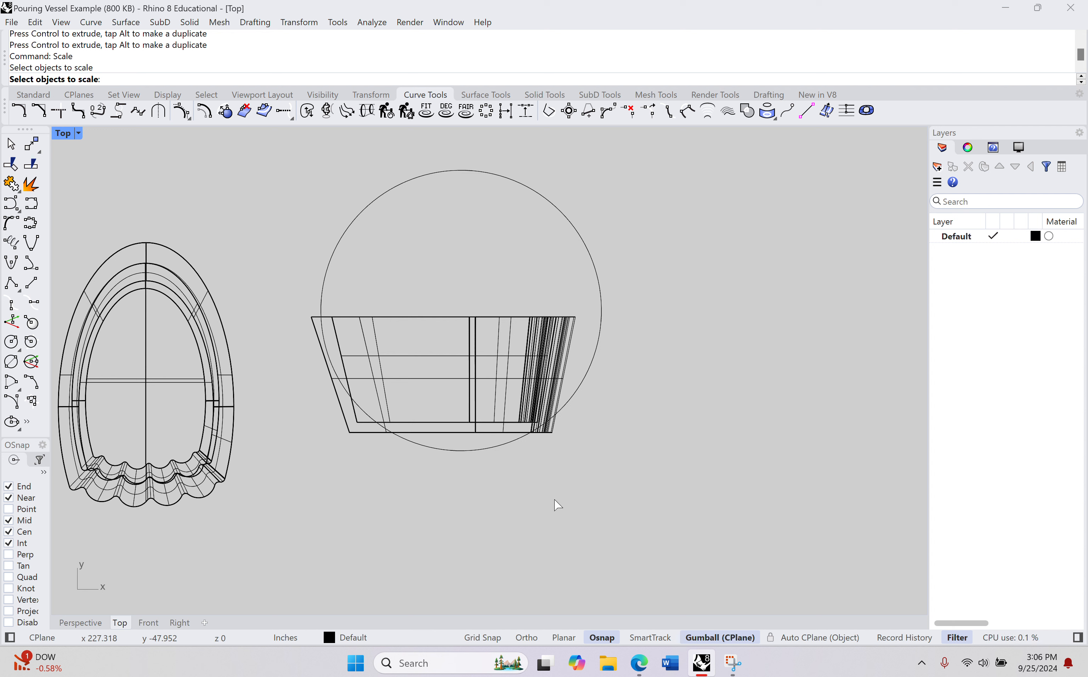
{"action": "left_click", "coordinate": [600, 272]}
{"action": "key", "text": "Return"}
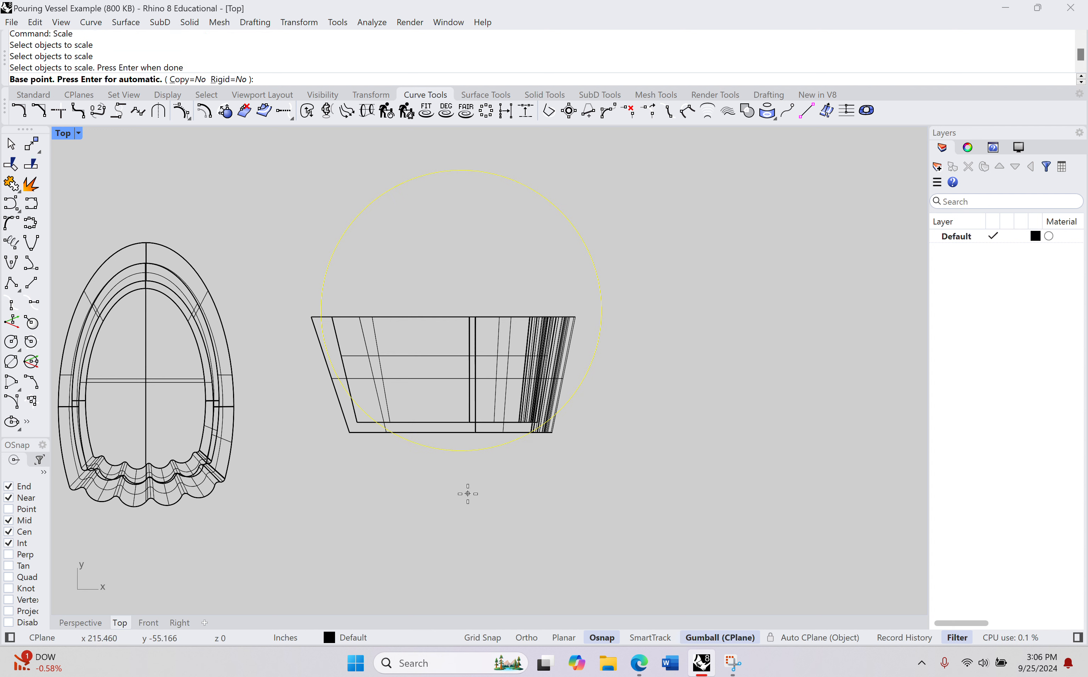
{"action": "left_click", "coordinate": [468, 493]}
{"action": "left_click", "coordinate": [758, 466]}
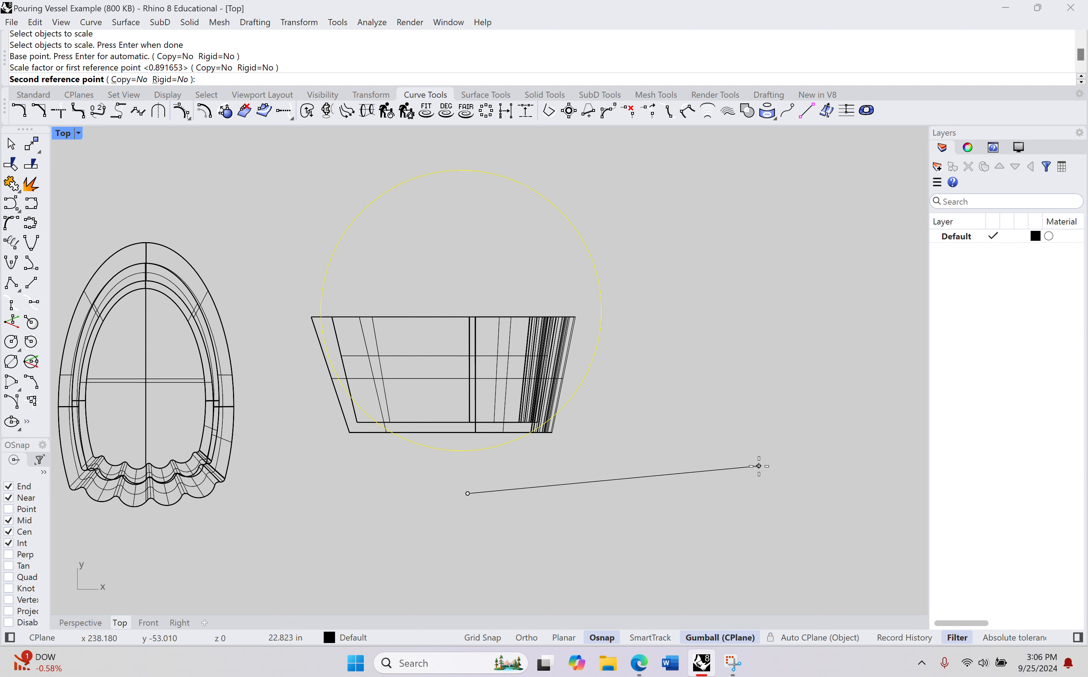
{"action": "key", "text": "shift"}
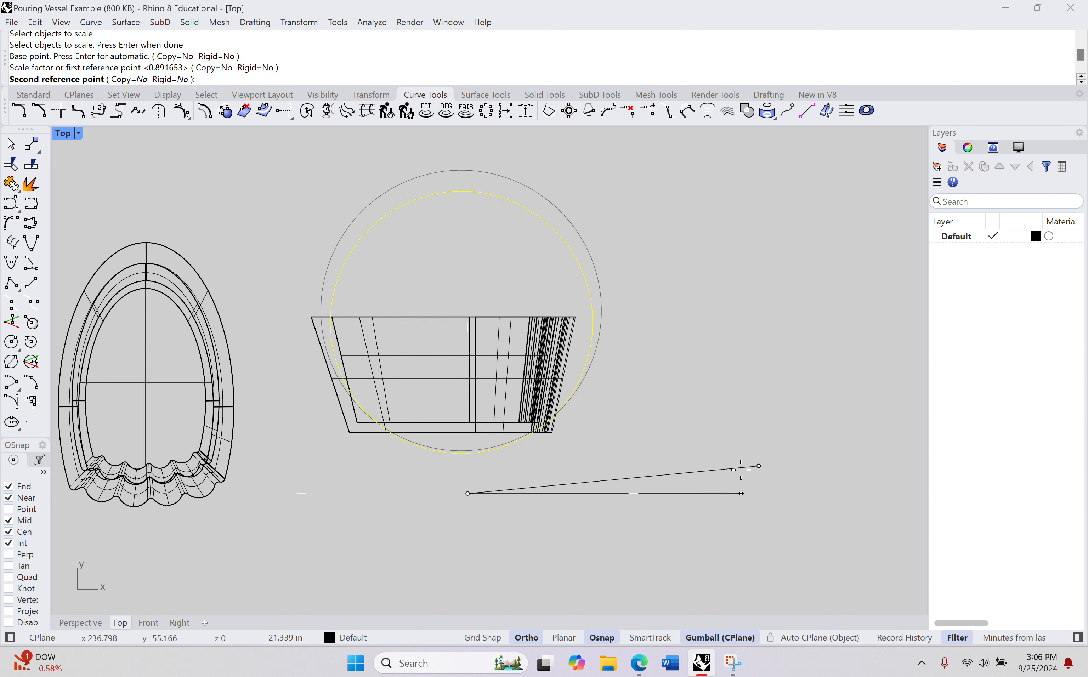
{"action": "left_click", "coordinate": [742, 494]}
Step: Move the scaled circle slightly up in Y and toward the vessel's smooth end in X, and deselect it
{"action": "left_click", "coordinate": [586, 283]}
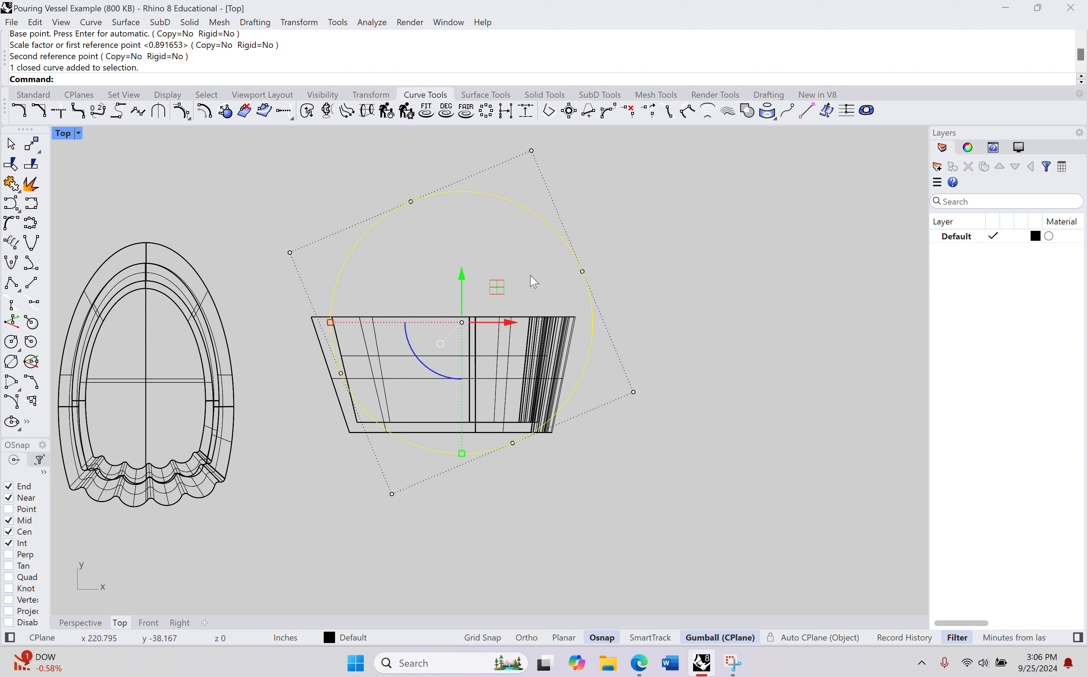
{"action": "left_click_drag", "start_coordinate": [462, 280], "coordinate": [461, 264]}
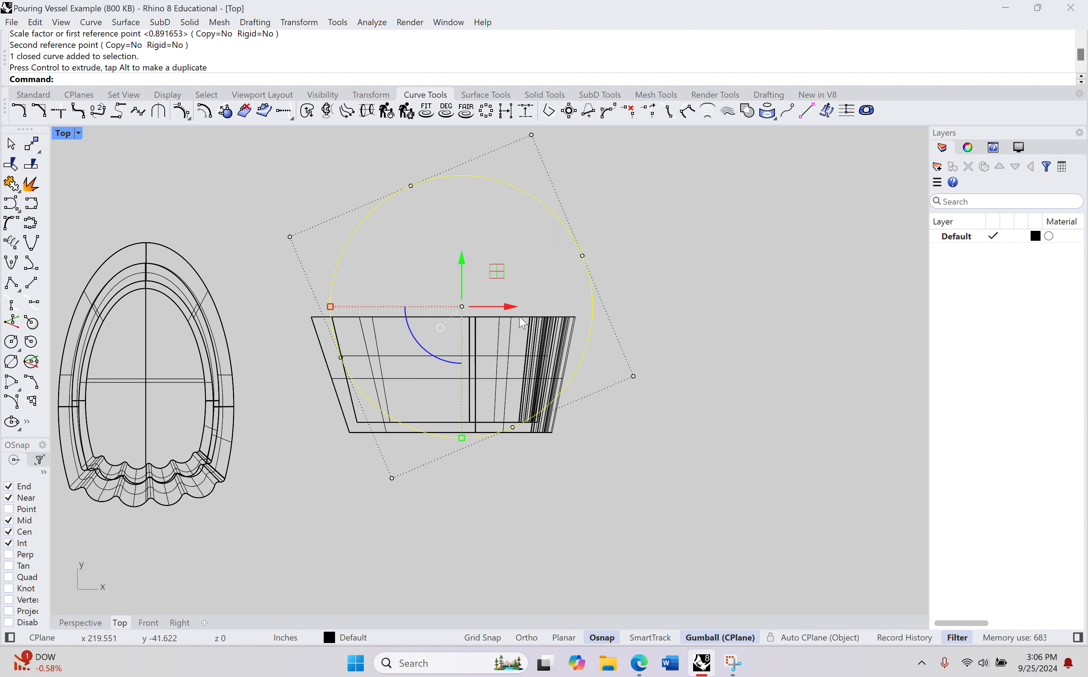
{"action": "left_click_drag", "start_coordinate": [514, 307], "coordinate": [511, 308]}
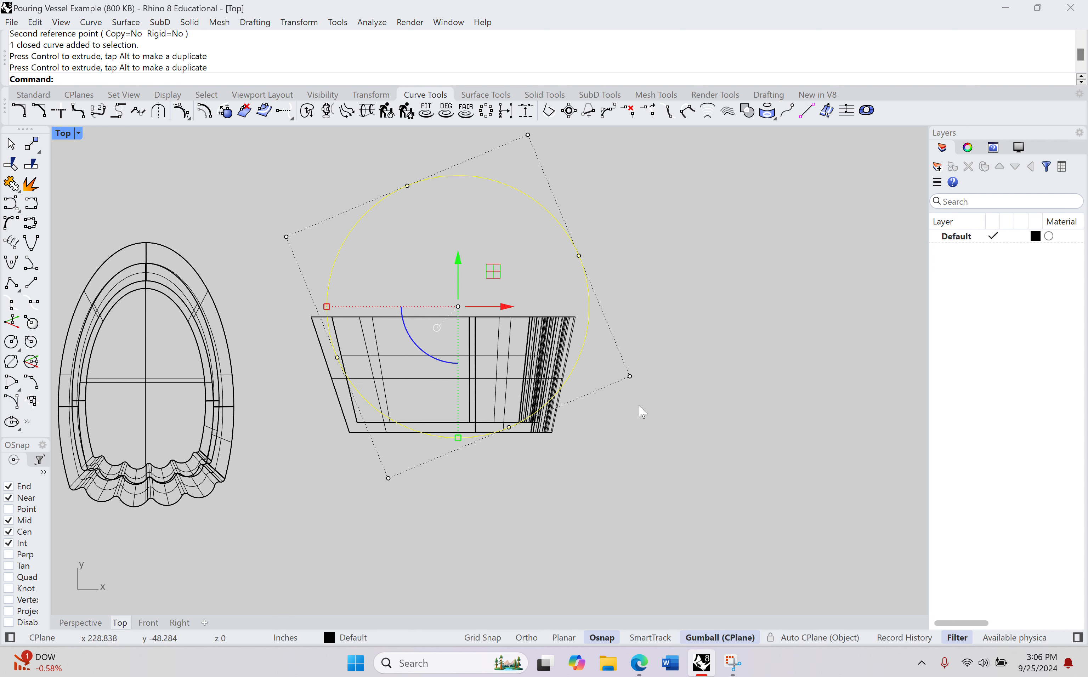
{"action": "left_click", "coordinate": [631, 435]}
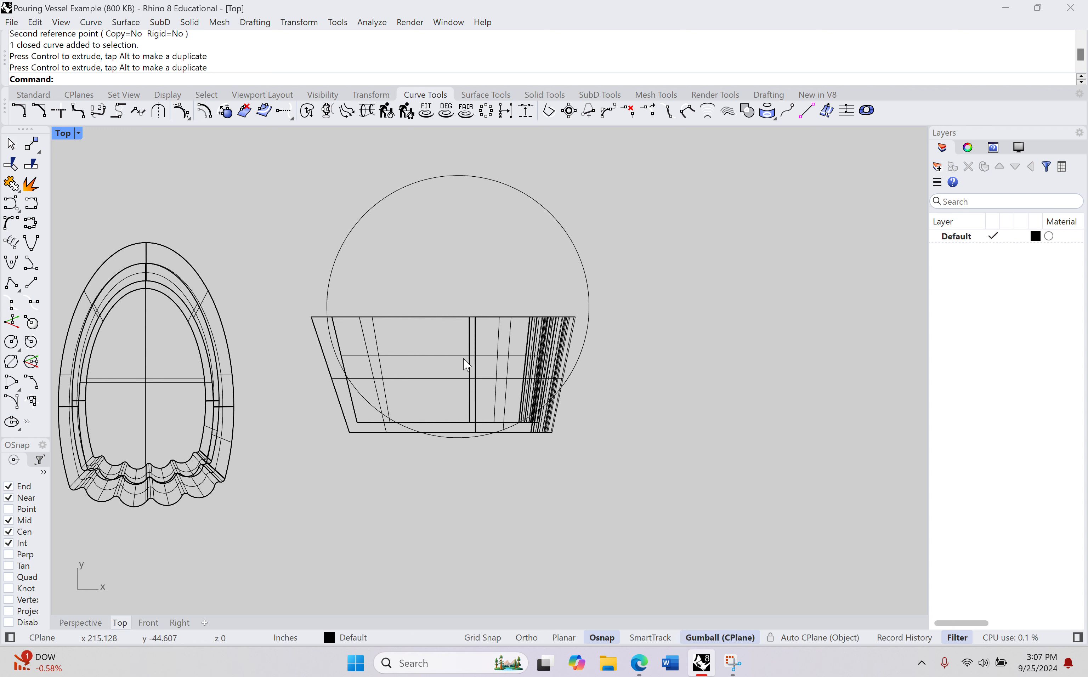
Step: Hide the laid-down vessel to view the circle alone, and show the vessel again
{"action": "scroll", "coordinate": [463, 360], "scroll_direction": "up", "scroll_amount": 2}
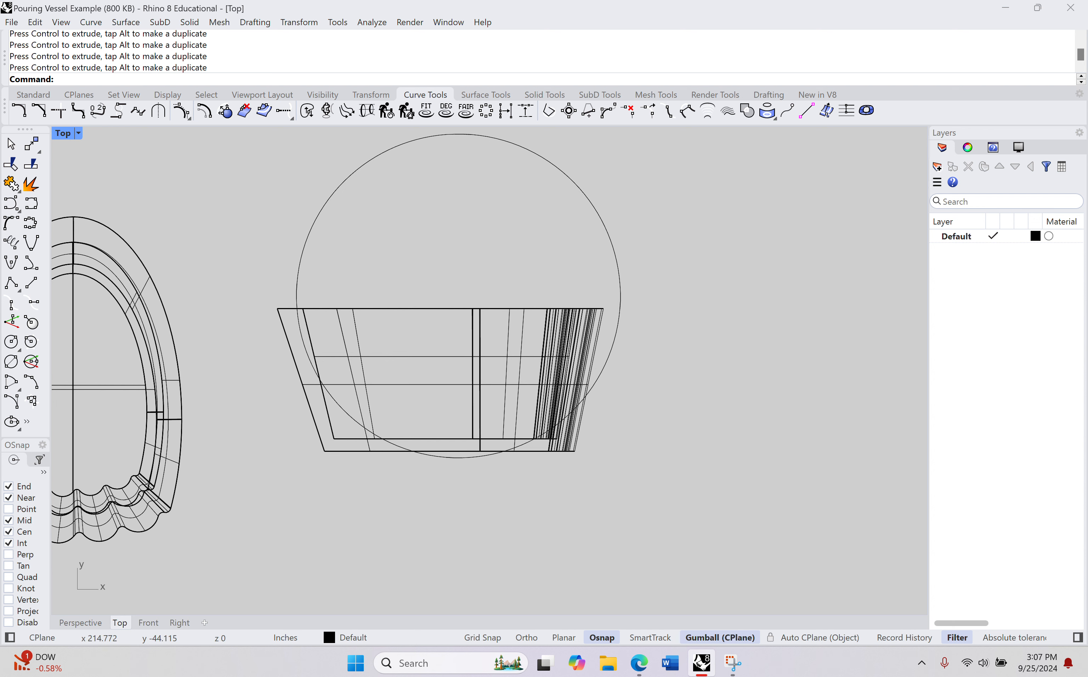
{"action": "left_click", "coordinate": [459, 355]}
{"action": "type", "text": "Hide"}
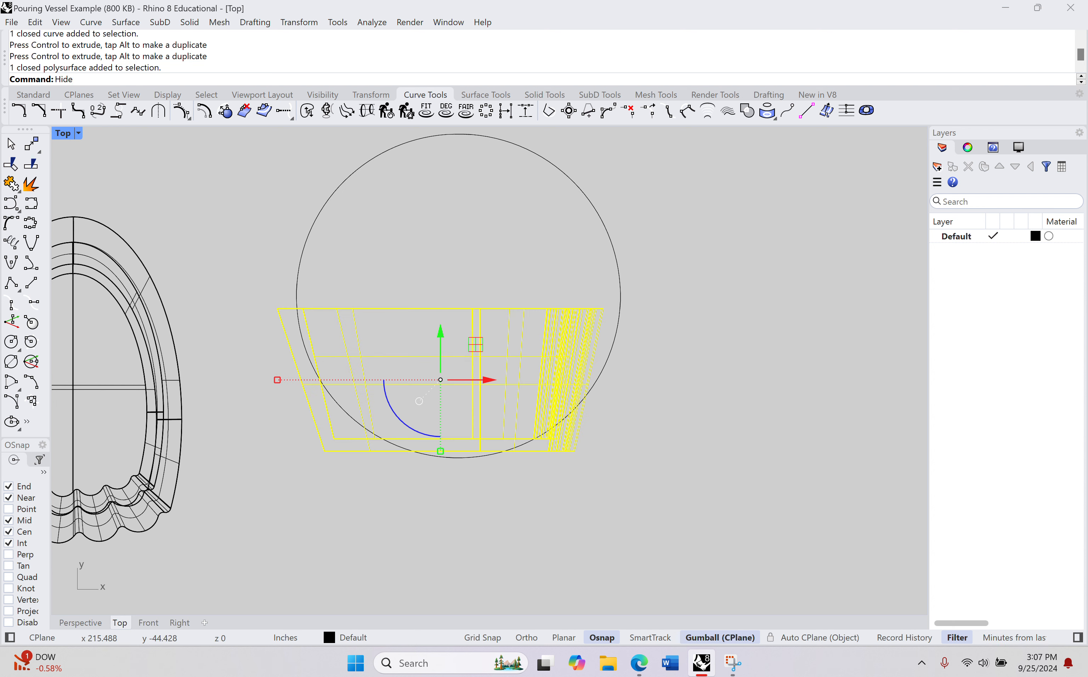
{"action": "key", "text": "Return"}
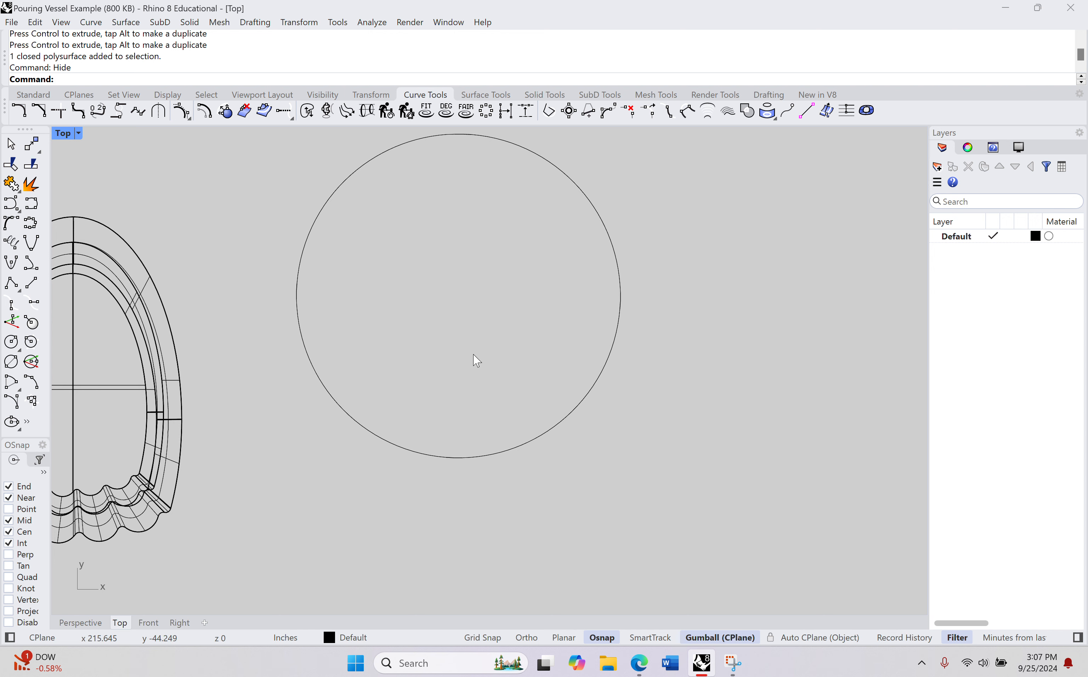
{"action": "type", "text": "Show"}
{"action": "key", "text": "Return"}
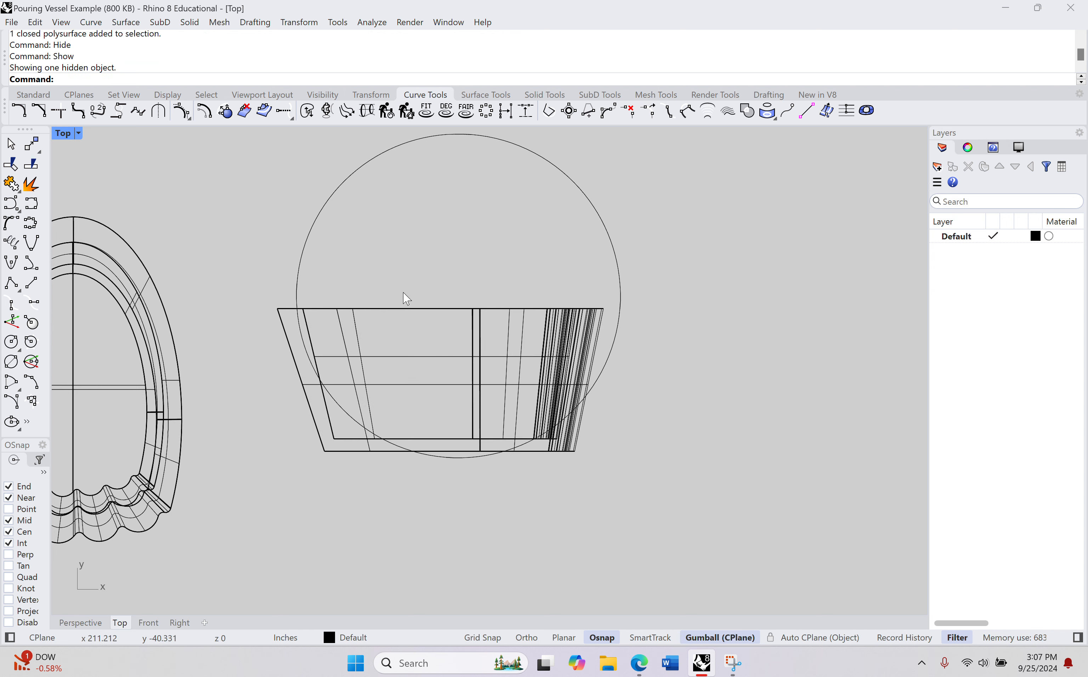
Step: Draw a second, smaller circle beside the vessel and move it over the vessel's lower part, overlapping the large circle
{"action": "scroll", "coordinate": [296, 285], "scroll_direction": "up", "scroll_amount": 1}
{"action": "scroll", "coordinate": [315, 323], "scroll_direction": "up", "scroll_amount": 1}
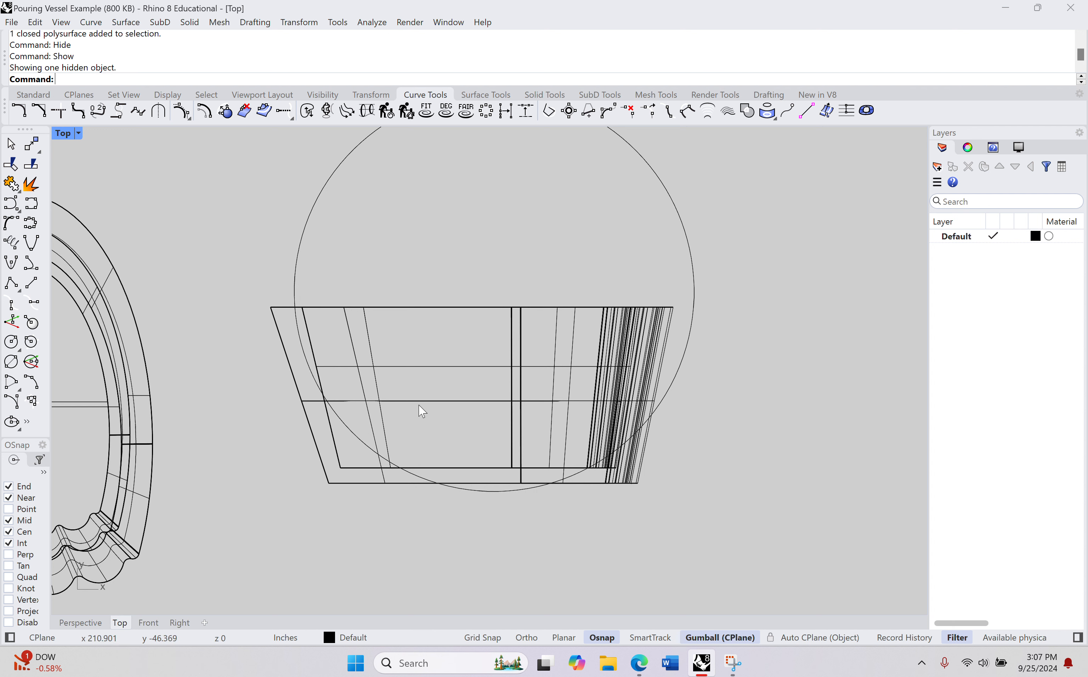
{"action": "scroll", "coordinate": [341, 316], "scroll_direction": "down", "scroll_amount": 1}
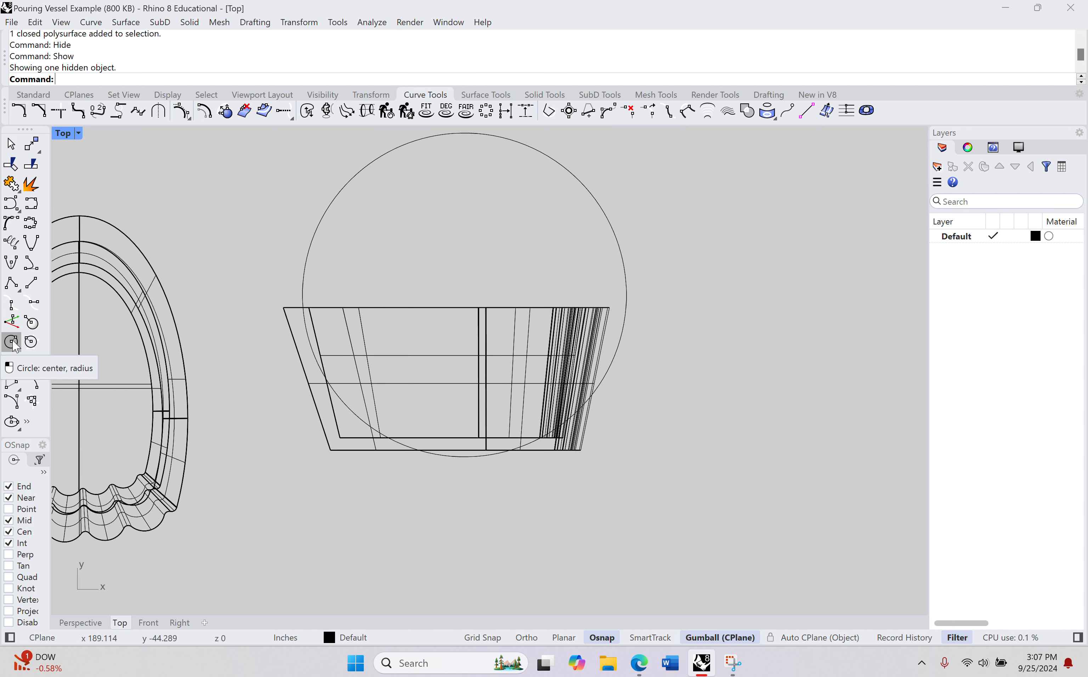
{"action": "left_click", "coordinate": [11, 342]}
{"action": "left_click", "coordinate": [712, 335]}
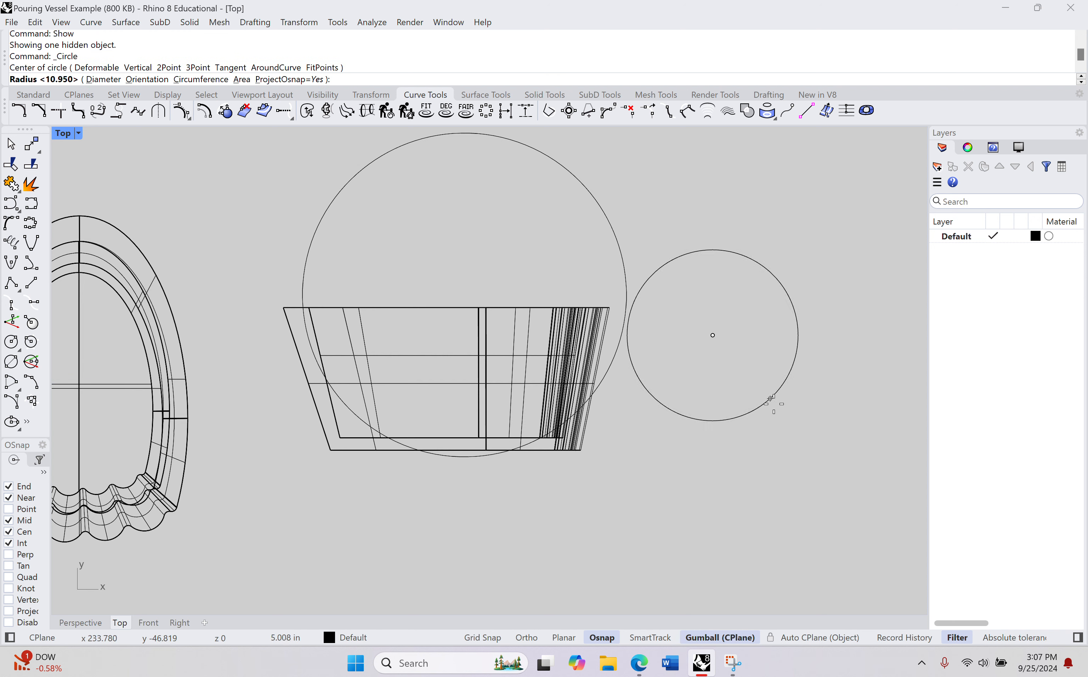
{"action": "left_click", "coordinate": [793, 440]}
{"action": "left_click", "coordinate": [833, 285]}
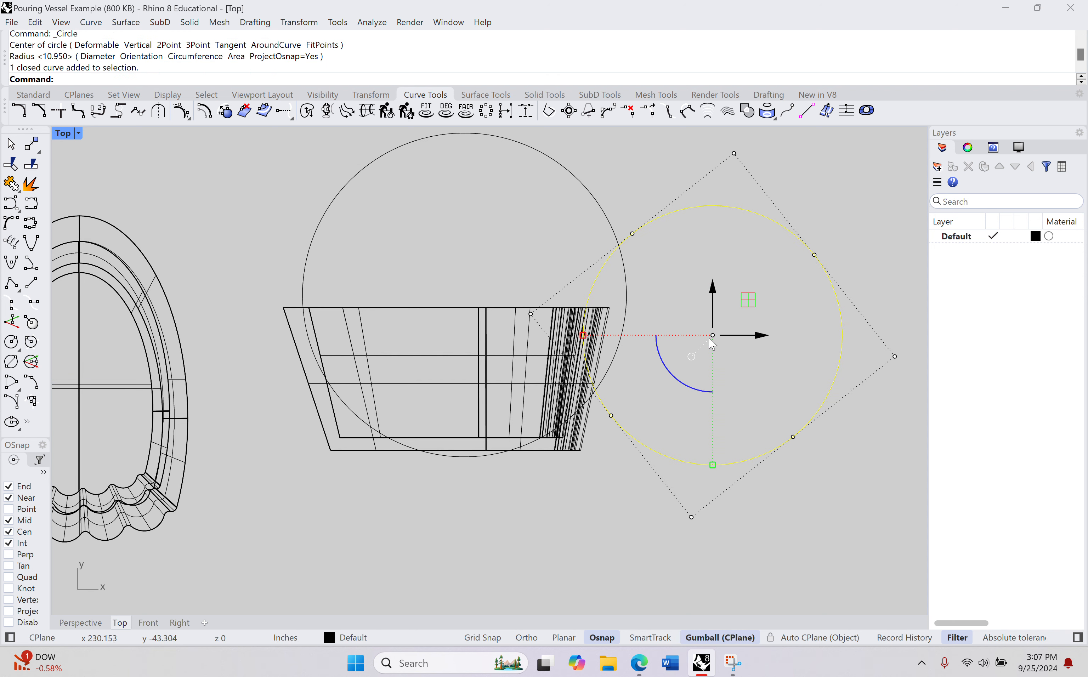
{"action": "left_click_drag", "start_coordinate": [712, 335], "coordinate": [407, 410]}
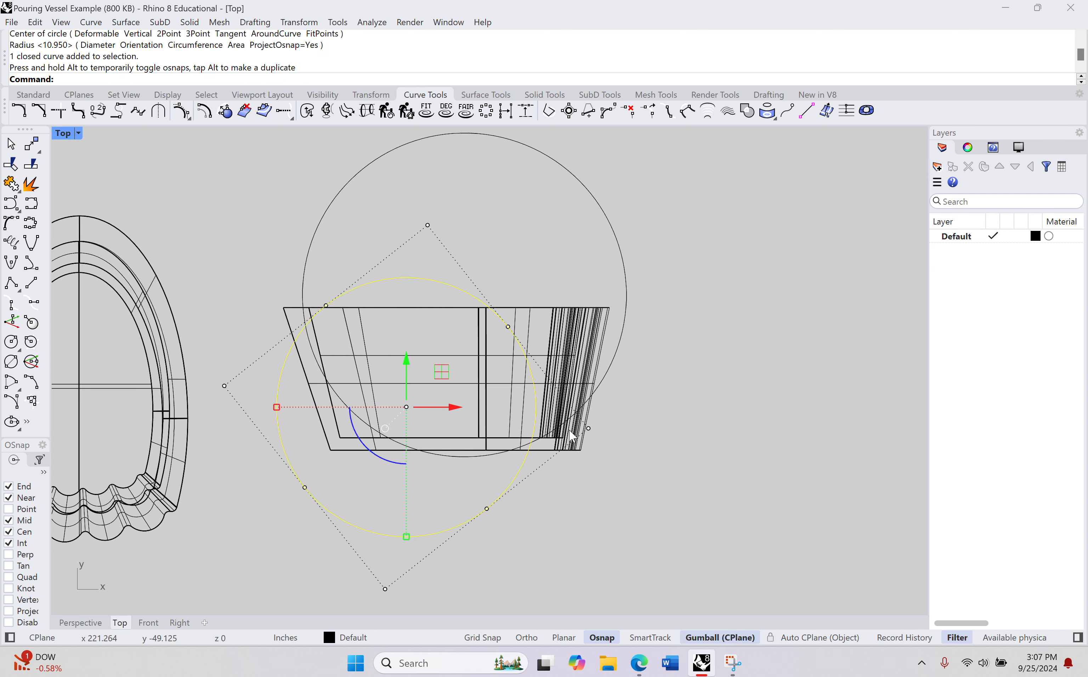
Step: Stretch the smaller circle into a bulge past the large circle's lower scalloped-side arc by moving its nearest control point outward
{"action": "left_click", "coordinate": [588, 428]}
{"action": "left_click_drag", "start_coordinate": [589, 428], "coordinate": [755, 410]}
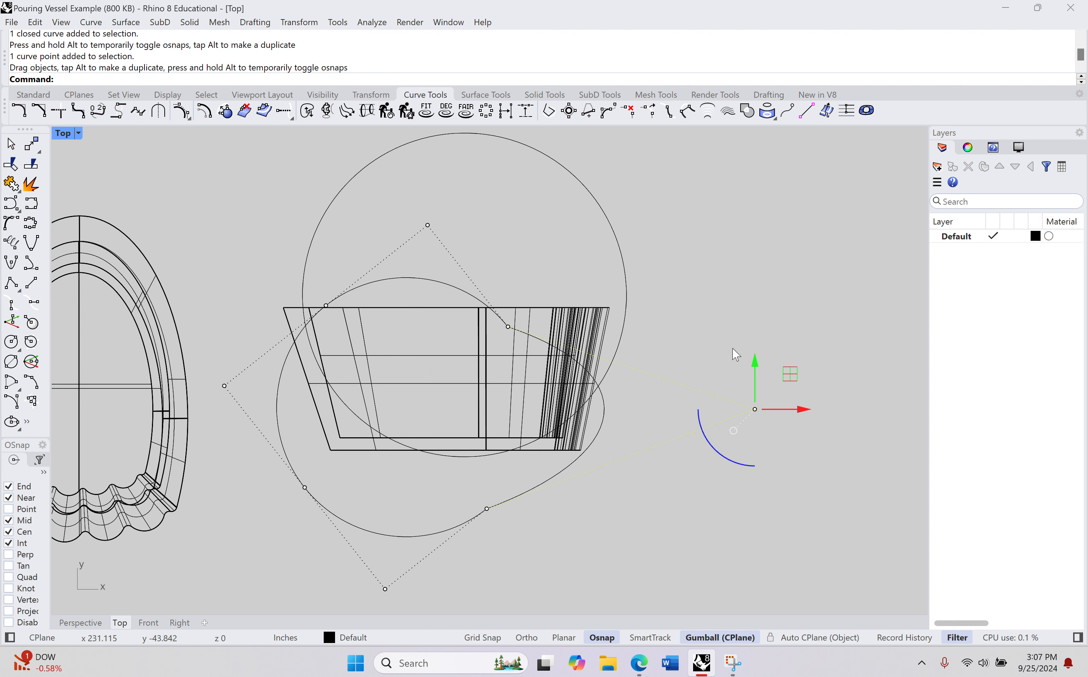
{"action": "key", "text": "Escape"}
Step: Hide the laid-down vessel and trim away the large circle's lower arc, using the deformed circle as the cutting object
{"action": "left_click", "coordinate": [562, 322]}
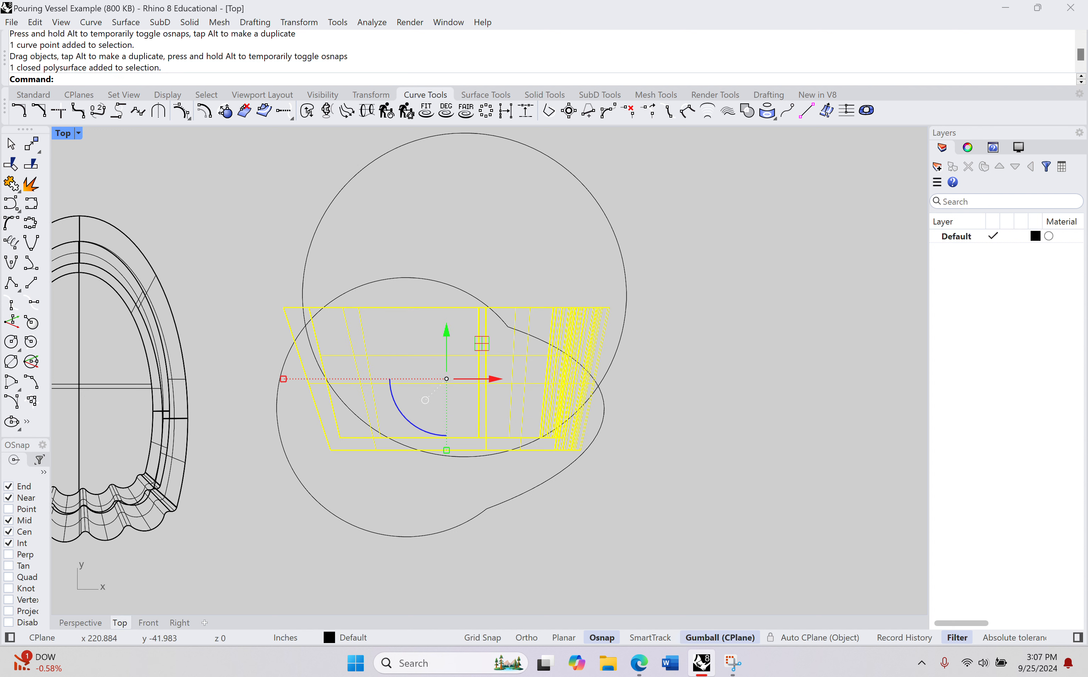
{"action": "key", "text": "ctrl+h"}
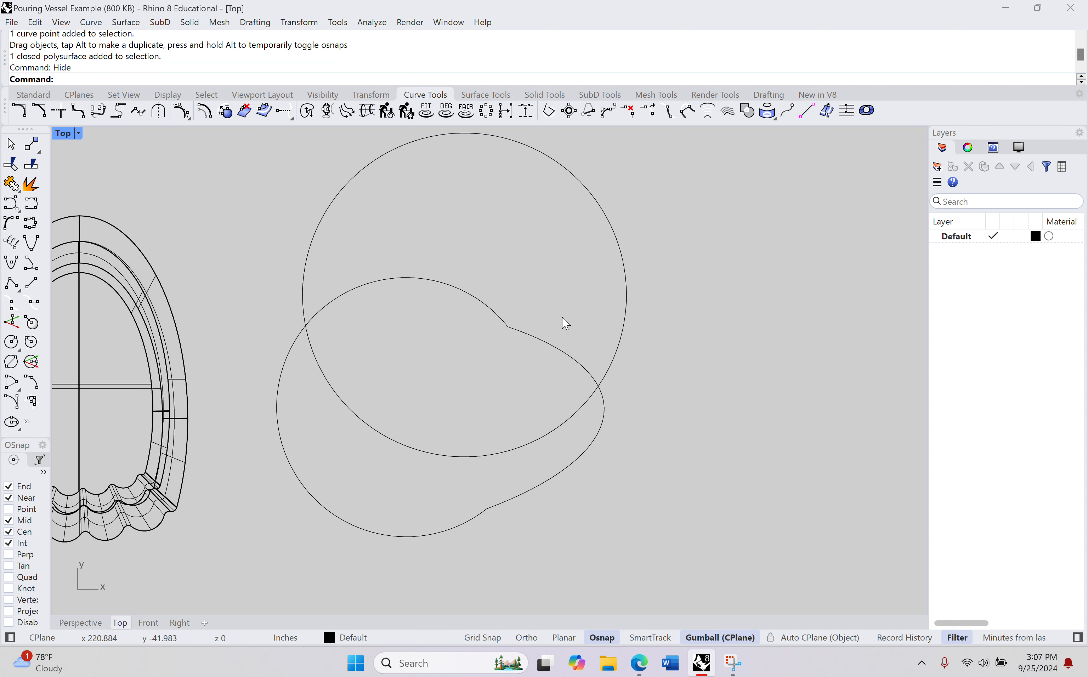
{"action": "type", "text": "Trim"}
{"action": "key", "text": "Return"}
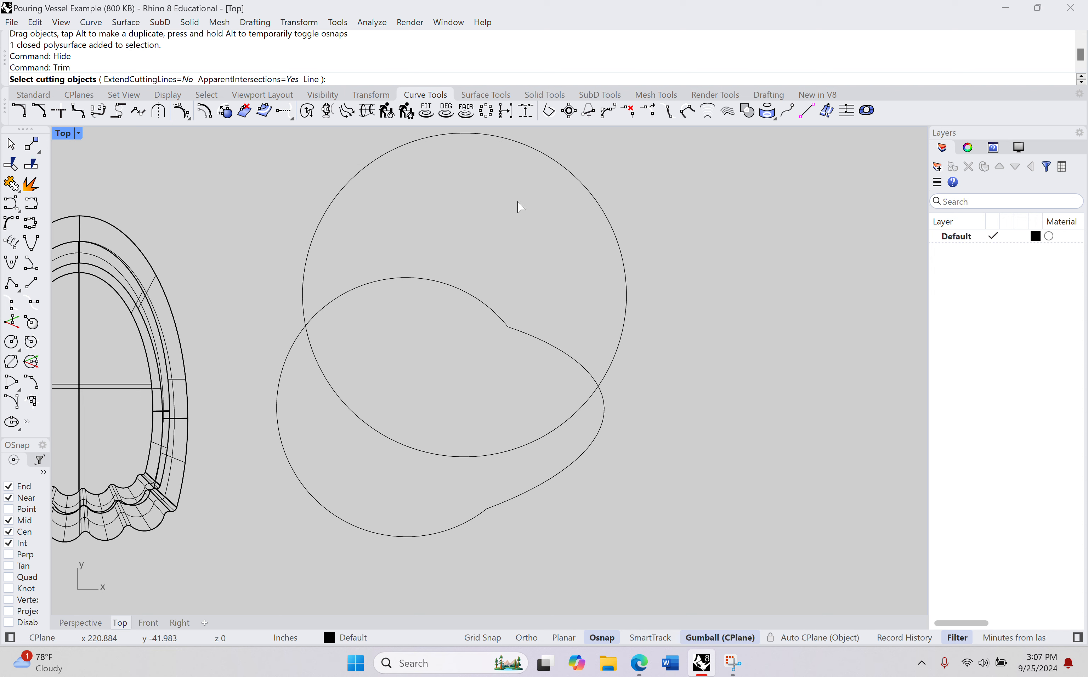
{"action": "left_click", "coordinate": [482, 302]}
{"action": "key", "text": "Return"}
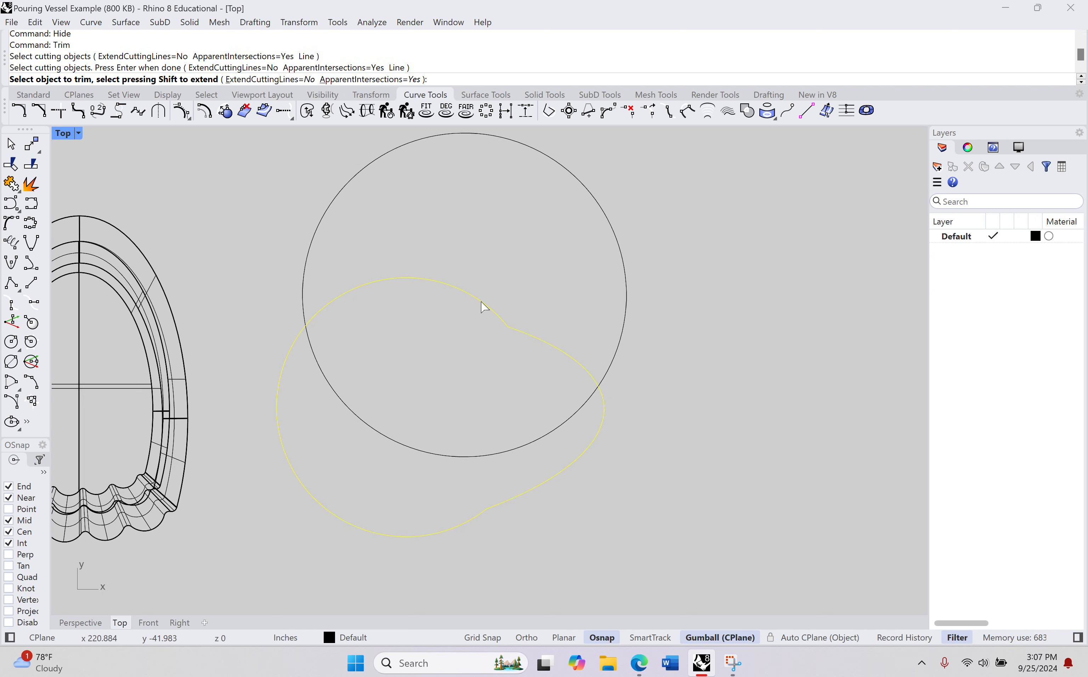
{"action": "left_click", "coordinate": [520, 454]}
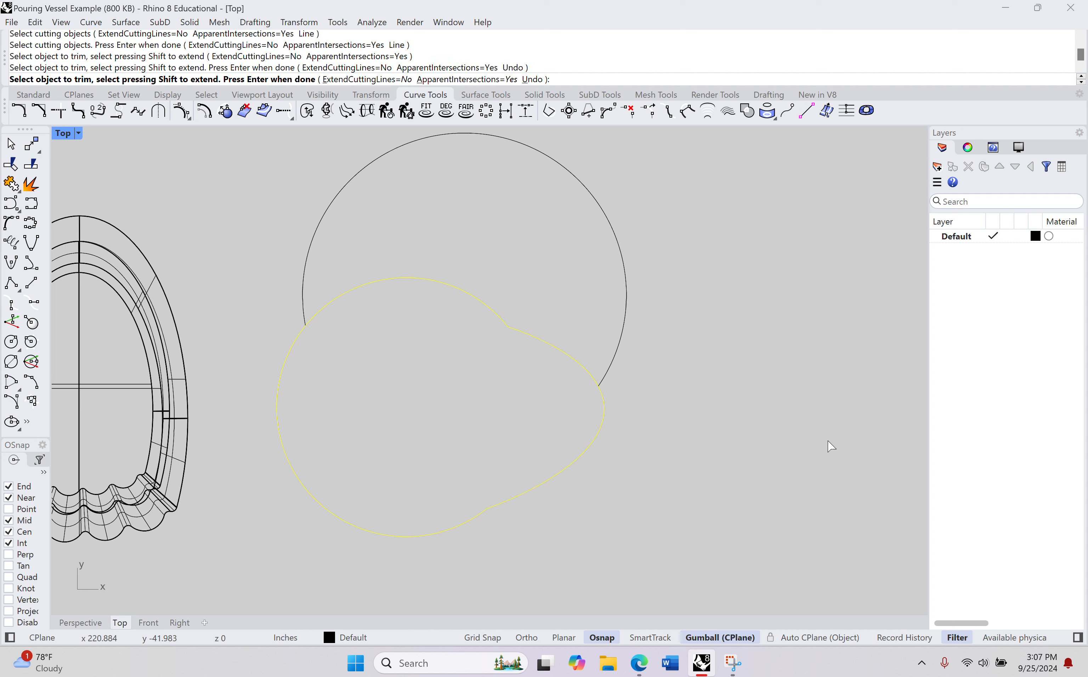
{"action": "key", "text": "Return"}
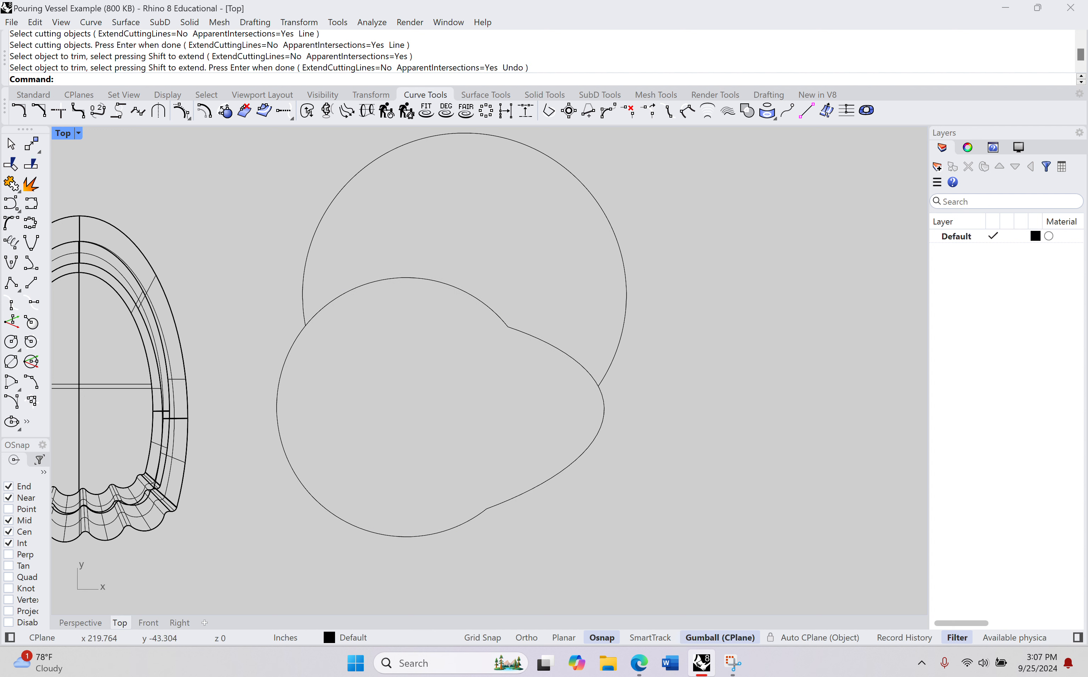
Step: Delete the deformed cutting circle and show the hidden vessel again
{"action": "left_click", "coordinate": [546, 345]}
{"action": "key", "text": "Delete"}
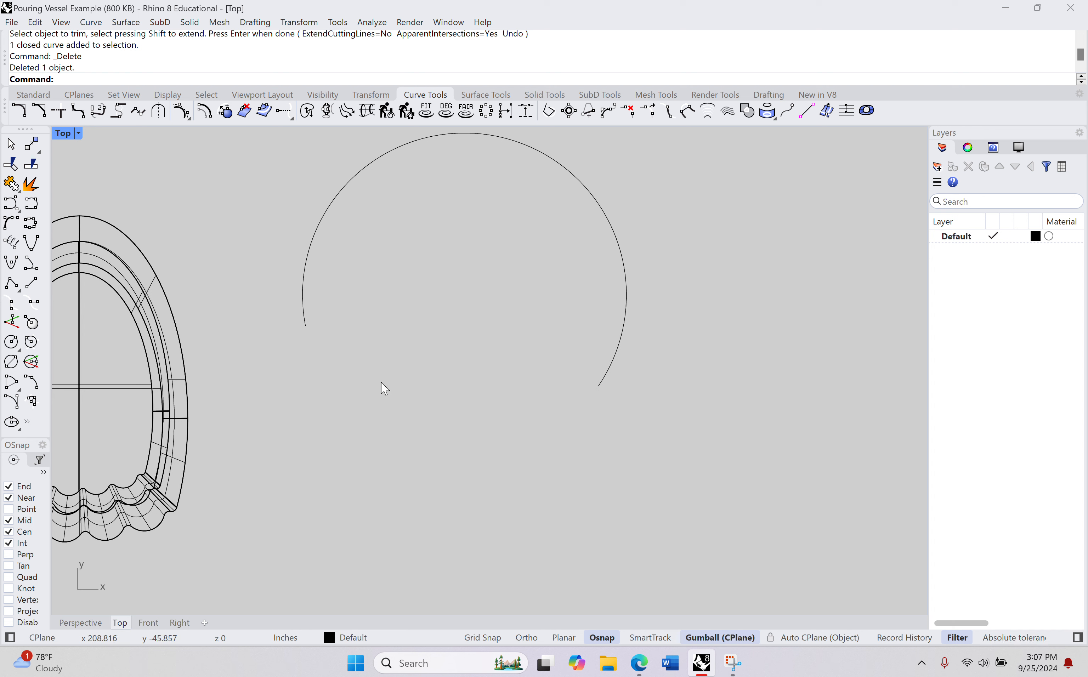
{"action": "type", "text": "Show"}
{"action": "key", "text": "Return"}
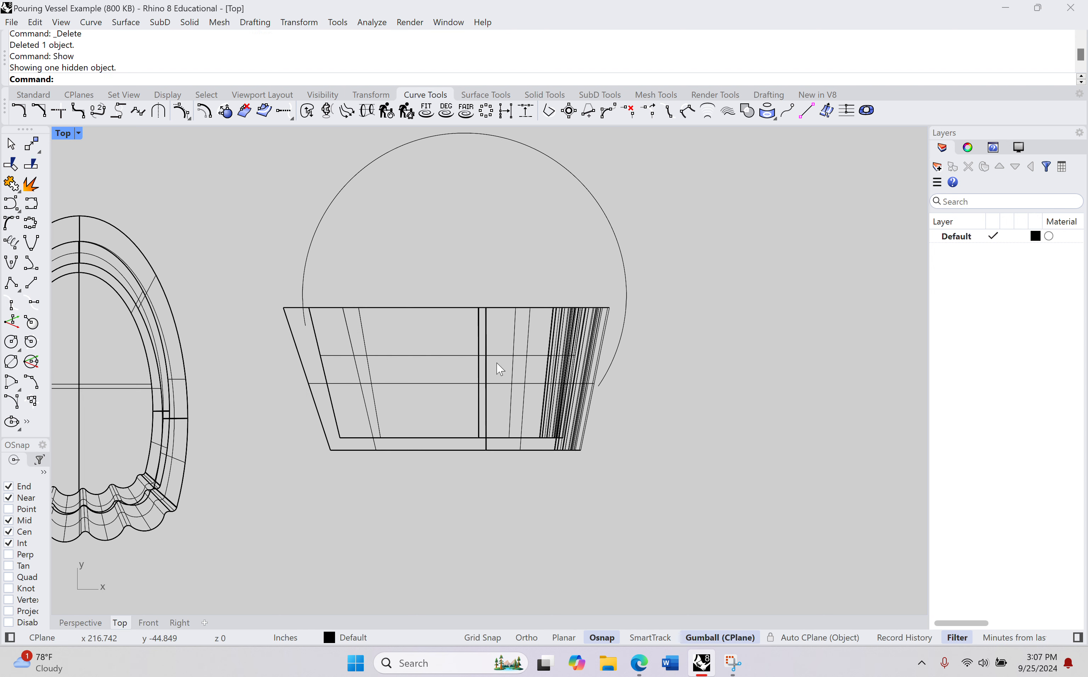
Step: Move the handle curve's lower end point horizontally inward so it reaches into the vessel's scalloped side
{"action": "scroll", "coordinate": [617, 357], "scroll_direction": "up", "scroll_amount": 2}
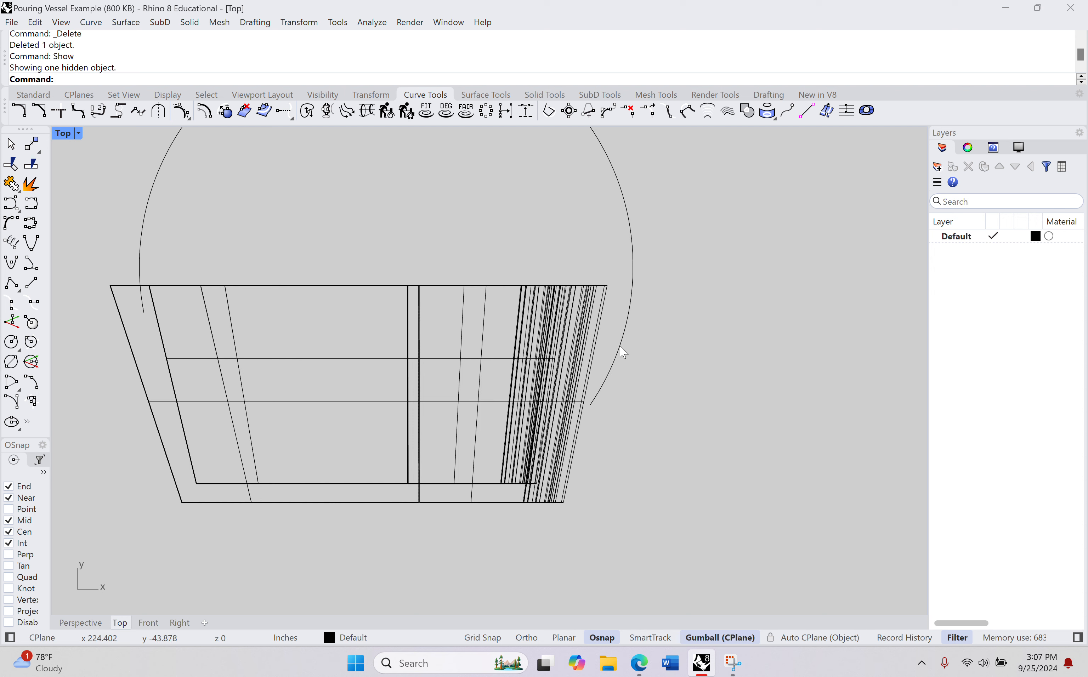
{"action": "left_click", "coordinate": [622, 353]}
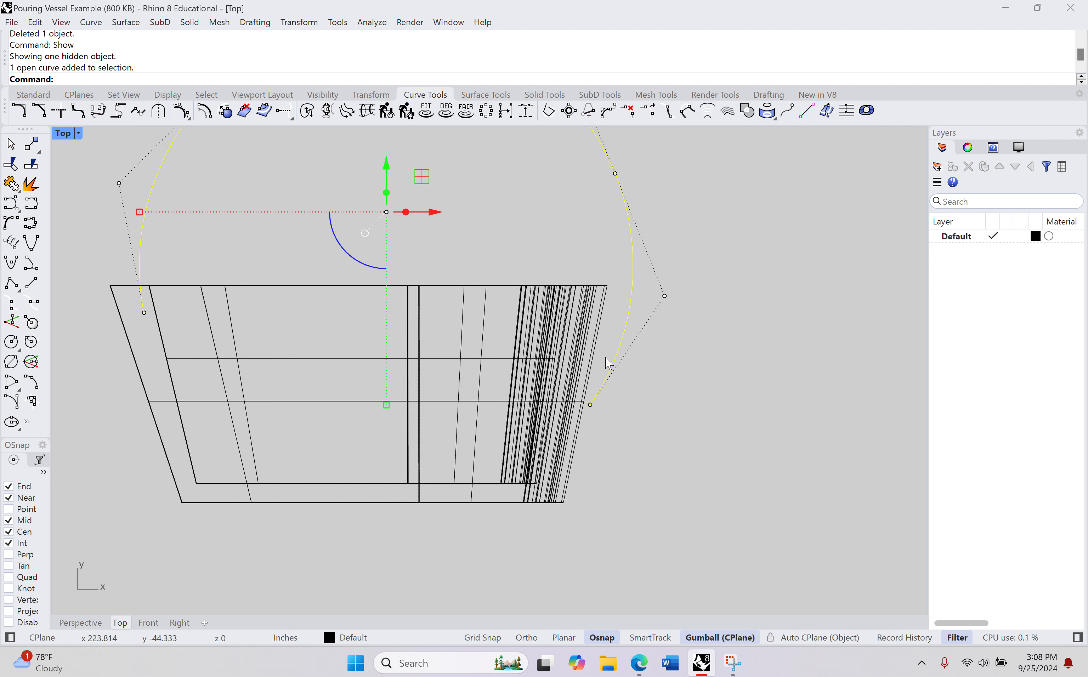
{"action": "scroll", "coordinate": [612, 433], "scroll_direction": "up", "scroll_amount": 5}
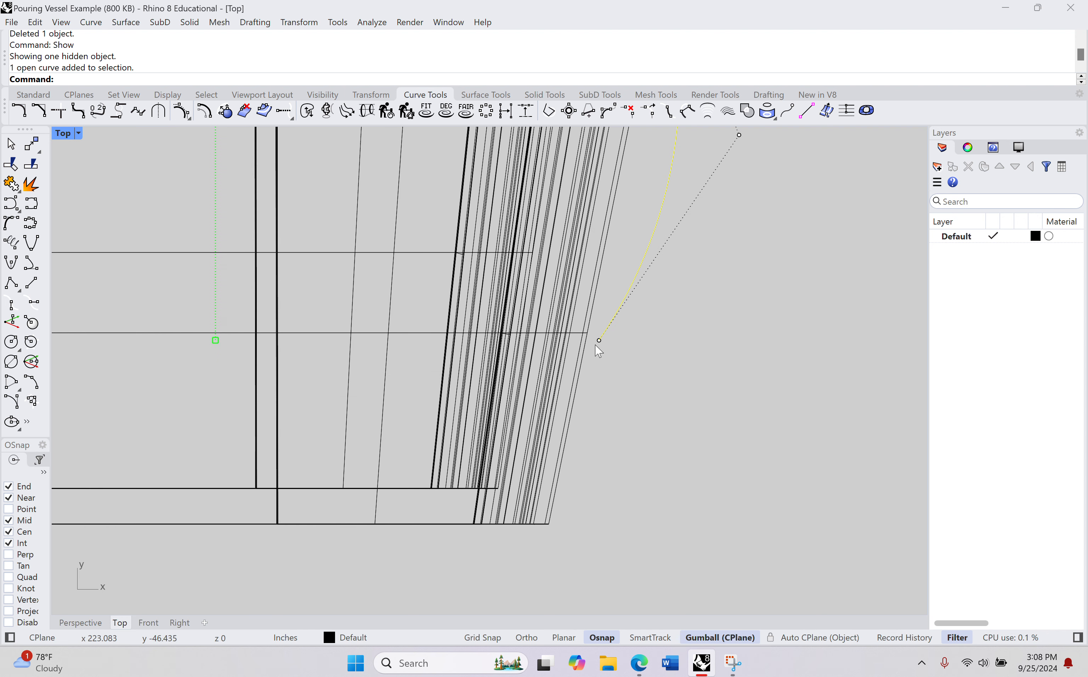
{"action": "left_click", "coordinate": [599, 341]}
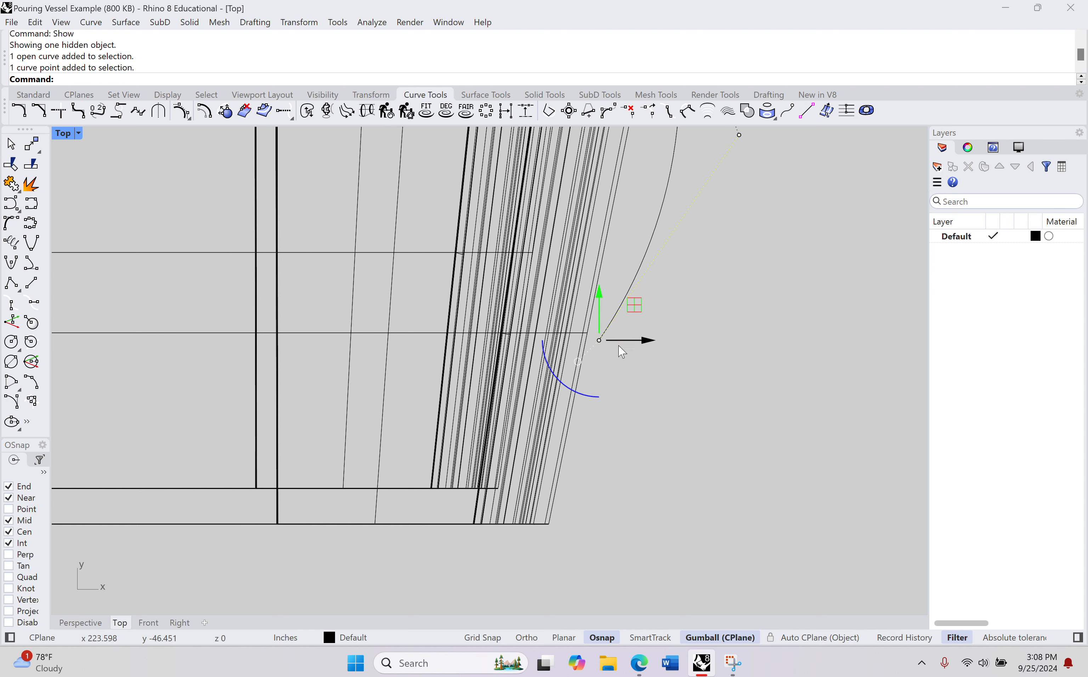
{"action": "left_click_drag", "start_coordinate": [649, 345], "coordinate": [608, 342]}
{"action": "scroll", "coordinate": [702, 367], "scroll_direction": "down", "scroll_amount": 3}
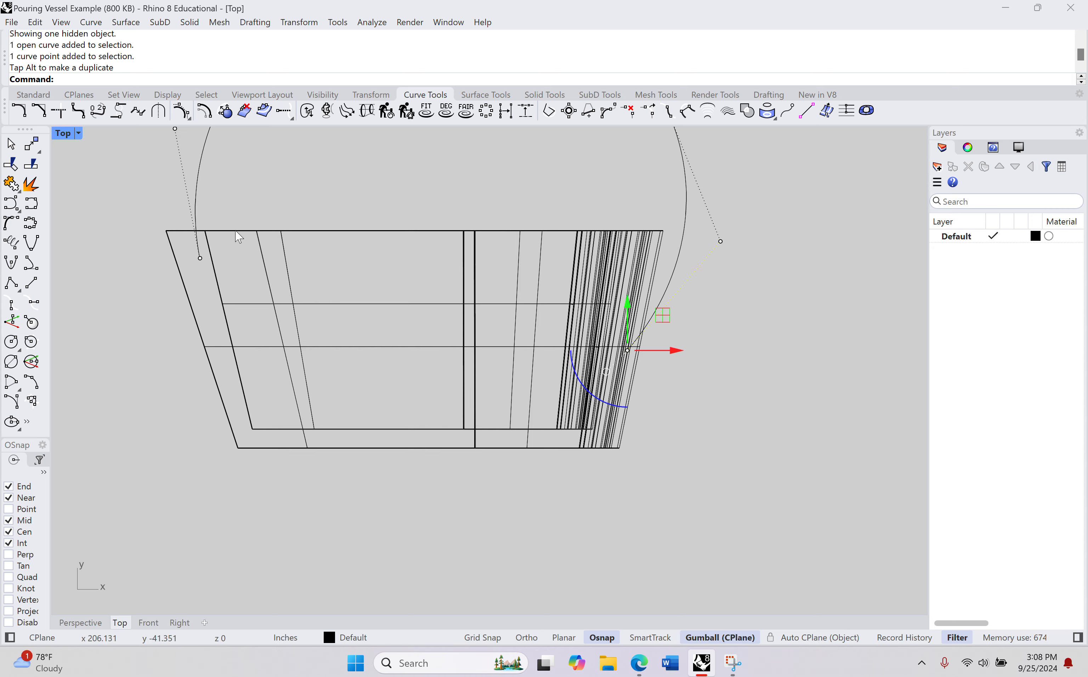
{"action": "right_click_drag", "start_coordinate": [272, 234], "coordinate": [254, 376]}
{"action": "left_click", "coordinate": [427, 334]}
{"action": "right_click_drag", "start_coordinate": [540, 230], "coordinate": [520, 238]}
{"action": "right_click_drag", "start_coordinate": [573, 352], "coordinate": [566, 280]}
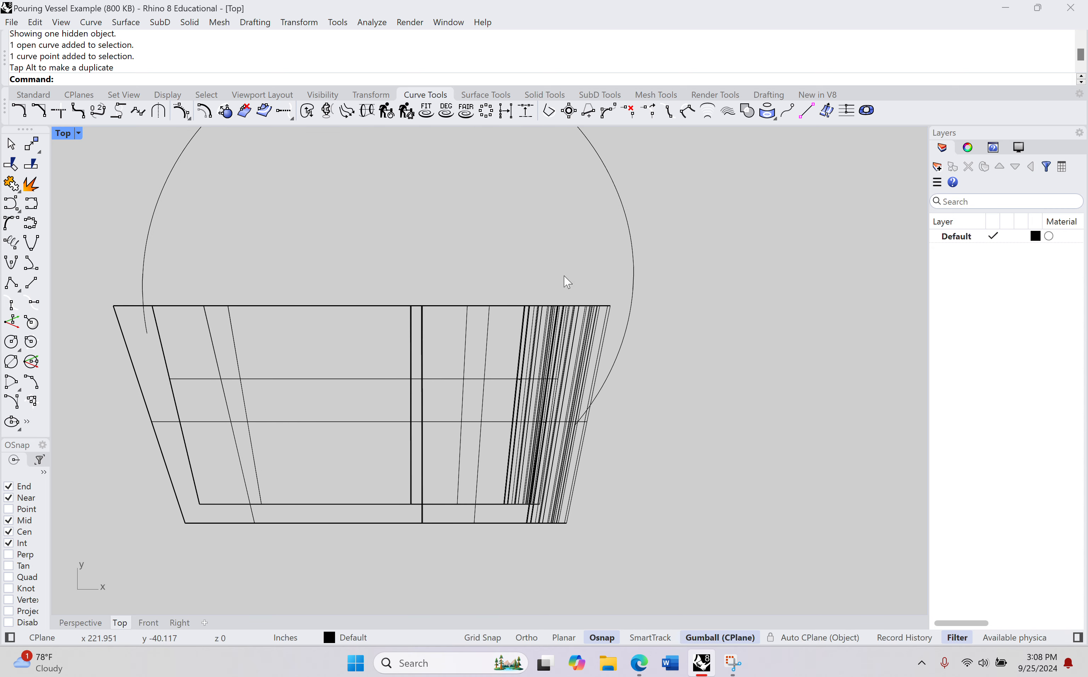
Step: Lower the handle curve's scalloped-side end point toward the vessel's base, lengthening that side of the handle
{"action": "left_click", "coordinate": [601, 393]}
{"action": "left_click", "coordinate": [575, 425]}
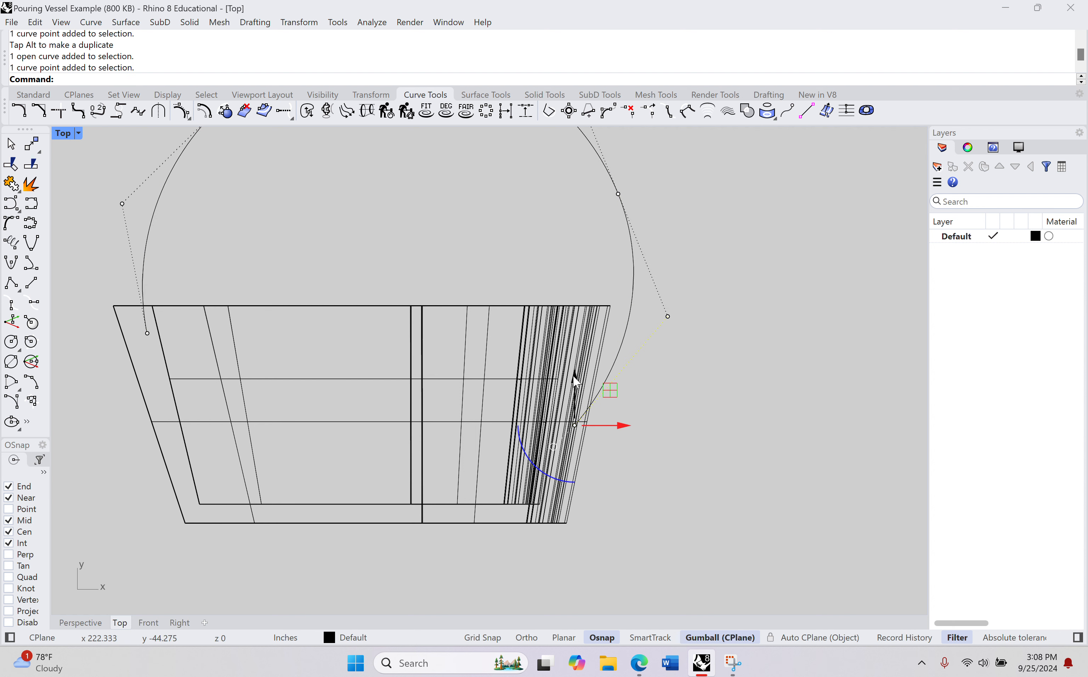
{"action": "left_click_drag", "start_coordinate": [576, 383], "coordinate": [565, 421]}
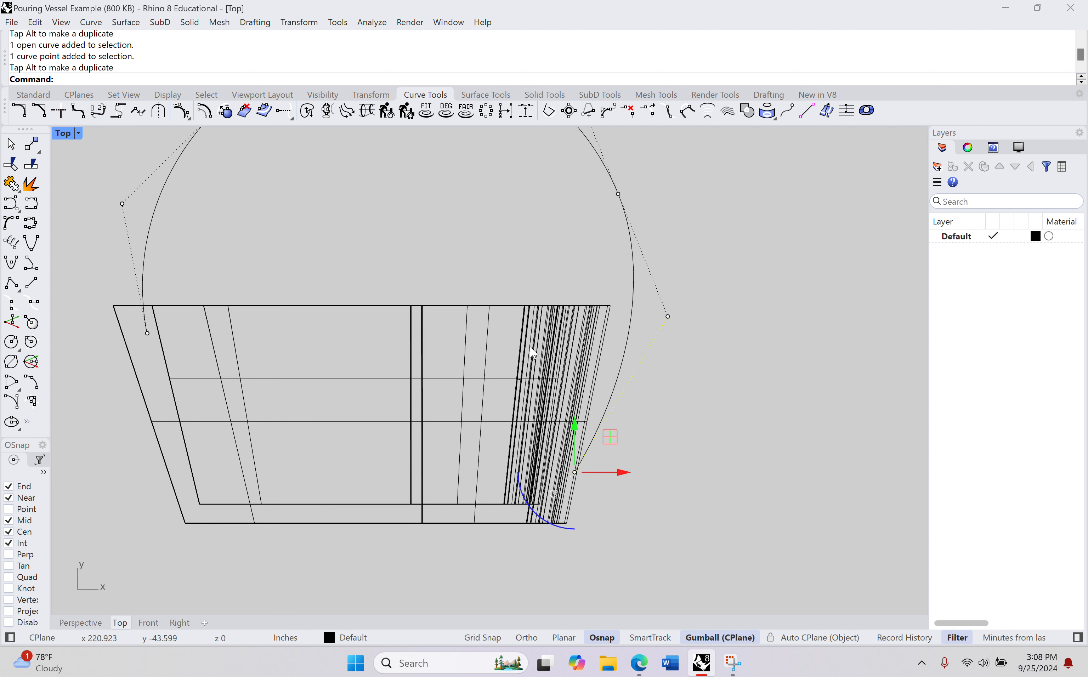
{"action": "left_click", "coordinate": [483, 261]}
{"action": "right_click_drag", "start_coordinate": [479, 227], "coordinate": [509, 346]}
{"action": "scroll", "coordinate": [509, 345], "scroll_direction": "down", "scroll_amount": 2}
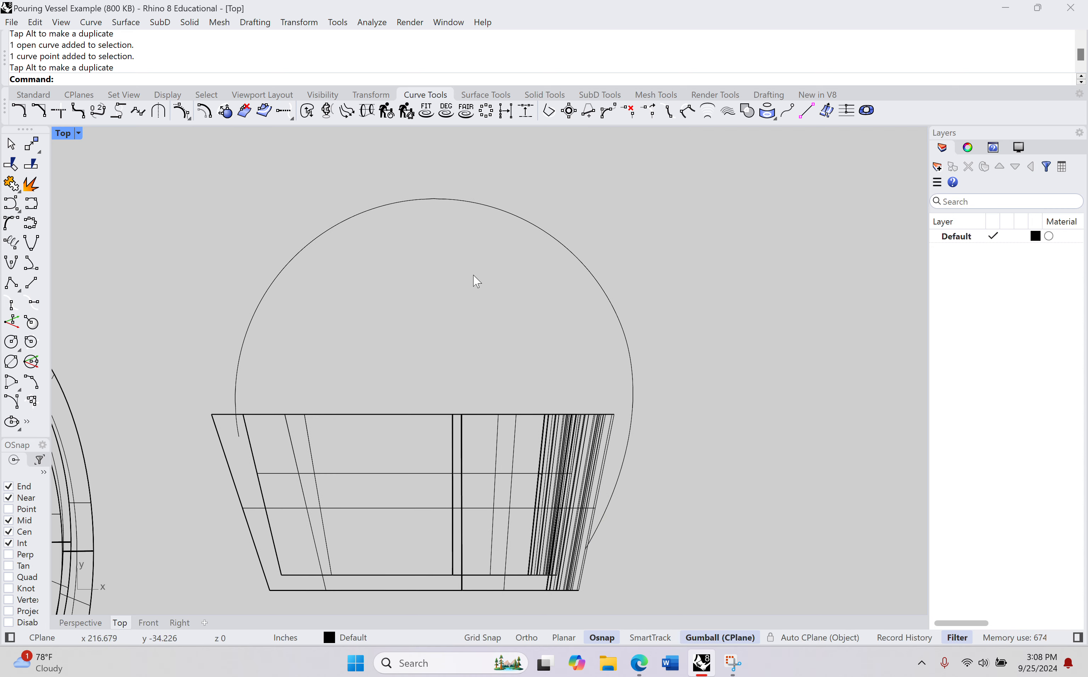
{"action": "right_click_drag", "start_coordinate": [417, 336], "coordinate": [524, 246]}
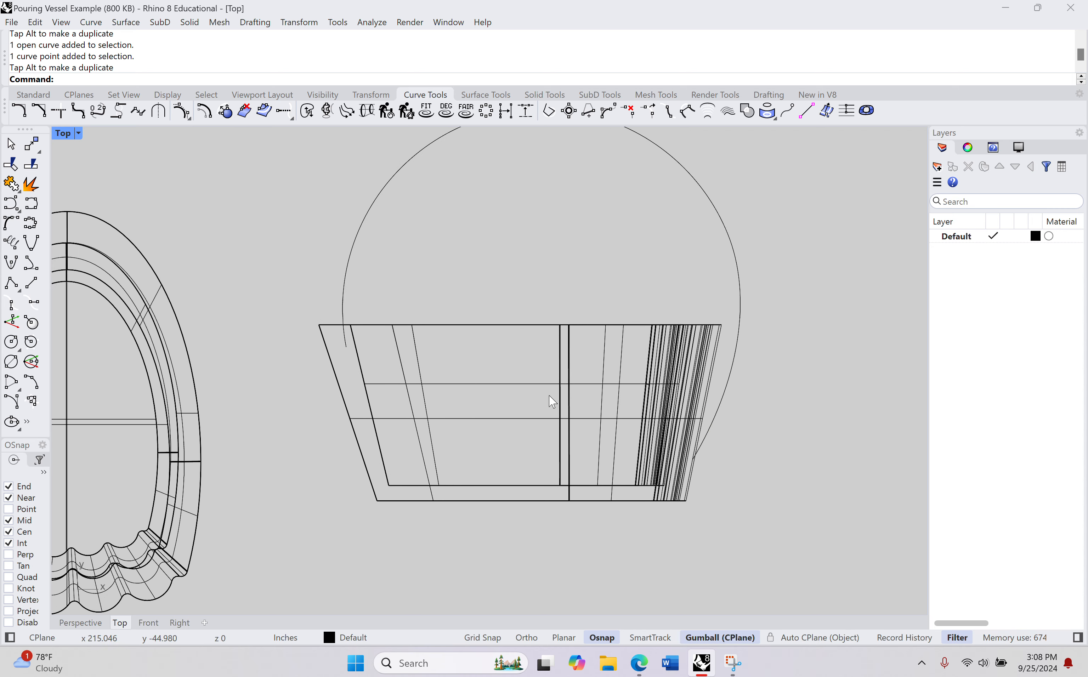
Step: Switch to the Perspective view and hide the laid-down scalloped vessel, leaving the handle curve exposed
{"action": "left_click", "coordinate": [81, 623]}
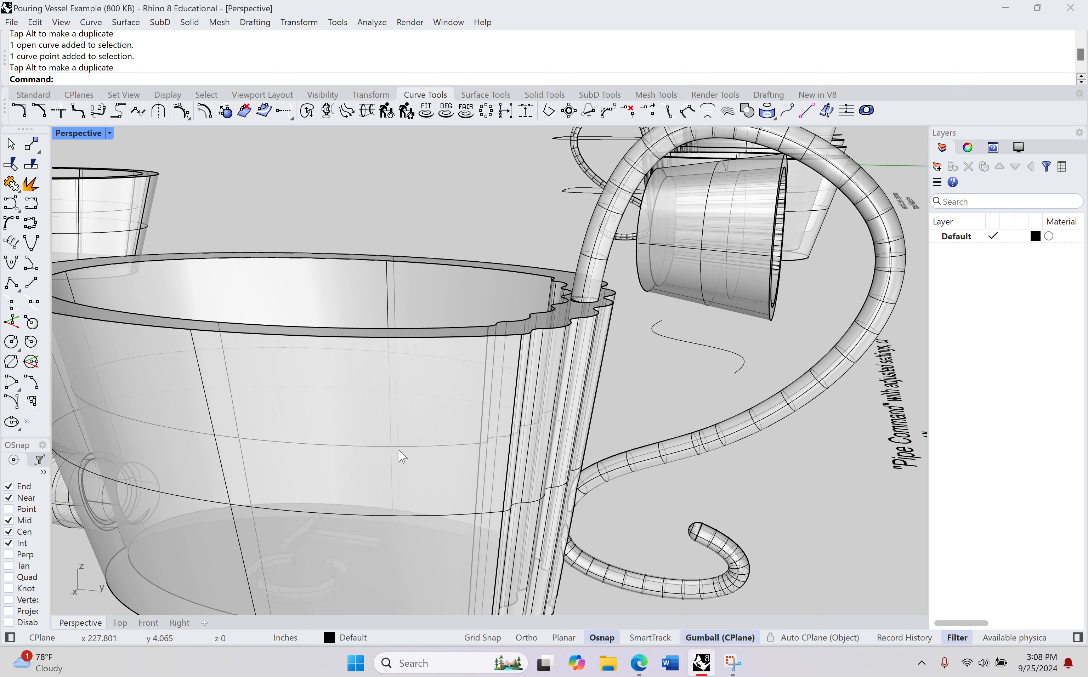
{"action": "scroll", "coordinate": [403, 457], "scroll_direction": "down", "scroll_amount": 5}
{"action": "right_click_drag", "start_coordinate": [656, 366], "coordinate": [71, 338]}
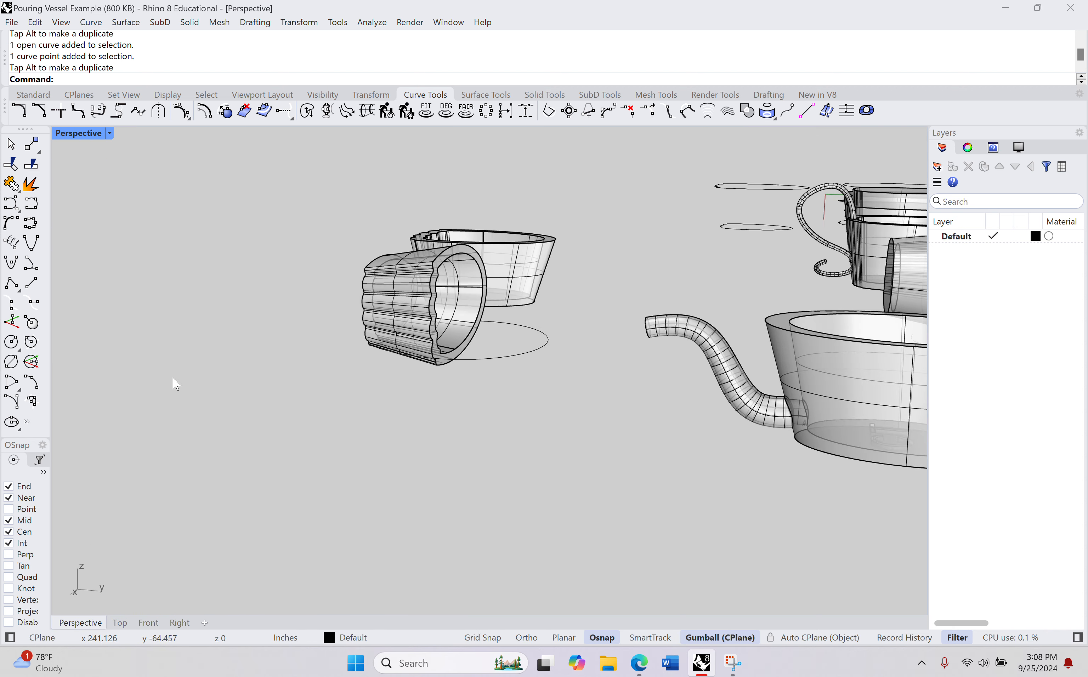
{"action": "scroll", "coordinate": [445, 391], "scroll_direction": "up", "scroll_amount": 3}
{"action": "scroll", "coordinate": [677, 359], "scroll_direction": "up", "scroll_amount": 3}
{"action": "scroll", "coordinate": [648, 369], "scroll_direction": "up", "scroll_amount": 2}
{"action": "scroll", "coordinate": [707, 375], "scroll_direction": "up", "scroll_amount": 3}
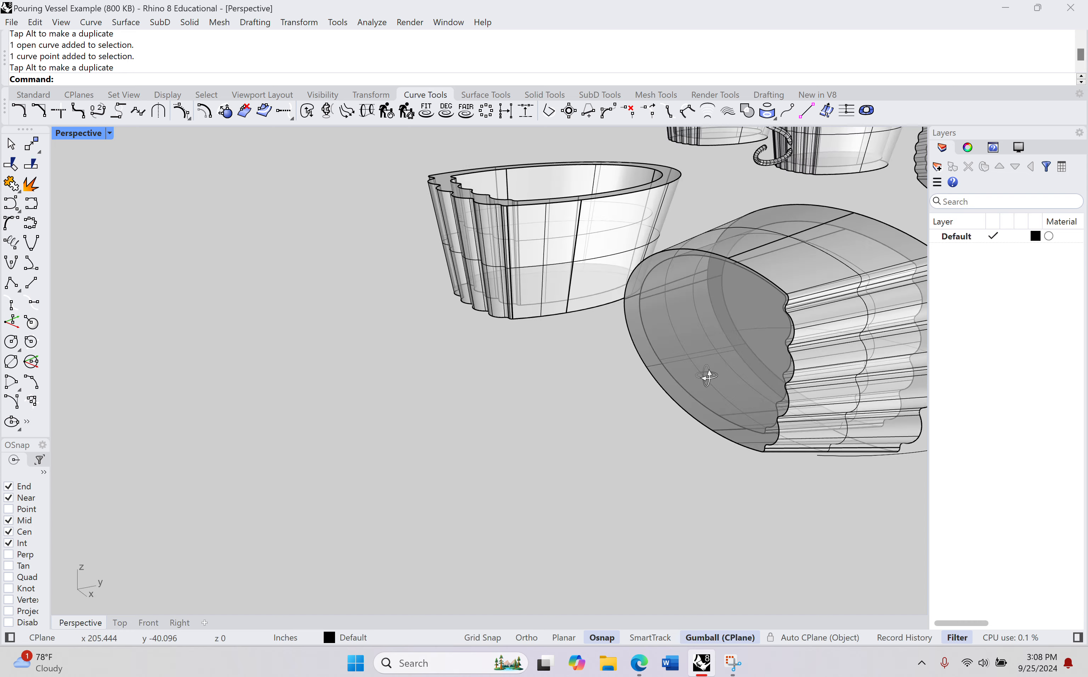
{"action": "scroll", "coordinate": [707, 376], "scroll_direction": "down", "scroll_amount": 2}
{"action": "right_click_drag", "start_coordinate": [758, 377], "coordinate": [382, 382], "text": "shift"}
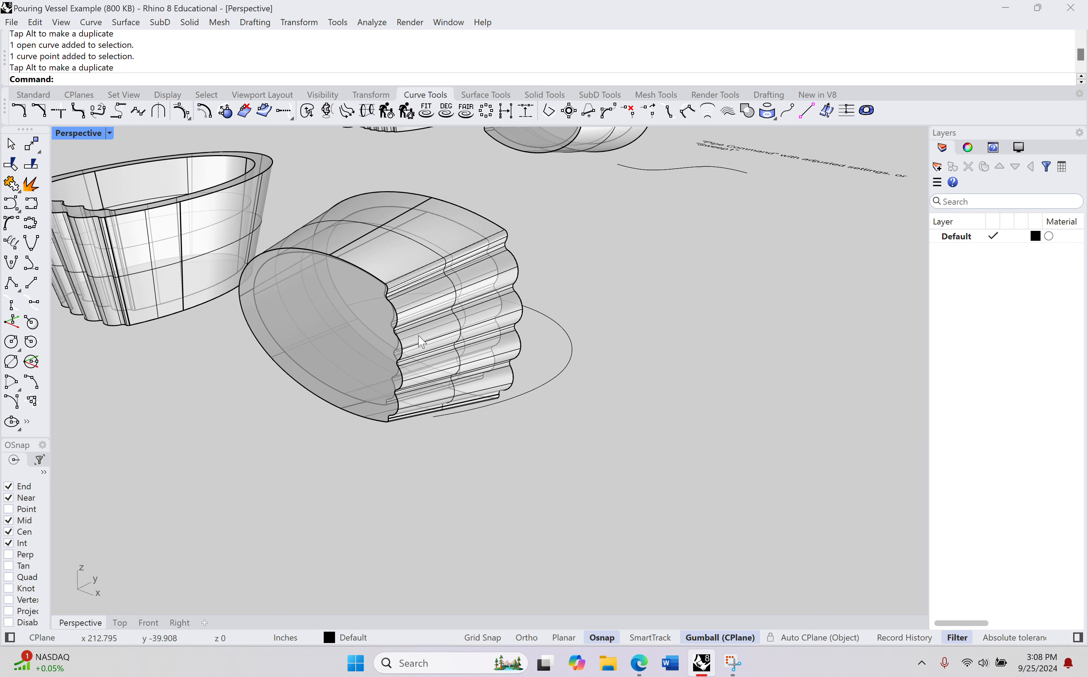
{"action": "left_click", "coordinate": [478, 304]}
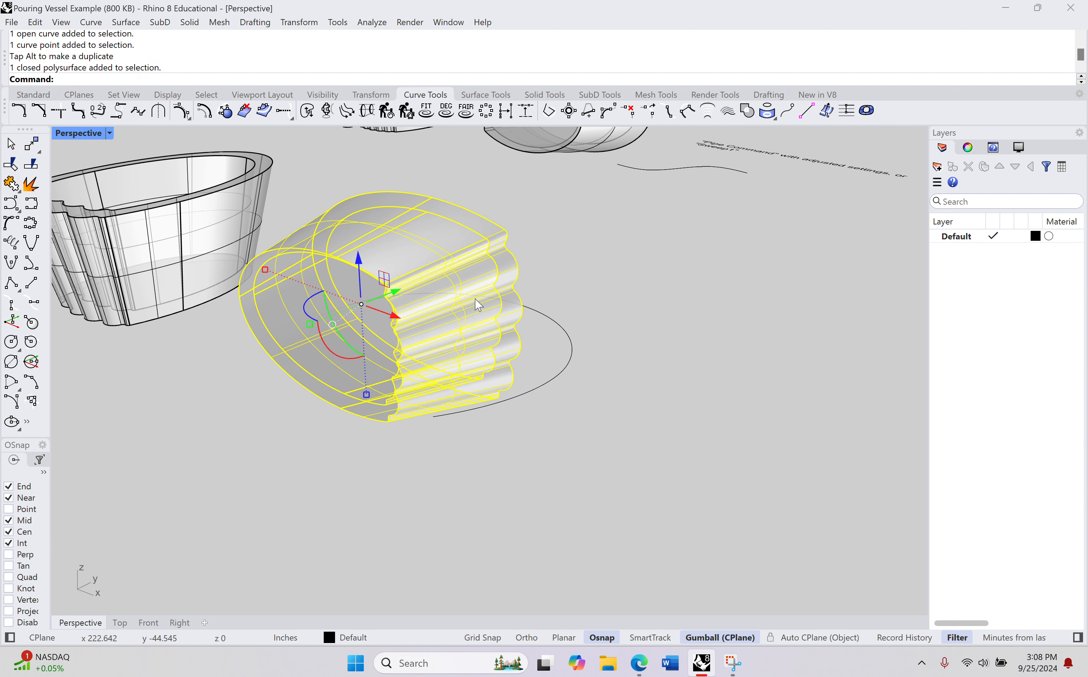
{"action": "type", "text": "Hide"}
{"action": "key", "text": "Return"}
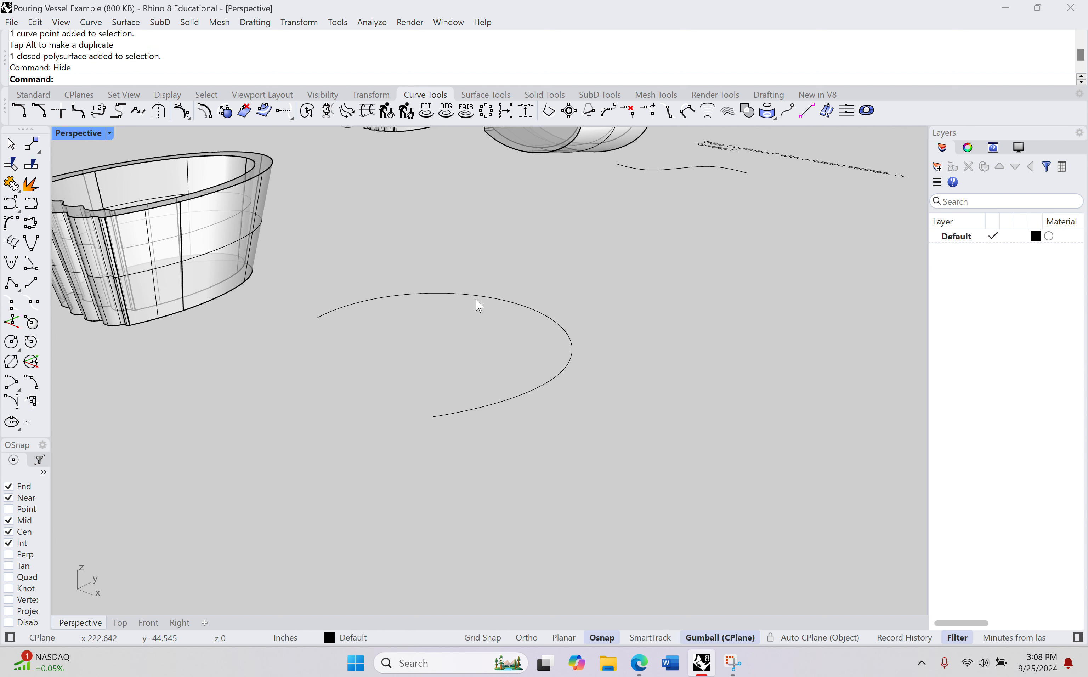
Step: Start a Pipe along the open handle curve
{"action": "left_click", "coordinate": [533, 391]}
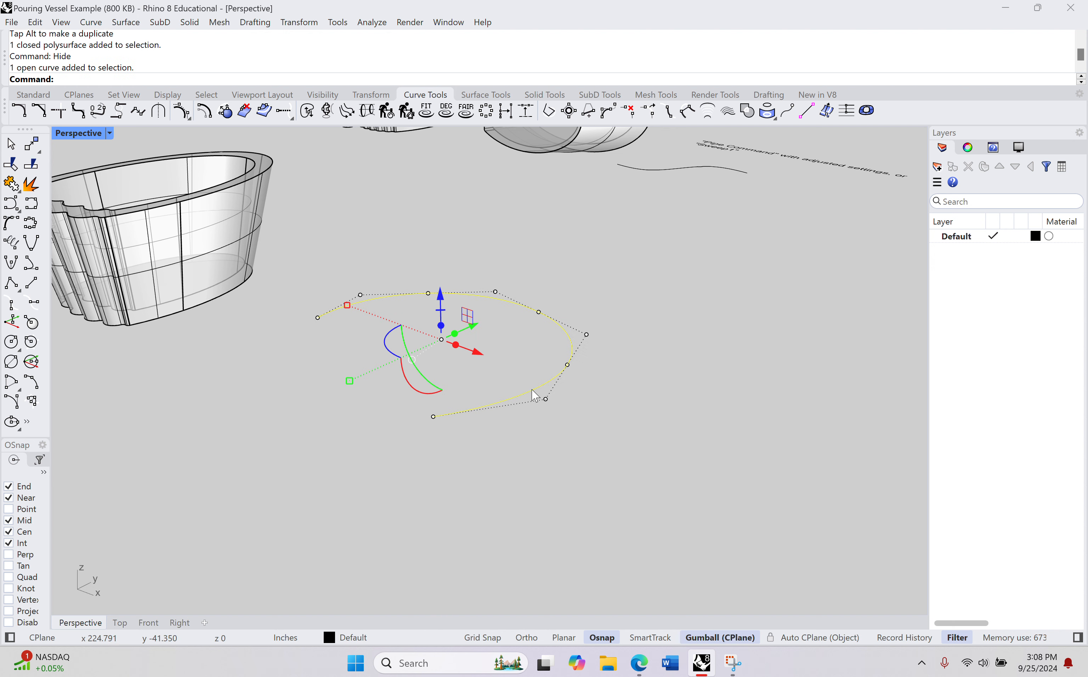
{"action": "scroll", "coordinate": [352, 375], "scroll_direction": "up", "scroll_amount": 4}
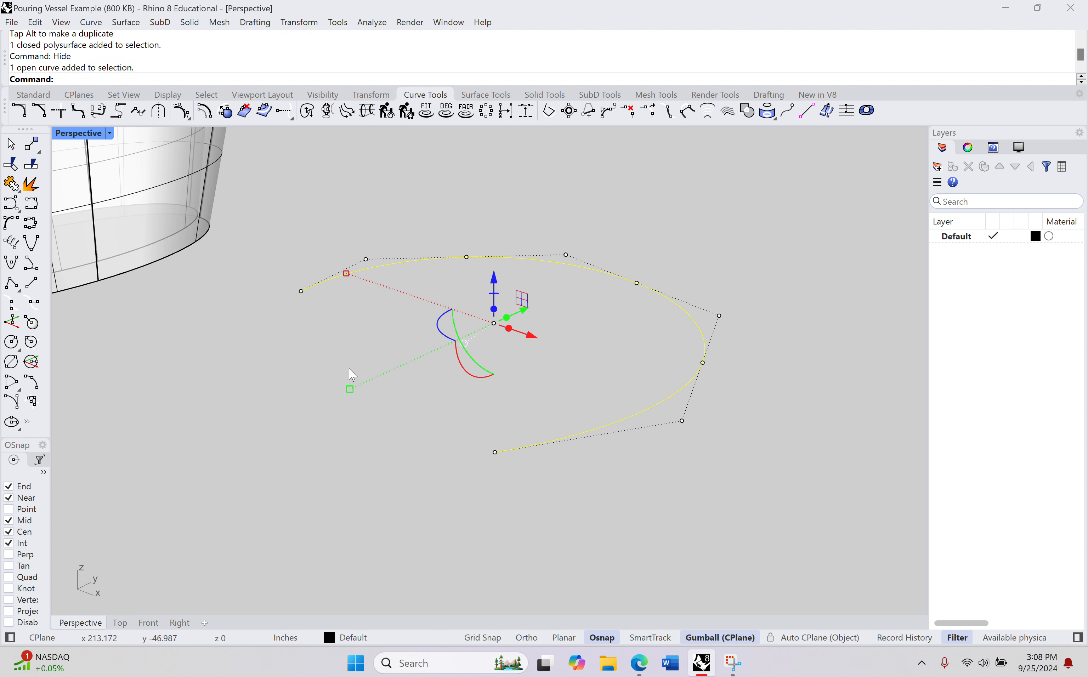
{"action": "type", "text": "Pipe"}
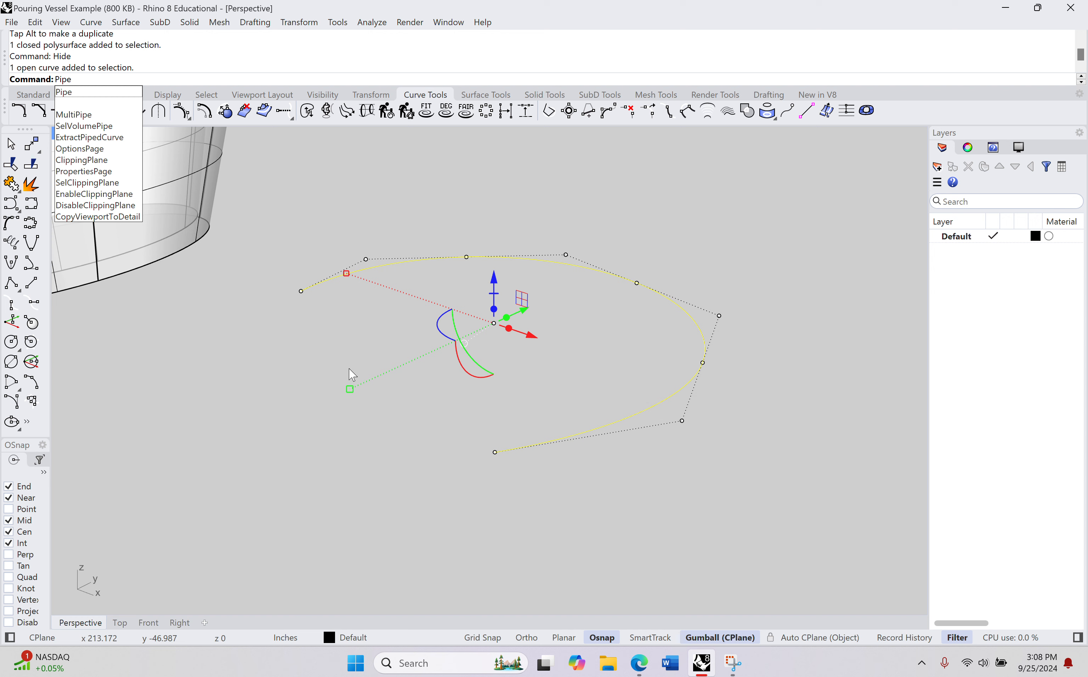
{"action": "key", "text": "Return"}
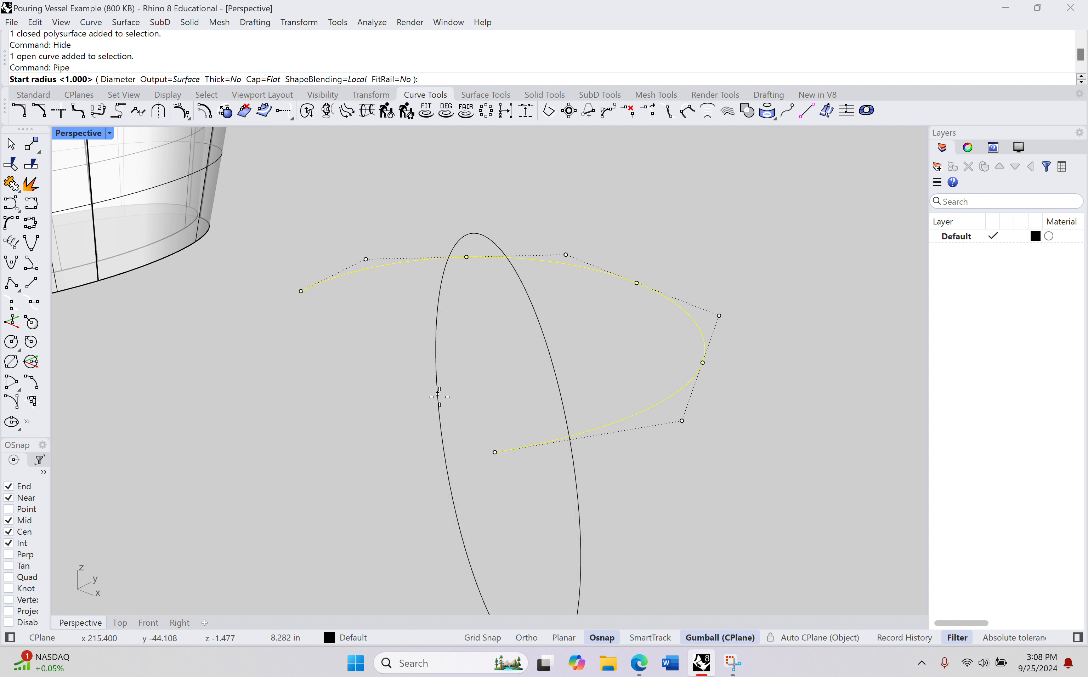
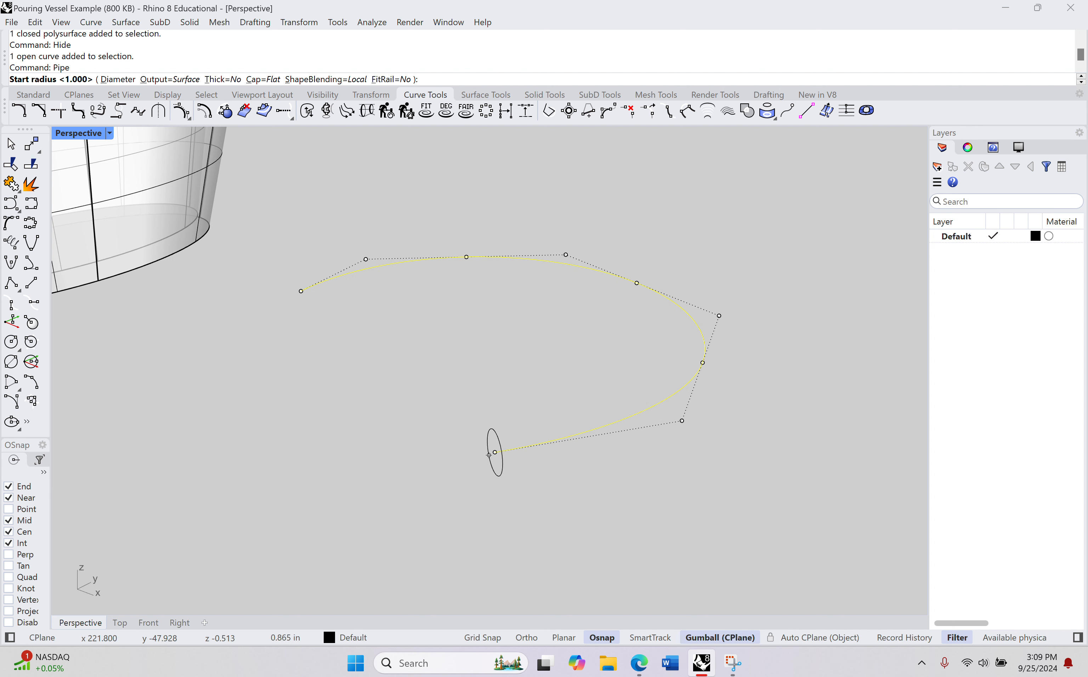
Step: Complete the pipe along the handle curve with start and end radii of 0.3 in and no intermediate radius
{"action": "type", "text": "1"}
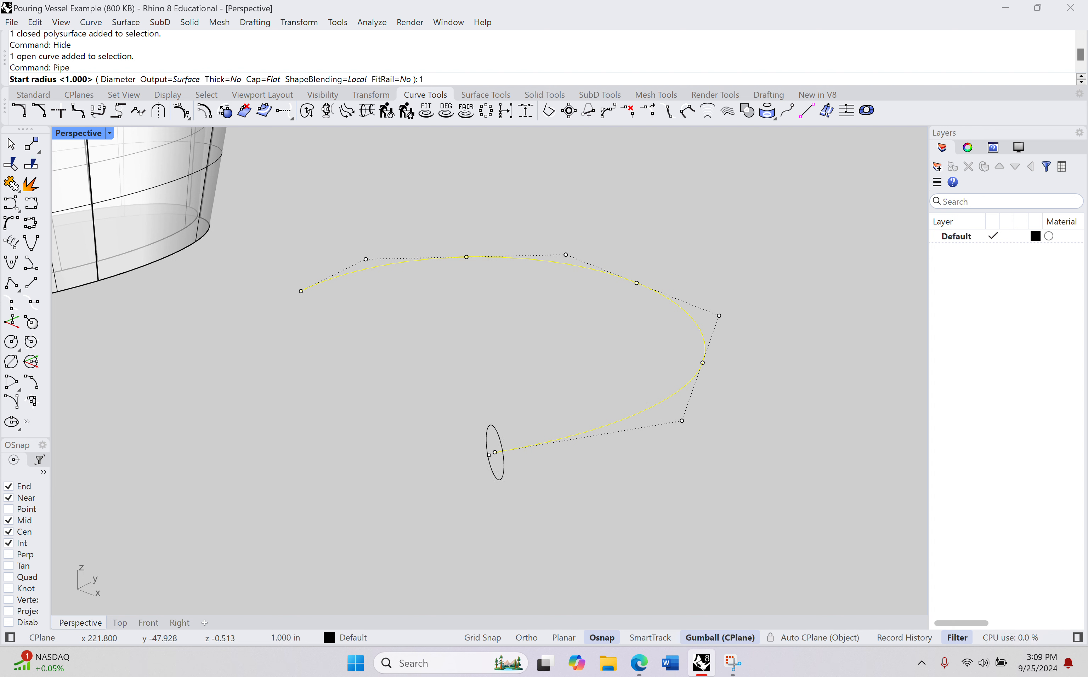
{"action": "key", "text": "BackSpace"}
{"action": "type", "text": ".5"}
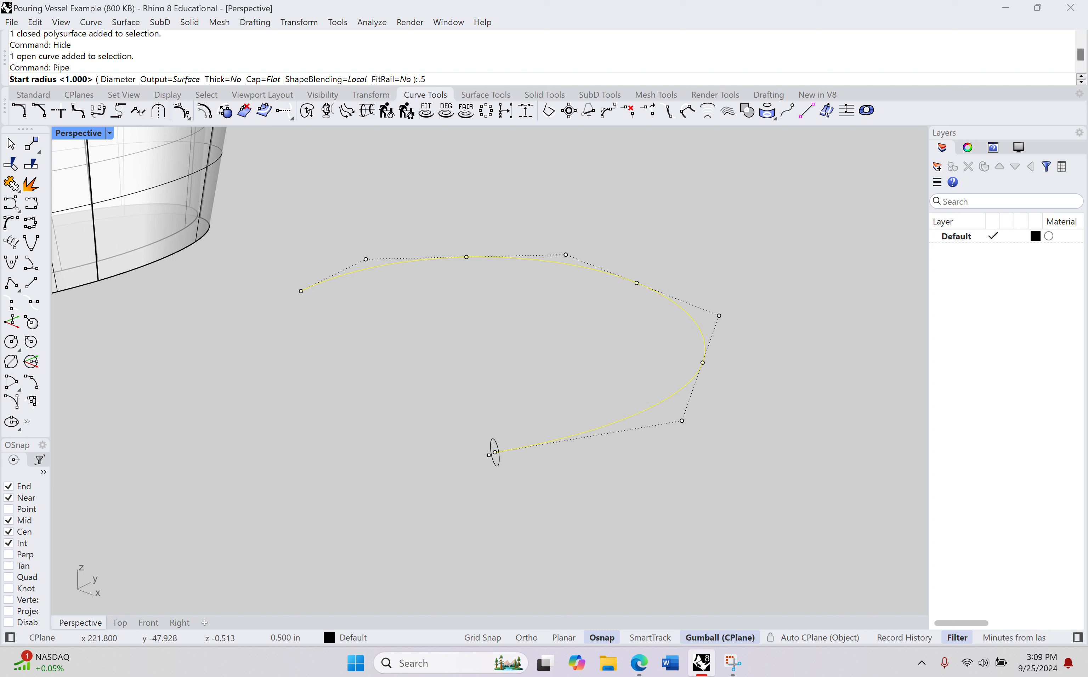
{"action": "key", "text": "BackSpace"}
{"action": "type", "text": "3"}
{"action": "key", "text": "Return"}
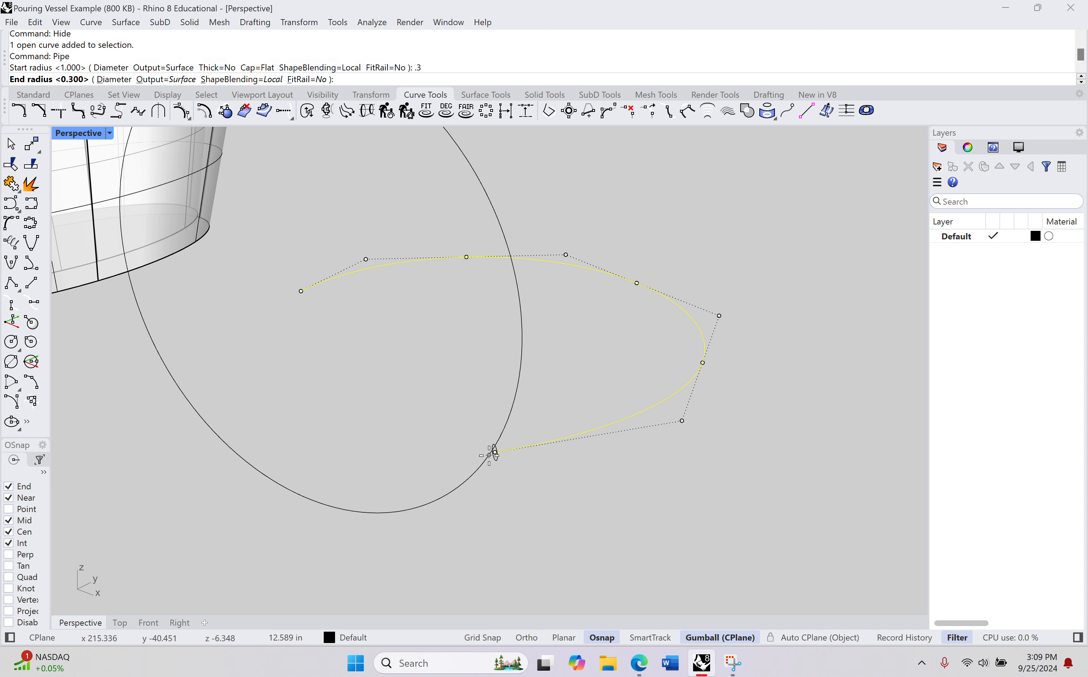
{"action": "right_click_drag", "start_coordinate": [329, 333], "coordinate": [382, 362]}
{"action": "scroll", "coordinate": [326, 318], "scroll_direction": "up", "scroll_amount": 3}
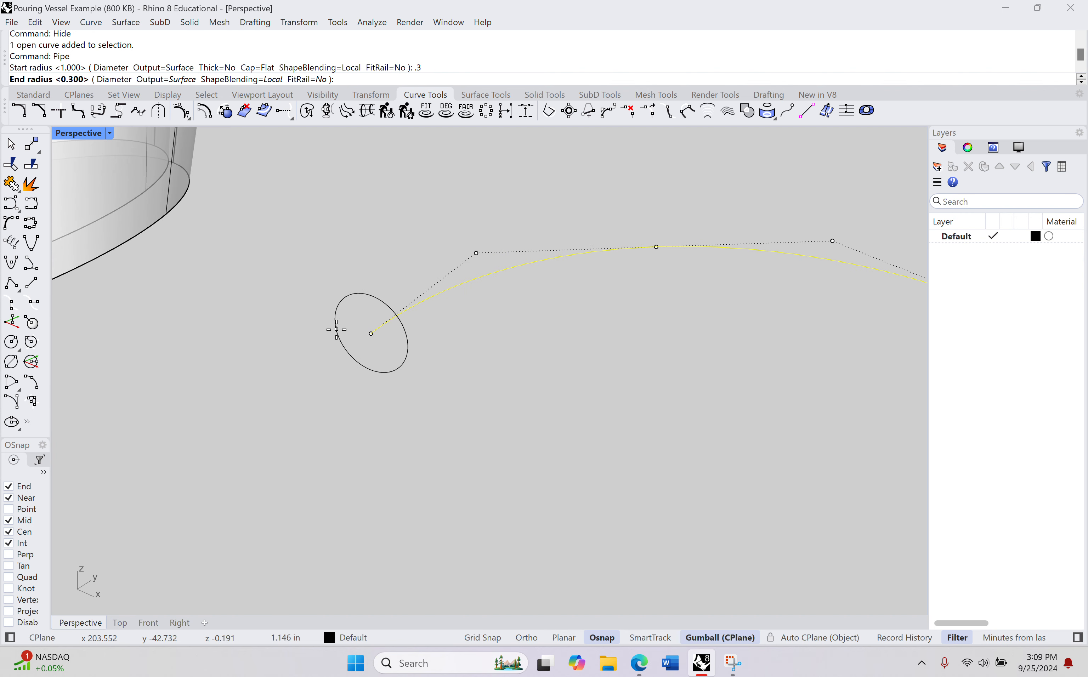
{"action": "type", "text": "3"}
{"action": "key", "text": "Return"}
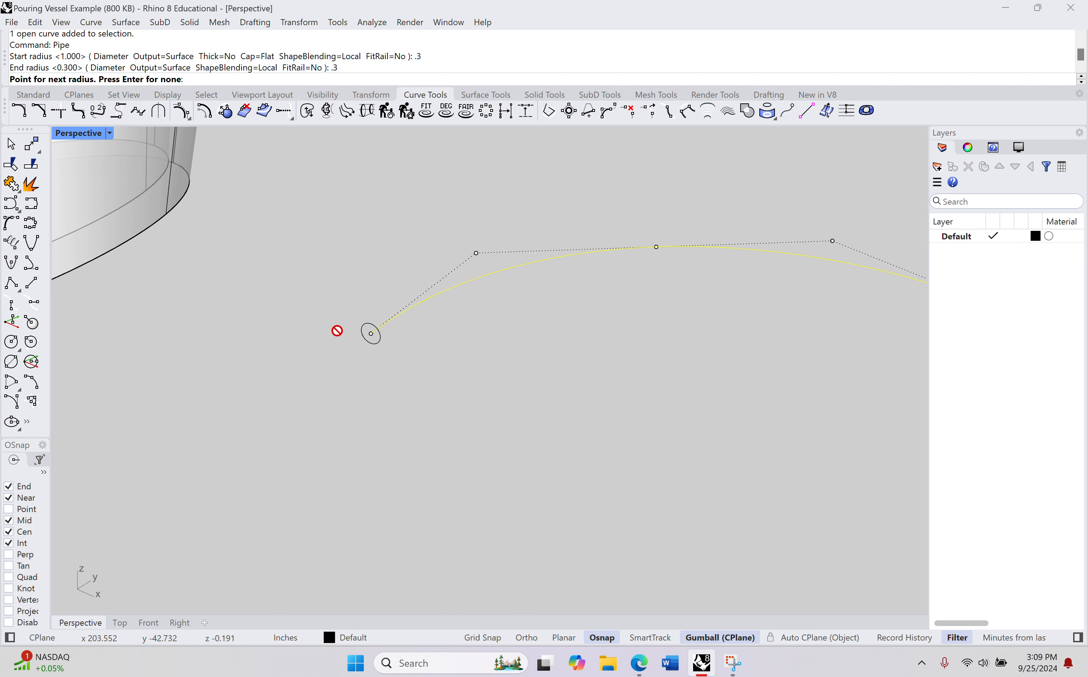
{"action": "mouse_move", "coordinate": [791, 279]}
{"action": "right_mouse_down"}
{"action": "mouse_move", "coordinate": [762, 273]}
{"action": "mouse_move", "coordinate": [792, 286]}
{"action": "right_mouse_up"}
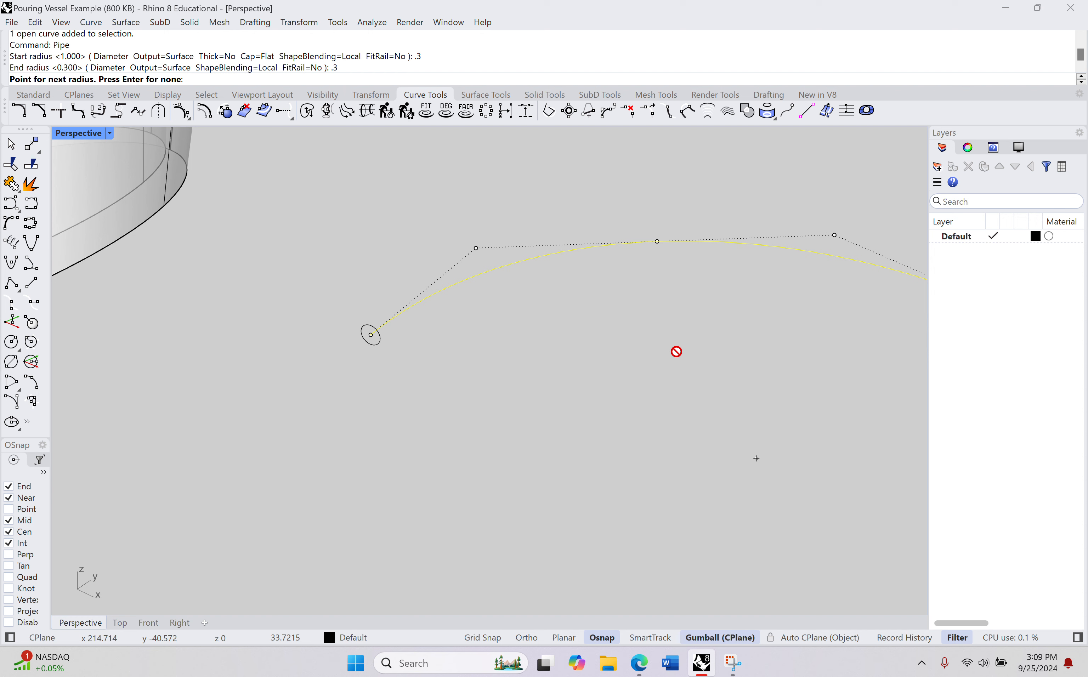
{"action": "key", "text": "Return"}
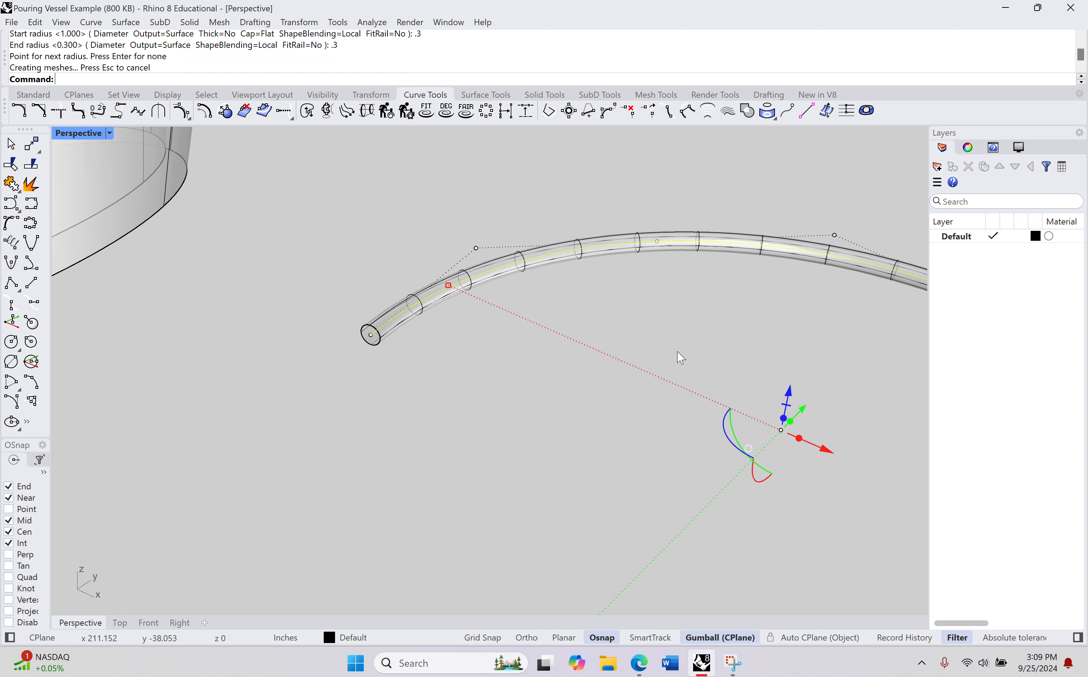
Step: Examine the handle pipe's thickness and both of its ends from several angles
{"action": "left_click", "coordinate": [595, 412]}
{"action": "right_click_drag", "start_coordinate": [681, 399], "coordinate": [367, 242]}
{"action": "right_click_drag", "start_coordinate": [464, 328], "coordinate": [492, 315]}
{"action": "right_click_drag", "start_coordinate": [663, 280], "coordinate": [569, 329], "text": "shift"}
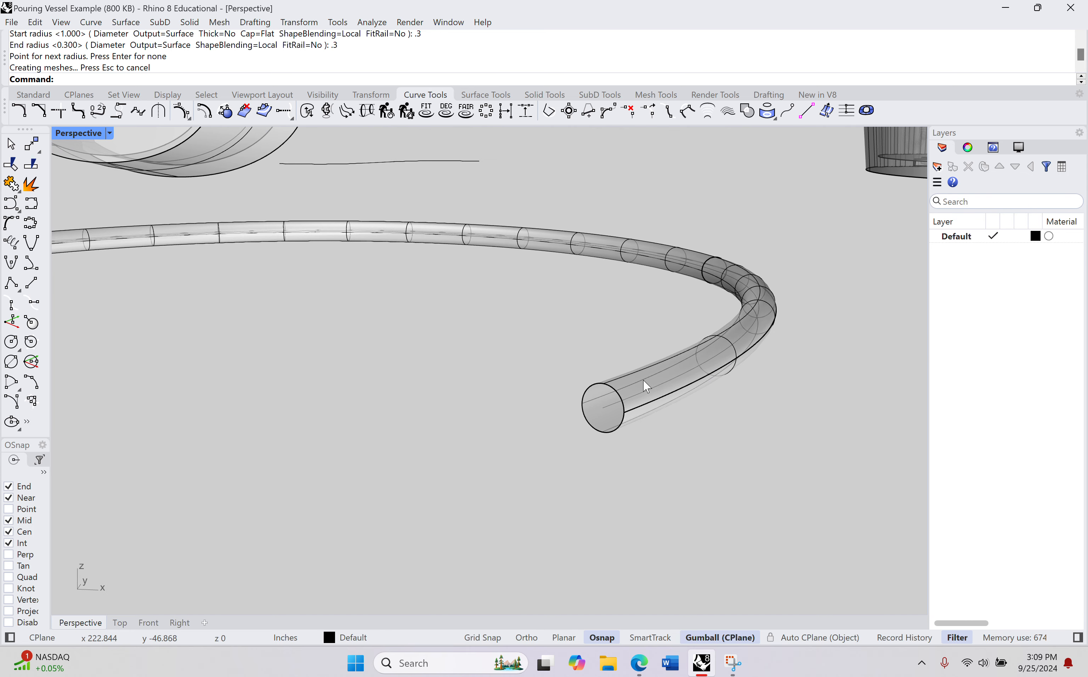
{"action": "left_click", "coordinate": [630, 383]}
{"action": "type", "text": "ArrayPolar"}
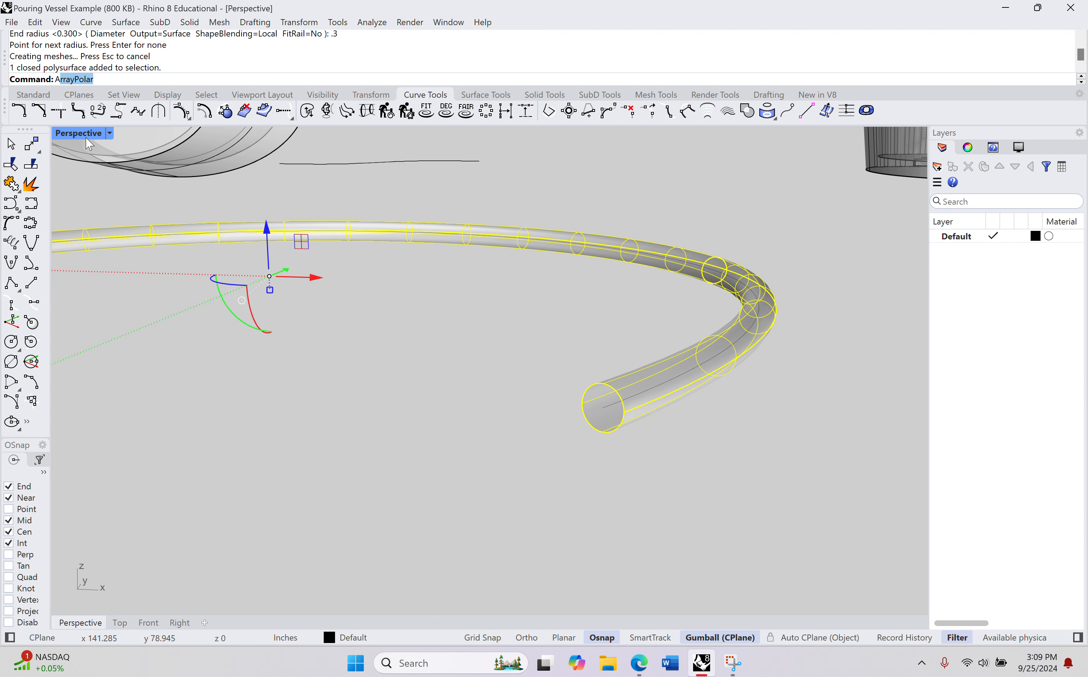
{"action": "key", "text": "Escape"}
{"action": "left_click", "coordinate": [36, 76]}
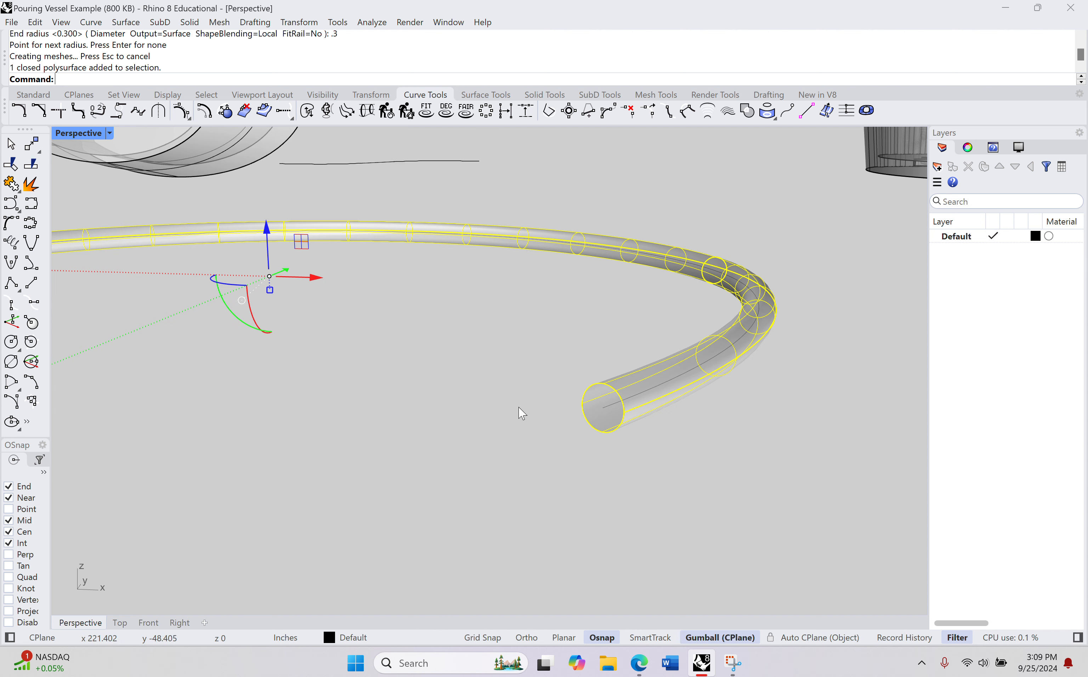
{"action": "right_click_drag", "start_coordinate": [586, 425], "coordinate": [546, 420]}
{"action": "scroll", "coordinate": [314, 364], "scroll_direction": "down", "scroll_amount": 4}
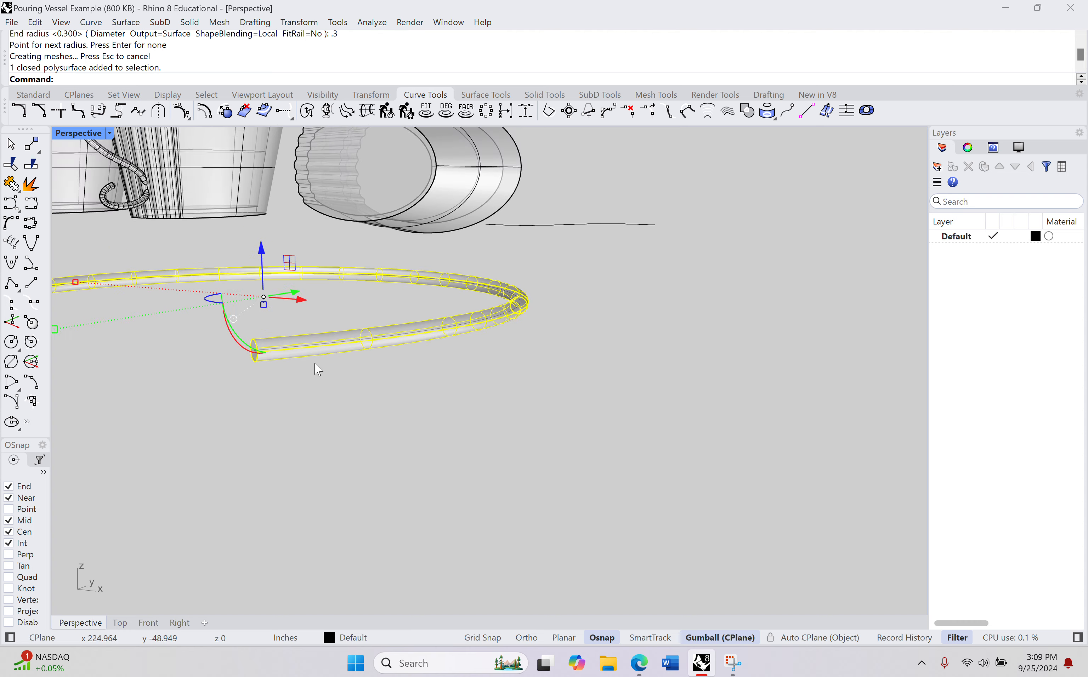
{"action": "right_click_drag", "start_coordinate": [314, 363], "coordinate": [504, 392], "text": "shift"}
{"action": "scroll", "coordinate": [355, 367], "scroll_direction": "up", "scroll_amount": 8}
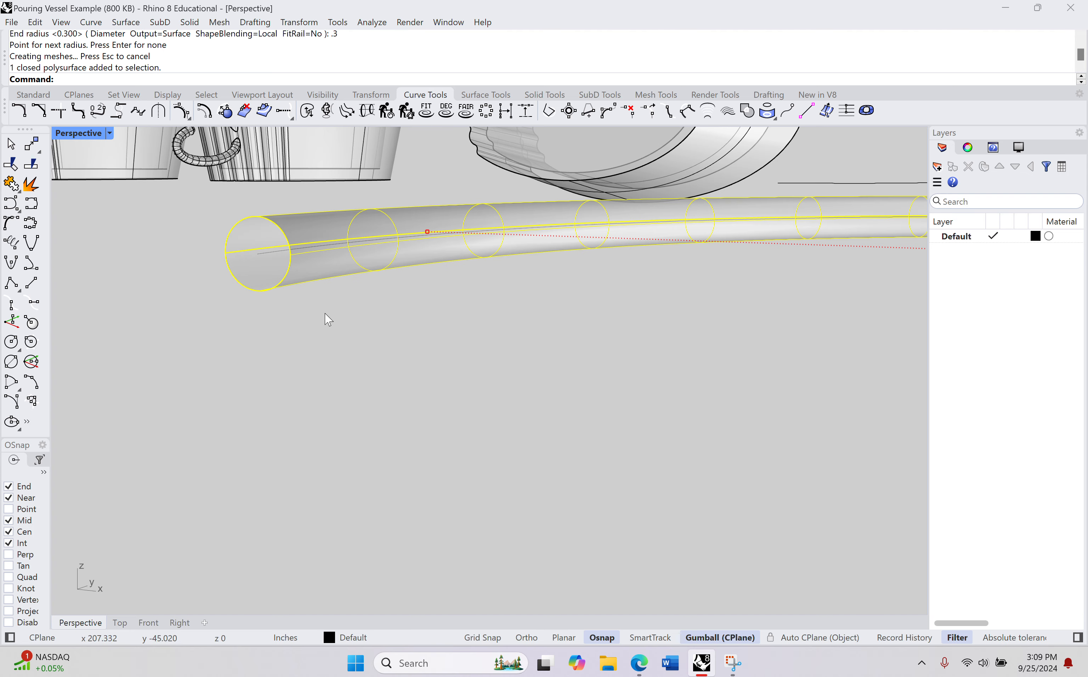
{"action": "scroll", "coordinate": [412, 351], "scroll_direction": "up", "scroll_amount": 3}
{"action": "right_click_drag", "start_coordinate": [408, 348], "coordinate": [539, 284]}
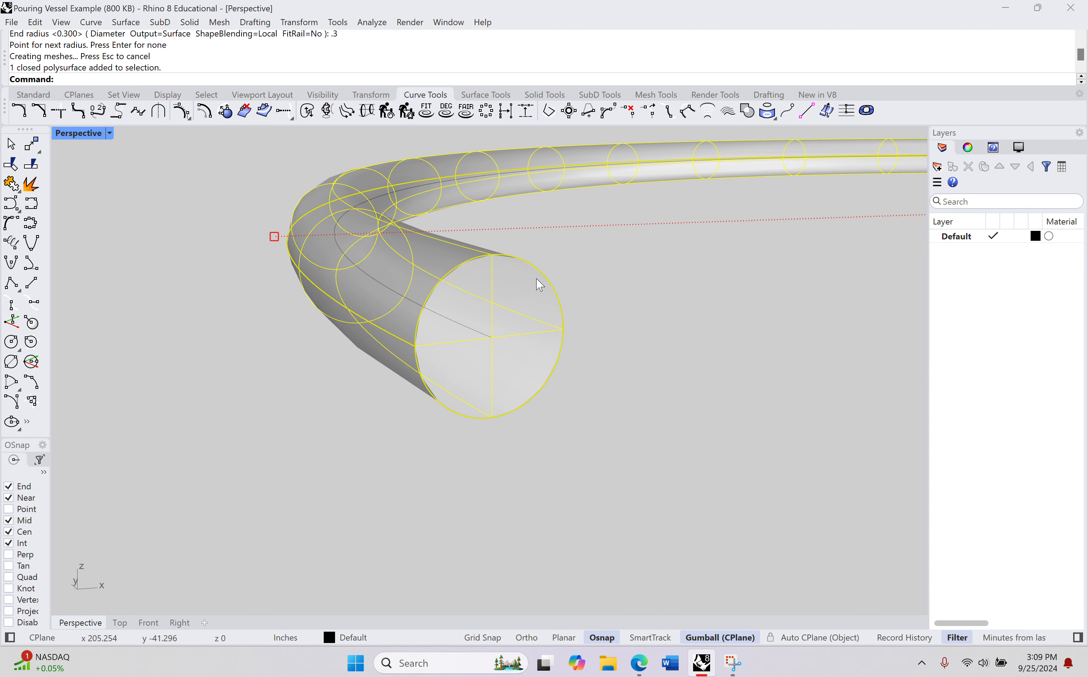
Step: Set the Perspective viewport's display mode to Shaded and inspect the pipe's flat-capped end
{"action": "left_click", "coordinate": [109, 134]}
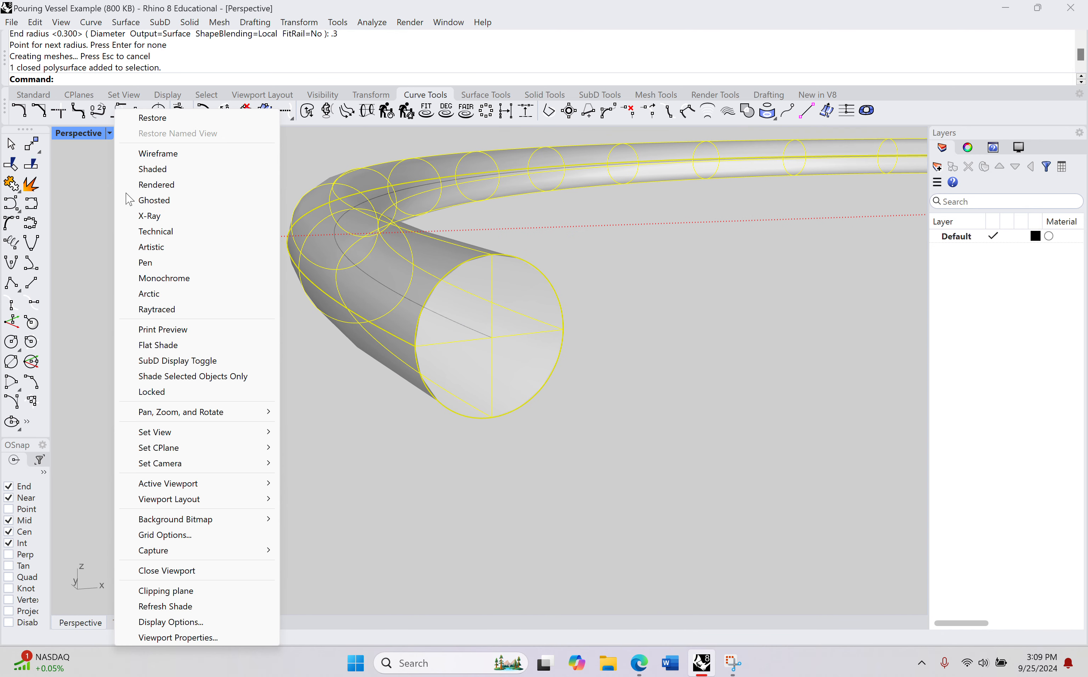
{"action": "left_click", "coordinate": [159, 169]}
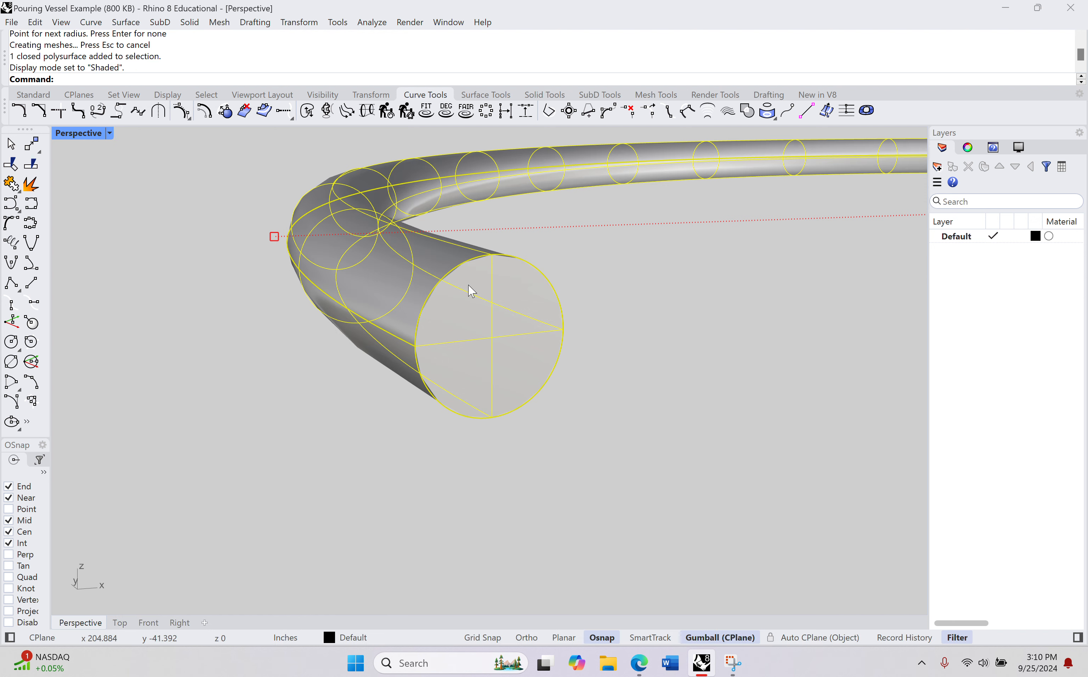
{"action": "left_click", "coordinate": [712, 372]}
{"action": "mouse_move", "coordinate": [712, 371]}
{"action": "right_mouse_down"}
{"action": "mouse_move", "coordinate": [670, 336]}
{"action": "mouse_move", "coordinate": [676, 322]}
{"action": "mouse_move", "coordinate": [679, 340]}
{"action": "right_mouse_up"}
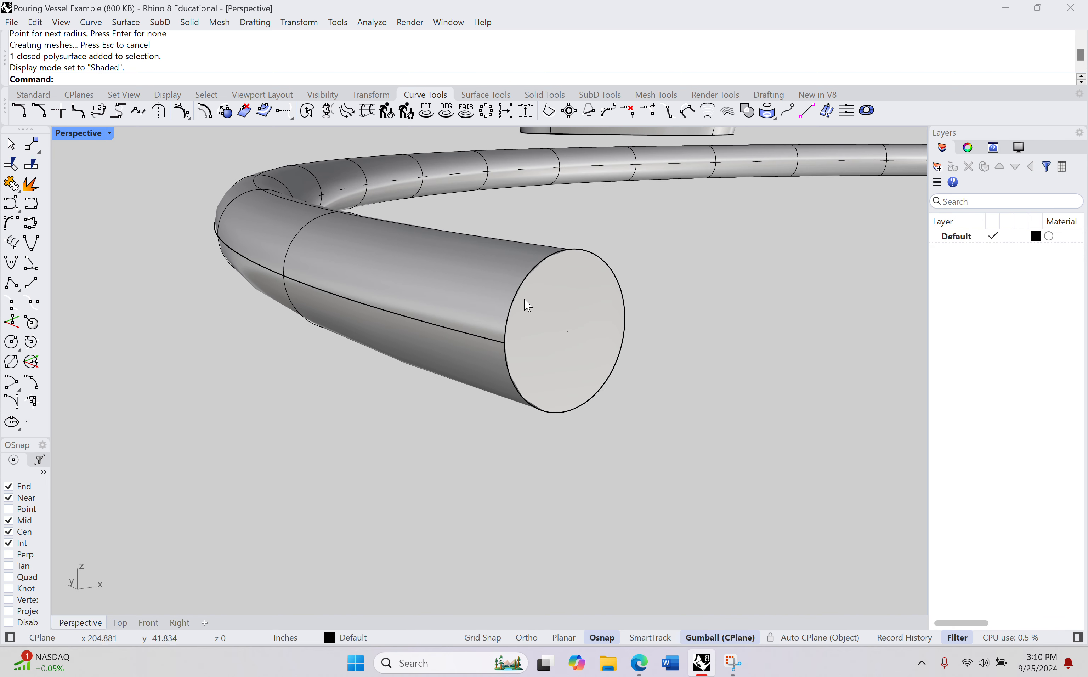
{"action": "scroll", "coordinate": [573, 347], "scroll_direction": "down", "scroll_amount": 3}
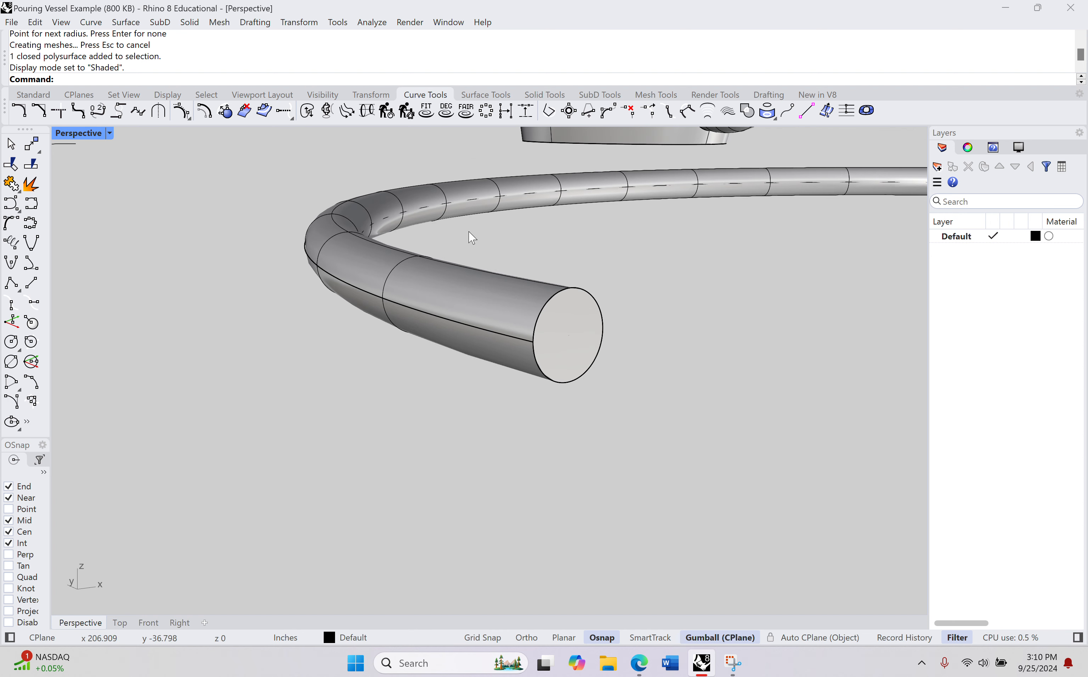
Step: Undo the pipe and start a new Pipe along the handle curve with a 0.3 in start radius
{"action": "key", "text": "ctrl+z"}
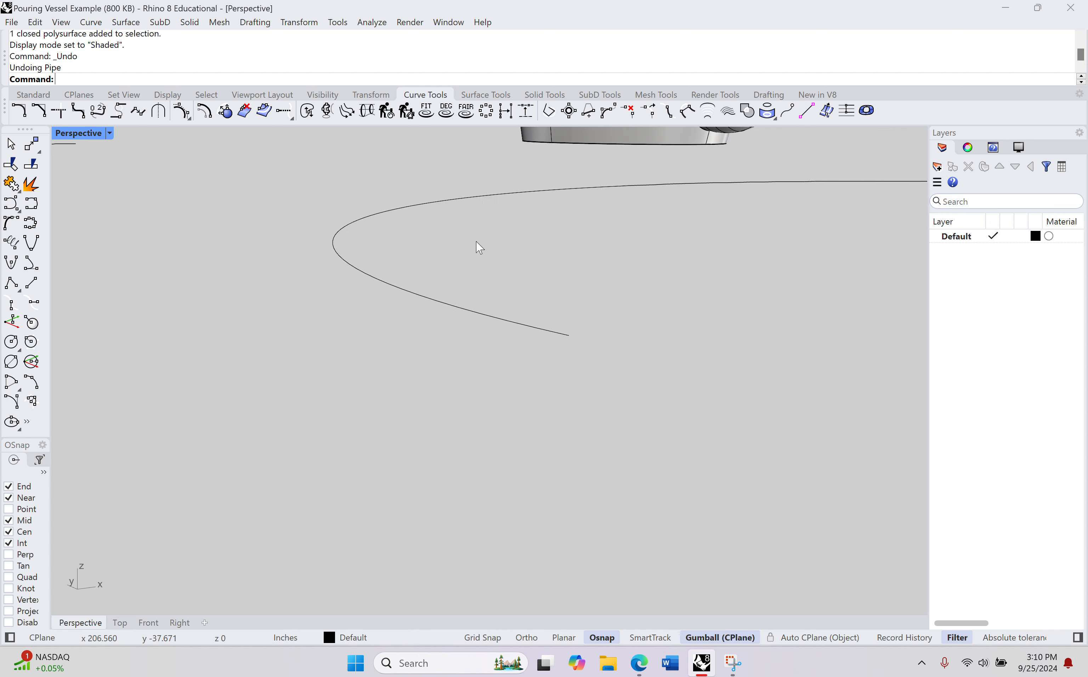
{"action": "type", "text": "Pipe"}
{"action": "key", "text": "Return"}
{"action": "left_click", "coordinate": [352, 223]}
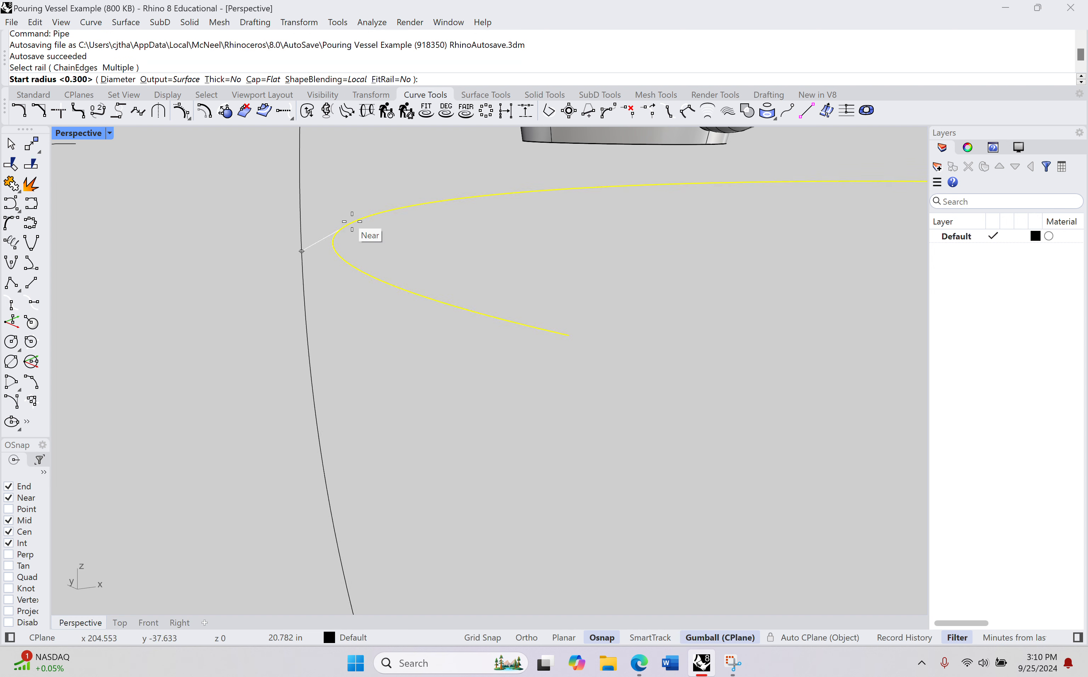
{"action": "scroll", "coordinate": [733, 289], "scroll_direction": "down", "scroll_amount": 5}
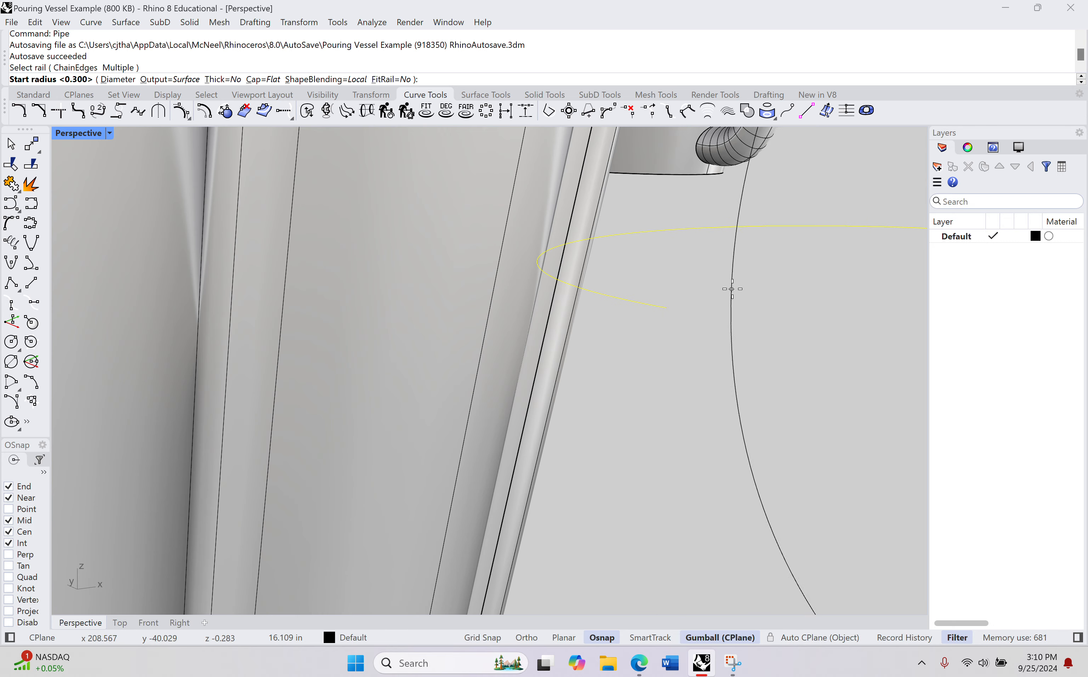
{"action": "right_click_drag", "start_coordinate": [733, 289], "coordinate": [340, 299], "text": "shift"}
{"action": "scroll", "coordinate": [751, 343], "scroll_direction": "down", "scroll_amount": 5}
{"action": "right_click_drag", "start_coordinate": [751, 343], "coordinate": [461, 326], "text": "shift"}
{"action": "scroll", "coordinate": [581, 342], "scroll_direction": "up", "scroll_amount": 4}
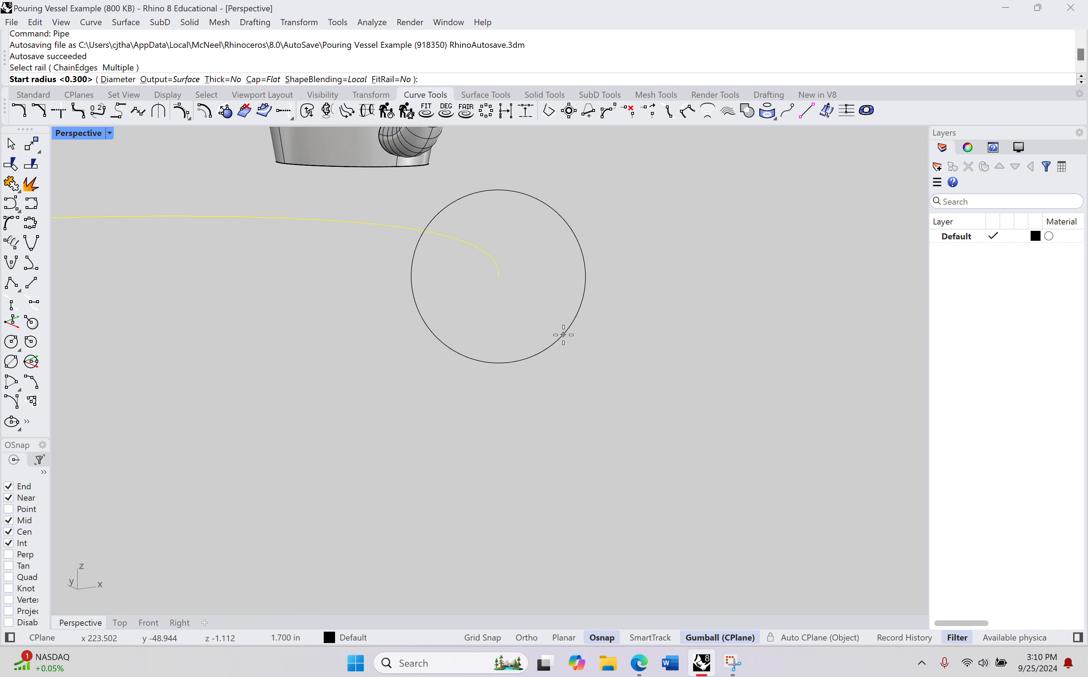
{"action": "scroll", "coordinate": [486, 310], "scroll_direction": "up", "scroll_amount": 1}
{"action": "type", "text": ".3"}
{"action": "key", "text": "Return"}
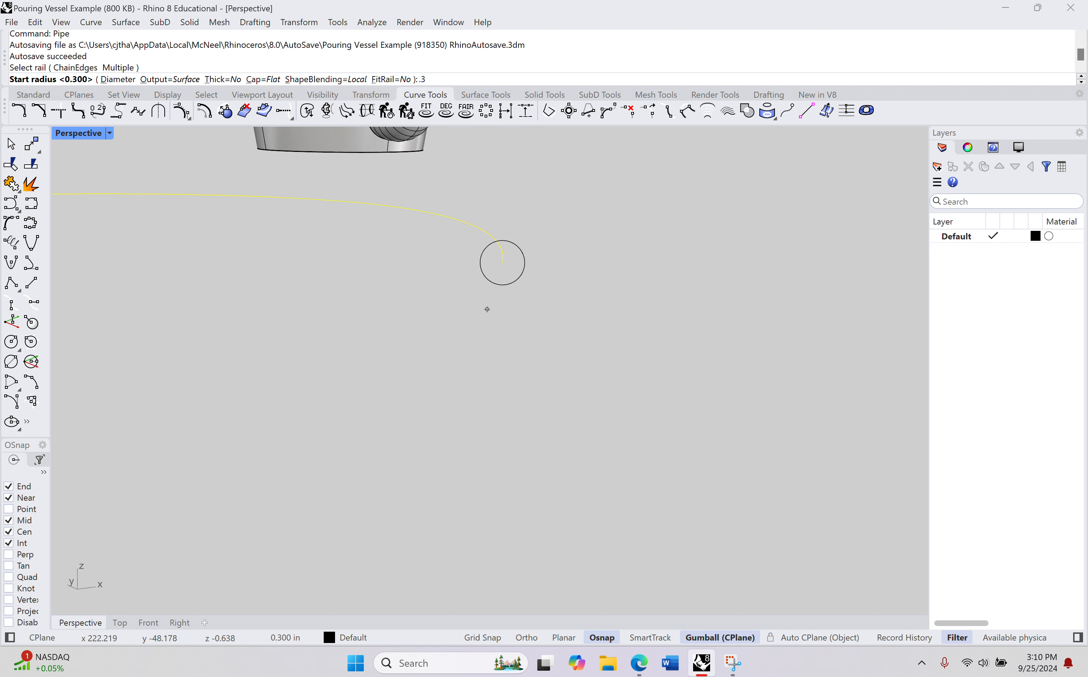
{"action": "key", "text": "Return"}
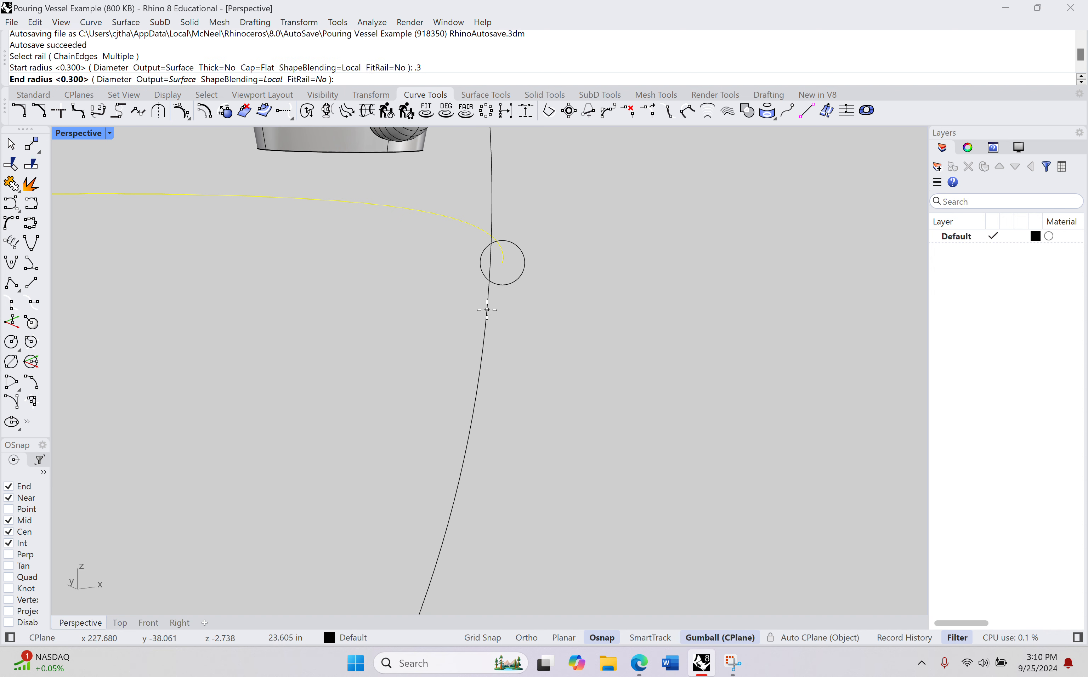
Step: Complete the handle pipe with a 0.3 in end radius and no intermediate radius, and undo it
{"action": "key", "text": "shift"}
{"action": "right_click_drag", "start_coordinate": [235, 251], "coordinate": [320, 287]}
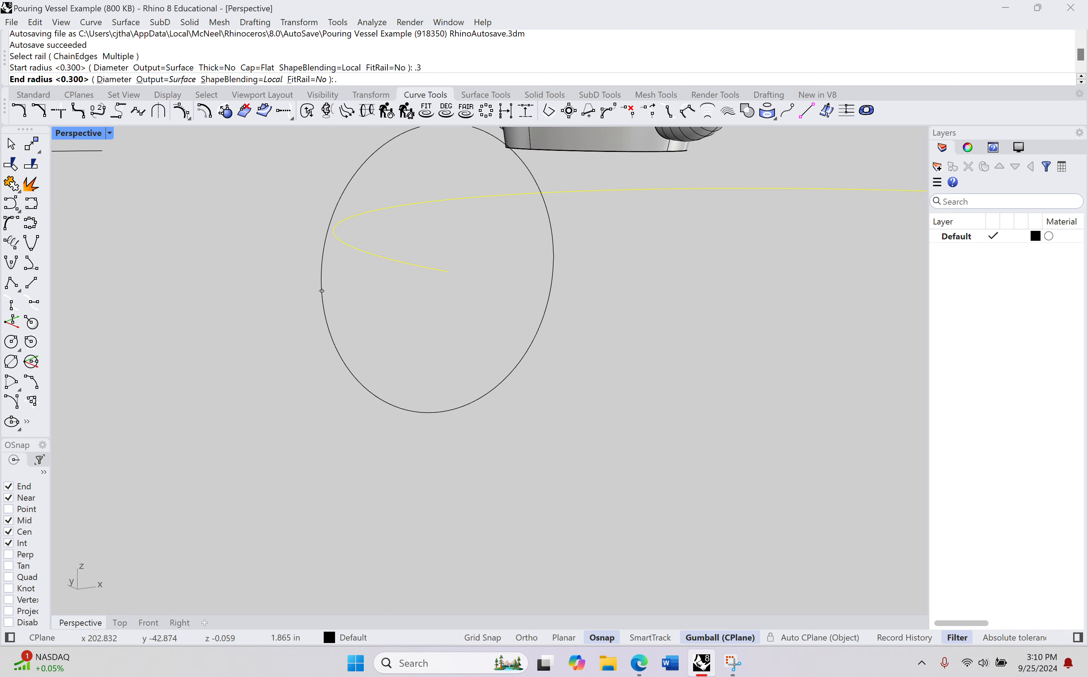
{"action": "type", "text": ".3"}
{"action": "key", "text": "Return"}
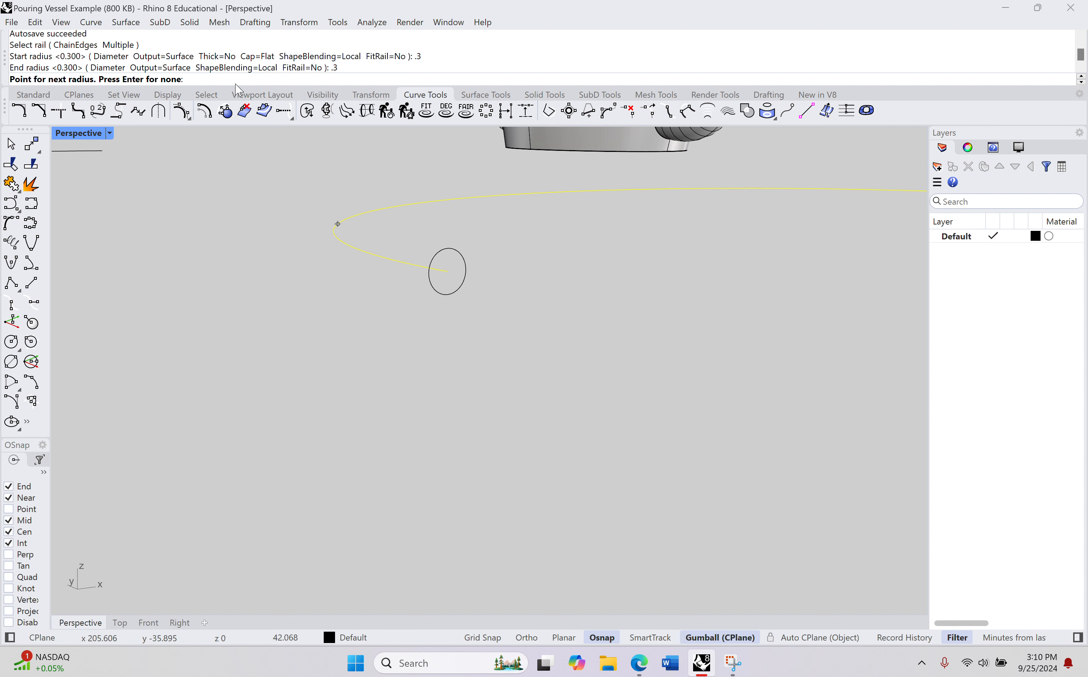
{"action": "key", "text": "Return"}
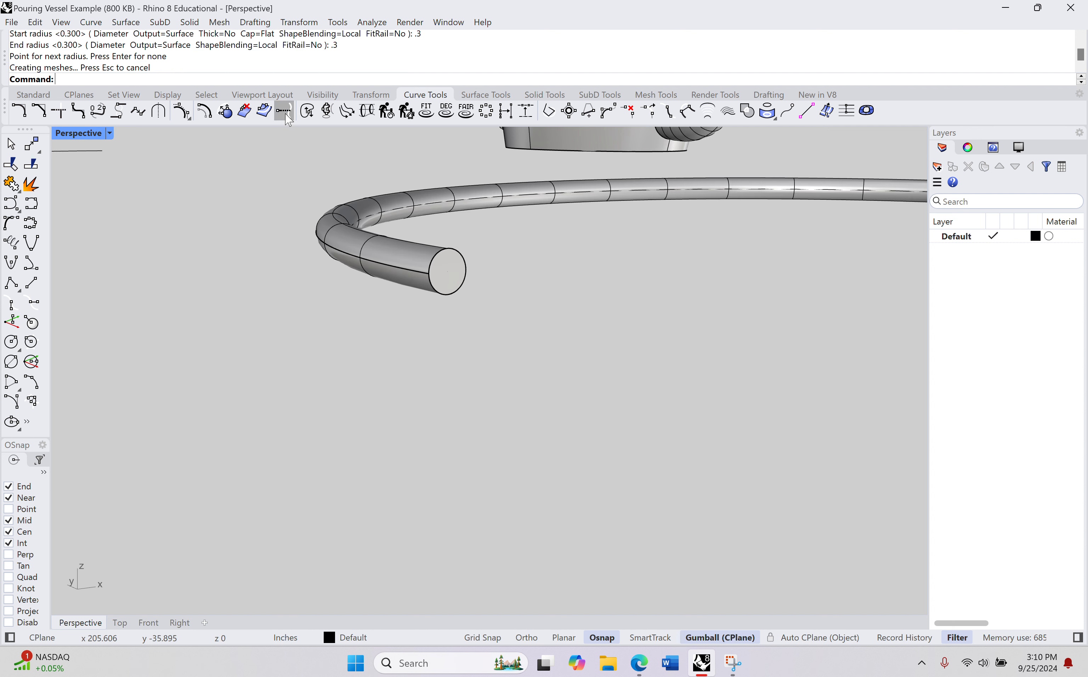
{"action": "key", "text": "ctrl+z"}
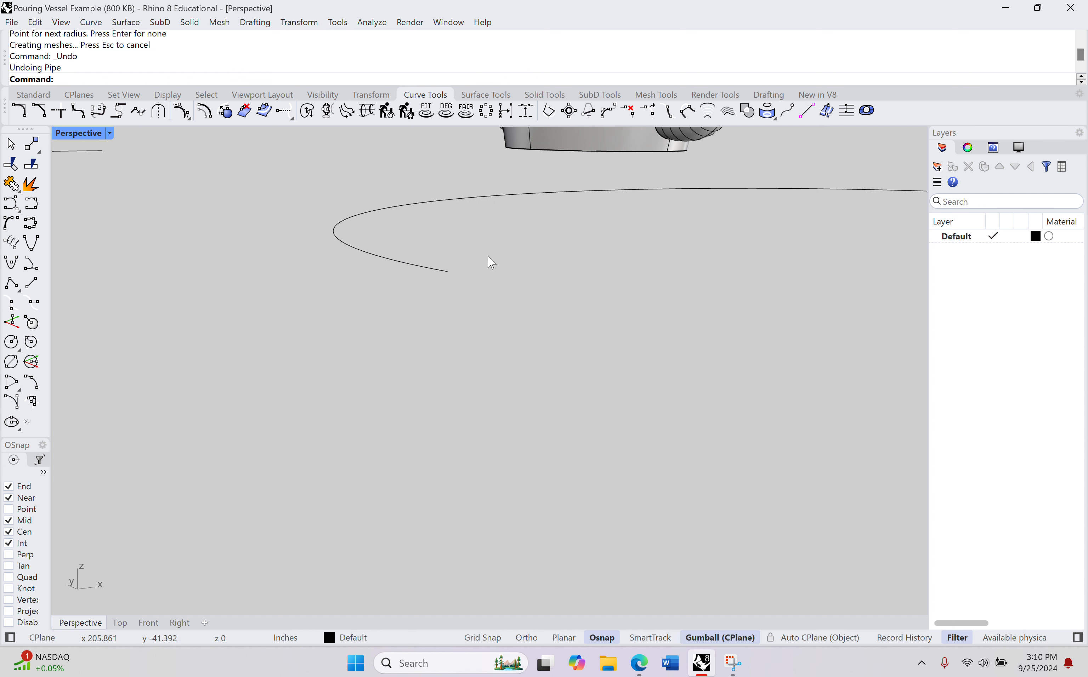
{"action": "type", "text": "Pipe"}
{"action": "key", "text": "Return"}
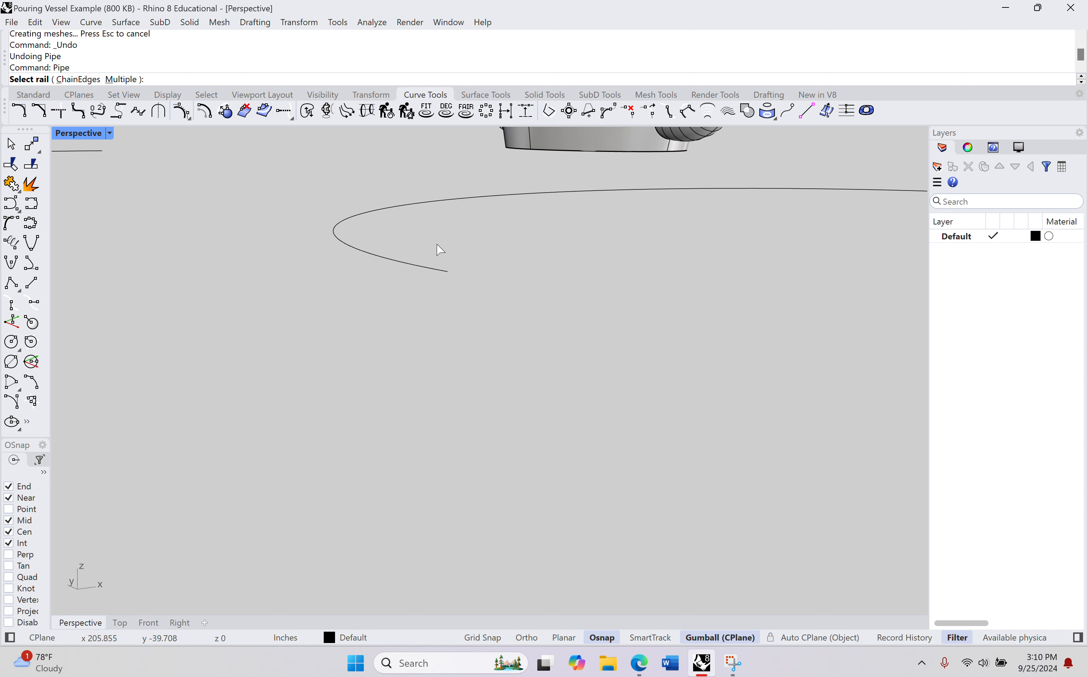
{"action": "left_click", "coordinate": [410, 205]}
{"action": "key", "text": "Return"}
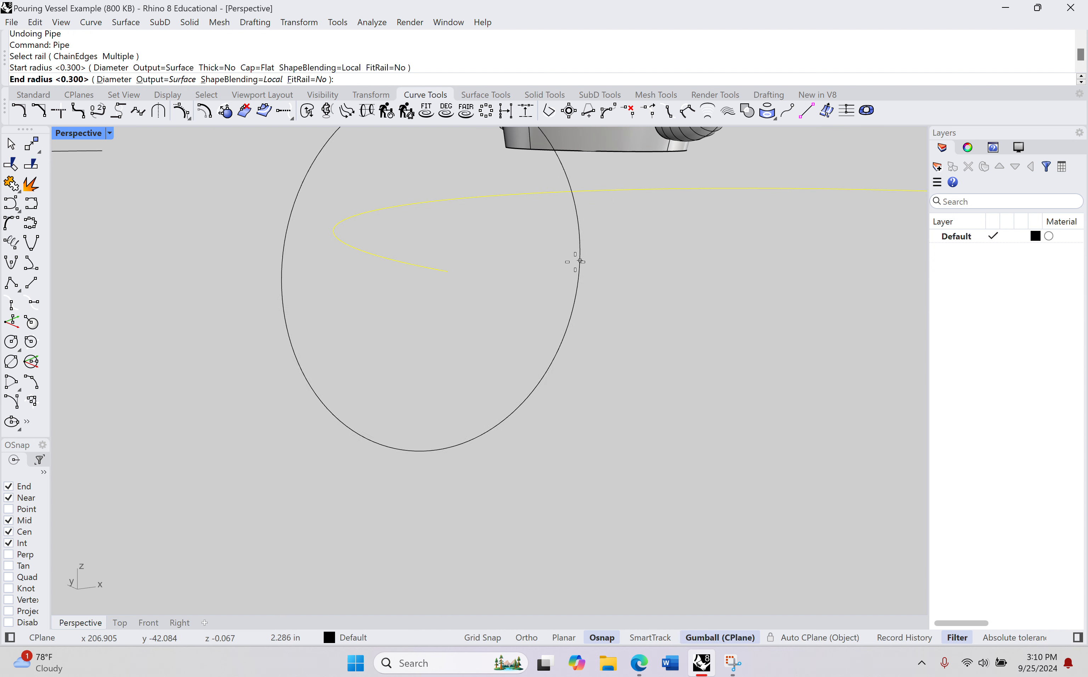
{"action": "scroll", "coordinate": [595, 264], "scroll_direction": "down", "scroll_amount": 3}
{"action": "right_click_drag", "start_coordinate": [678, 279], "coordinate": [359, 290], "text": "shift"}
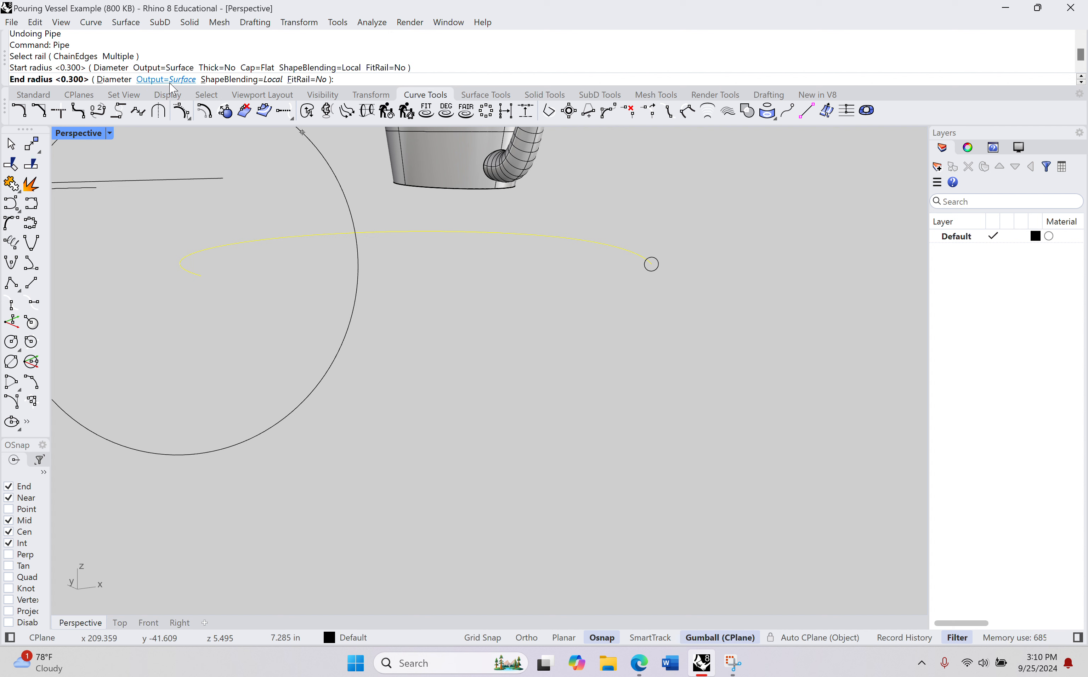
{"action": "key", "text": "Escape"}
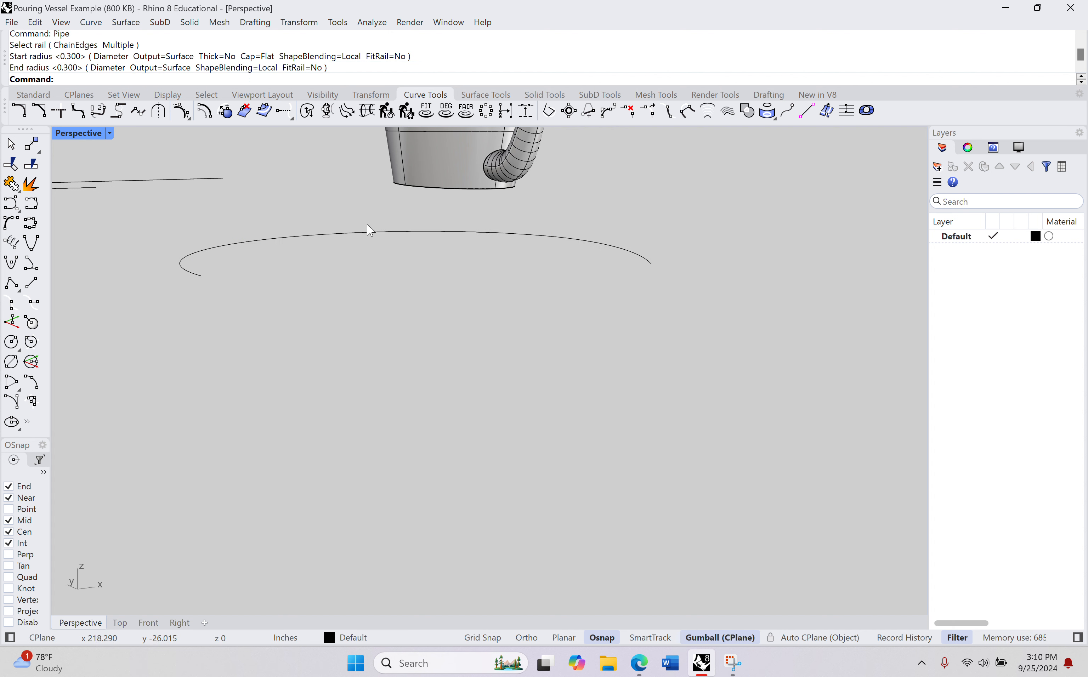
Step: Start a Pipe along the handle curve and set its Cap option to Round
{"action": "type", "text": "Pipe"}
{"action": "key", "text": "Return"}
{"action": "left_click", "coordinate": [576, 254]}
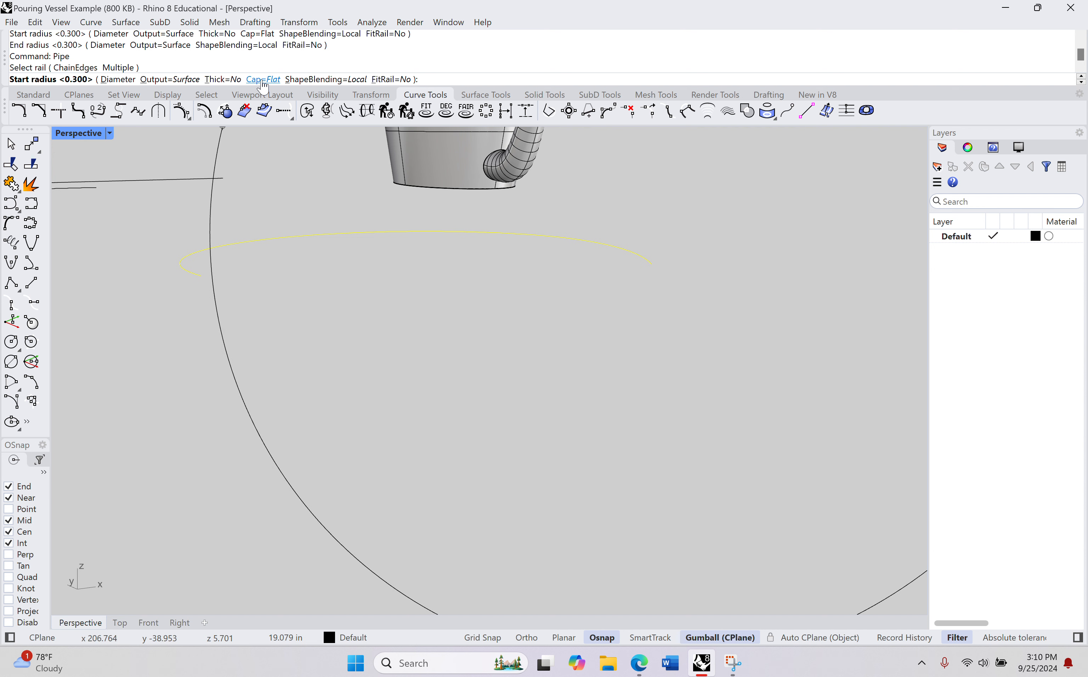
{"action": "left_click", "coordinate": [264, 80]}
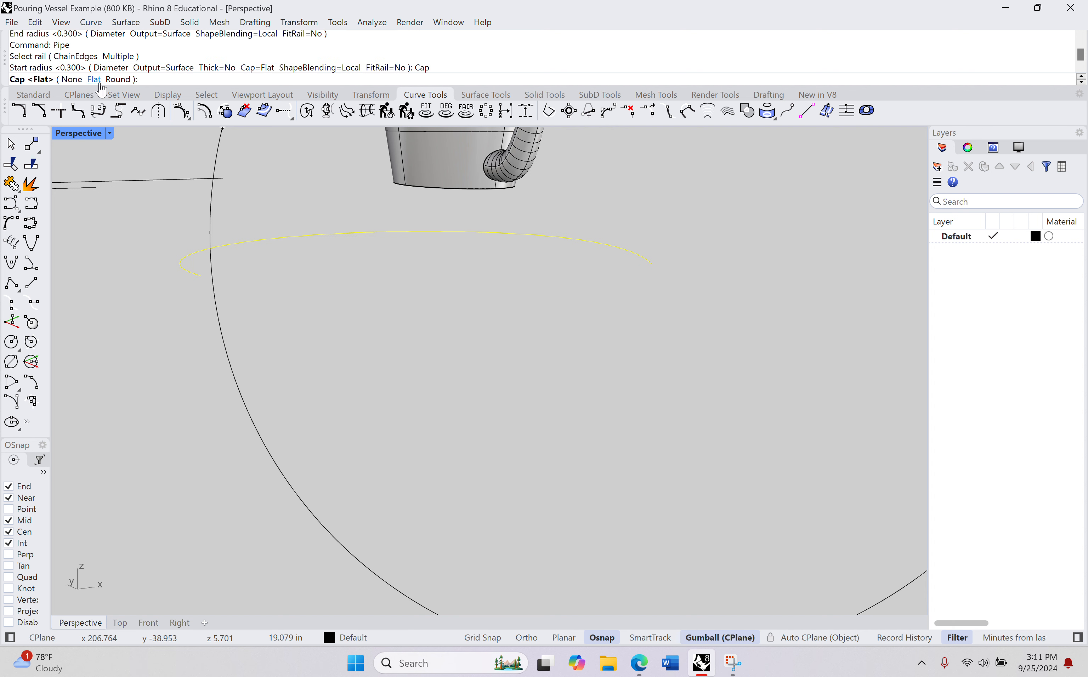
{"action": "left_click", "coordinate": [124, 79]}
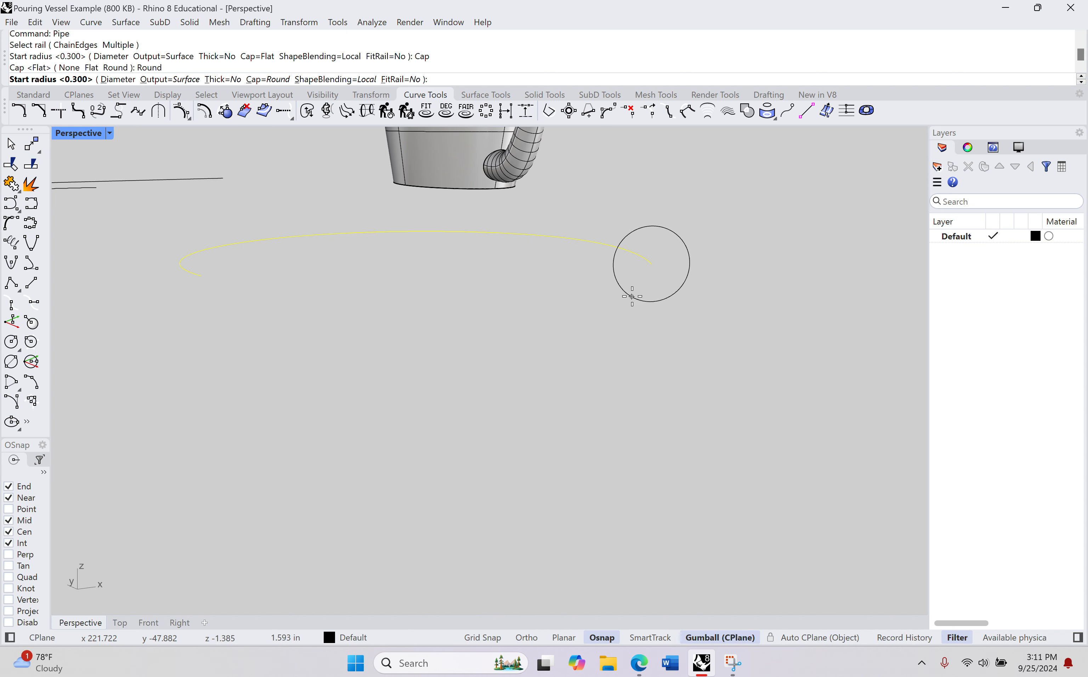
Step: Complete the round-capped handle pipe with 0.3 in start and end radii and no intermediate radius, and check its ends
{"action": "type", "text": ".3"}
{"action": "key", "text": "Return"}
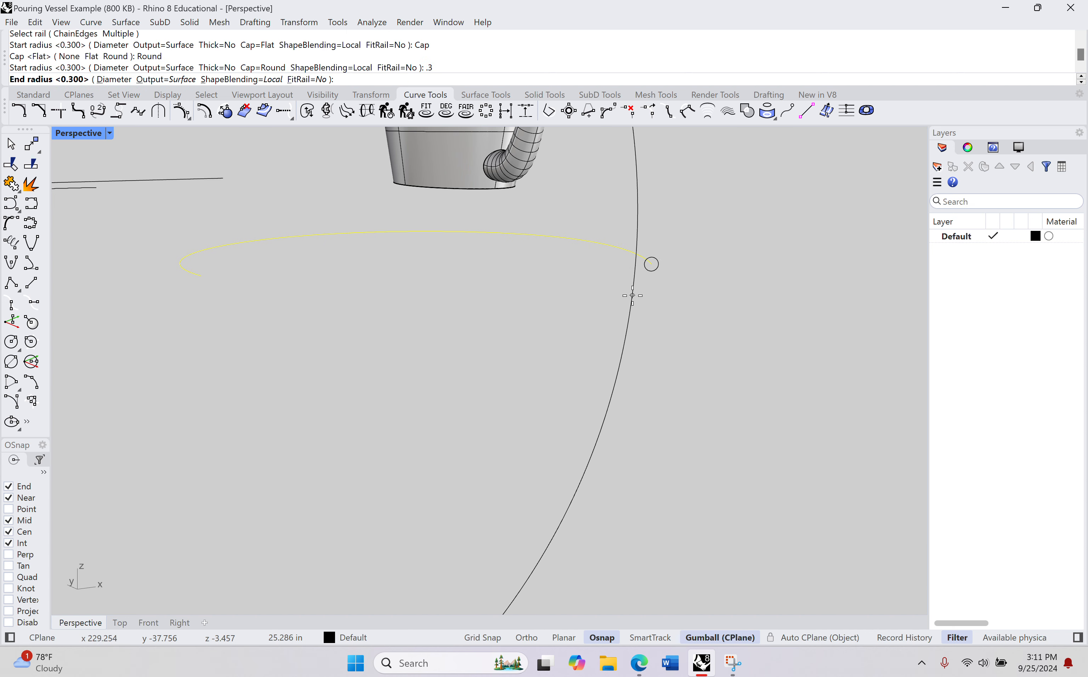
{"action": "type", "text": ".3"}
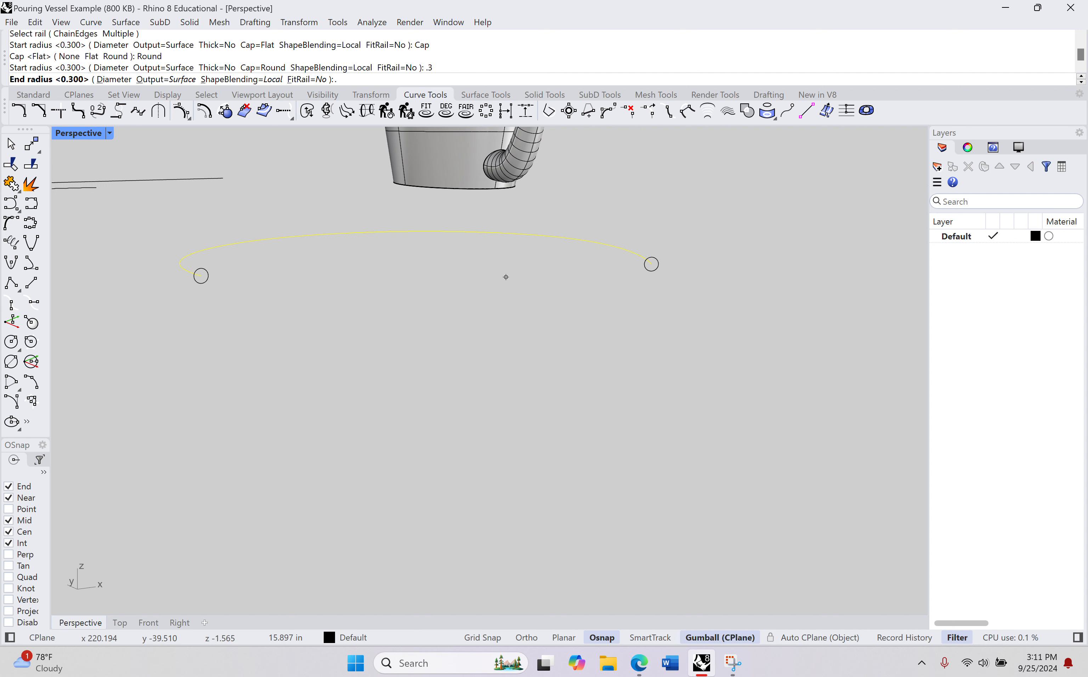
{"action": "key", "text": "Return"}
{"action": "key", "text": "Return"}
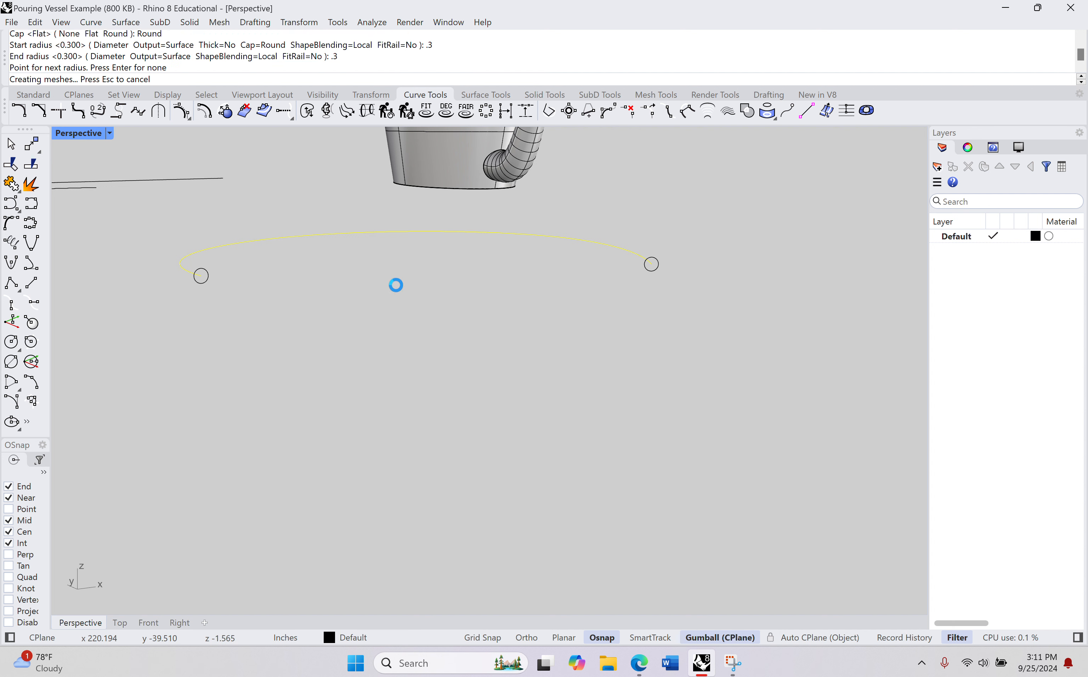
{"action": "right_click_drag", "start_coordinate": [488, 265], "coordinate": [370, 278]}
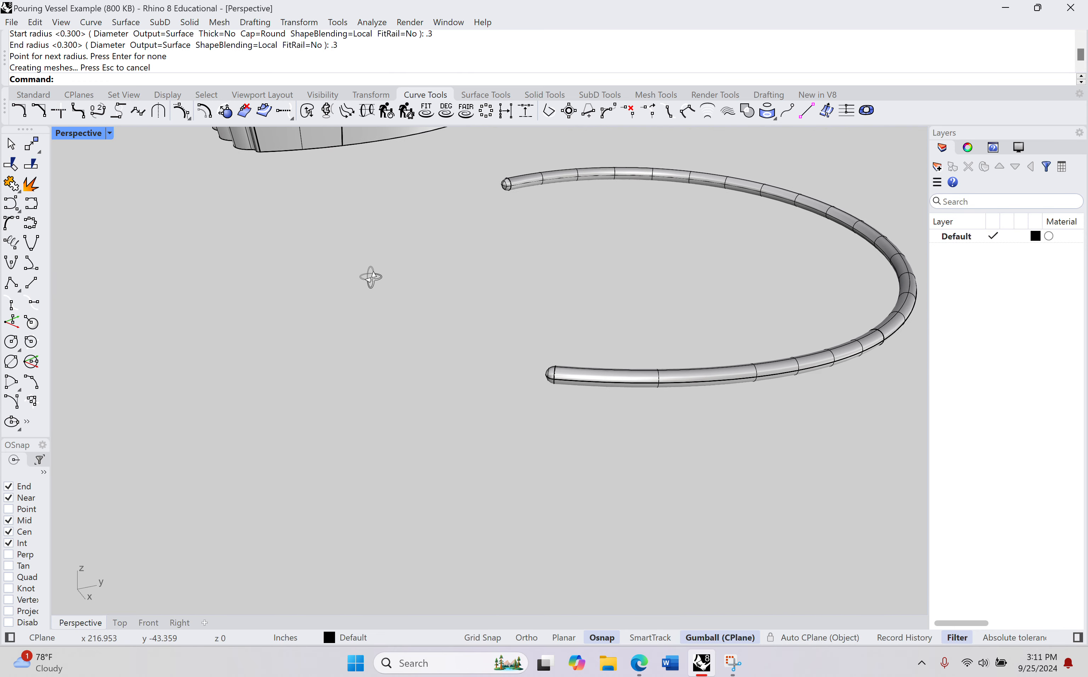
{"action": "right_click_drag", "start_coordinate": [618, 270], "coordinate": [581, 269], "text": "shift"}
{"action": "scroll", "coordinate": [647, 270], "scroll_direction": "up", "scroll_amount": 2}
{"action": "scroll", "coordinate": [647, 274], "scroll_direction": "down", "scroll_amount": 3}
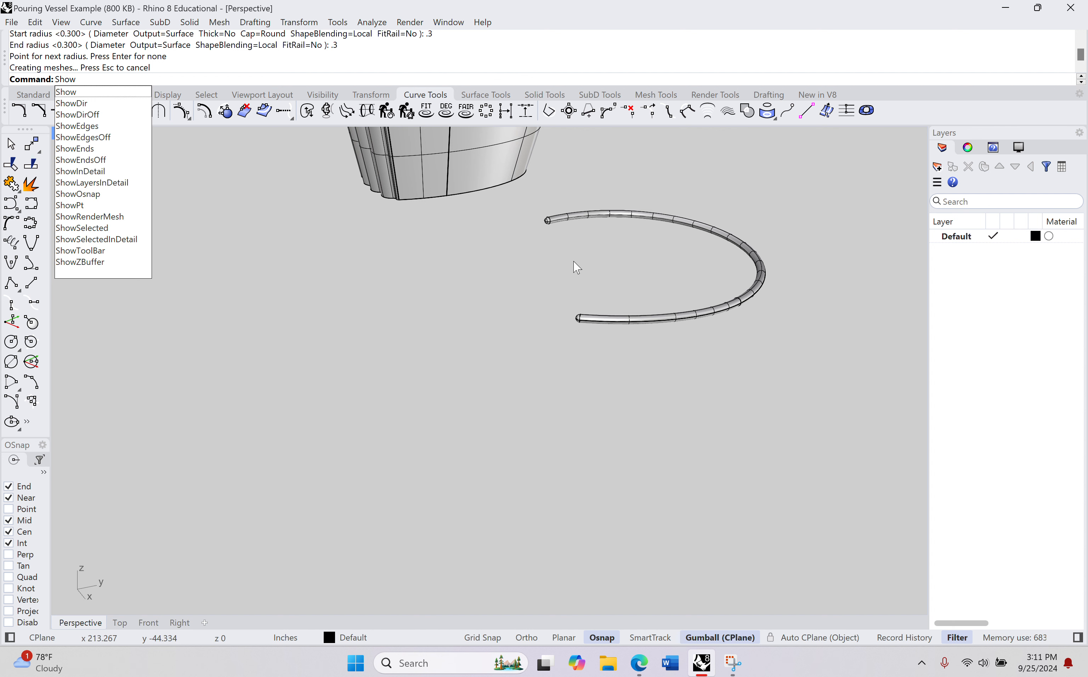
Step: Show the hidden vessel and rotate it 90 degrees so that it stands upright
{"action": "key", "text": "Return"}
{"action": "right_click_drag", "start_coordinate": [585, 259], "coordinate": [517, 244]}
{"action": "left_click", "coordinate": [513, 214]}
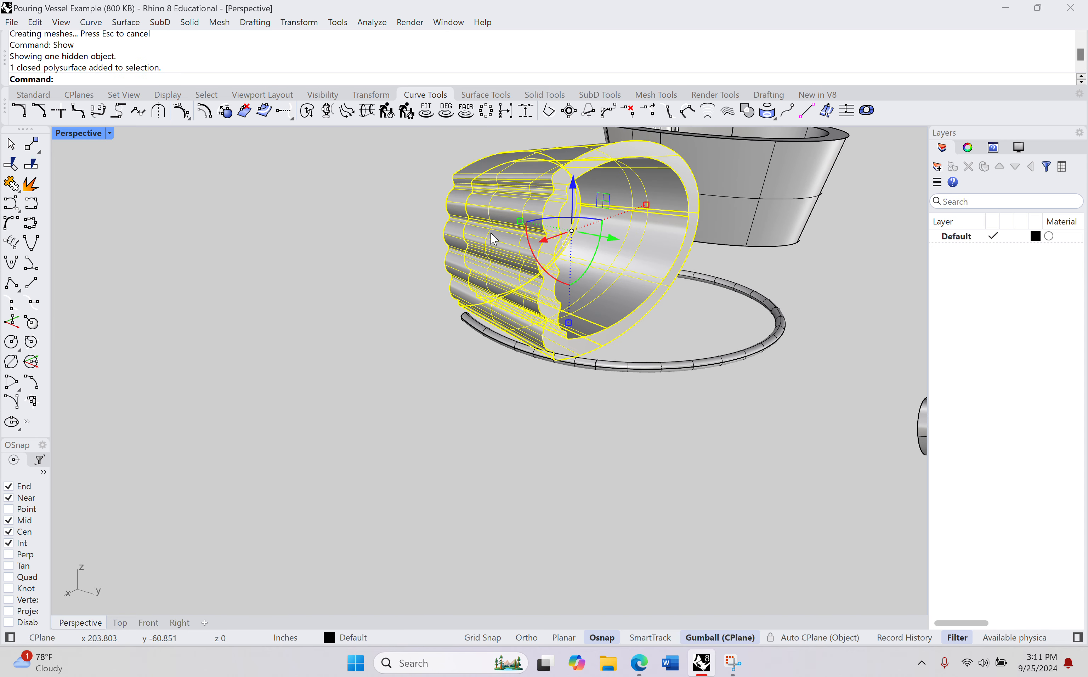
{"action": "left_click", "coordinate": [535, 260]}
{"action": "type", "text": "90"}
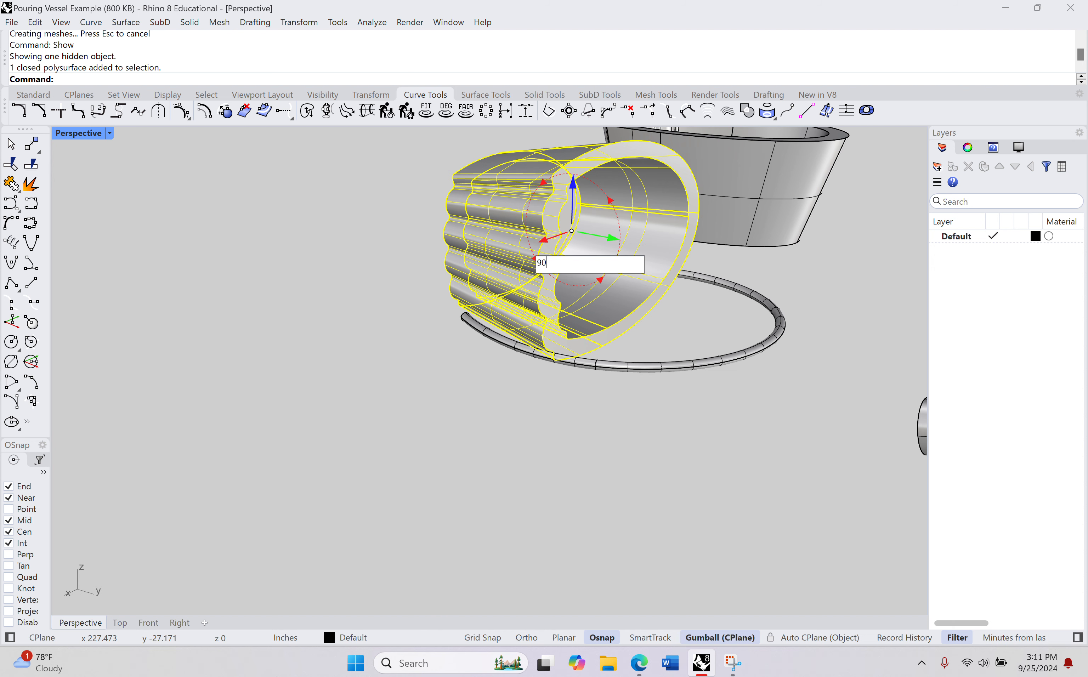
{"action": "key", "text": "Return"}
Step: Rotate the handle pipe a quarter turn so that its arch stands vertically
{"action": "right_click_drag", "start_coordinate": [673, 369], "coordinate": [720, 364]}
{"action": "scroll", "coordinate": [640, 349], "scroll_direction": "down", "scroll_amount": 5}
{"action": "left_click", "coordinate": [663, 369]}
{"action": "left_click", "coordinate": [617, 318]}
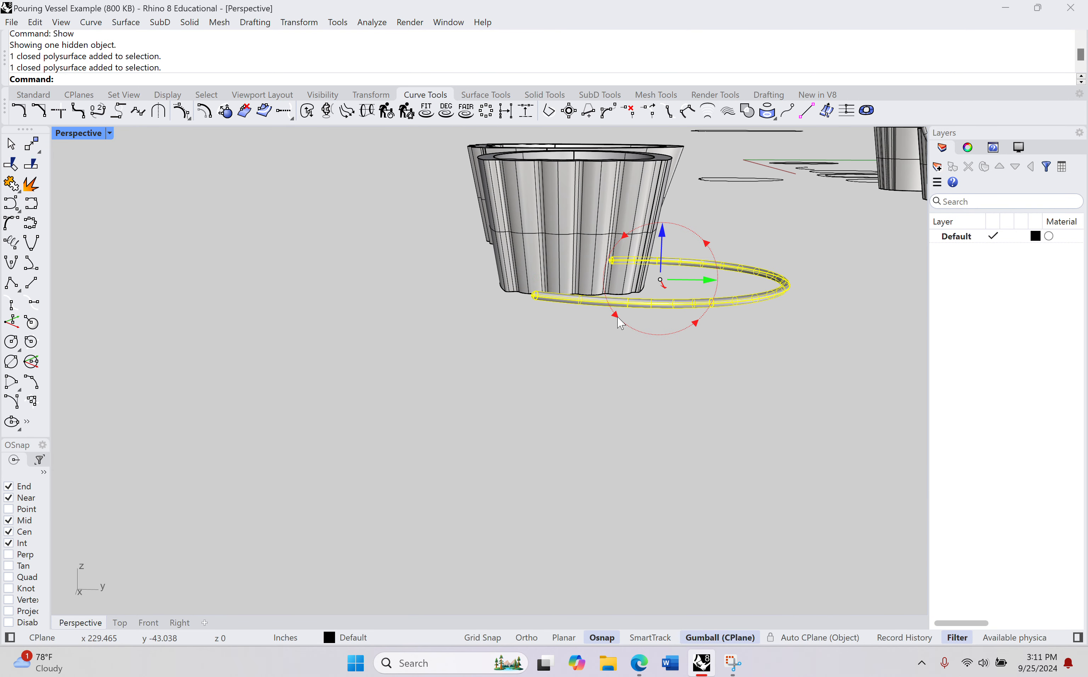
{"action": "key", "text": "Return"}
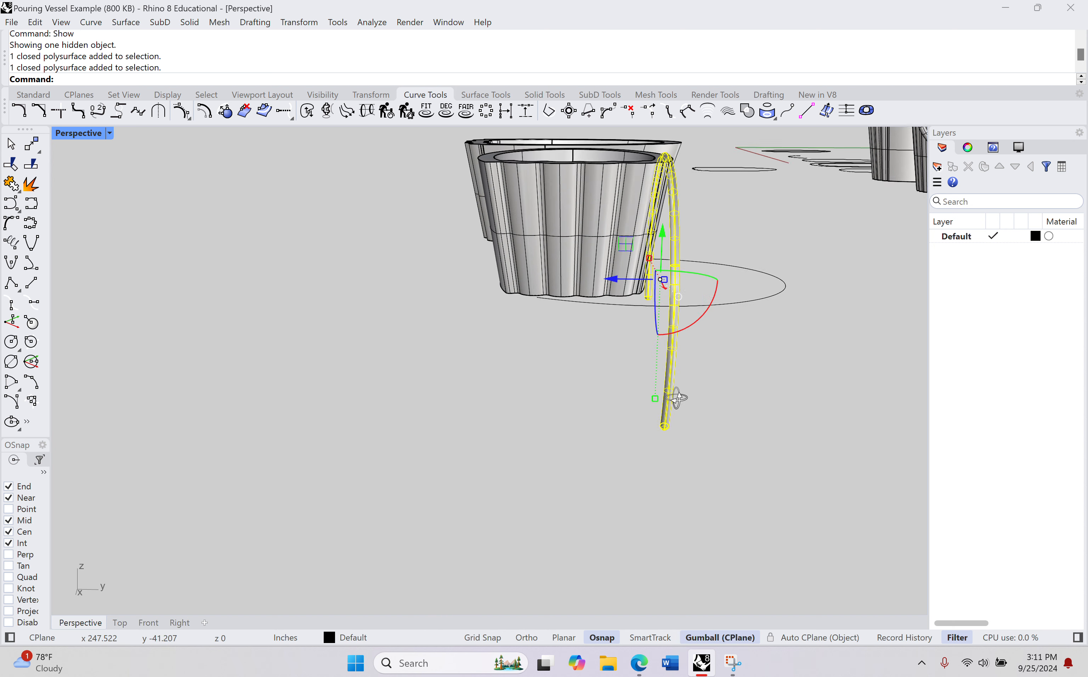
Step: Delete the original handle curve that lies flat beneath the vessel
{"action": "right_click_drag", "start_coordinate": [675, 398], "coordinate": [665, 325]}
{"action": "left_click", "coordinate": [658, 399]}
{"action": "left_click", "coordinate": [664, 285]}
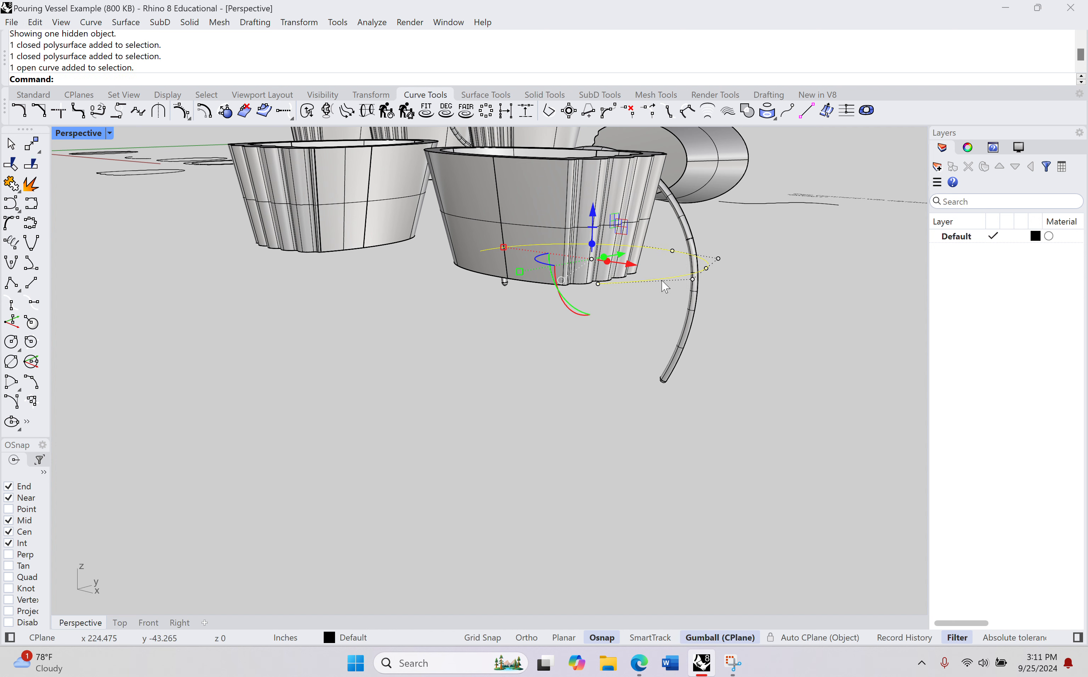
{"action": "key", "text": "Delete"}
{"action": "right_click_drag", "start_coordinate": [664, 287], "coordinate": [636, 352]}
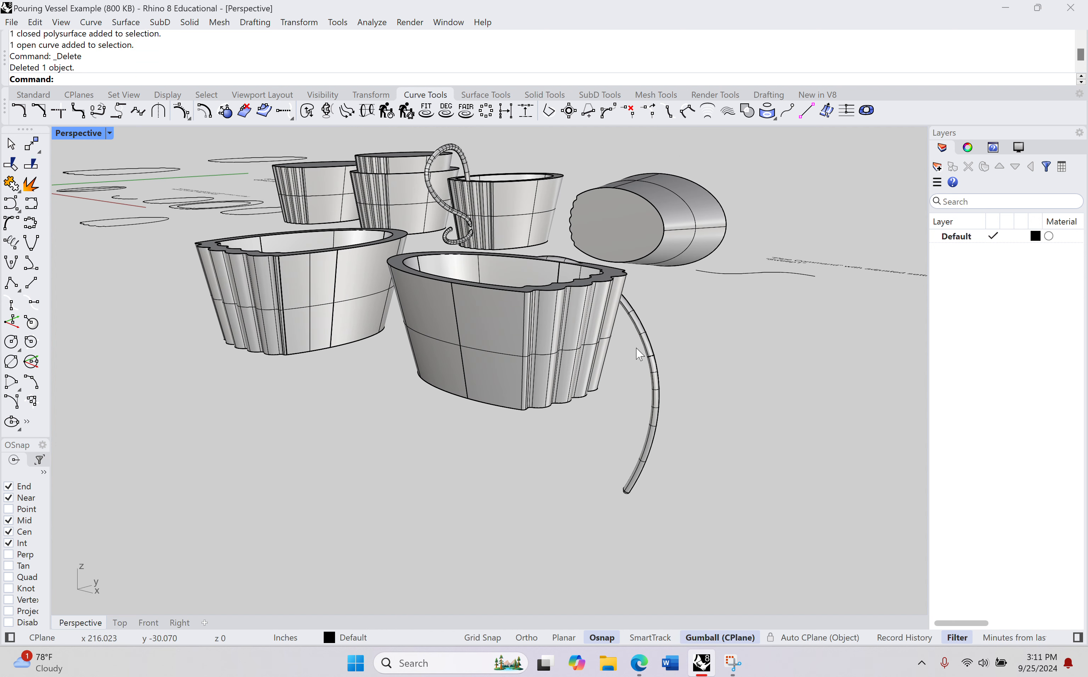
Step: Move the handle pipe into place so it arches over the vessel from the narrow rim to the scalloped side
{"action": "left_click", "coordinate": [621, 272]}
{"action": "left_click_drag", "start_coordinate": [554, 320], "coordinate": [532, 241]}
{"action": "right_click_drag", "start_coordinate": [498, 314], "coordinate": [475, 331]}
{"action": "left_click_drag", "start_coordinate": [592, 204], "coordinate": [586, 204]}
{"action": "right_click_drag", "start_coordinate": [511, 301], "coordinate": [596, 325]}
{"action": "left_click", "coordinate": [613, 391]}
{"action": "scroll", "coordinate": [612, 384], "scroll_direction": "up", "scroll_amount": 6}
{"action": "right_click_drag", "start_coordinate": [591, 372], "coordinate": [802, 511]}
{"action": "scroll", "coordinate": [559, 363], "scroll_direction": "down", "scroll_amount": 4}
{"action": "scroll", "coordinate": [562, 368], "scroll_direction": "down", "scroll_amount": 2}
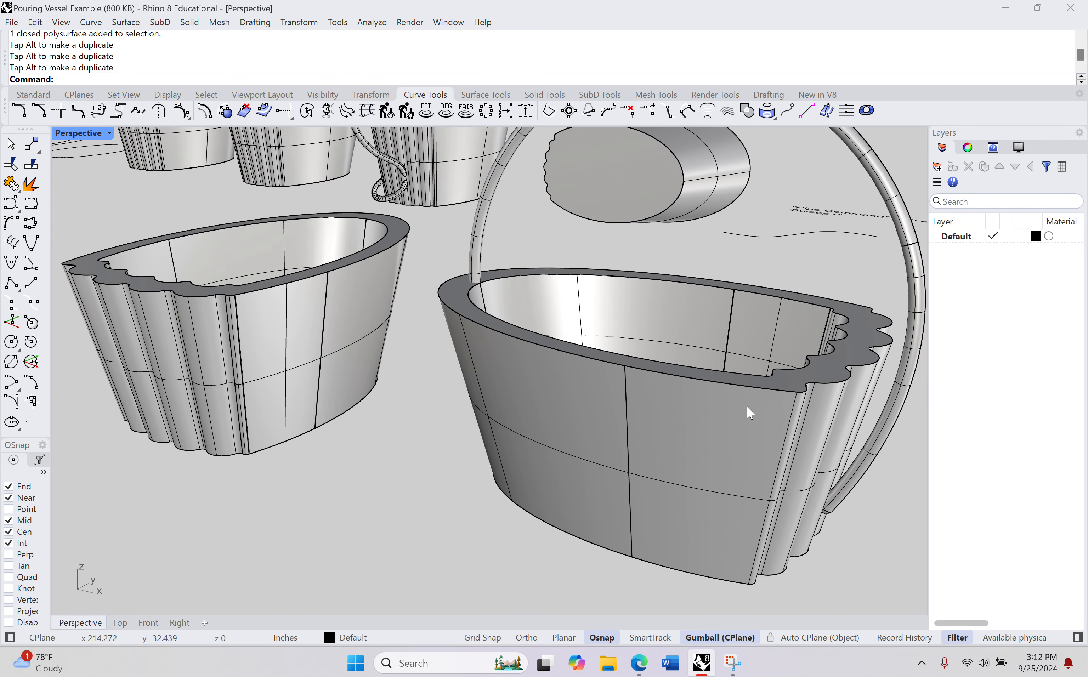
{"action": "right_click_drag", "start_coordinate": [702, 393], "coordinate": [672, 445], "text": "shift"}
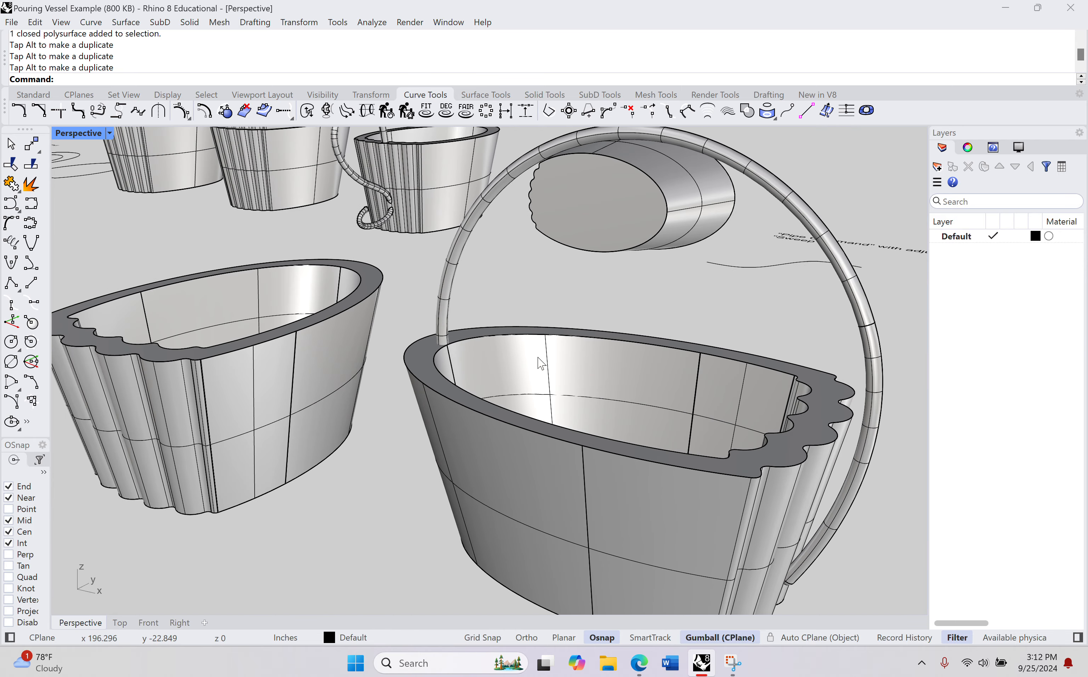
Step: Set the Perspective viewport to Ghosted display and adjust the handle's position so both ends sit inside the vessel's wall
{"action": "left_click", "coordinate": [109, 133]}
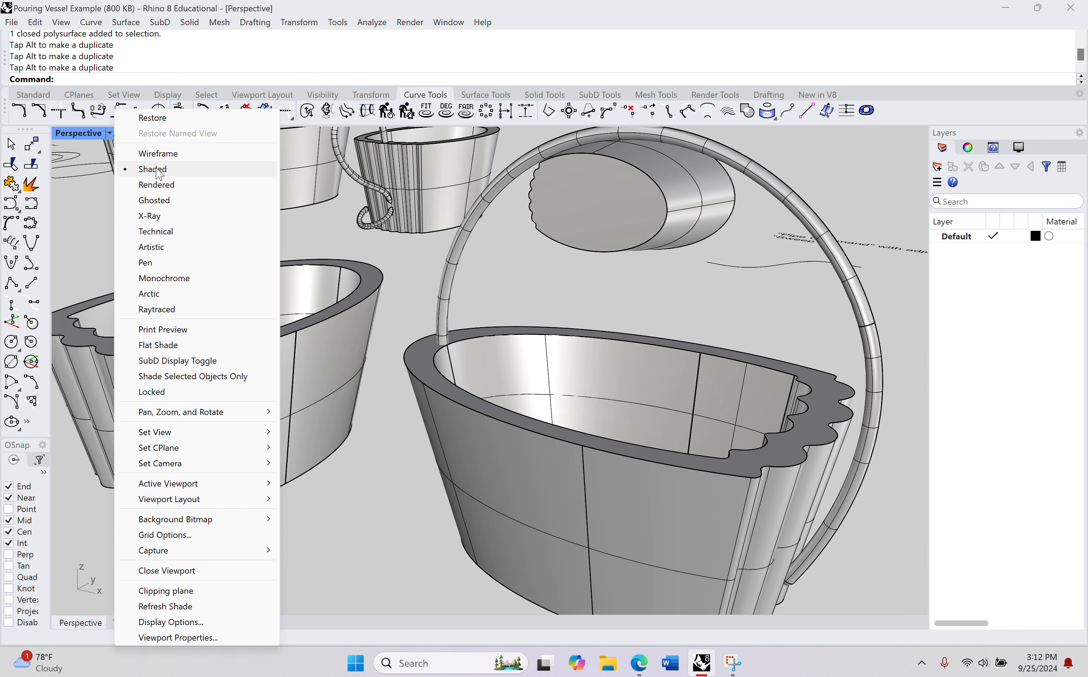
{"action": "left_click", "coordinate": [154, 200]}
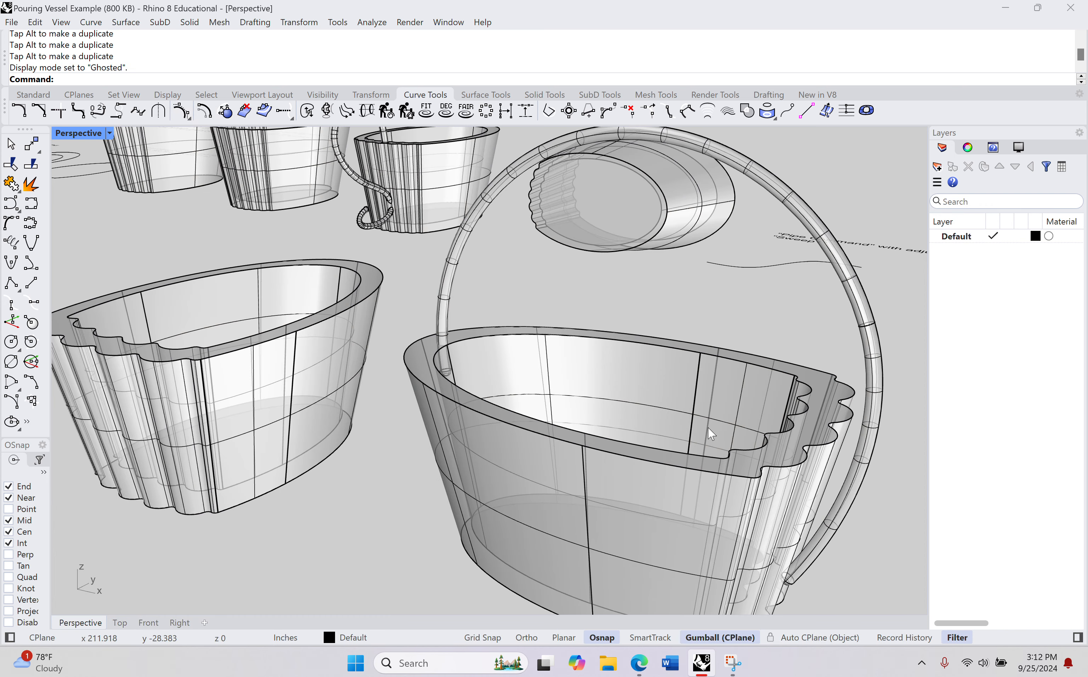
{"action": "left_click", "coordinate": [453, 267]}
{"action": "right_click_drag", "start_coordinate": [501, 372], "coordinate": [609, 364]}
{"action": "left_click_drag", "start_coordinate": [629, 339], "coordinate": [625, 339]}
{"action": "right_click_drag", "start_coordinate": [626, 339], "coordinate": [588, 367]}
{"action": "left_click", "coordinate": [826, 414]}
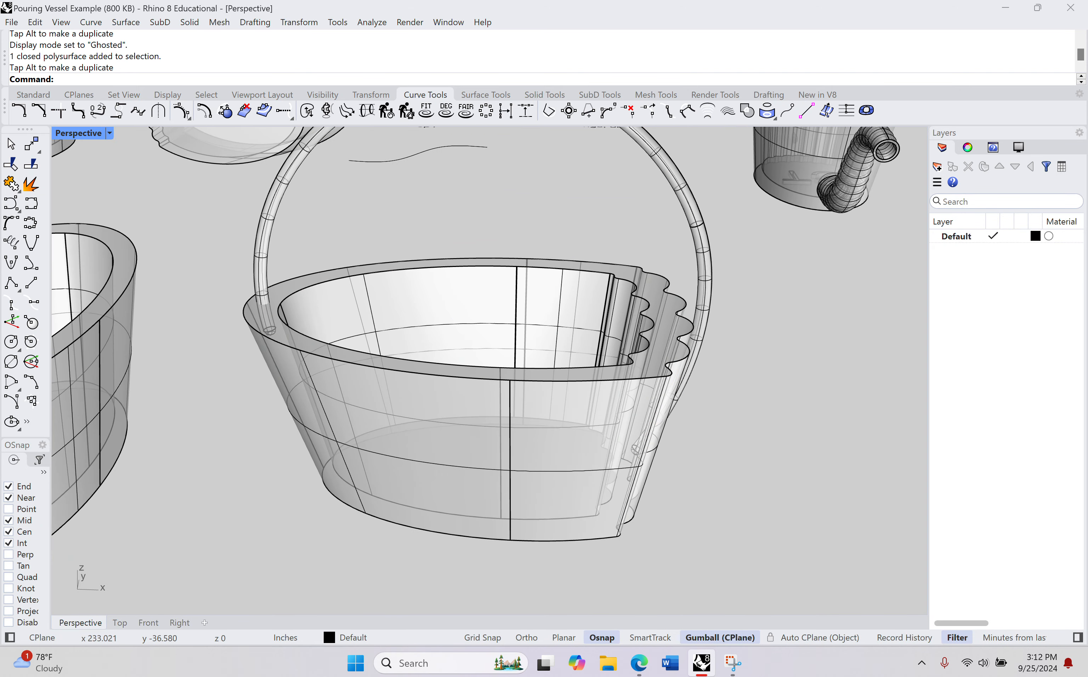
Step: Union the handle and the vessel with Boolean2Objects, deleting the input objects
{"action": "type", "text": "Boolean"}
{"action": "key", "text": "Return"}
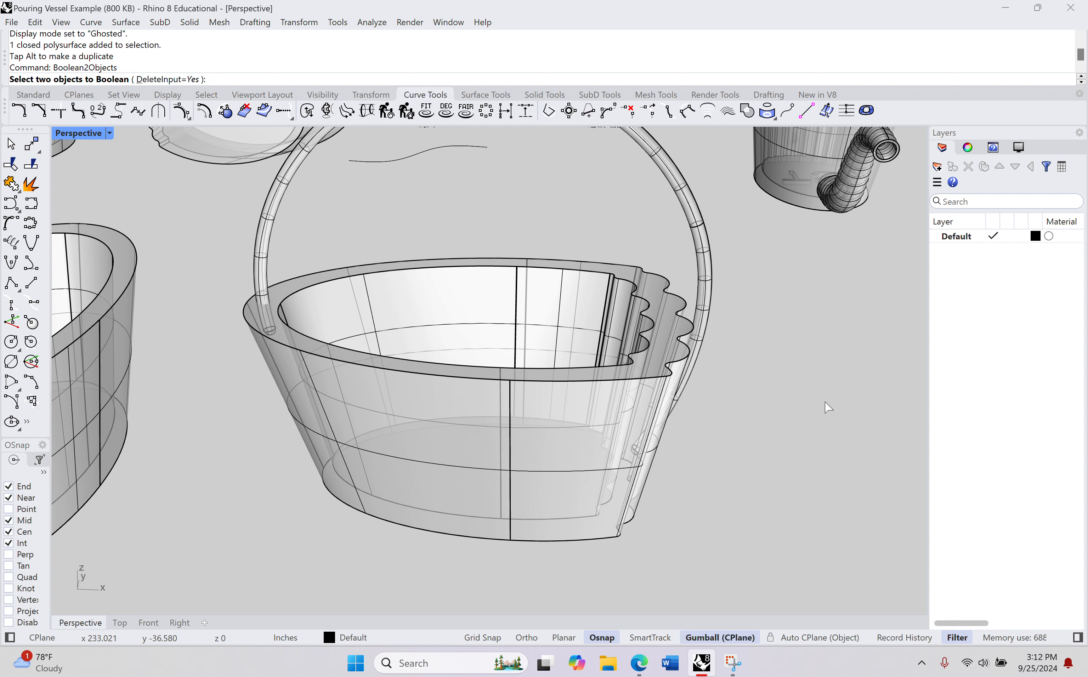
{"action": "left_click", "coordinate": [694, 225]}
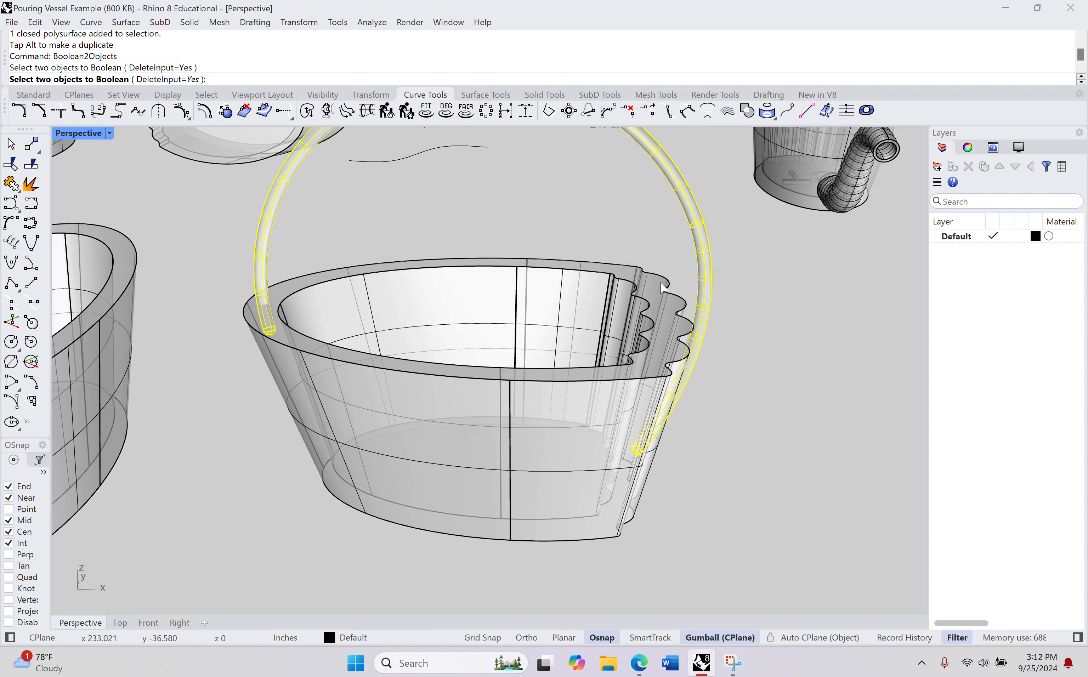
{"action": "left_click", "coordinate": [594, 408]}
{"action": "right_click_drag", "start_coordinate": [759, 398], "coordinate": [724, 385]}
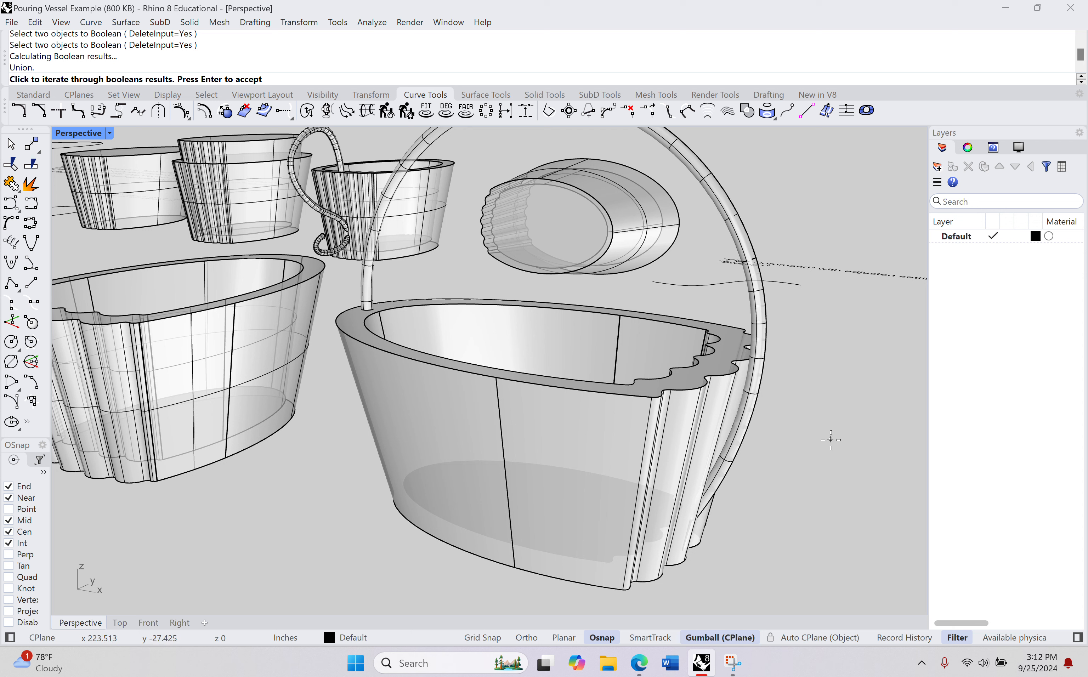
{"action": "key", "text": "Return"}
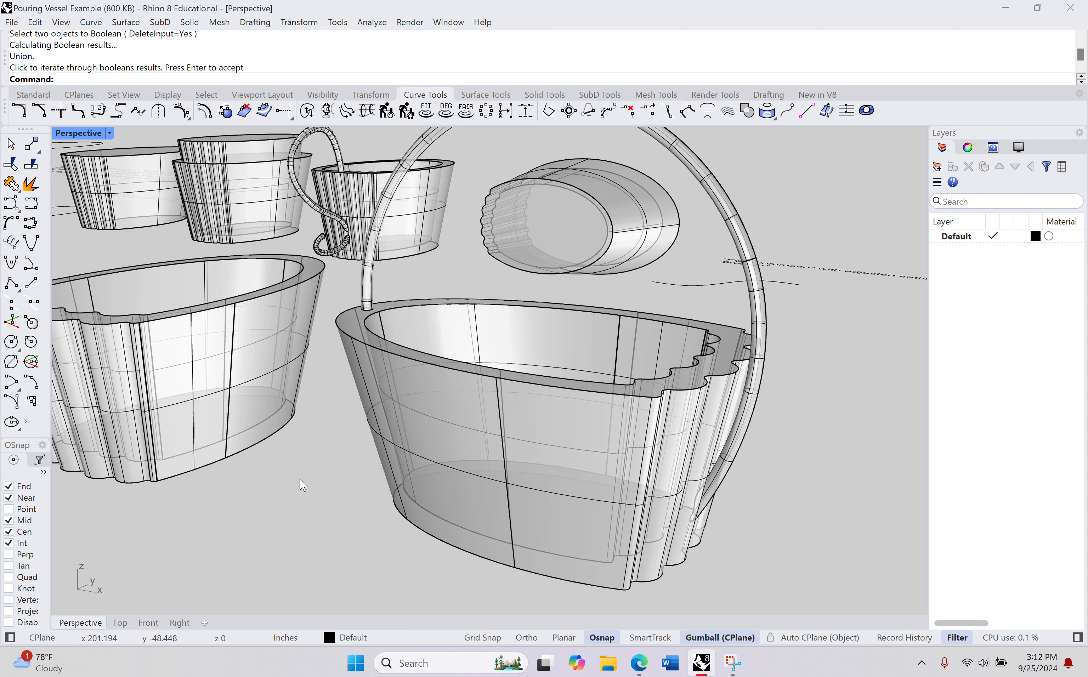
Step: Select the joined vessel to check that handle and body form one solid, viewing it from several sides
{"action": "left_click", "coordinate": [517, 438]}
{"action": "right_click_drag", "start_coordinate": [517, 434], "coordinate": [325, 416]}
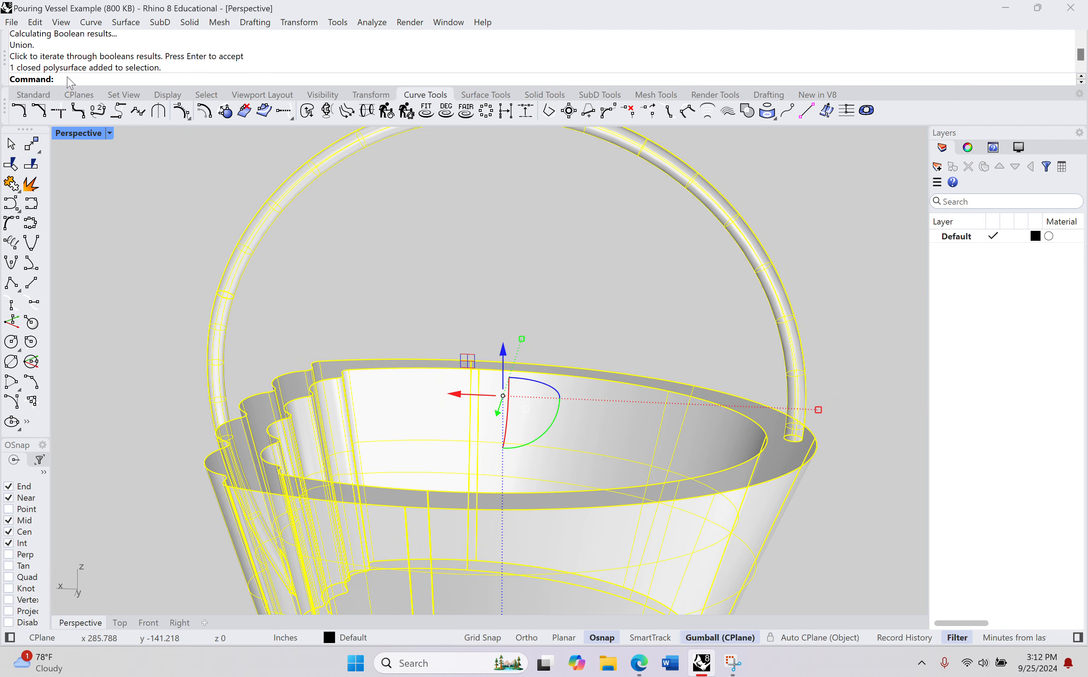
{"action": "scroll", "coordinate": [381, 428], "scroll_direction": "down", "scroll_amount": 6}
{"action": "left_click", "coordinate": [378, 342]}
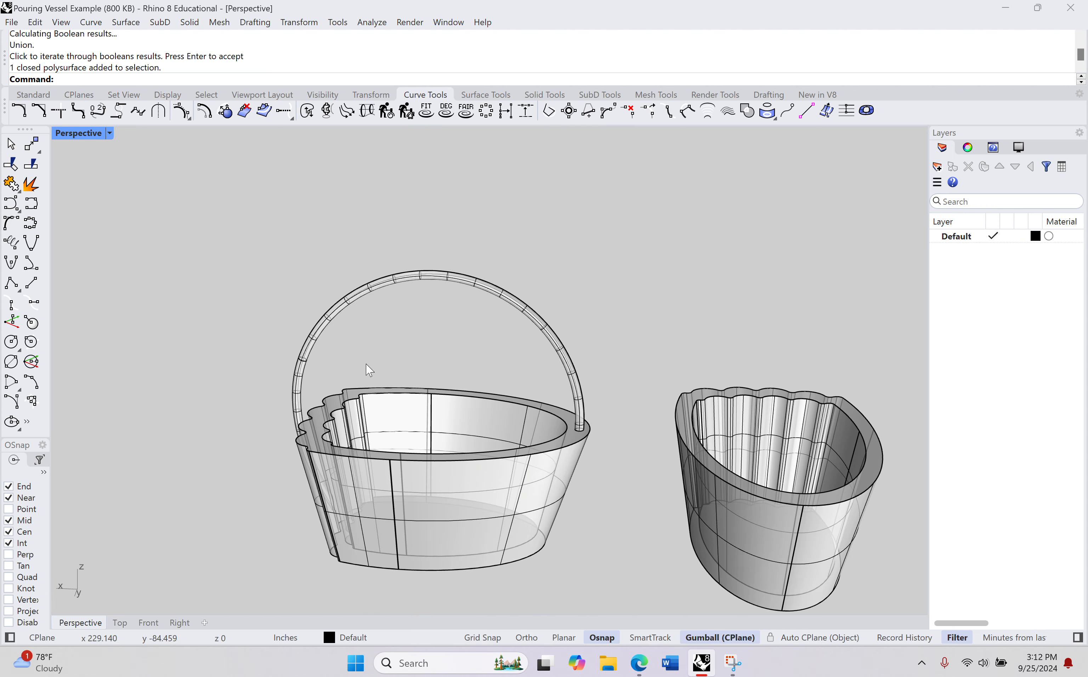
{"action": "right_click_drag", "start_coordinate": [257, 440], "coordinate": [329, 327], "text": "shift"}
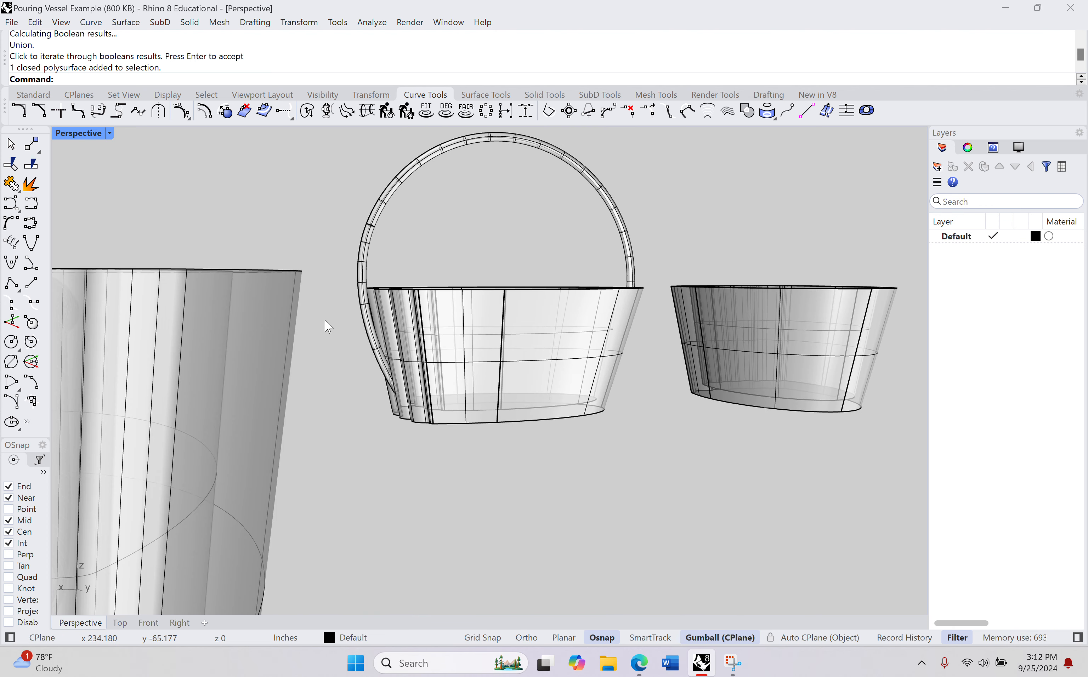
{"action": "left_click", "coordinate": [386, 200]}
{"action": "scroll", "coordinate": [309, 374], "scroll_direction": "up", "scroll_amount": 10}
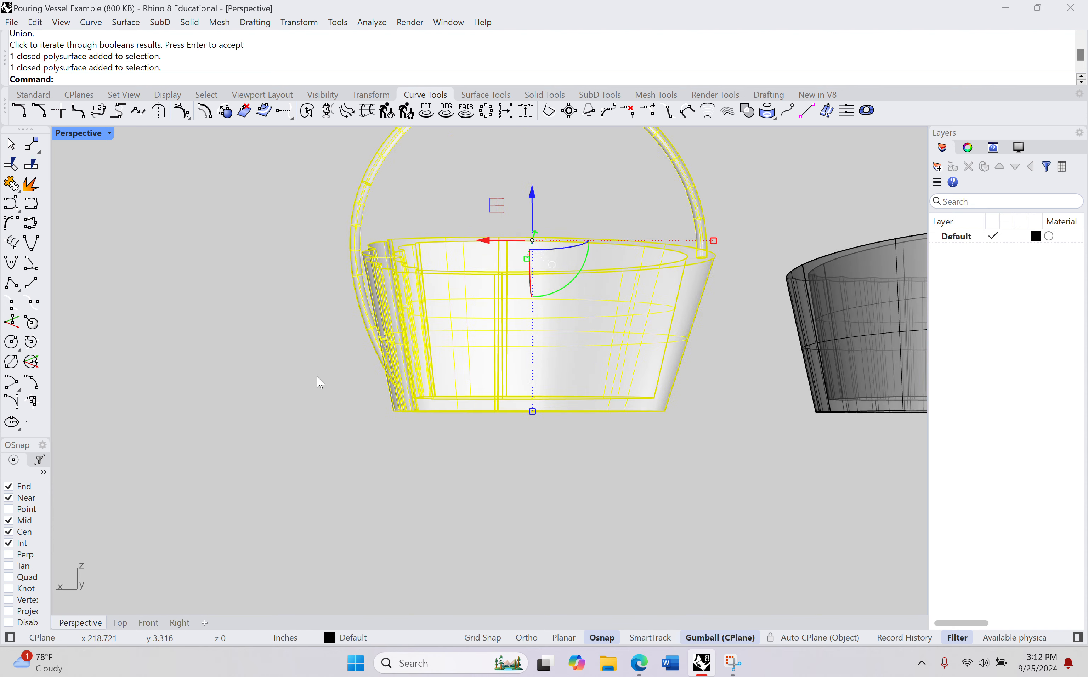
{"action": "left_click", "coordinate": [332, 373]}
Step: Examine the handle's lower attachment and its spacing from the scalloped wall up close and from a distance
{"action": "right_click_drag", "start_coordinate": [333, 372], "coordinate": [368, 385]}
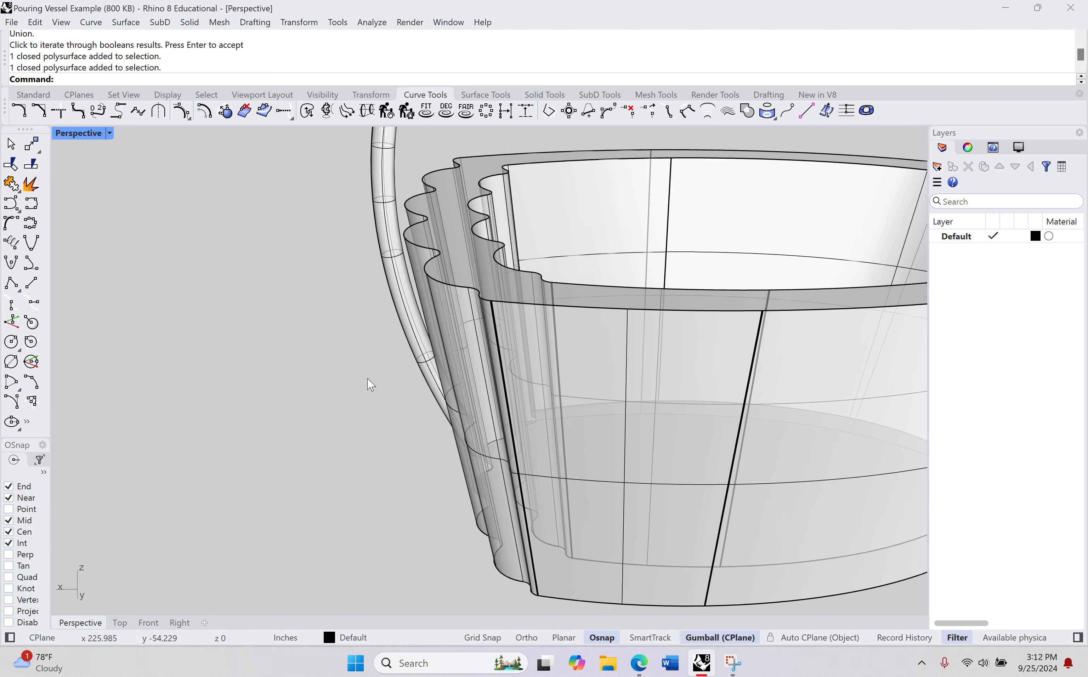
{"action": "scroll", "coordinate": [408, 269], "scroll_direction": "up", "scroll_amount": 6}
{"action": "right_click_drag", "start_coordinate": [410, 272], "coordinate": [419, 279]}
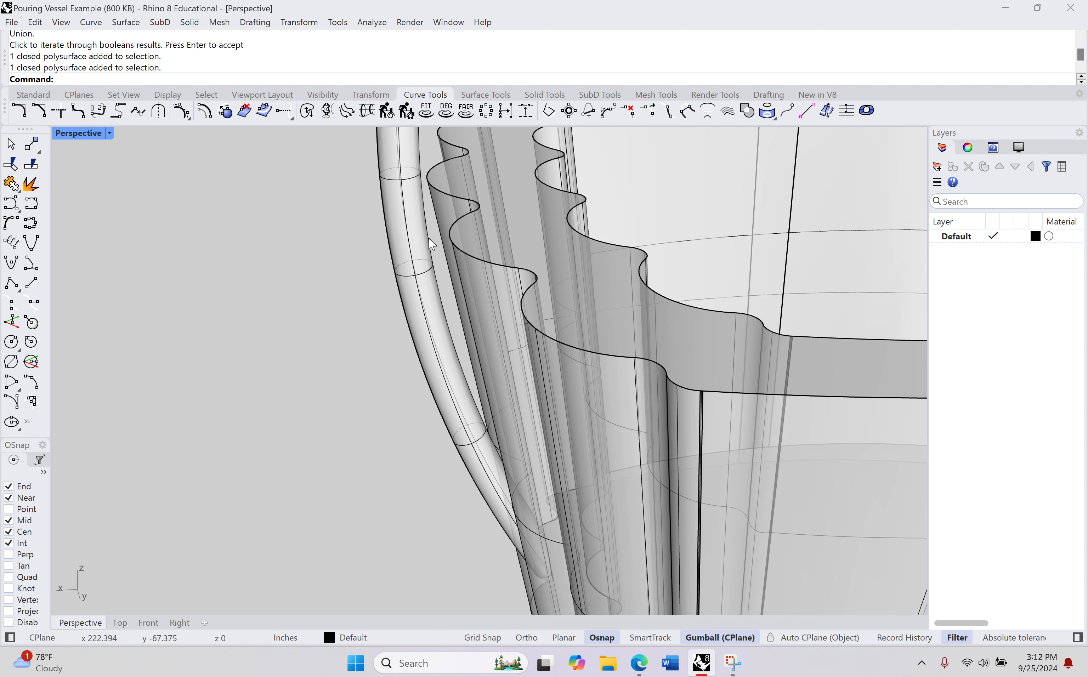
{"action": "scroll", "coordinate": [430, 245], "scroll_direction": "up", "scroll_amount": 5}
{"action": "scroll", "coordinate": [470, 283], "scroll_direction": "down", "scroll_amount": 2}
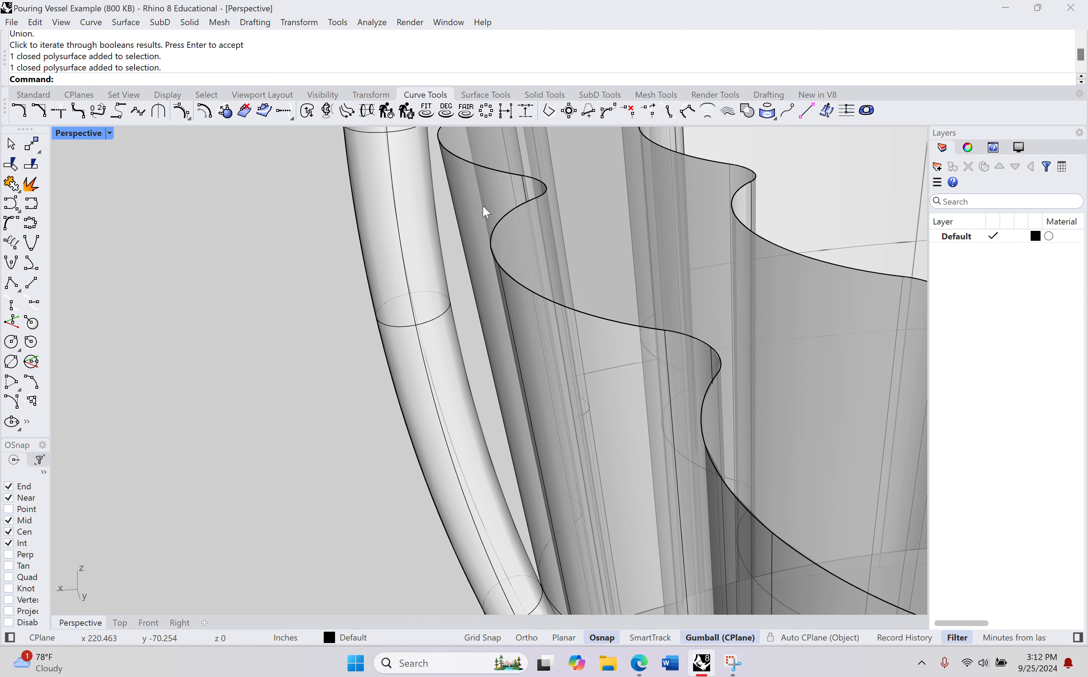
{"action": "scroll", "coordinate": [436, 244], "scroll_direction": "down", "scroll_amount": 2}
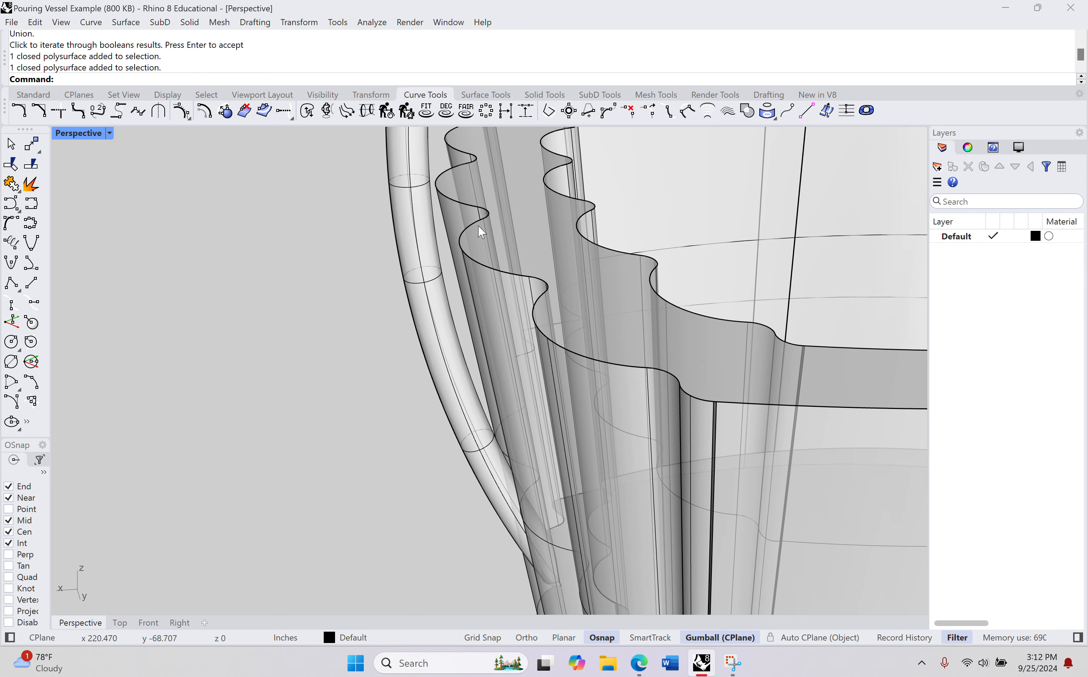
{"action": "scroll", "coordinate": [481, 232], "scroll_direction": "down", "scroll_amount": 4}
{"action": "right_click_drag", "start_coordinate": [483, 233], "coordinate": [705, 391]}
{"action": "scroll", "coordinate": [538, 301], "scroll_direction": "down", "scroll_amount": 5}
{"action": "right_click_drag", "start_coordinate": [508, 283], "coordinate": [571, 396], "text": "shift"}
{"action": "scroll", "coordinate": [538, 433], "scroll_direction": "down", "scroll_amount": 8}
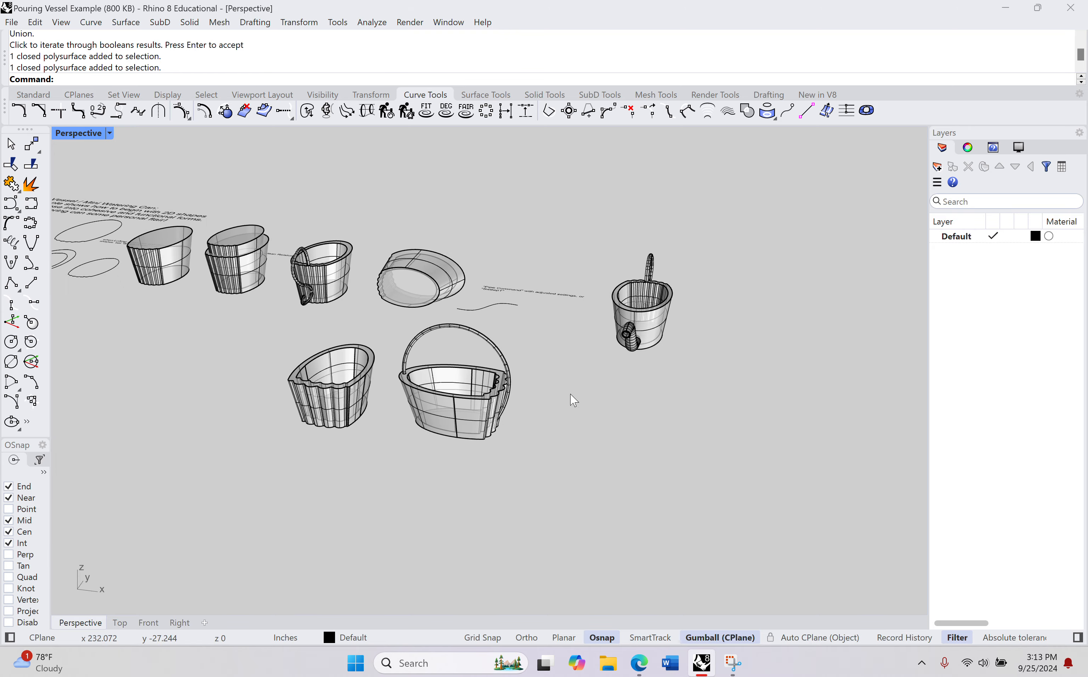
Step: Move the vessel with the joined handle along the X axis, farther away from the plain vessel
{"action": "left_click", "coordinate": [477, 403]}
{"action": "left_click_drag", "start_coordinate": [504, 381], "coordinate": [657, 417]}
{"action": "right_click_drag", "start_coordinate": [569, 354], "coordinate": [573, 373]}
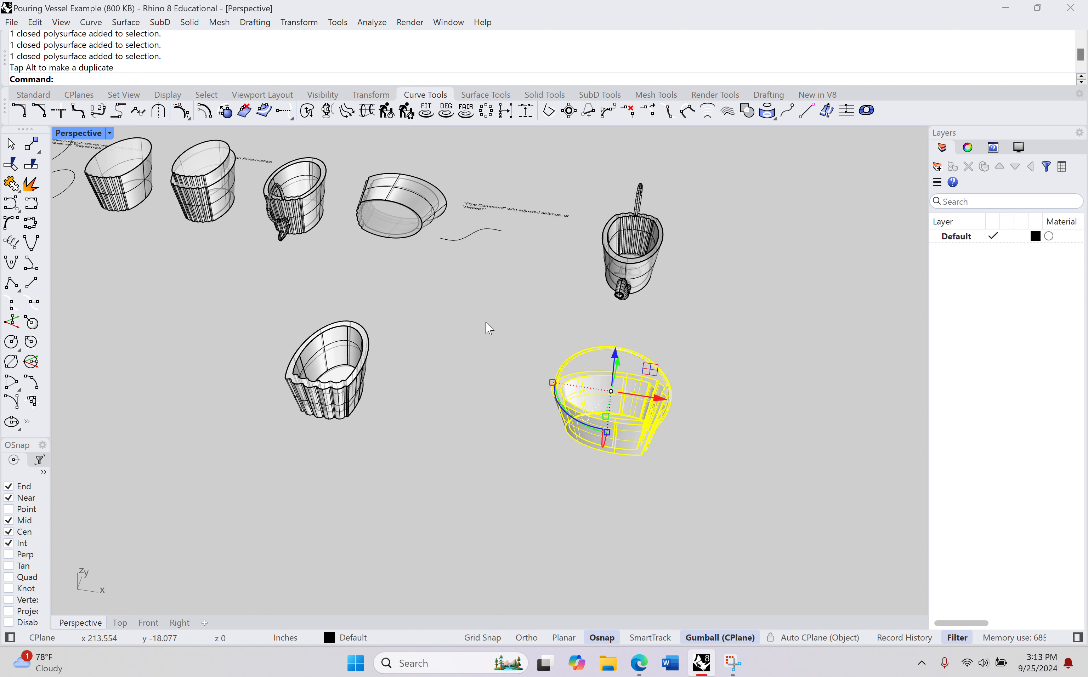
{"action": "right_click_drag", "start_coordinate": [529, 302], "coordinate": [480, 275]}
{"action": "right_click_drag", "start_coordinate": [555, 290], "coordinate": [622, 344], "text": "shift"}
{"action": "left_click", "coordinate": [594, 418]}
Step: Start a Pipe along the S-shaped curve near the "Pipe Command" note, with Cap set to None and Thick to Yes
{"action": "scroll", "coordinate": [584, 347], "scroll_direction": "up", "scroll_amount": 5}
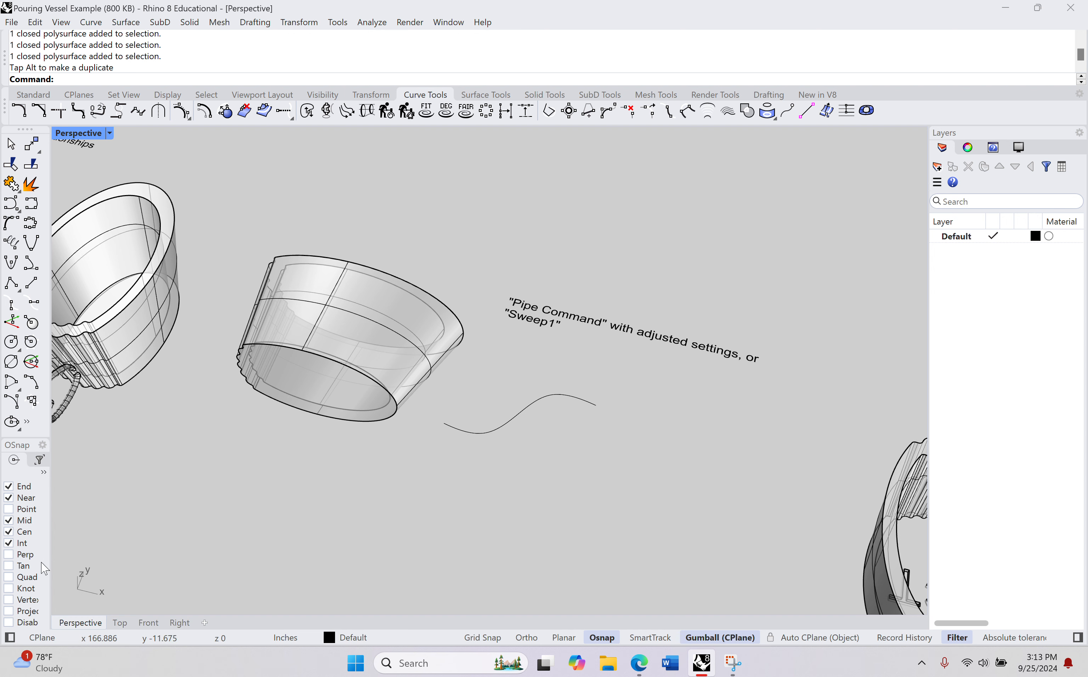
{"action": "left_click", "coordinate": [121, 623]}
{"action": "scroll", "coordinate": [359, 377], "scroll_direction": "down", "scroll_amount": 8}
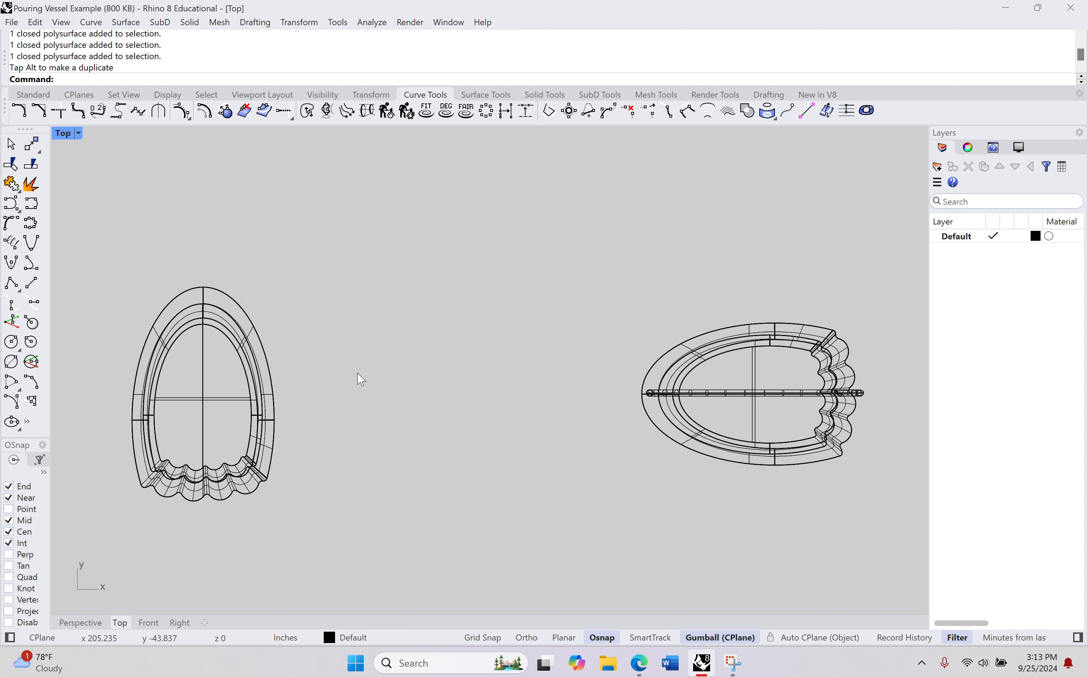
{"action": "scroll", "coordinate": [476, 313], "scroll_direction": "up", "scroll_amount": 8}
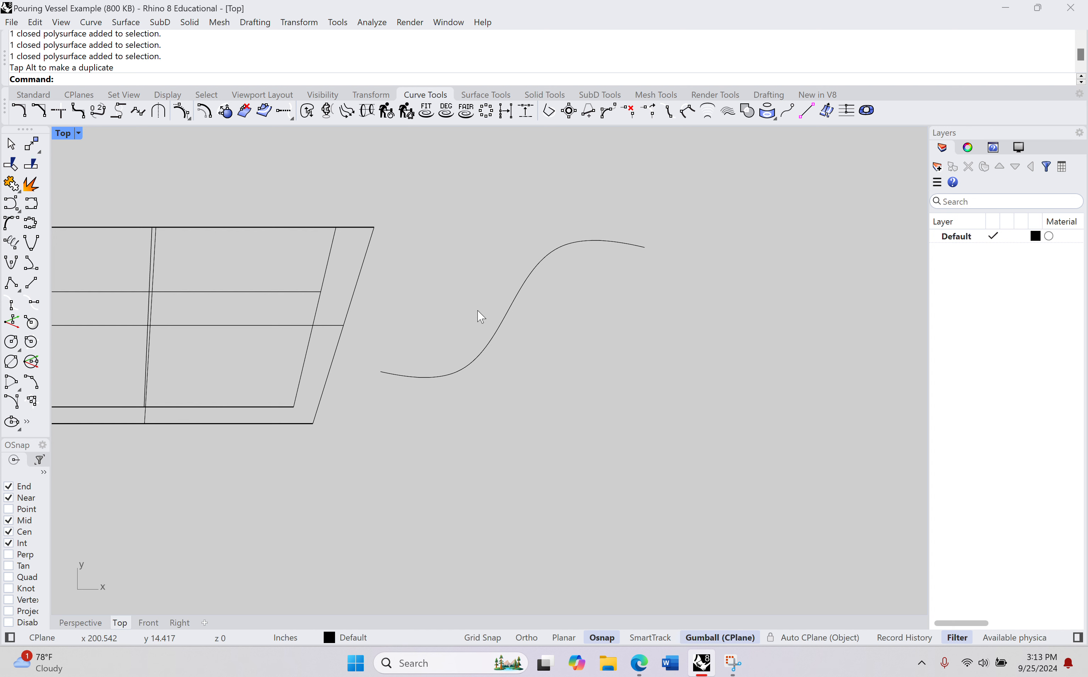
{"action": "scroll", "coordinate": [513, 319], "scroll_direction": "up", "scroll_amount": 7}
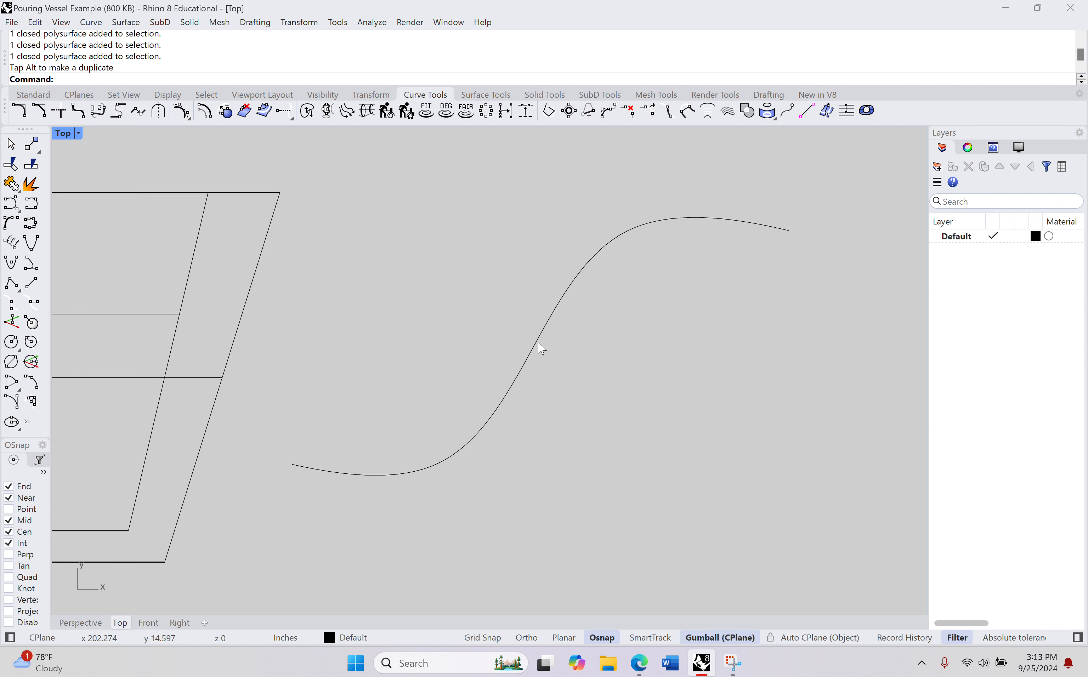
{"action": "left_click", "coordinate": [541, 348]}
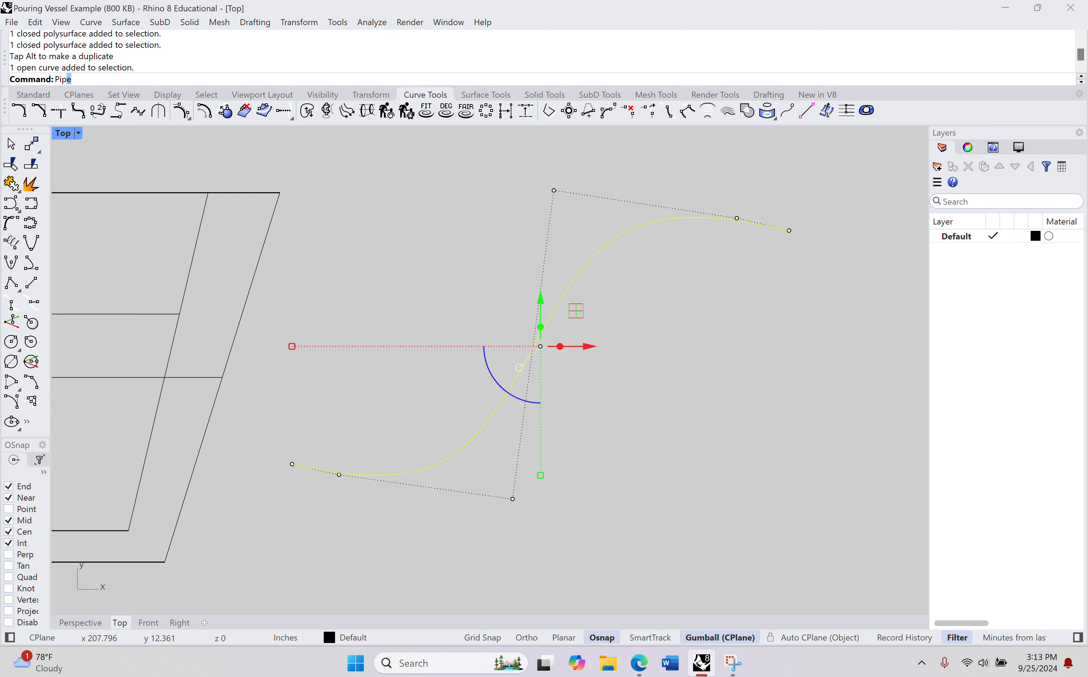
{"action": "key", "text": "Return"}
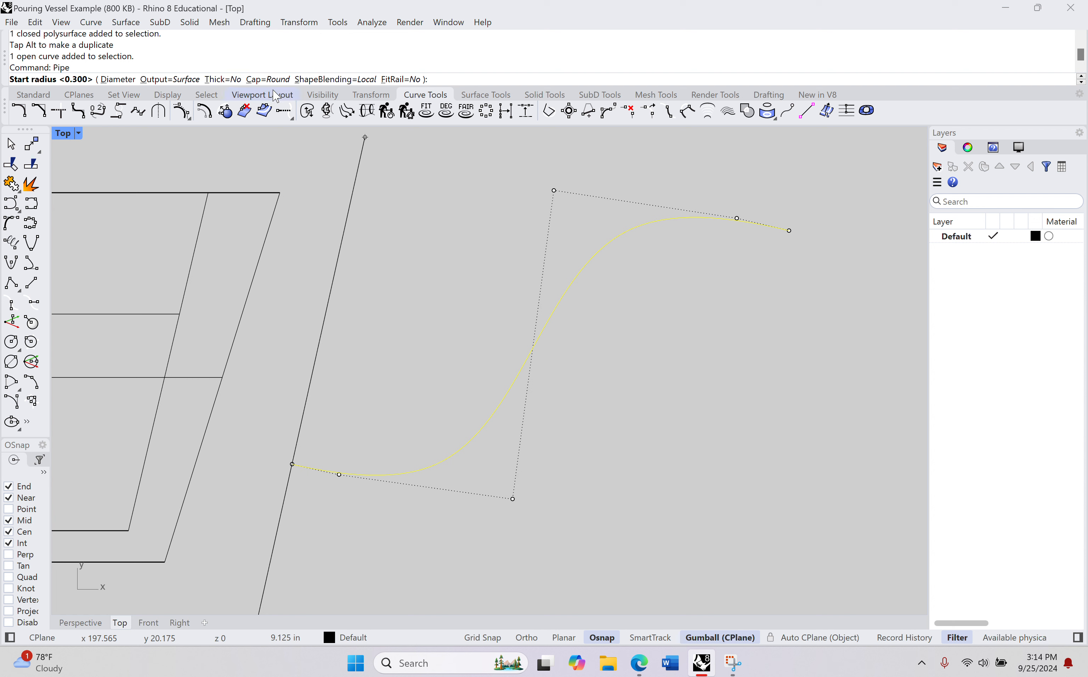
{"action": "left_click", "coordinate": [269, 80]}
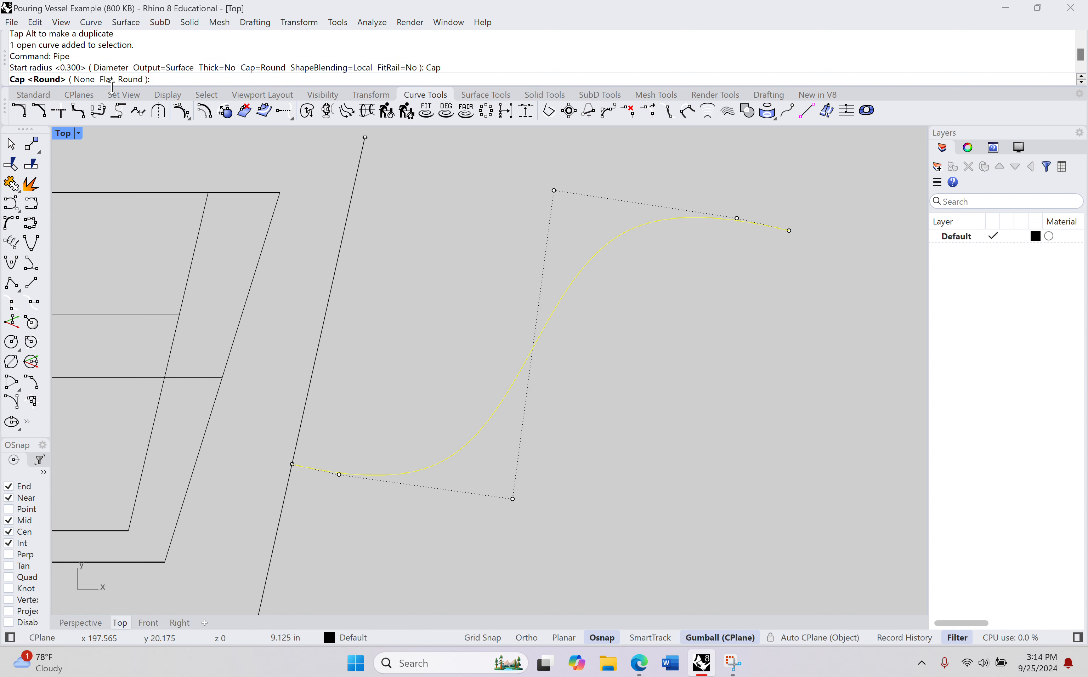
{"action": "left_click", "coordinate": [84, 80]}
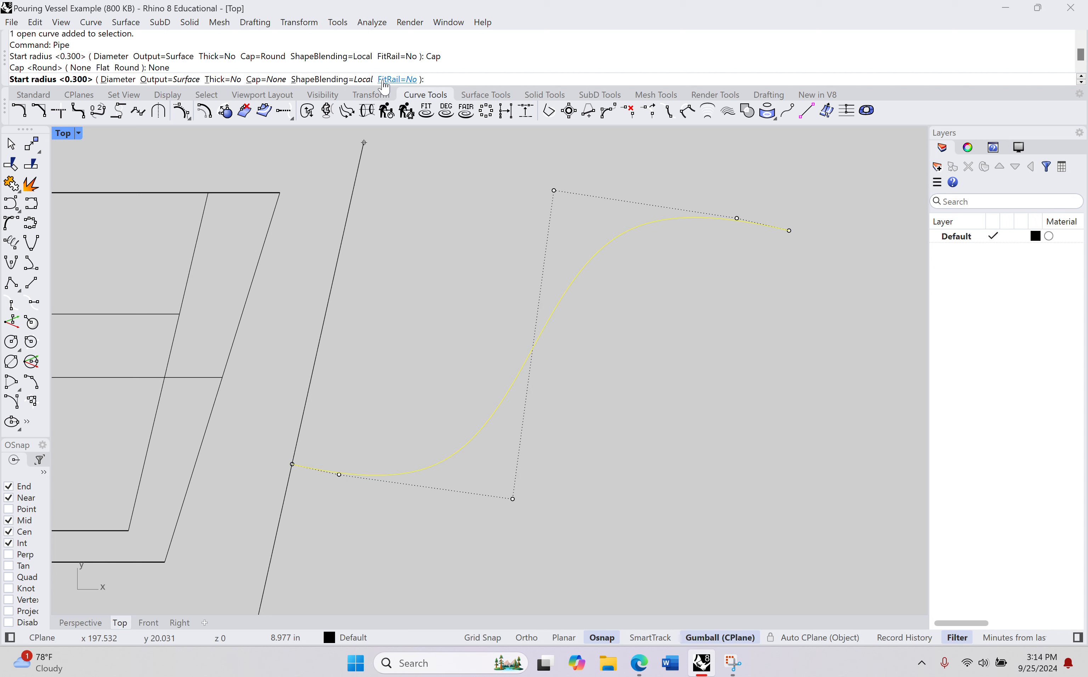
{"action": "left_click", "coordinate": [219, 79]}
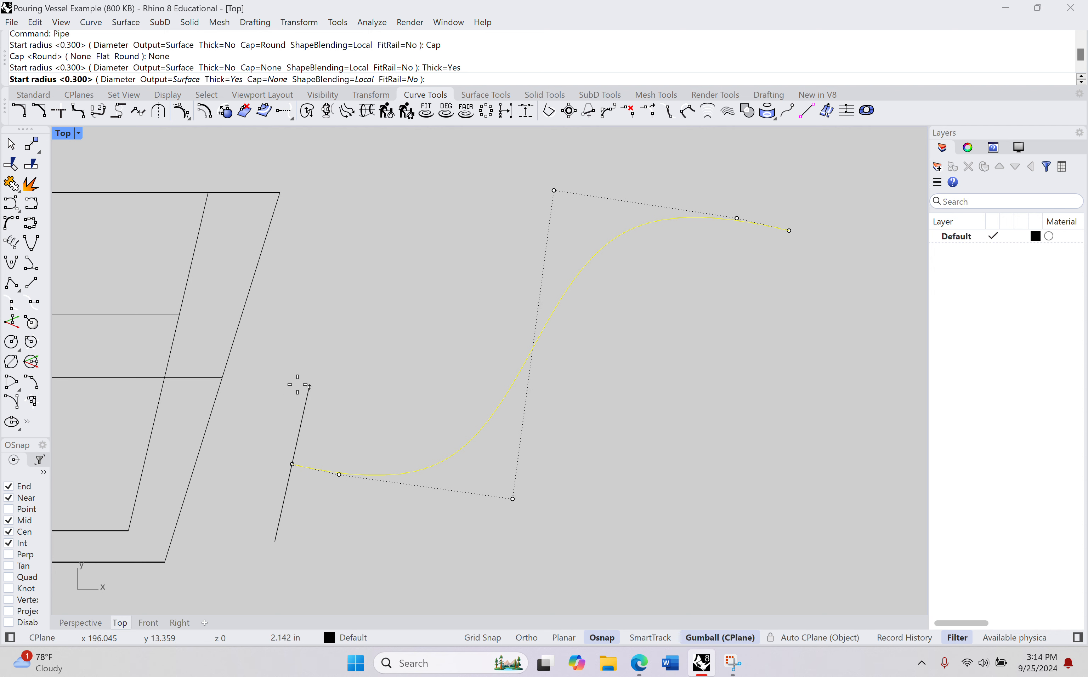
Step: Set the spout pipe's start radius to 1 in at the curve end nearest the vessel
{"action": "right_click_drag", "start_coordinate": [297, 385], "coordinate": [368, 244]}
{"action": "scroll", "coordinate": [355, 301], "scroll_direction": "up", "scroll_amount": 6}
{"action": "scroll", "coordinate": [376, 293], "scroll_direction": "down", "scroll_amount": 4}
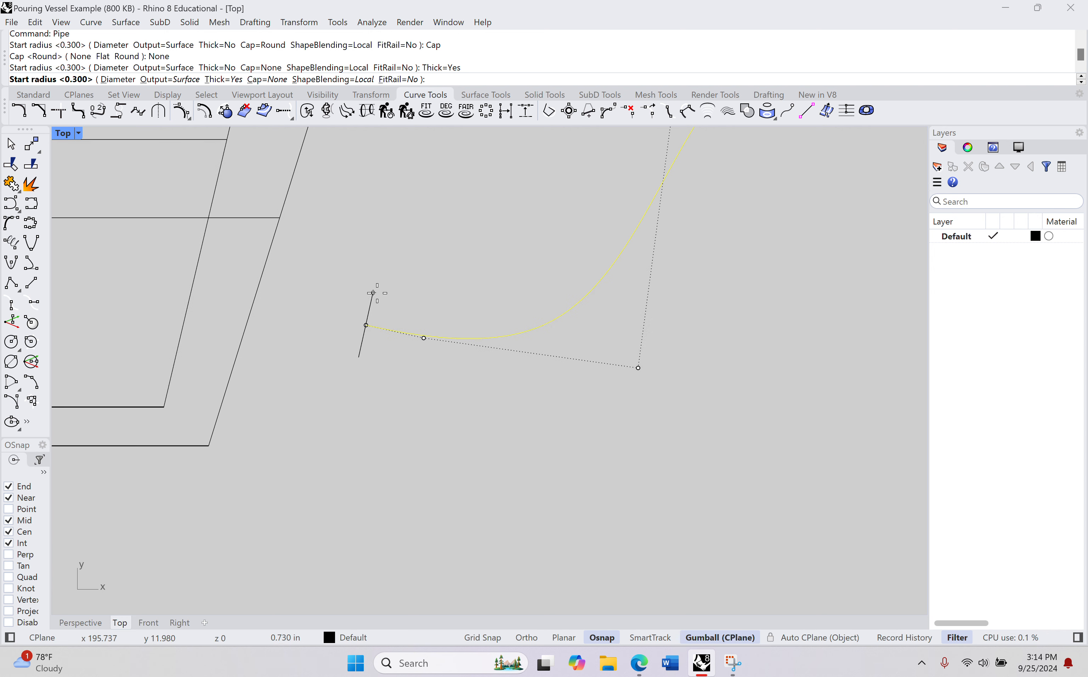
{"action": "right_click_drag", "start_coordinate": [372, 293], "coordinate": [319, 377]}
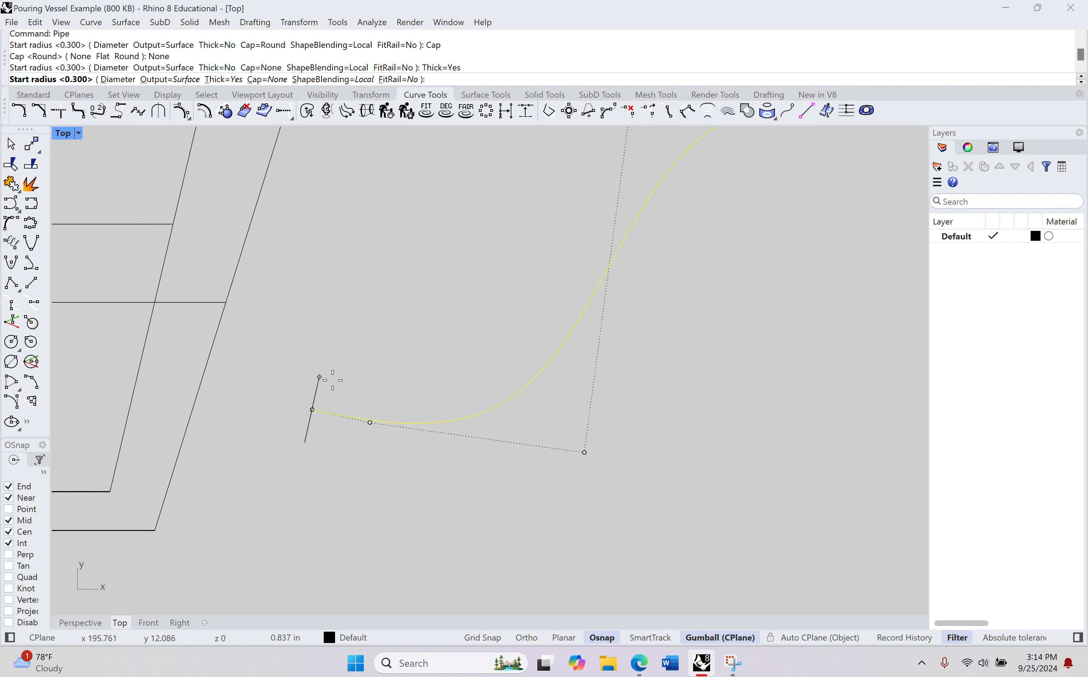
{"action": "left_click", "coordinate": [81, 622]}
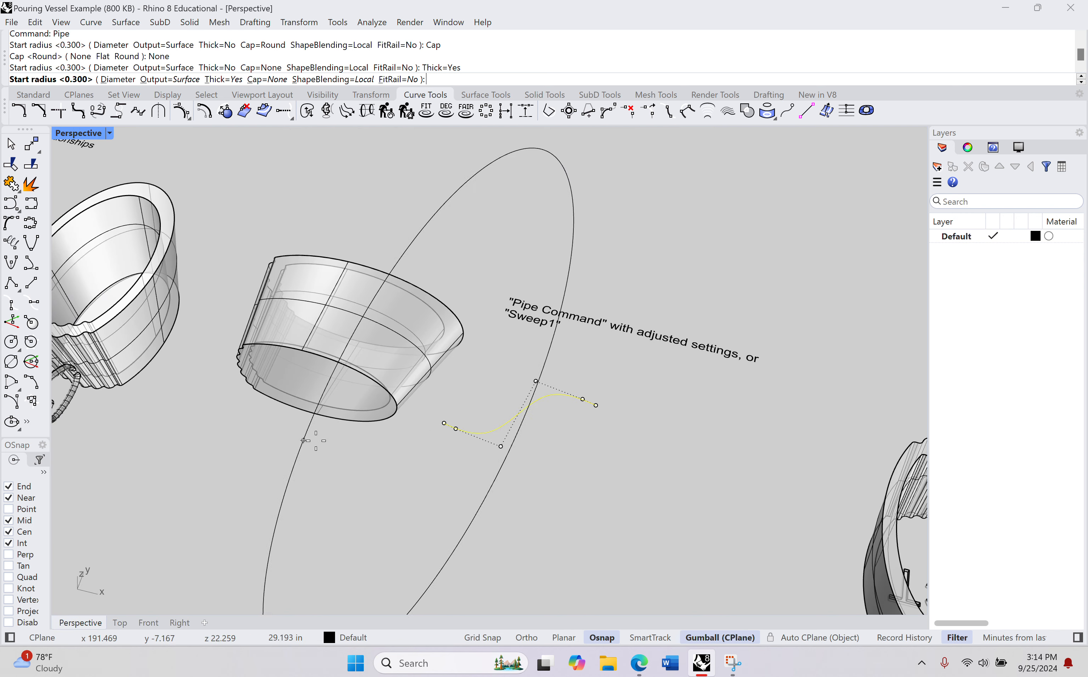
{"action": "scroll", "coordinate": [448, 433], "scroll_direction": "up", "scroll_amount": 5}
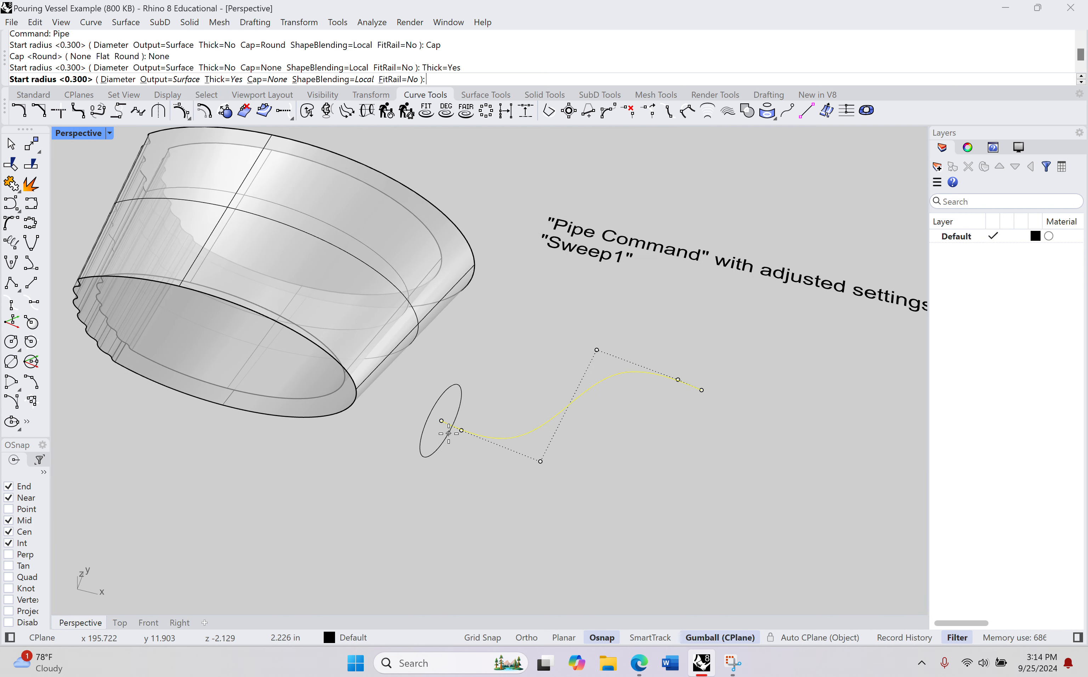
{"action": "scroll", "coordinate": [448, 433], "scroll_direction": "up", "scroll_amount": 4}
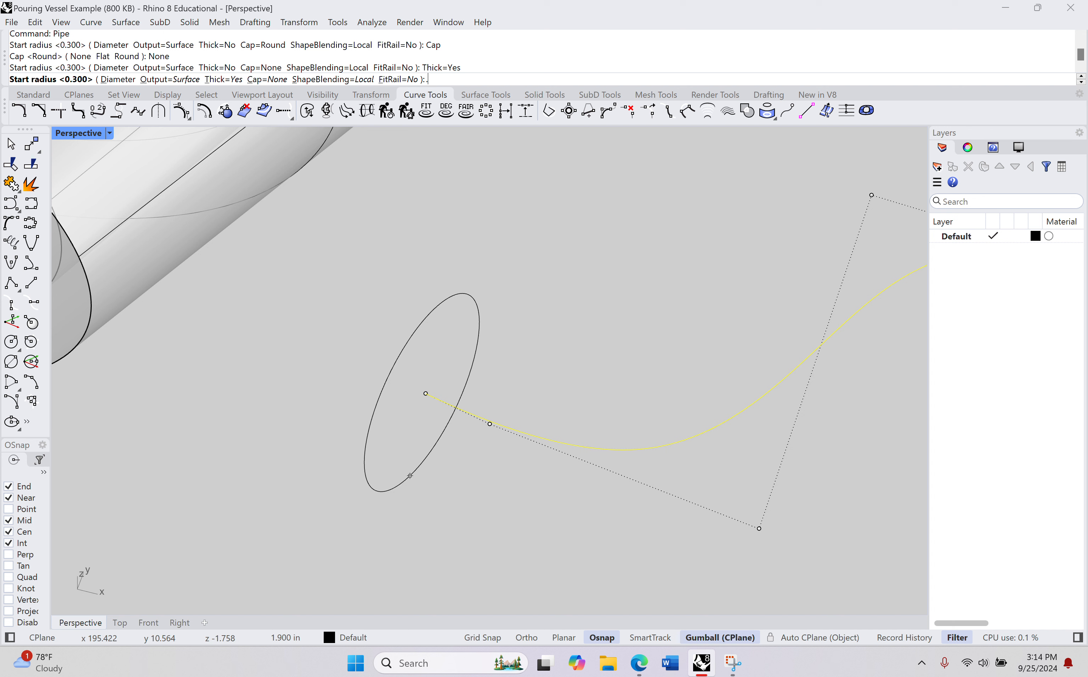
{"action": "type", "text": "1"}
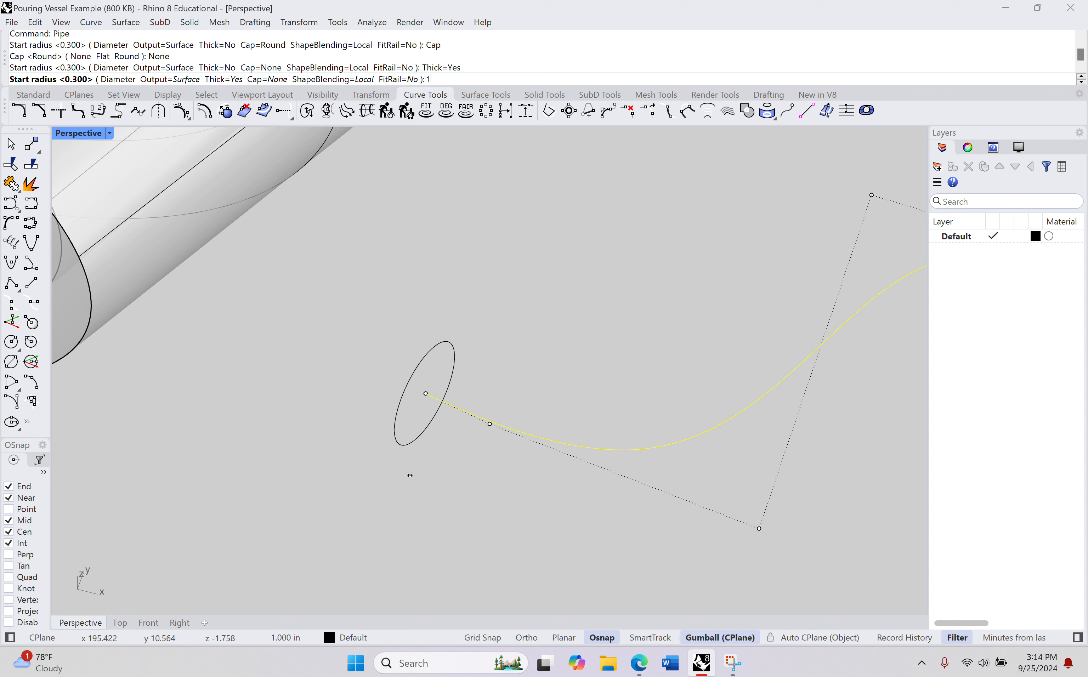
{"action": "key", "text": "Return"}
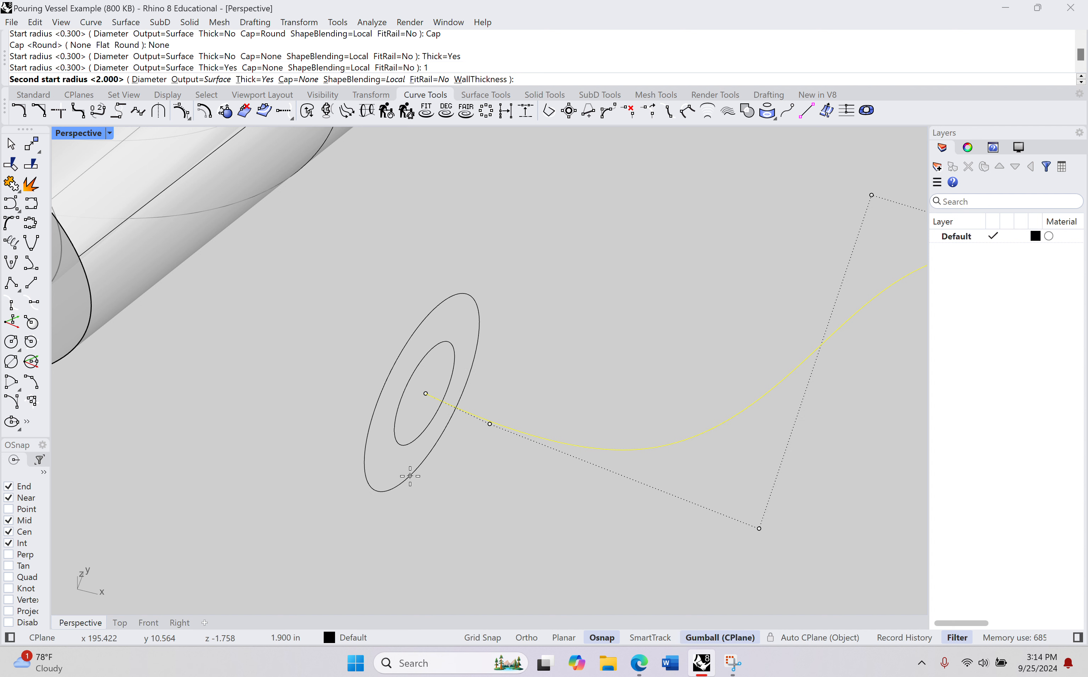
Step: Set the pipe's second start radius to .75 in to define the wall thickness at its wide end
{"action": "scroll", "coordinate": [403, 382], "scroll_direction": "down", "scroll_amount": 1}
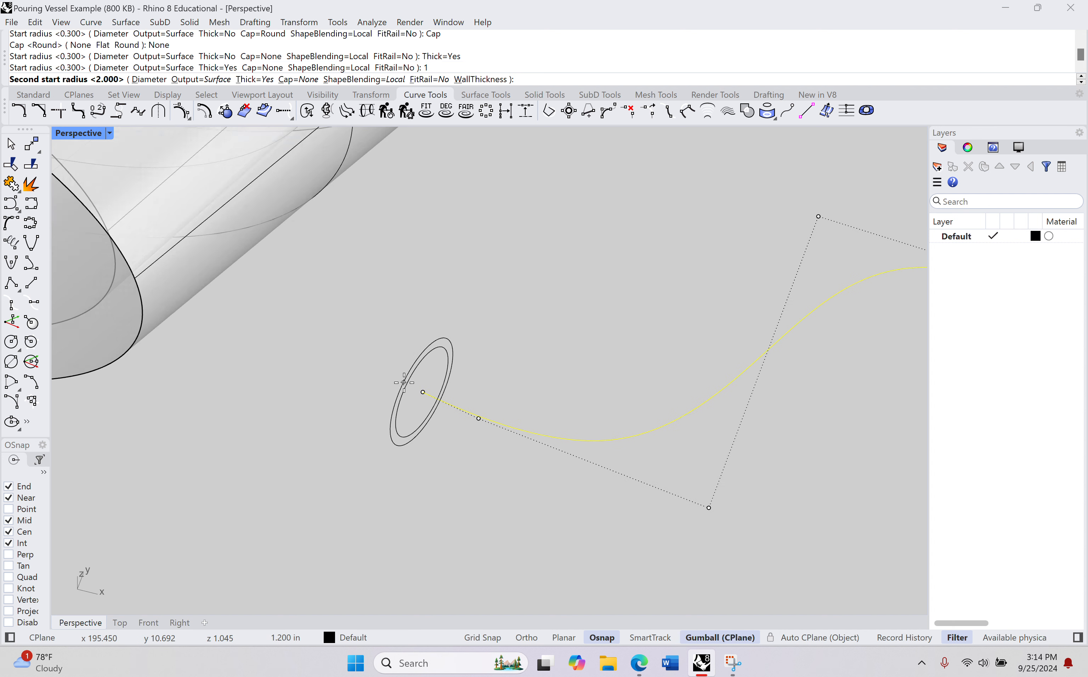
{"action": "scroll", "coordinate": [403, 382], "scroll_direction": "down", "scroll_amount": 5}
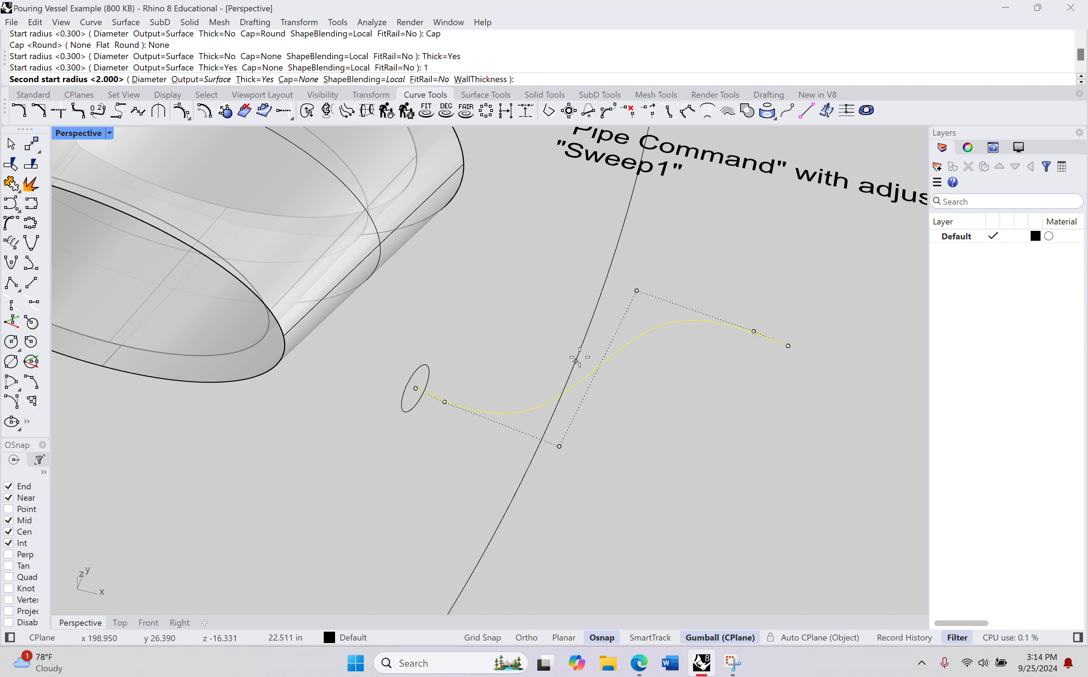
{"action": "scroll", "coordinate": [437, 401], "scroll_direction": "up", "scroll_amount": 6}
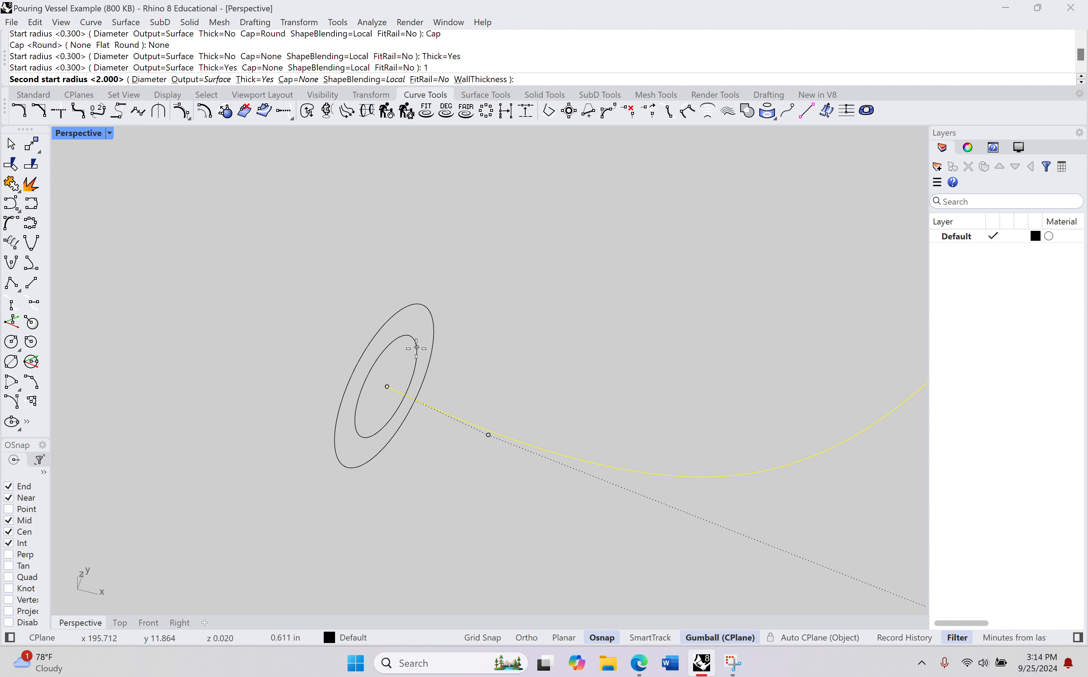
{"action": "scroll", "coordinate": [416, 348], "scroll_direction": "up", "scroll_amount": 1}
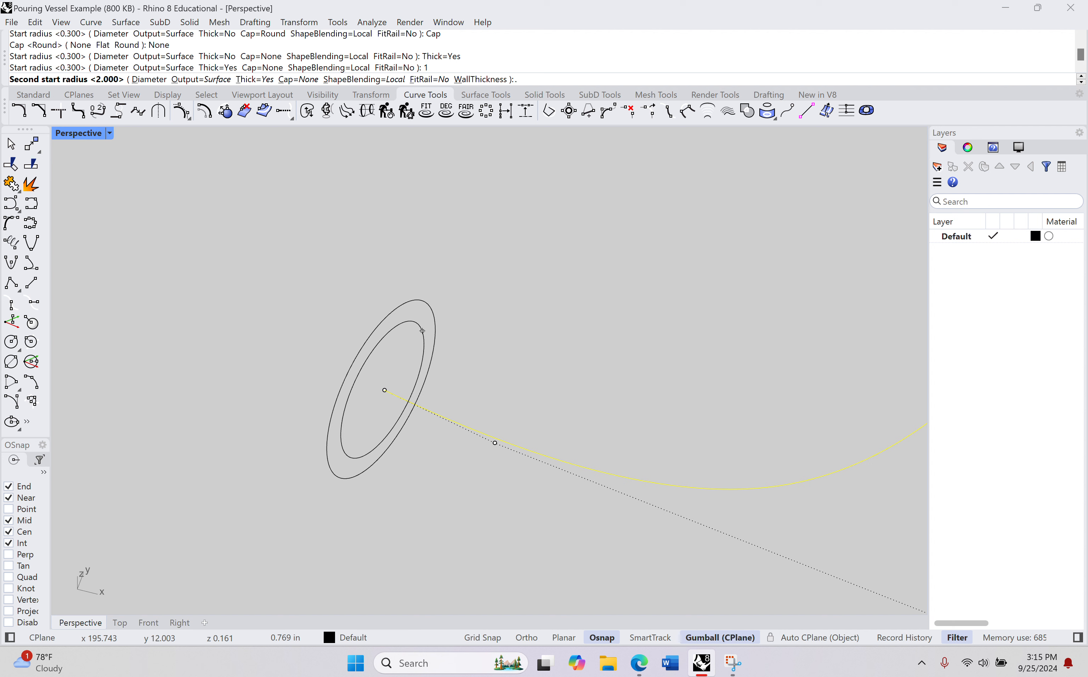
{"action": "type", "text": "75"}
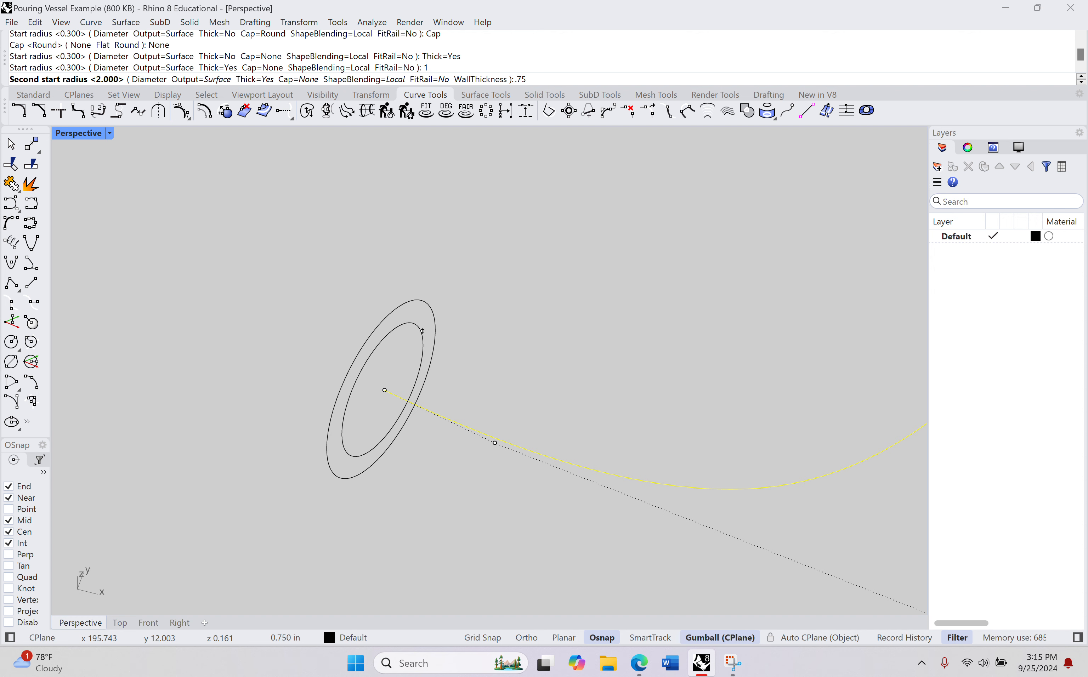
{"action": "key", "text": "Return"}
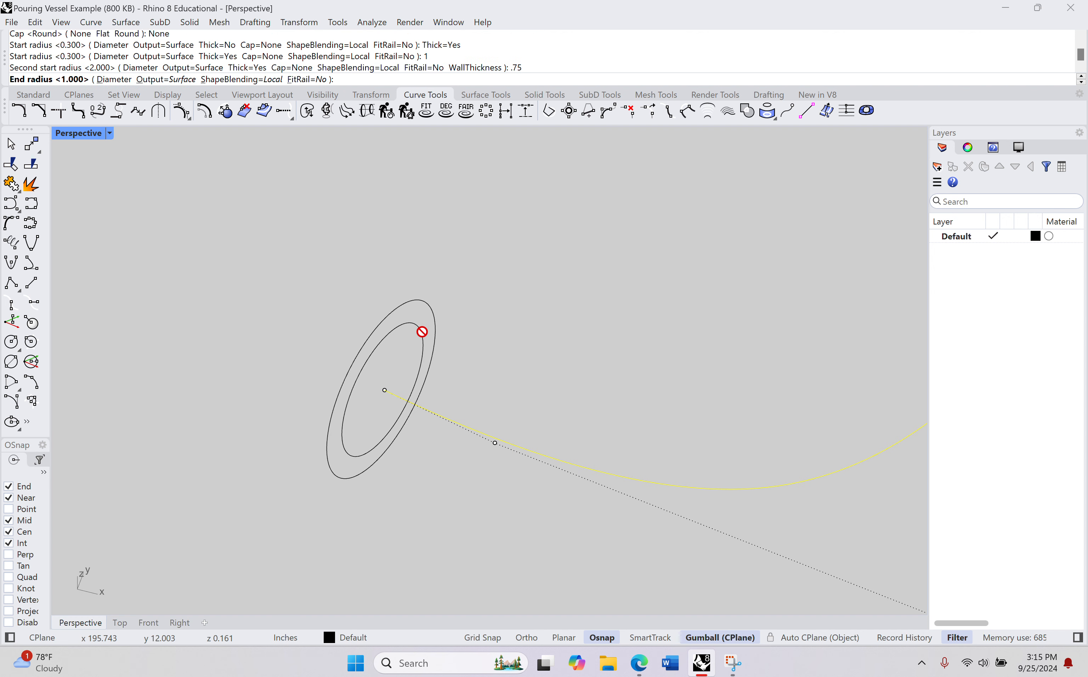
Step: Set the pipe's end radius to .5 in at the spout tip, using the finished watering can's spout as reference
{"action": "scroll", "coordinate": [427, 332], "scroll_direction": "down", "scroll_amount": 13}
{"action": "right_click_drag", "start_coordinate": [604, 301], "coordinate": [296, 265], "text": "shift"}
{"action": "scroll", "coordinate": [547, 283], "scroll_direction": "down", "scroll_amount": 8}
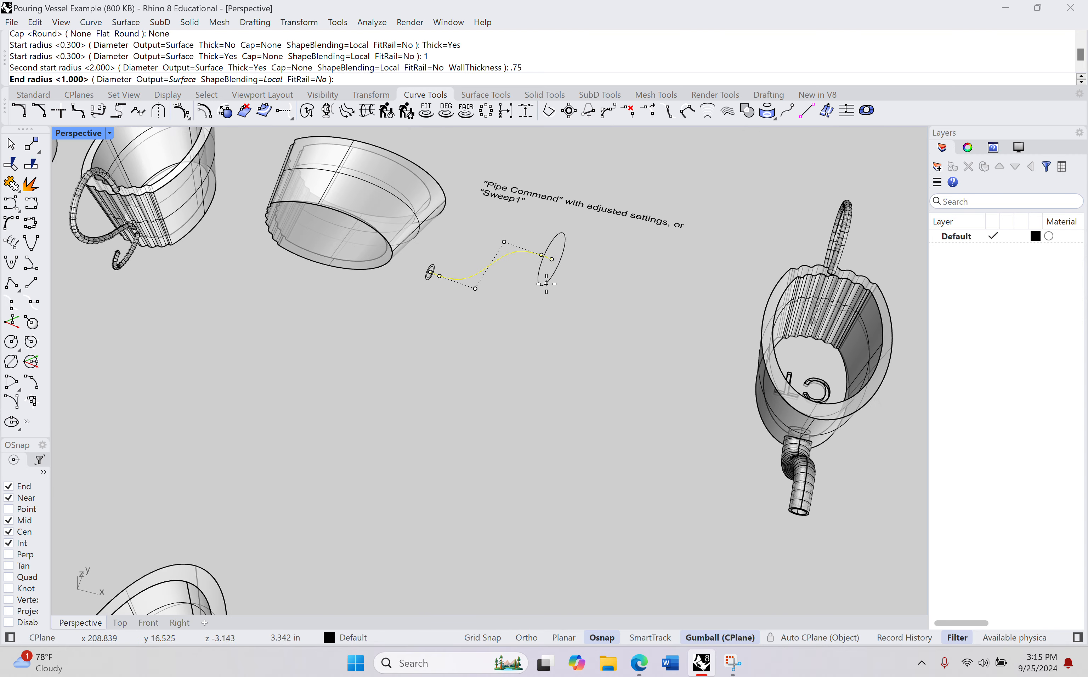
{"action": "right_click_drag", "start_coordinate": [546, 284], "coordinate": [634, 258]}
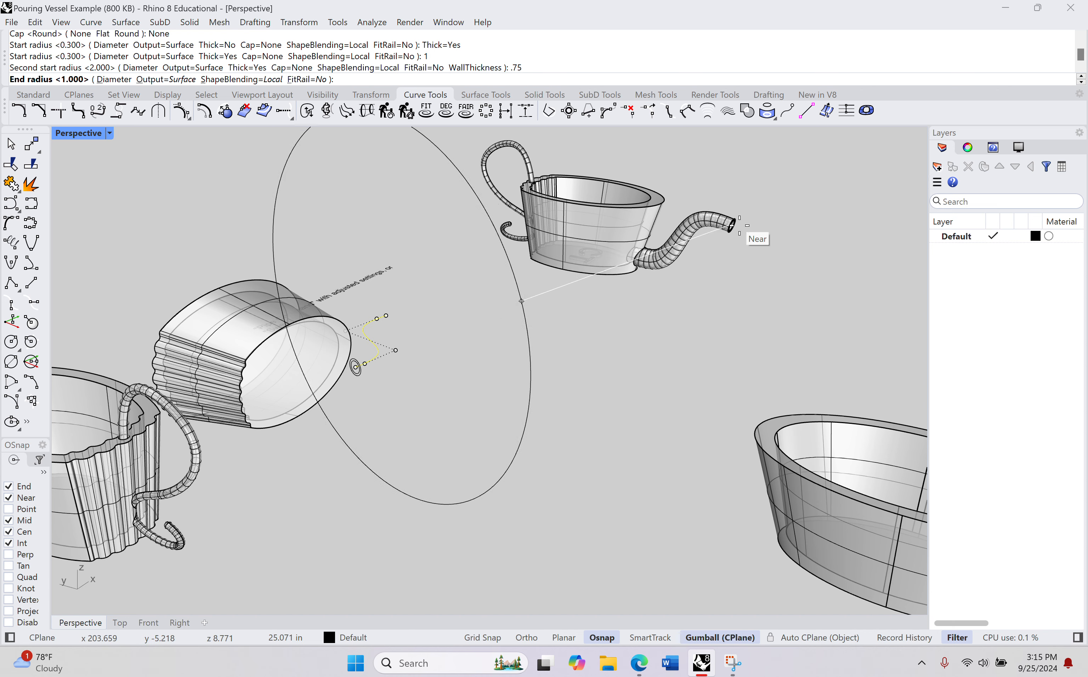
{"action": "scroll", "coordinate": [739, 225], "scroll_direction": "up", "scroll_amount": 7}
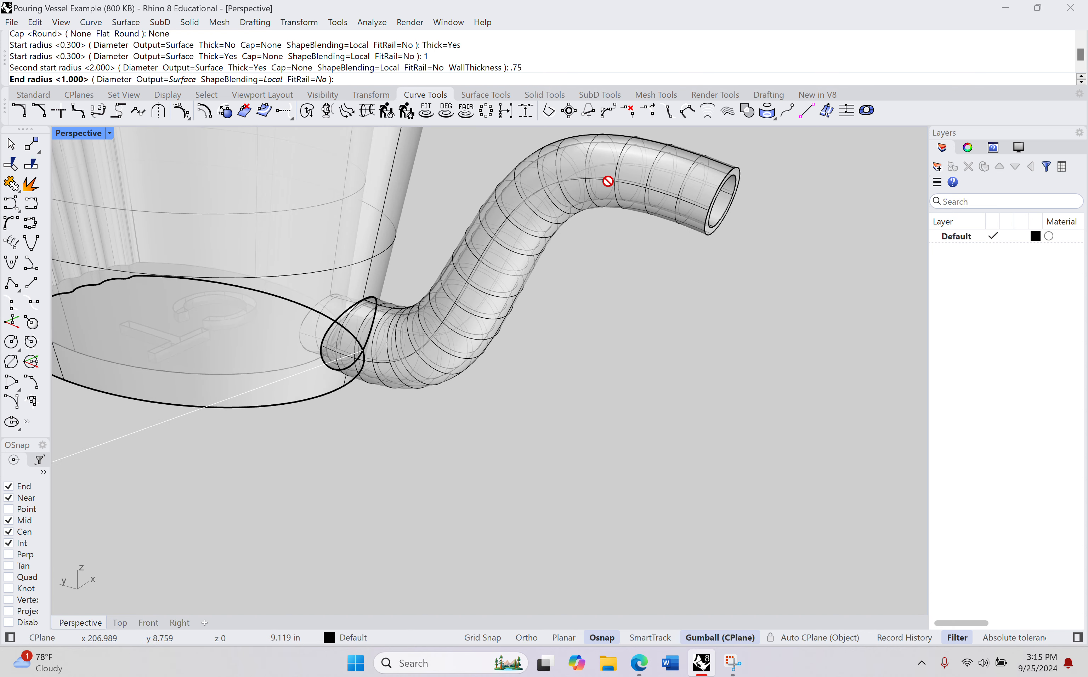
{"action": "right_click_drag", "start_coordinate": [548, 291], "coordinate": [451, 290]}
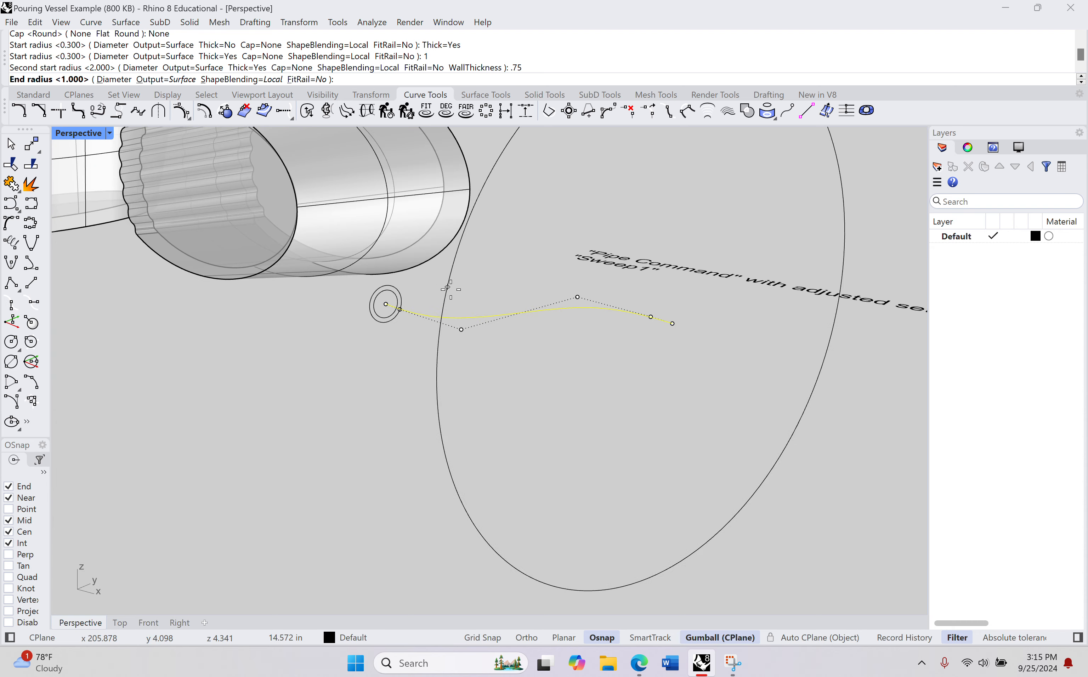
{"action": "right_click_drag", "start_coordinate": [483, 391], "coordinate": [432, 418], "text": "shift"}
{"action": "scroll", "coordinate": [635, 333], "scroll_direction": "up", "scroll_amount": 3}
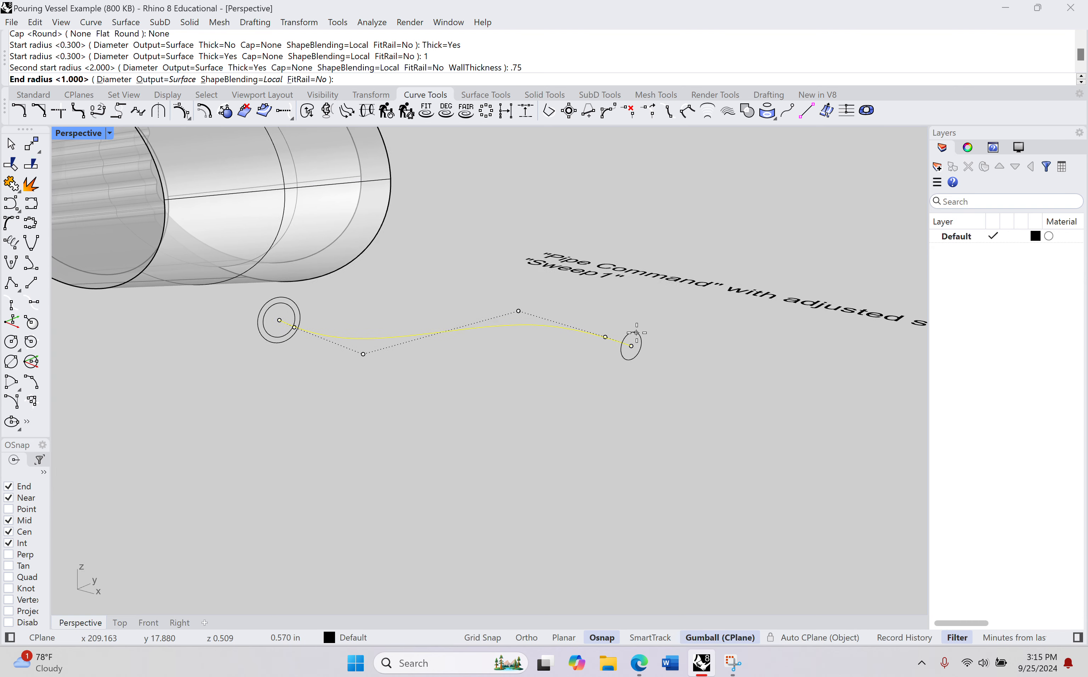
{"action": "scroll", "coordinate": [637, 332], "scroll_direction": "up", "scroll_amount": 4}
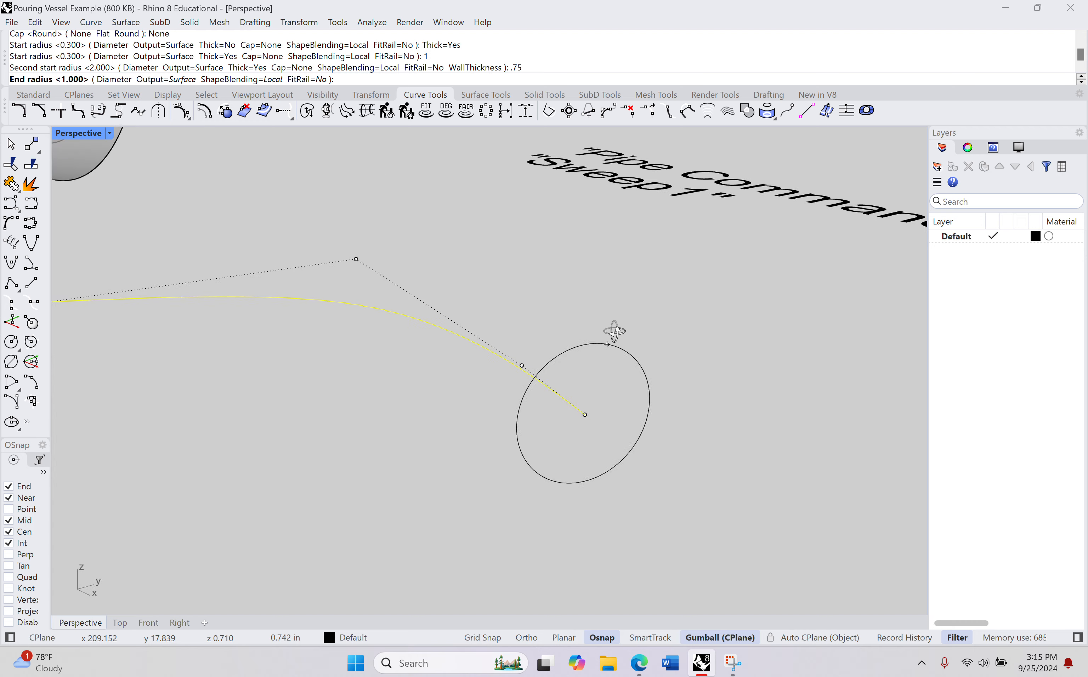
{"action": "right_click_drag", "start_coordinate": [614, 331], "coordinate": [579, 322]}
{"action": "scroll", "coordinate": [578, 321], "scroll_direction": "down", "scroll_amount": 6}
{"action": "scroll", "coordinate": [547, 329], "scroll_direction": "up", "scroll_amount": 3}
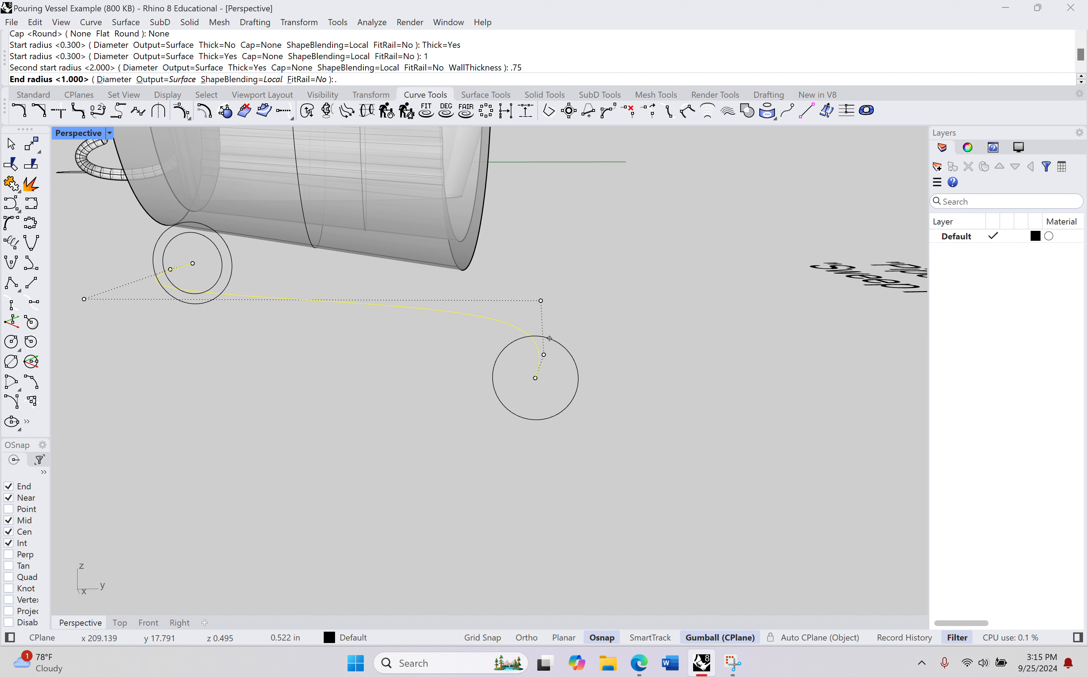
{"action": "type", "text": "5"}
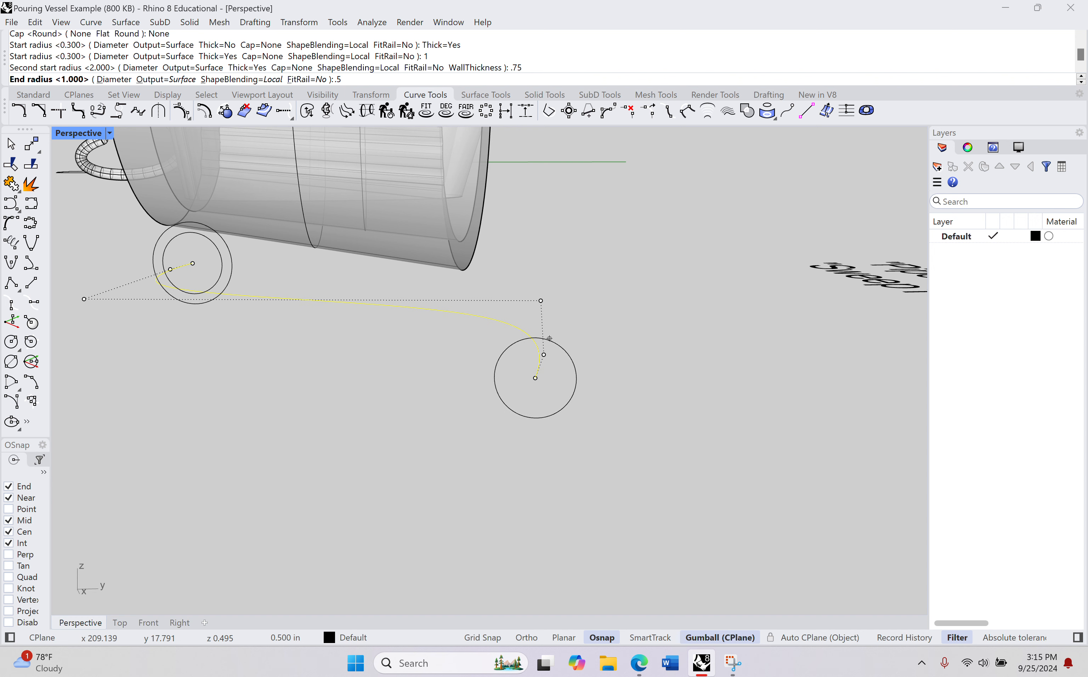
{"action": "key", "text": "Return"}
Step: Pick a second end radius of about 0.37 in and finish the hollow, tapered spout pipe without adding intermediate radii
{"action": "scroll", "coordinate": [549, 339], "scroll_direction": "up", "scroll_amount": 8}
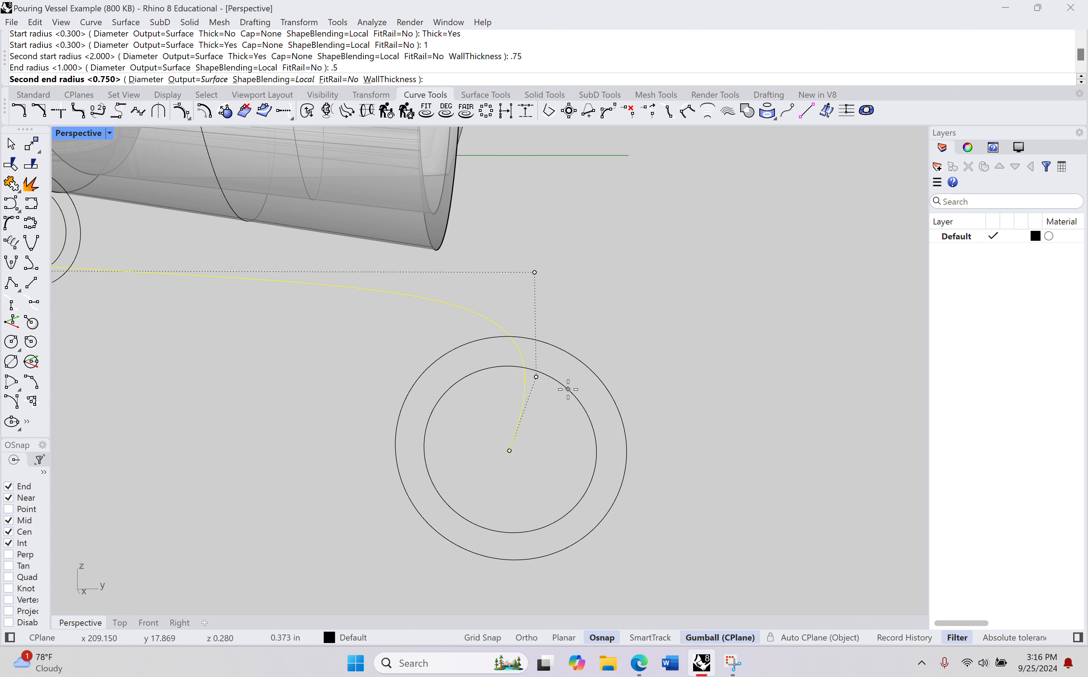
{"action": "left_click", "coordinate": [568, 389]}
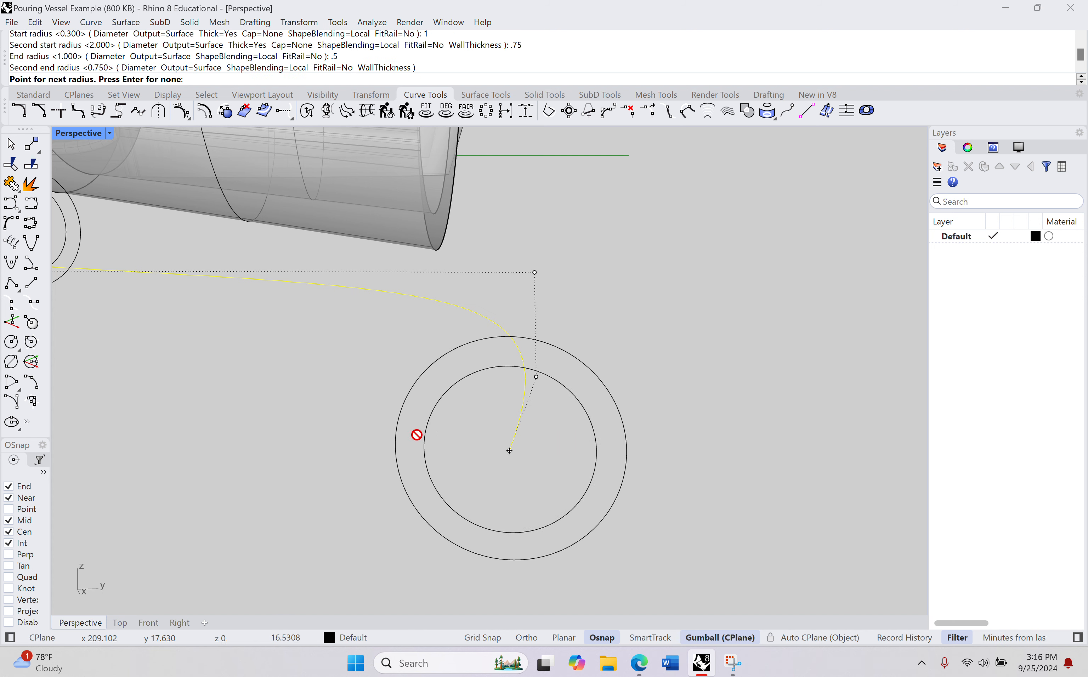
{"action": "right_click_drag", "start_coordinate": [415, 437], "coordinate": [350, 430]}
{"action": "key", "text": "Return"}
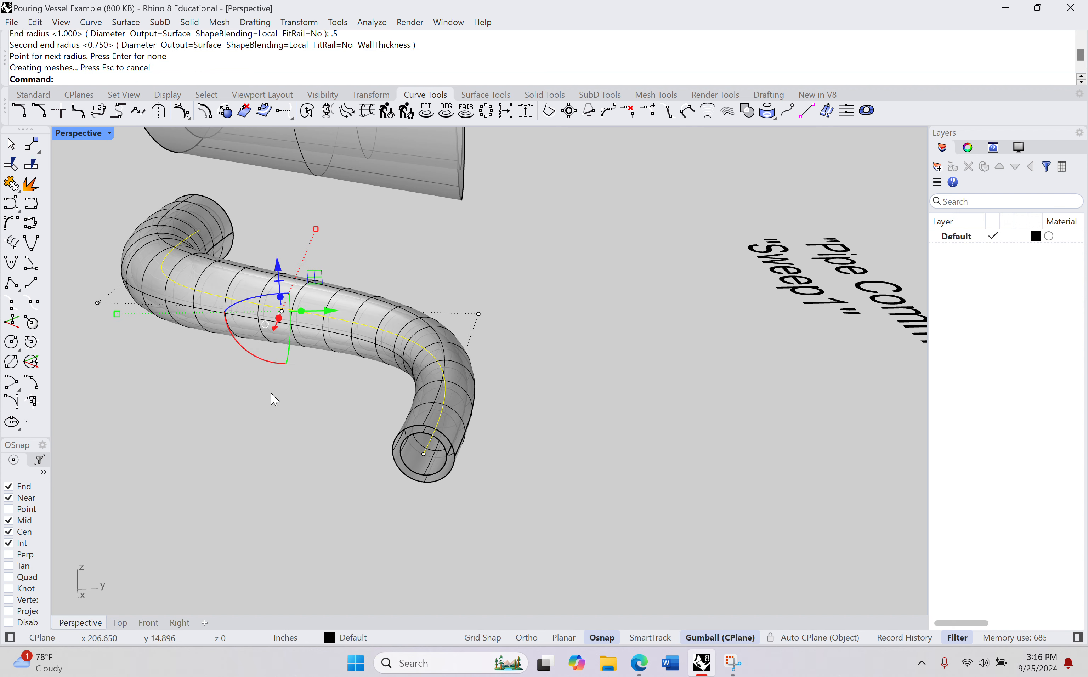
{"action": "scroll", "coordinate": [271, 393], "scroll_direction": "down", "scroll_amount": 7}
{"action": "right_click_drag", "start_coordinate": [245, 379], "coordinate": [360, 388]}
{"action": "scroll", "coordinate": [348, 409], "scroll_direction": "down", "scroll_amount": 2}
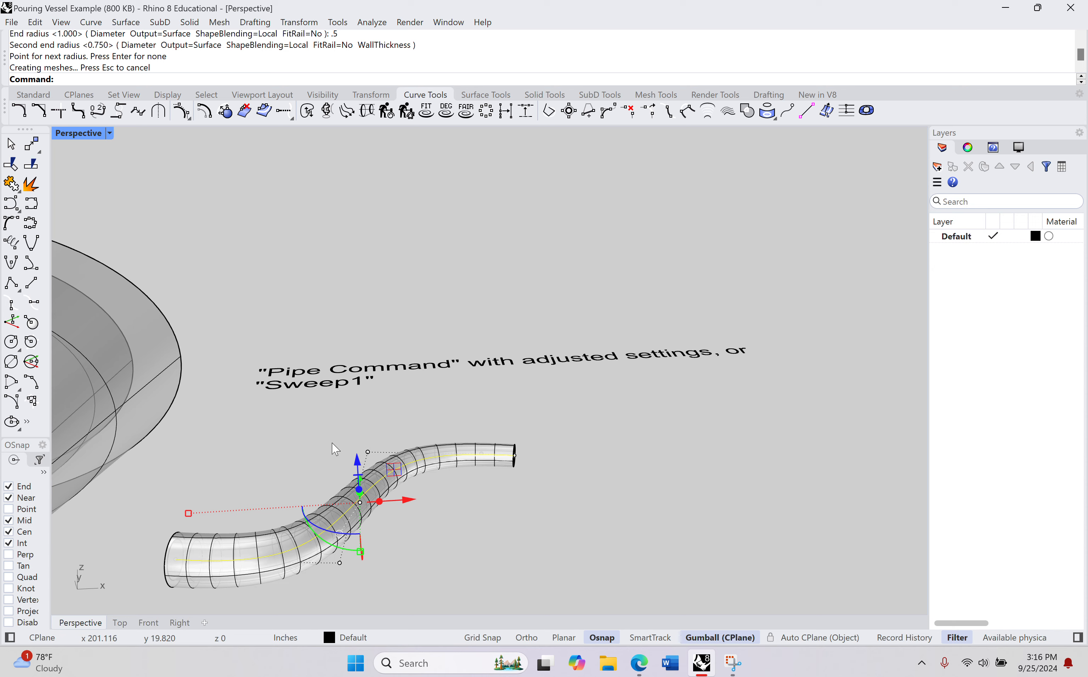
{"action": "right_click_drag", "start_coordinate": [303, 470], "coordinate": [254, 457]}
{"action": "scroll", "coordinate": [254, 456], "scroll_direction": "down", "scroll_amount": 11}
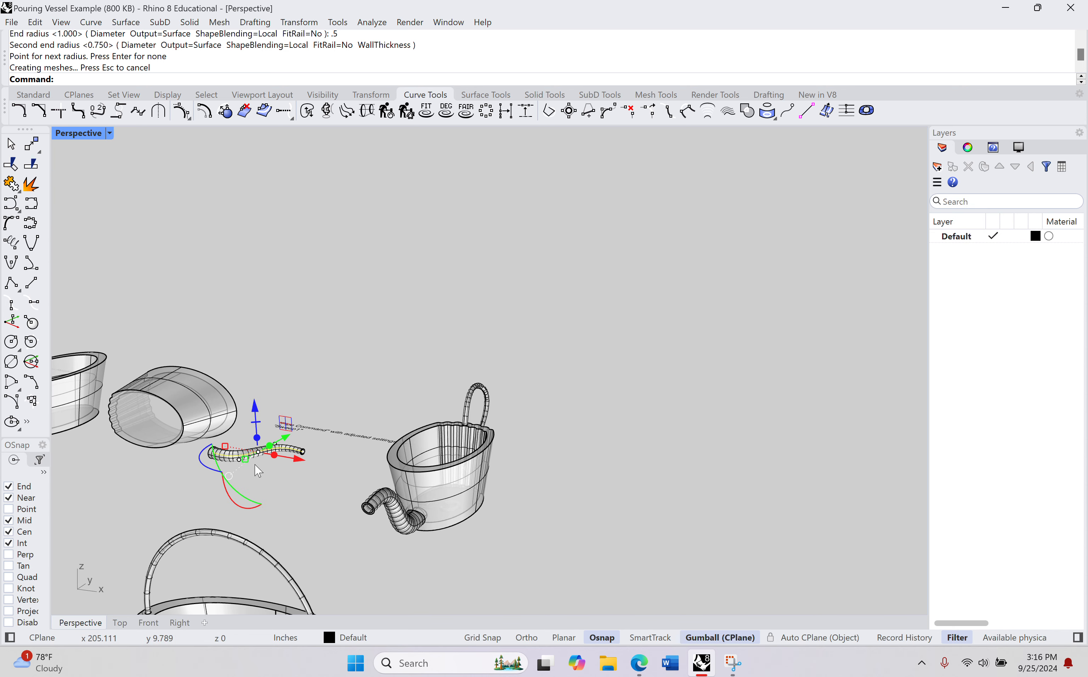
Step: Move the centre curve out of the spout pipe and delete it
{"action": "left_click_drag", "start_coordinate": [289, 447], "coordinate": [222, 507]}
{"action": "key", "text": "Delete"}
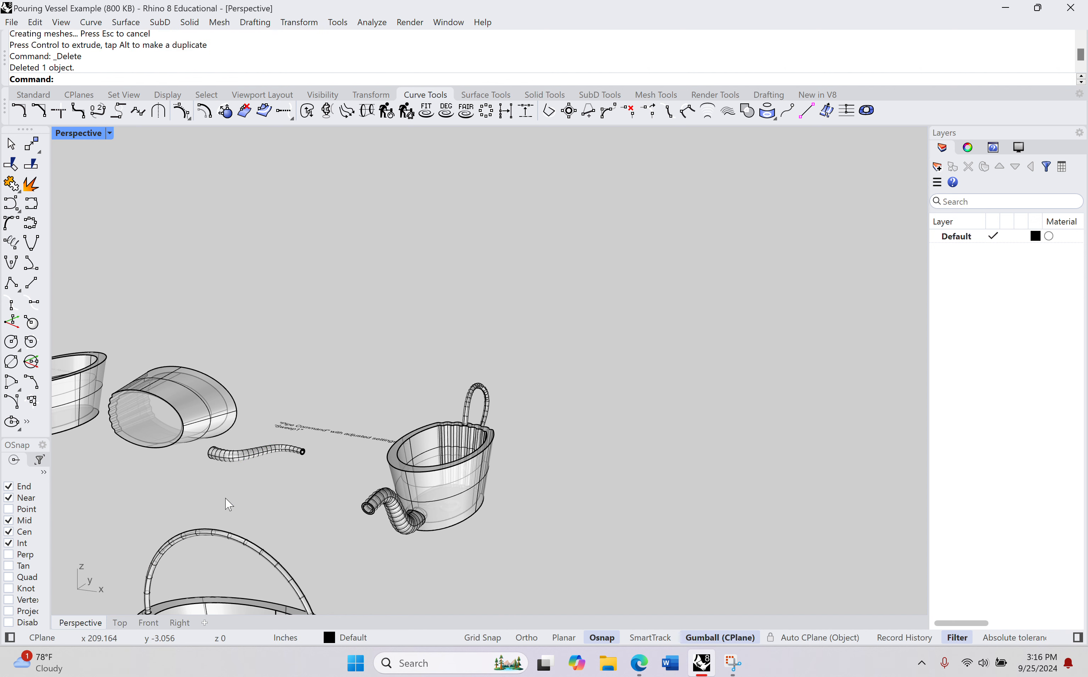
Step: Try pulling the inner pipe surface away from the outer one to expose the two separate walls, and undo the move
{"action": "scroll", "coordinate": [240, 471], "scroll_direction": "up", "scroll_amount": 5}
{"action": "left_click", "coordinate": [353, 339]}
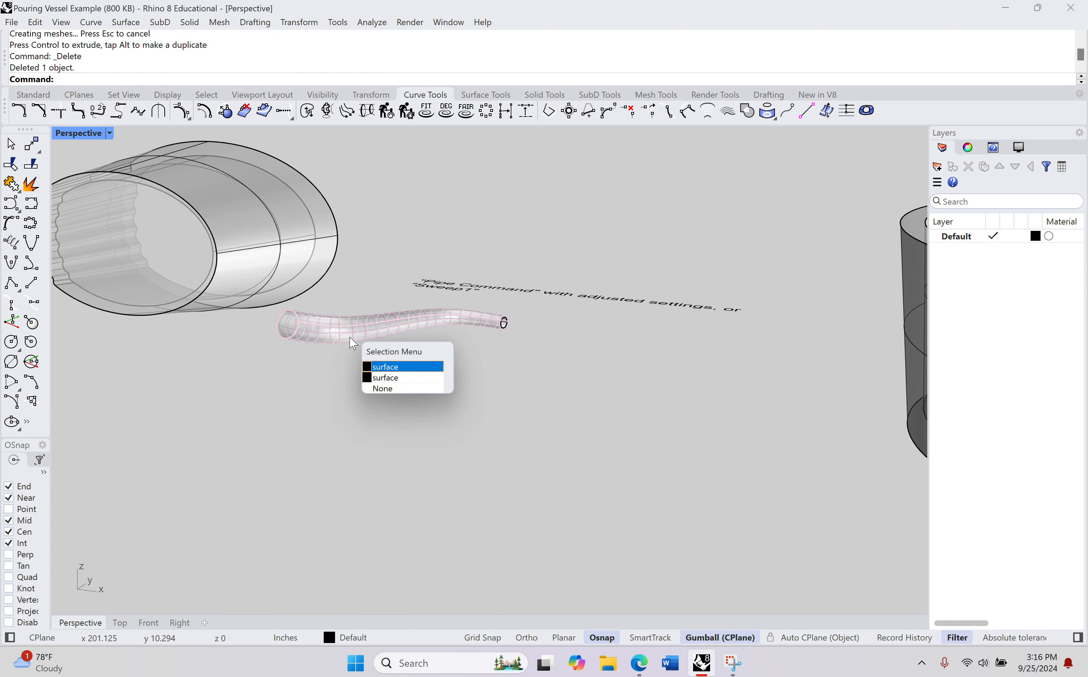
{"action": "left_click", "coordinate": [405, 386]}
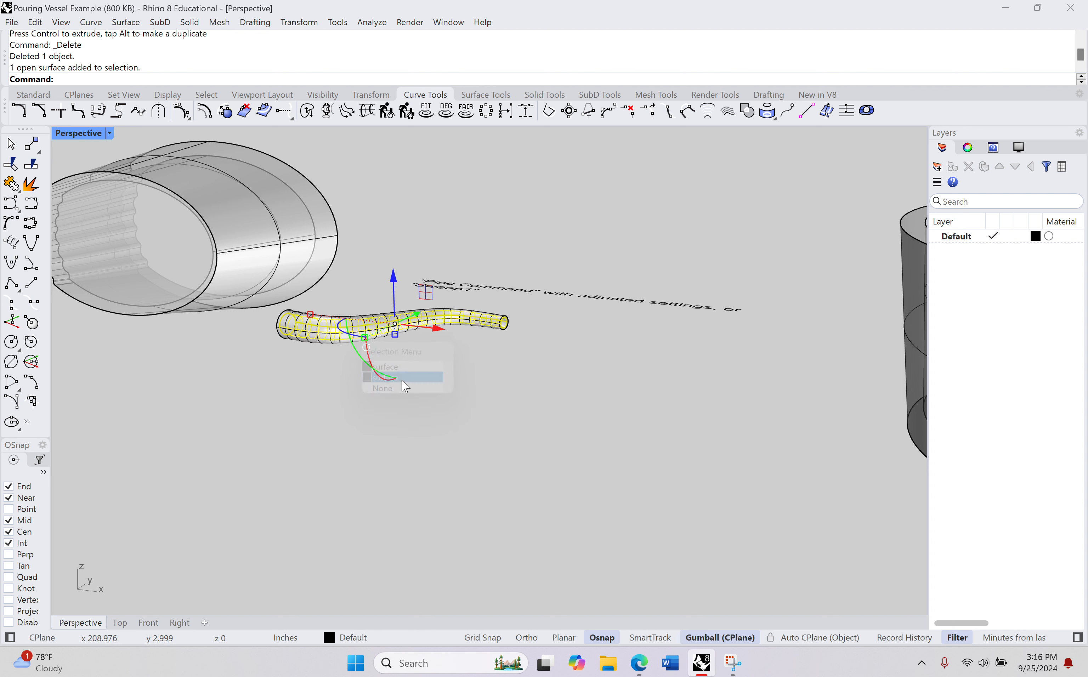
{"action": "left_click_drag", "start_coordinate": [417, 329], "coordinate": [335, 446]}
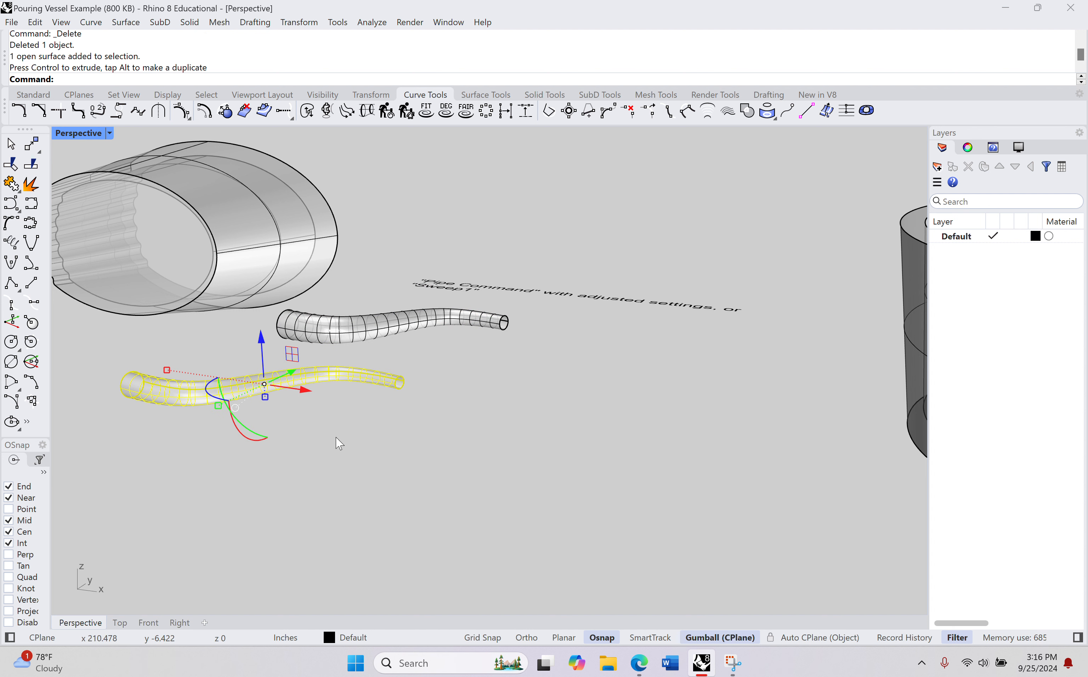
{"action": "key", "text": "ctrl+z"}
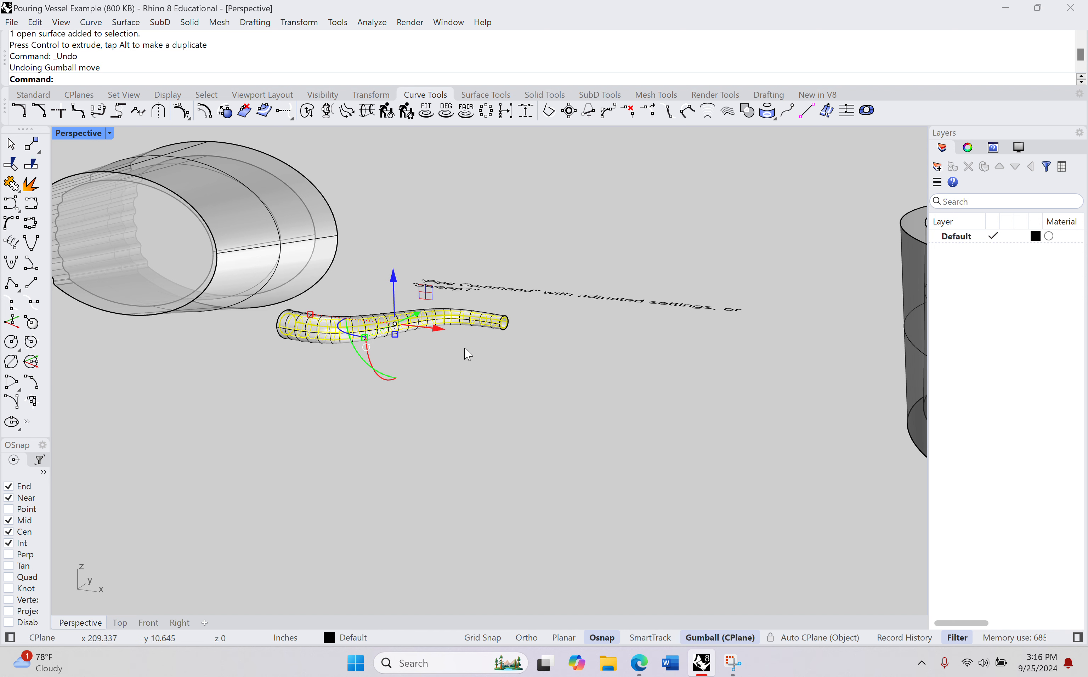
{"action": "left_click_drag", "start_coordinate": [415, 315], "coordinate": [277, 395]}
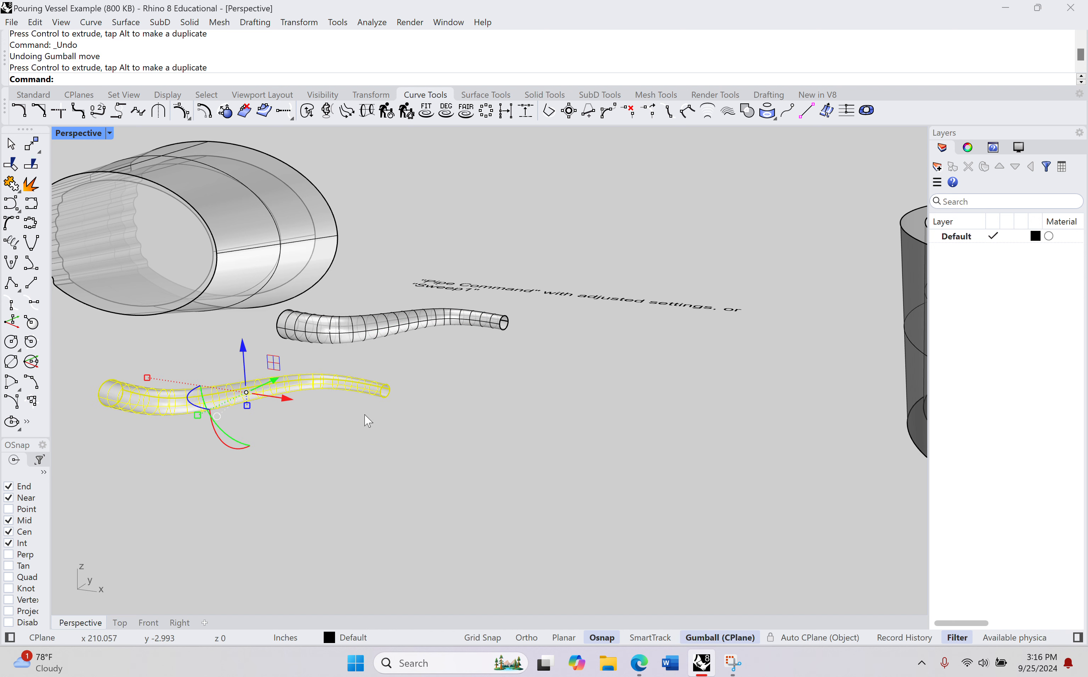
{"action": "scroll", "coordinate": [365, 415], "scroll_direction": "up", "scroll_amount": 6}
{"action": "left_click", "coordinate": [367, 413]}
{"action": "right_click_drag", "start_coordinate": [429, 394], "coordinate": [398, 412]}
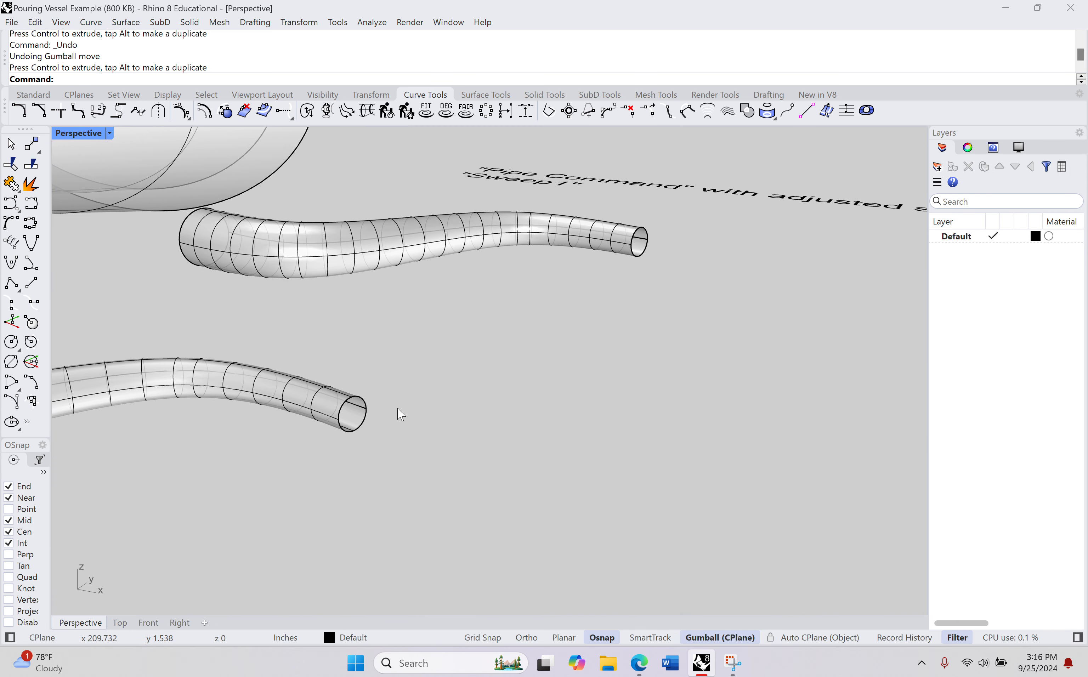
{"action": "key", "text": "ctrl+z"}
Step: Close the gap between the inner and outer edges at the spout's narrow tip with a planar surface
{"action": "scroll", "coordinate": [658, 259], "scroll_direction": "up", "scroll_amount": 8}
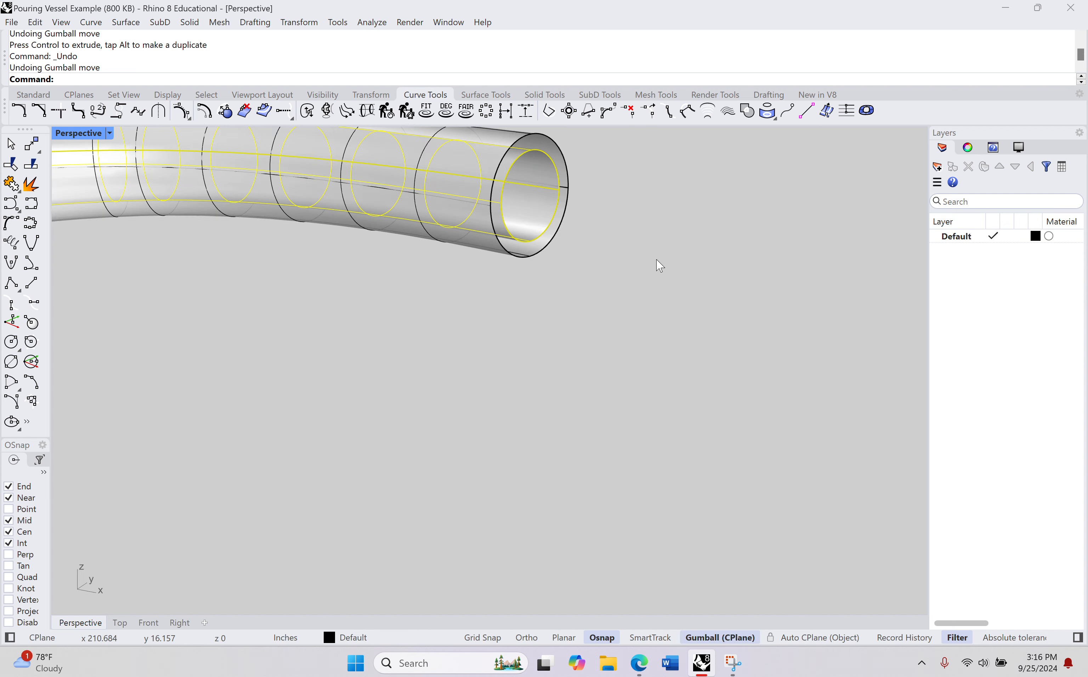
{"action": "right_click_drag", "start_coordinate": [658, 259], "coordinate": [671, 380], "text": "shift"}
{"action": "scroll", "coordinate": [651, 303], "scroll_direction": "up", "scroll_amount": 12}
{"action": "scroll", "coordinate": [587, 289], "scroll_direction": "down", "scroll_amount": 10}
{"action": "left_click", "coordinate": [587, 289]}
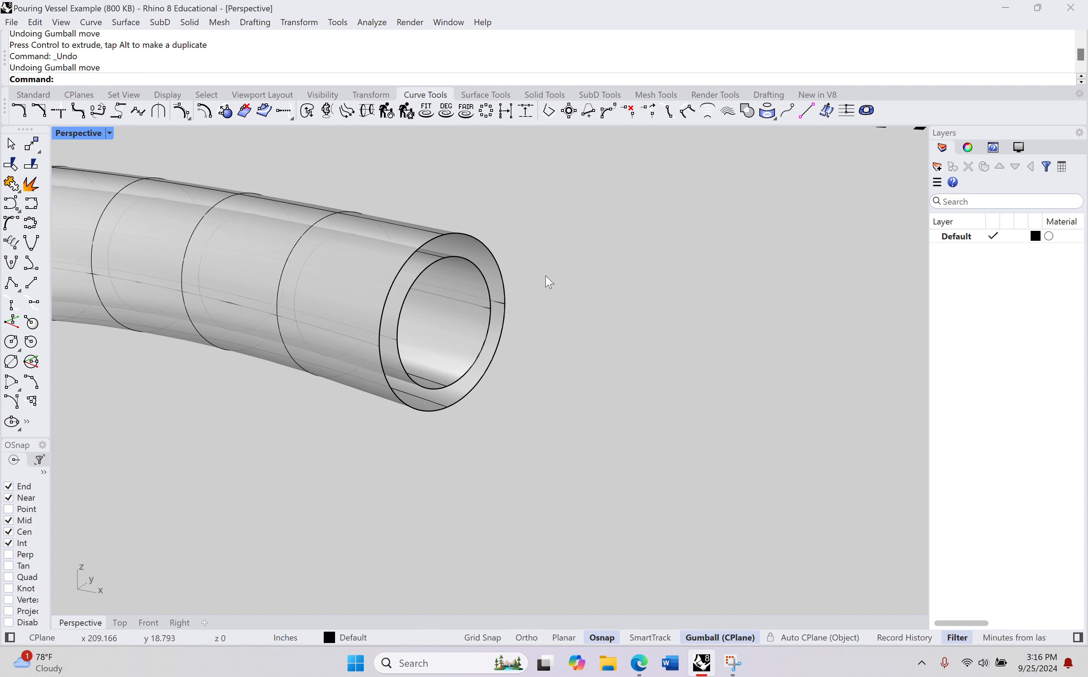
{"action": "right_click_drag", "start_coordinate": [546, 276], "coordinate": [512, 247]}
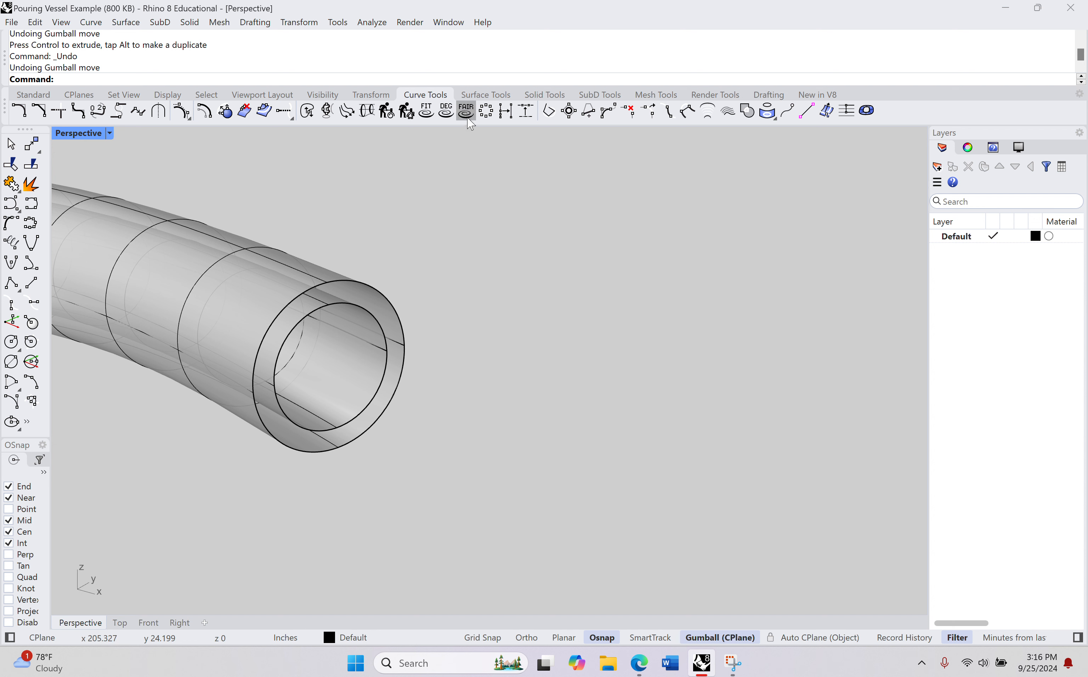
{"action": "right_click_drag", "start_coordinate": [445, 233], "coordinate": [498, 194]}
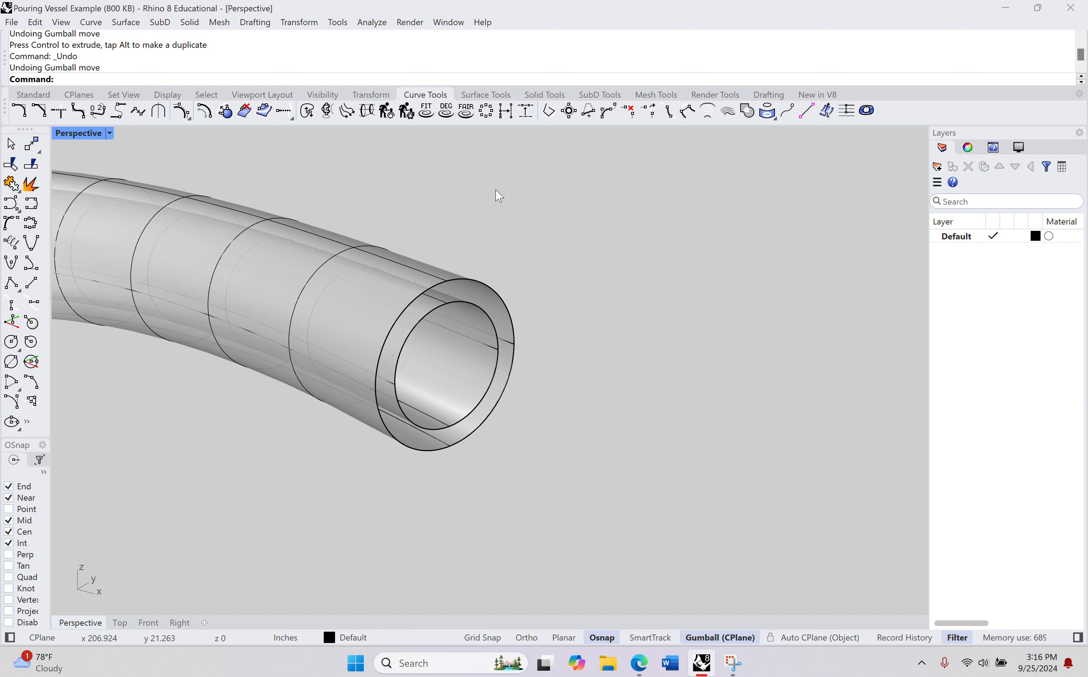
{"action": "left_click", "coordinate": [486, 95]}
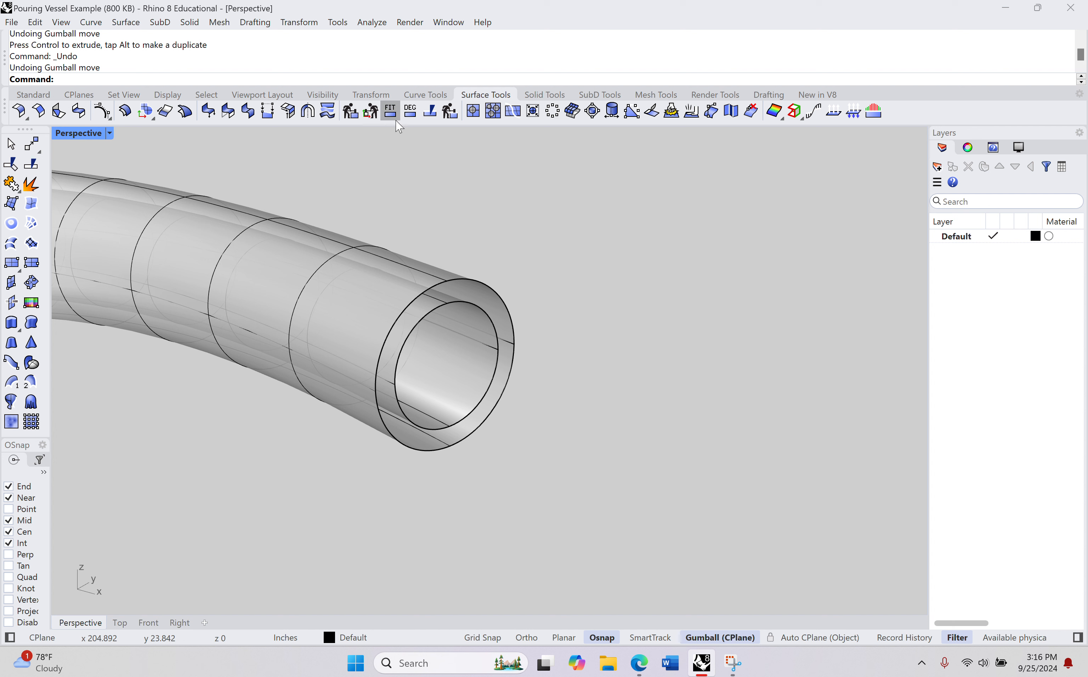
{"action": "left_click", "coordinate": [12, 224]}
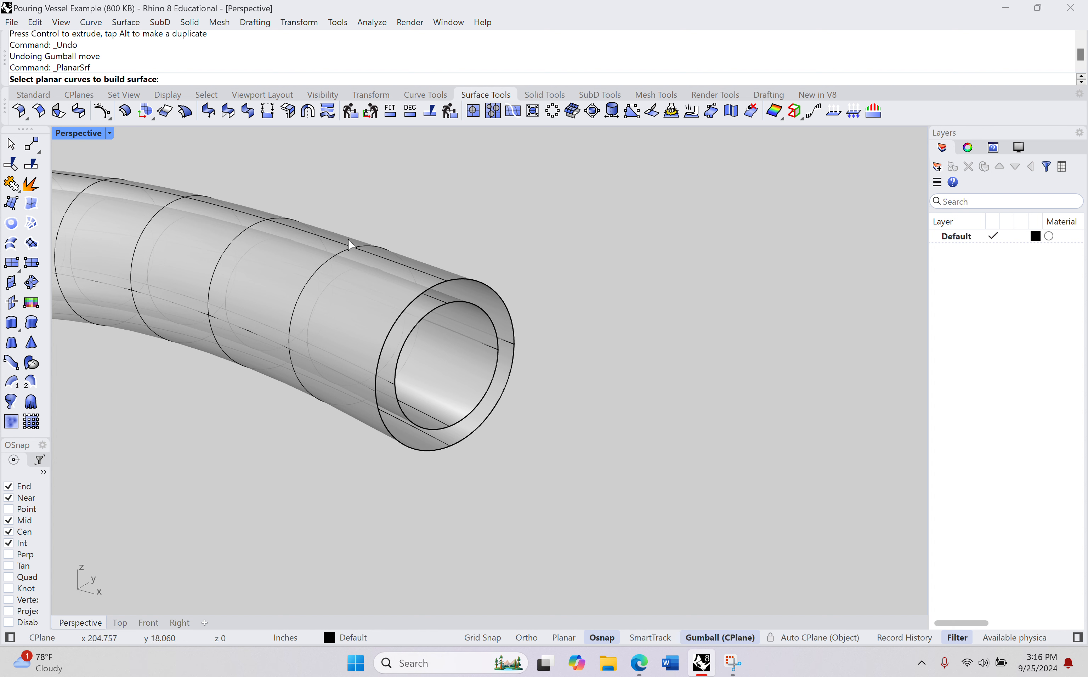
{"action": "left_click", "coordinate": [476, 308]}
{"action": "left_click", "coordinate": [495, 288]}
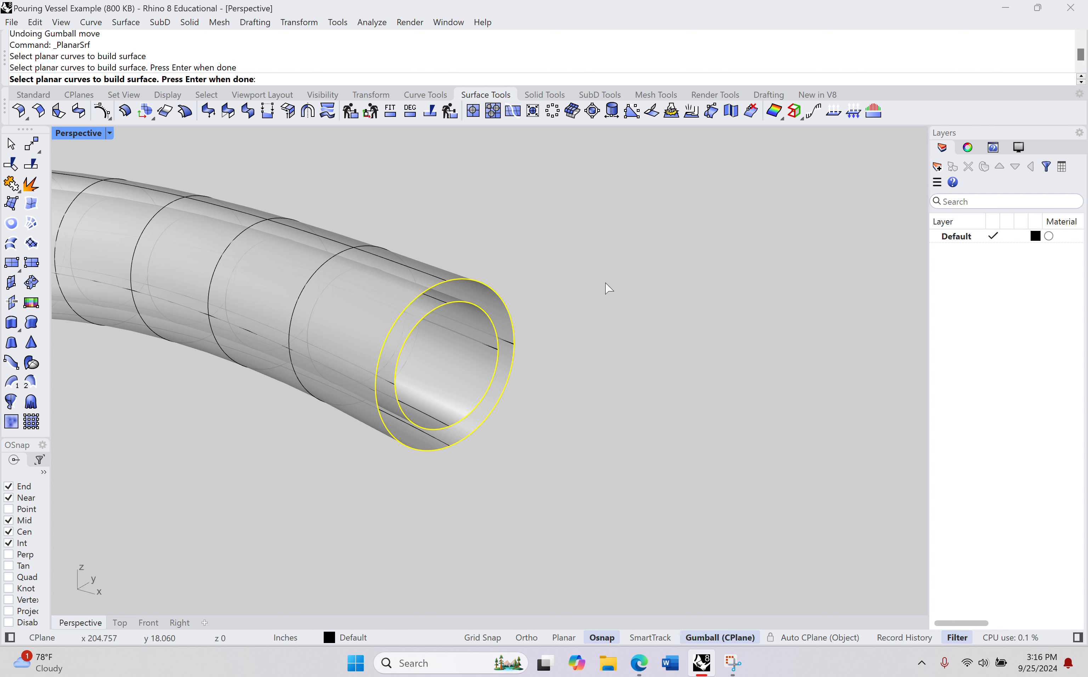
{"action": "key", "text": "Return"}
{"action": "scroll", "coordinate": [464, 316], "scroll_direction": "up", "scroll_amount": 3}
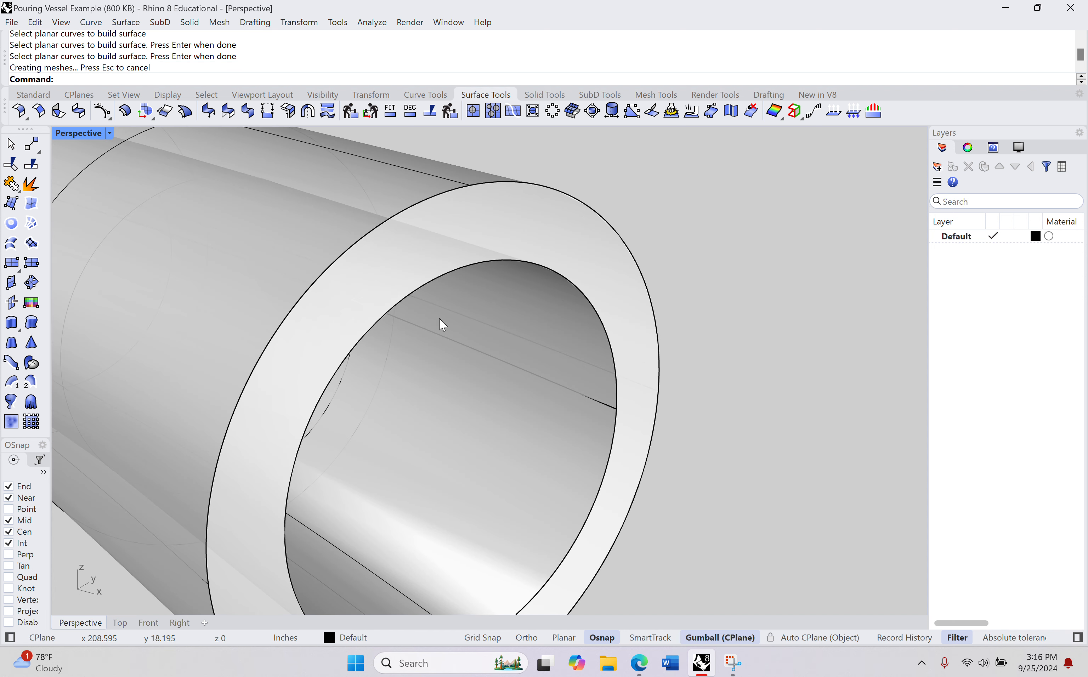
Step: Close the gap between the inner and outer edges at the spout's wide end with a planar surface
{"action": "scroll", "coordinate": [440, 313], "scroll_direction": "down", "scroll_amount": 2}
{"action": "scroll", "coordinate": [407, 348], "scroll_direction": "down", "scroll_amount": 4}
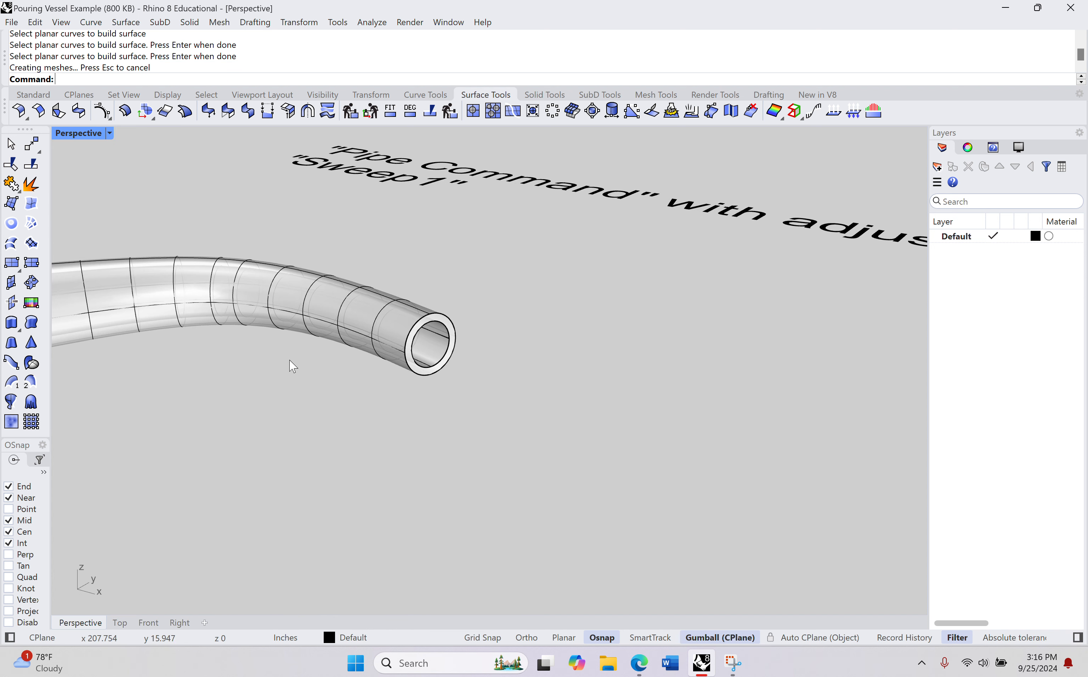
{"action": "right_click_drag", "start_coordinate": [292, 366], "coordinate": [357, 365]}
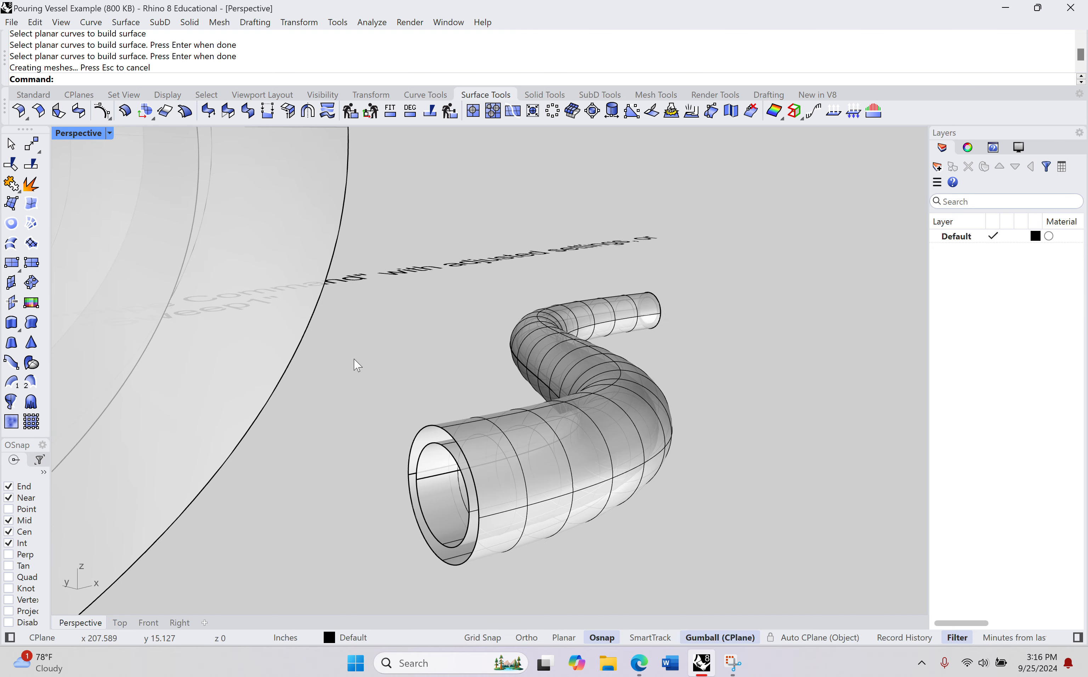
{"action": "right_click_drag", "start_coordinate": [373, 411], "coordinate": [379, 356]}
{"action": "scroll", "coordinate": [379, 350], "scroll_direction": "up", "scroll_amount": 5}
{"action": "right_click", "coordinate": [405, 300]}
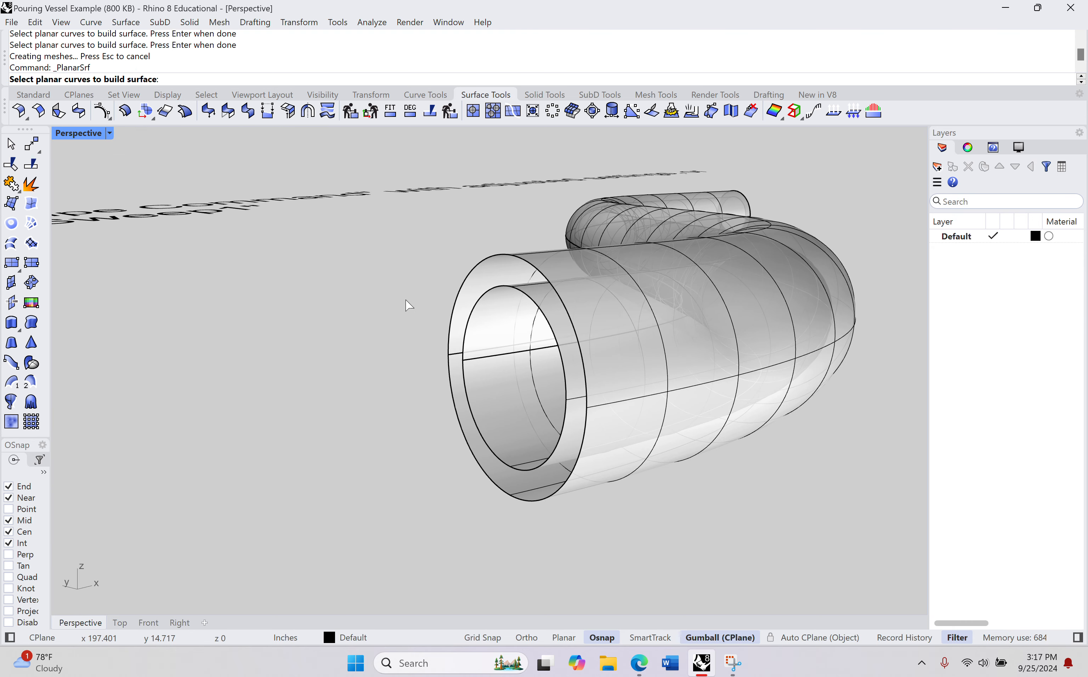
{"action": "left_click", "coordinate": [470, 318]}
{"action": "left_click", "coordinate": [451, 315]}
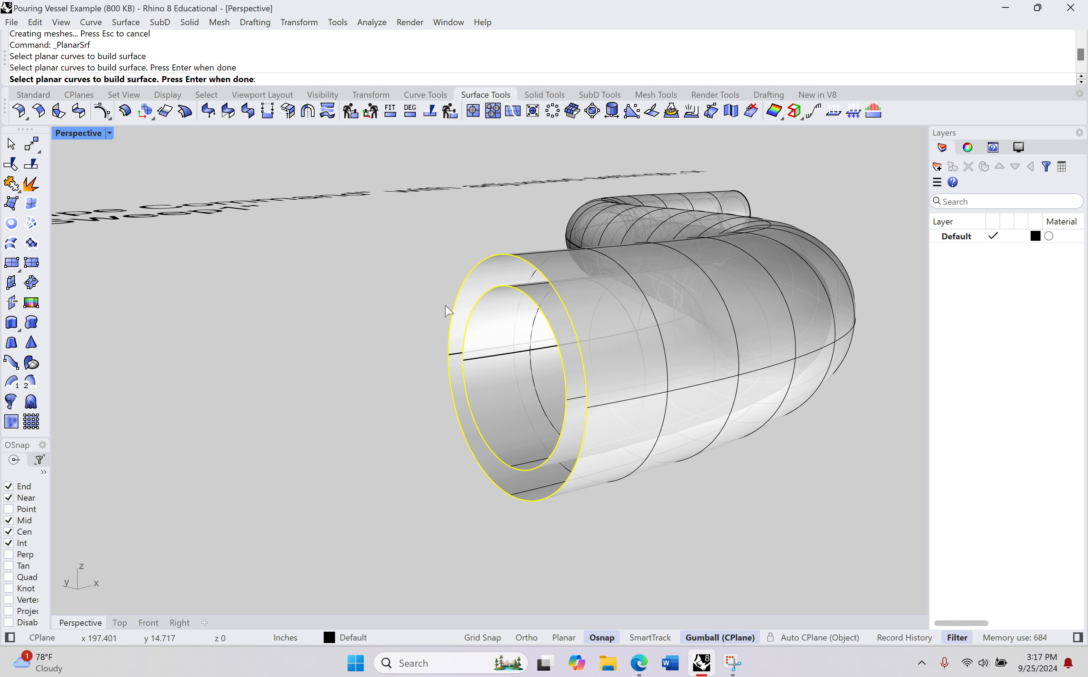
{"action": "right_click", "coordinate": [419, 311]}
Step: Join the spout's inner wall, outer wall and two end caps into one closed polysurface
{"action": "scroll", "coordinate": [419, 311], "scroll_direction": "down", "scroll_amount": 8}
{"action": "right_click_drag", "start_coordinate": [418, 311], "coordinate": [362, 356]}
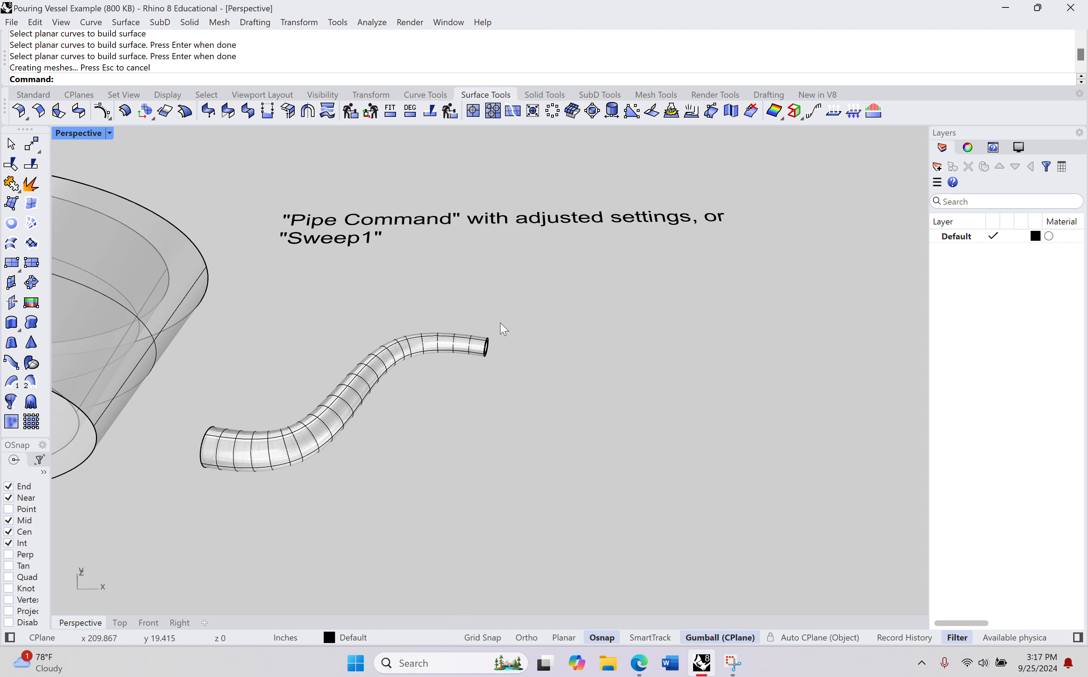
{"action": "left_click_drag", "start_coordinate": [503, 329], "coordinate": [197, 554]}
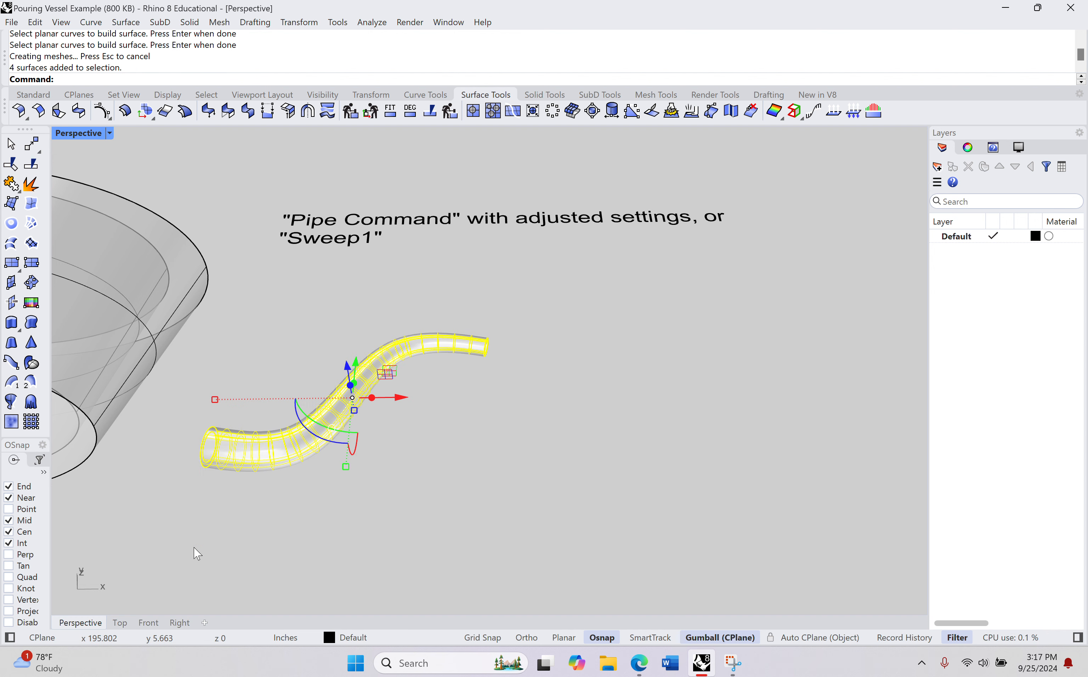
{"action": "key", "text": "Return"}
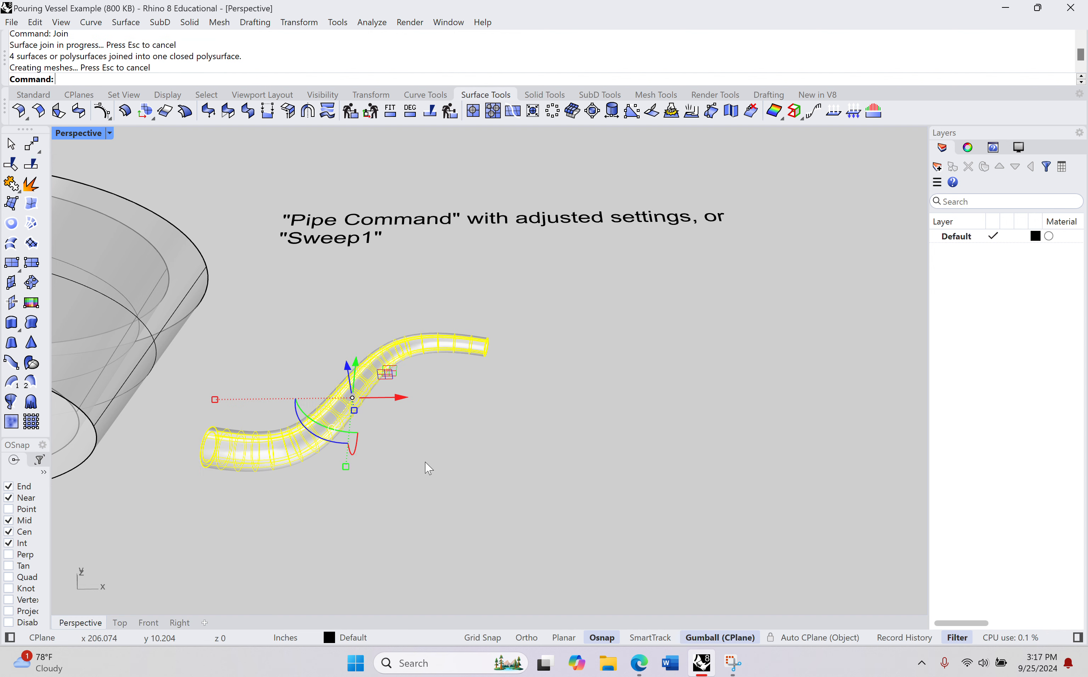
Step: Move the joined spout down to the front row, between the plain vessel and the vessel with the handle
{"action": "left_click", "coordinate": [365, 387]}
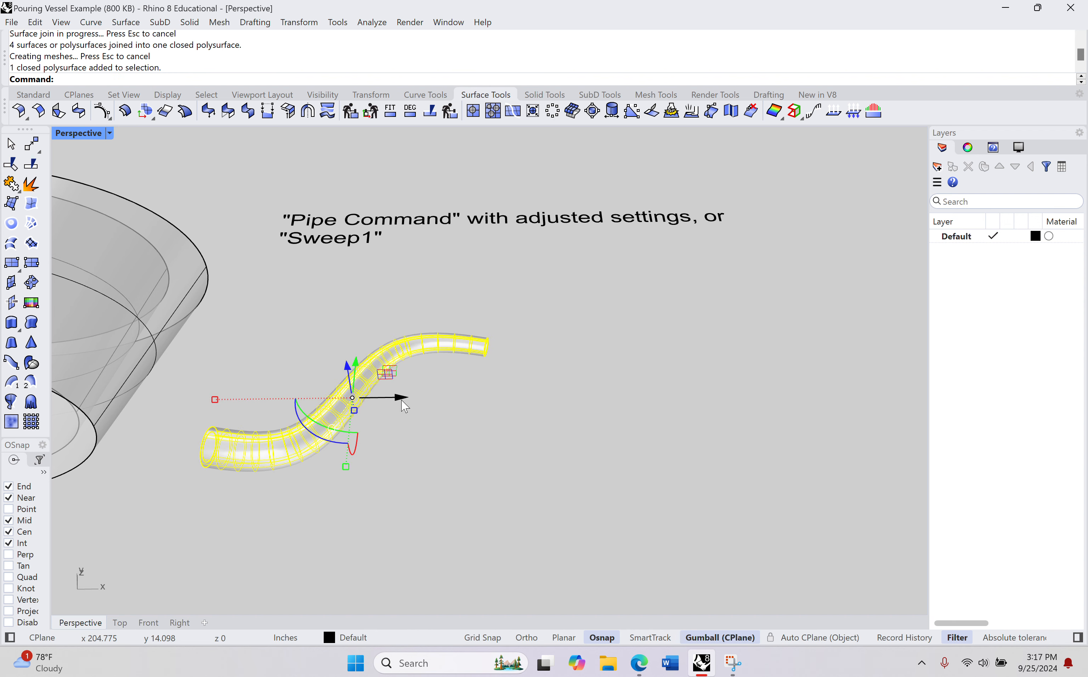
{"action": "left_click_drag", "start_coordinate": [405, 407], "coordinate": [498, 406]}
{"action": "right_click_drag", "start_coordinate": [476, 449], "coordinate": [437, 484]}
{"action": "left_click", "coordinate": [546, 402]}
{"action": "scroll", "coordinate": [560, 390], "scroll_direction": "down", "scroll_amount": 8}
{"action": "right_click_drag", "start_coordinate": [437, 484], "coordinate": [452, 268], "text": "shift"}
{"action": "scroll", "coordinate": [416, 389], "scroll_direction": "down", "scroll_amount": 9}
{"action": "right_click_drag", "start_coordinate": [419, 373], "coordinate": [393, 321], "text": "shift"}
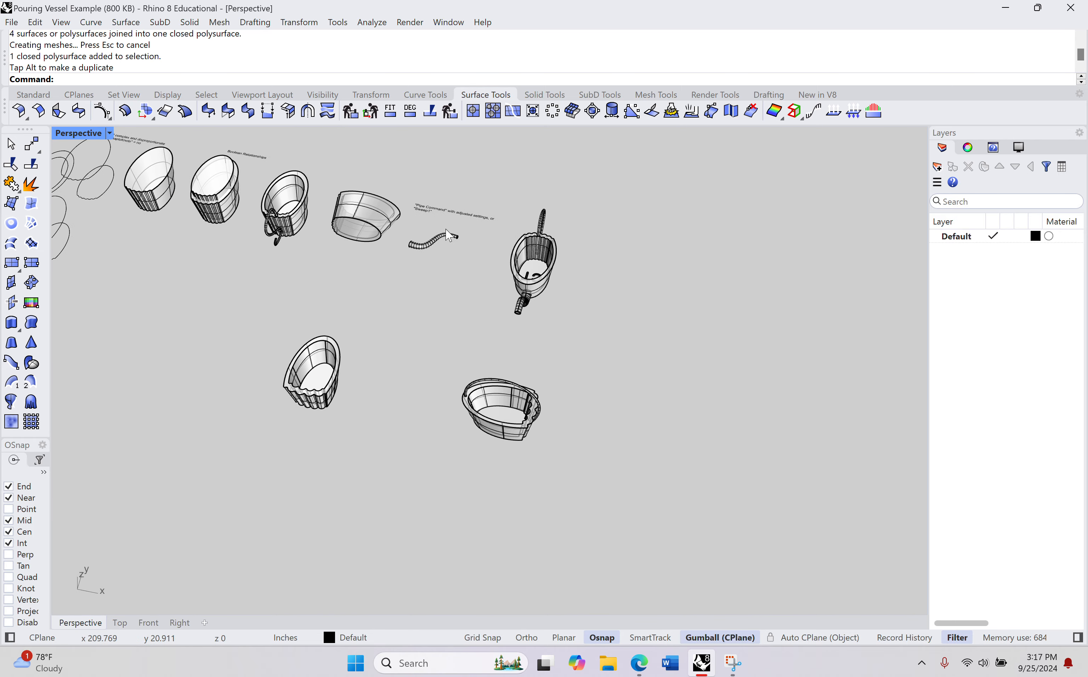
{"action": "left_click", "coordinate": [436, 237]}
{"action": "left_click_drag", "start_coordinate": [448, 211], "coordinate": [403, 368]}
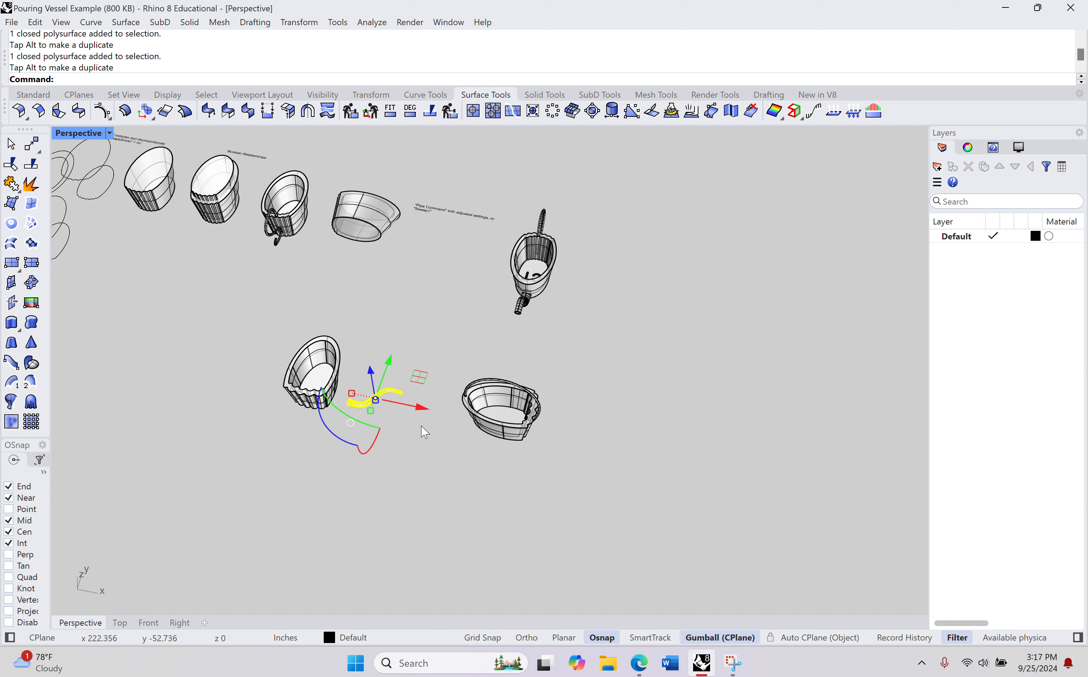
{"action": "left_click_drag", "start_coordinate": [419, 409], "coordinate": [447, 406]}
Step: Rotate the flat spout about its X axis so that its S-curve stands upright
{"action": "scroll", "coordinate": [448, 412], "scroll_direction": "up", "scroll_amount": 6}
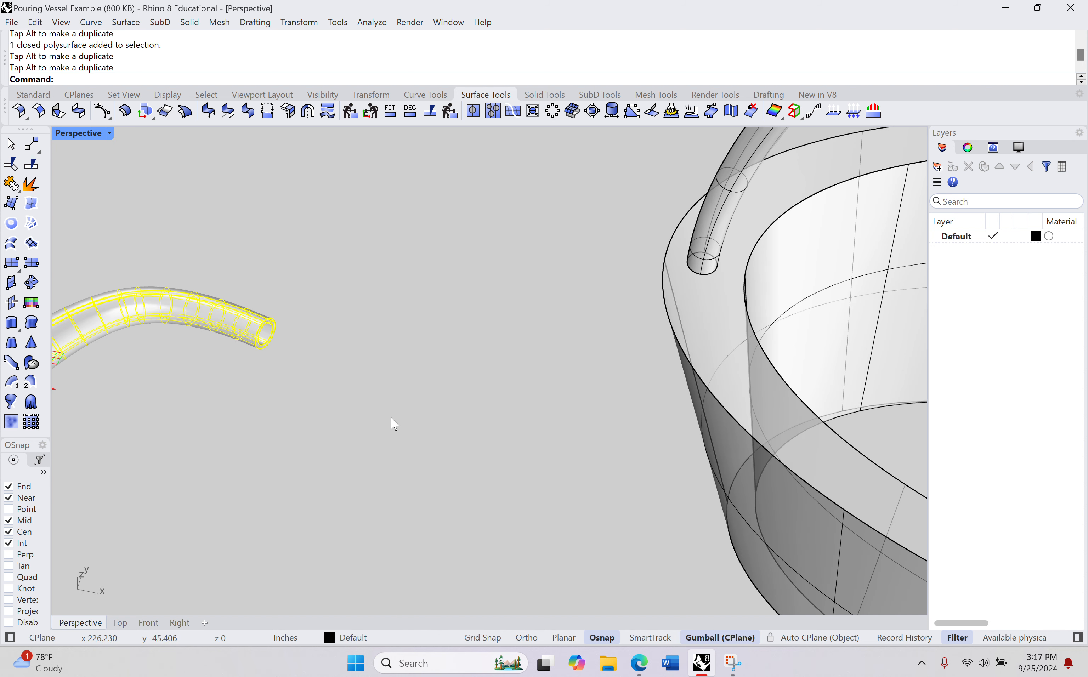
{"action": "scroll", "coordinate": [385, 419], "scroll_direction": "down", "scroll_amount": 3}
{"action": "right_click_drag", "start_coordinate": [384, 417], "coordinate": [497, 348], "text": "shift"}
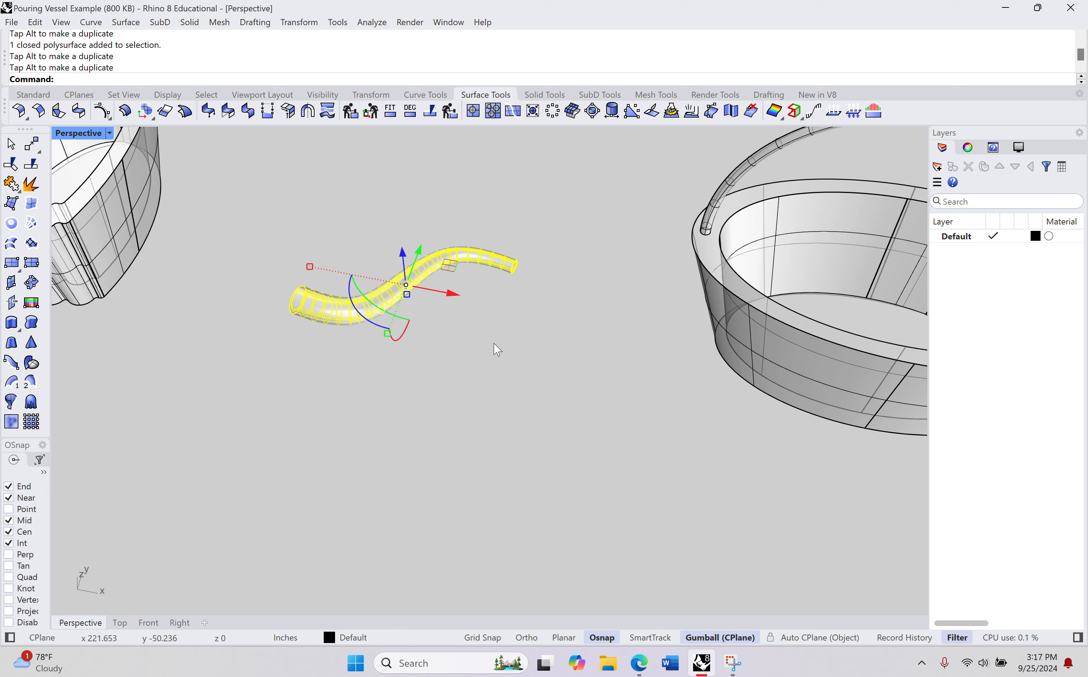
{"action": "right_click_drag", "start_coordinate": [357, 359], "coordinate": [348, 335]}
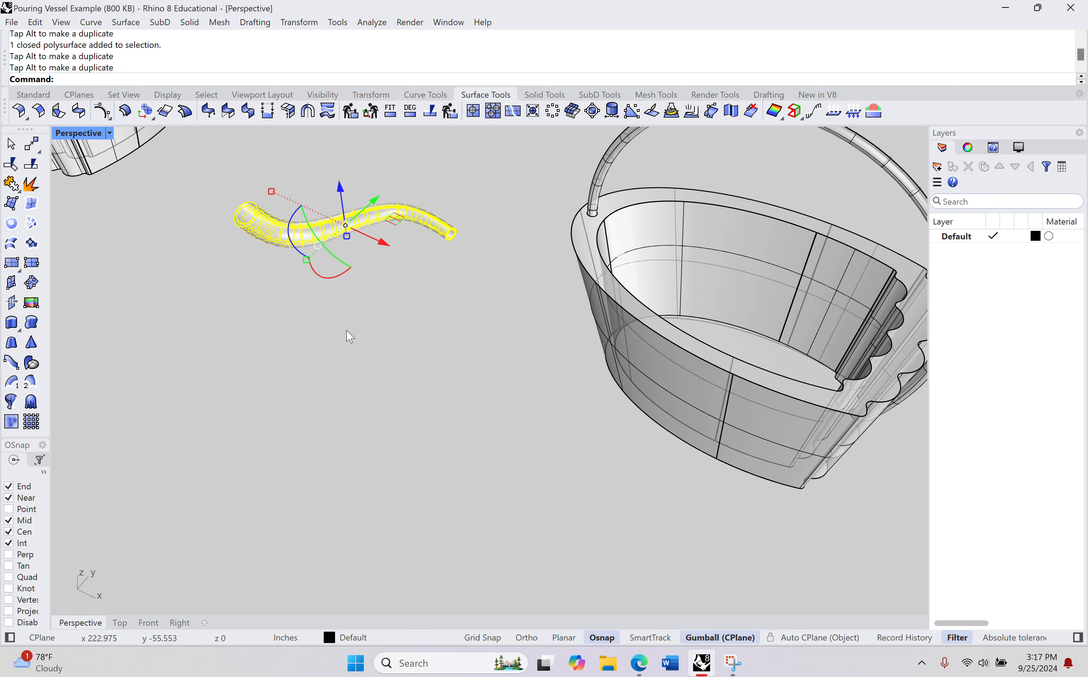
{"action": "left_click", "coordinate": [329, 277]}
{"action": "key", "text": "Return"}
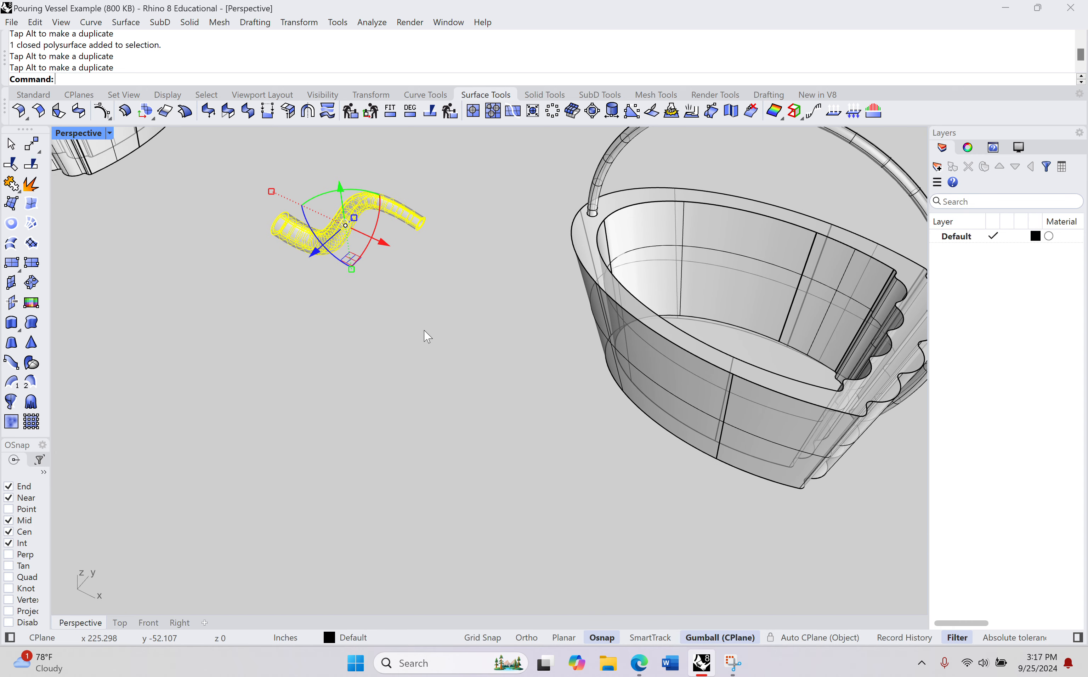
Step: Rotate the upright spout 180 degrees about the vertical axis so that its wide end faces the handled vessel
{"action": "right_click_drag", "start_coordinate": [422, 327], "coordinate": [394, 286]}
{"action": "right_click_drag", "start_coordinate": [375, 247], "coordinate": [419, 305], "text": "shift"}
{"action": "scroll", "coordinate": [457, 347], "scroll_direction": "up", "scroll_amount": 3}
{"action": "left_click", "coordinate": [336, 319]}
{"action": "left_click", "coordinate": [375, 205]}
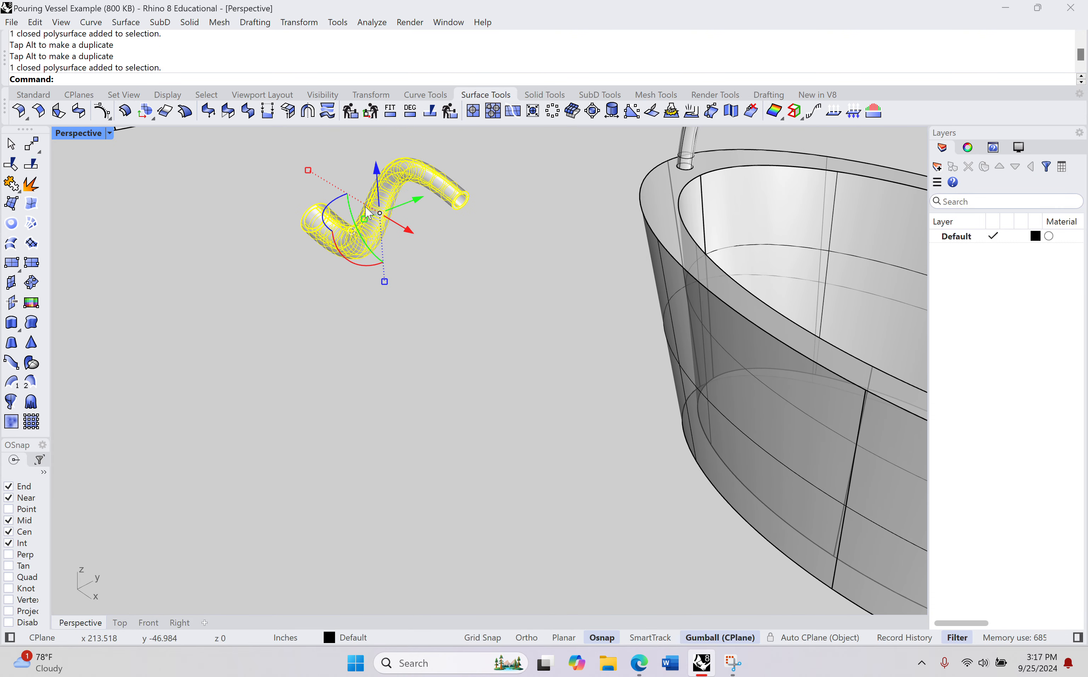
{"action": "left_click", "coordinate": [331, 206]}
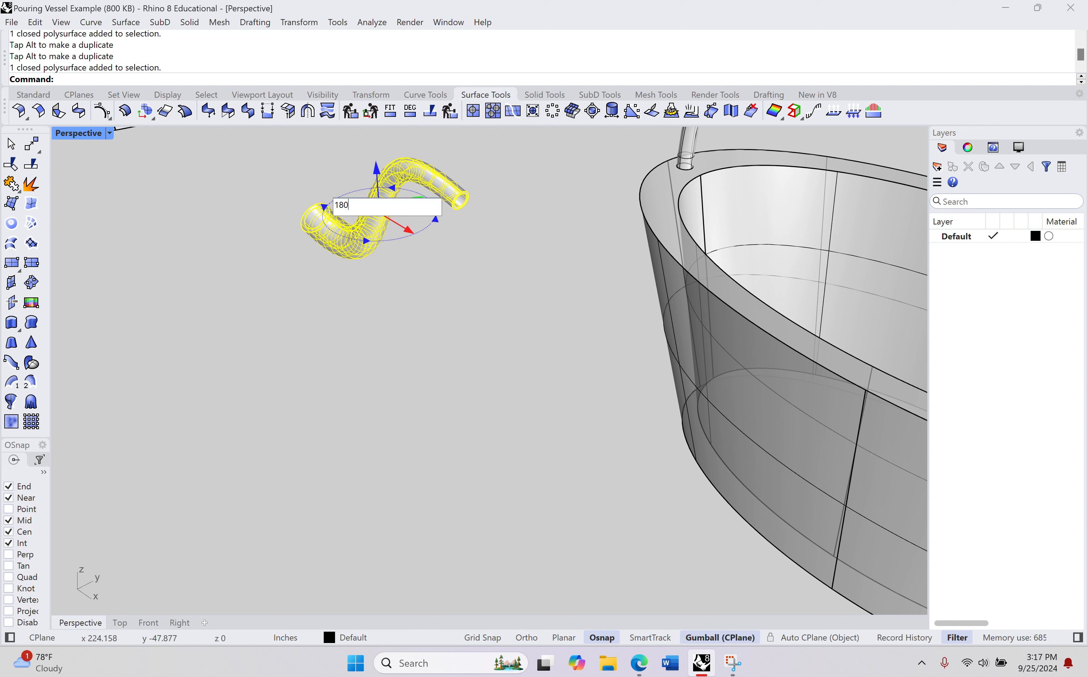
{"action": "key", "text": "Return"}
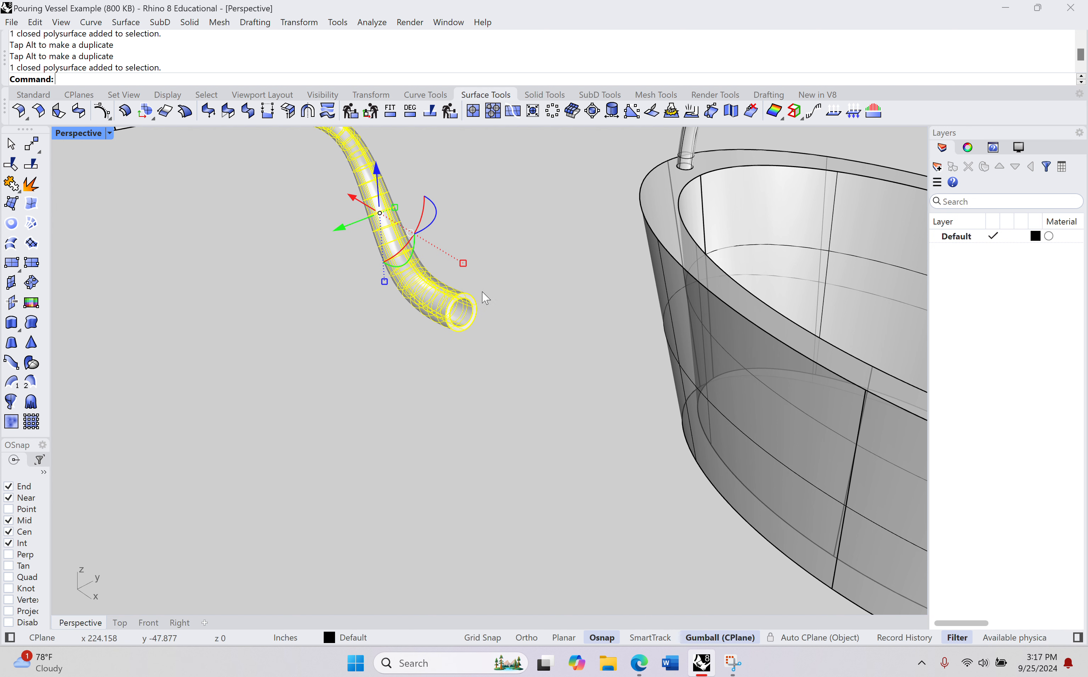
{"action": "left_click", "coordinate": [541, 377]}
Step: Examine the handled vessel's rounded end and lower wall where the spout is meant to attach
{"action": "right_click_drag", "start_coordinate": [582, 361], "coordinate": [734, 335]}
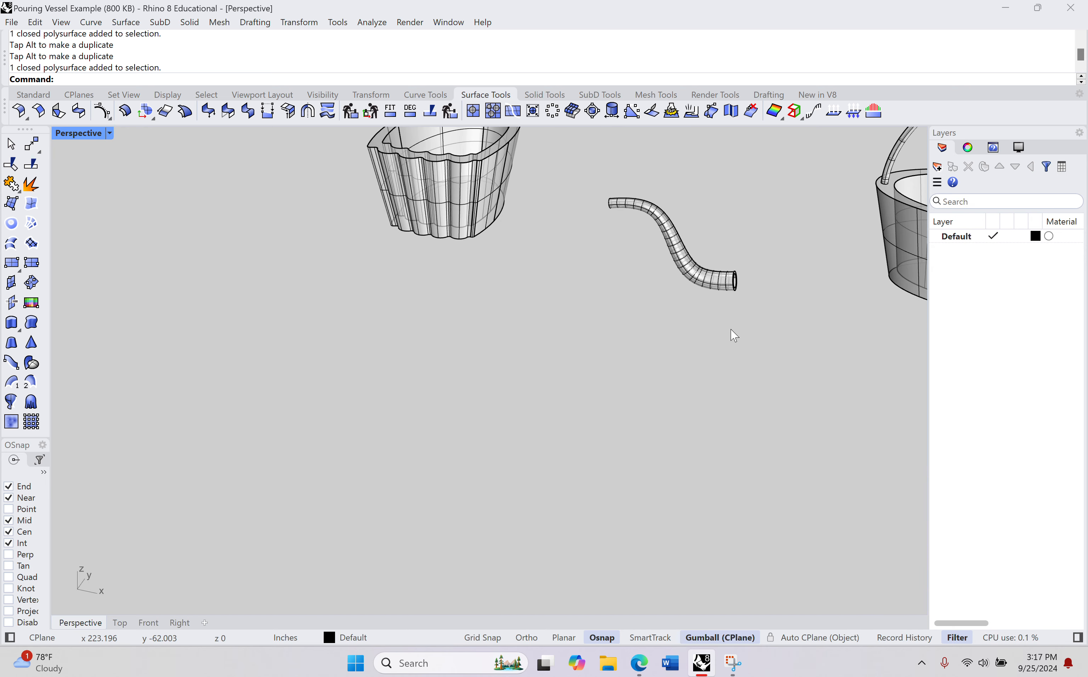
{"action": "scroll", "coordinate": [731, 329], "scroll_direction": "down", "scroll_amount": 5}
{"action": "right_click_drag", "start_coordinate": [768, 296], "coordinate": [640, 322], "text": "shift"}
{"action": "scroll", "coordinate": [639, 321], "scroll_direction": "up", "scroll_amount": 5}
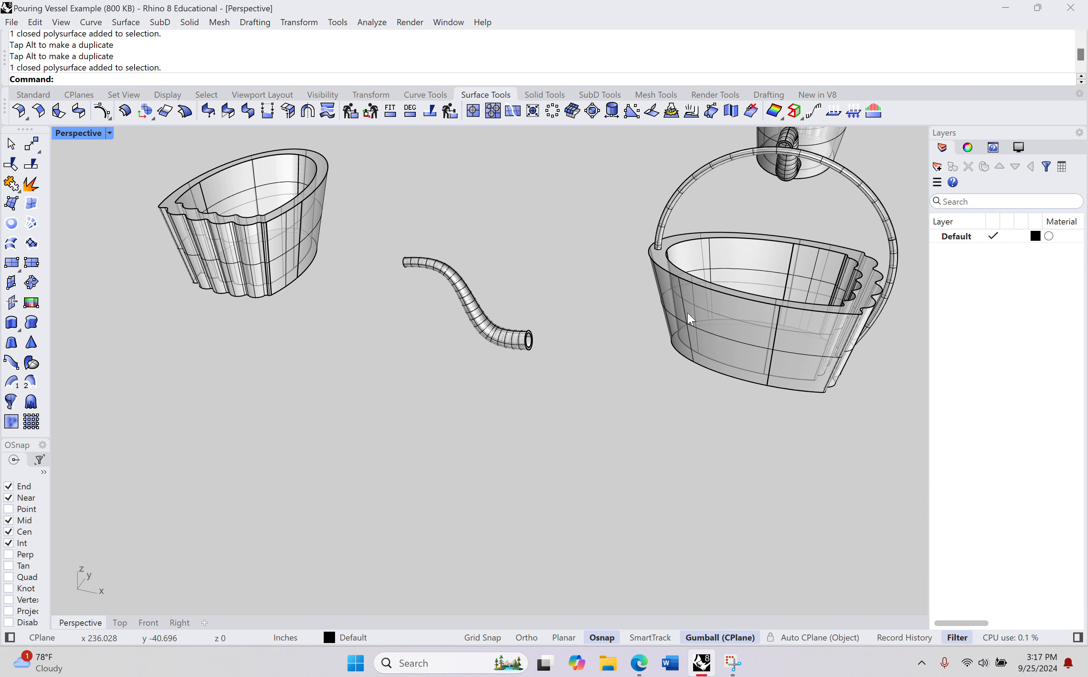
{"action": "right_click_drag", "start_coordinate": [692, 327], "coordinate": [617, 372]}
{"action": "scroll", "coordinate": [616, 372], "scroll_direction": "up", "scroll_amount": 12}
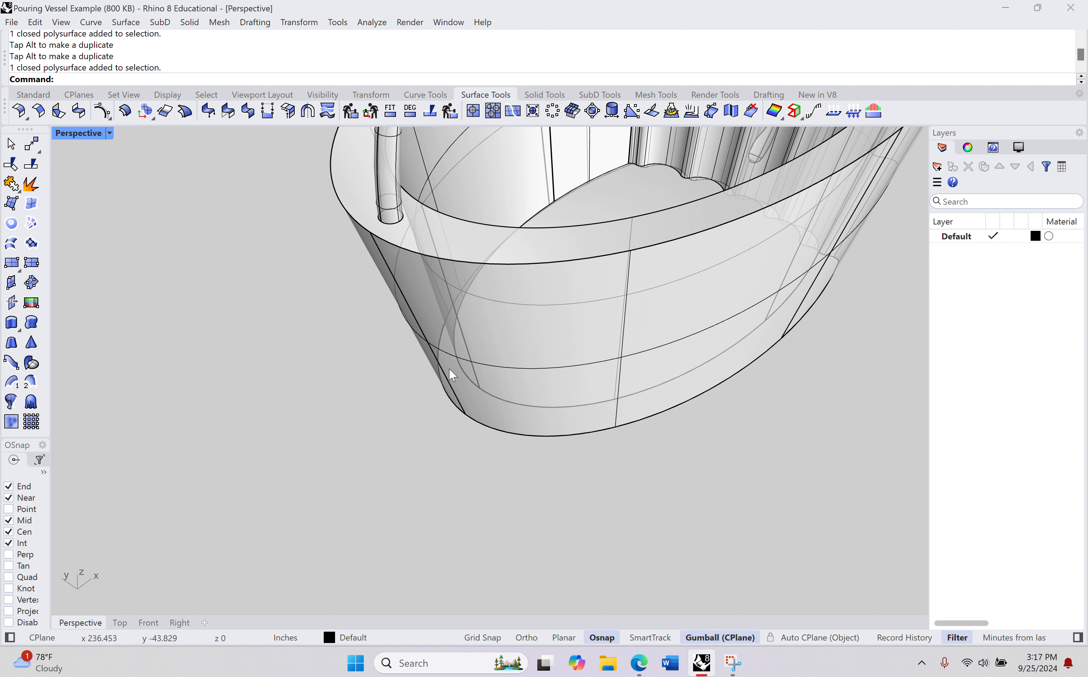
{"action": "scroll", "coordinate": [510, 335], "scroll_direction": "down", "scroll_amount": 3}
{"action": "scroll", "coordinate": [515, 337], "scroll_direction": "up", "scroll_amount": 4}
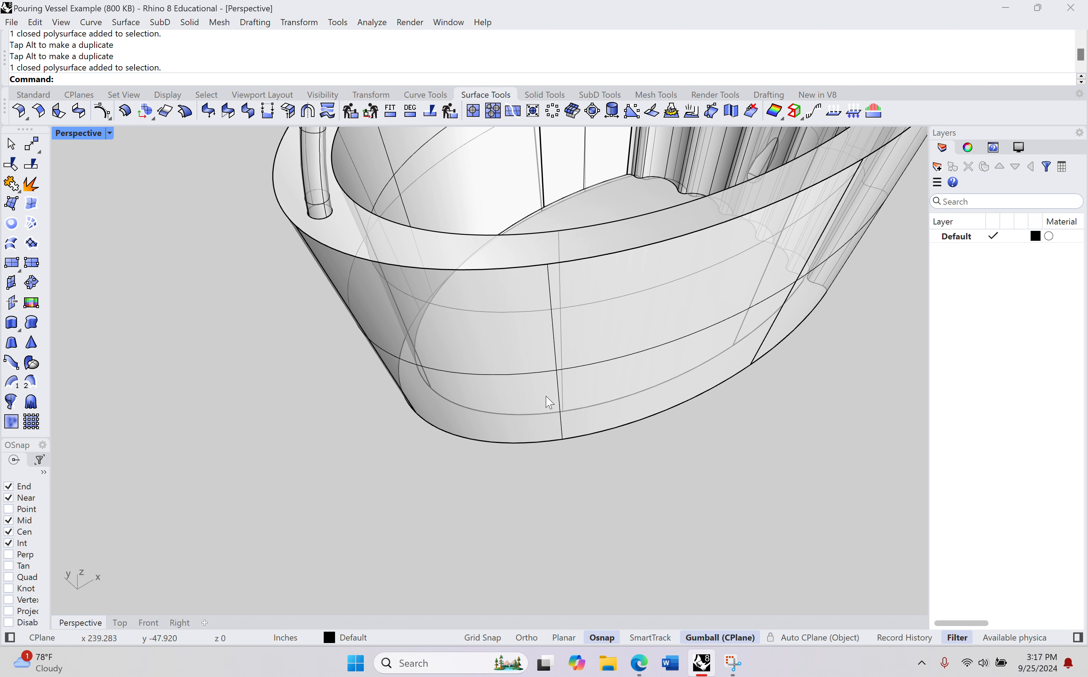
{"action": "right_click_drag", "start_coordinate": [526, 418], "coordinate": [315, 442]}
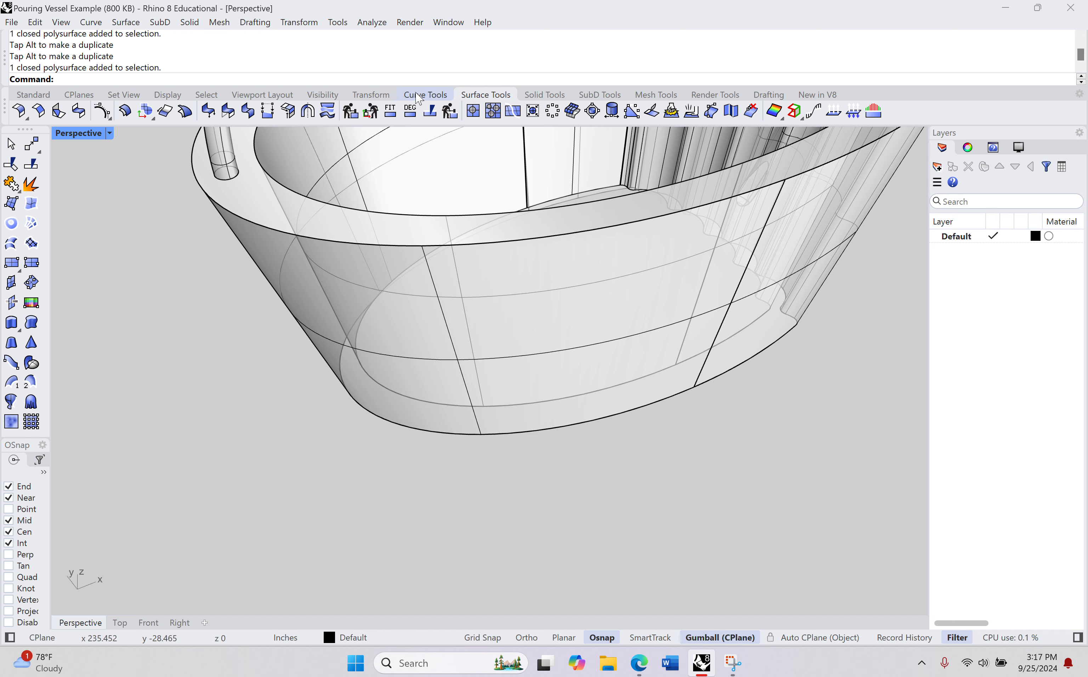
Step: Draw a circle with a radius of 0.8 in the Top view, in the open space between the spout and the handled vessel
{"action": "left_click", "coordinate": [426, 94]}
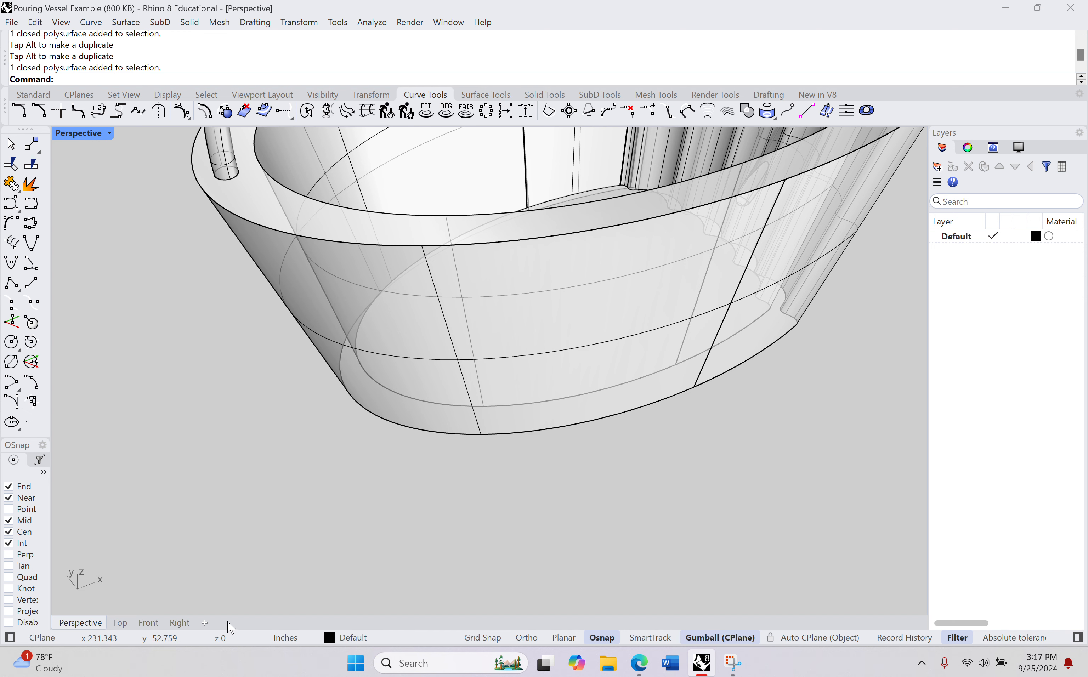
{"action": "left_click", "coordinate": [120, 622]}
{"action": "scroll", "coordinate": [250, 479], "scroll_direction": "down", "scroll_amount": 8}
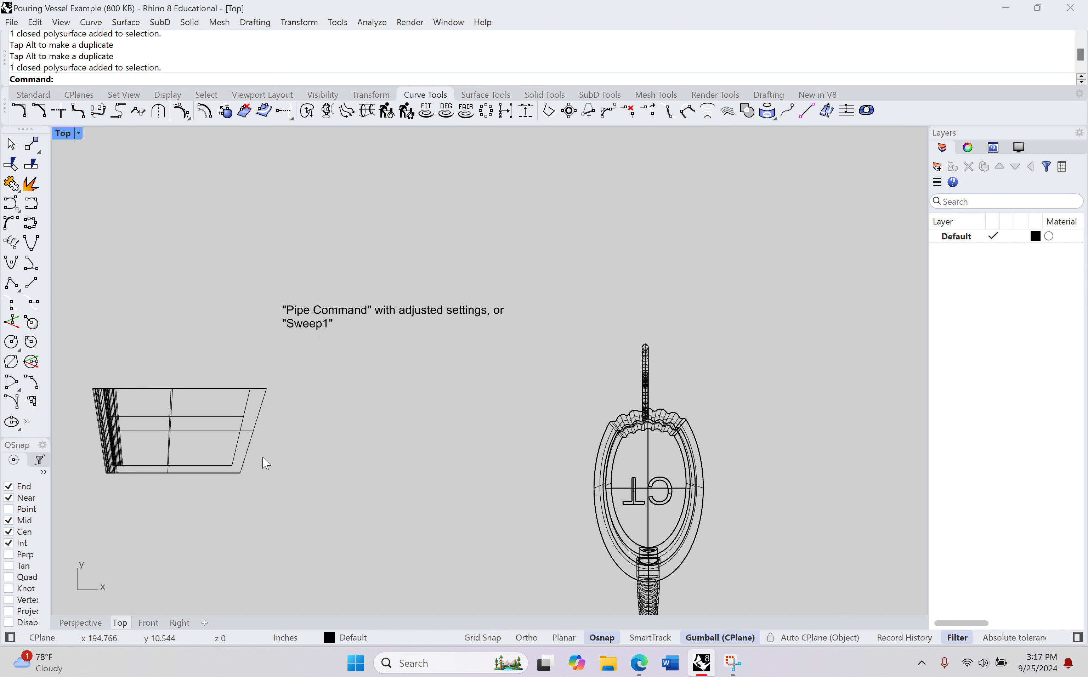
{"action": "scroll", "coordinate": [348, 248], "scroll_direction": "down", "scroll_amount": 4}
{"action": "right_click_drag", "start_coordinate": [349, 401], "coordinate": [367, 250]}
{"action": "scroll", "coordinate": [396, 301], "scroll_direction": "up", "scroll_amount": 10}
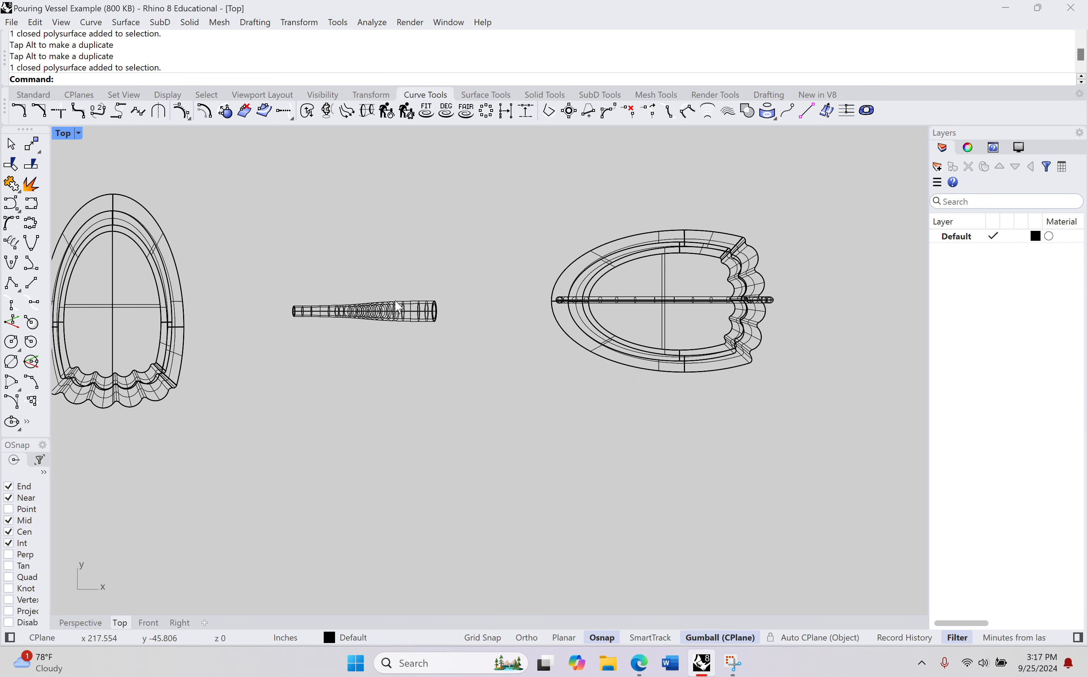
{"action": "scroll", "coordinate": [416, 384], "scroll_direction": "up", "scroll_amount": 6}
{"action": "right_click_drag", "start_coordinate": [413, 393], "coordinate": [296, 359]}
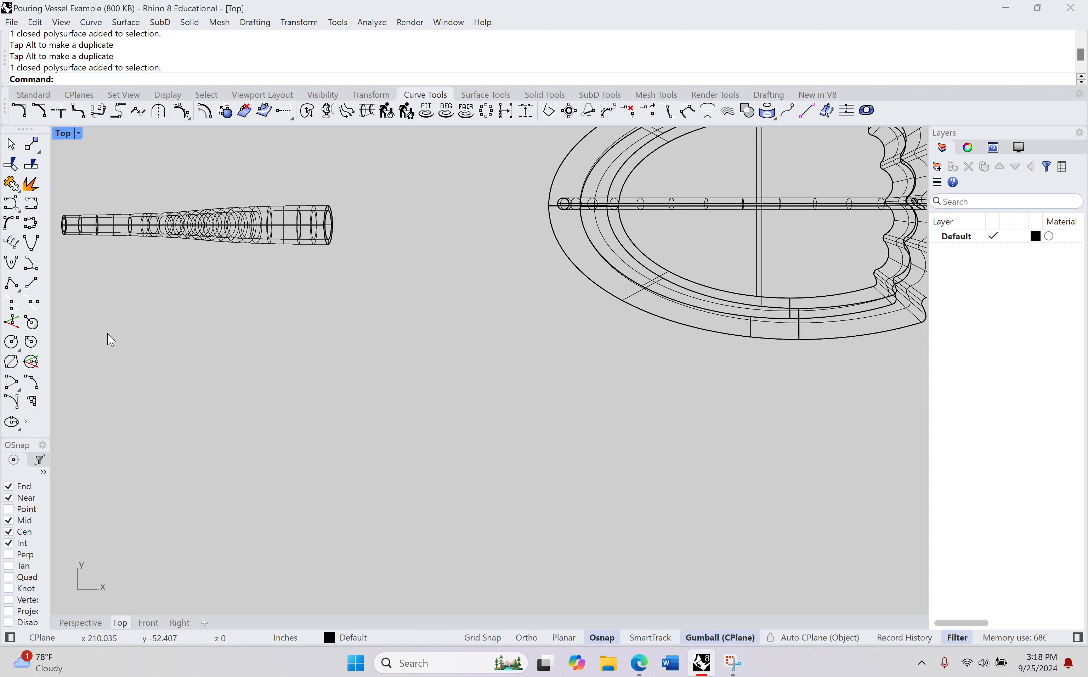
{"action": "left_click", "coordinate": [10, 342]}
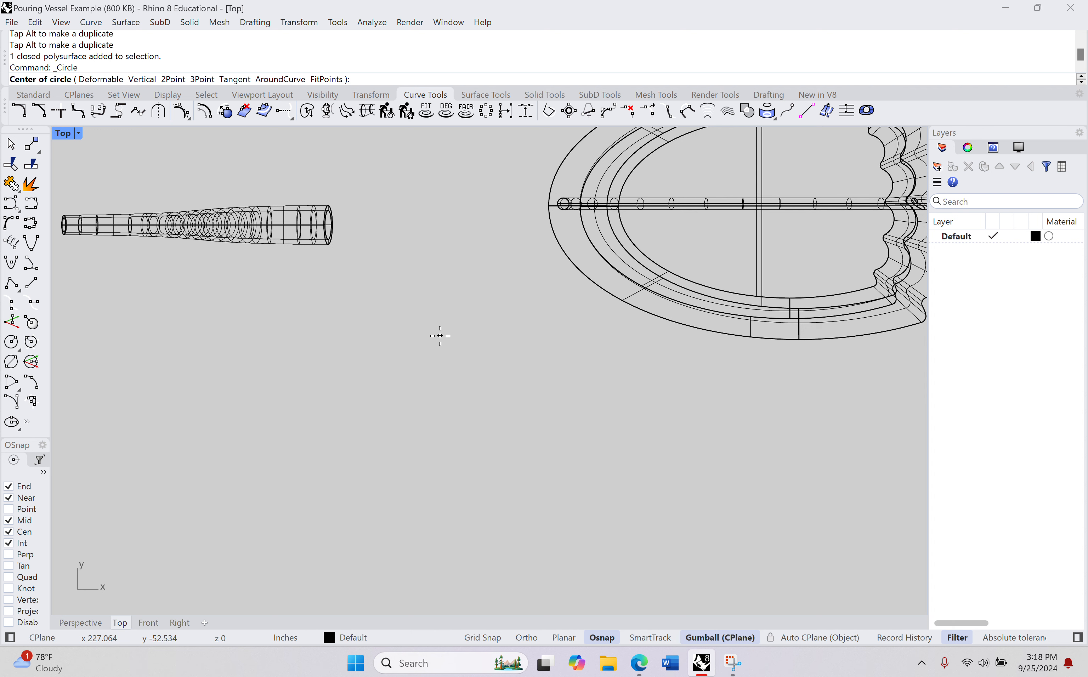
{"action": "left_click", "coordinate": [440, 335]}
{"action": "left_click", "coordinate": [440, 336]}
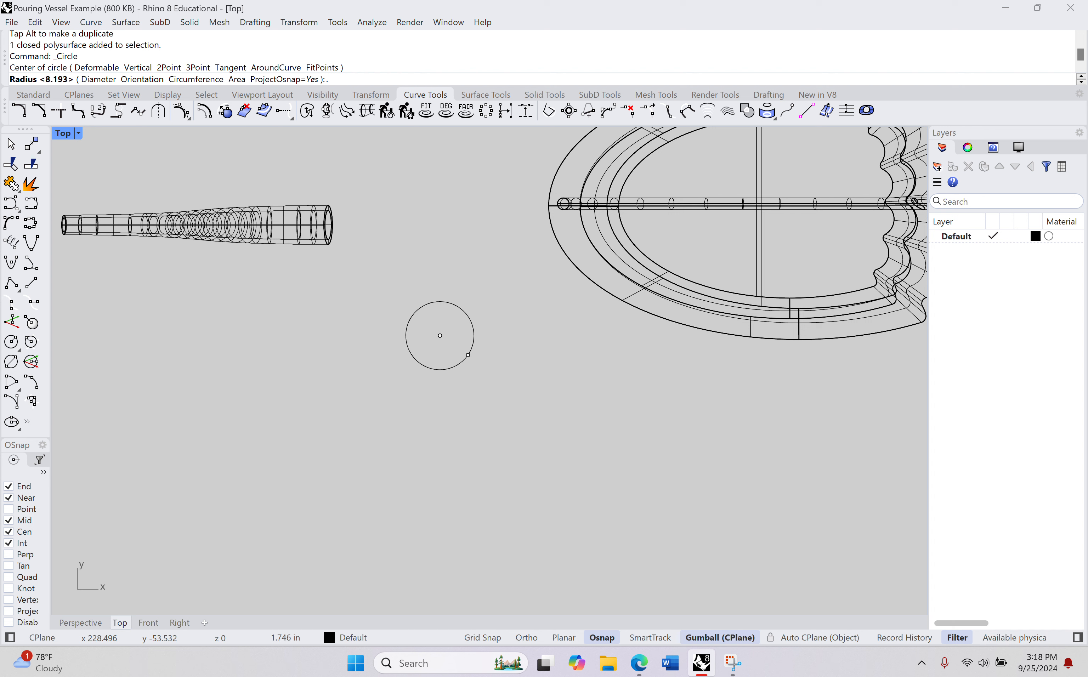
{"action": "type", "text": "8"}
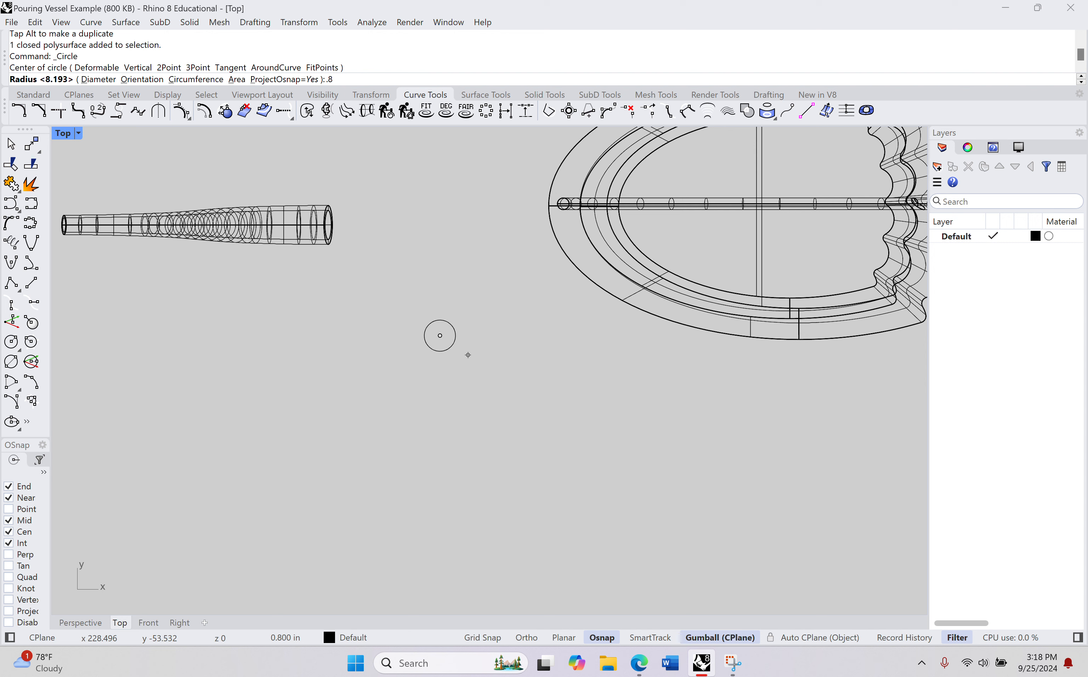
{"action": "key", "text": "Return"}
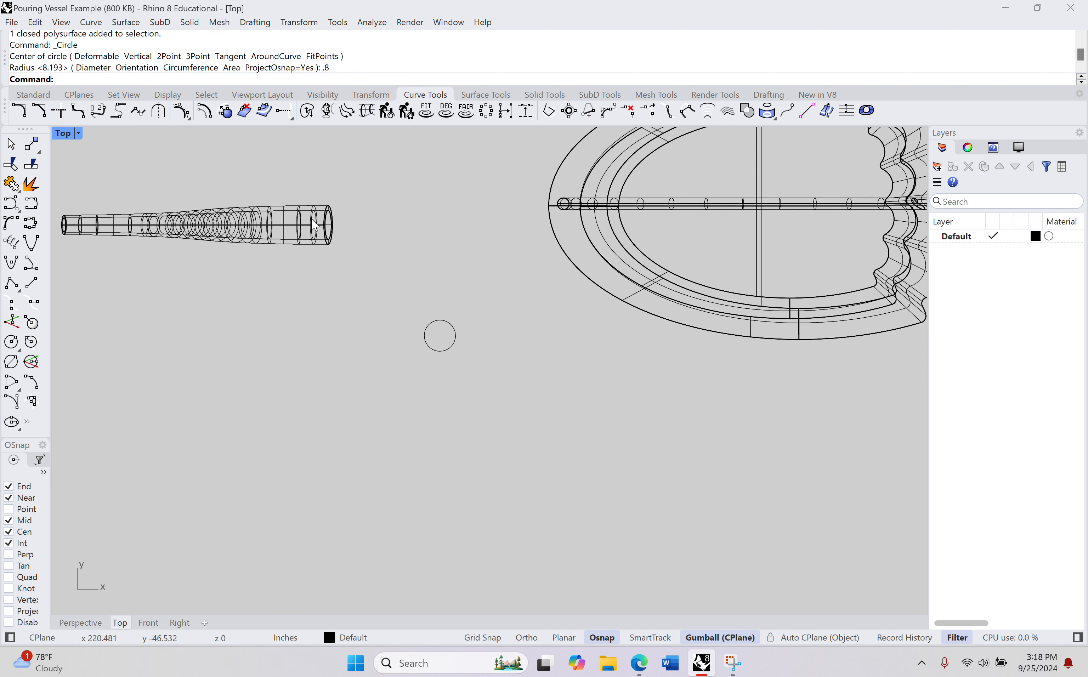
Step: Move the circle close to the spout's wide end and line it up approximately with the spout's centreline
{"action": "left_click", "coordinate": [438, 325]}
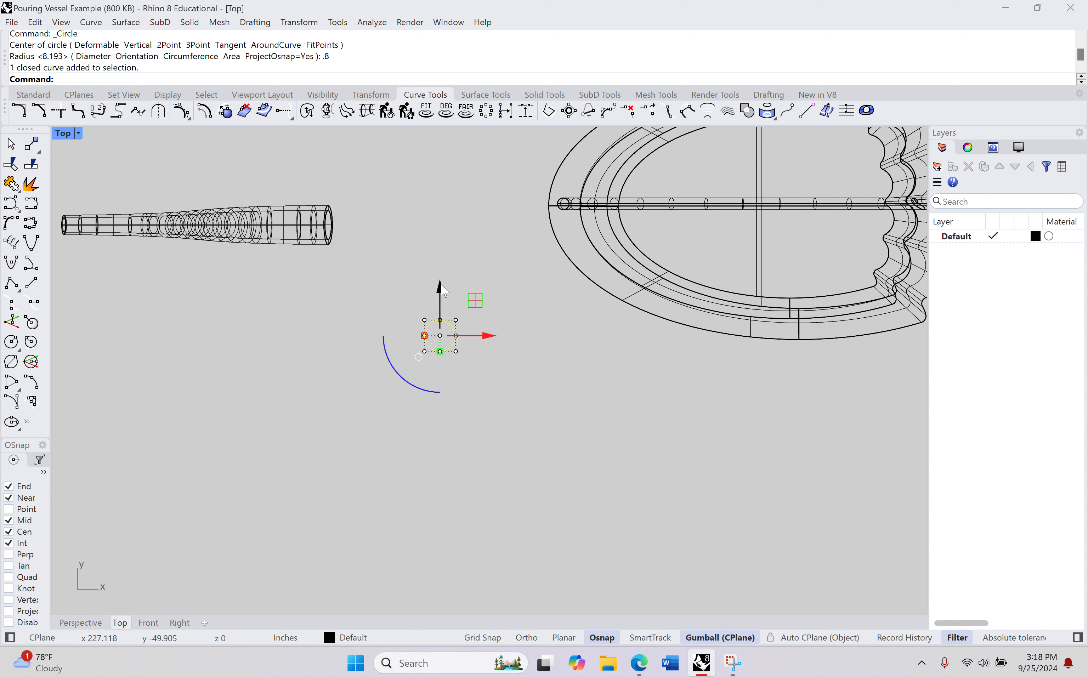
{"action": "left_click_drag", "start_coordinate": [443, 290], "coordinate": [441, 187]}
{"action": "left_click_drag", "start_coordinate": [510, 232], "coordinate": [408, 234]}
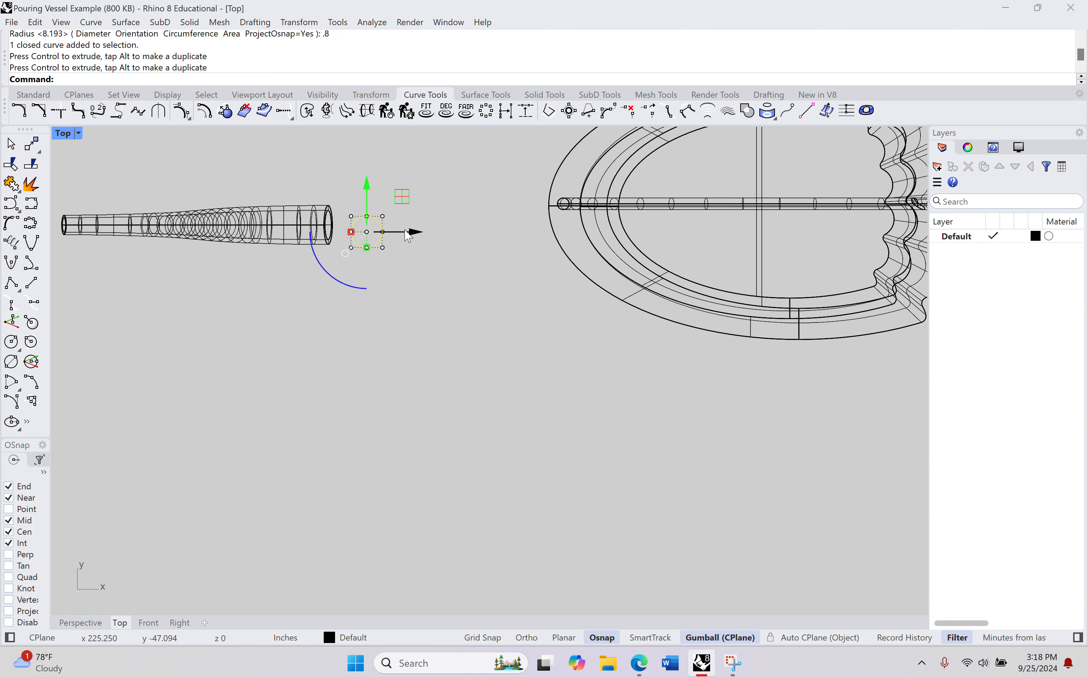
{"action": "scroll", "coordinate": [340, 233], "scroll_direction": "up", "scroll_amount": 5}
{"action": "left_click_drag", "start_coordinate": [464, 189], "coordinate": [465, 158]}
{"action": "right_click_drag", "start_coordinate": [376, 172], "coordinate": [388, 207]}
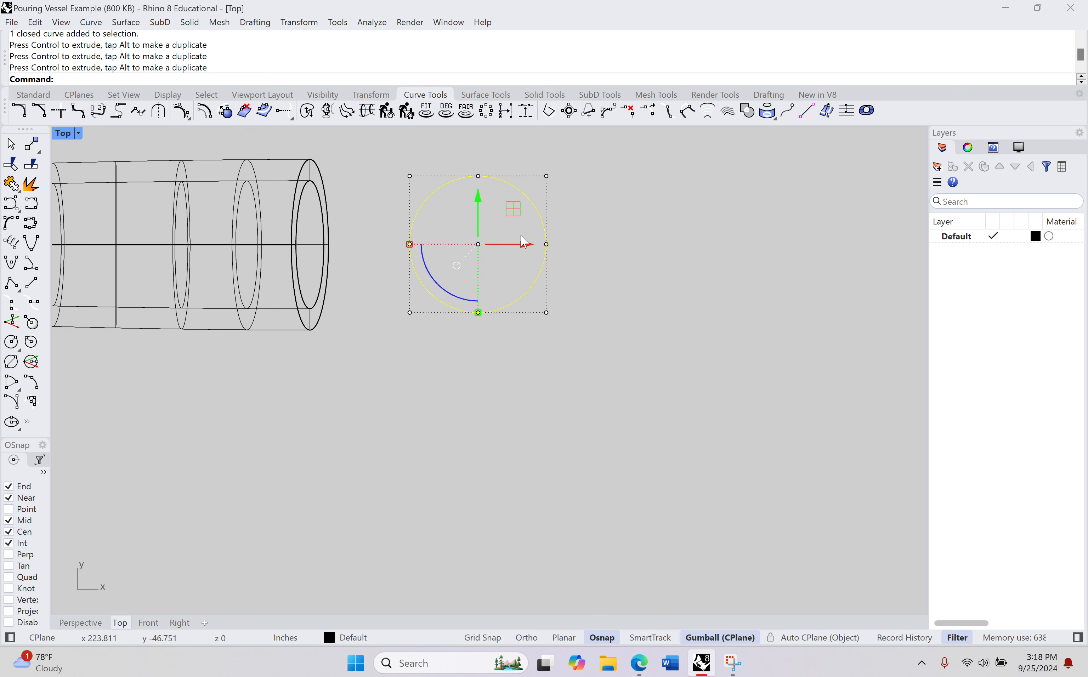
{"action": "left_click_drag", "start_coordinate": [530, 246], "coordinate": [512, 244]}
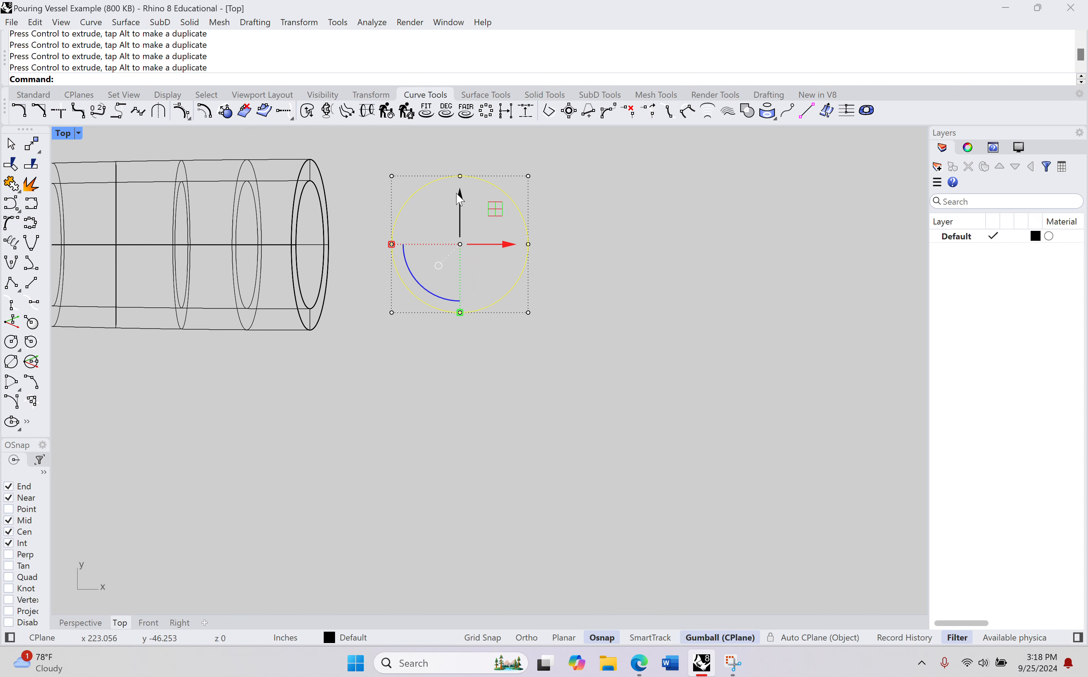
{"action": "left_click_drag", "start_coordinate": [462, 196], "coordinate": [461, 195]}
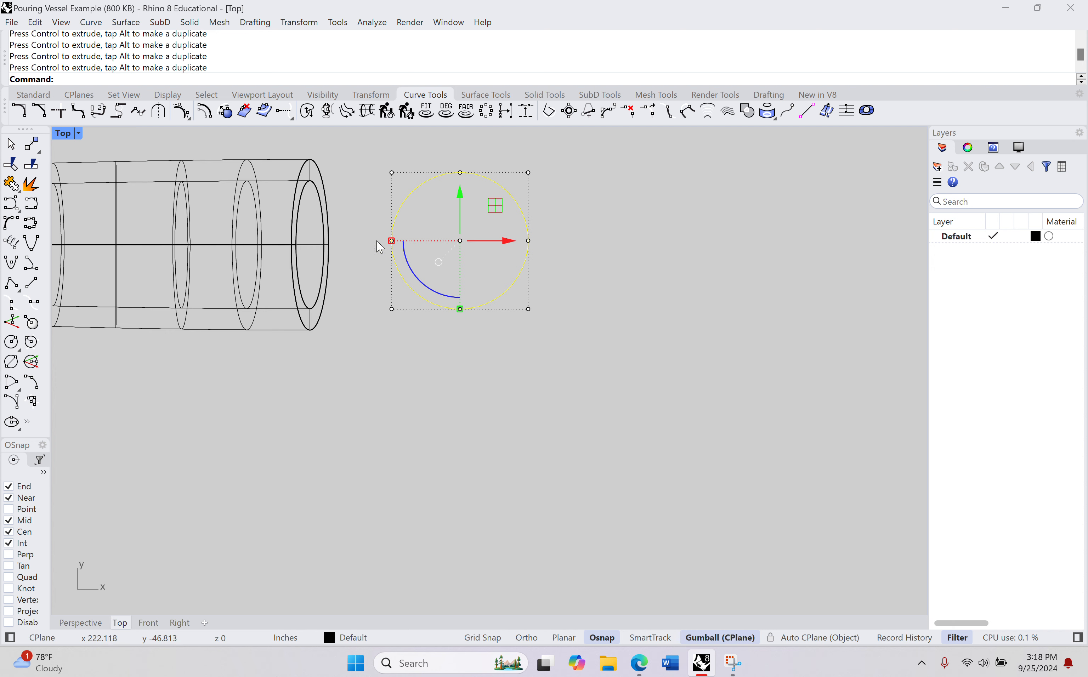
Step: Extrude the circle upward in the Perspective view into a closed solid cylinder about 3 inches tall
{"action": "scroll", "coordinate": [475, 291], "scroll_direction": "down", "scroll_amount": 2}
{"action": "left_click", "coordinate": [83, 623]}
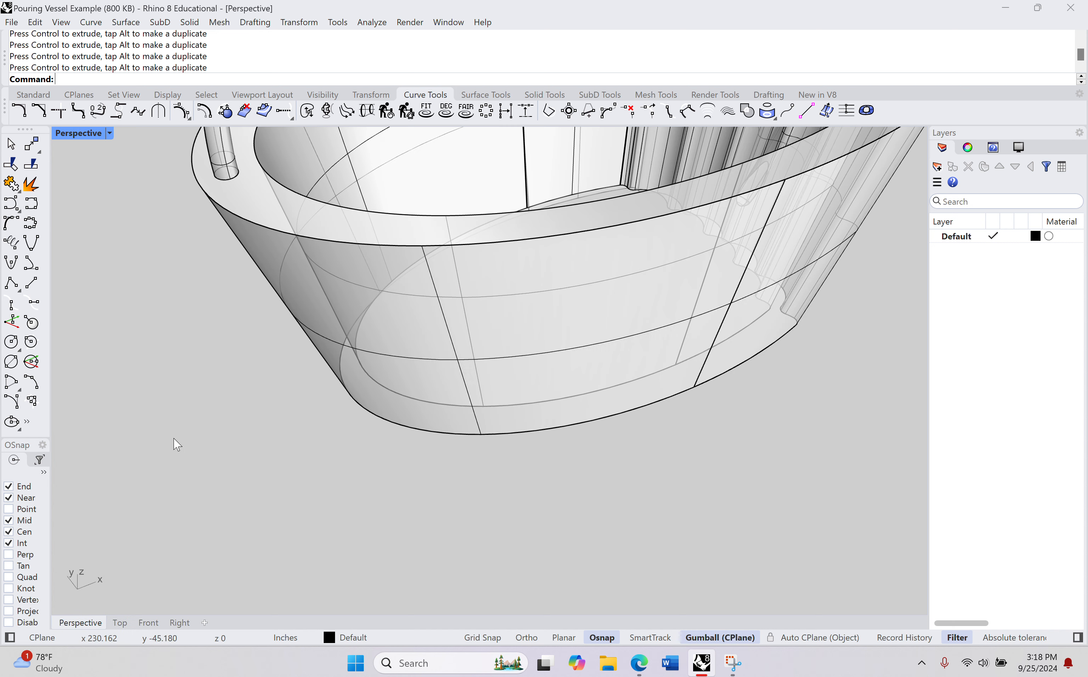
{"action": "scroll", "coordinate": [469, 347], "scroll_direction": "down", "scroll_amount": 8}
{"action": "right_click_drag", "start_coordinate": [469, 348], "coordinate": [434, 379]}
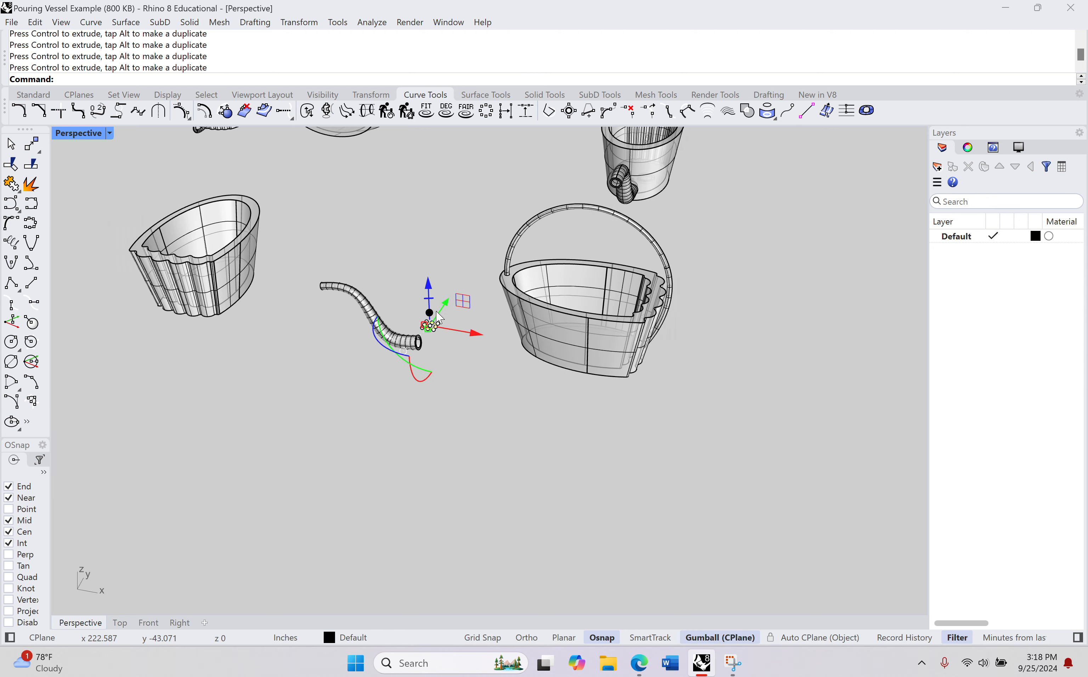
{"action": "scroll", "coordinate": [437, 305], "scroll_direction": "up", "scroll_amount": 12}
{"action": "left_click", "coordinate": [488, 398]}
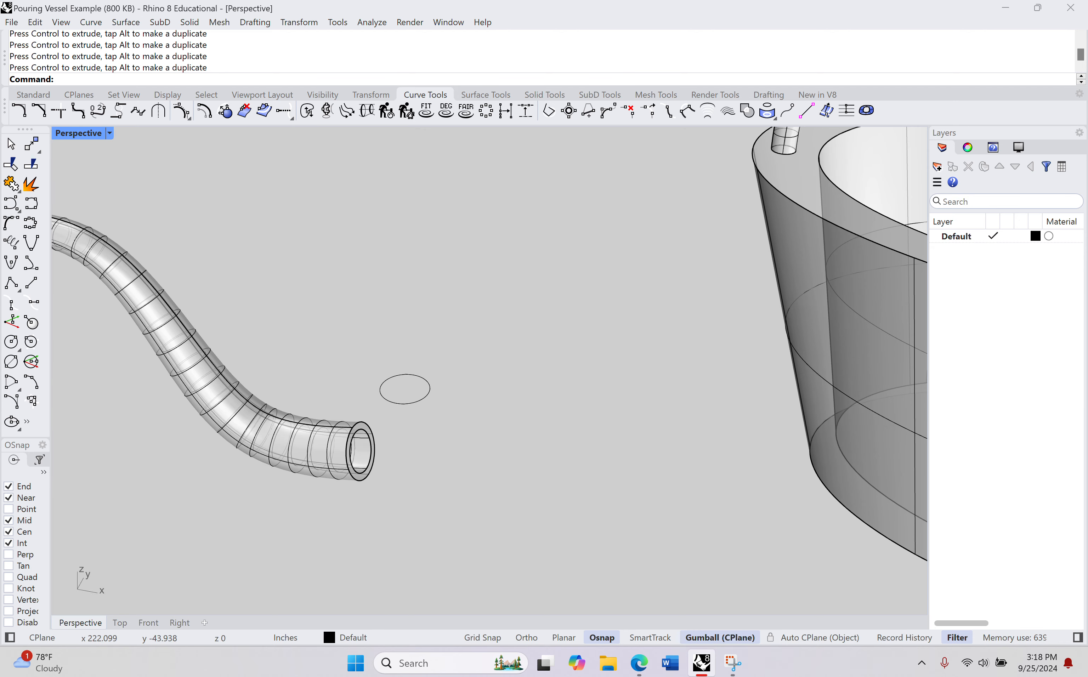
{"action": "type", "text": "ExtrudeCrvTapered"}
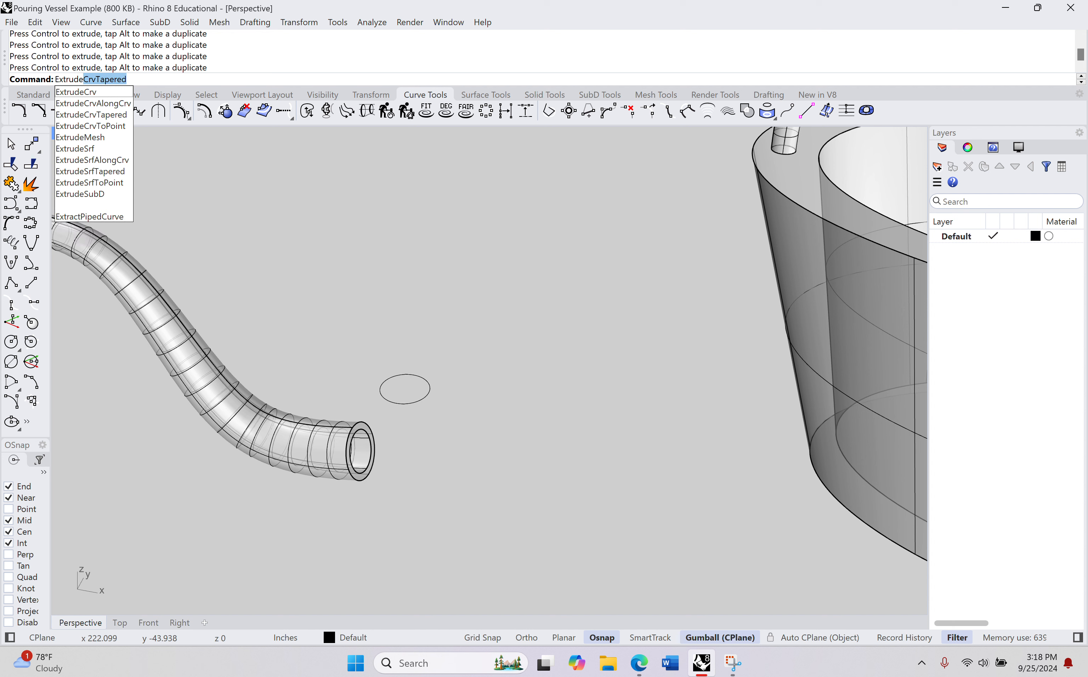
{"action": "key", "text": "Down"}
{"action": "key", "text": "Return"}
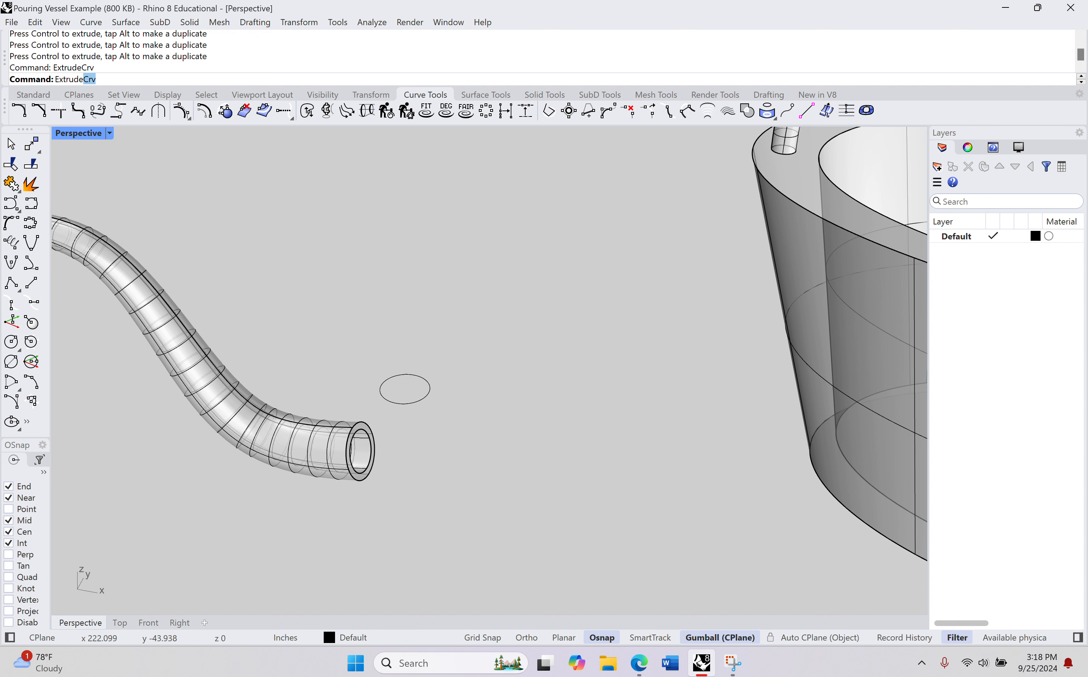
{"action": "left_click", "coordinate": [433, 386]}
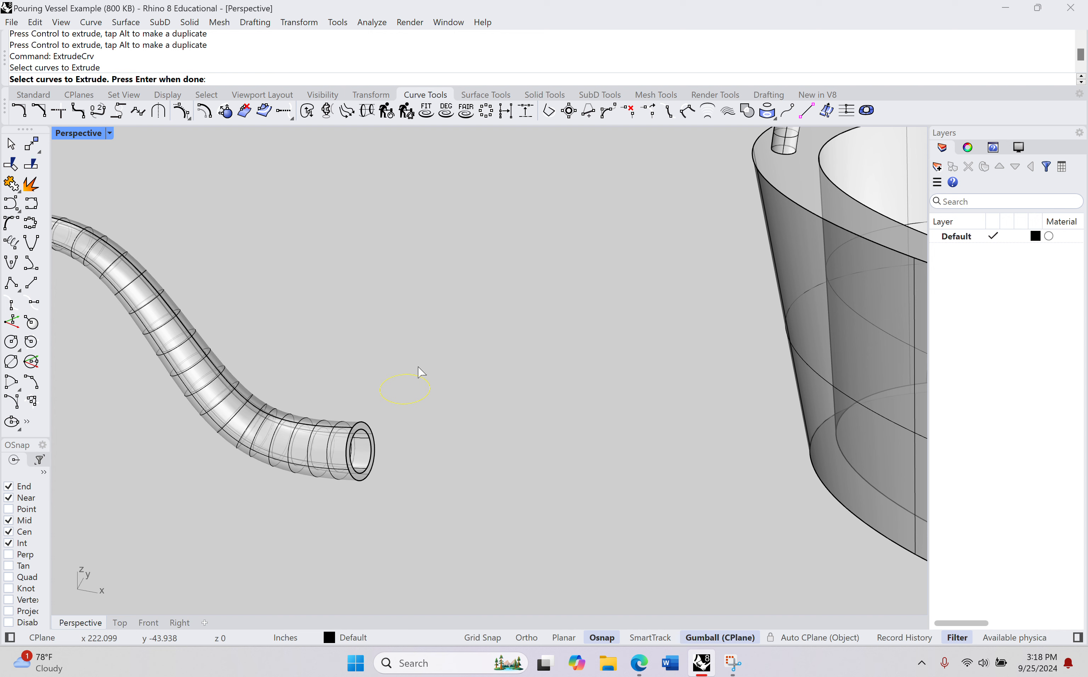
{"action": "key", "text": "Return"}
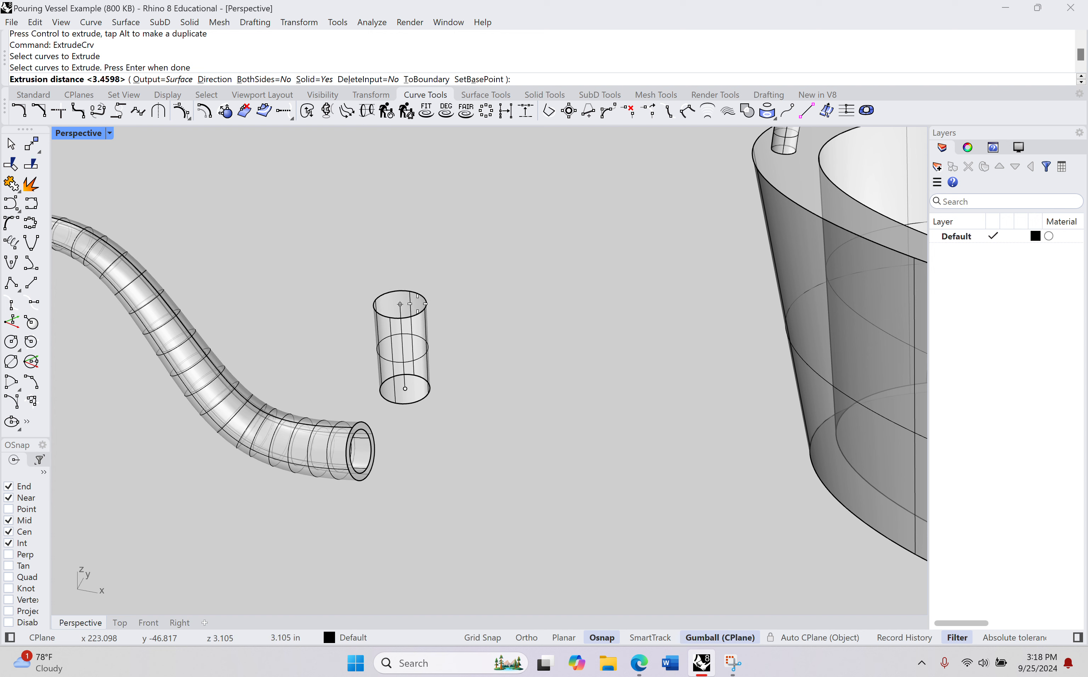
{"action": "left_click", "coordinate": [400, 305]}
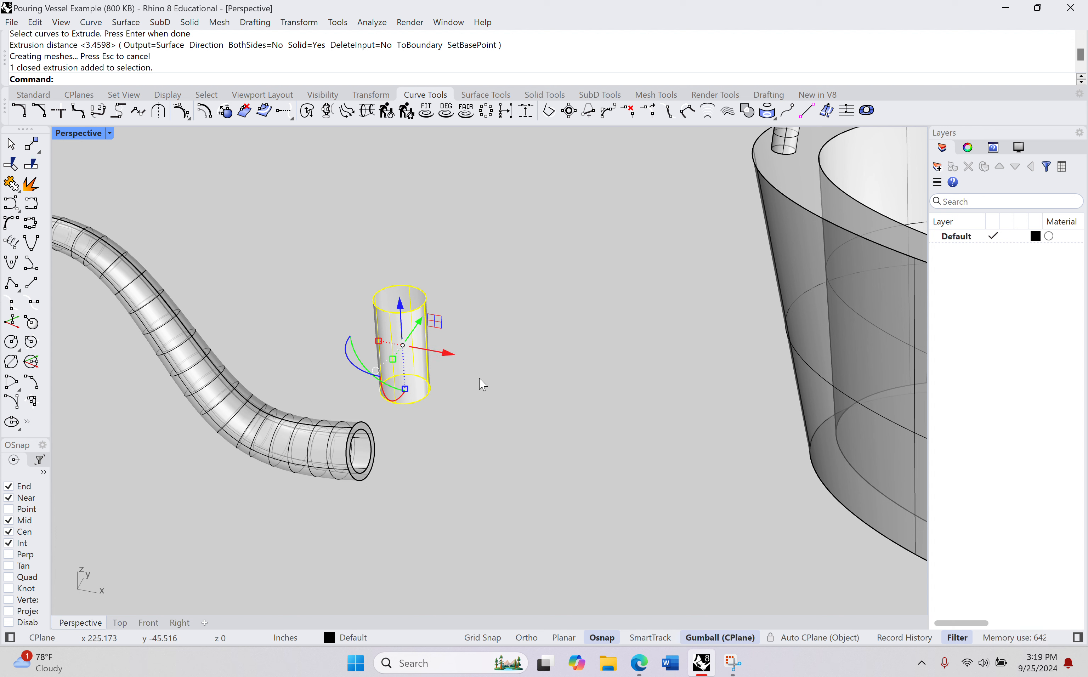
Step: Rotate the cylinder 90 degrees so that it lies horizontally, with its axis pointing toward the handled vessel
{"action": "mouse_move", "coordinate": [350, 372]}
{"action": "right_mouse_down"}
{"action": "mouse_move", "coordinate": [328, 388]}
{"action": "mouse_move", "coordinate": [332, 376]}
{"action": "right_mouse_up"}
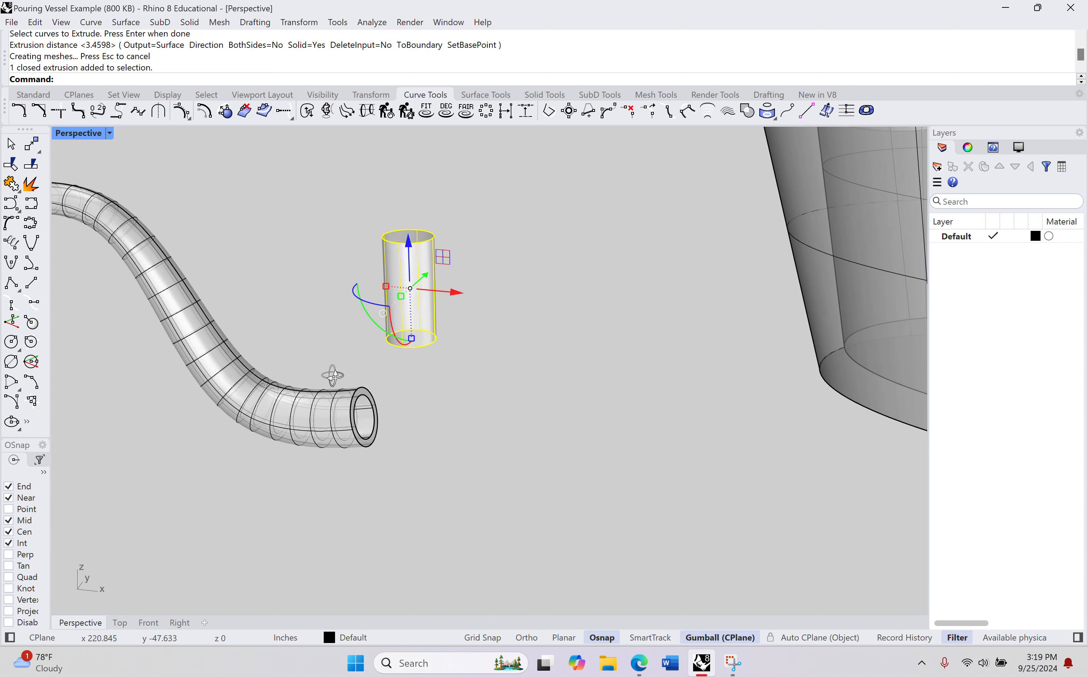
{"action": "left_click", "coordinate": [375, 316]}
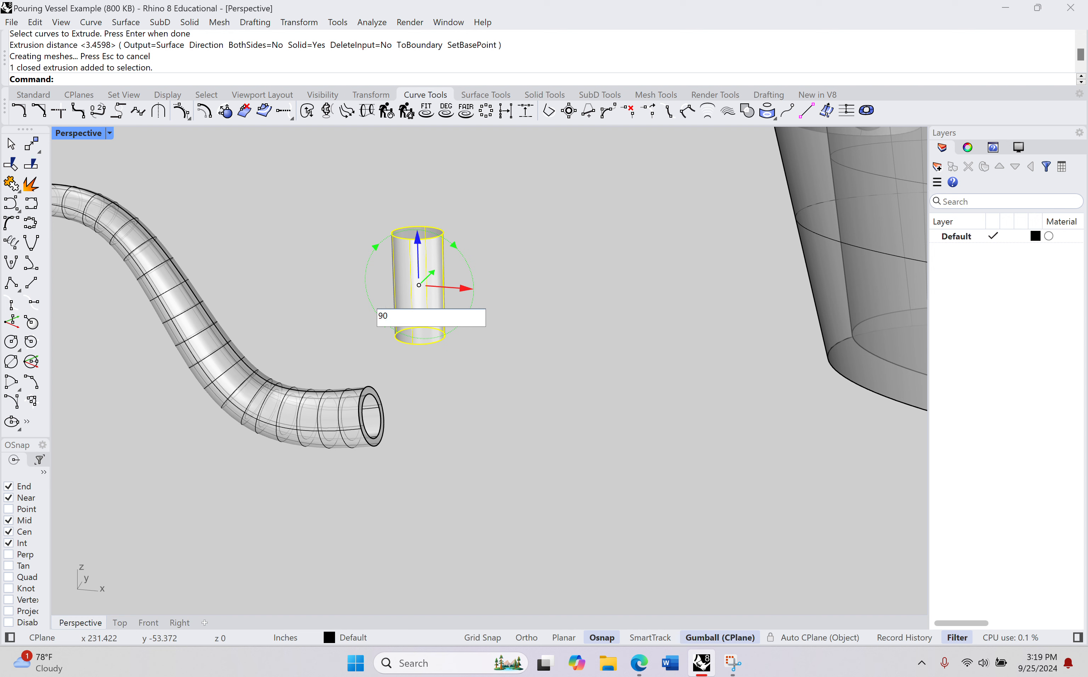
{"action": "key", "text": "Return"}
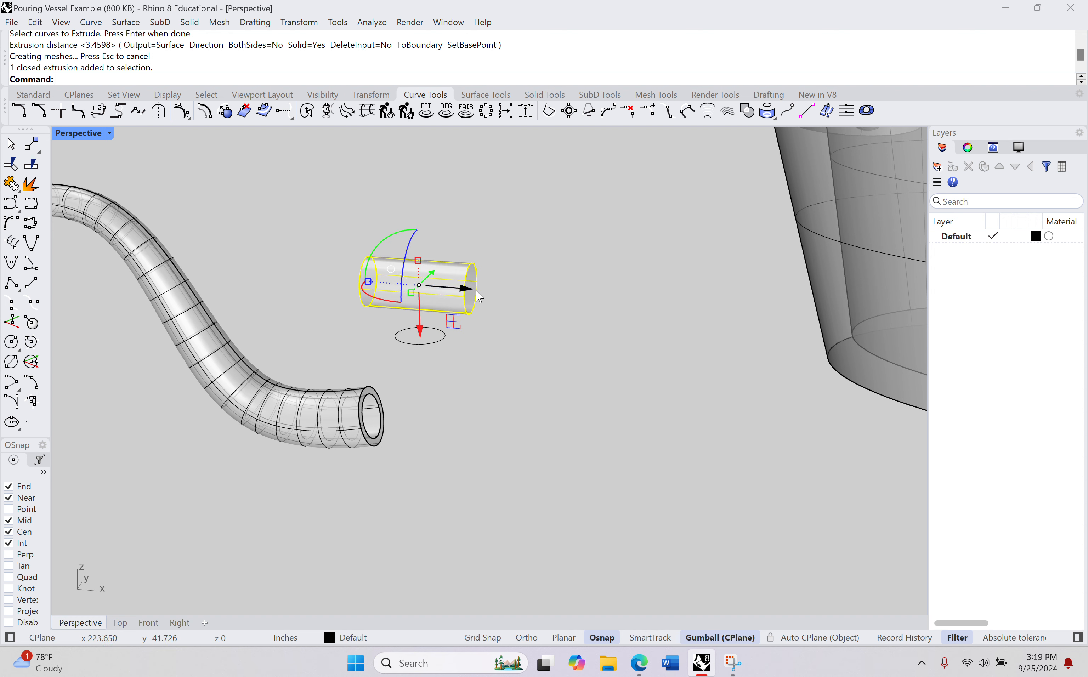
Step: Move the horizontal cylinder along the X axis into the rounded end of the handled vessel
{"action": "left_click_drag", "start_coordinate": [478, 295], "coordinate": [850, 319]}
{"action": "right_click_drag", "start_coordinate": [850, 319], "coordinate": [58, 337]}
{"action": "left_click", "coordinate": [755, 246]}
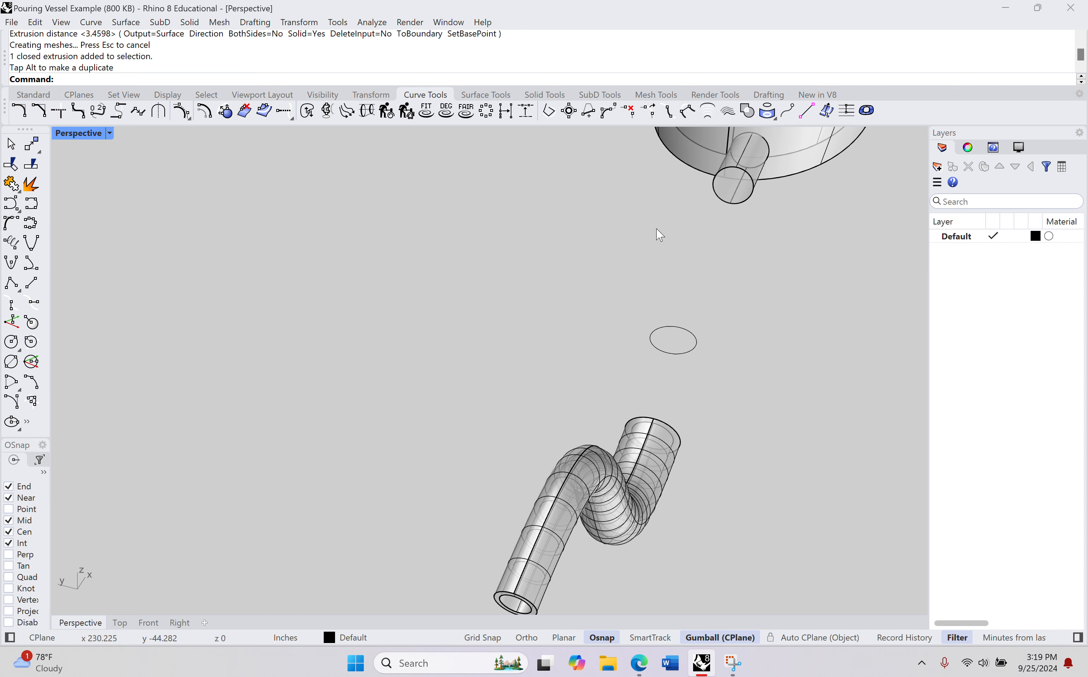
Step: Adjust the cylinder's position at the vessel's rounded end so that it passes through the lower part of the wall
{"action": "right_click_drag", "start_coordinate": [657, 229], "coordinate": [575, 353], "text": "shift"}
{"action": "left_click", "coordinate": [624, 374]}
{"action": "left_click_drag", "start_coordinate": [591, 361], "coordinate": [622, 303]}
{"action": "scroll", "coordinate": [671, 294], "scroll_direction": "up", "scroll_amount": 3}
{"action": "right_click_drag", "start_coordinate": [585, 421], "coordinate": [554, 440]}
{"action": "left_click_drag", "start_coordinate": [554, 440], "coordinate": [618, 428]}
{"action": "right_click_drag", "start_coordinate": [568, 519], "coordinate": [649, 501]}
{"action": "left_click_drag", "start_coordinate": [450, 440], "coordinate": [450, 442]}
{"action": "right_click_drag", "start_coordinate": [469, 447], "coordinate": [367, 471]}
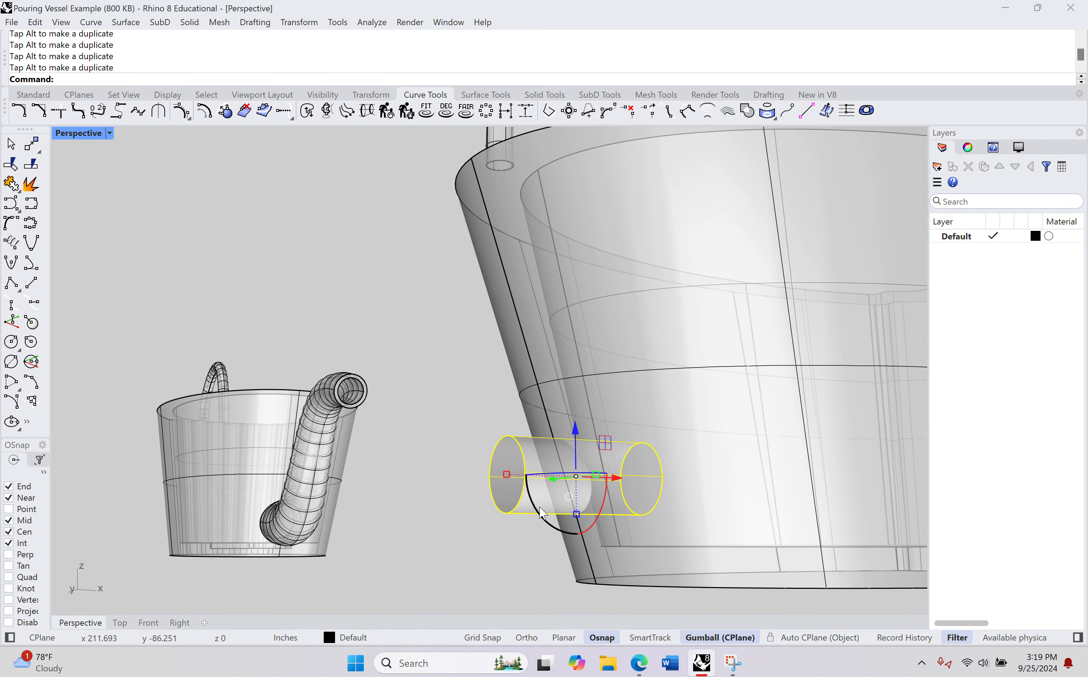
Step: Lower the cylinder within the wall until its underside sits just above the vessel's inner floor
{"action": "right_click_drag", "start_coordinate": [535, 513], "coordinate": [372, 486], "text": "shift"}
{"action": "right_click_drag", "start_coordinate": [517, 501], "coordinate": [422, 505], "text": "shift"}
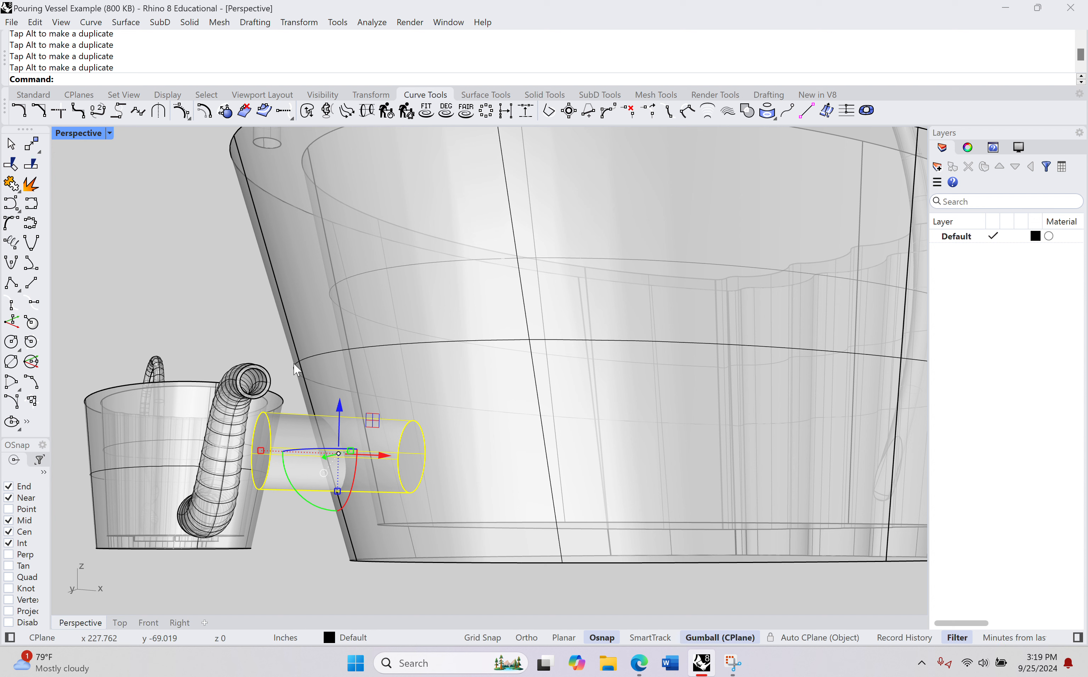
{"action": "mouse_move", "coordinate": [339, 403]}
{"action": "left_mouse_down"}
{"action": "mouse_move", "coordinate": [341, 437]}
{"action": "mouse_move", "coordinate": [339, 427]}
{"action": "left_mouse_up"}
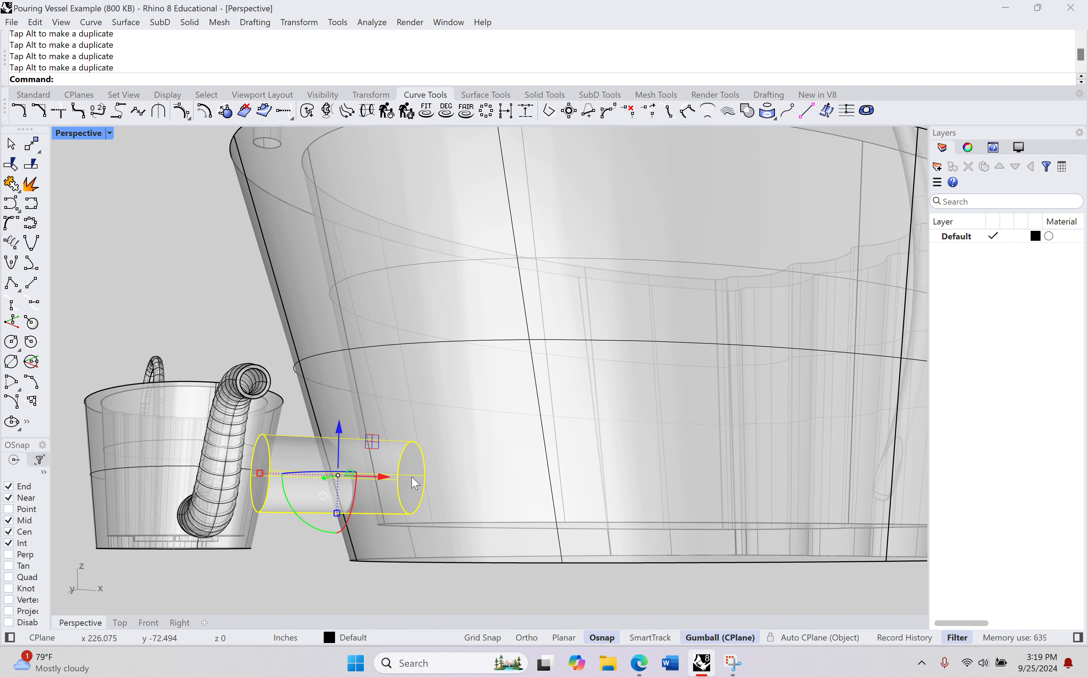
{"action": "right_click_drag", "start_coordinate": [415, 482], "coordinate": [435, 415]}
{"action": "scroll", "coordinate": [411, 488], "scroll_direction": "up", "scroll_amount": 2}
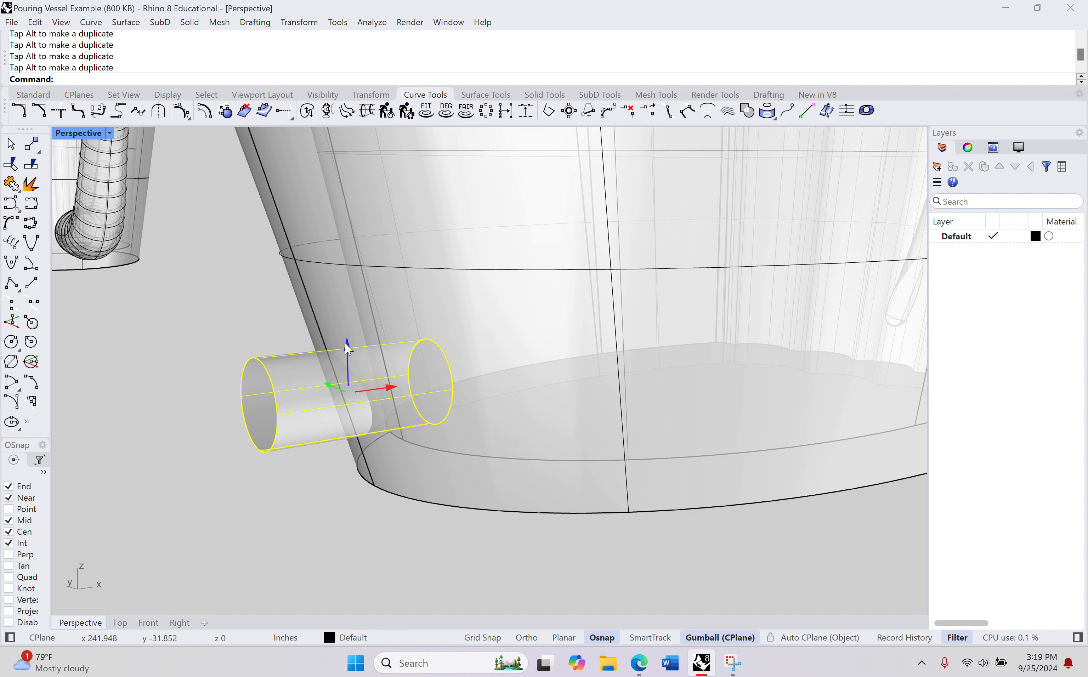
{"action": "mouse_move", "coordinate": [348, 352]}
{"action": "left_mouse_down"}
{"action": "mouse_move", "coordinate": [346, 249]}
{"action": "mouse_move", "coordinate": [344, 366]}
{"action": "mouse_move", "coordinate": [346, 351]}
{"action": "left_mouse_up"}
{"action": "right_click_drag", "start_coordinate": [396, 374], "coordinate": [469, 373]}
{"action": "left_click_drag", "start_coordinate": [365, 344], "coordinate": [429, 392]}
{"action": "right_click_drag", "start_coordinate": [429, 392], "coordinate": [371, 495]}
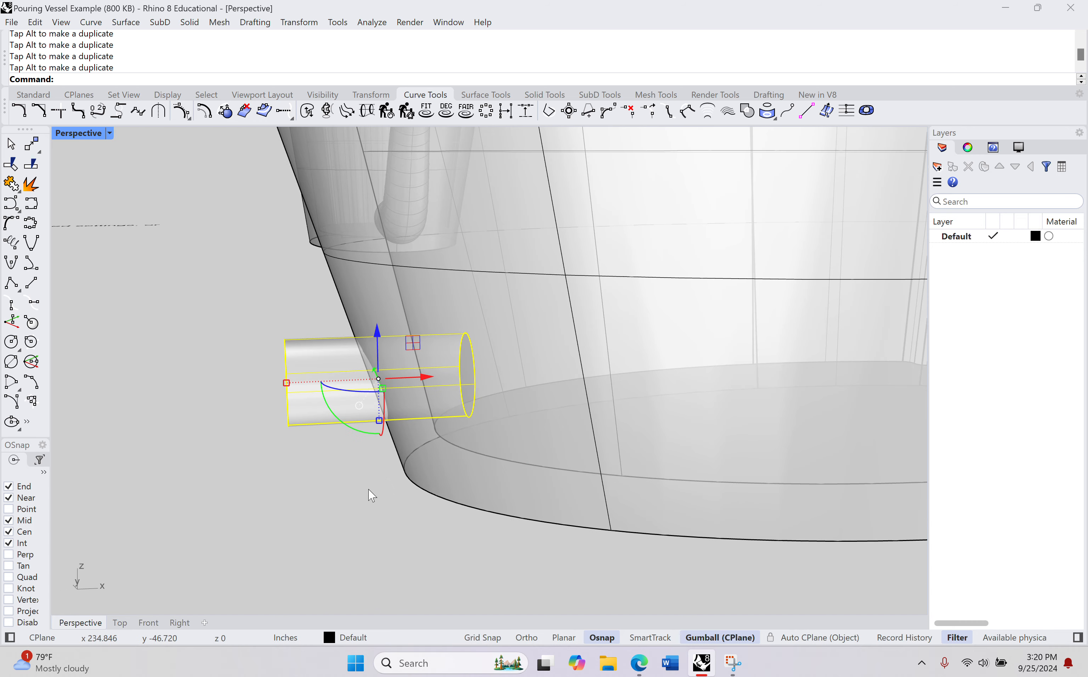
Step: Subtract the horizontal cylinder from the handled vessel with Boolean2Objects, cutting a round spout opening low in its rounded end
{"action": "left_click", "coordinate": [350, 525]}
{"action": "type", "text": "Bool"}
{"action": "key", "text": "Return"}
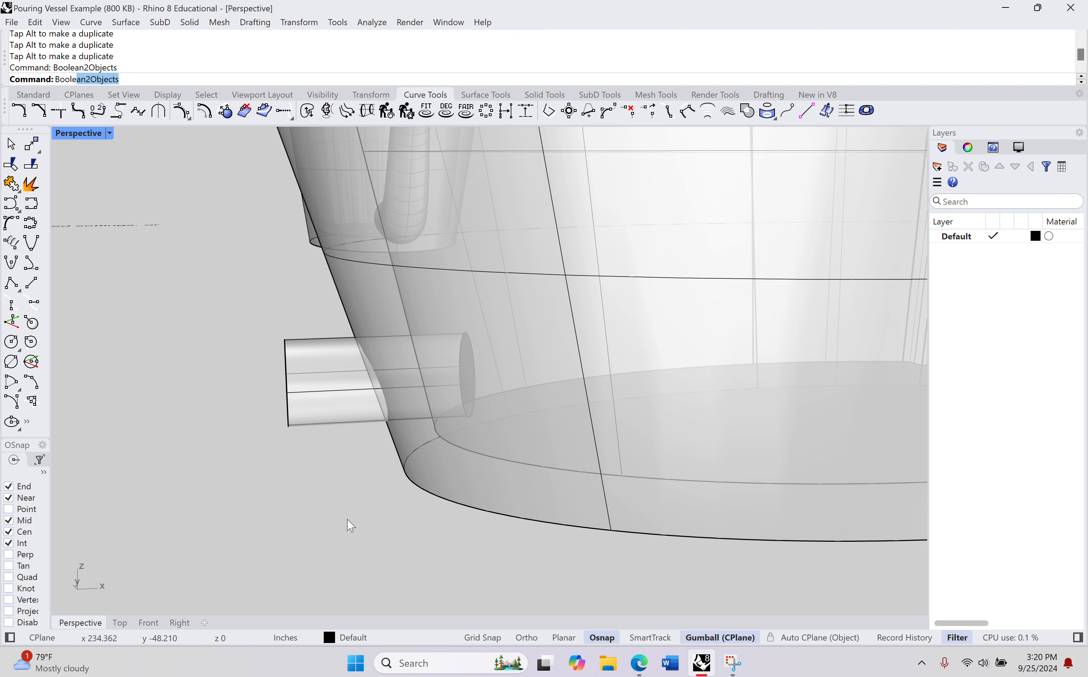
{"action": "left_click", "coordinate": [305, 377]}
{"action": "left_click", "coordinate": [447, 474]}
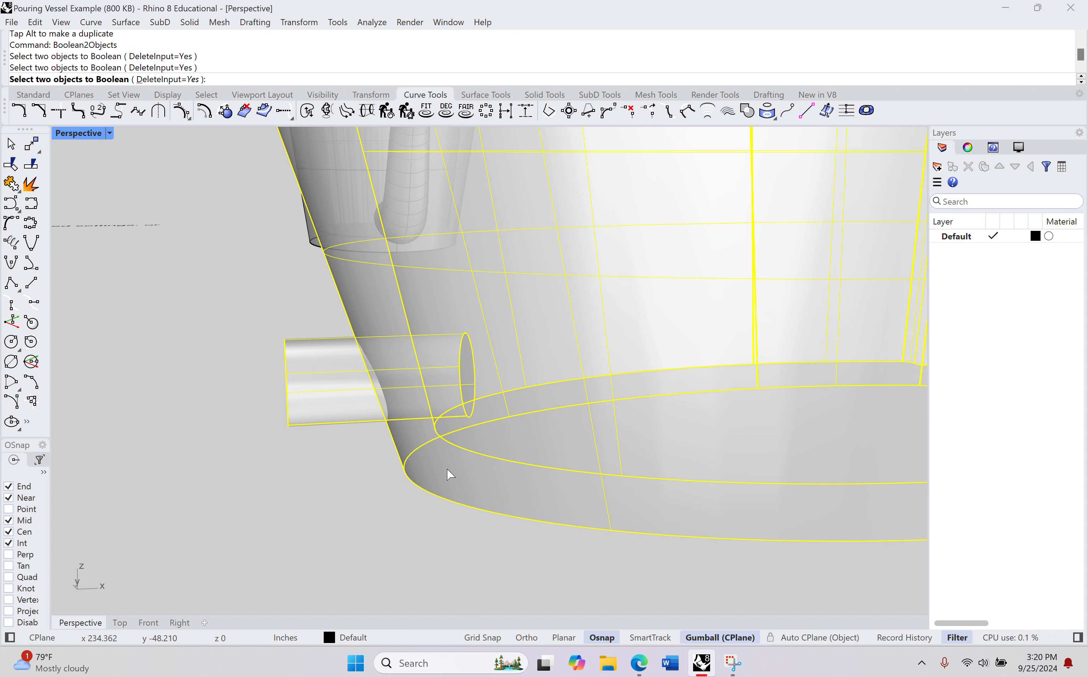
{"action": "left_click", "coordinate": [322, 522]}
{"action": "left_click", "coordinate": [322, 522]}
{"action": "left_click", "coordinate": [322, 521]}
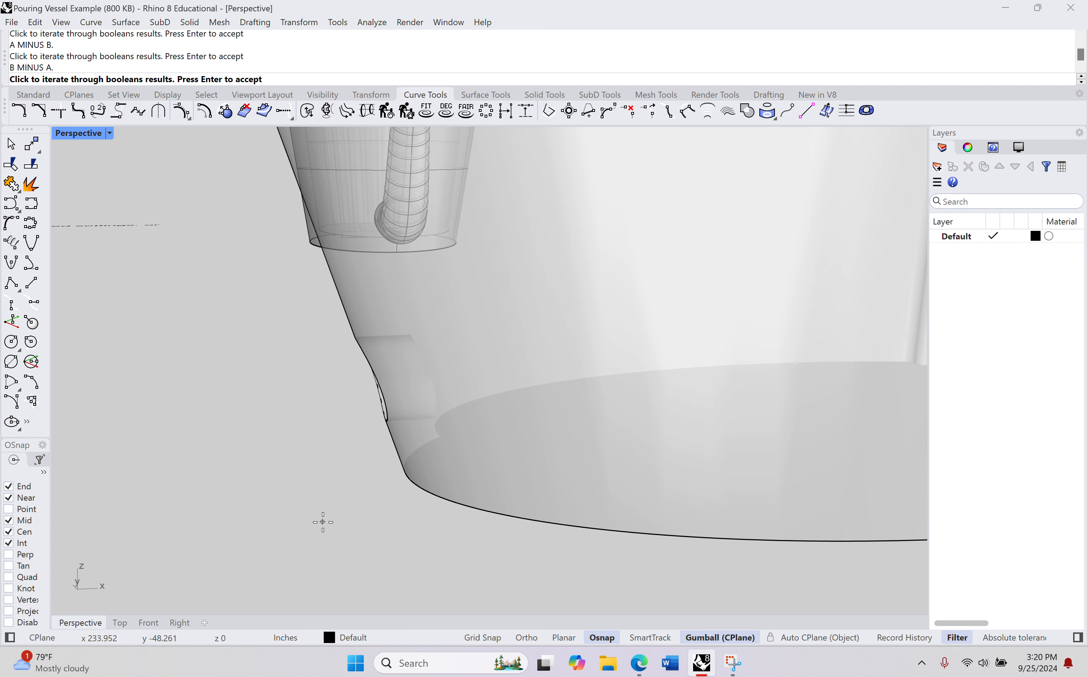
{"action": "right_click_drag", "start_coordinate": [322, 521], "coordinate": [697, 486]}
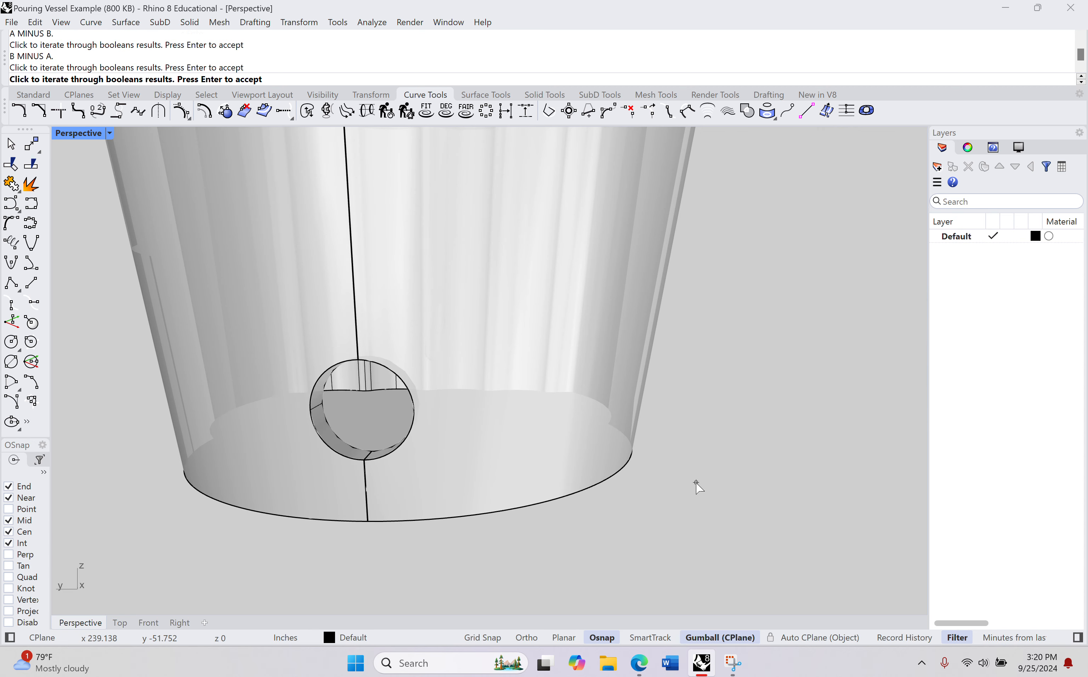
{"action": "key", "text": "Return"}
{"action": "right_click_drag", "start_coordinate": [555, 442], "coordinate": [478, 406]}
{"action": "left_click", "coordinate": [458, 378]}
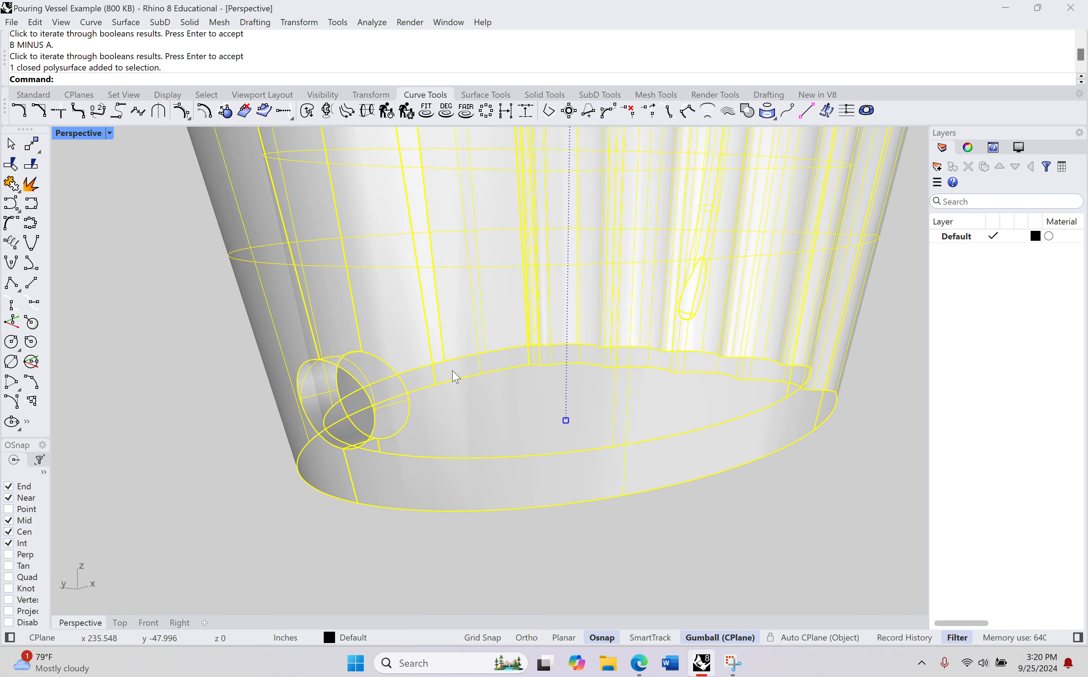
{"action": "left_click", "coordinate": [279, 513]}
Step: Move the hollow spout along the X axis to the handled vessel's rounded end and raise it toward the opening
{"action": "right_click_drag", "start_coordinate": [338, 484], "coordinate": [545, 501]}
{"action": "scroll", "coordinate": [545, 501], "scroll_direction": "down", "scroll_amount": 5}
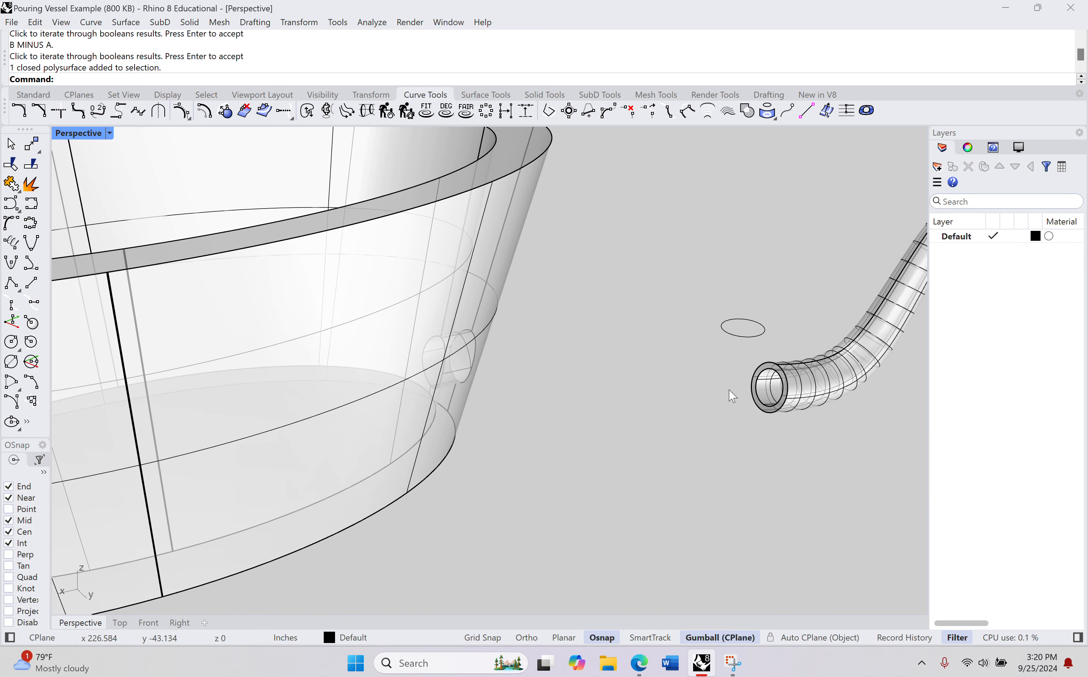
{"action": "left_click", "coordinate": [792, 388]}
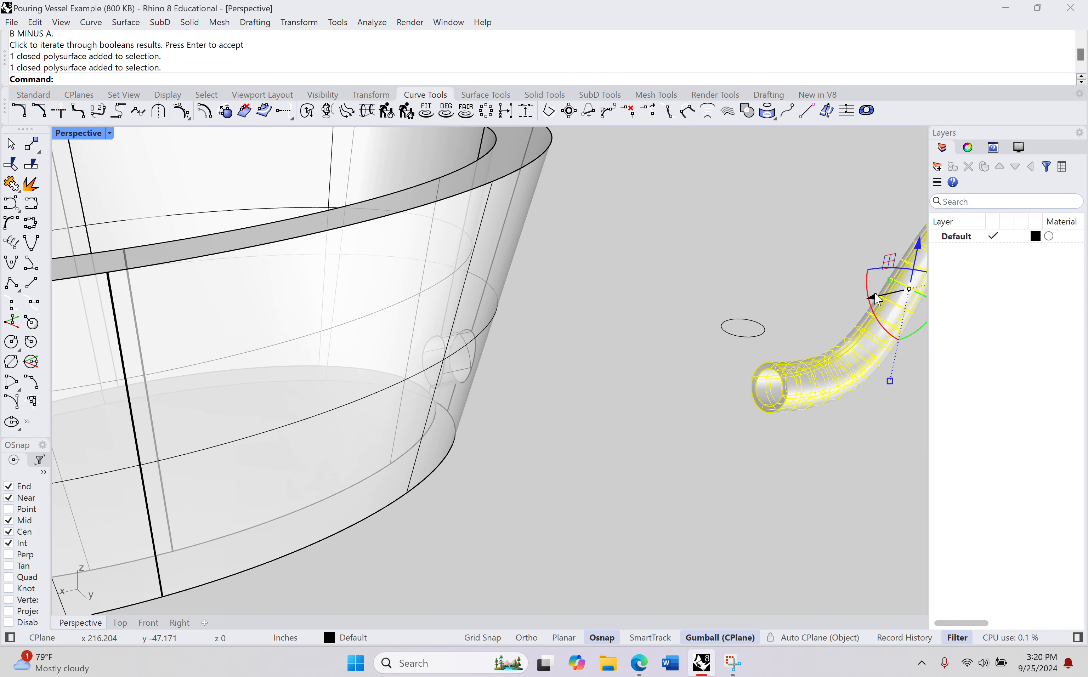
{"action": "left_click_drag", "start_coordinate": [876, 299], "coordinate": [573, 364]}
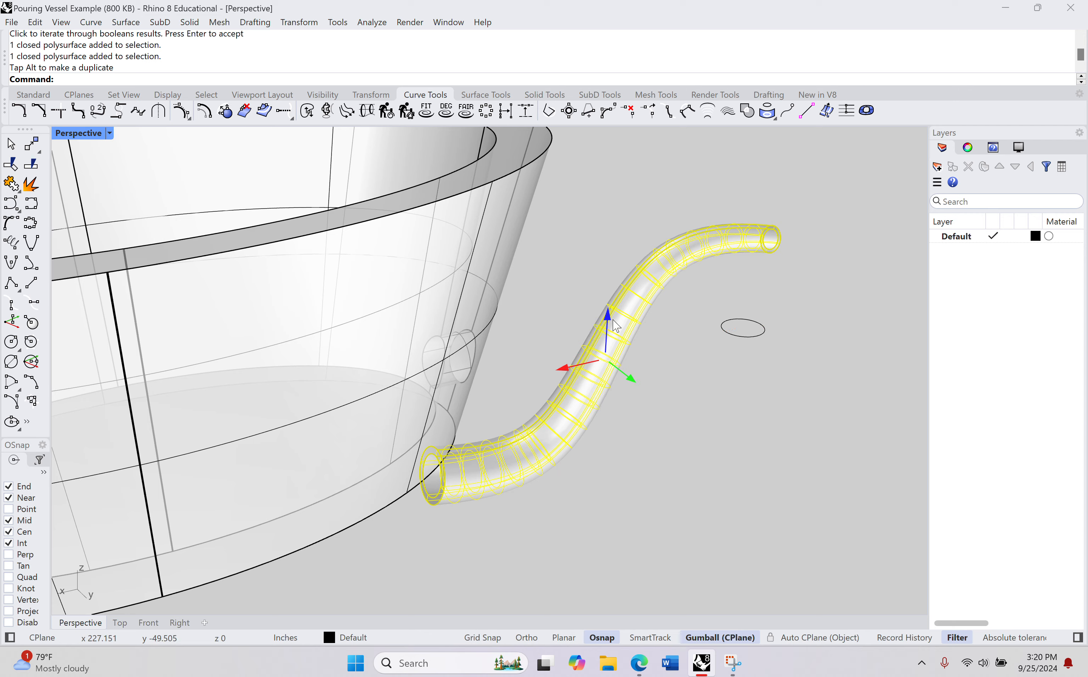
{"action": "left_click_drag", "start_coordinate": [610, 317], "coordinate": [614, 200]}
Step: Adjust the spout's height and shift it along the X axis so that its wide end sits in the wall opening
{"action": "right_click_drag", "start_coordinate": [567, 412], "coordinate": [322, 409]}
{"action": "left_click_drag", "start_coordinate": [477, 326], "coordinate": [434, 317]}
{"action": "right_click_drag", "start_coordinate": [469, 388], "coordinate": [377, 373]}
{"action": "left_click_drag", "start_coordinate": [323, 235], "coordinate": [325, 227]}
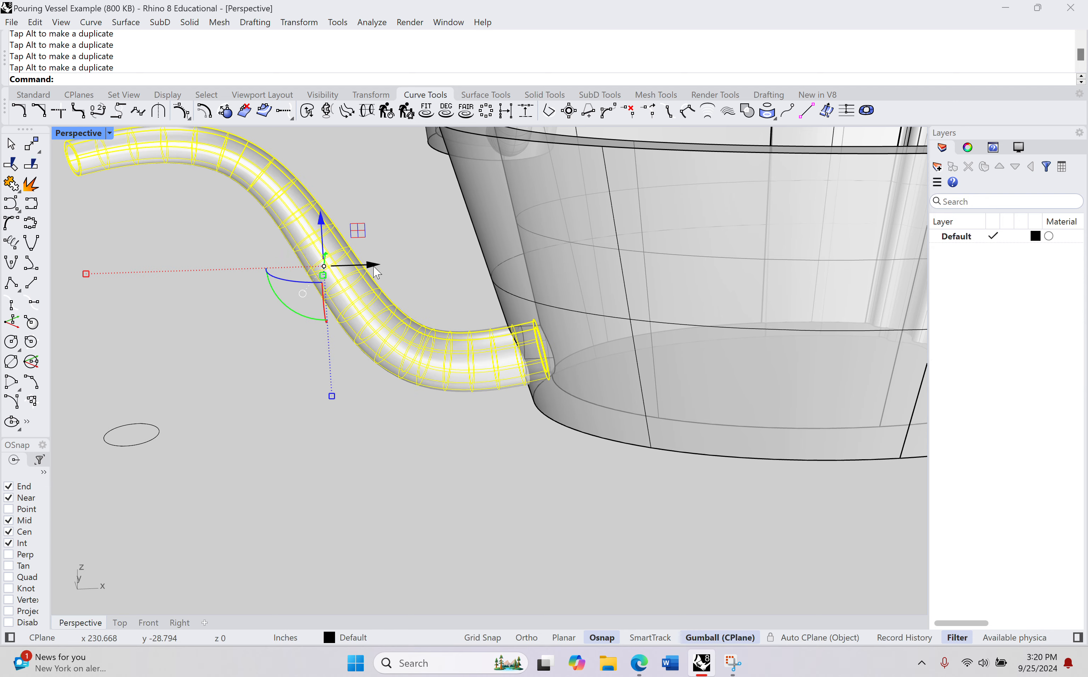
{"action": "left_click_drag", "start_coordinate": [374, 266], "coordinate": [385, 267]}
Step: Fine-tune the spout's height and sideways position to line its wide end up with the opening in the vessel wall
{"action": "right_click_drag", "start_coordinate": [461, 336], "coordinate": [819, 381]}
{"action": "right_click_drag", "start_coordinate": [770, 420], "coordinate": [716, 309]}
{"action": "left_click_drag", "start_coordinate": [715, 204], "coordinate": [715, 196]}
{"action": "left_click_drag", "start_coordinate": [667, 247], "coordinate": [663, 245]}
Step: Switch the perspective viewport to Shaded display from inside the vessel and clear the selection
{"action": "right_click_drag", "start_coordinate": [444, 413], "coordinate": [538, 422]}
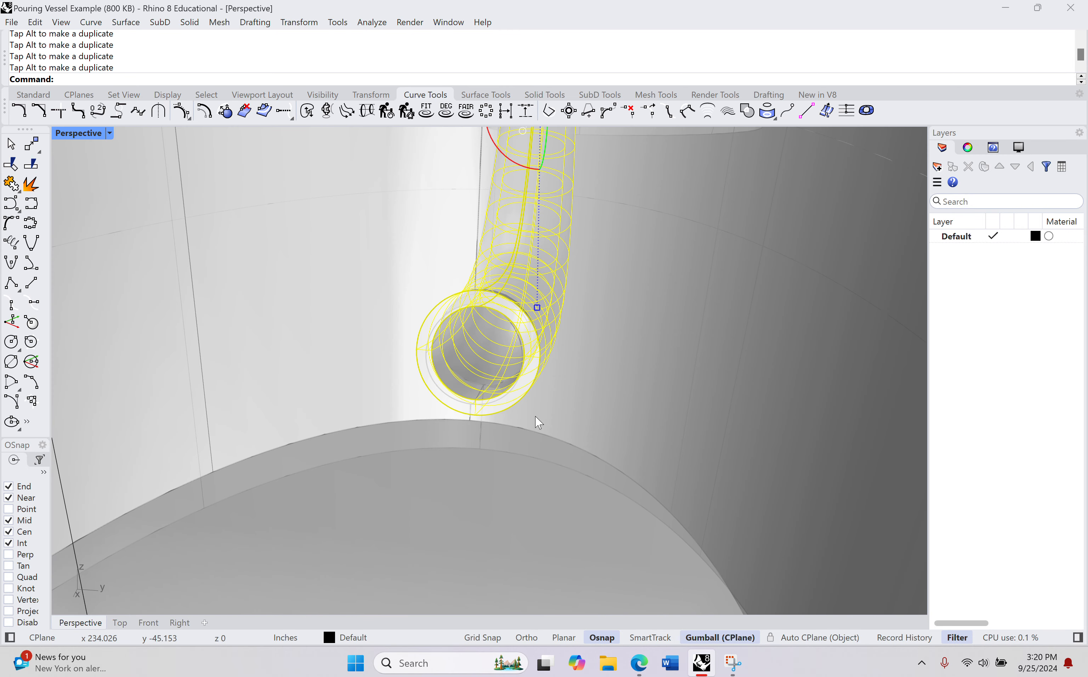
{"action": "left_click", "coordinate": [109, 133]}
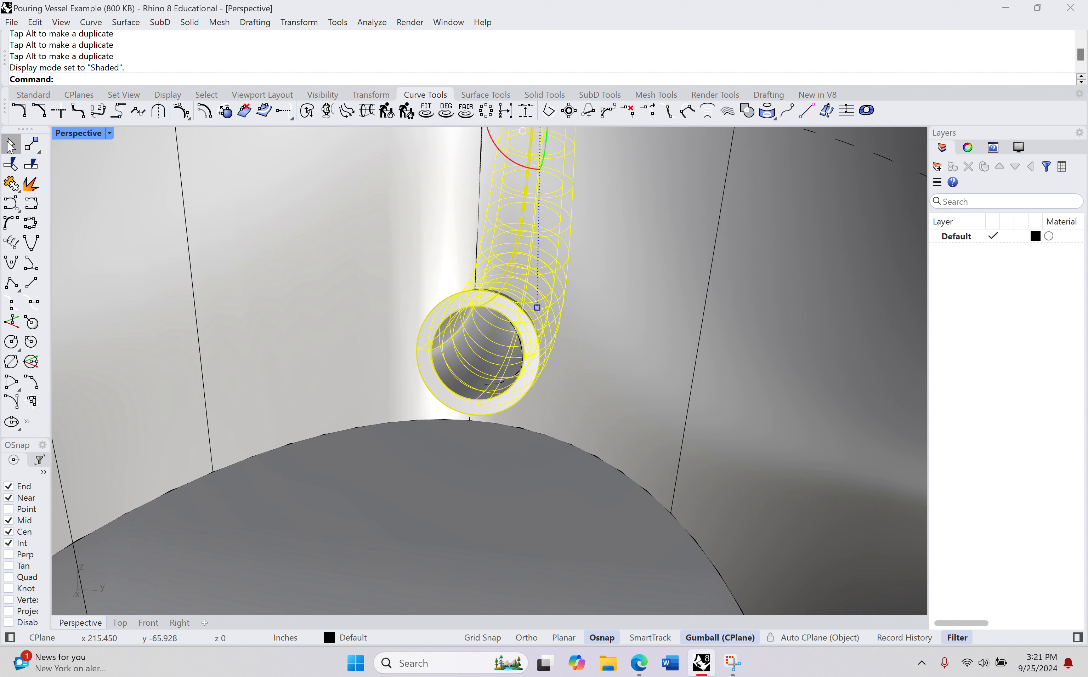
{"action": "left_click", "coordinate": [11, 145]}
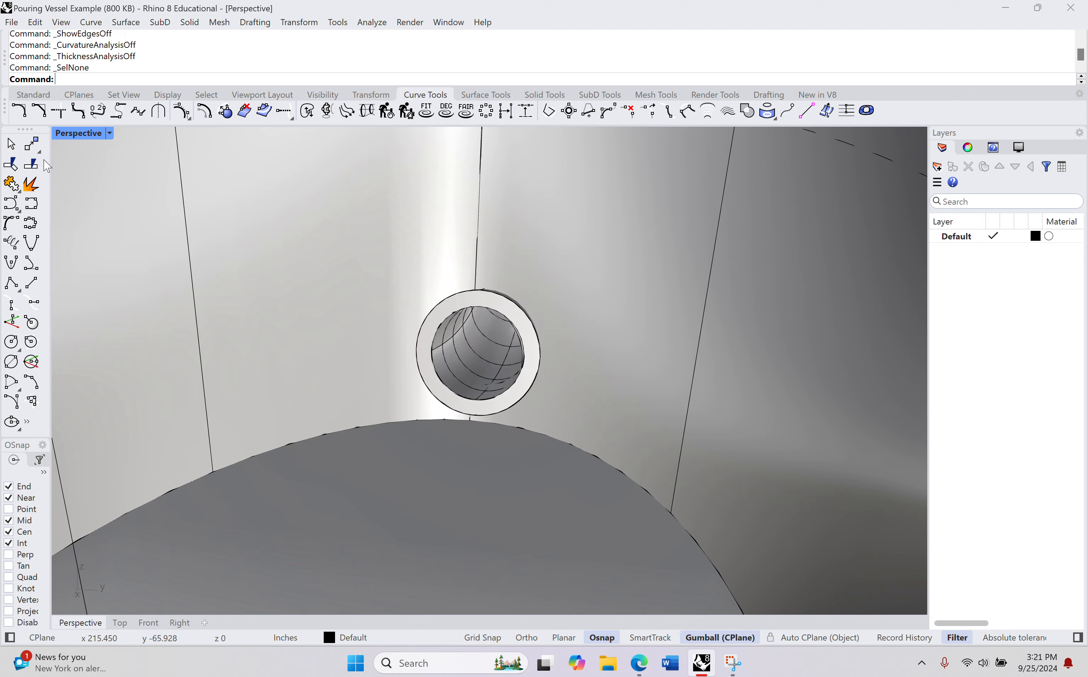
Step: Examine the spout's inner passage from the vessel opening to the tip to check that it is hollow throughout
{"action": "scroll", "coordinate": [438, 376], "scroll_direction": "up", "scroll_amount": 4}
{"action": "right_click_drag", "start_coordinate": [482, 376], "coordinate": [503, 362]}
{"action": "scroll", "coordinate": [575, 262], "scroll_direction": "up", "scroll_amount": 4}
{"action": "scroll", "coordinate": [519, 339], "scroll_direction": "up", "scroll_amount": 3}
{"action": "scroll", "coordinate": [504, 354], "scroll_direction": "up", "scroll_amount": 10}
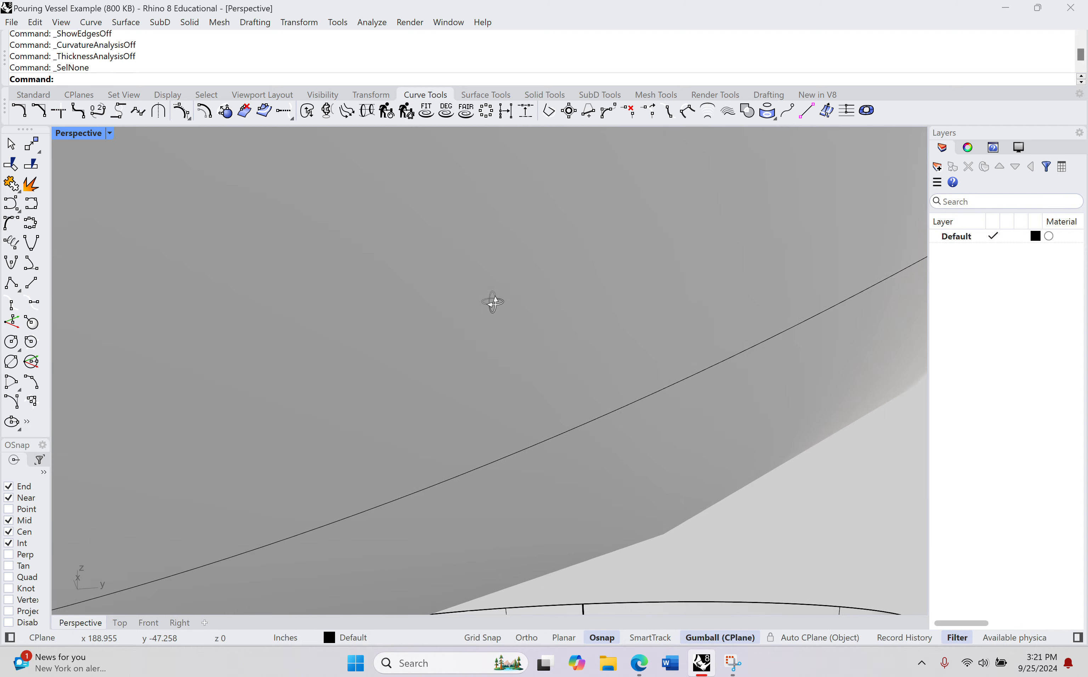
{"action": "right_click_drag", "start_coordinate": [492, 302], "coordinate": [496, 300]}
{"action": "right_click_drag", "start_coordinate": [511, 305], "coordinate": [568, 547], "text": "shift"}
{"action": "right_click_drag", "start_coordinate": [564, 336], "coordinate": [501, 452]}
{"action": "scroll", "coordinate": [477, 334], "scroll_direction": "up", "scroll_amount": 2}
{"action": "scroll", "coordinate": [492, 357], "scroll_direction": "up", "scroll_amount": 5}
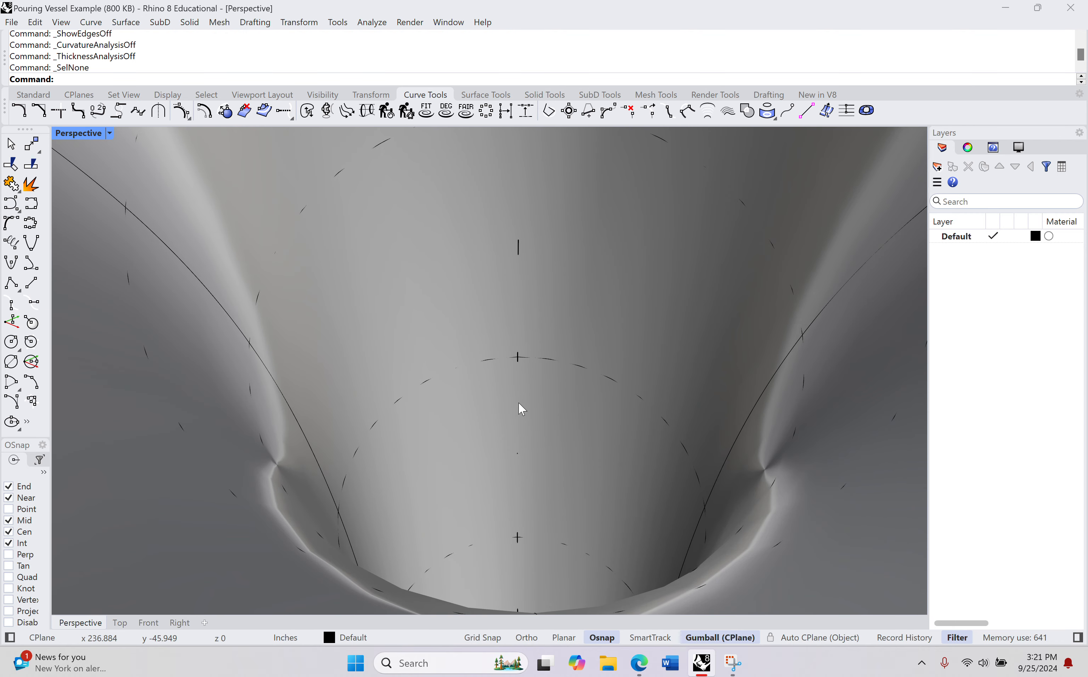
{"action": "right_click_drag", "start_coordinate": [519, 405], "coordinate": [445, 405]}
{"action": "scroll", "coordinate": [530, 484], "scroll_direction": "down", "scroll_amount": 5}
{"action": "scroll", "coordinate": [517, 363], "scroll_direction": "up", "scroll_amount": 6}
{"action": "scroll", "coordinate": [478, 500], "scroll_direction": "up", "scroll_amount": 1}
{"action": "scroll", "coordinate": [476, 500], "scroll_direction": "down", "scroll_amount": 6}
{"action": "scroll", "coordinate": [492, 476], "scroll_direction": "up", "scroll_amount": 3}
{"action": "scroll", "coordinate": [613, 490], "scroll_direction": "down", "scroll_amount": 2}
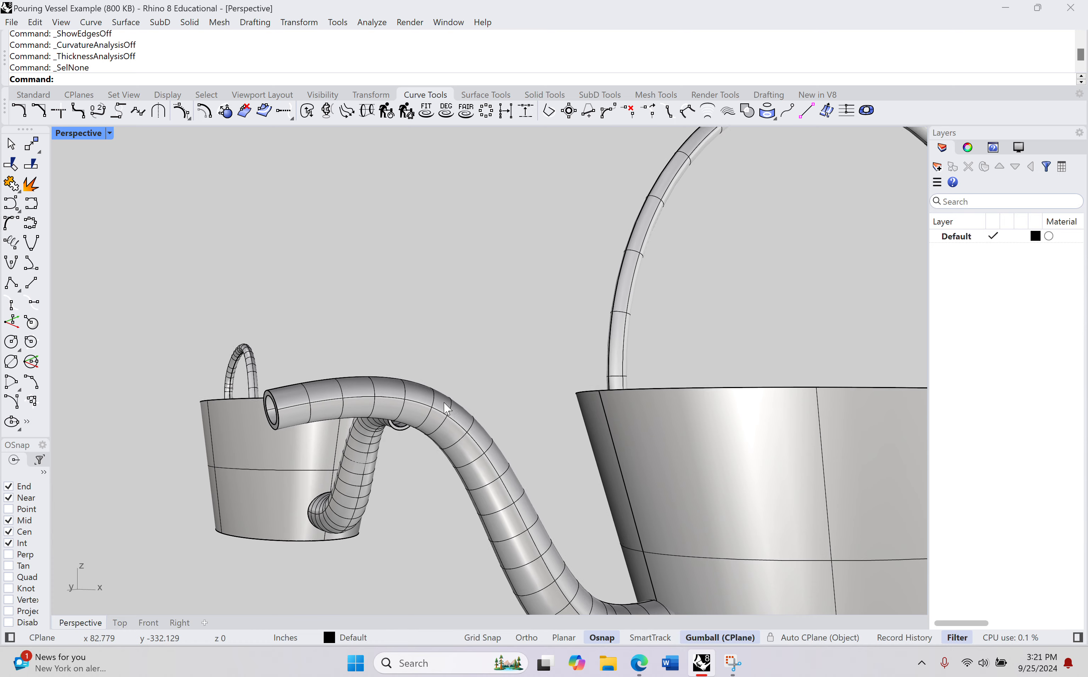
Step: Join the spout and the handled vessel into one solid using the Union result of Boolean2Objects
{"action": "scroll", "coordinate": [444, 406], "scroll_direction": "down", "scroll_amount": 4}
{"action": "right_click_drag", "start_coordinate": [515, 409], "coordinate": [521, 501]}
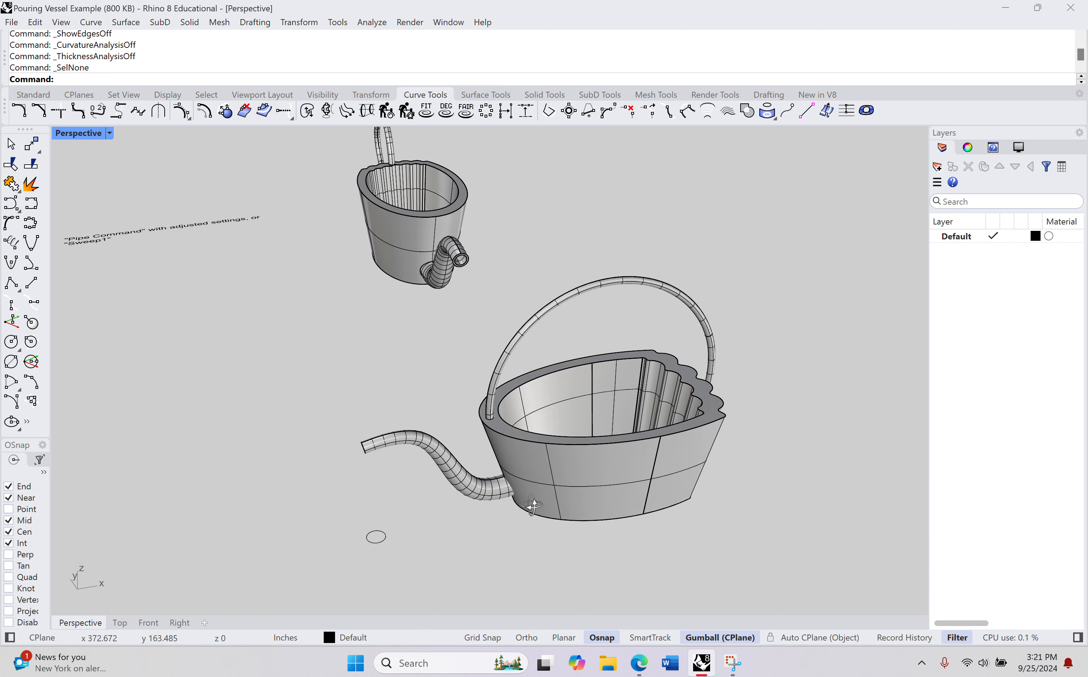
{"action": "type", "text": "Boolean2Objects"}
{"action": "key", "text": "Return"}
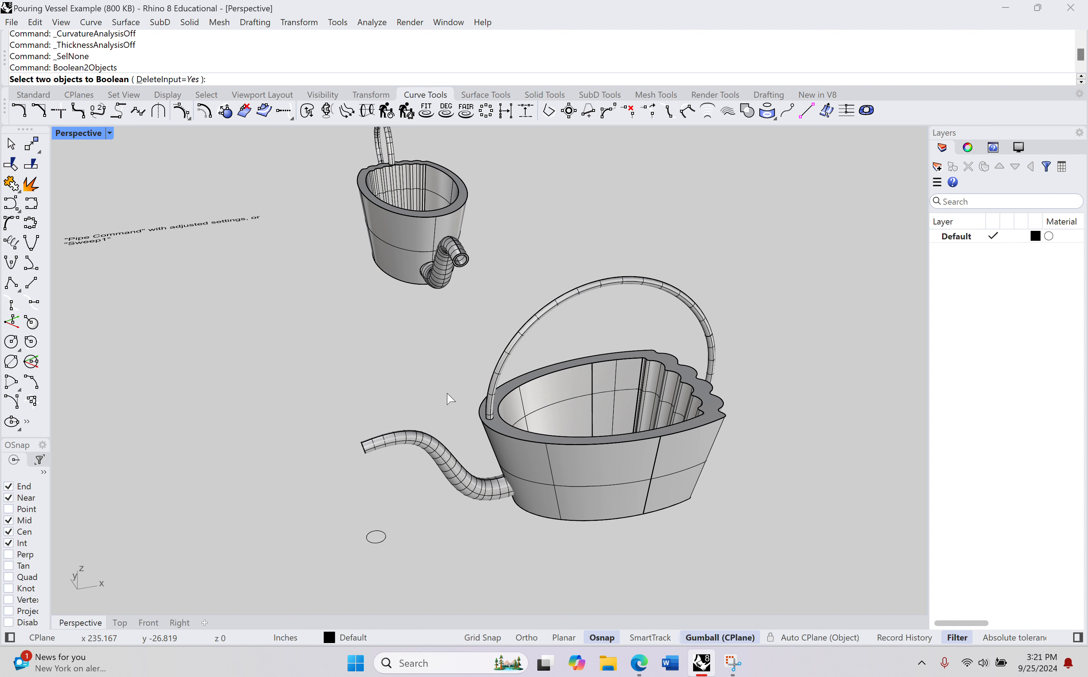
{"action": "left_click", "coordinate": [393, 443]}
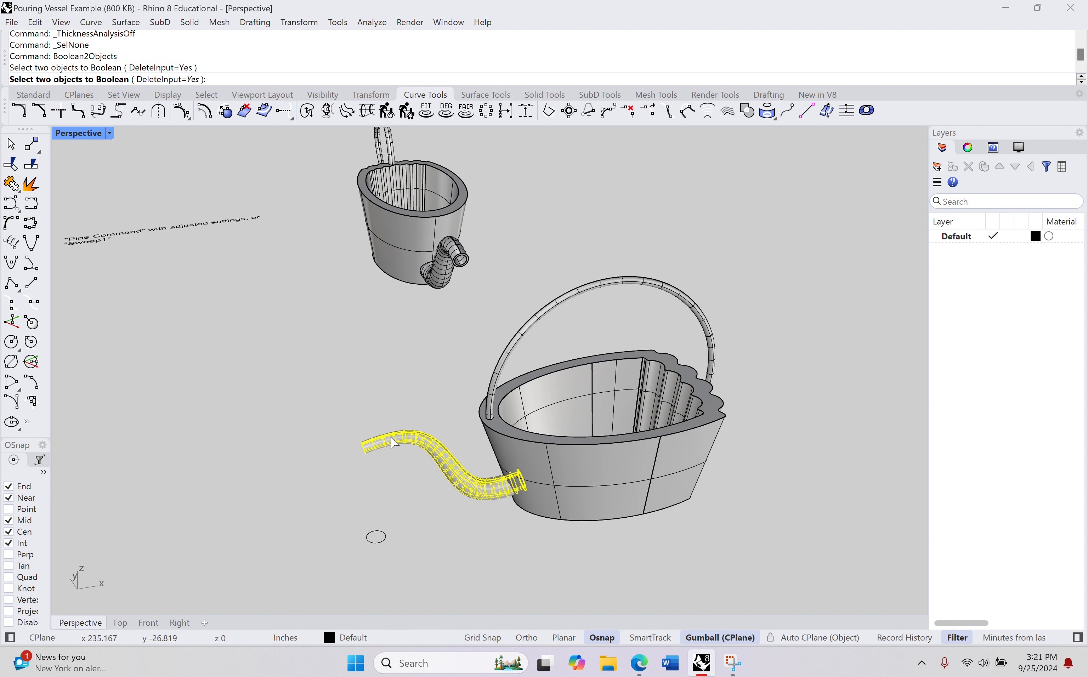
{"action": "left_click", "coordinate": [534, 411]}
{"action": "key", "text": "Return"}
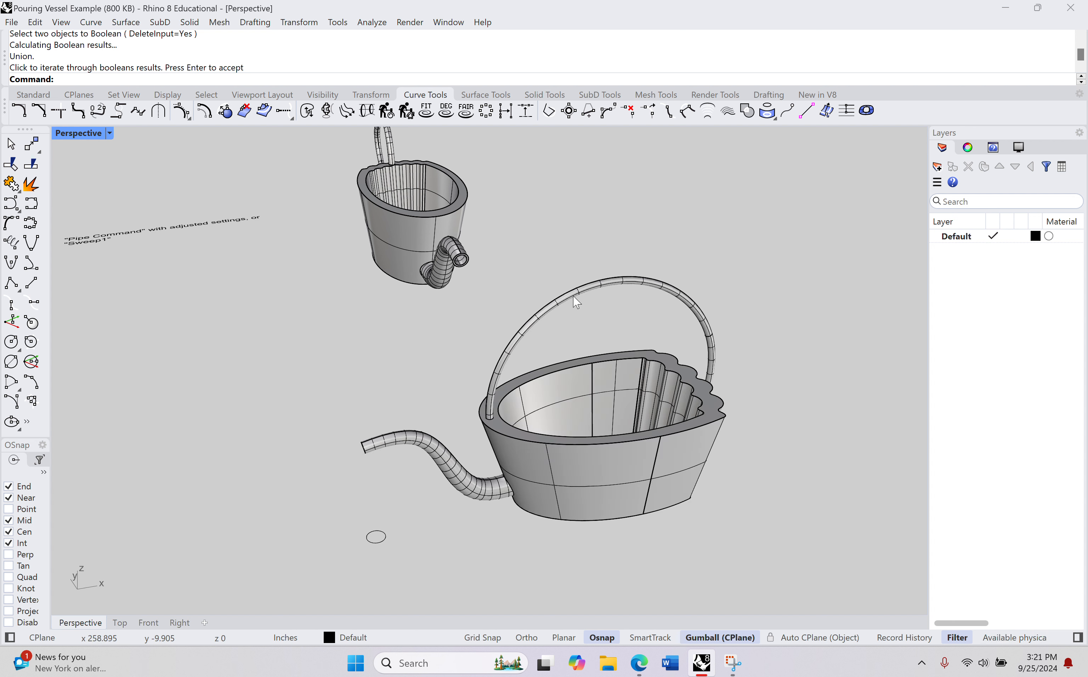
Step: Examine the joined watering can from several sides, including its handle, fluted end and the spout opening inside
{"action": "left_click", "coordinate": [696, 309]}
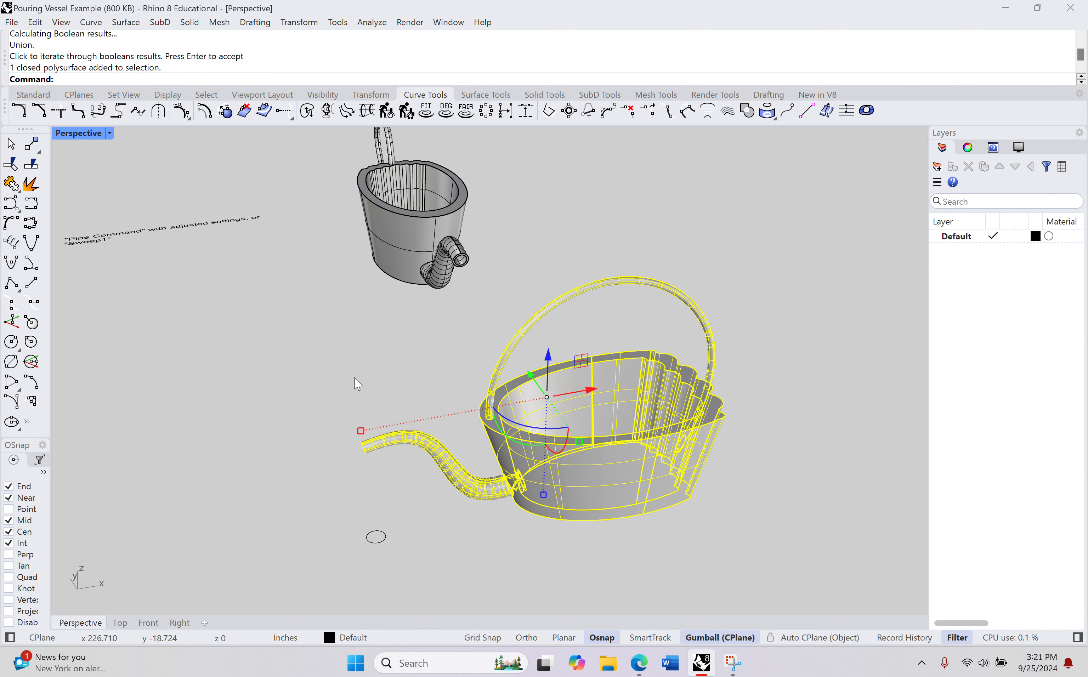
{"action": "scroll", "coordinate": [528, 521], "scroll_direction": "up", "scroll_amount": 3}
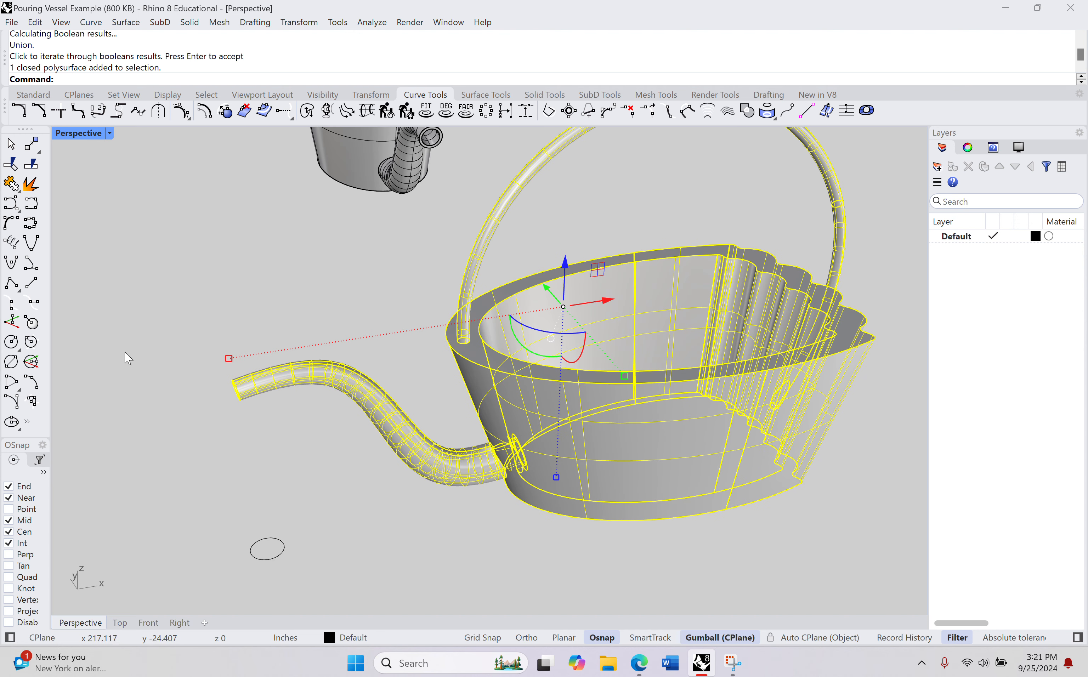
{"action": "scroll", "coordinate": [498, 456], "scroll_direction": "down", "scroll_amount": 2}
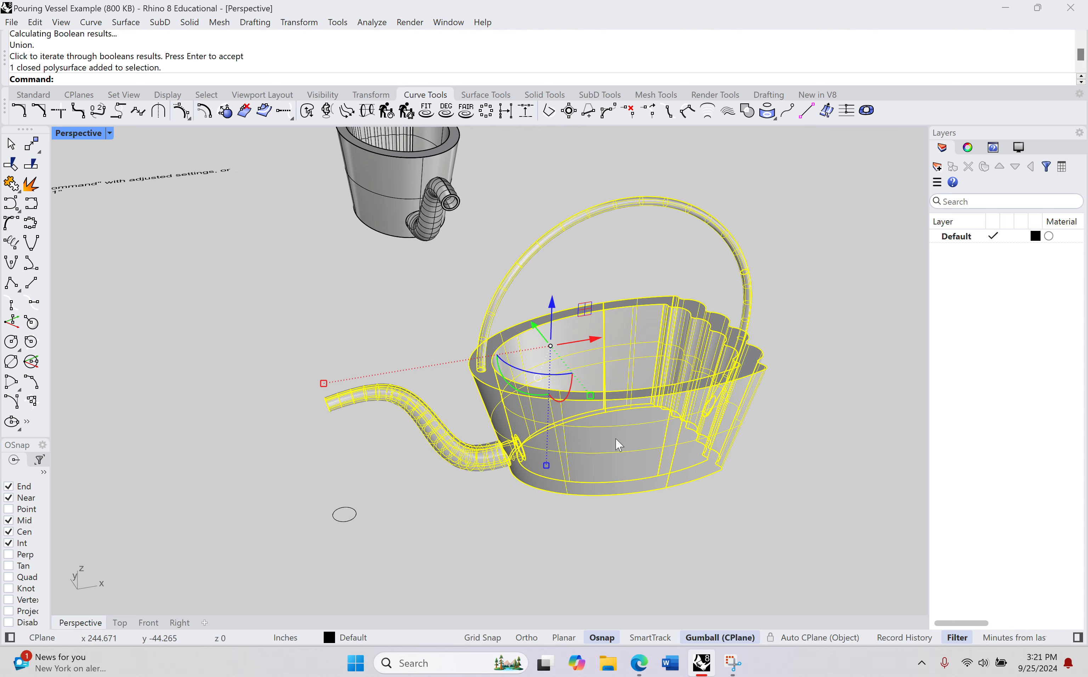
{"action": "right_click_drag", "start_coordinate": [651, 461], "coordinate": [530, 367]}
{"action": "key", "text": "Escape"}
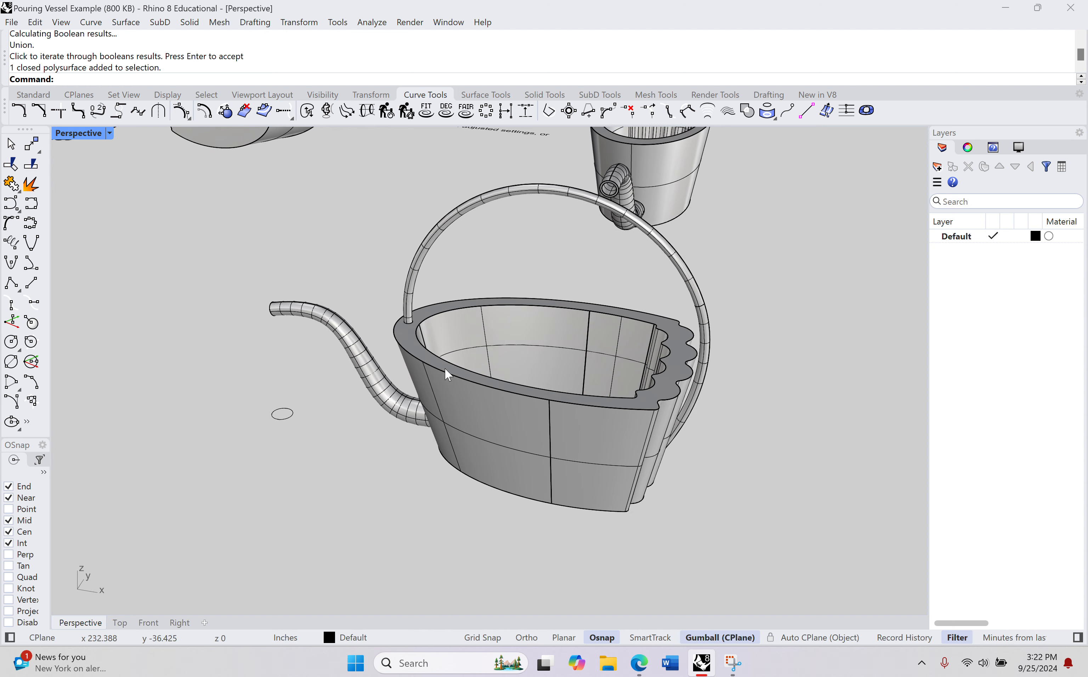
{"action": "right_click_drag", "start_coordinate": [614, 264], "coordinate": [533, 366], "text": "shift"}
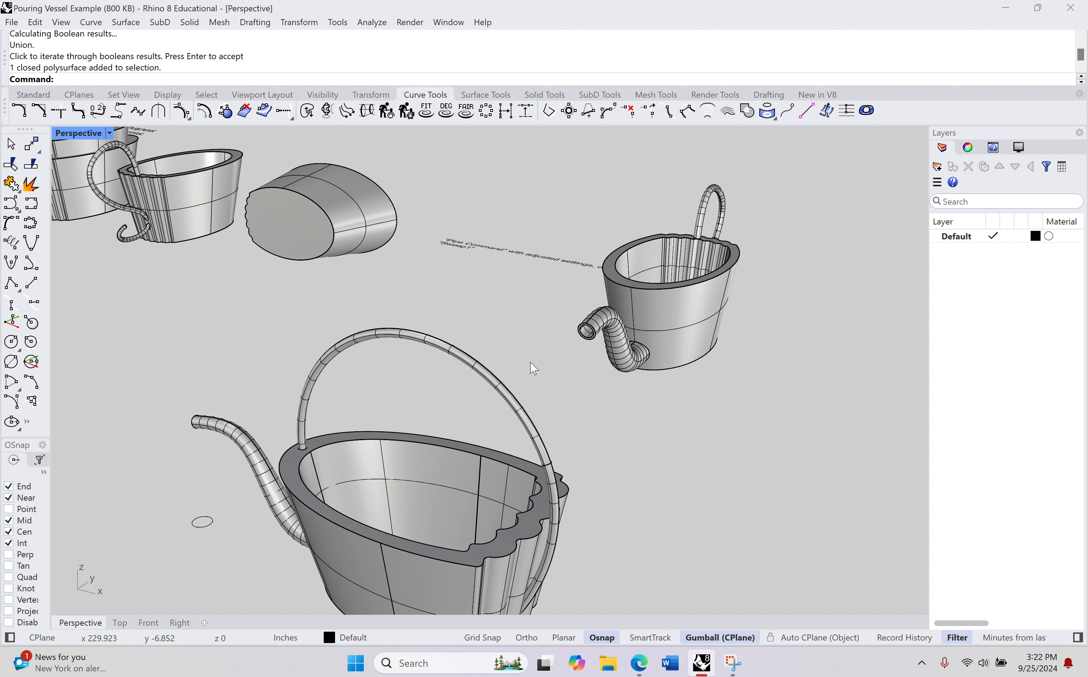
{"action": "right_click_drag", "start_coordinate": [533, 416], "coordinate": [593, 305], "text": "shift"}
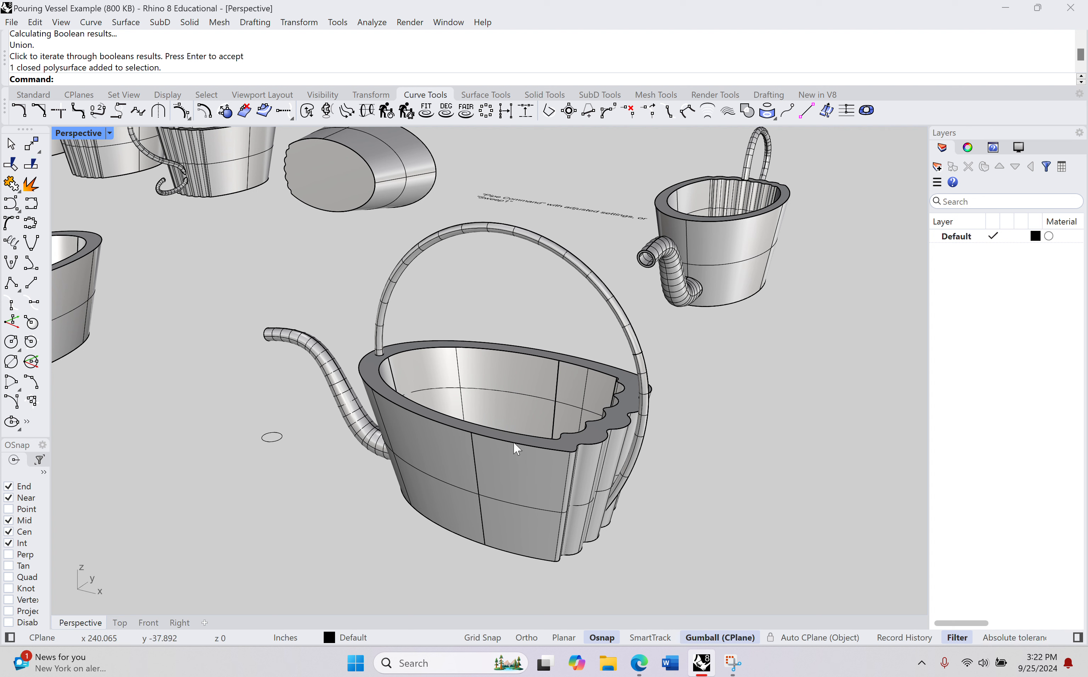
{"action": "right_click_drag", "start_coordinate": [517, 449], "coordinate": [449, 352]}
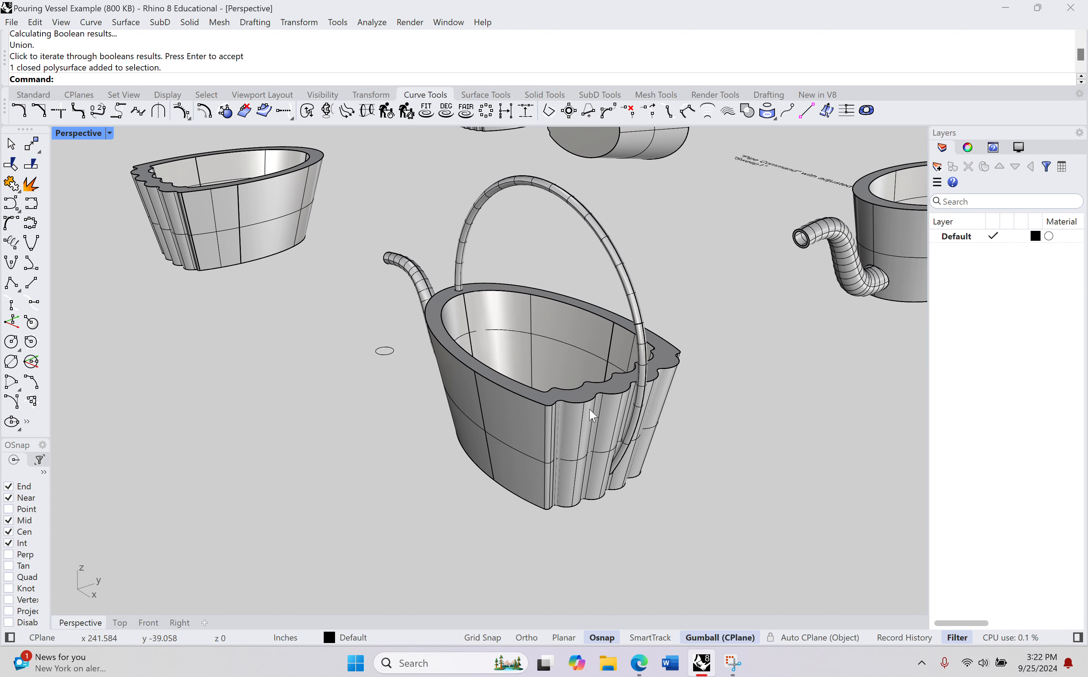
{"action": "right_click_drag", "start_coordinate": [590, 410], "coordinate": [590, 395]}
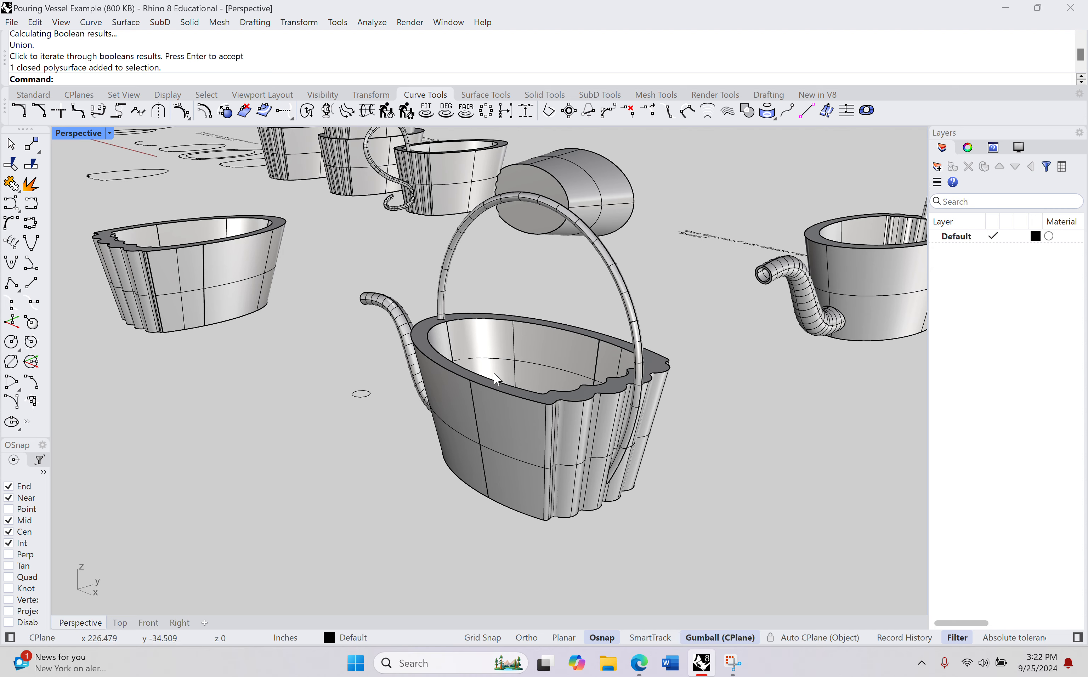
{"action": "right_click_drag", "start_coordinate": [496, 379], "coordinate": [502, 427]}
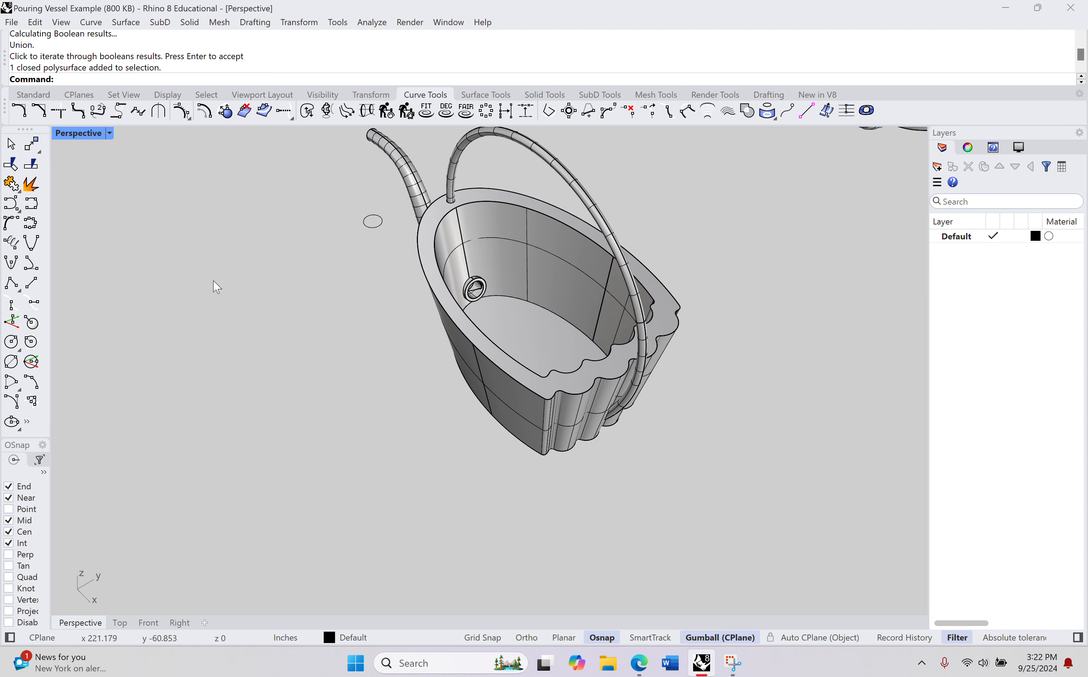
Step: Place the text "CT" in Arial at a height of 1.000 in beside the watering can's fluted end in the Top view
{"action": "left_click", "coordinate": [118, 623]}
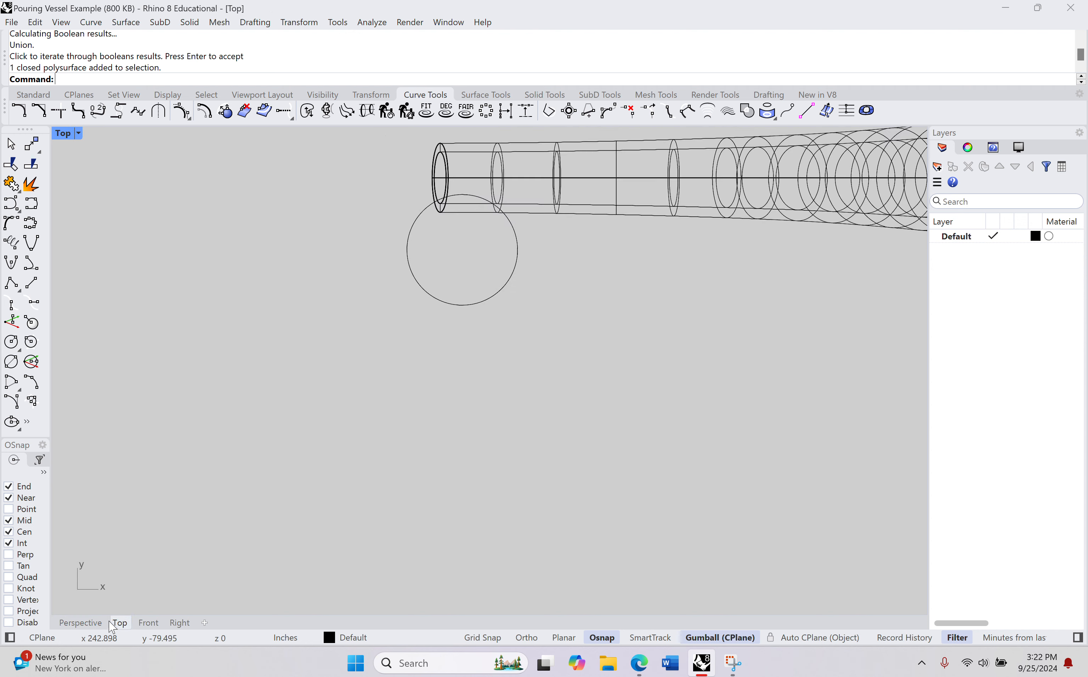
{"action": "scroll", "coordinate": [368, 348], "scroll_direction": "down", "scroll_amount": 5}
{"action": "right_click_drag", "start_coordinate": [461, 333], "coordinate": [361, 291]}
{"action": "scroll", "coordinate": [357, 286], "scroll_direction": "down", "scroll_amount": 12}
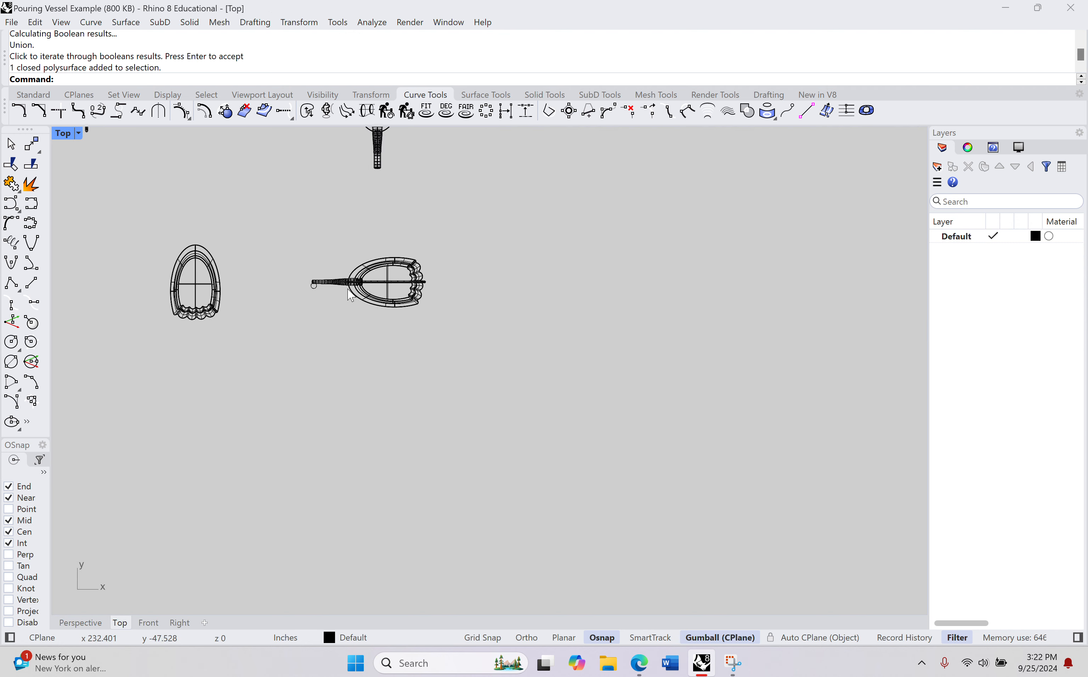
{"action": "scroll", "coordinate": [357, 283], "scroll_direction": "up", "scroll_amount": 12}
{"action": "right_click_drag", "start_coordinate": [452, 257], "coordinate": [235, 292]}
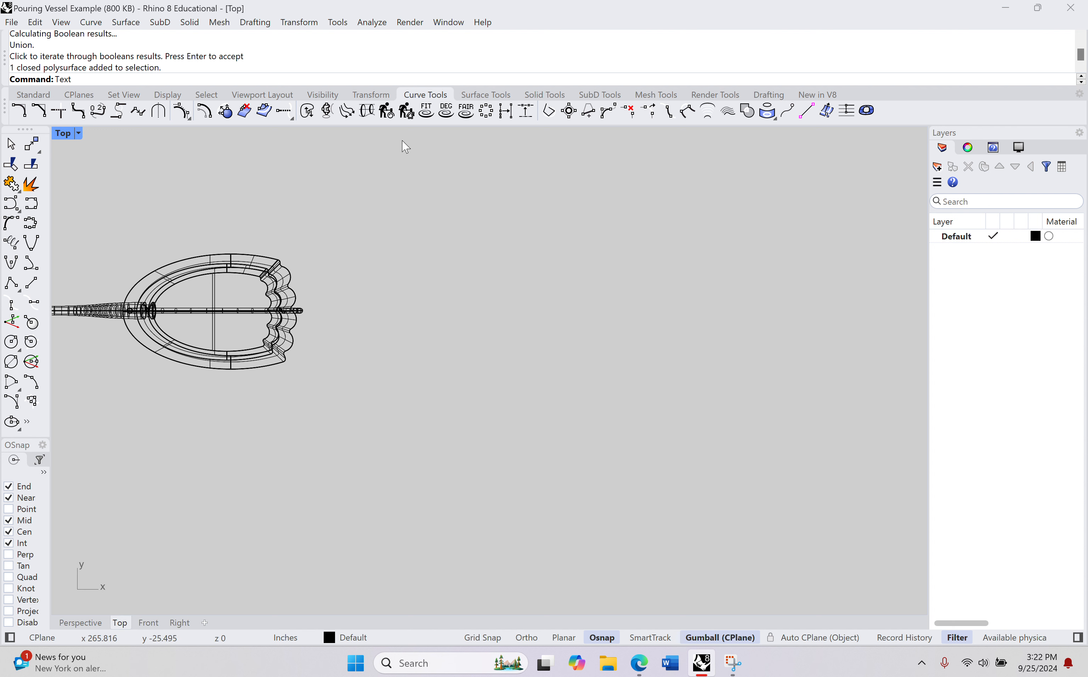
{"action": "key", "text": "Return"}
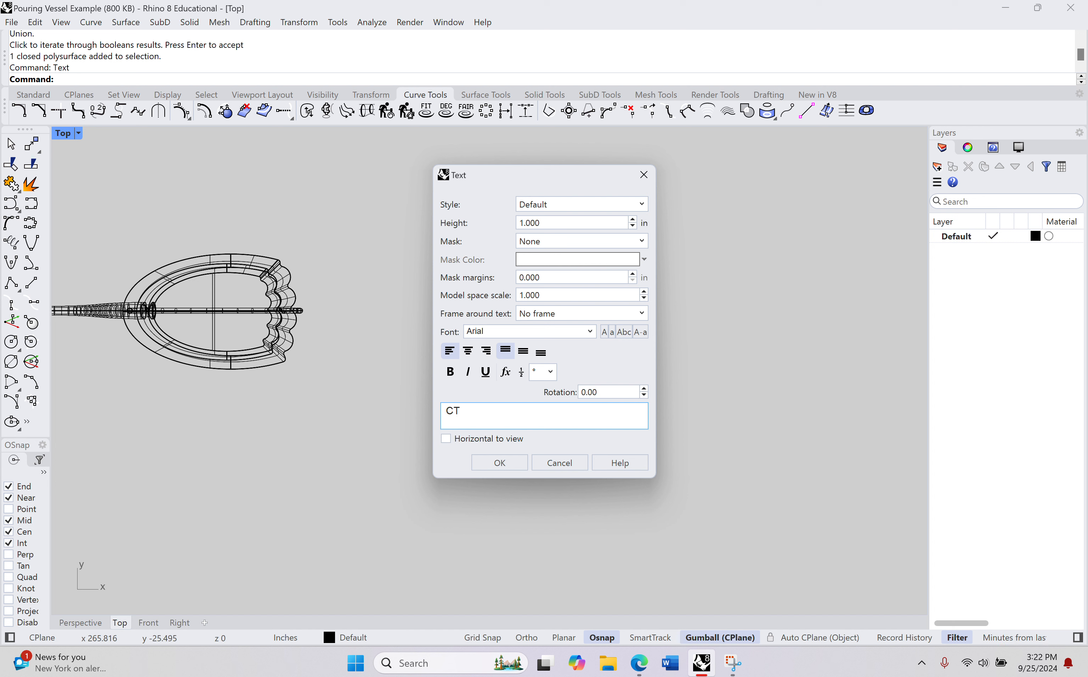
{"action": "key", "text": "Return"}
{"action": "left_click", "coordinate": [519, 465]}
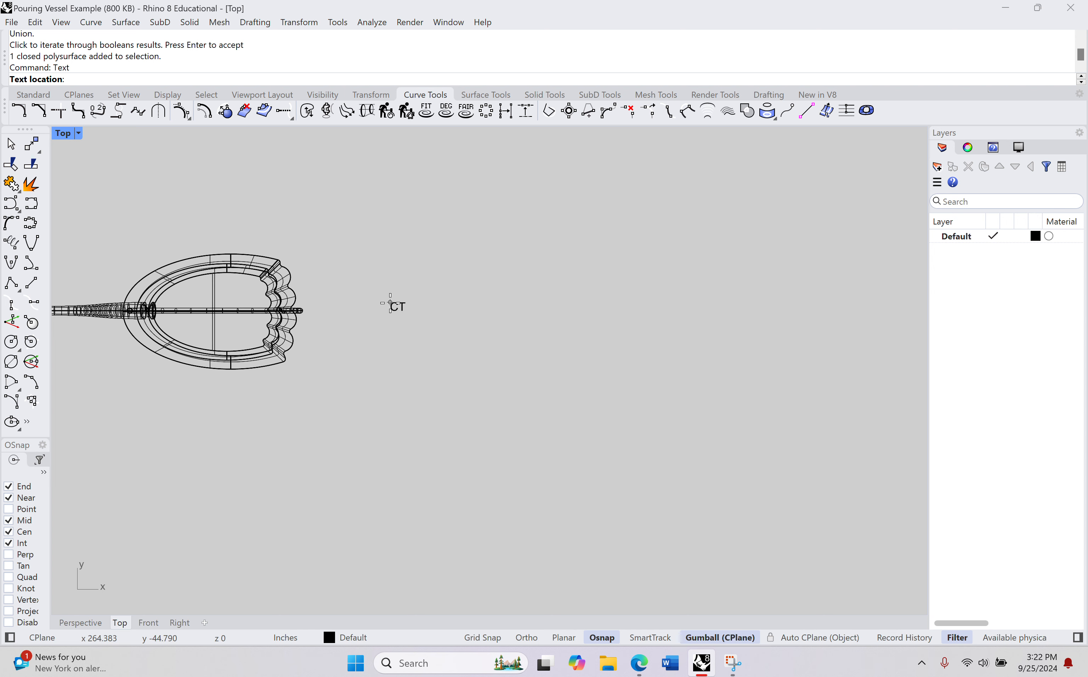
{"action": "left_click", "coordinate": [403, 319]}
Step: Browse the fonts available for new text in the text settings
{"action": "scroll", "coordinate": [355, 338], "scroll_direction": "up", "scroll_amount": 5}
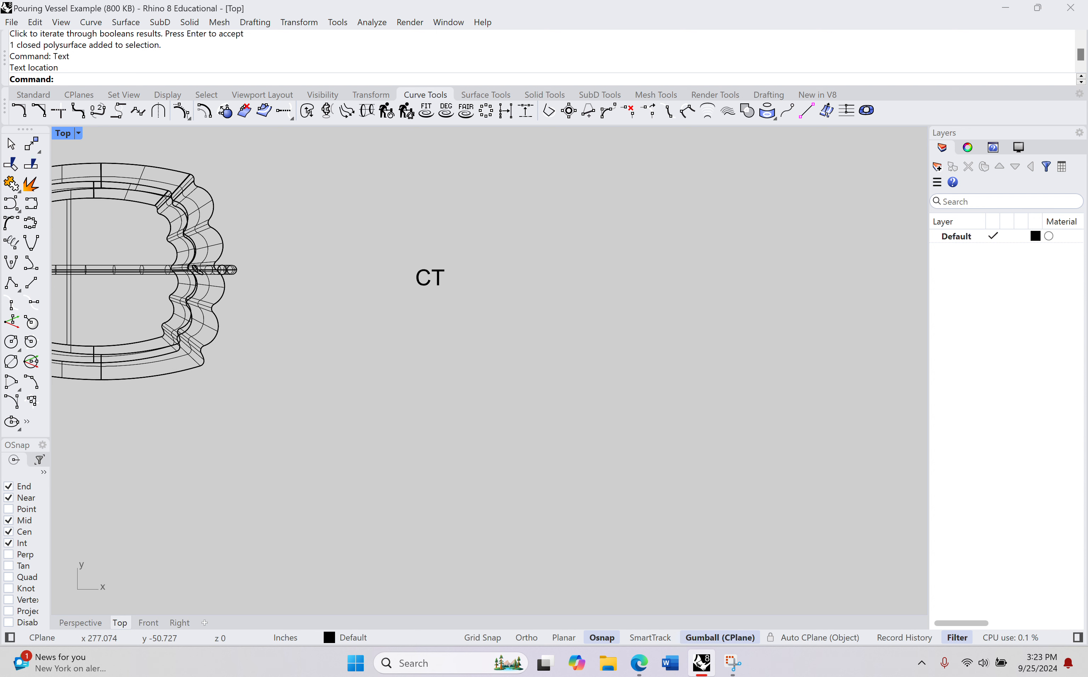
{"action": "key", "text": "Return"}
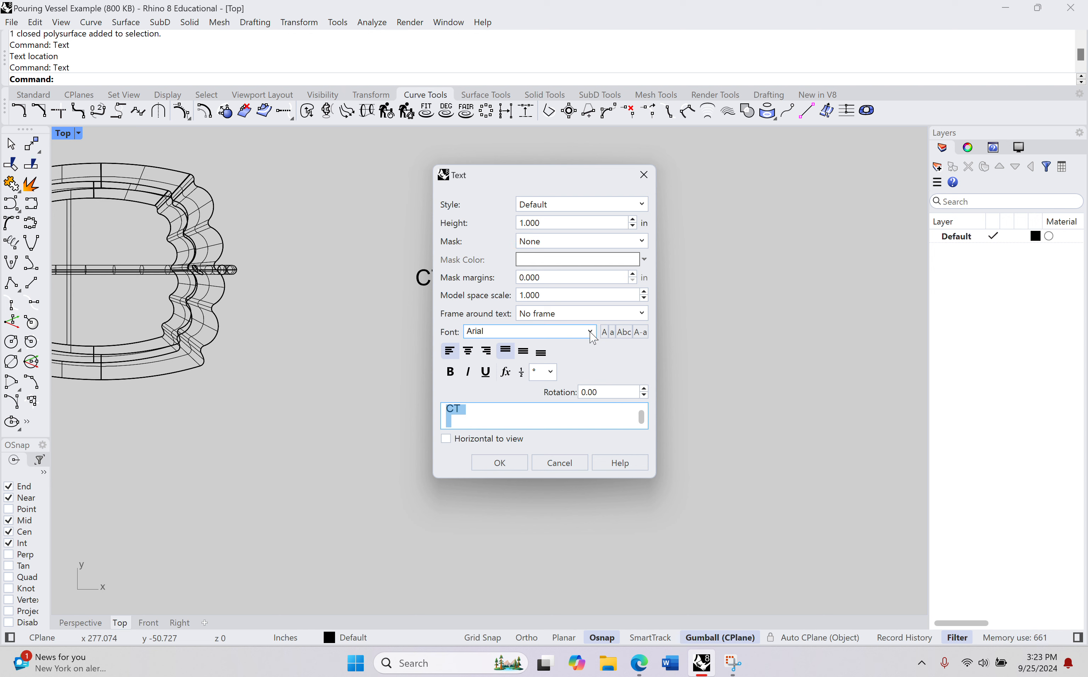
{"action": "left_click", "coordinate": [483, 335]}
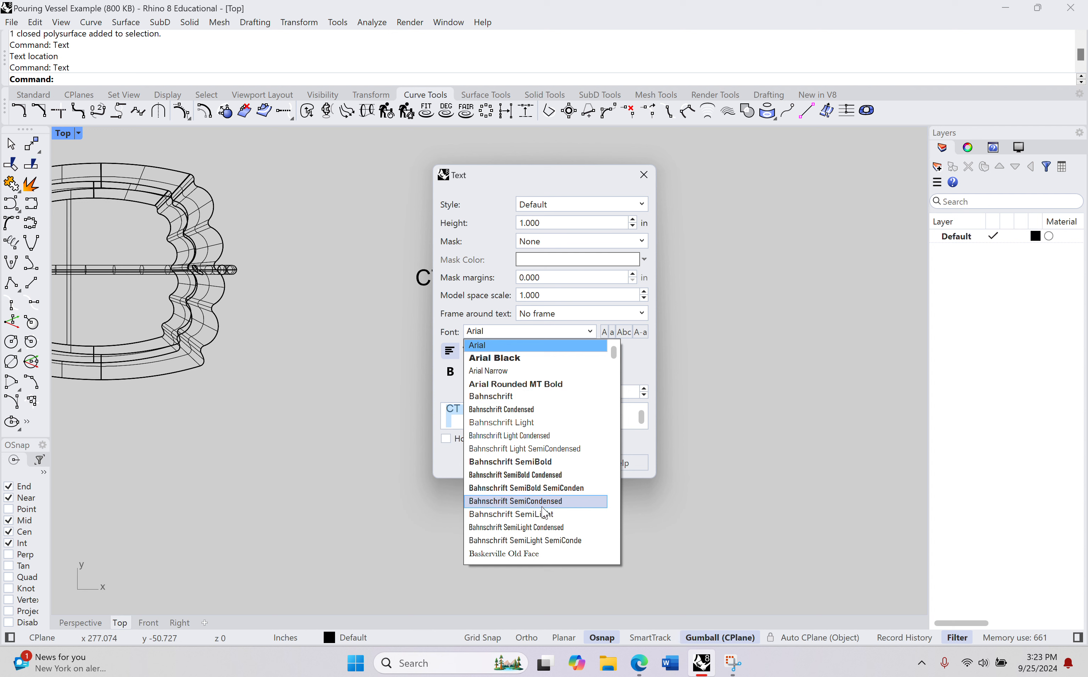
{"action": "left_click", "coordinate": [737, 469]}
{"action": "left_click", "coordinate": [499, 463]}
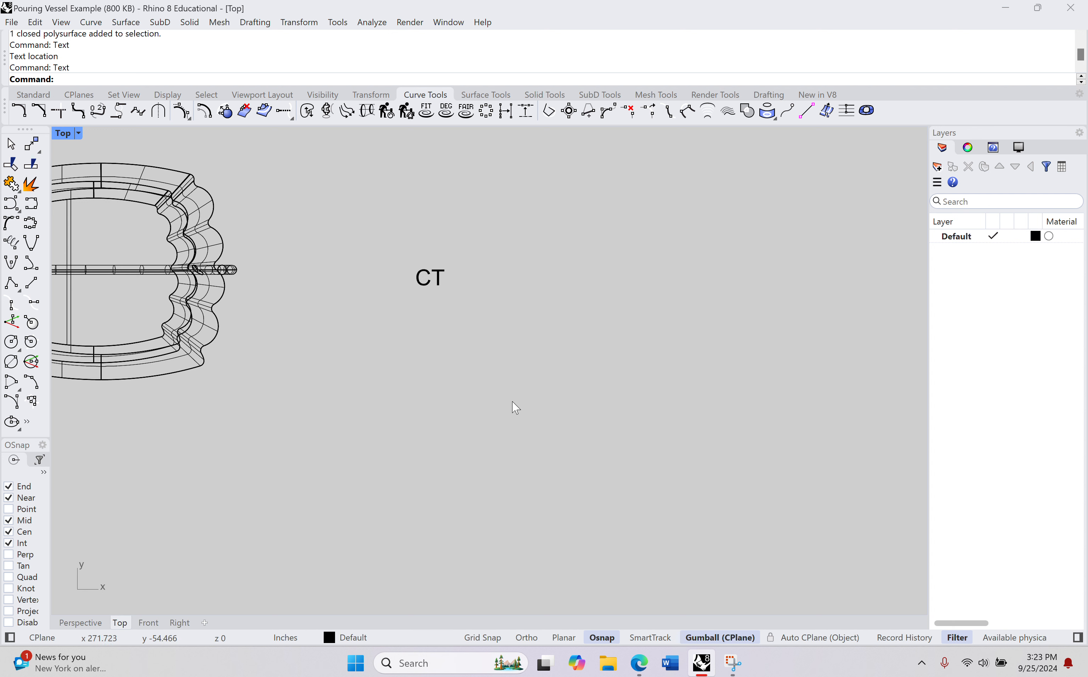
{"action": "left_click_drag", "start_coordinate": [388, 257], "coordinate": [512, 339]}
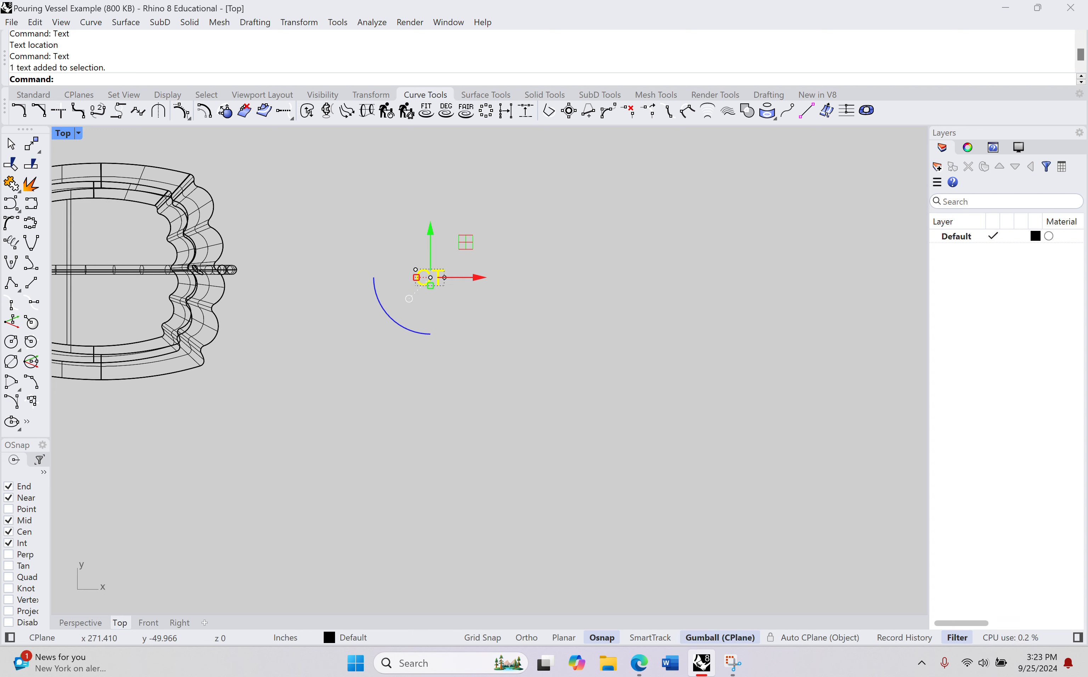
{"action": "type", "text": "Scle"}
{"action": "key", "text": "Return"}
{"action": "left_click", "coordinate": [553, 350]}
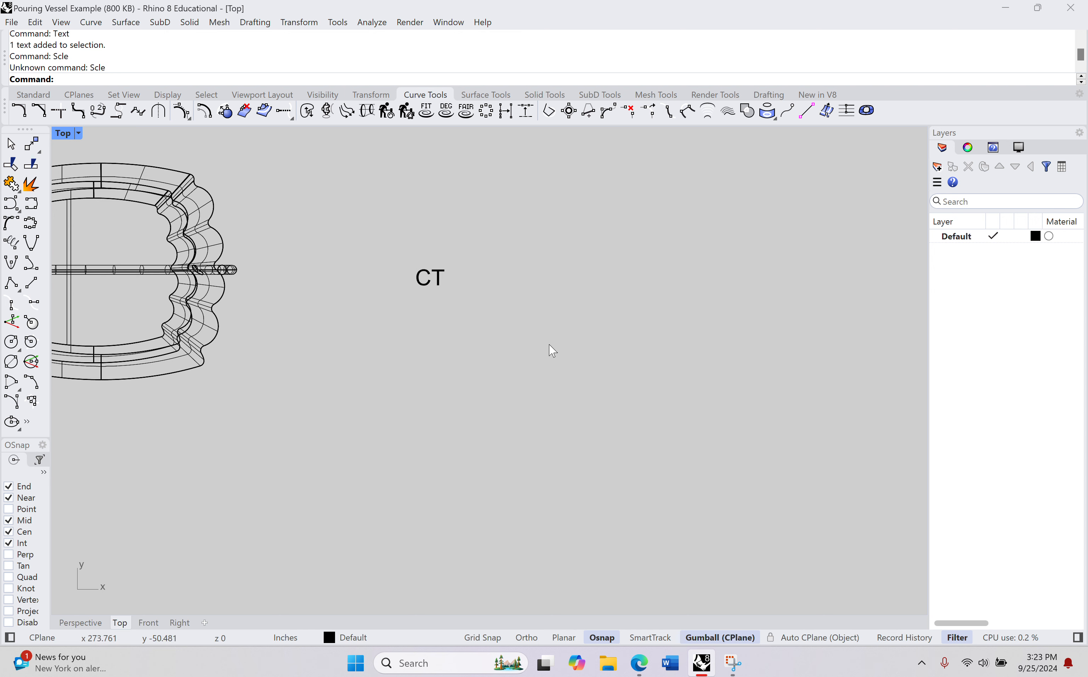
{"action": "left_click_drag", "start_coordinate": [376, 250], "coordinate": [451, 302]}
{"action": "left_click", "coordinate": [457, 483]}
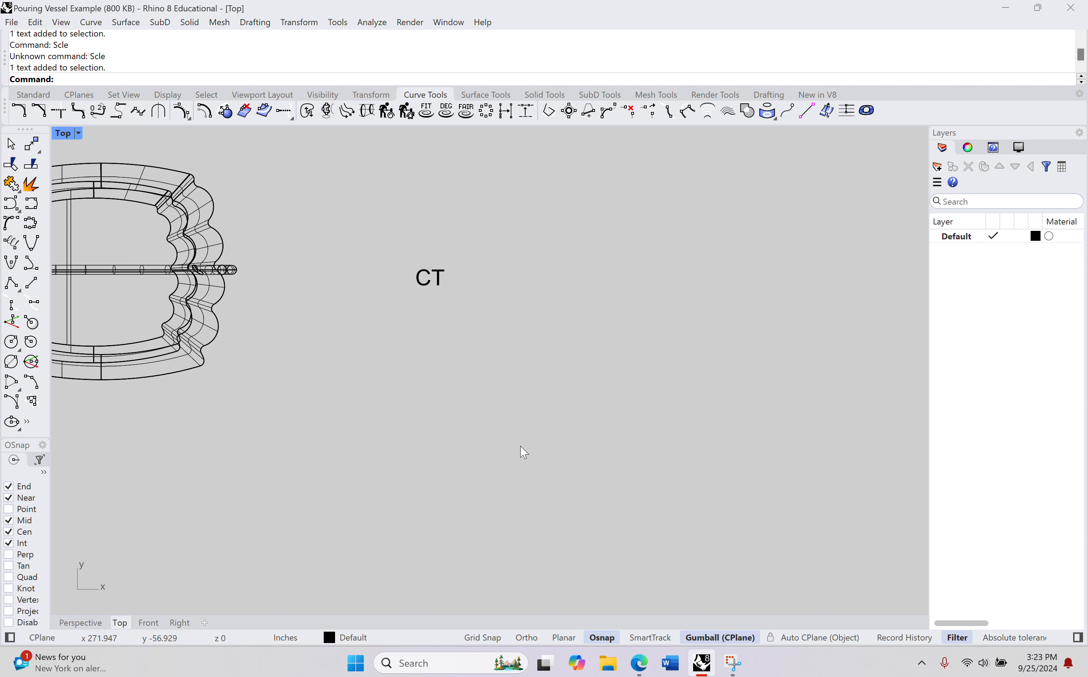
{"action": "double_click", "coordinate": [398, 292]}
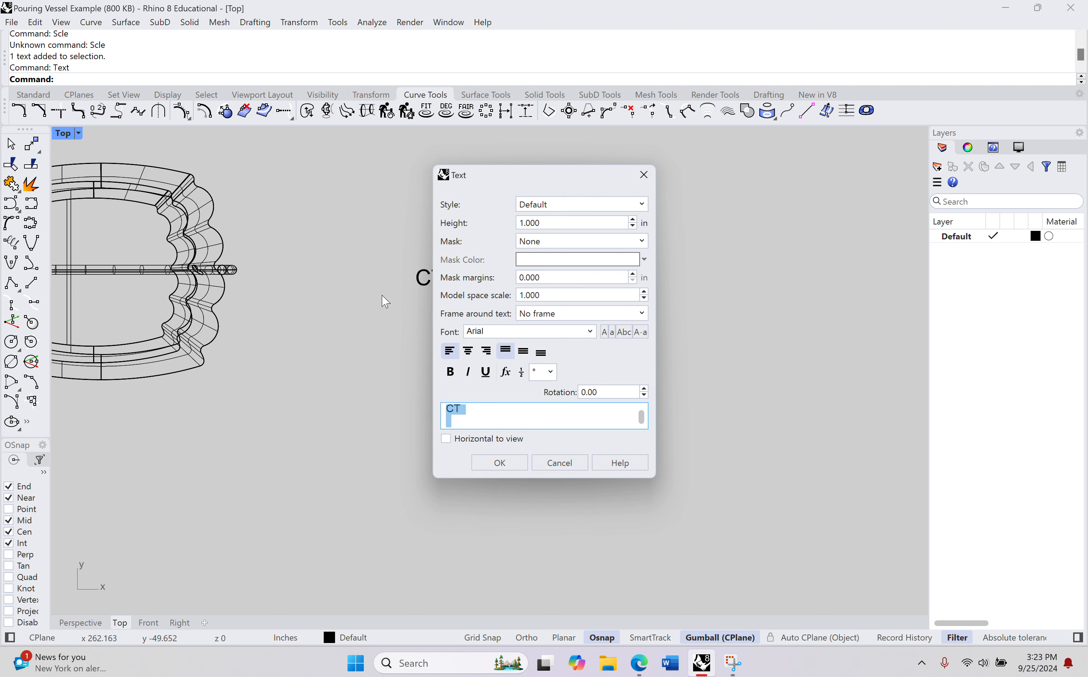
{"action": "left_click", "coordinate": [560, 463]}
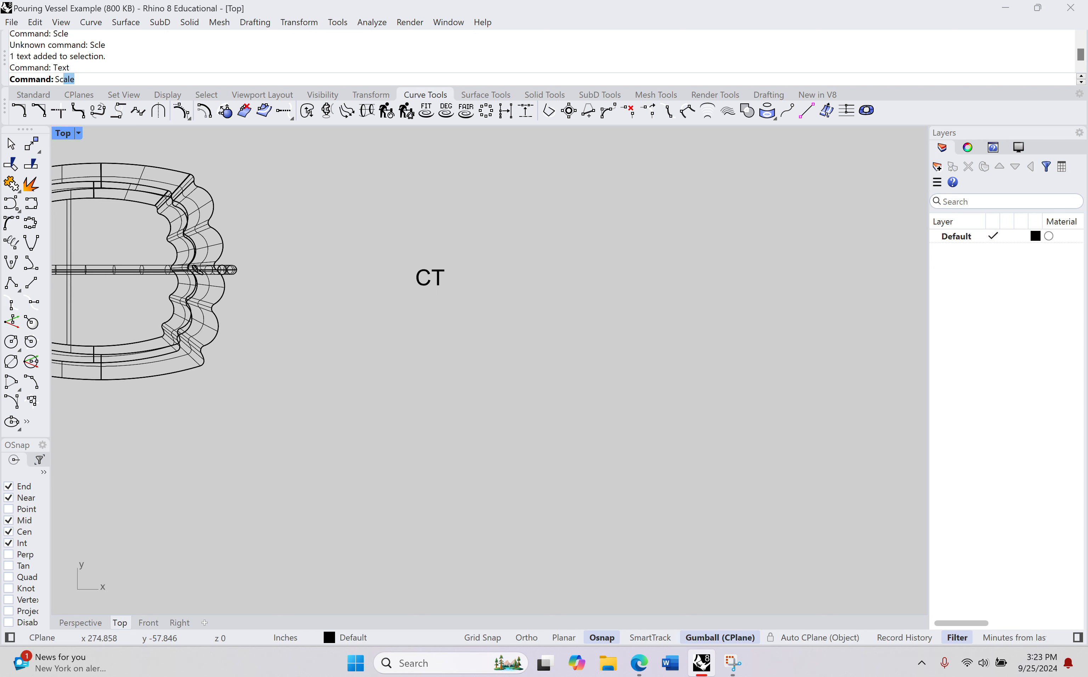
Step: Scale the CT text up to roughly twice its size in the Top view using a base point and two reference points
{"action": "type", "text": "Sc"}
{"action": "key", "text": "Return"}
{"action": "left_click_drag", "start_coordinate": [393, 255], "coordinate": [450, 294]}
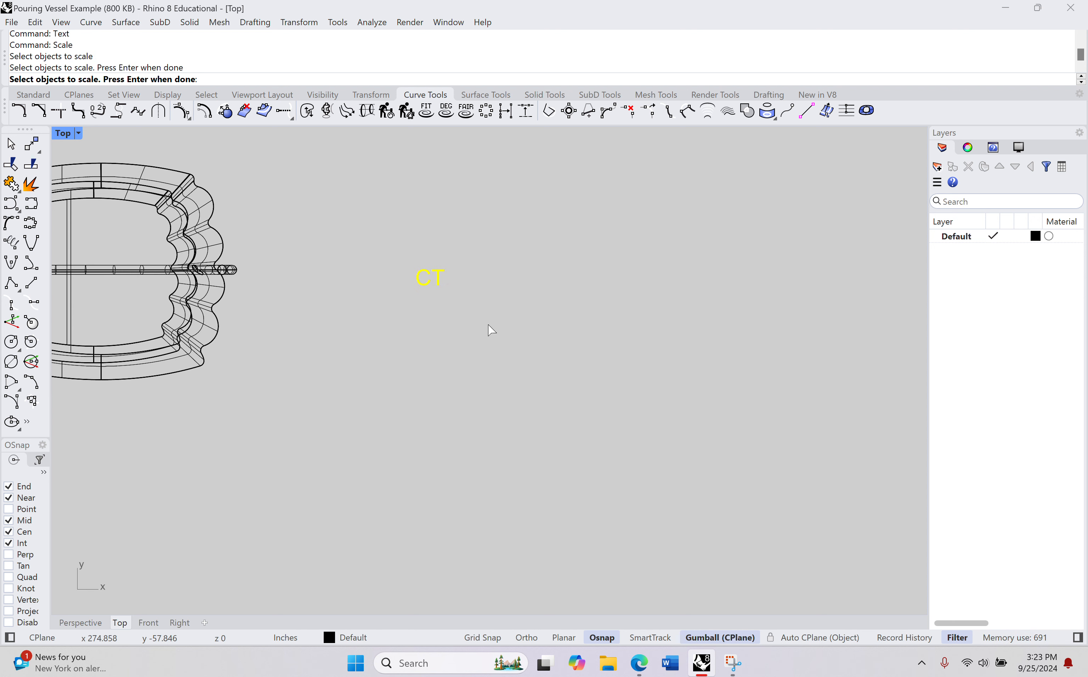
{"action": "key", "text": "Return"}
{"action": "left_click", "coordinate": [448, 366]}
{"action": "left_click", "coordinate": [521, 348]}
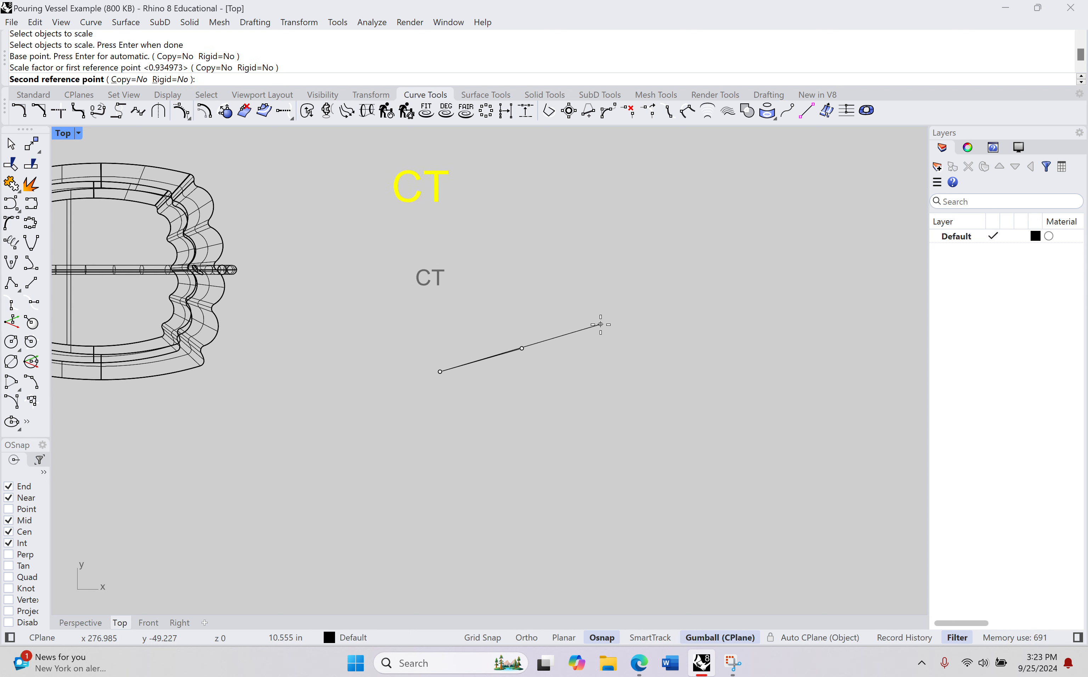
{"action": "left_click", "coordinate": [622, 317]}
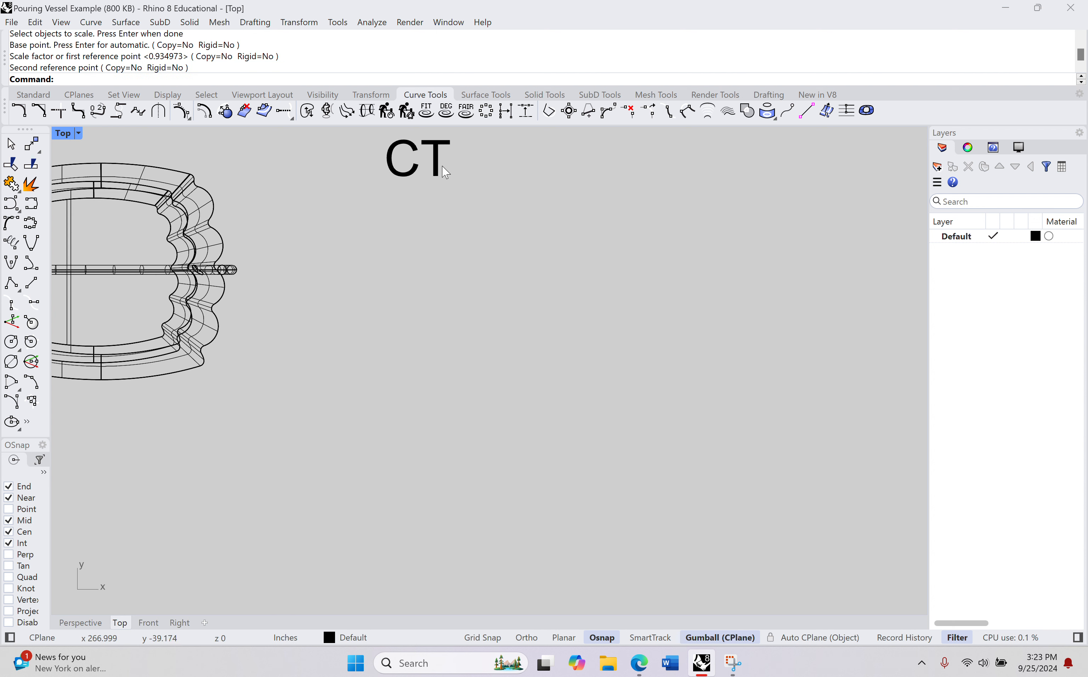
Step: Move the enlarged CT text back beside the fluted end, level with the watering can's centre line
{"action": "right_click_drag", "start_coordinate": [442, 166], "coordinate": [446, 193]}
{"action": "left_click_drag", "start_coordinate": [463, 179], "coordinate": [357, 204]}
{"action": "left_click_drag", "start_coordinate": [422, 134], "coordinate": [423, 254]}
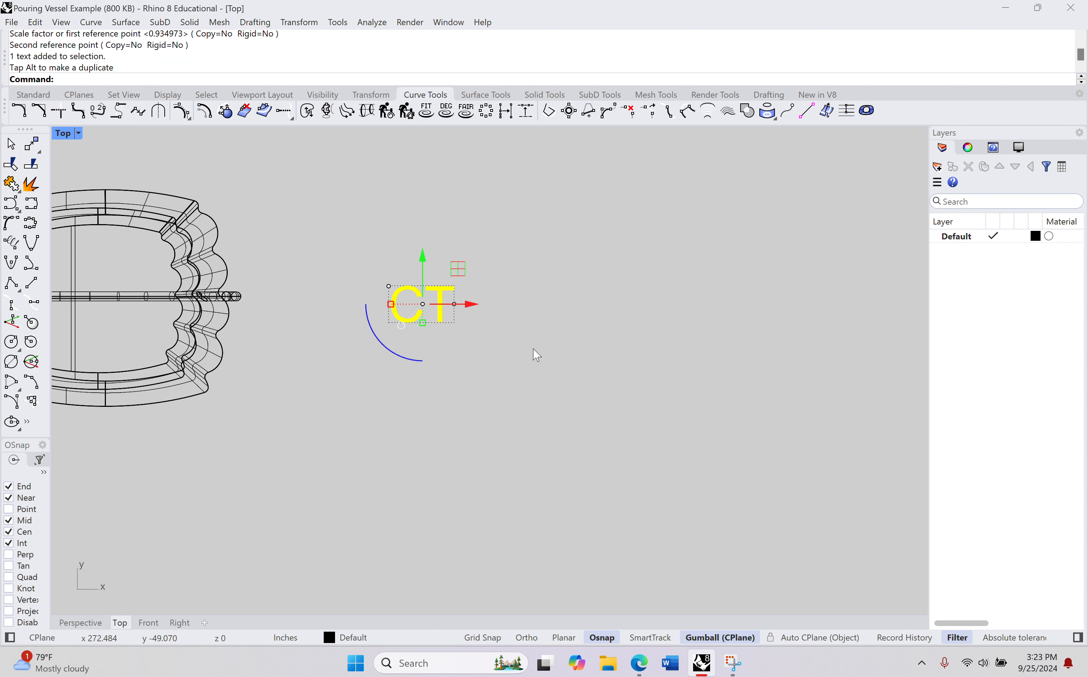
Step: Try to stretch the CT text along a slanted direction with Scale1D
{"action": "type", "text": "cale1D"}
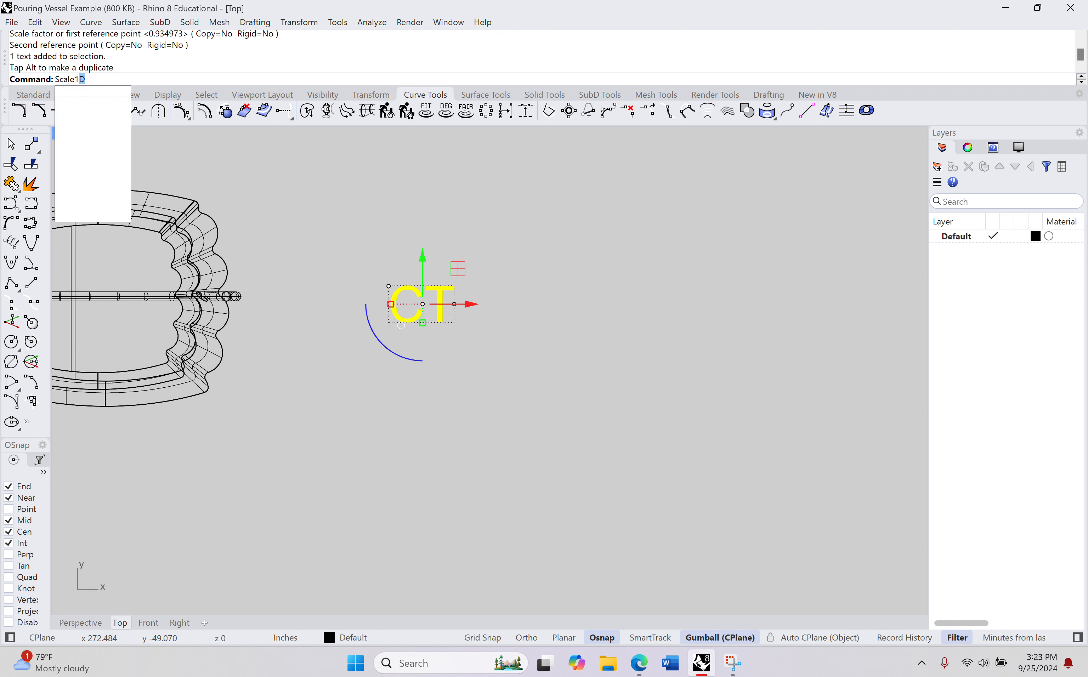
{"action": "key", "text": "Return"}
{"action": "left_click", "coordinate": [453, 387]}
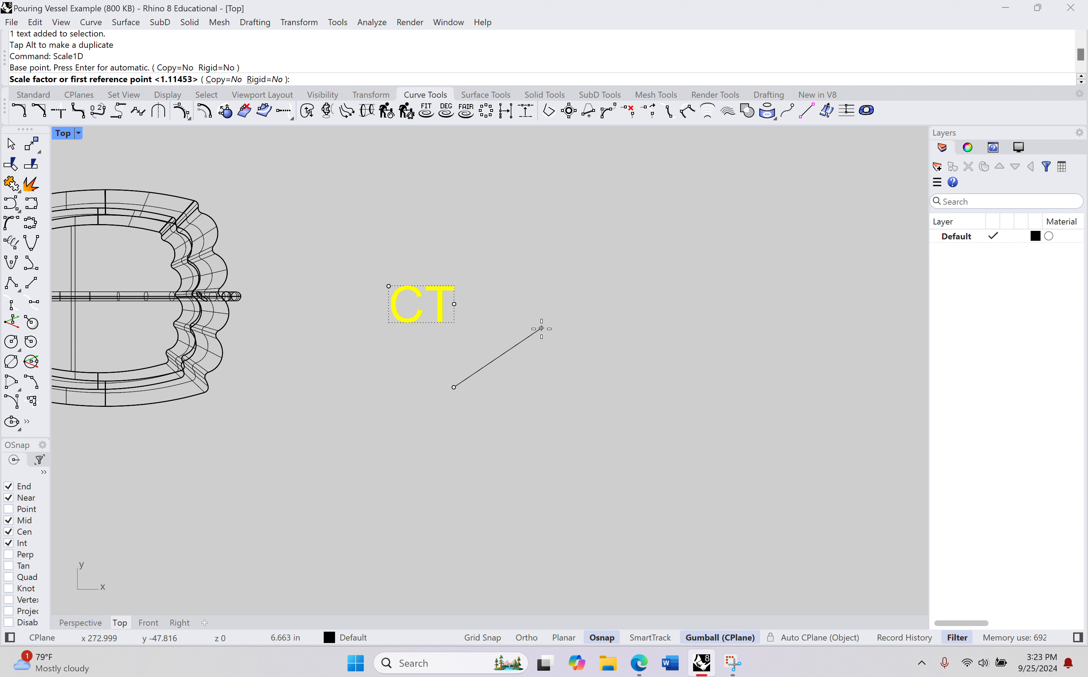
{"action": "left_click", "coordinate": [541, 328]}
{"action": "left_click", "coordinate": [585, 315]}
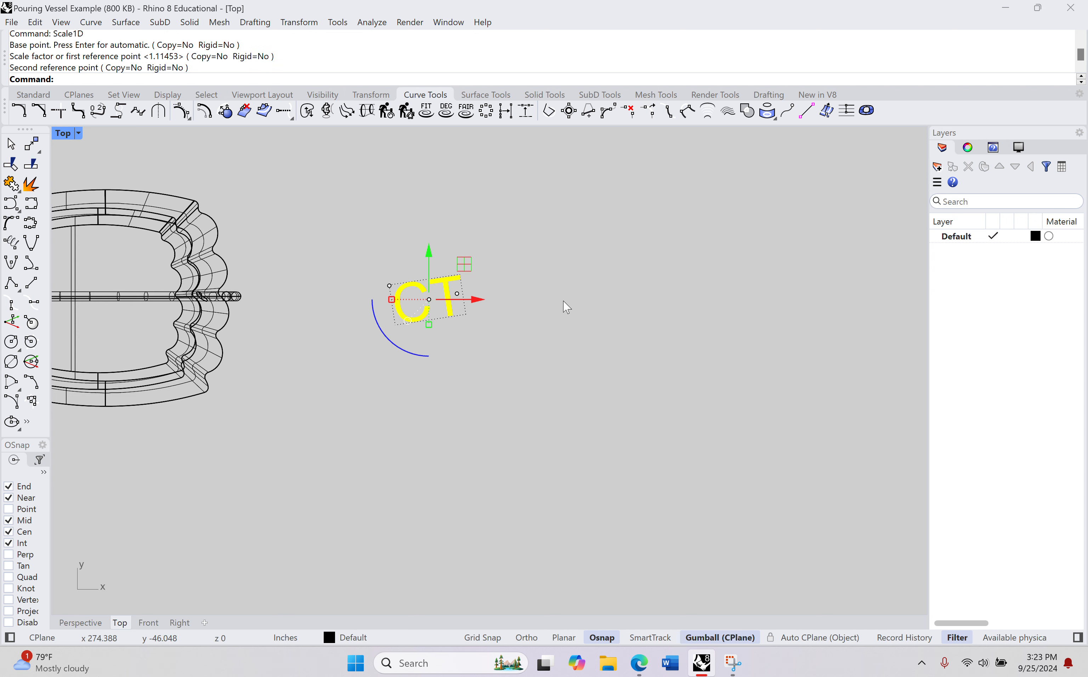
Step: Try a slight clockwise rotation of the CT text and undo both the rotation and the one-directional scaling
{"action": "left_click_drag", "start_coordinate": [396, 346], "coordinate": [383, 334]}
{"action": "left_click", "coordinate": [586, 362]}
{"action": "scroll", "coordinate": [480, 344], "scroll_direction": "up", "scroll_amount": 6}
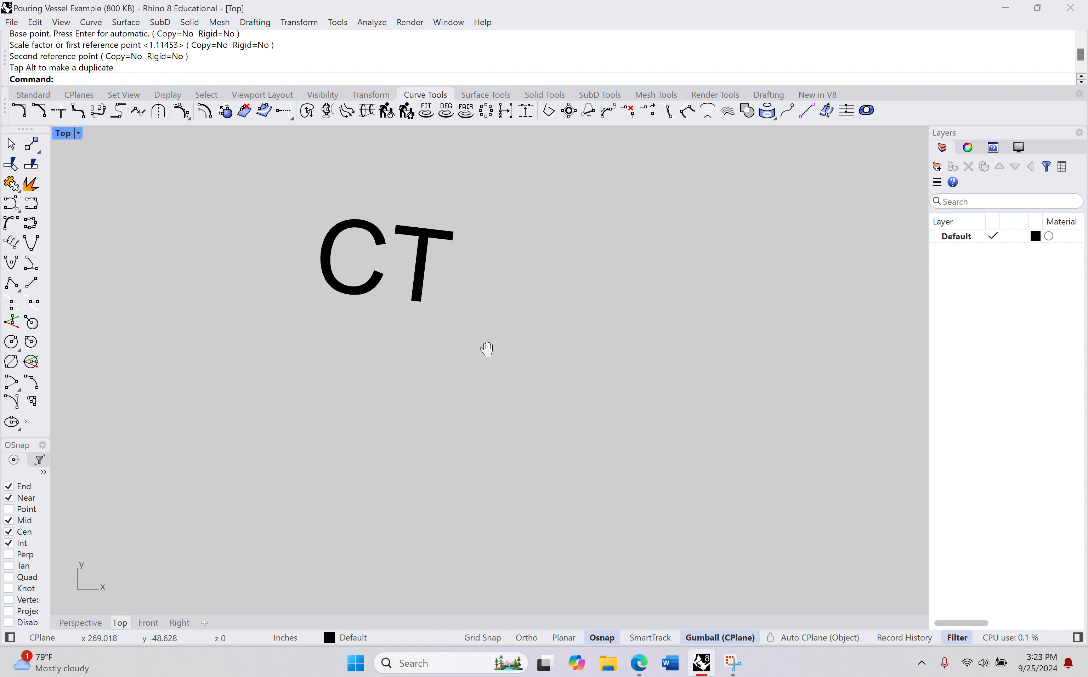
{"action": "scroll", "coordinate": [428, 287], "scroll_direction": "up", "scroll_amount": 4}
{"action": "scroll", "coordinate": [428, 289], "scroll_direction": "down", "scroll_amount": 7}
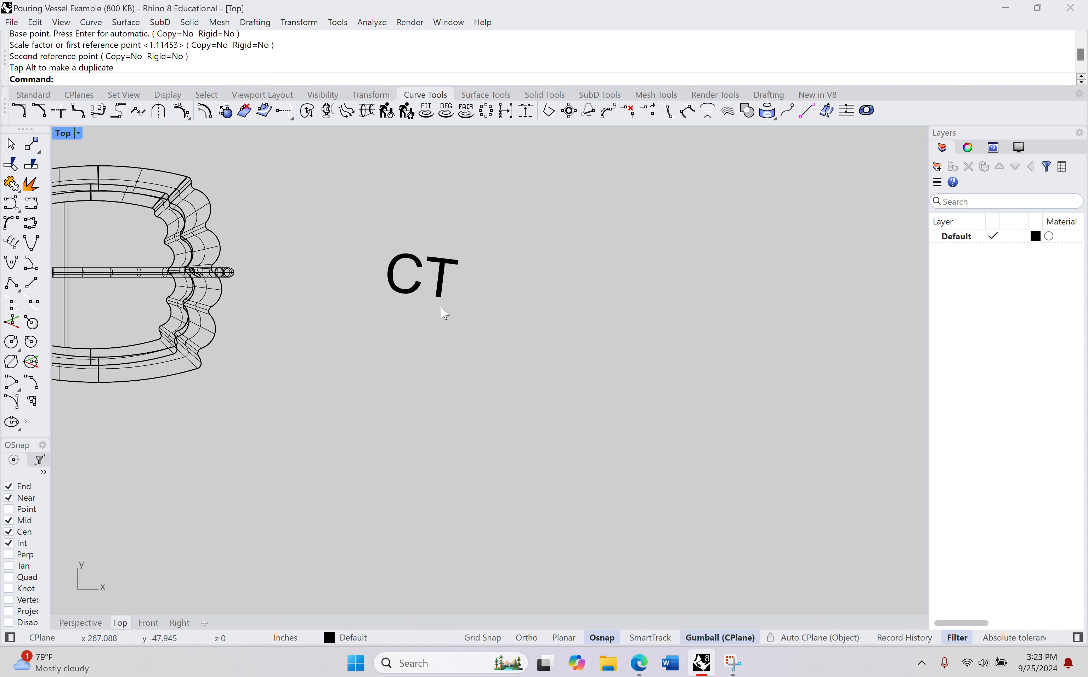
{"action": "key", "text": "ctrl+z"}
{"action": "key", "text": "ctrl+z"}
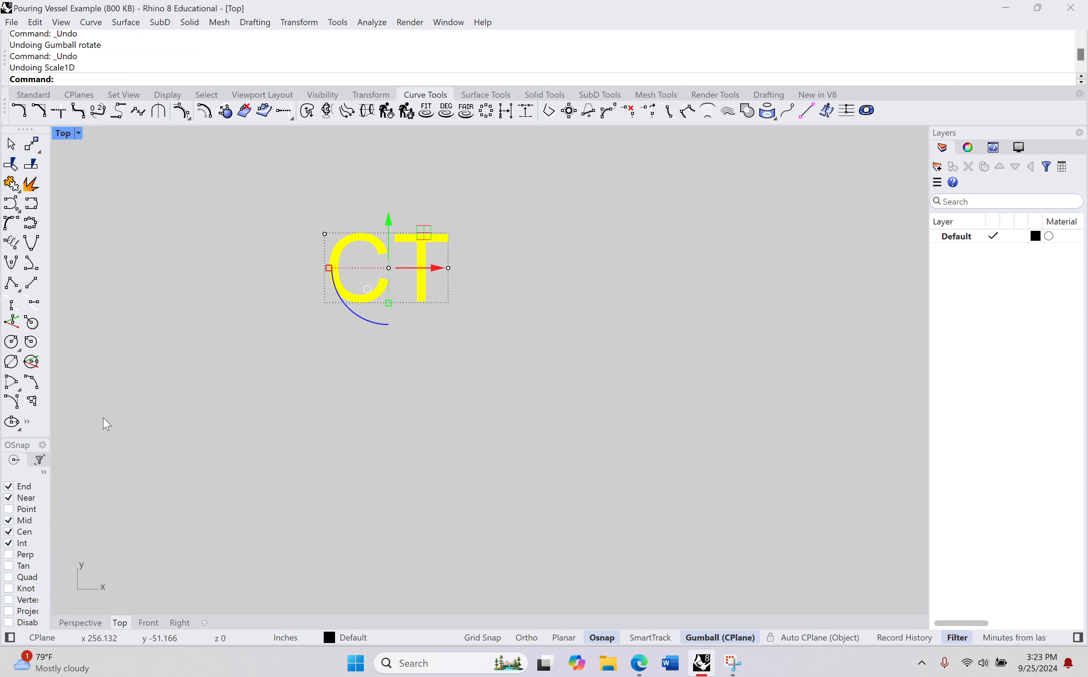
Step: Explode the CT text into outline curves in the Perspective view
{"action": "left_click", "coordinate": [80, 623]}
{"action": "right_click_drag", "start_coordinate": [344, 389], "coordinate": [336, 246]}
{"action": "right_click_drag", "start_coordinate": [519, 417], "coordinate": [526, 378]}
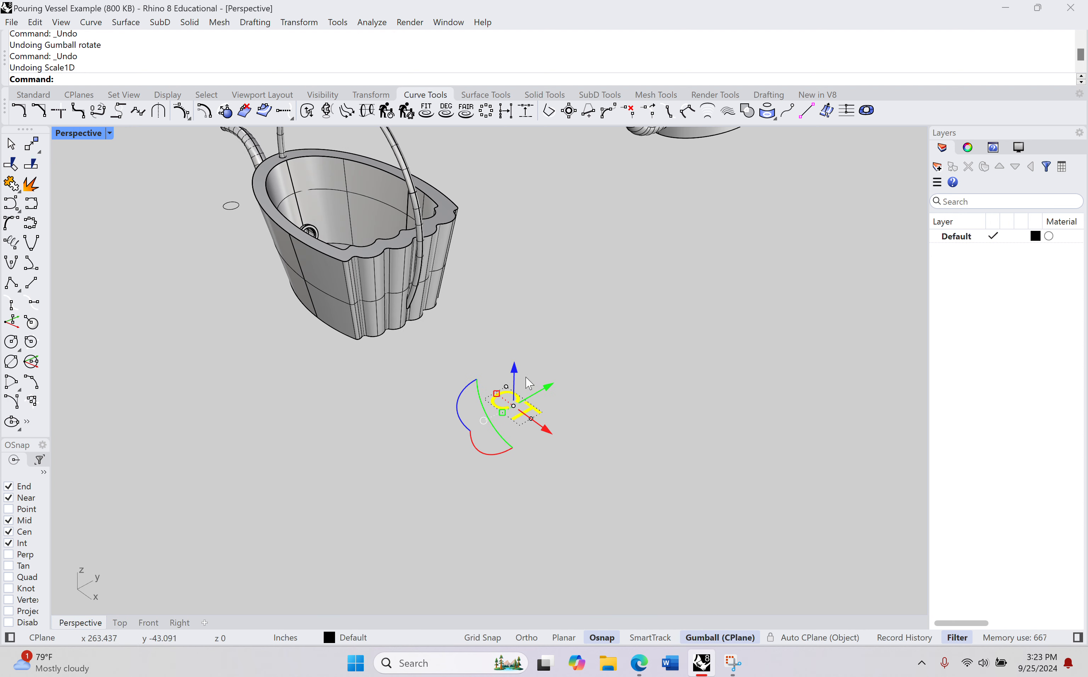
{"action": "left_click", "coordinate": [31, 188]}
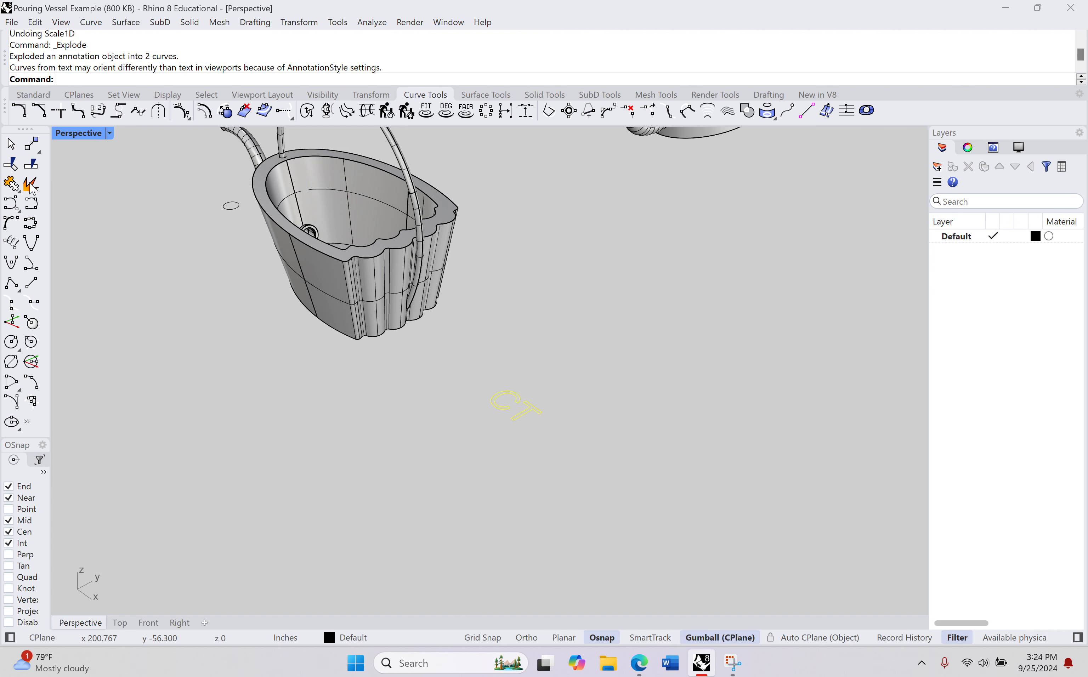
Step: Extrude the closed C and T outlines upward with ExtrudeCrv into solids about 1 in tall
{"action": "scroll", "coordinate": [490, 405], "scroll_direction": "up", "scroll_amount": 5}
{"action": "left_click", "coordinate": [449, 427]}
{"action": "right_click_drag", "start_coordinate": [466, 430], "coordinate": [493, 433]}
{"action": "left_click", "coordinate": [497, 403]}
{"action": "scroll", "coordinate": [496, 401], "scroll_direction": "up", "scroll_amount": 6}
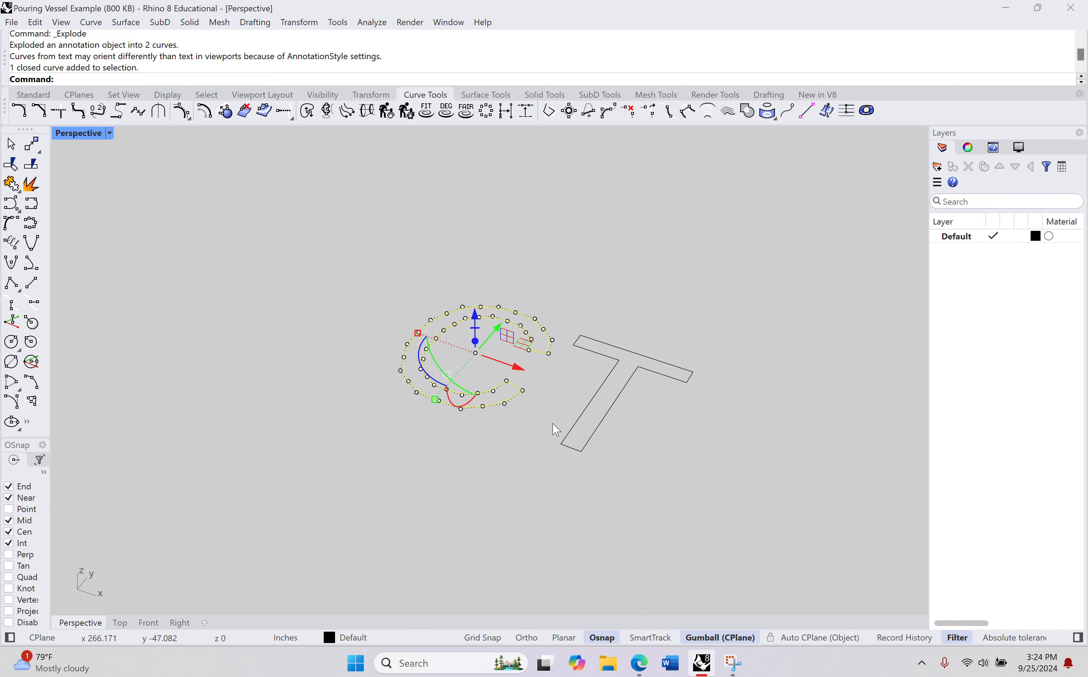
{"action": "left_click", "coordinate": [583, 420], "text": "shift"}
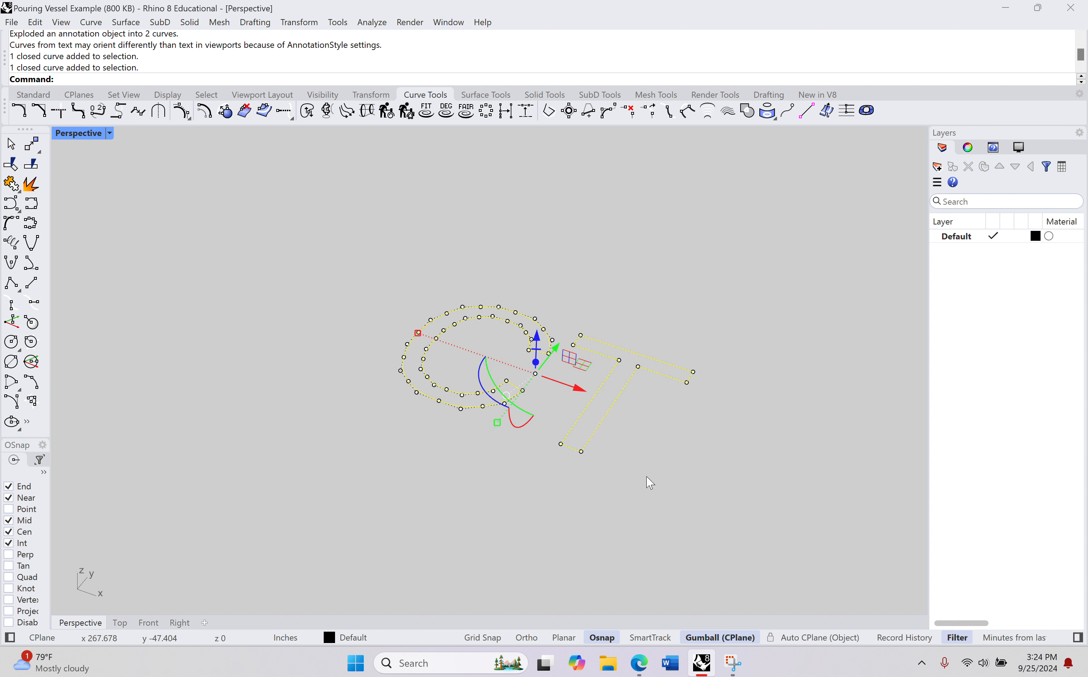
{"action": "type", "text": "Ext"}
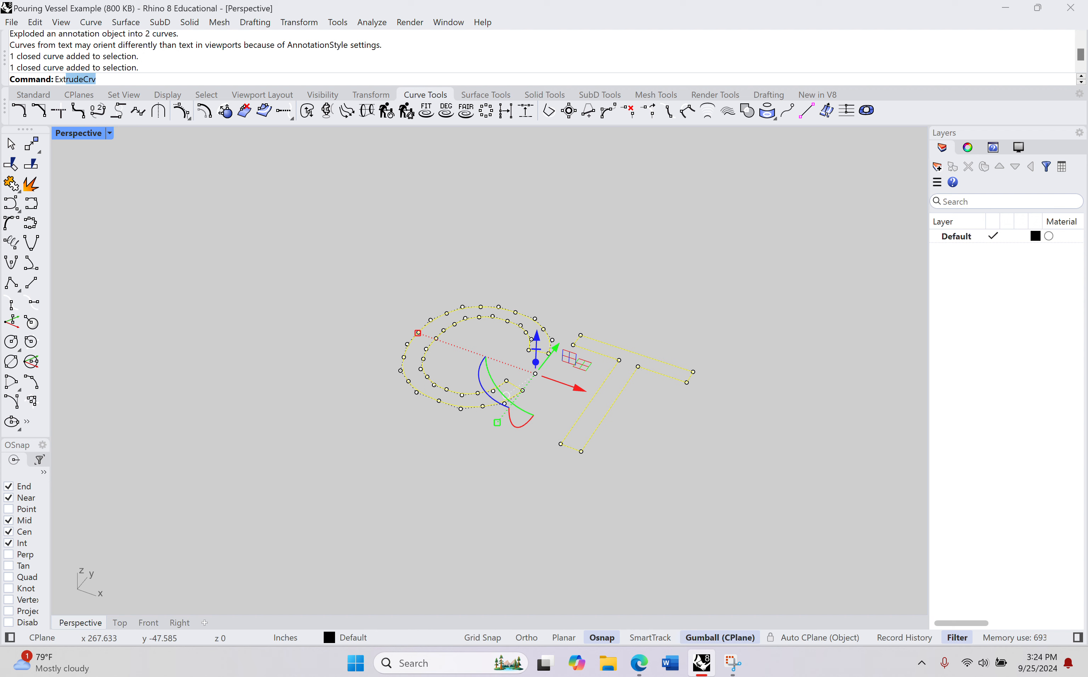
{"action": "type", "text": "rudeCrv"}
{"action": "key", "text": "Return"}
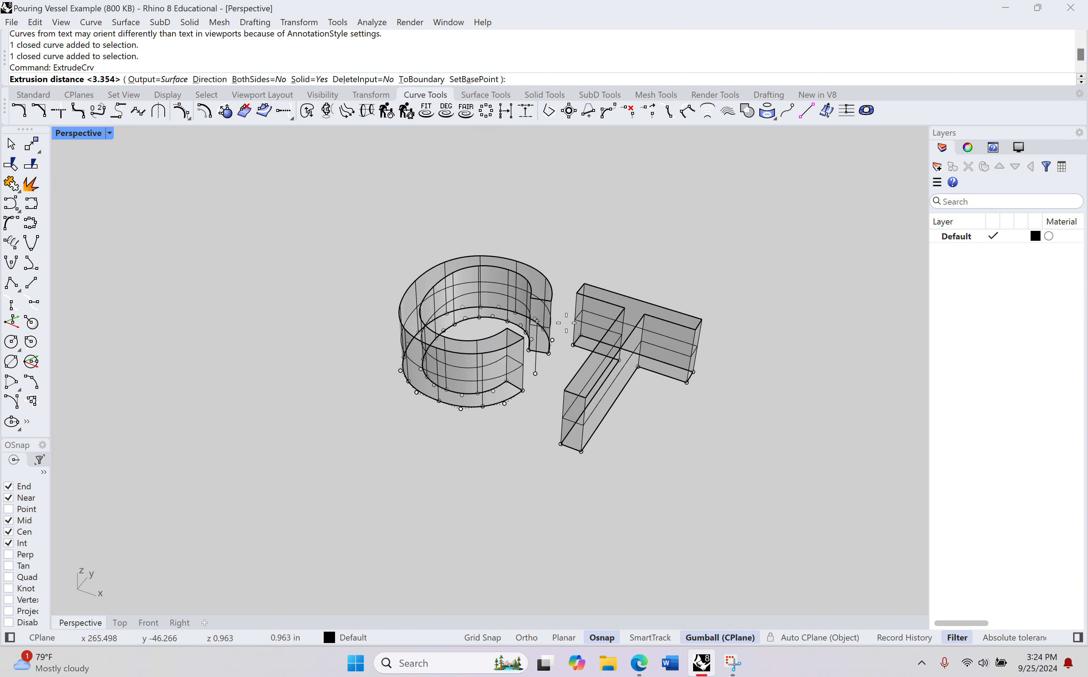
{"action": "left_click", "coordinate": [566, 321]}
{"action": "left_click", "coordinate": [675, 481]}
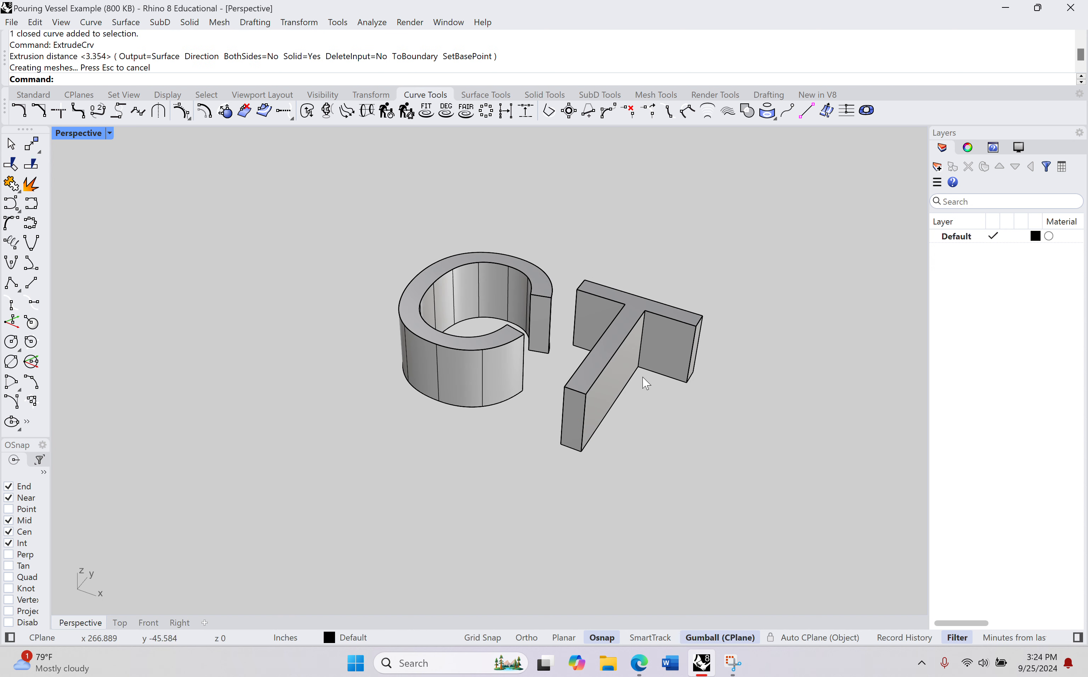
Step: Move the C and T solids together with their outline curves inside the vessel and raise them slightly
{"action": "left_click", "coordinate": [624, 364]}
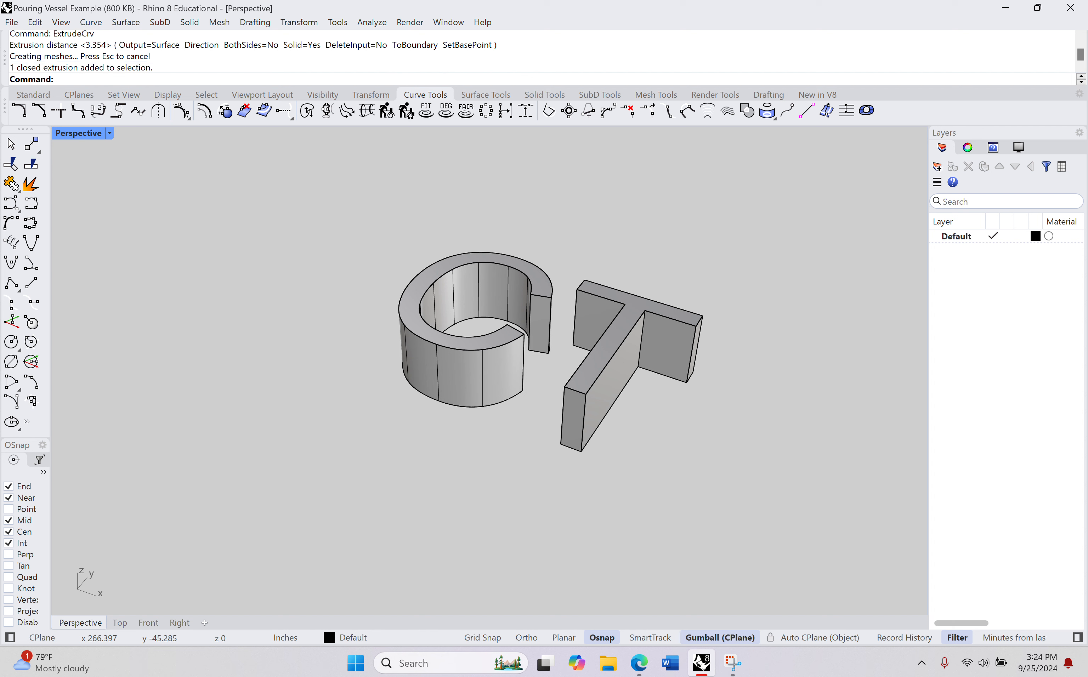
{"action": "left_click", "coordinate": [498, 267]}
{"action": "left_click", "coordinate": [386, 461]}
{"action": "scroll", "coordinate": [394, 443], "scroll_direction": "down", "scroll_amount": 8}
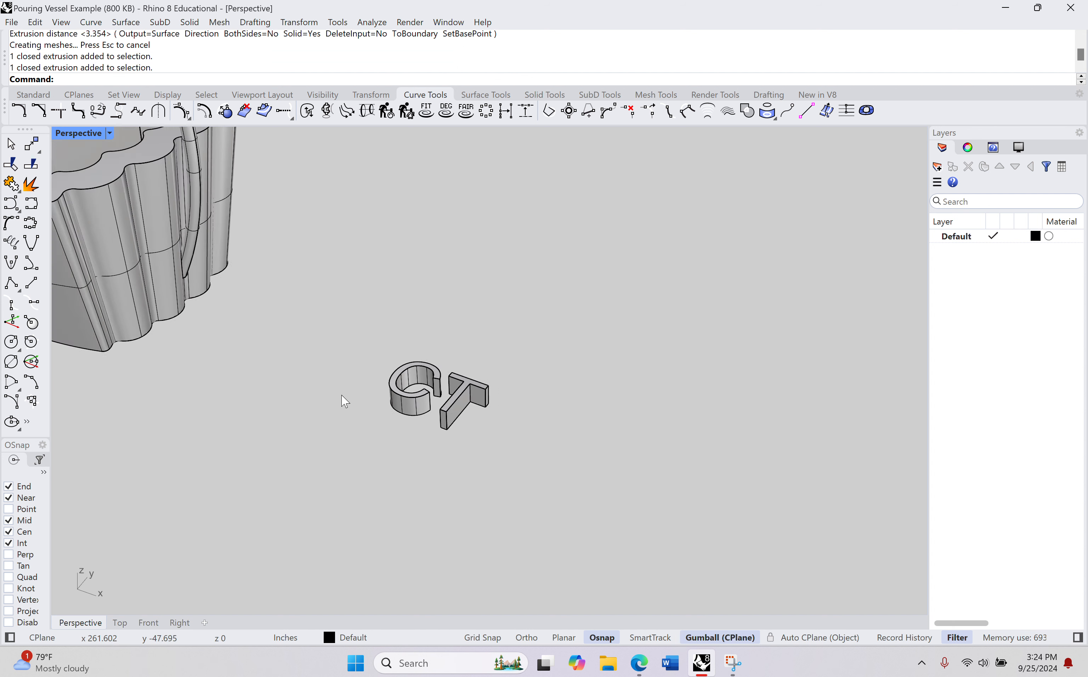
{"action": "scroll", "coordinate": [342, 396], "scroll_direction": "down", "scroll_amount": 5}
{"action": "right_click_drag", "start_coordinate": [341, 416], "coordinate": [371, 450]}
{"action": "left_click_drag", "start_coordinate": [437, 390], "coordinate": [344, 433]}
{"action": "left_click_drag", "start_coordinate": [446, 426], "coordinate": [167, 376]}
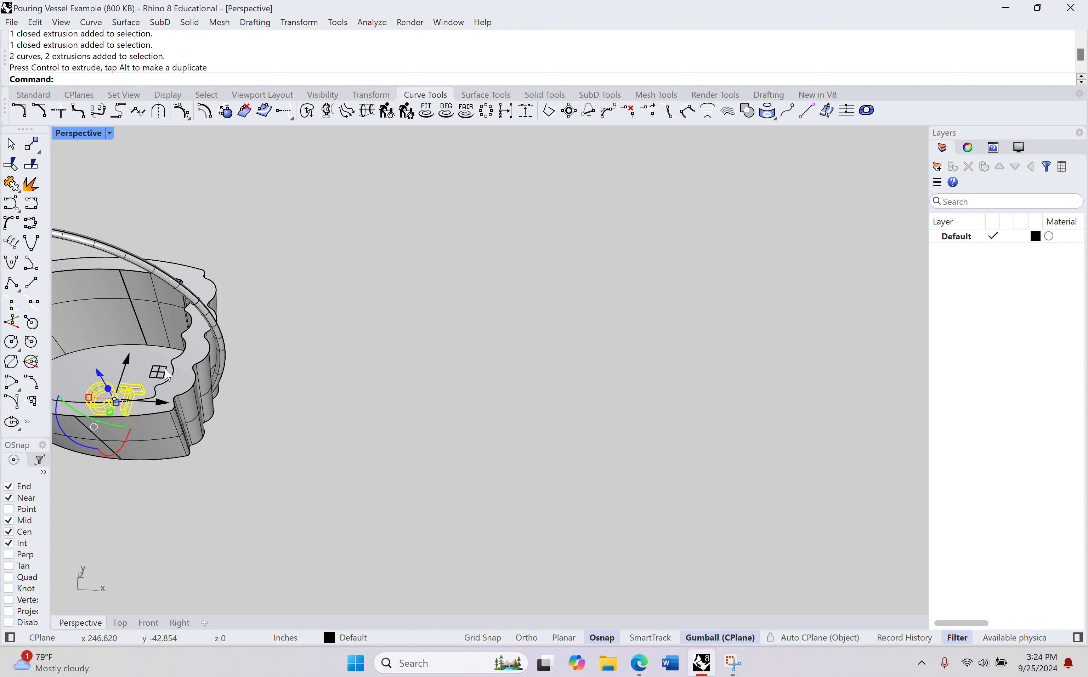
{"action": "left_click_drag", "start_coordinate": [100, 373], "coordinate": [85, 349]}
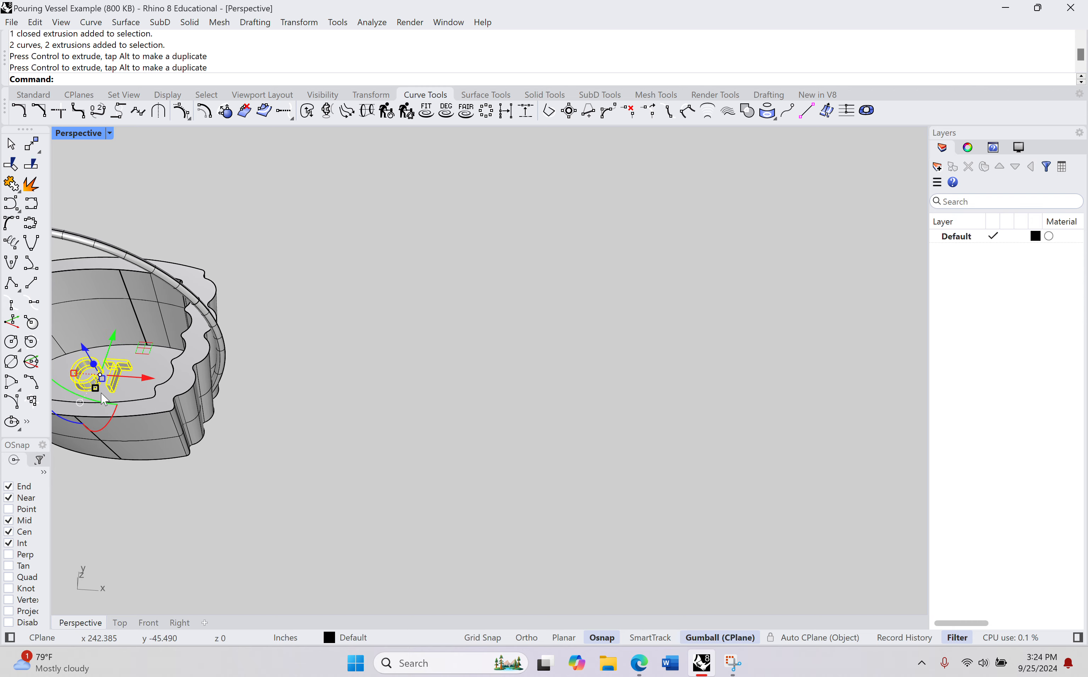
Step: Lower the C and T letters vertically to the floor inside the vessel
{"action": "right_click_drag", "start_coordinate": [98, 394], "coordinate": [173, 293], "text": "shift"}
{"action": "scroll", "coordinate": [226, 337], "scroll_direction": "up", "scroll_amount": 9}
{"action": "scroll", "coordinate": [249, 270], "scroll_direction": "up", "scroll_amount": 2}
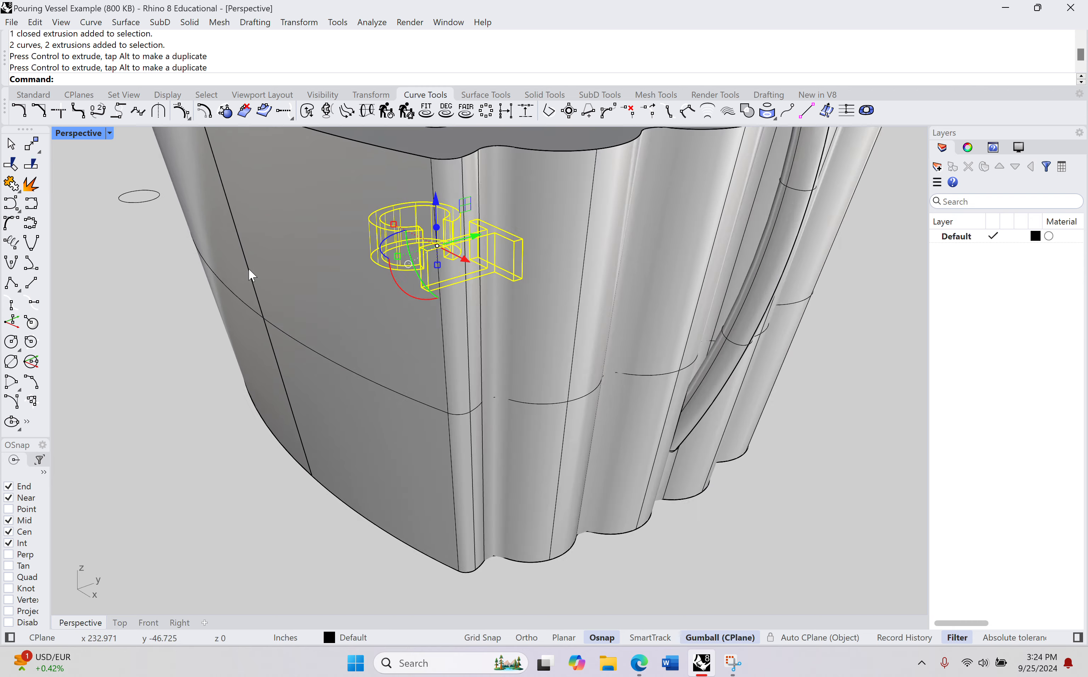
{"action": "scroll", "coordinate": [250, 268], "scroll_direction": "up", "scroll_amount": 9}
{"action": "right_click_drag", "start_coordinate": [420, 235], "coordinate": [188, 298], "text": "shift"}
{"action": "right_click_drag", "start_coordinate": [461, 323], "coordinate": [350, 334], "text": "shift"}
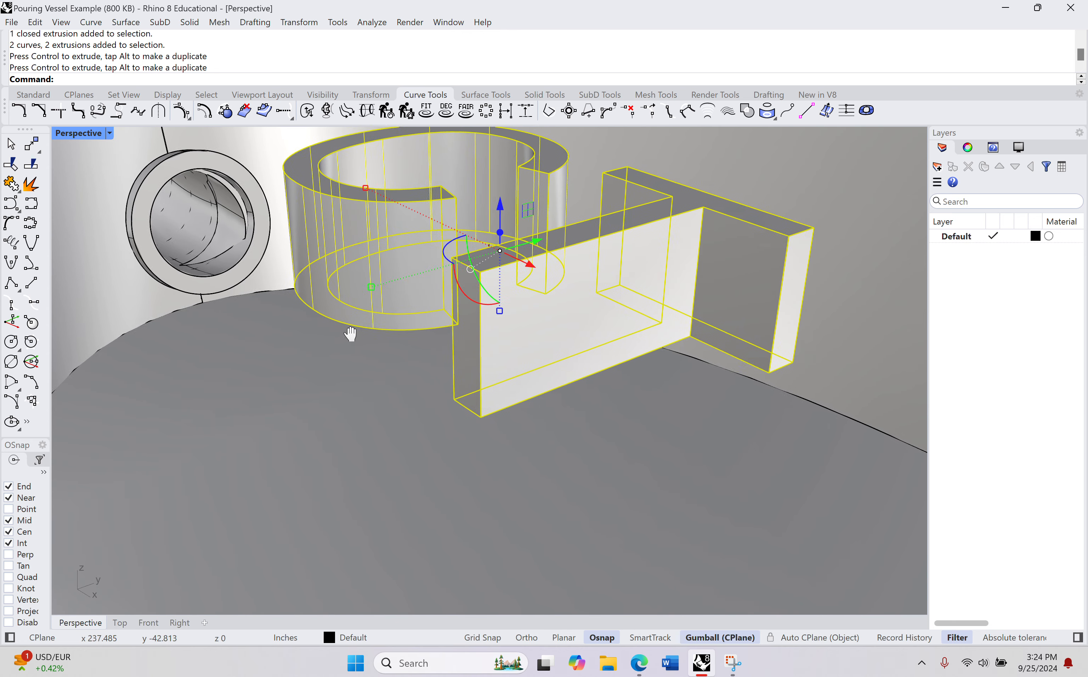
{"action": "left_click_drag", "start_coordinate": [499, 206], "coordinate": [512, 469]}
{"action": "right_click_drag", "start_coordinate": [507, 506], "coordinate": [519, 240], "text": "shift"}
{"action": "mouse_move", "coordinate": [509, 314]}
{"action": "left_mouse_down"}
{"action": "mouse_move", "coordinate": [508, 392]}
{"action": "mouse_move", "coordinate": [500, 293]}
{"action": "left_mouse_up"}
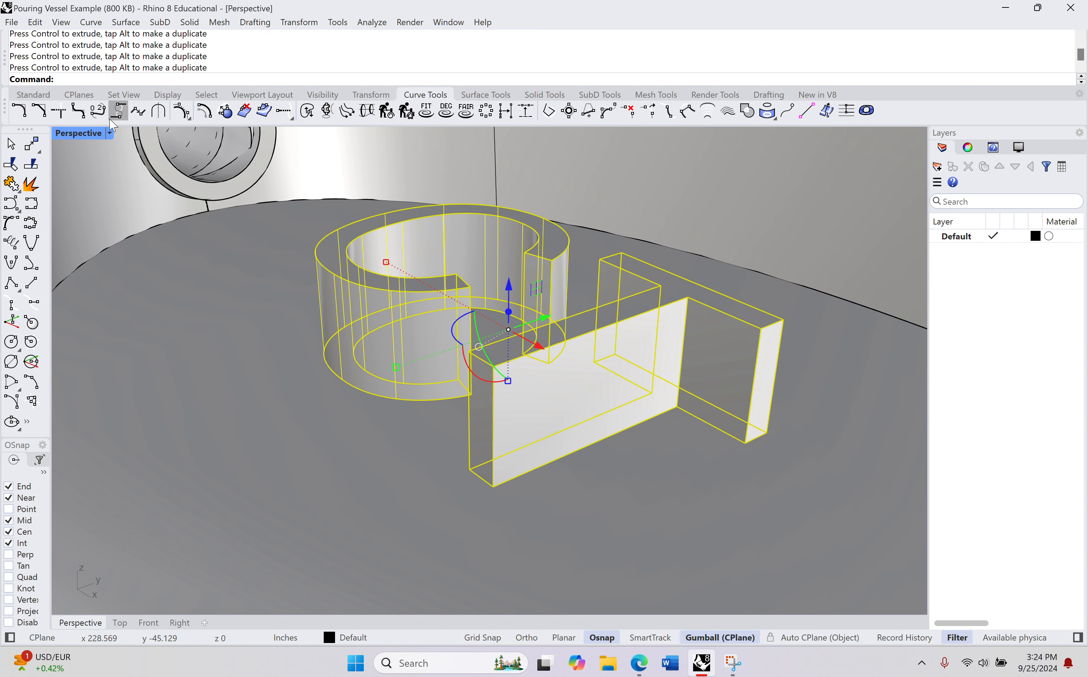
Step: Set the Perspective view's display mode to Rendered
{"action": "left_click", "coordinate": [109, 134]}
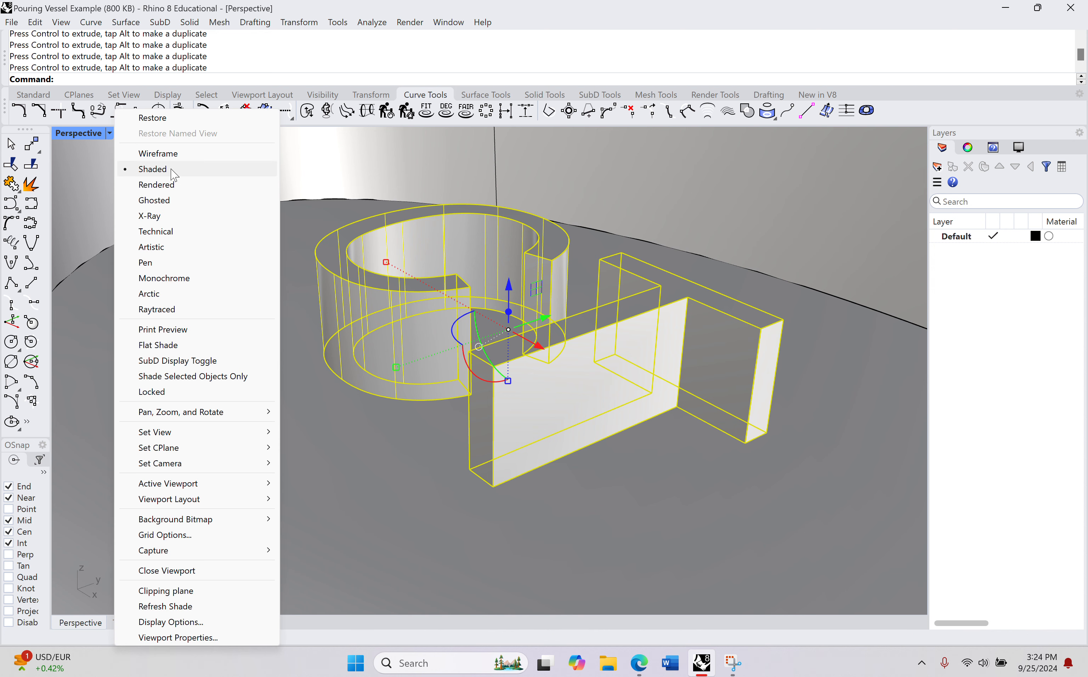
{"action": "left_click", "coordinate": [175, 185]}
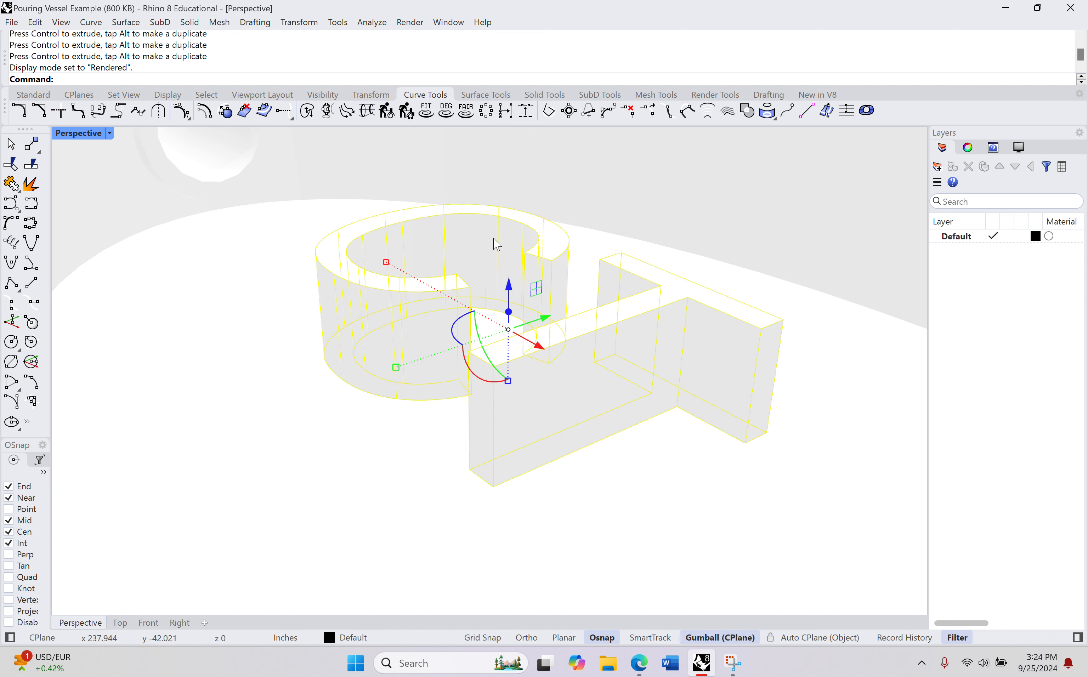
Step: Lower the C and T letter solids together so their bases sink slightly into the vessel's inner floor
{"action": "left_click_drag", "start_coordinate": [509, 292], "coordinate": [540, 353]}
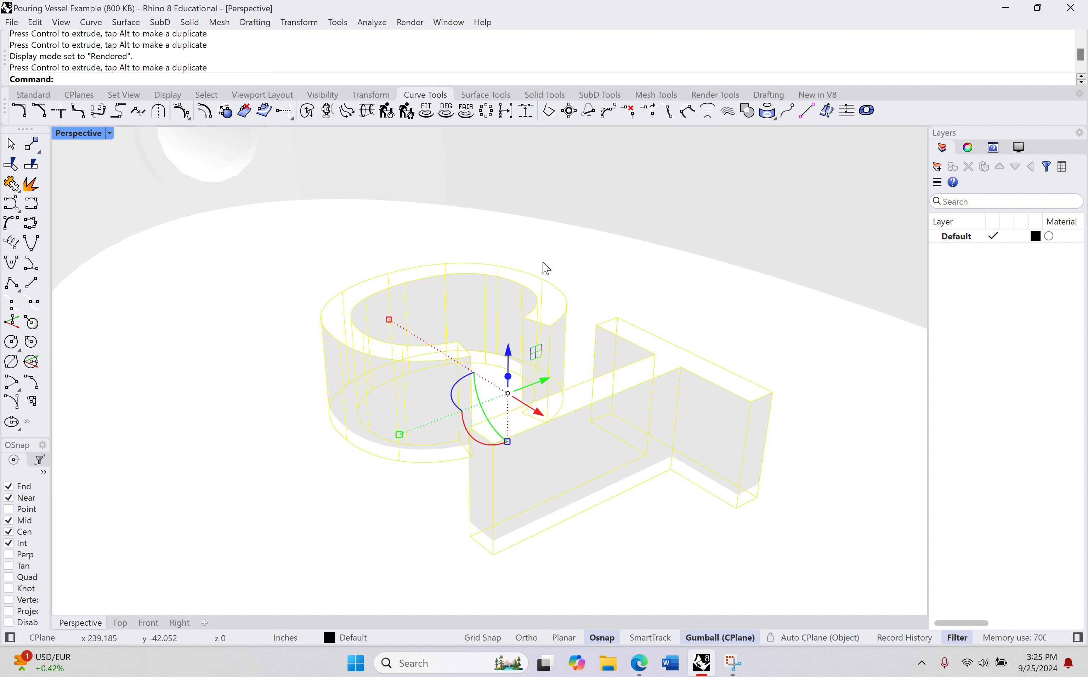
{"action": "left_click", "coordinate": [531, 247]}
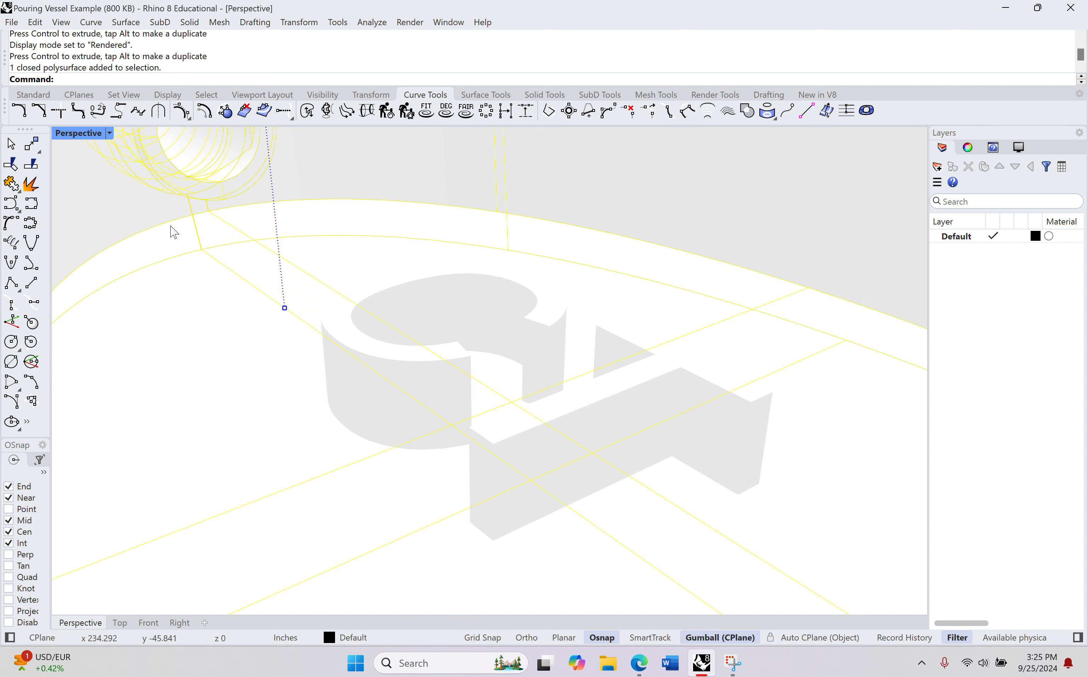
{"action": "key", "text": "Escape"}
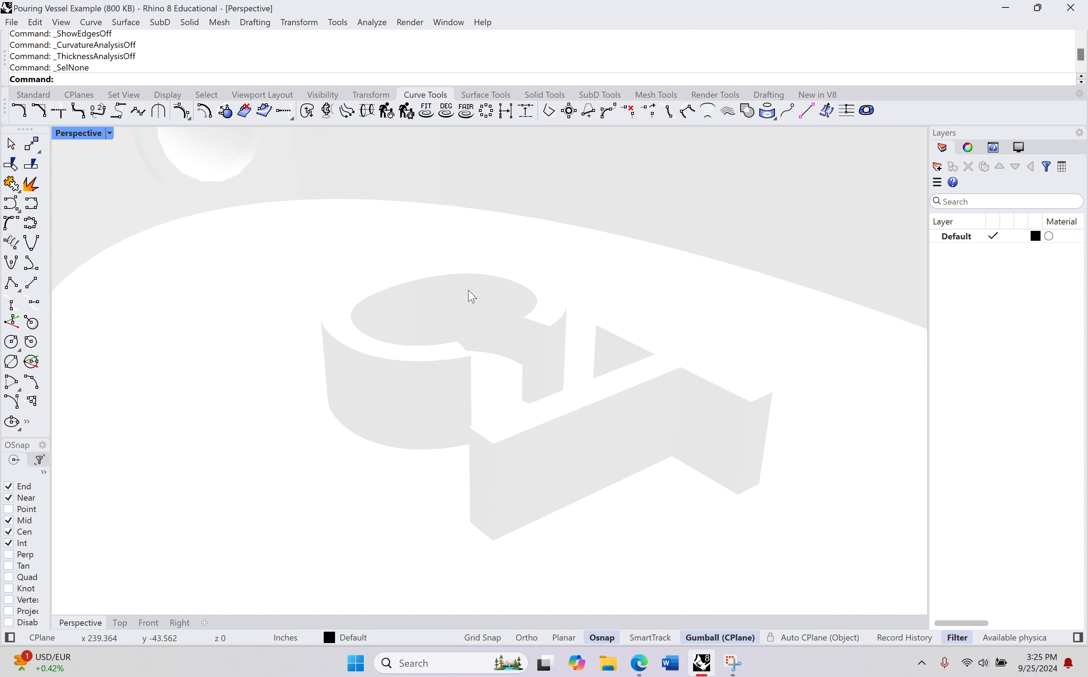
{"action": "type", "text": "Boolean2Objects"}
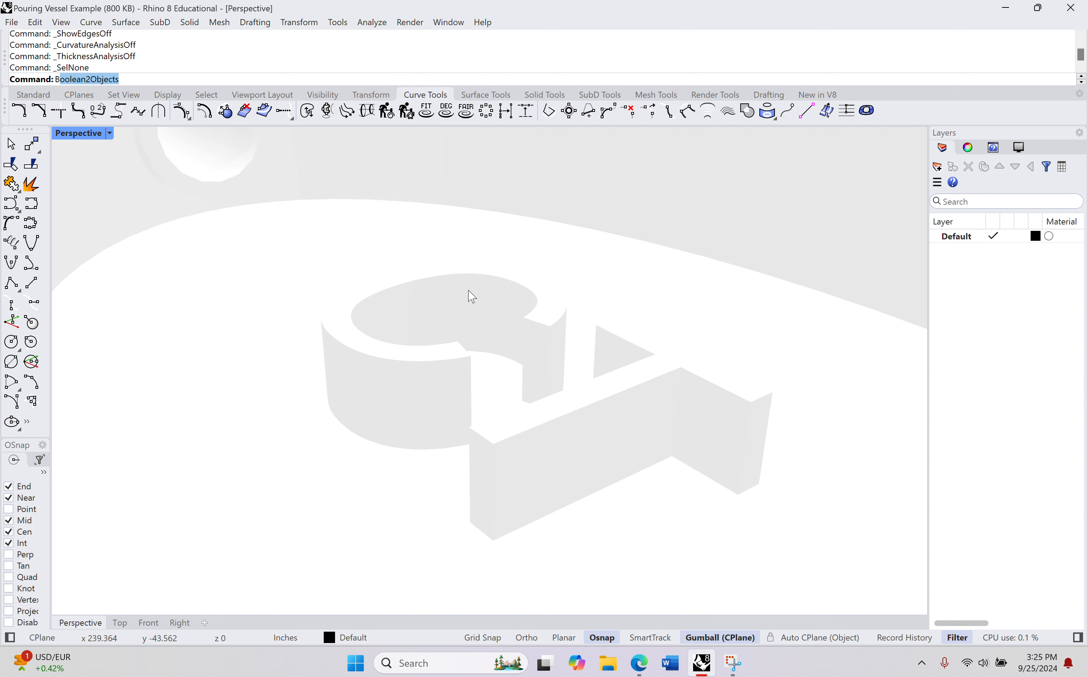
{"action": "key", "text": "Return"}
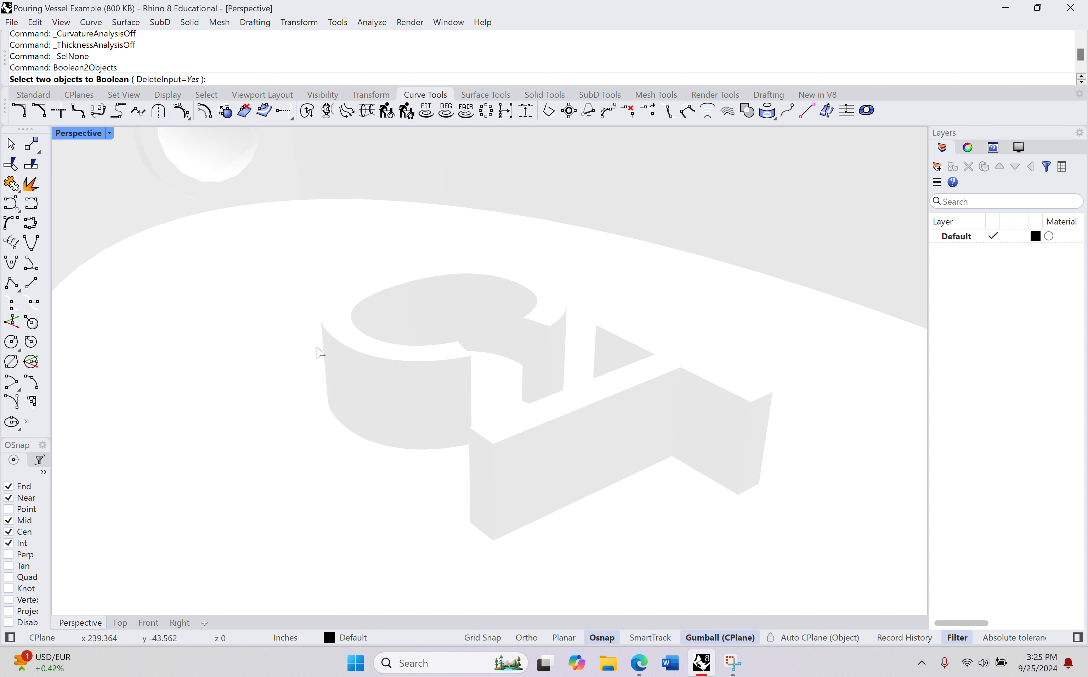
{"action": "left_click", "coordinate": [351, 338]}
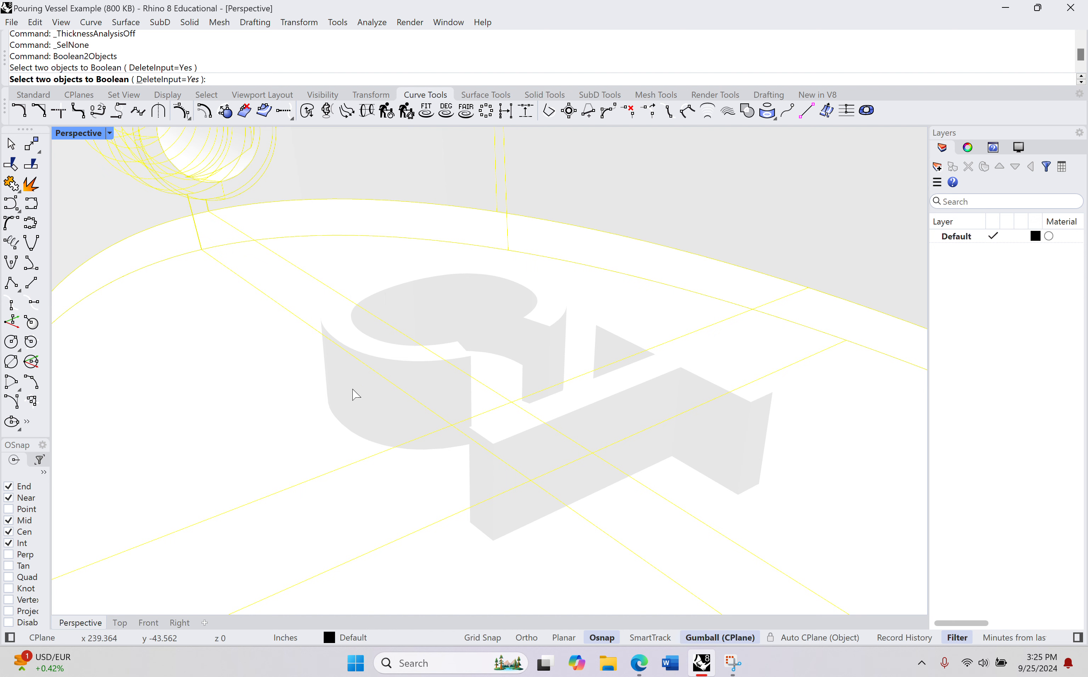
Step: Set the Perspective view's display mode to Ghosted
{"action": "left_click", "coordinate": [111, 133]}
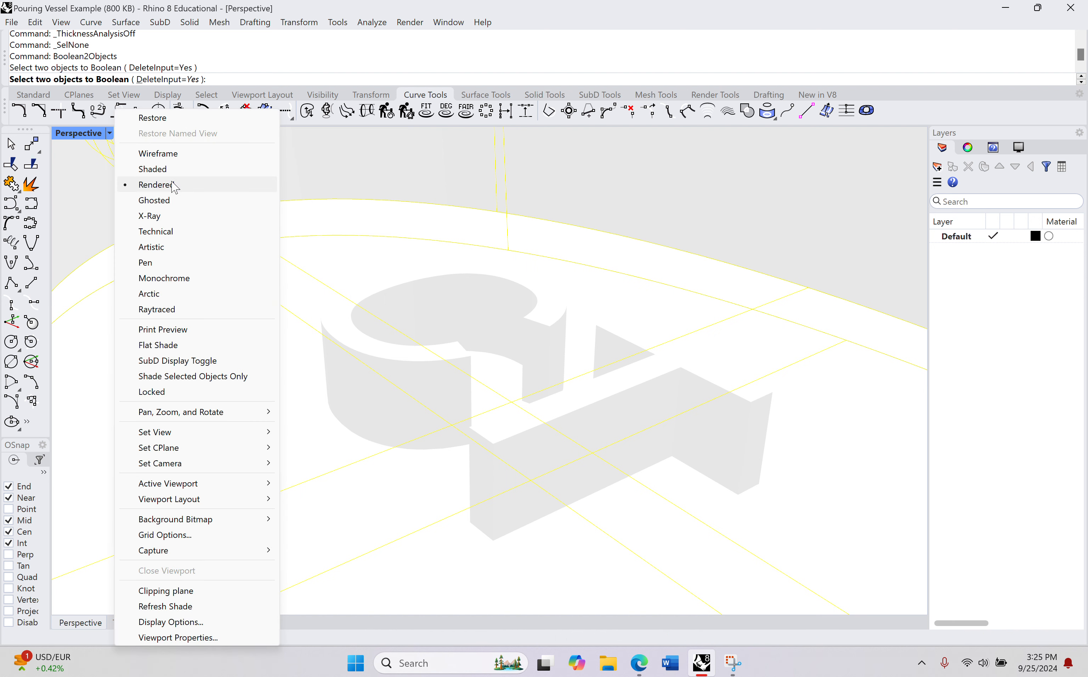
{"action": "left_click", "coordinate": [170, 199]}
{"action": "key", "text": "Escape"}
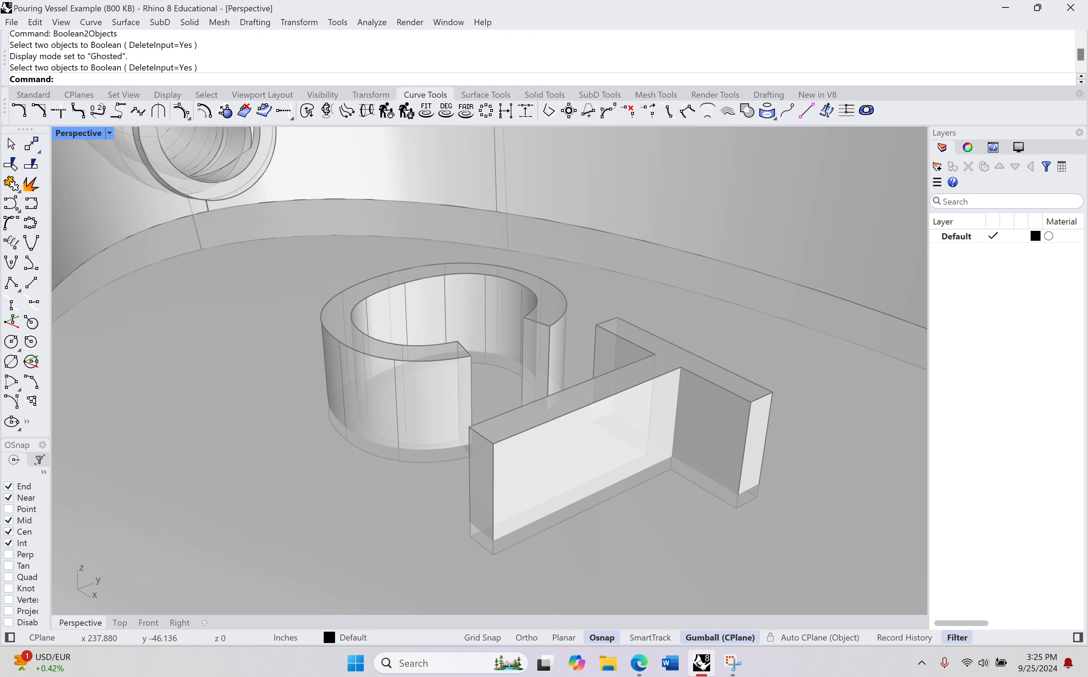
Step: Subtract the C solid from the vessel floor with Boolean2Objects, accepting the B minus A result
{"action": "type", "text": "Boolean2Objects"}
{"action": "key", "text": "Return"}
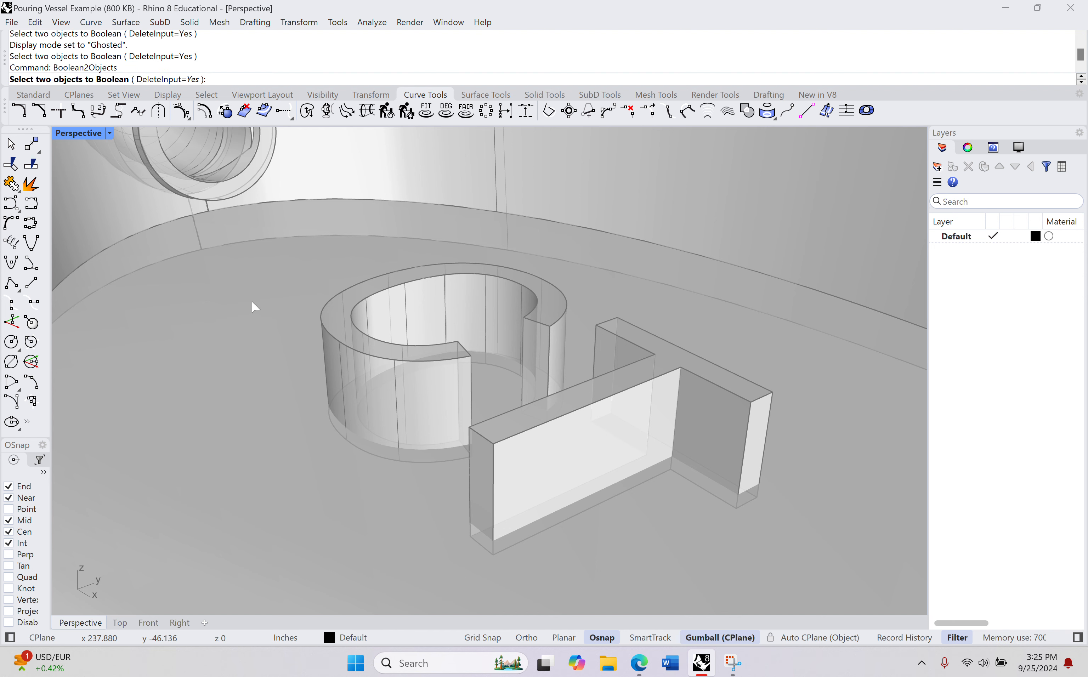
{"action": "left_click", "coordinate": [356, 340]}
{"action": "left_click", "coordinate": [244, 337]}
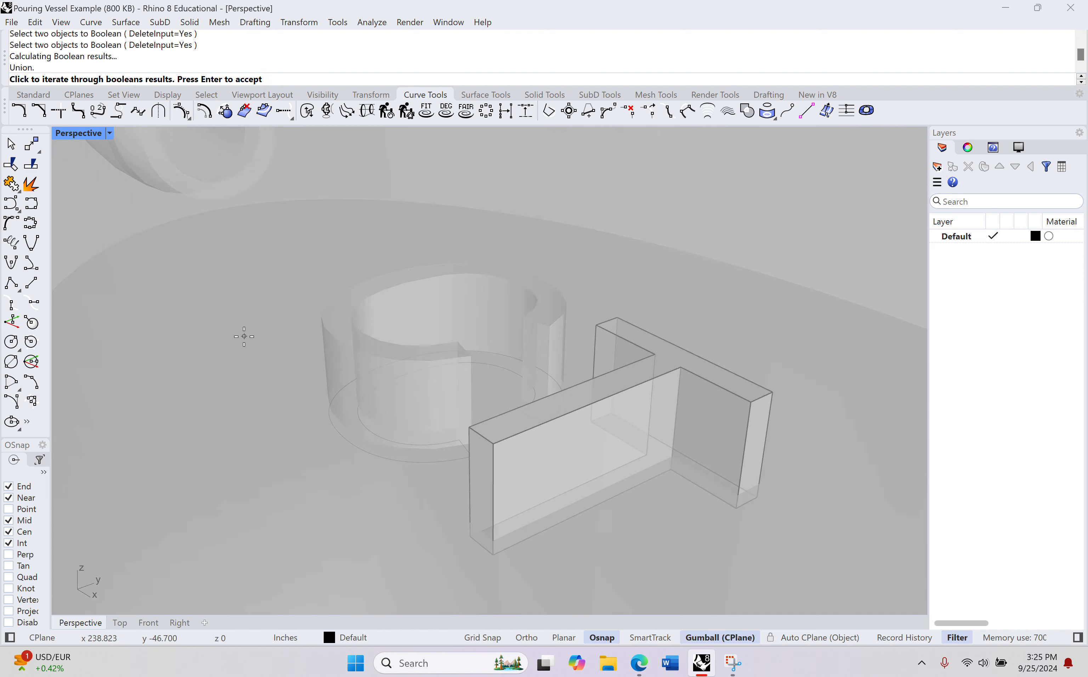
{"action": "left_click", "coordinate": [244, 336]}
{"action": "left_click", "coordinate": [244, 337]}
{"action": "left_click", "coordinate": [244, 336]}
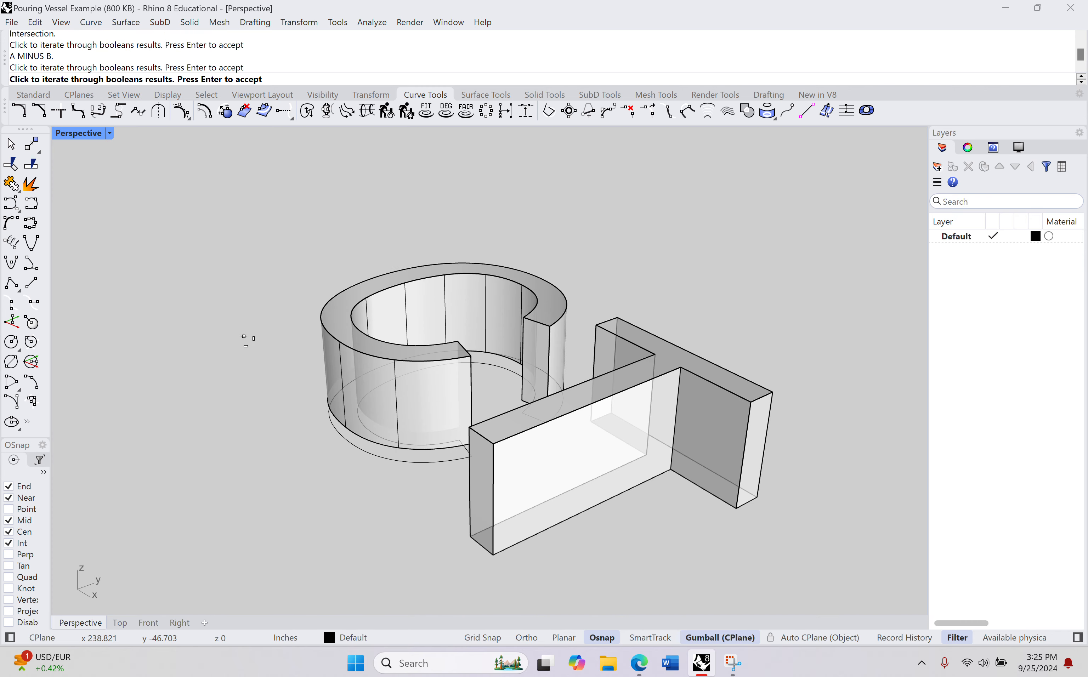
{"action": "key", "text": "Return"}
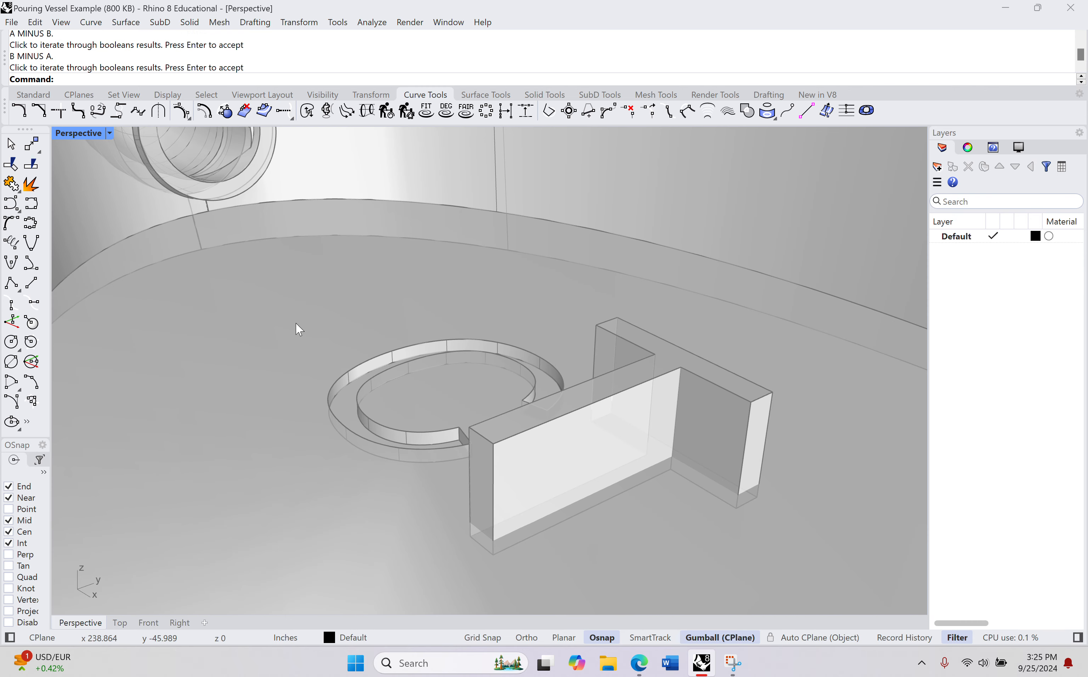
Step: Subtract the T solid from the vessel floor with Boolean2Objects, accepting the B minus A result
{"action": "right_click_drag", "start_coordinate": [299, 326], "coordinate": [383, 418]}
{"action": "scroll", "coordinate": [418, 266], "scroll_direction": "up", "scroll_amount": 5}
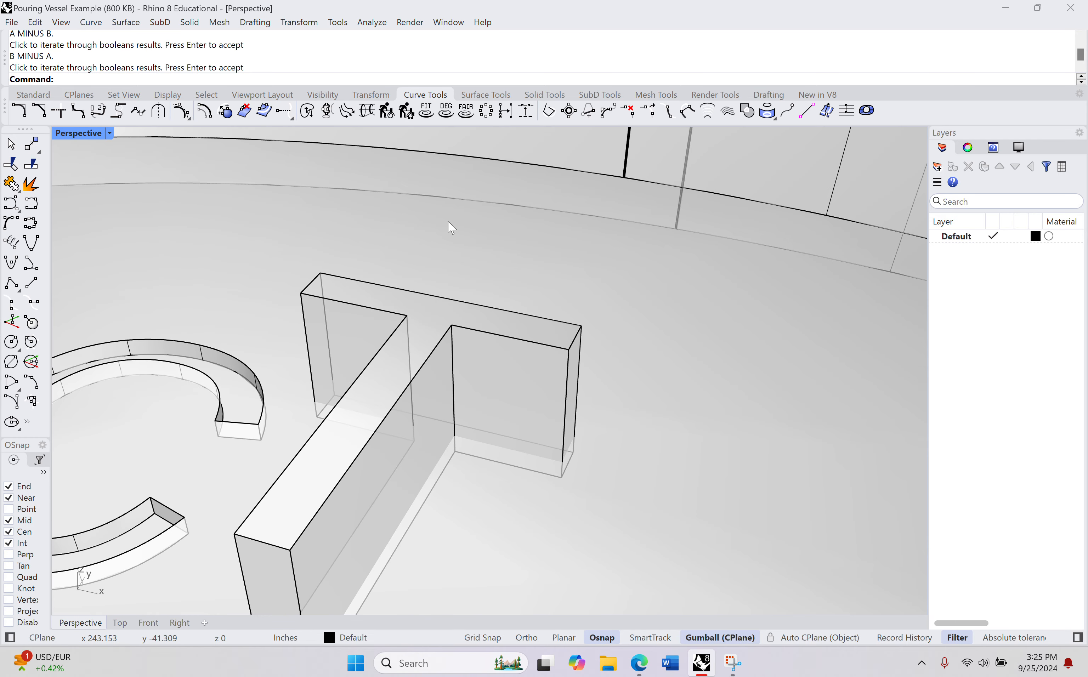
{"action": "key", "text": "Return"}
{"action": "left_click", "coordinate": [441, 322]}
{"action": "left_click", "coordinate": [605, 287]}
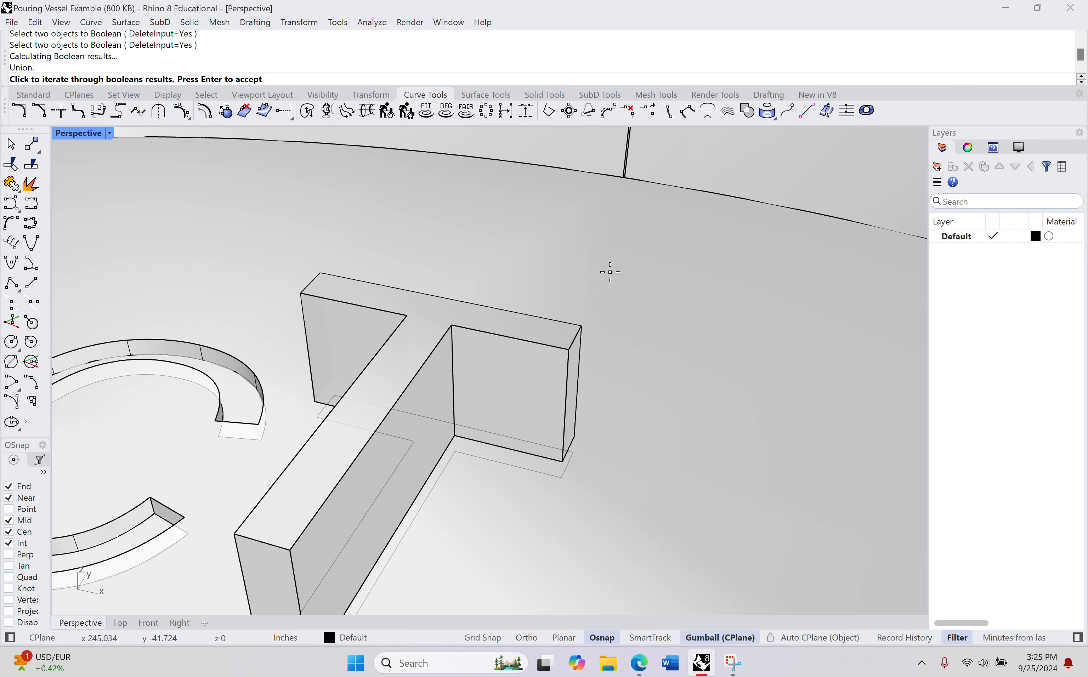
{"action": "left_click", "coordinate": [609, 272]}
{"action": "left_click", "coordinate": [610, 272]}
{"action": "left_click", "coordinate": [610, 272]}
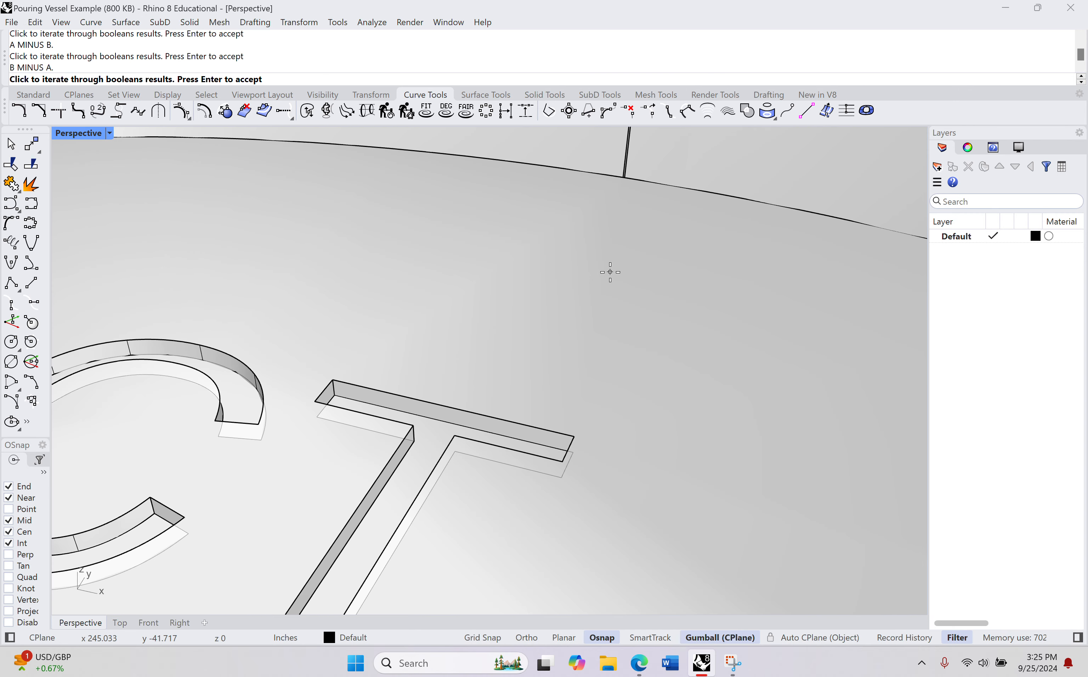
{"action": "key", "text": "Return"}
Step: Examine the vessel with its engraved letters, walls, spout and handle from several angles
{"action": "scroll", "coordinate": [448, 358], "scroll_direction": "down", "scroll_amount": 10}
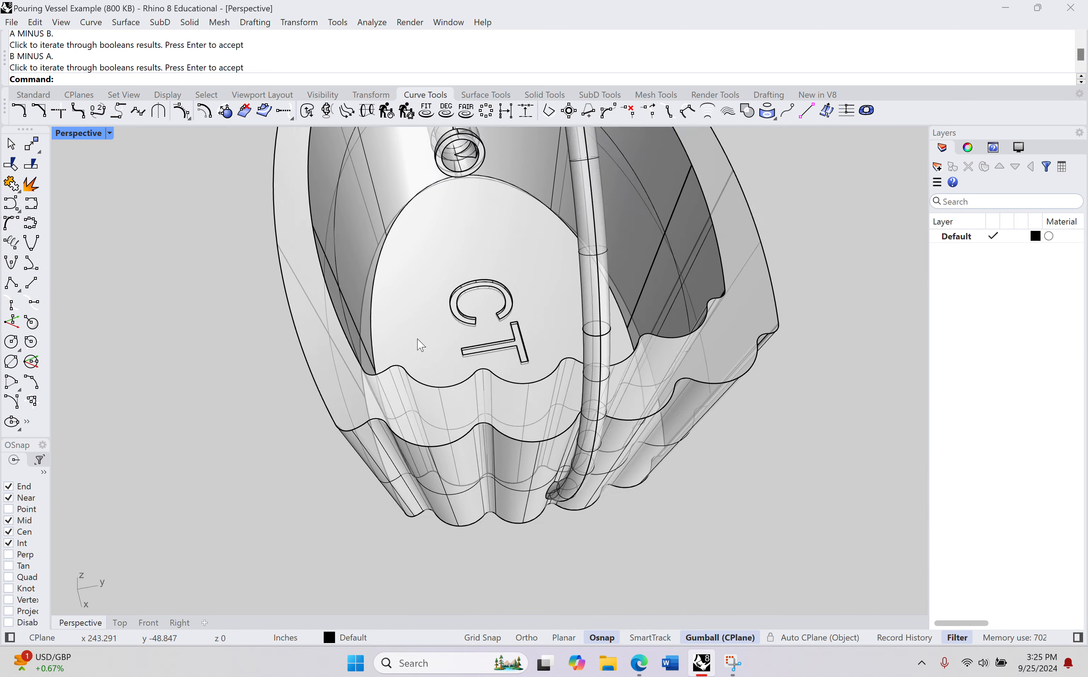
{"action": "right_click_drag", "start_coordinate": [421, 345], "coordinate": [607, 253]}
{"action": "scroll", "coordinate": [617, 343], "scroll_direction": "up", "scroll_amount": 5}
{"action": "scroll", "coordinate": [615, 342], "scroll_direction": "down", "scroll_amount": 6}
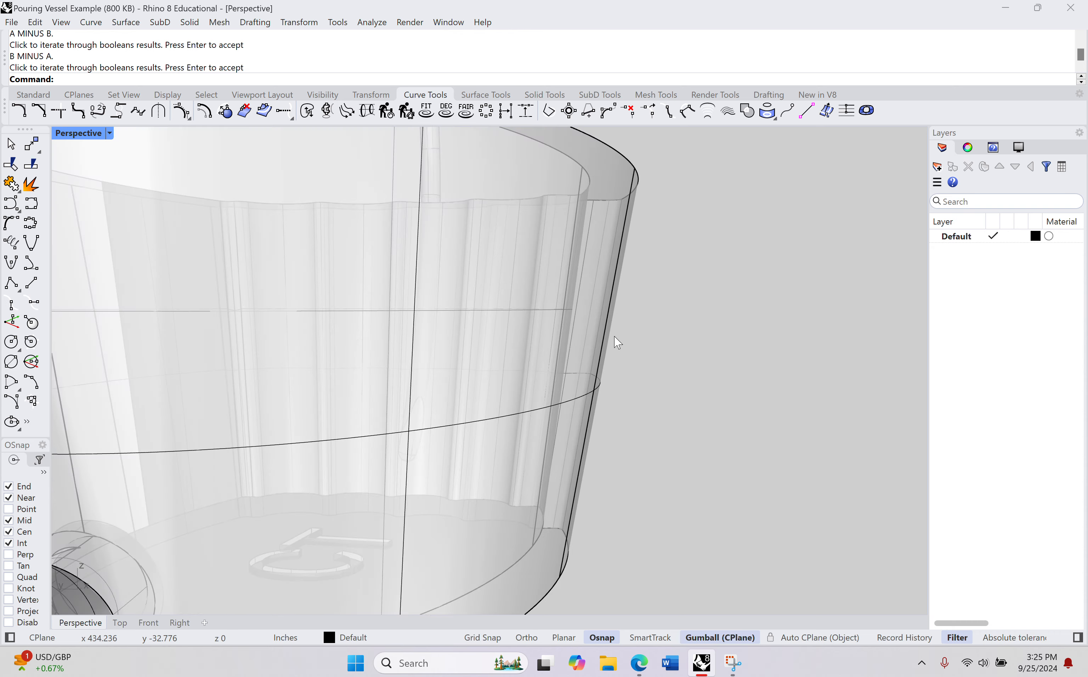
{"action": "right_click_drag", "start_coordinate": [644, 359], "coordinate": [624, 330], "text": "shift"}
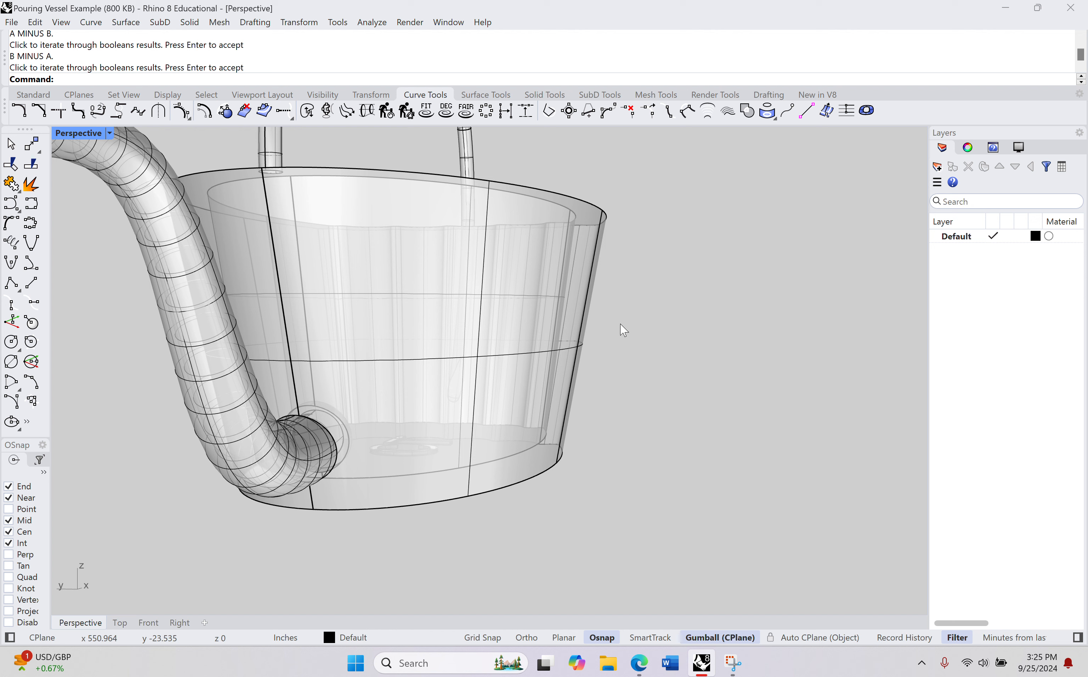
{"action": "right_click_drag", "start_coordinate": [606, 306], "coordinate": [585, 362]}
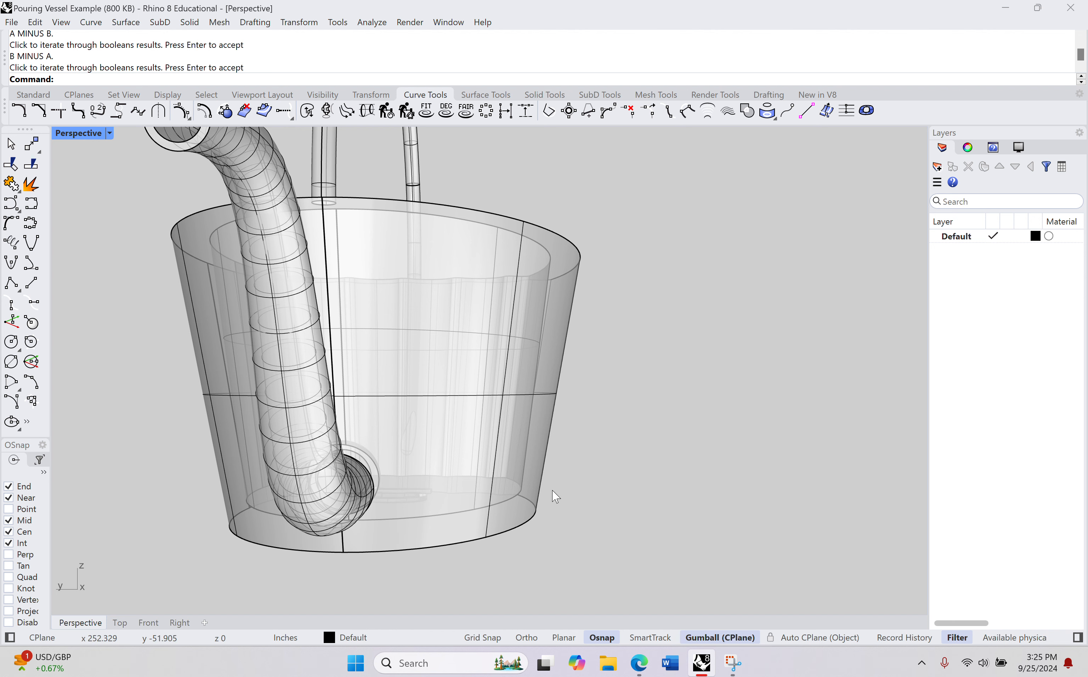
{"action": "right_click_drag", "start_coordinate": [561, 483], "coordinate": [731, 328]}
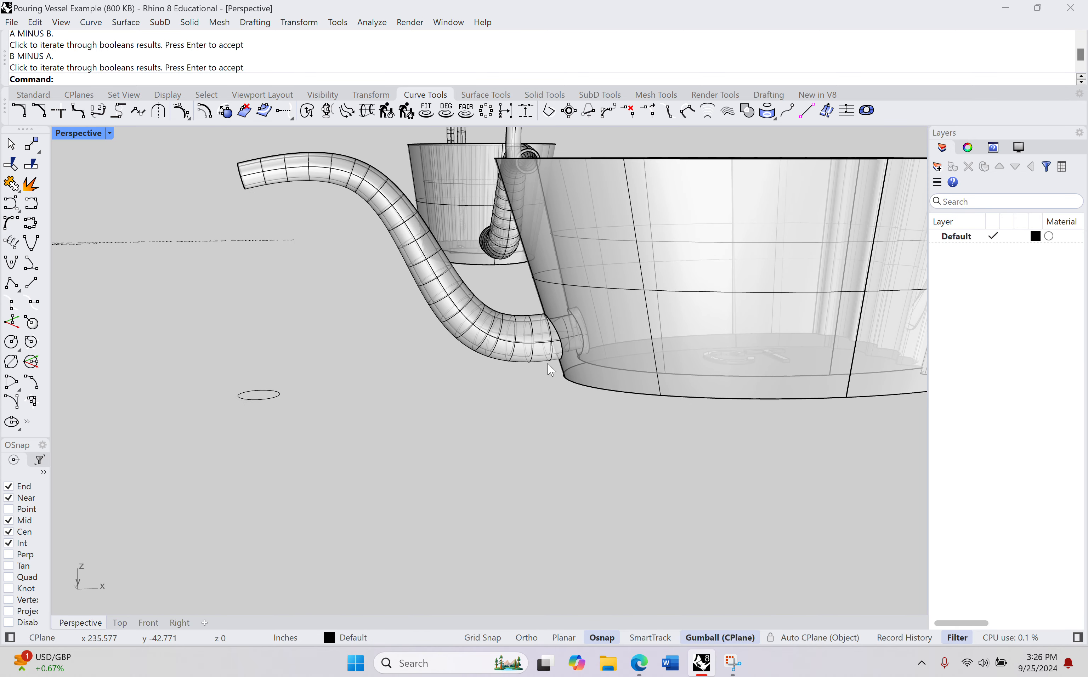
{"action": "right_click_drag", "start_coordinate": [566, 361], "coordinate": [587, 410], "text": "shift"}
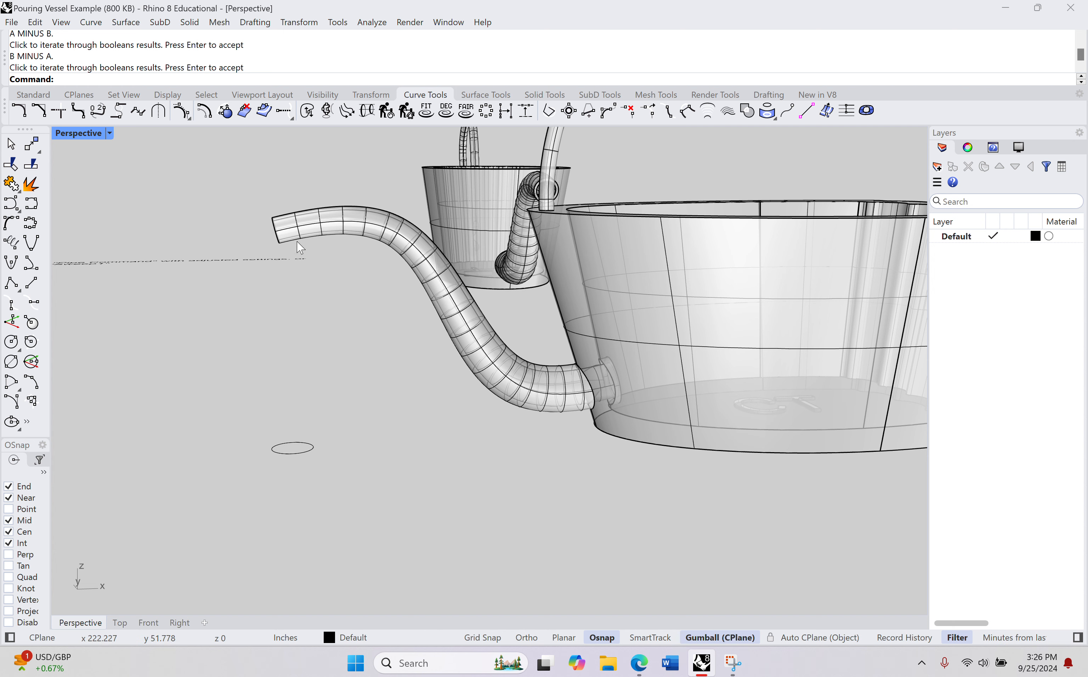
{"action": "right_click_drag", "start_coordinate": [448, 269], "coordinate": [264, 547]}
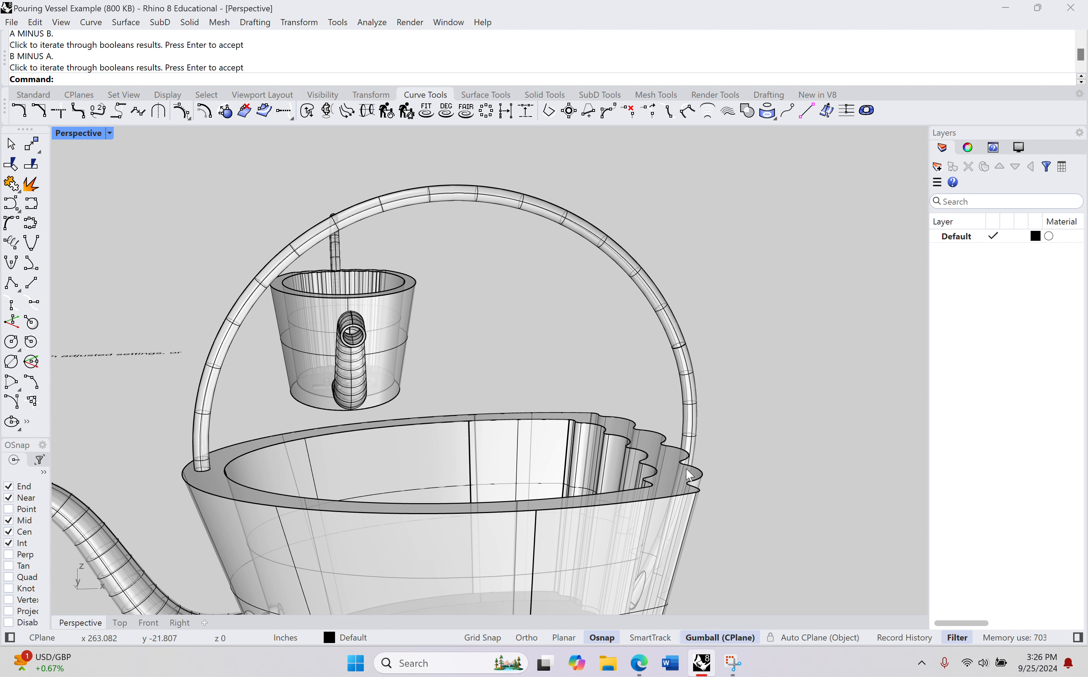
{"action": "right_click_drag", "start_coordinate": [688, 474], "coordinate": [670, 468]}
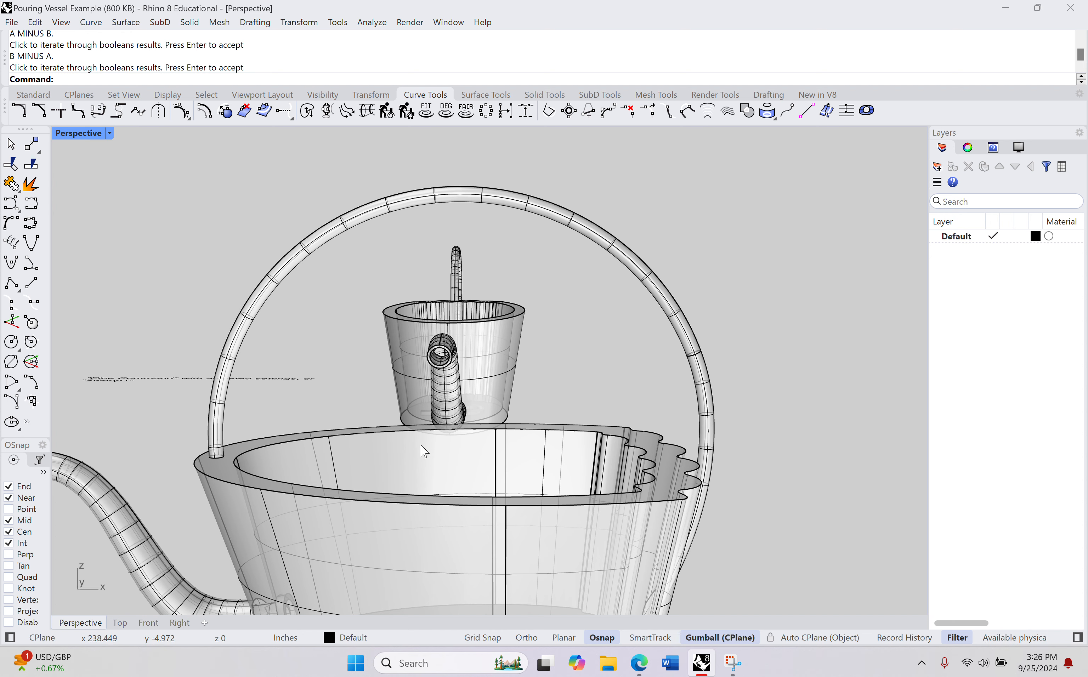
{"action": "right_click_drag", "start_coordinate": [424, 452], "coordinate": [590, 379]}
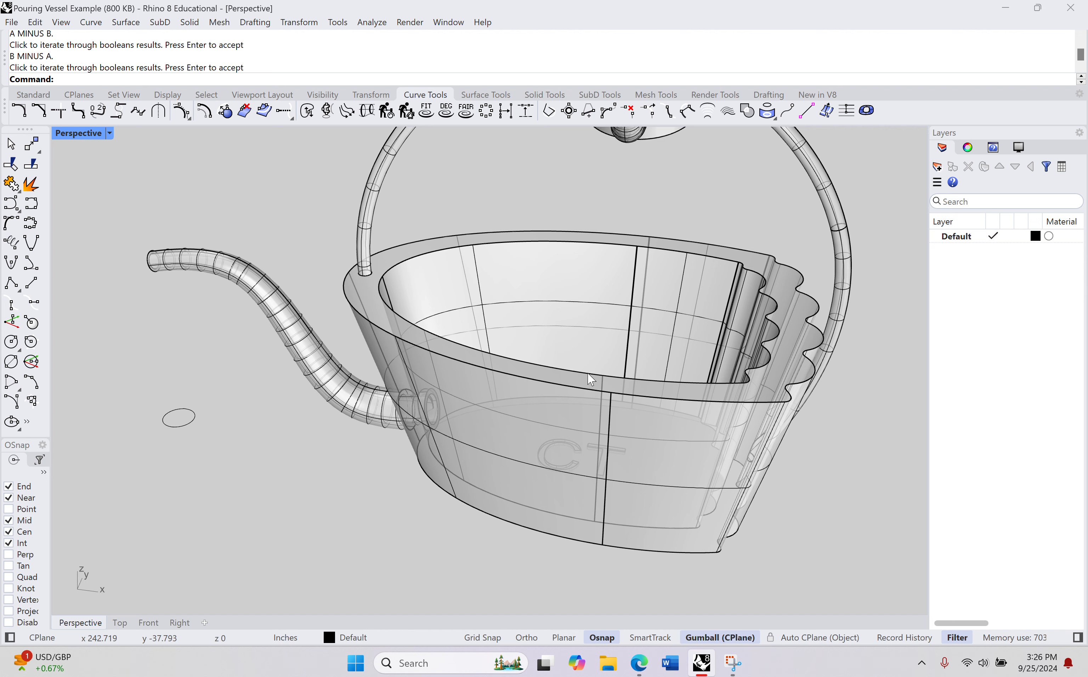
{"action": "right_click_drag", "start_coordinate": [590, 379], "coordinate": [555, 403]}
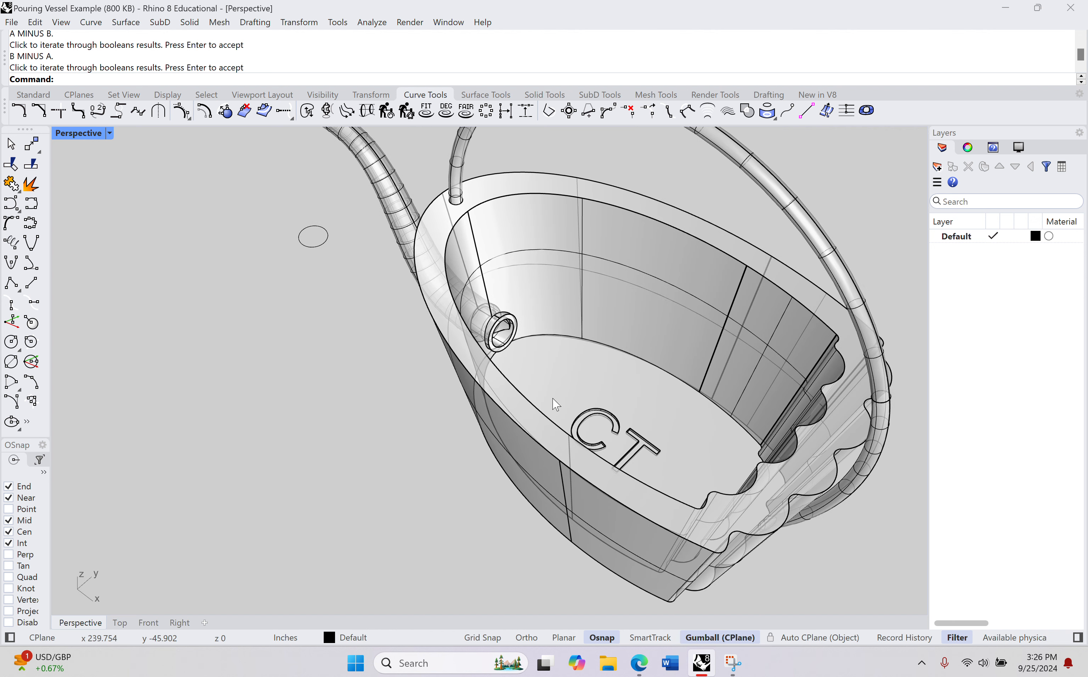
Step: Examine the hollow spout's opening inside the vessel and the complete watering can from outside
{"action": "scroll", "coordinate": [488, 292], "scroll_direction": "up", "scroll_amount": 6}
{"action": "right_click_drag", "start_coordinate": [591, 466], "coordinate": [387, 281]}
{"action": "scroll", "coordinate": [519, 417], "scroll_direction": "up", "scroll_amount": 8}
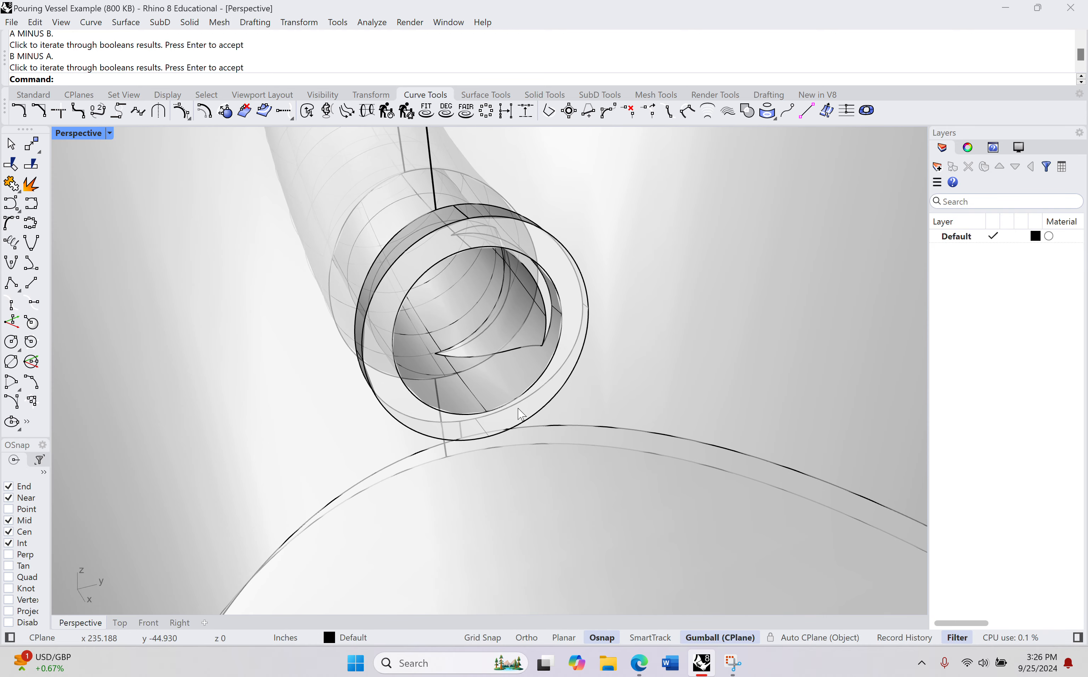
{"action": "scroll", "coordinate": [518, 417], "scroll_direction": "up", "scroll_amount": 4}
{"action": "right_click_drag", "start_coordinate": [517, 418], "coordinate": [551, 365]}
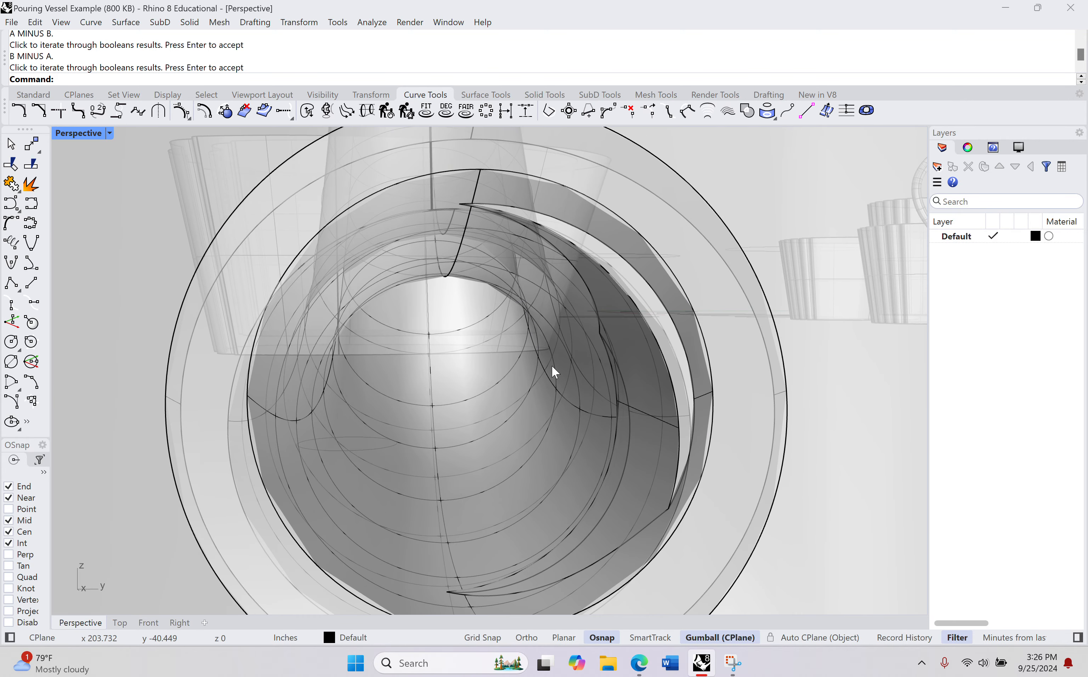
{"action": "scroll", "coordinate": [561, 379], "scroll_direction": "down", "scroll_amount": 5}
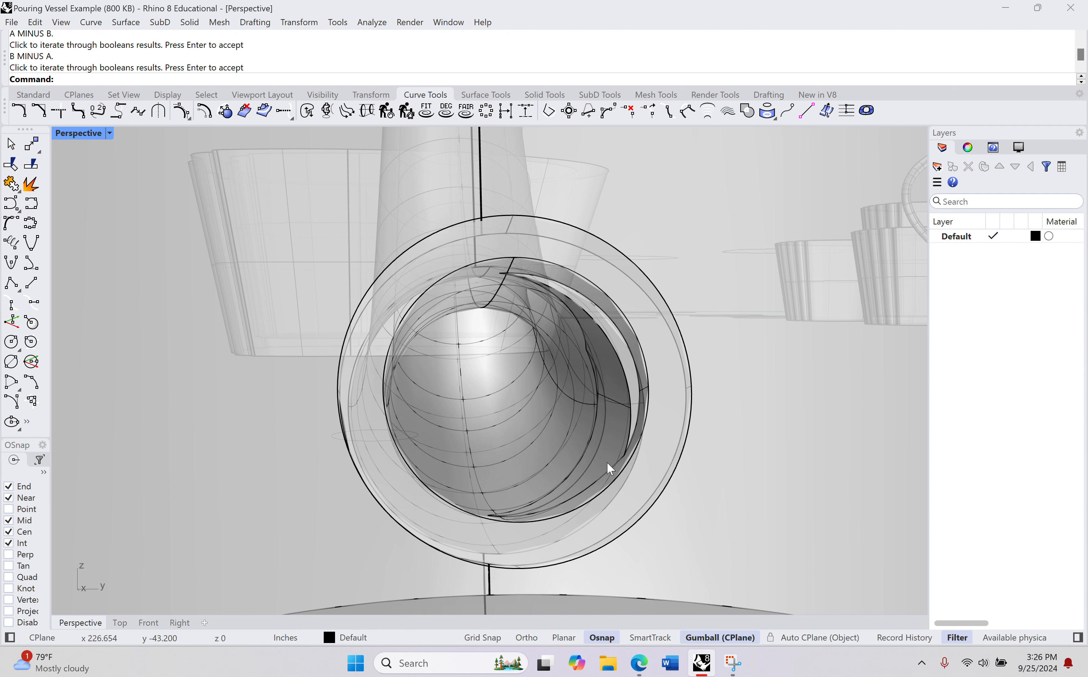
{"action": "scroll", "coordinate": [607, 462], "scroll_direction": "down", "scroll_amount": 10}
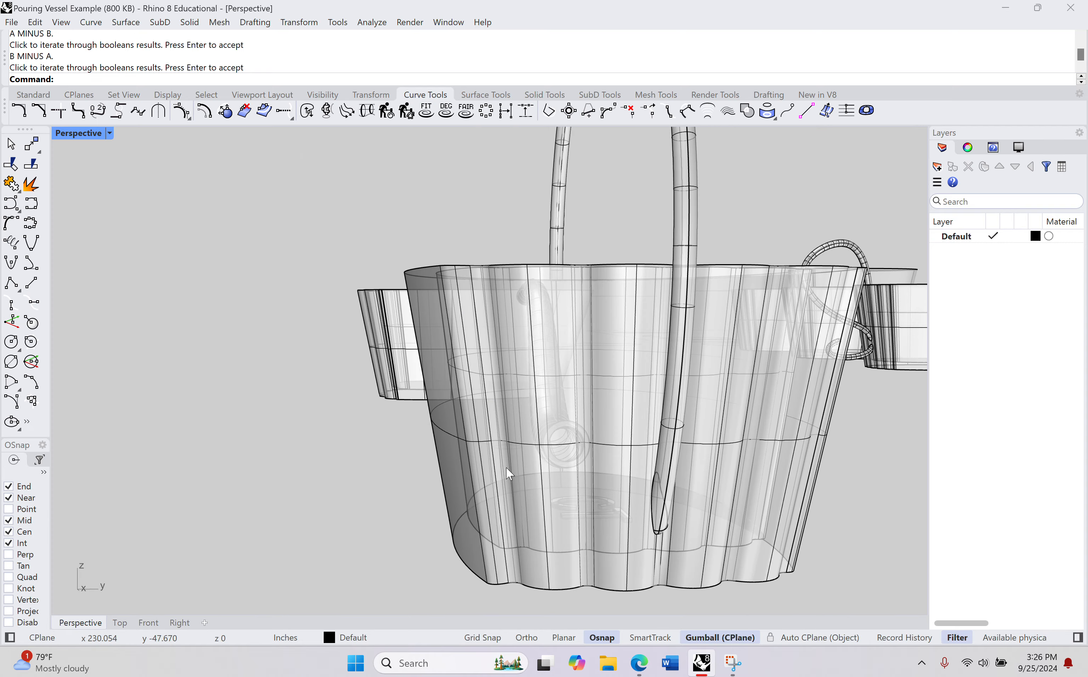
{"action": "right_click_drag", "start_coordinate": [508, 472], "coordinate": [638, 531]}
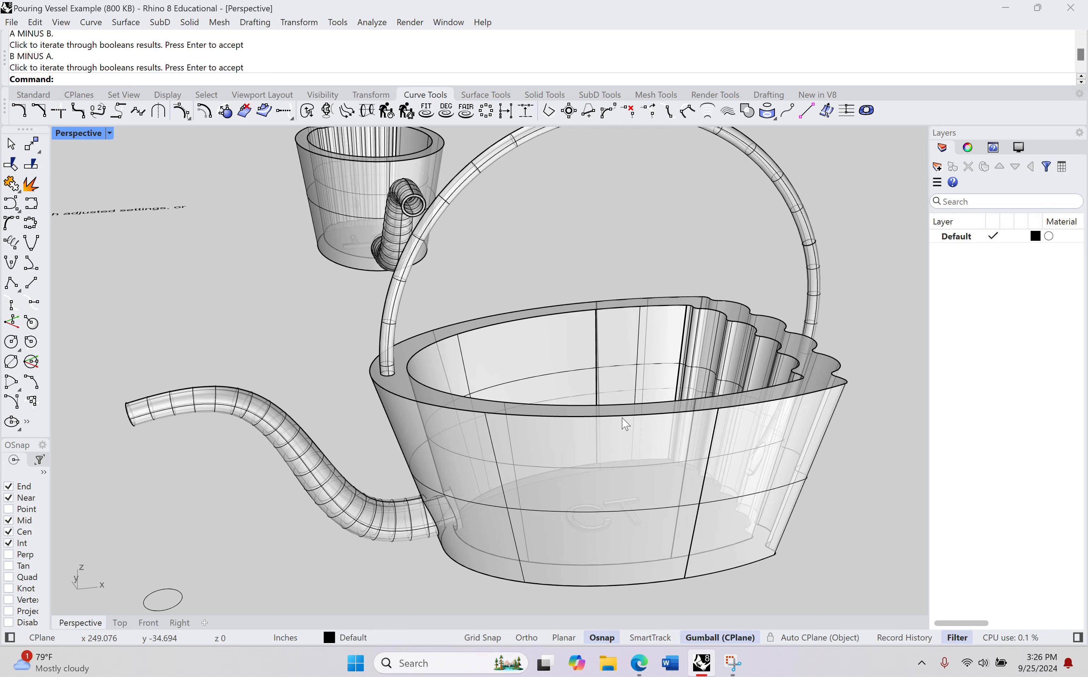
{"action": "right_click_drag", "start_coordinate": [626, 423], "coordinate": [611, 447]}
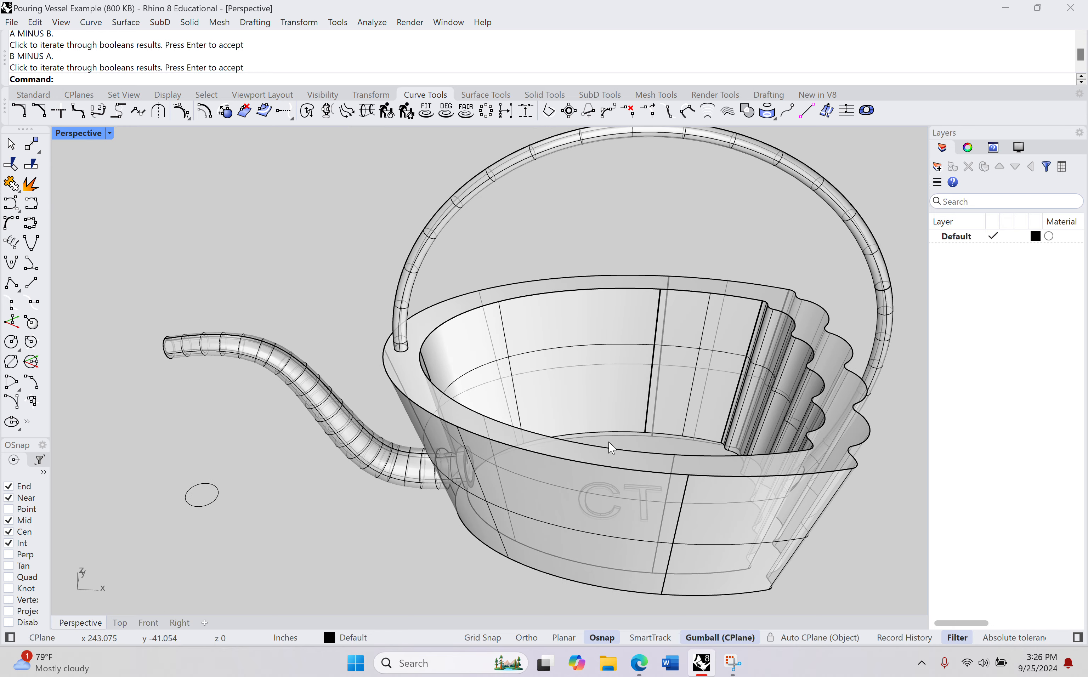
{"action": "scroll", "coordinate": [611, 446], "scroll_direction": "down", "scroll_amount": 8}
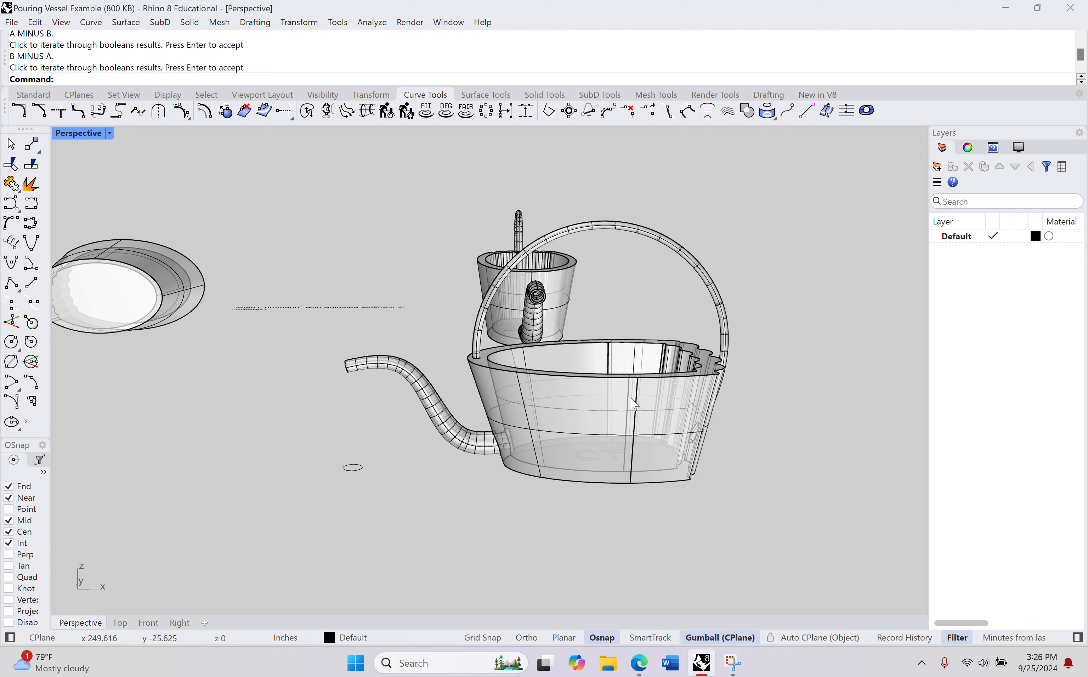
{"action": "right_click_drag", "start_coordinate": [634, 403], "coordinate": [592, 404]}
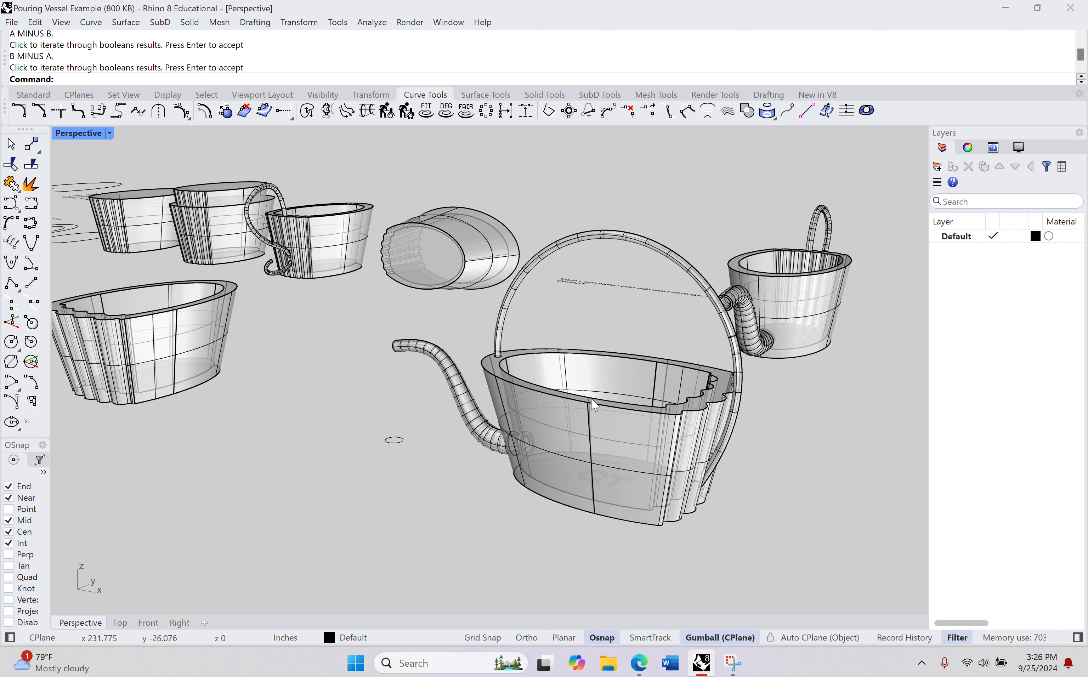